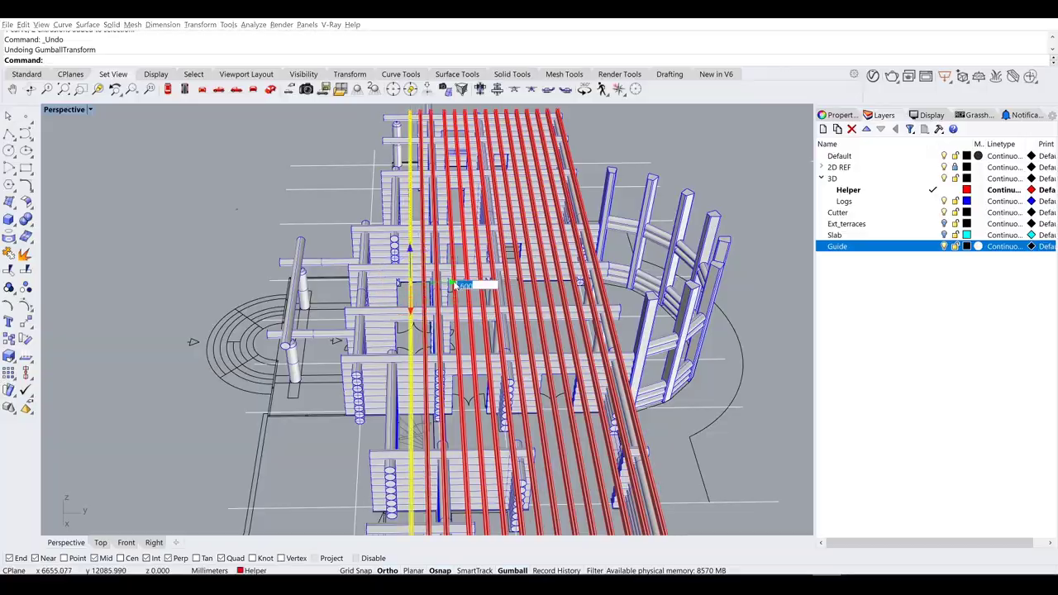
Step: Delete the leftover curve beside the outermost red roof beam
right_click_drag(427, 283, 464, 346)
right_click_drag(261, 327, 418, 263)
left_click(516, 371)
scroll(484, 468, "up", 3)
left_click(506, 437)
left_click(509, 435)
scroll(508, 435, "down", 3)
left_click(461, 459)
key("Delete")
scroll(484, 493, "down", 3)
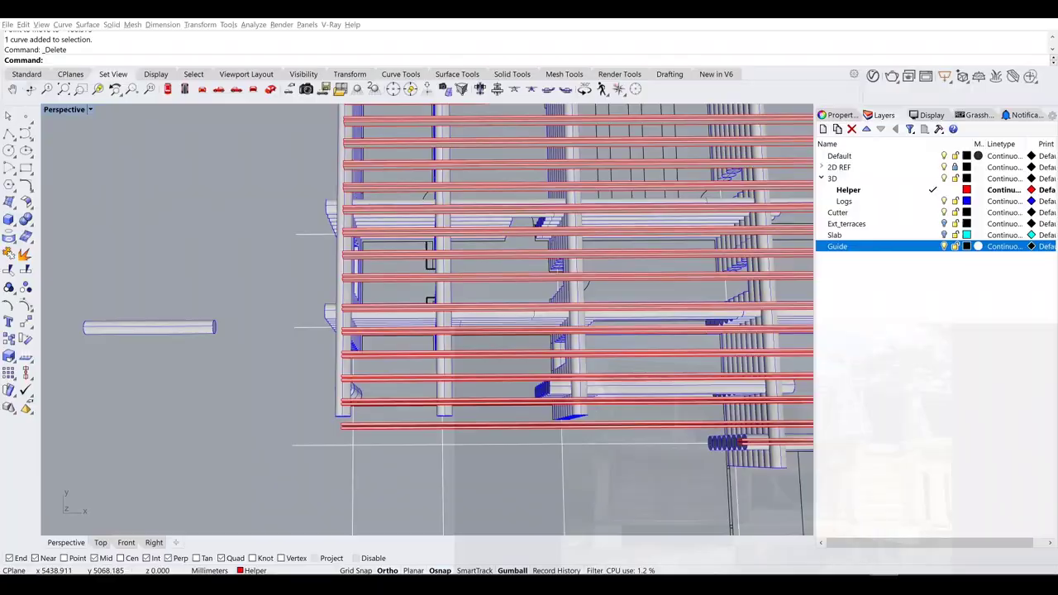
Step: Extract a lengthwise isocurve from the top log beneath the outermost long roof beam
right_click_drag(397, 364, 368, 345)
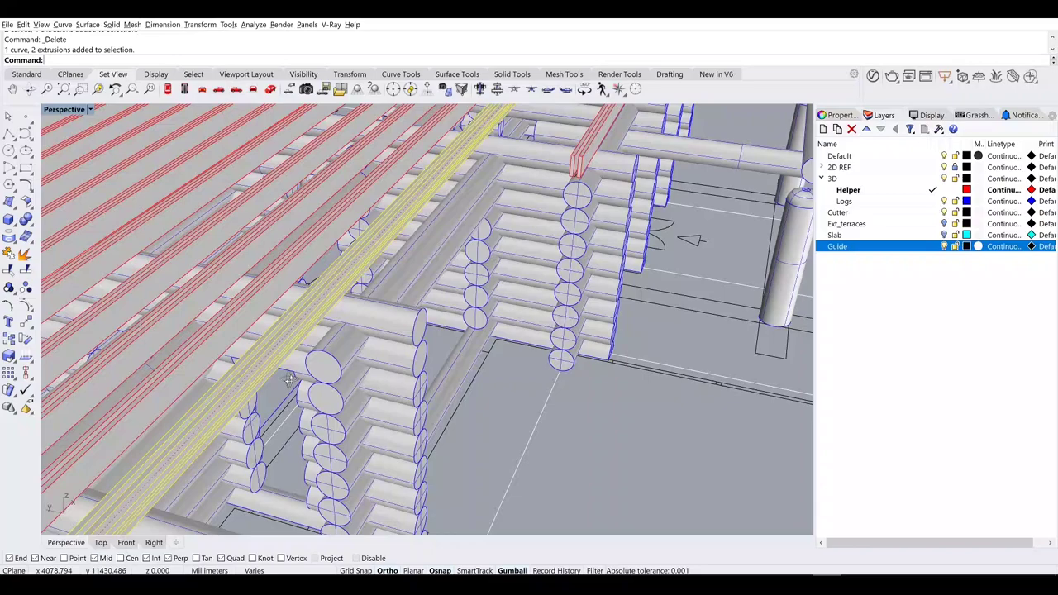
type("ExtractIsocurve")
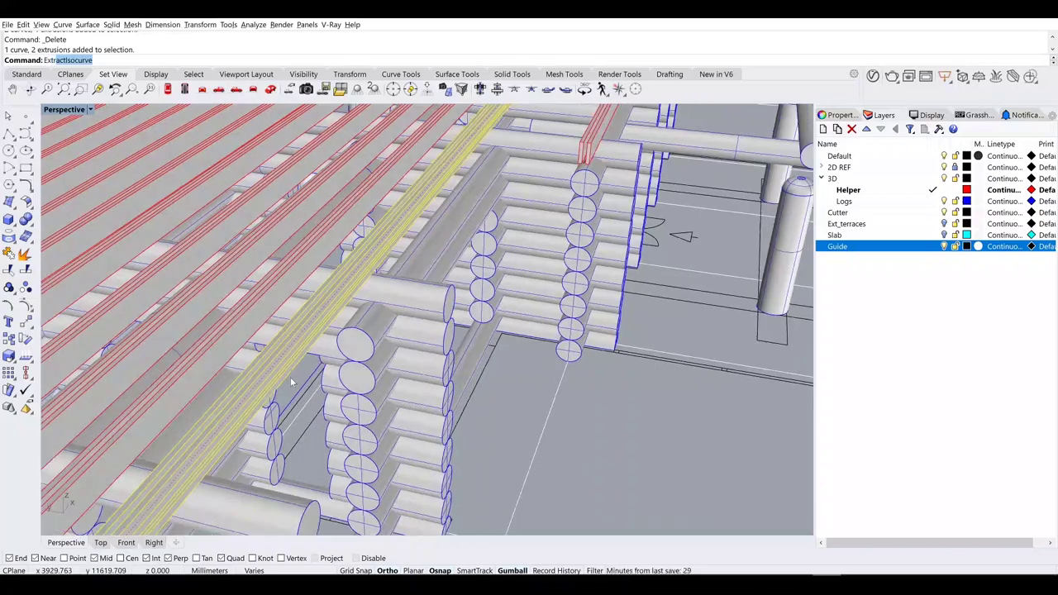
key("Return")
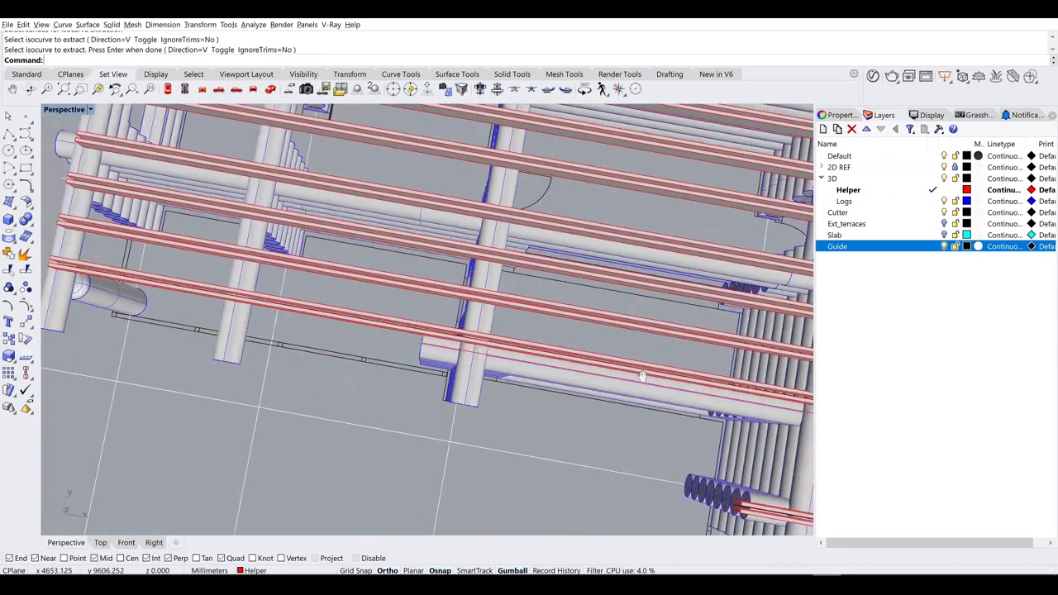
Step: Move the outermost long roof beam with its guide curve to align it with the isocurve extracted from the log
type("M")
key("Return")
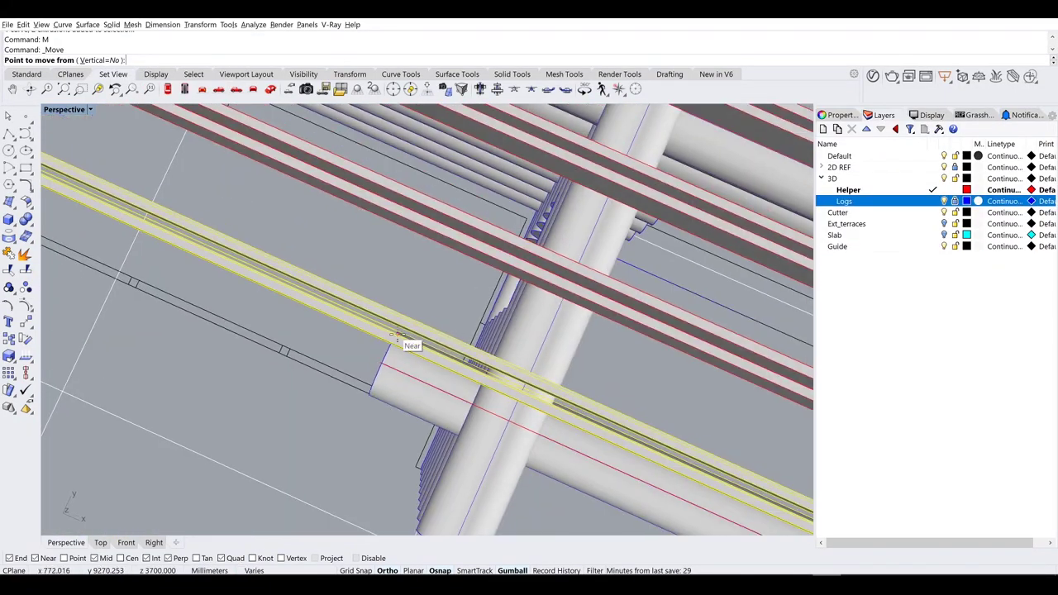
left_click(468, 361)
left_click(421, 400)
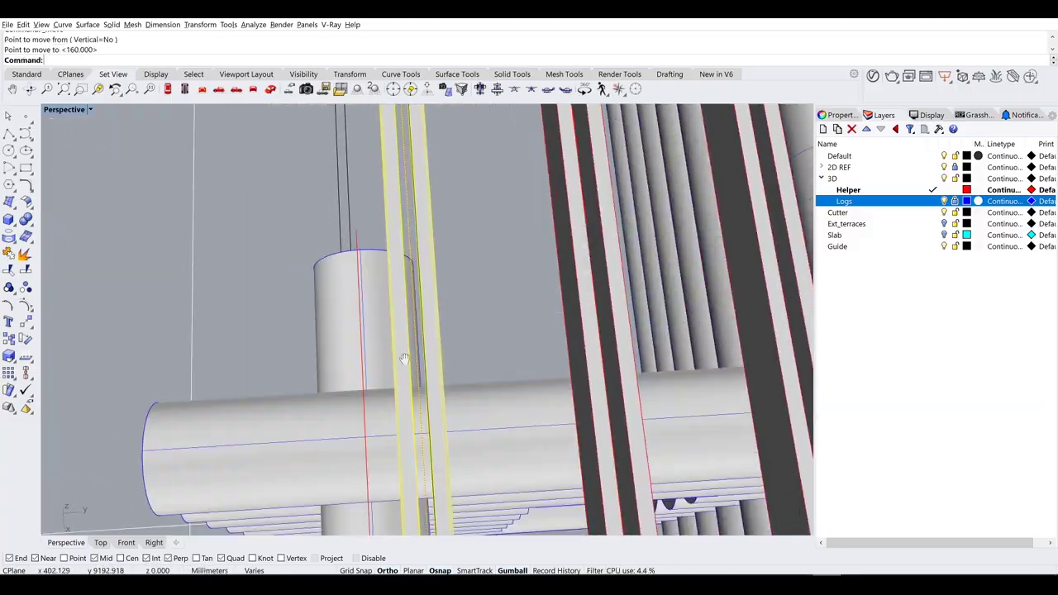
type("M")
key("Return")
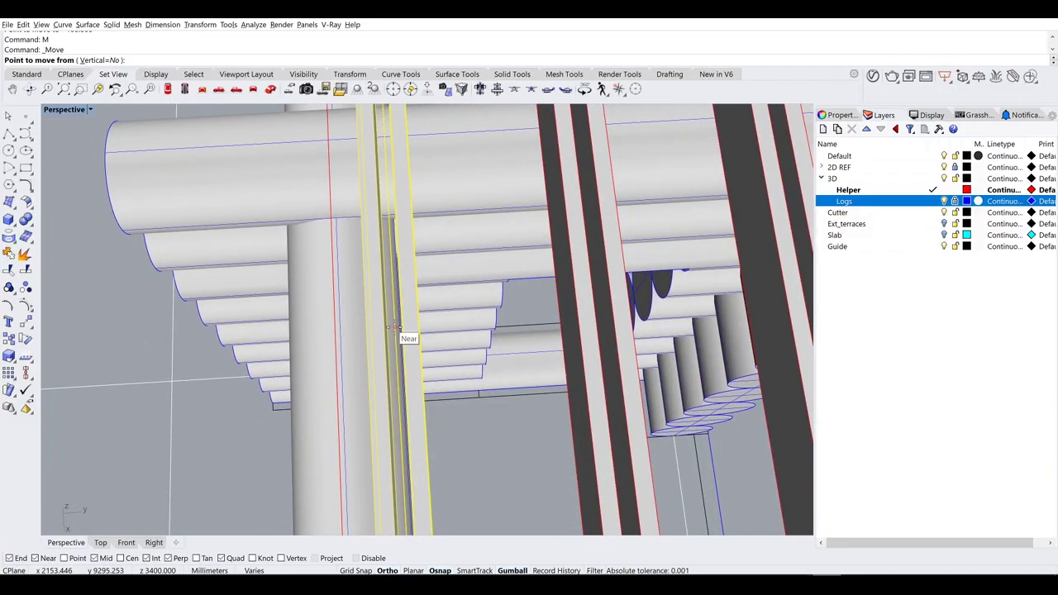
left_click(393, 329)
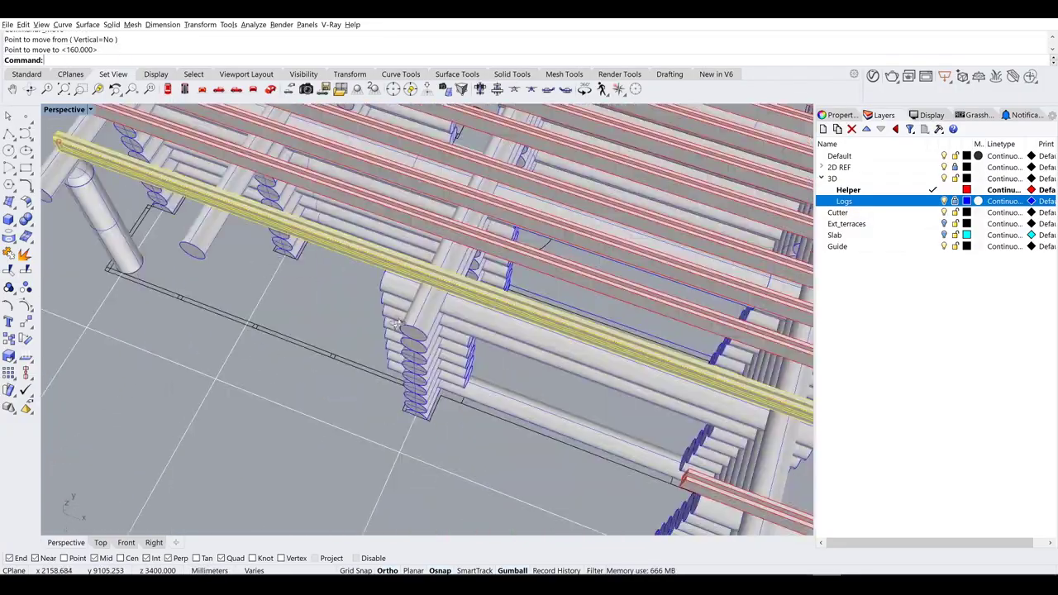
left_click(405, 380)
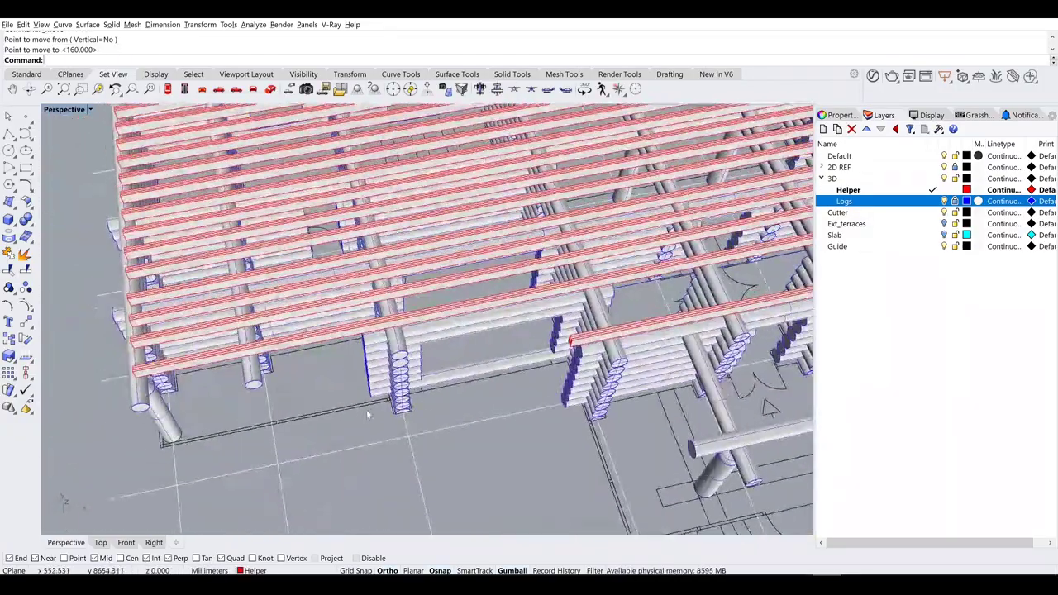
Step: Delete the extracted isocurve on the log below the moved beam
scroll(368, 415, "up", 8)
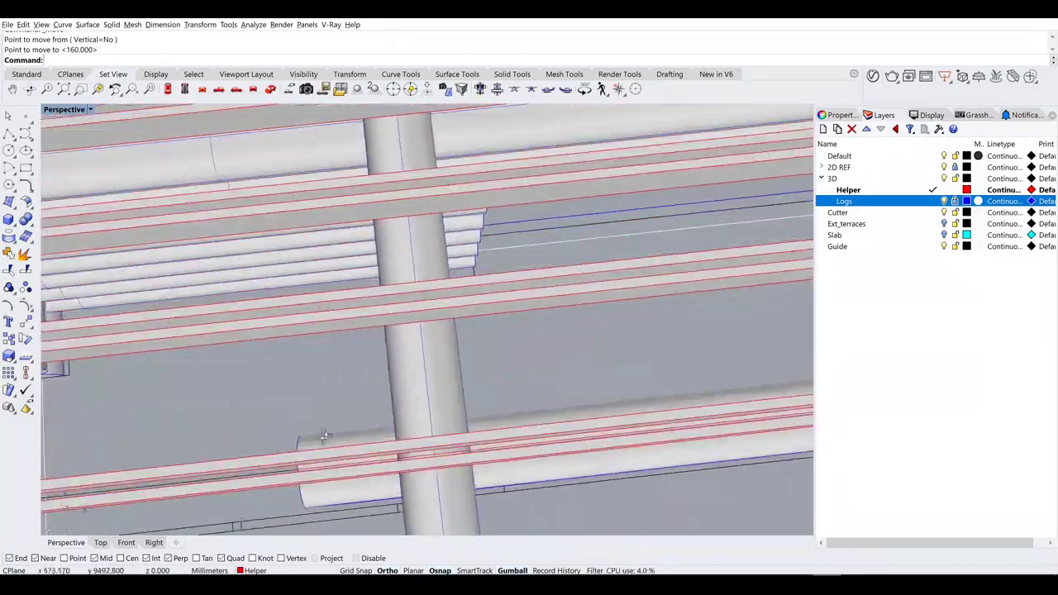
left_click(353, 479)
key("Delete")
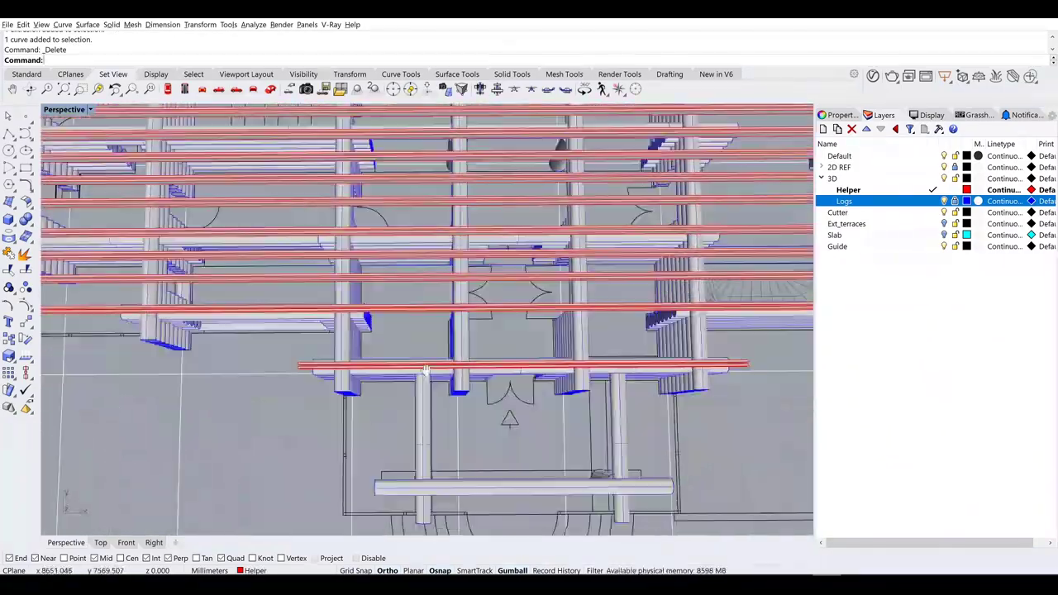
Step: Draw a cutting box enclosing one end of the short roof beam above the entrance
right_click_drag(425, 371, 373, 354)
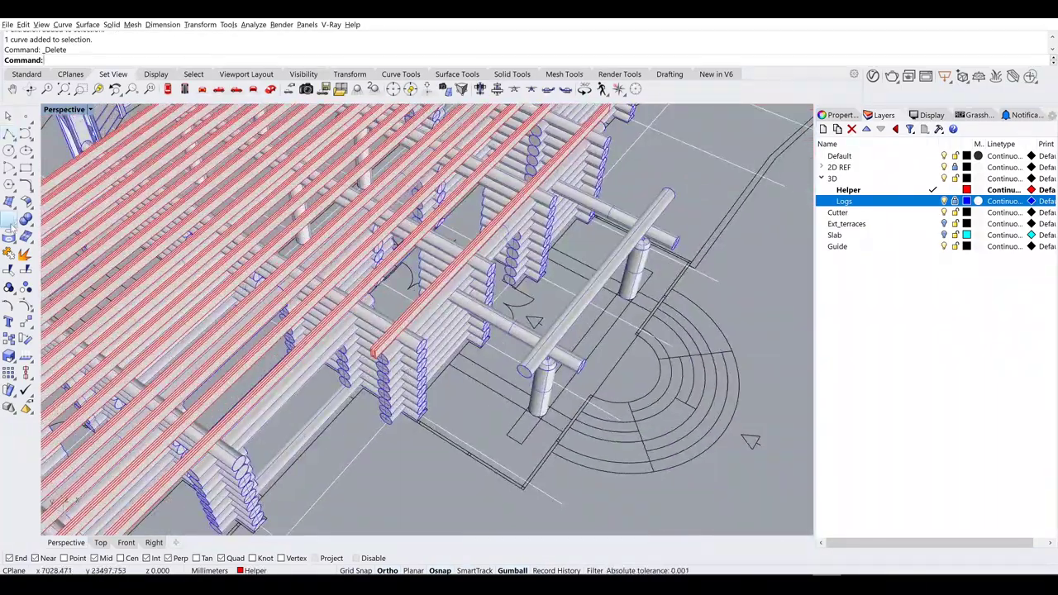
left_click(8, 219)
scroll(445, 438, "up", 3)
left_click(296, 400)
left_click(331, 240)
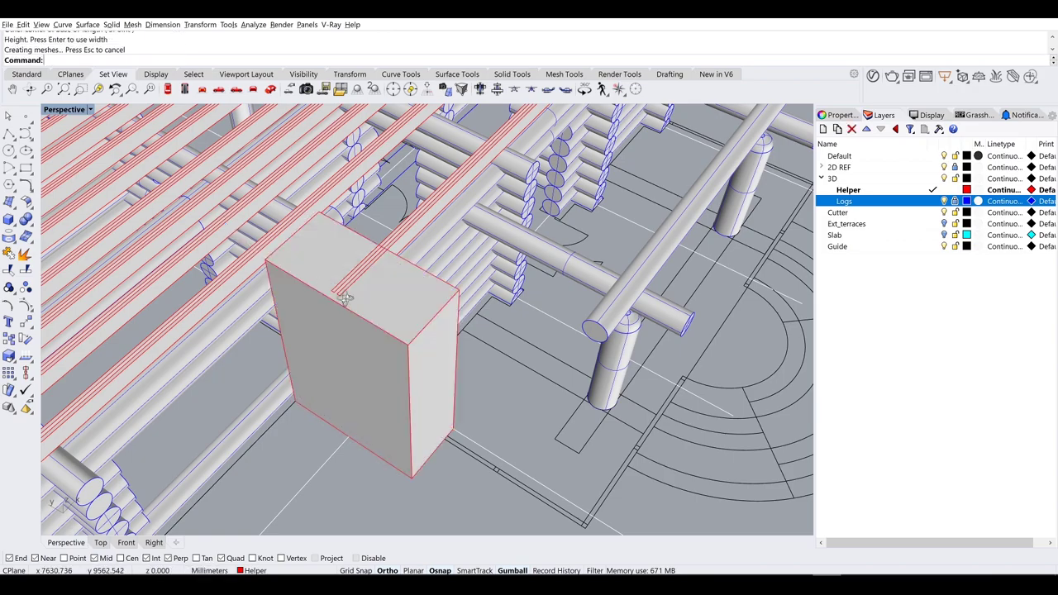
left_click(276, 215)
Step: Draw a second cutting box around the opposite end of the short entrance beam
right_click_drag(277, 215, 362, 415)
scroll(335, 363, "up", 3)
left_click(321, 367)
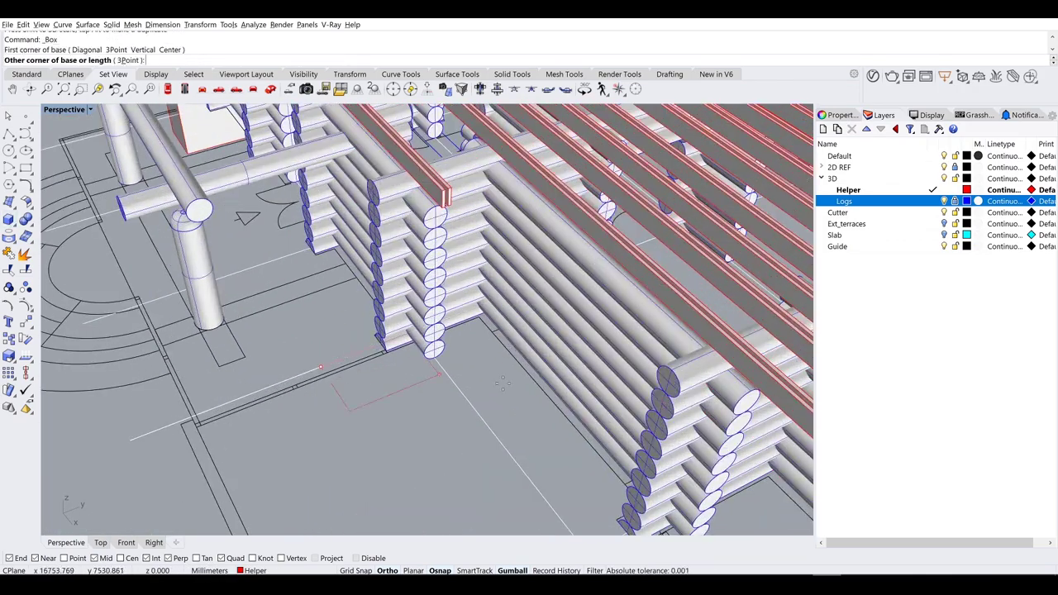
left_click(508, 228)
right_click_drag(507, 227, 413, 314)
left_click(446, 273)
Step: Trim both ends of the short entrance beam by subtracting the two boxes with Boolean Difference
left_click(273, 240)
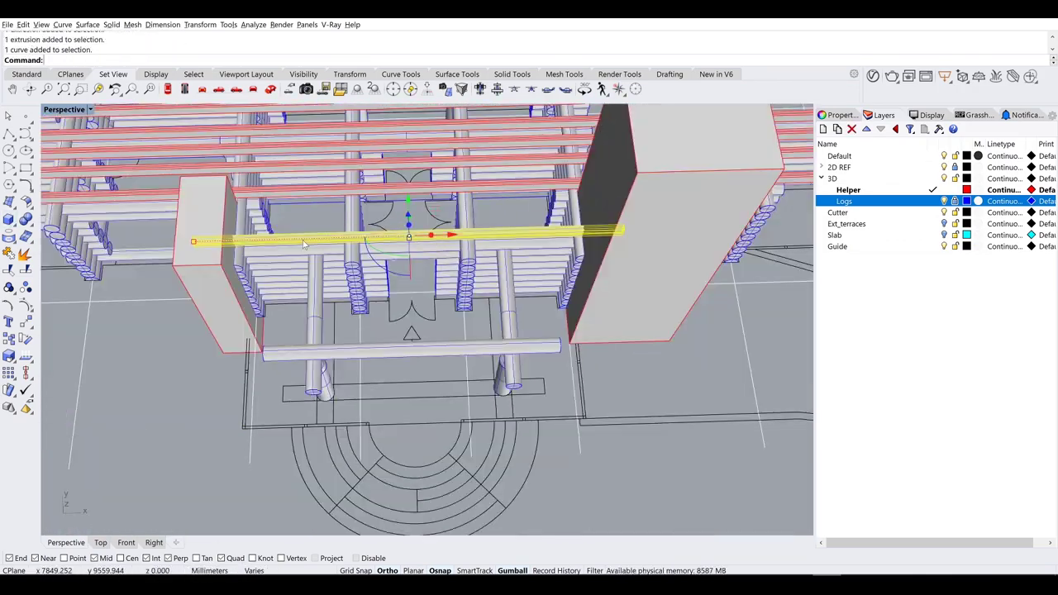
scroll(256, 331, "up", 3)
scroll(256, 330, "down", 2)
key("Return")
key("Return")
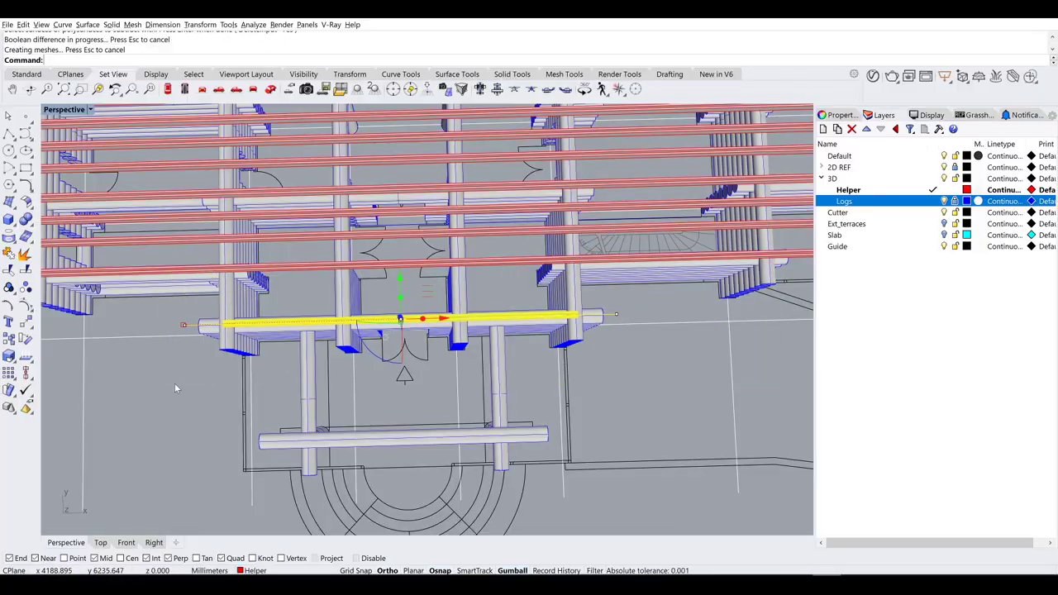
Step: Delete the overhanging guide curve of the trimmed entrance beam
scroll(208, 317, "up", 4)
left_click(209, 317)
right_click_drag(208, 317, 515, 276)
key("Delete")
scroll(467, 446, "down", 5)
scroll(392, 387, "up", 6)
scroll(392, 387, "down", 4)
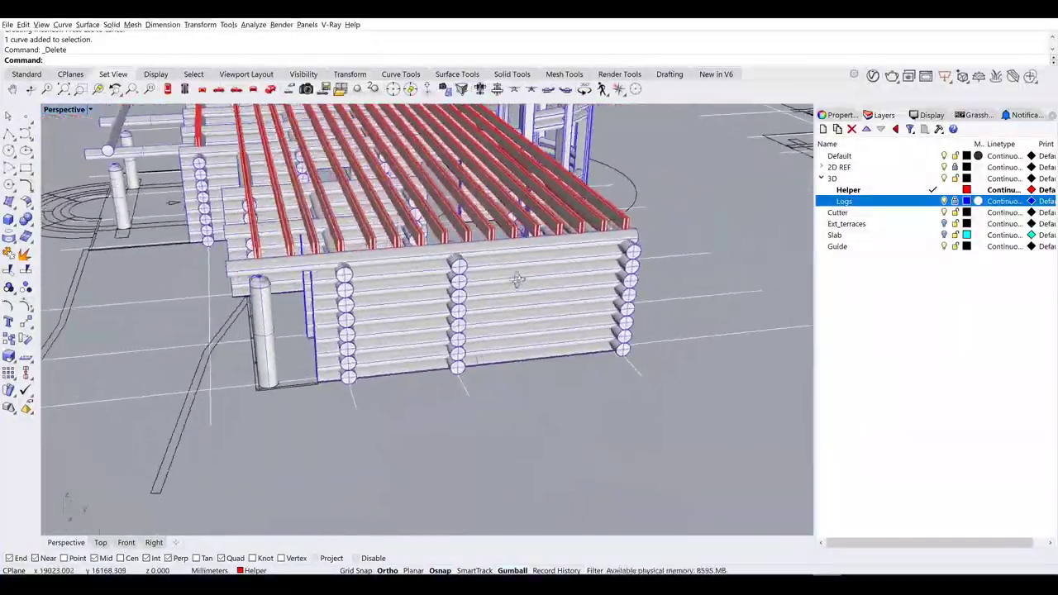
Step: Select the guide curves on the Guide layer and open Grasshopper
scroll(515, 276, "down", 3)
left_click_drag(694, 355, 389, 289)
right_click_drag(389, 289, 355, 273)
key("Escape")
scroll(395, 248, "up", 5)
right_click(837, 246)
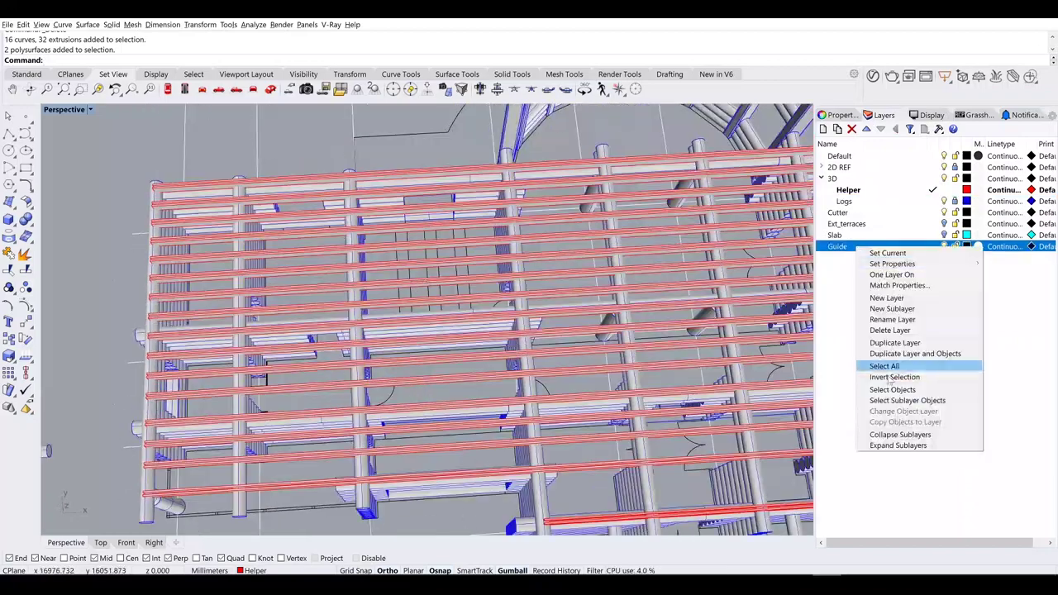
left_click(901, 367)
key("Return")
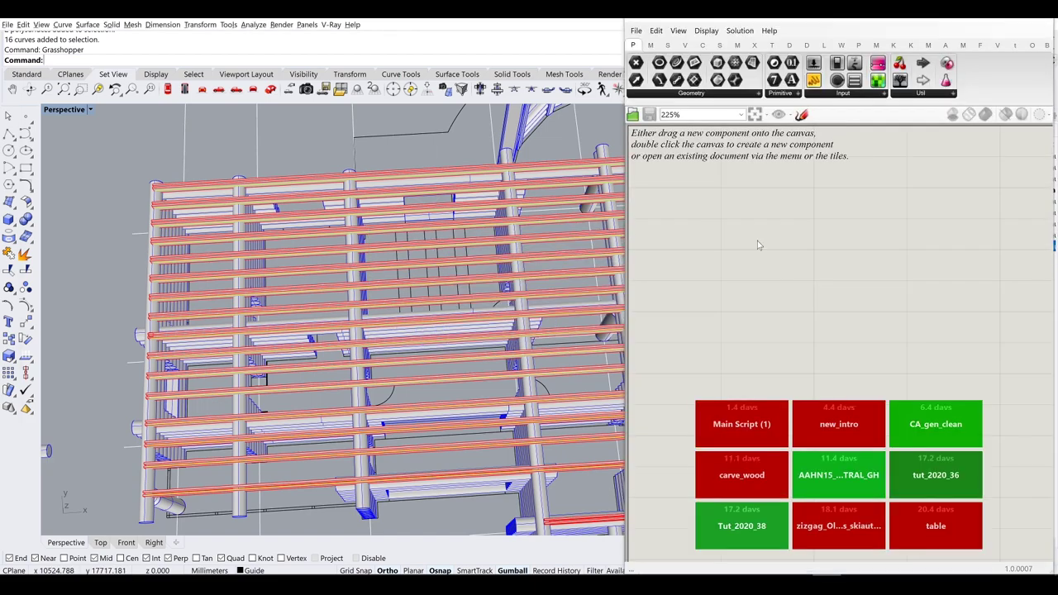
Step: Place a Curve parameter on the Grasshopper canvas
left_click(728, 93)
left_click(752, 252)
left_click(754, 267)
right_click(761, 266)
left_click(814, 404)
key("Escape")
Step: Assign all curves of the Guide layer to the Curve parameter as multiple curves
right_click(780, 267)
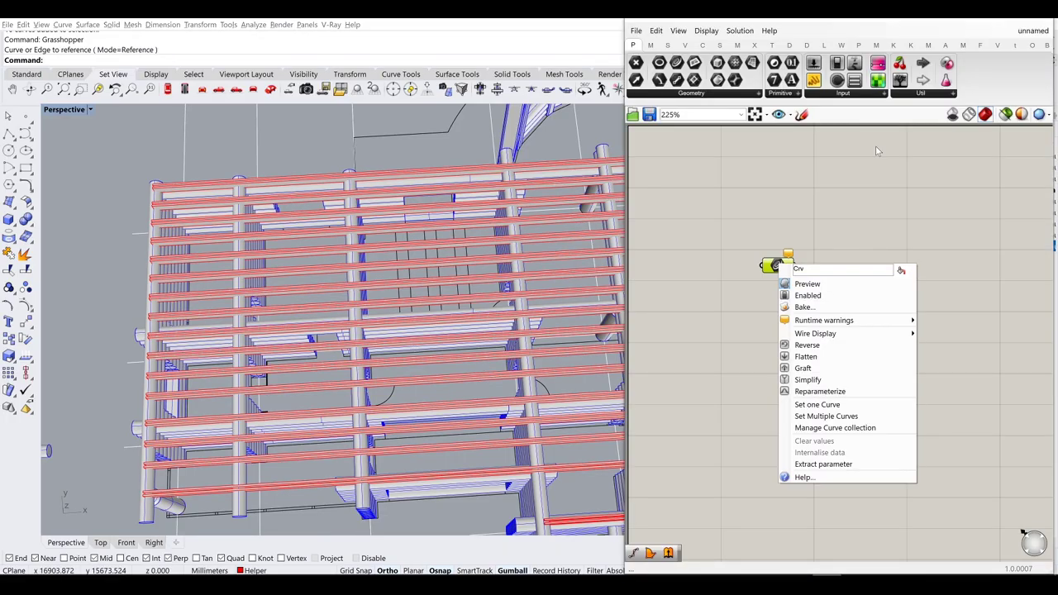
left_click(814, 411)
right_click(837, 246)
left_click(876, 385)
key("Return")
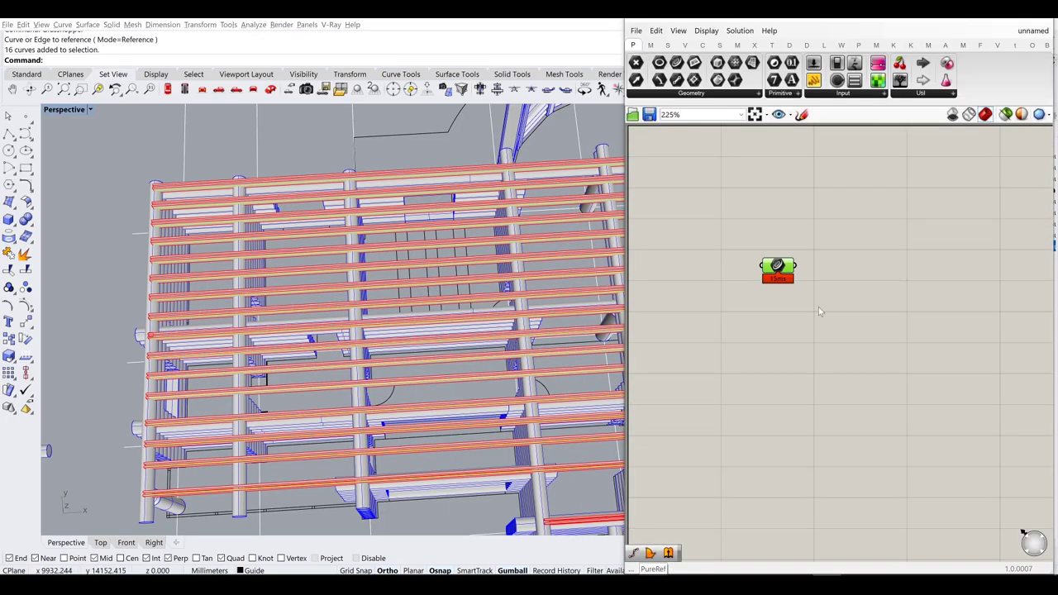
Step: Add a Divide Length component fed by the Curve parameter and give it a length slider of 1200
double_click(864, 299)
type("divi")
left_click(856, 224)
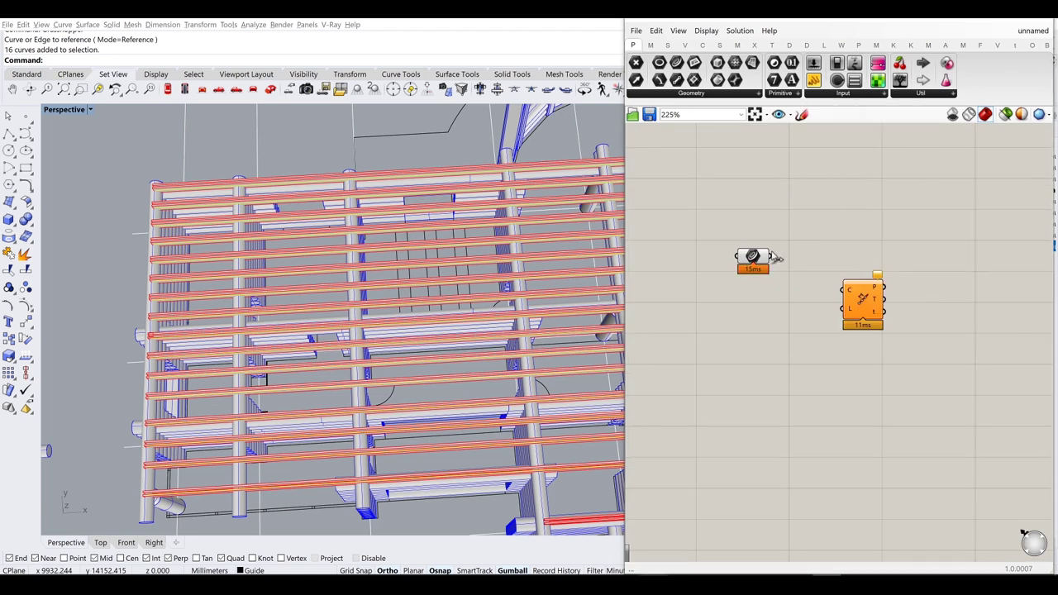
double_click(814, 351)
type("1200")
key("Return")
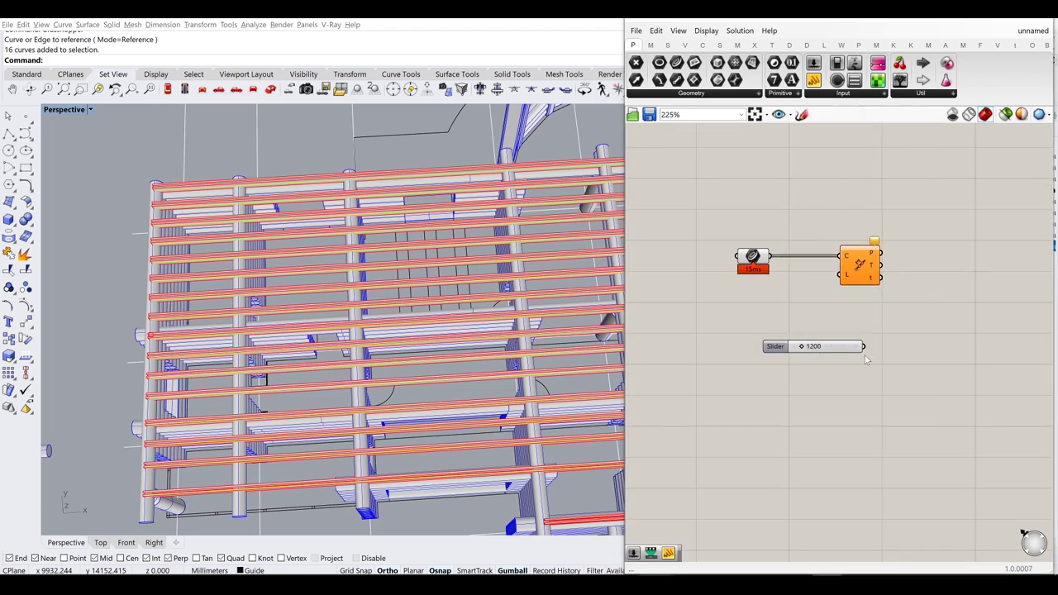
Step: Switch the perspective view to Wireframe display and inspect the division points along the beams
right_click_drag(389, 143, 225, 395)
key("ctrl+alt+w")
scroll(225, 395, "up", 5)
scroll(435, 342, "down", 8)
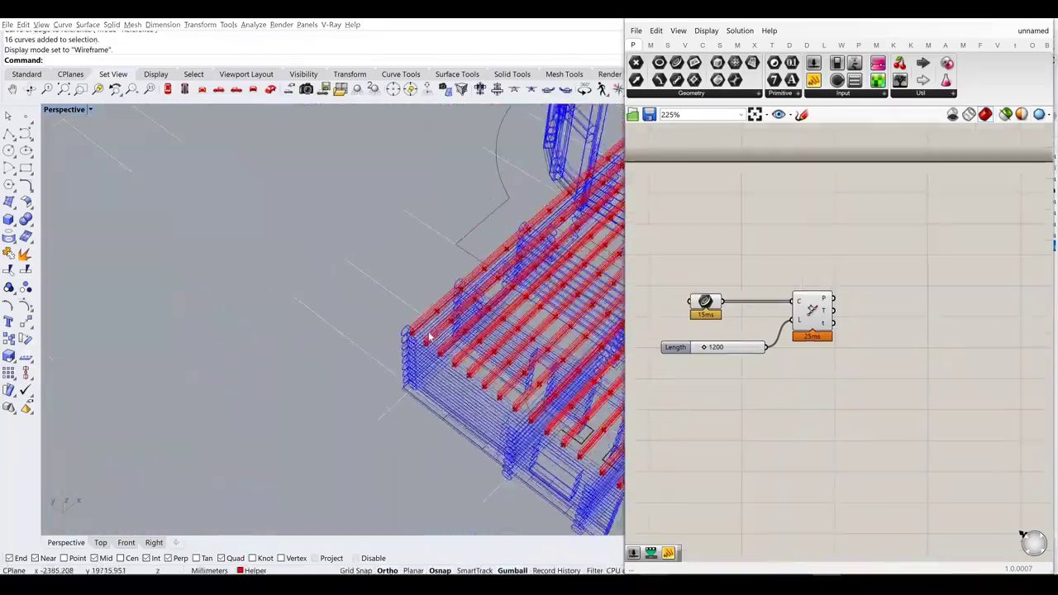
right_click_drag(435, 342, 447, 207)
scroll(457, 153, "up", 6)
scroll(457, 153, "down", 6)
scroll(438, 229, "up", 4)
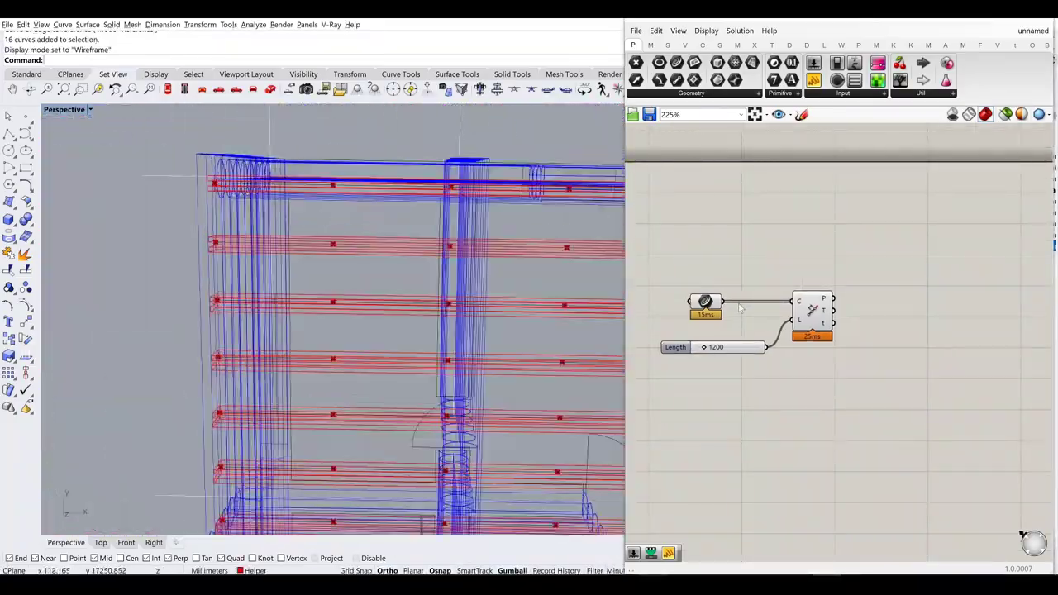
Step: Shift the division components farther along the canvas and connect an End Points component to the Curve parameter
left_click_drag(839, 285, 727, 355)
left_click_drag(813, 314, 1042, 425)
double_click(843, 260)
type("6nd")
key("Return")
left_click_drag(721, 302, 777, 250)
Step: Add a Move component for the start points and a Vector 2Pt component running from start to end points
double_click(885, 285)
type("merge")
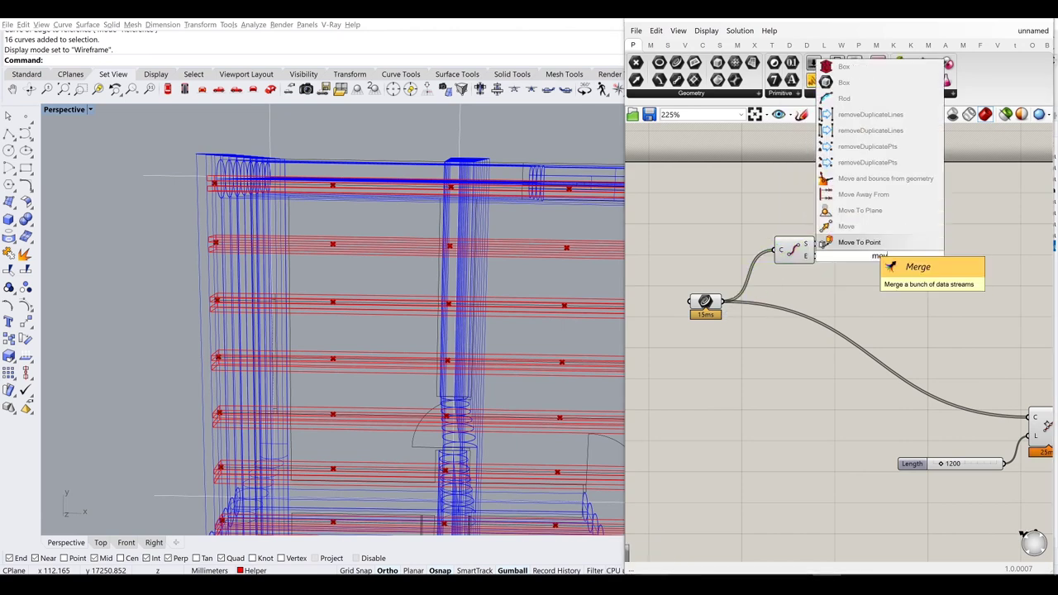
key("Return")
double_click(902, 313)
type("vec2pt")
key("Return")
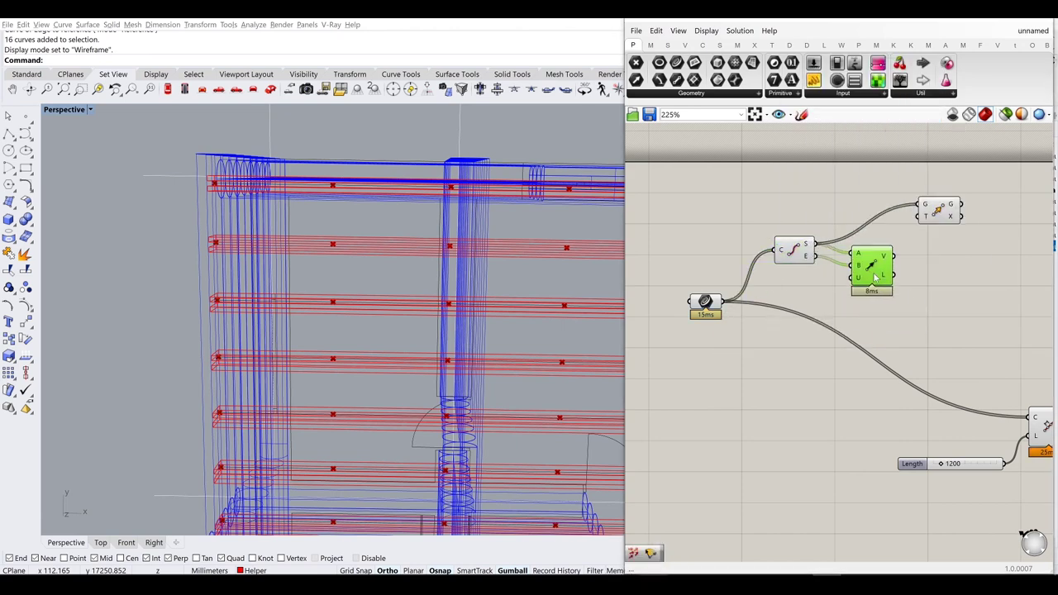
Step: Add an Amplitude component driven by the Vector 2Pt output and position it before the Move component
right_click_drag(877, 278, 724, 266)
double_click(835, 316)
type("amp")
key("Return")
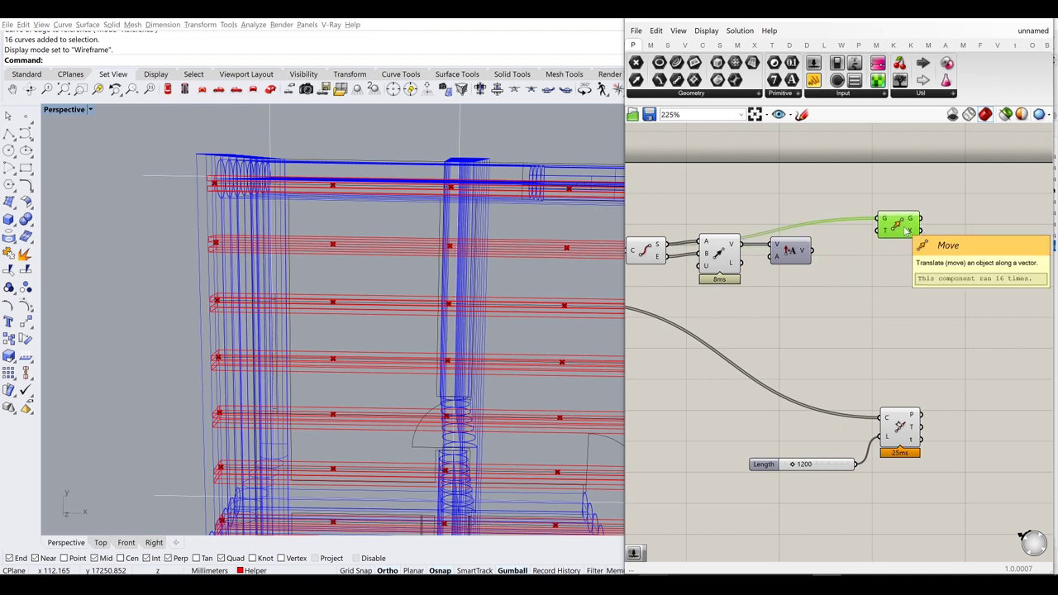
left_click_drag(790, 249, 845, 249)
Step: Add a slider of 100 feeding a Division component, set its divisor, and connect the result to the Amplitude component
double_click(818, 328)
type("100")
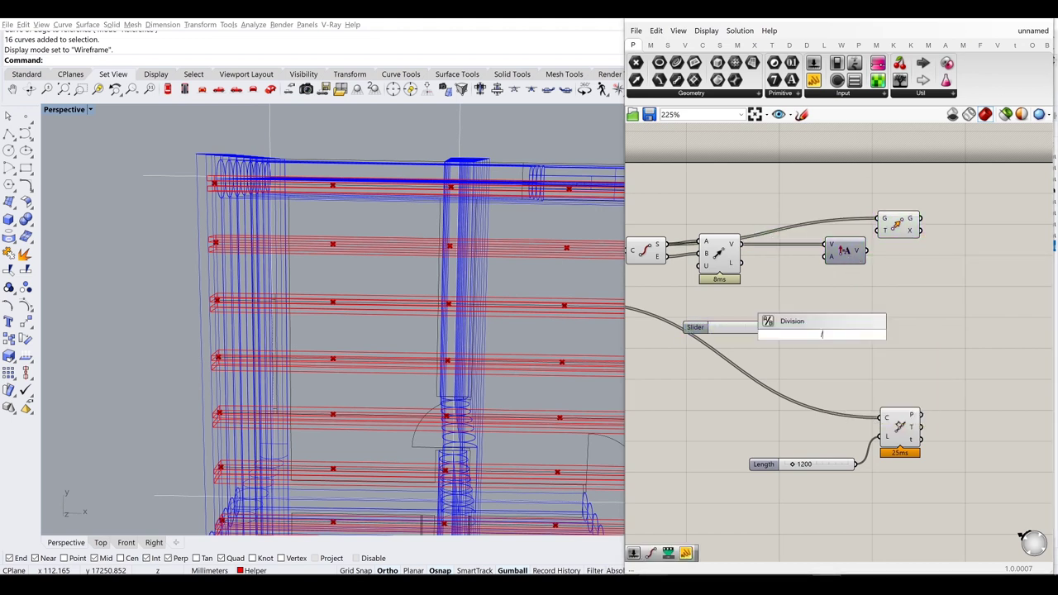
key("Return")
right_click(808, 341)
mouse_move(877, 459)
key("Return")
left_click_drag(857, 335, 864, 255)
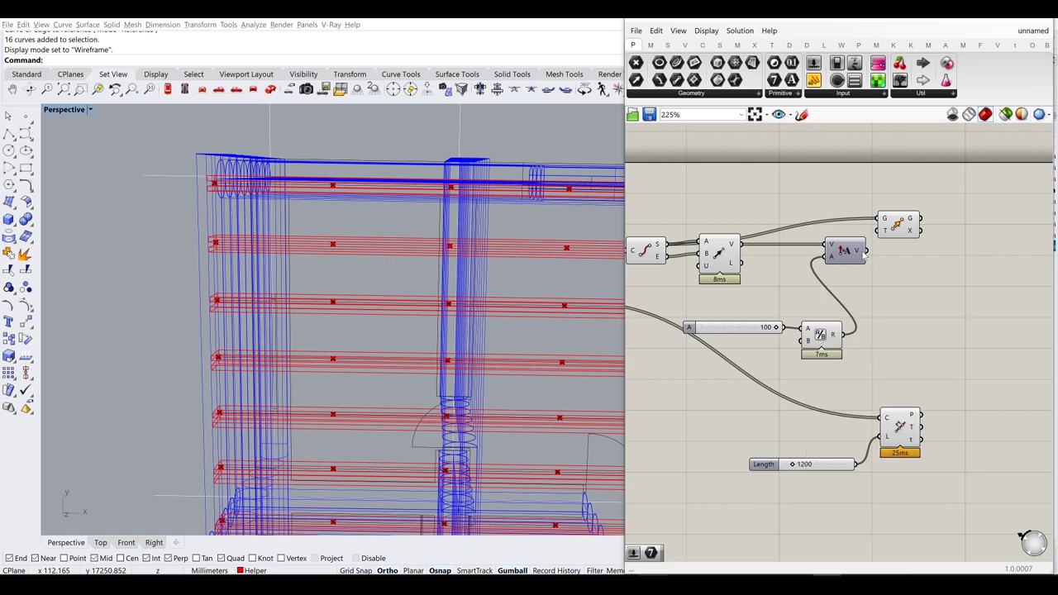
Step: Rearrange the offset components and add a second Move component fed by the curves' end points
left_click_drag(721, 265, 778, 272)
left_click_drag(755, 201, 943, 294)
scroll(847, 310, "down", 1)
left_click(785, 324)
right_click_drag(209, 245, 753, 211)
double_click(754, 309)
type("move")
key("Return")
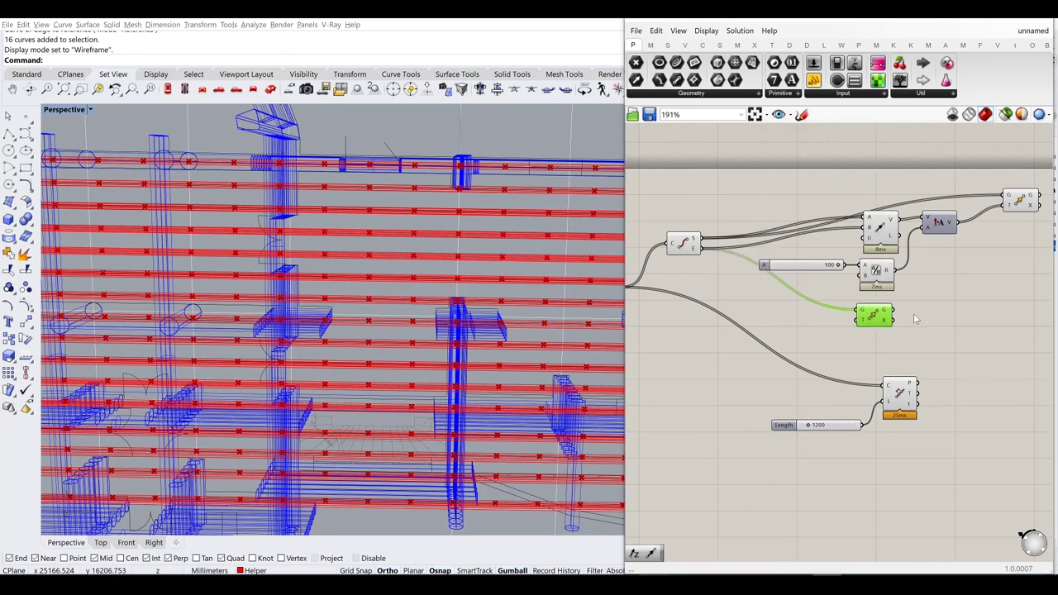
Step: Add a second Vector 2Pt from the end points back to the start points, and duplicate the Amplitude component for it
type("vector")
key("Up")
key("Return")
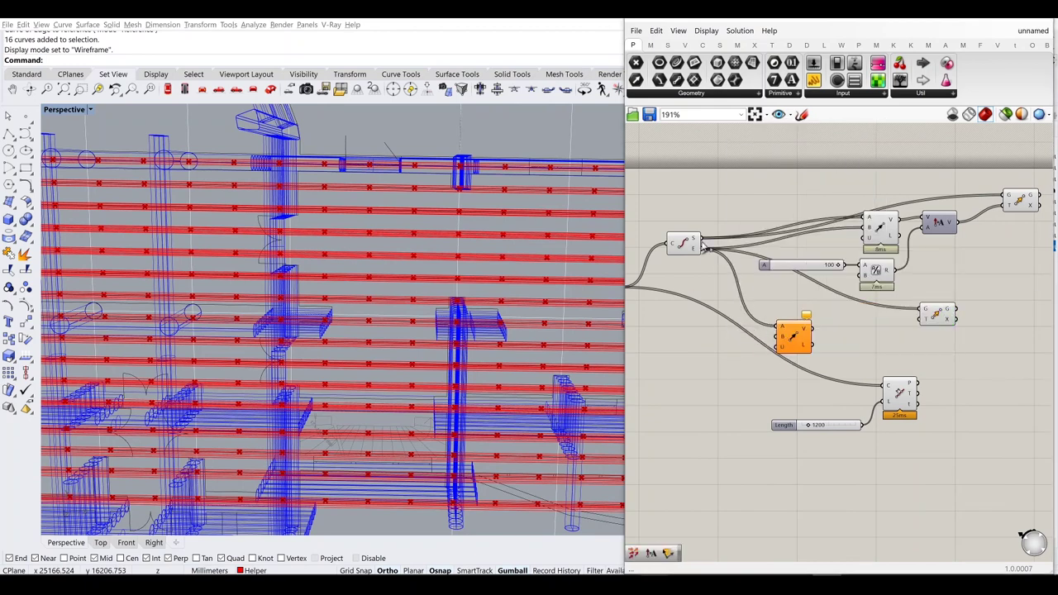
left_click_drag(936, 230, 940, 317, "alt")
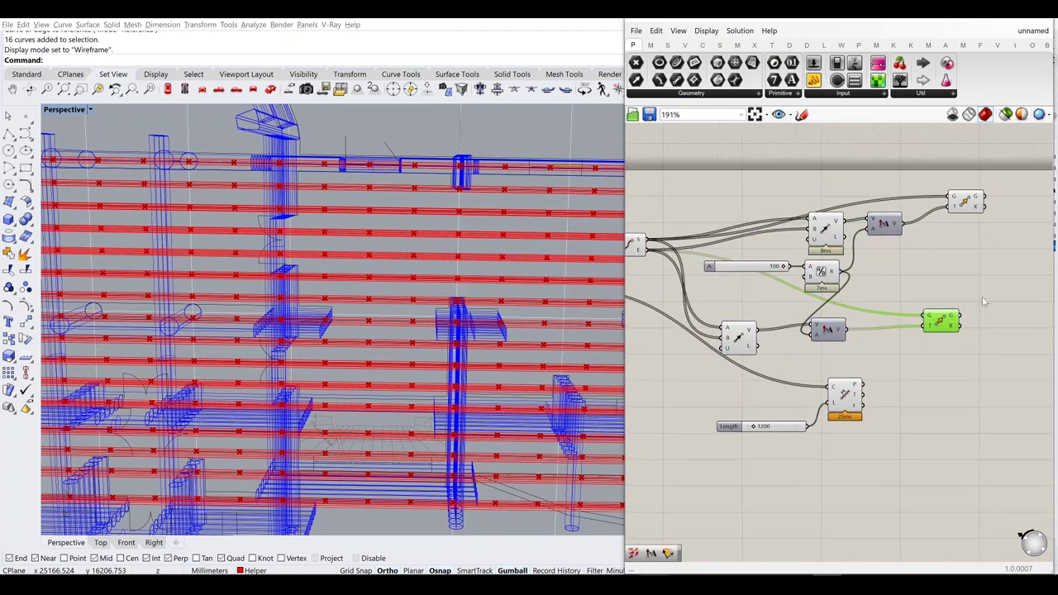
Step: Join the two sets of moved points with a Line component and feed the lines into Divide Length
right_click(940, 317)
left_click(918, 273)
scroll(973, 397, "down", 3)
scroll(976, 372, "up", 3)
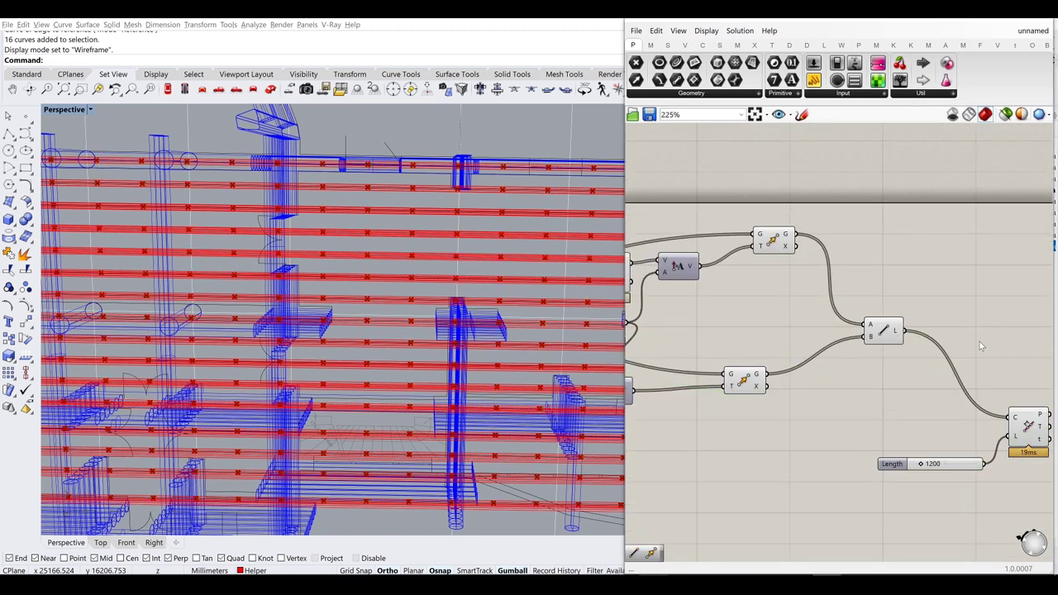
Step: Add a Rectangle component placed at the Divide Length points
scroll(827, 314, "down", 3)
middle_click(680, 248)
scroll(802, 328, "up", 3)
double_click(802, 327)
type("rect")
key("Return")
left_click_drag(796, 328, 910, 327)
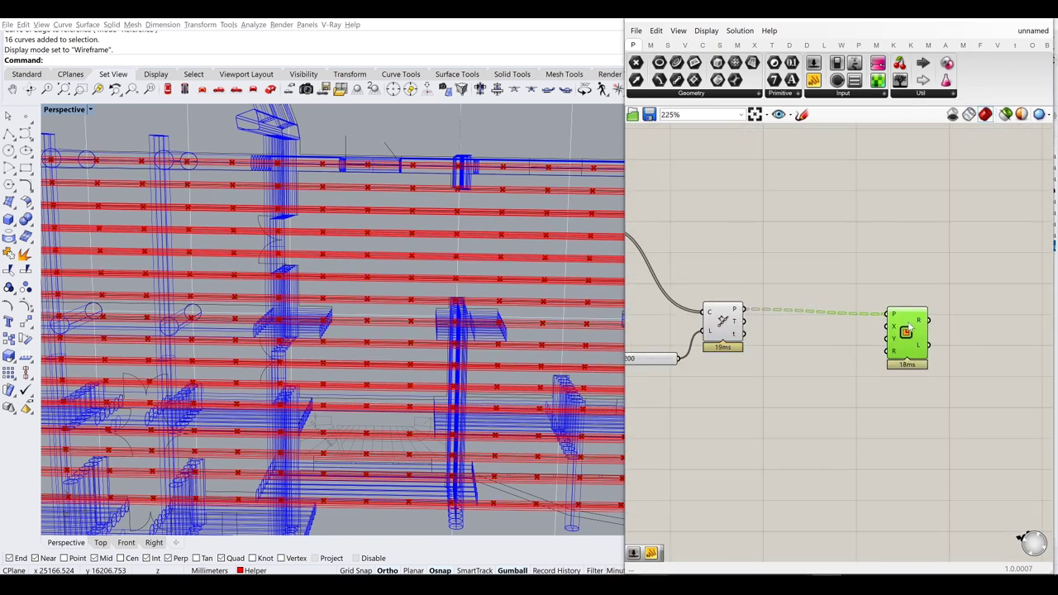
Step: Flatten the points output of the Divide Length component that feeds the Rectangle
scroll(778, 322, "up", 1)
right_click(731, 302)
scroll(777, 323, "up", 2)
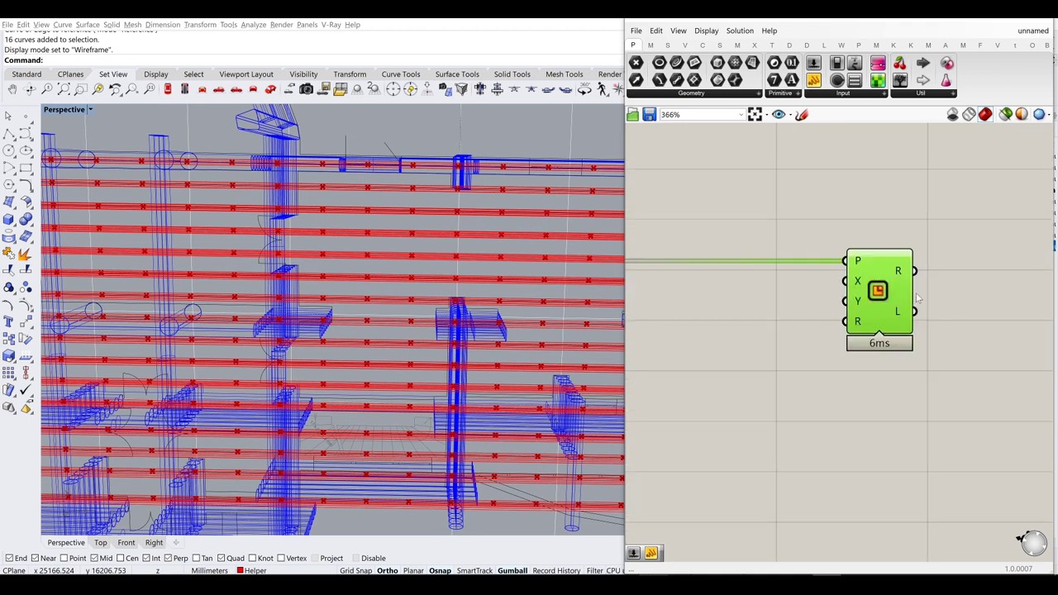
double_click(770, 335)
key("Escape")
scroll(845, 319, "down", 3)
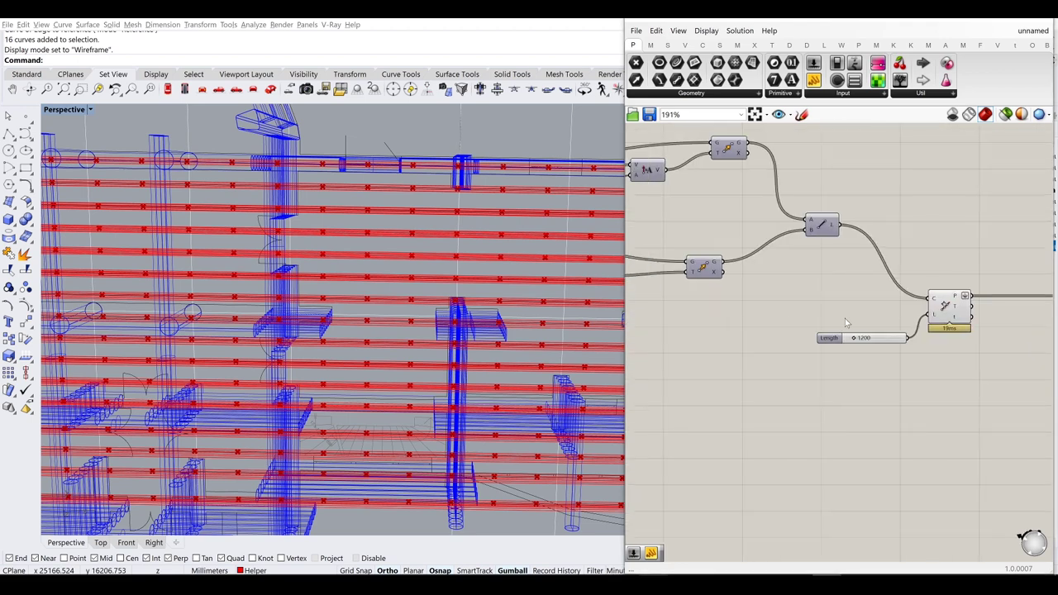
Step: Add Construct Domain and Negative components, feeding the Division result into the Negative and the domain's B input
right_click_drag(767, 238, 695, 168)
left_click_drag(695, 172, 681, 181)
double_click(896, 351)
type("construct")
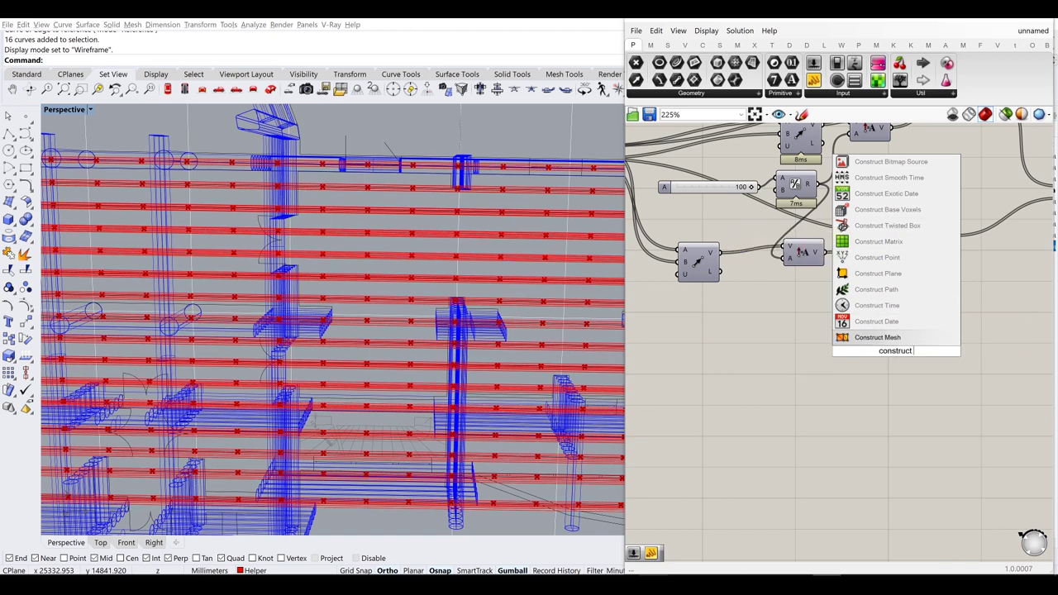
left_click(896, 337)
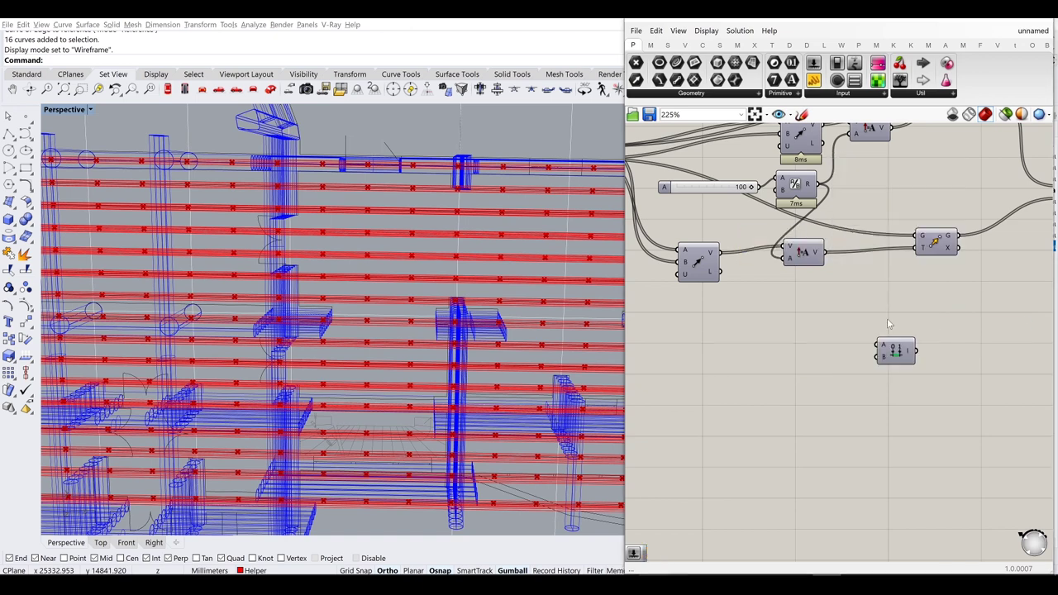
double_click(773, 342)
type("neg")
key("Return")
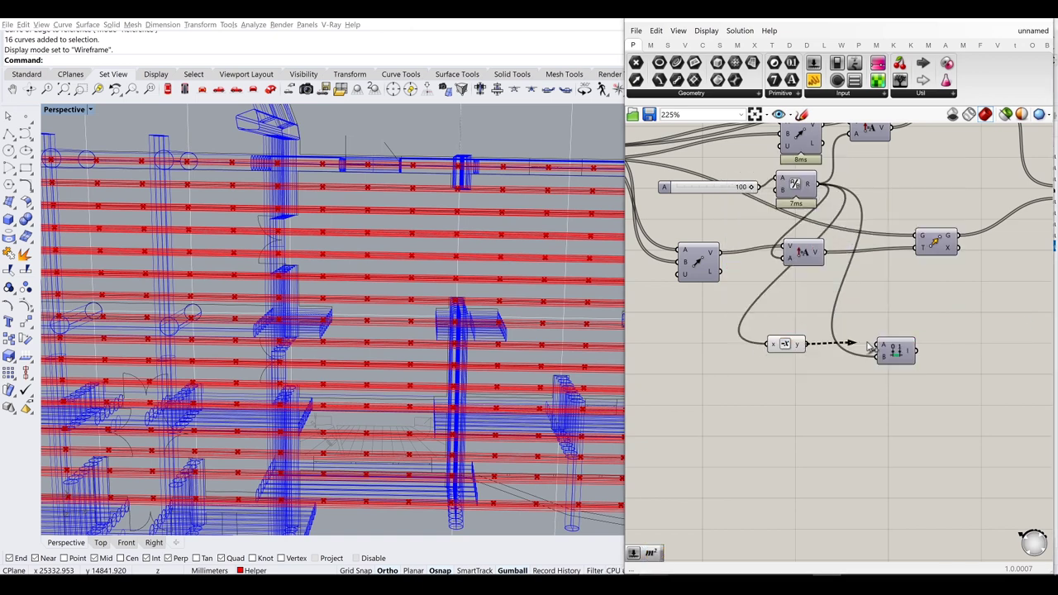
Step: Wire the Negative into the domain's A input, move both components beside Divide Length, and feed the domain into the Rectangle's X size
scroll(812, 330, "down", 3)
scroll(909, 288, "up", 3)
scroll(910, 290, "down", 3)
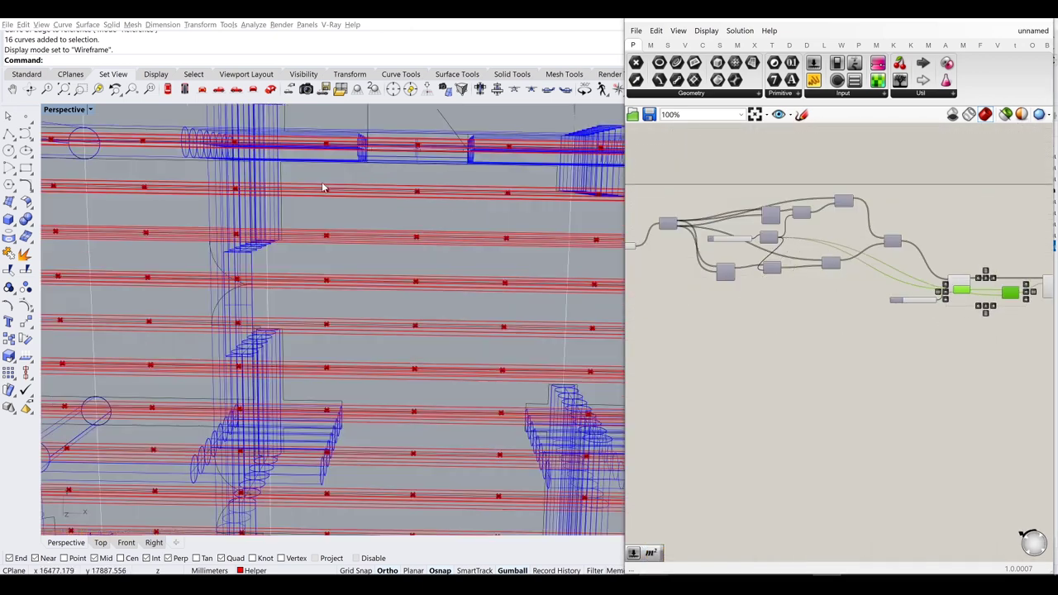
scroll(966, 311, "up", 3)
right_click_drag(808, 280, 856, 273)
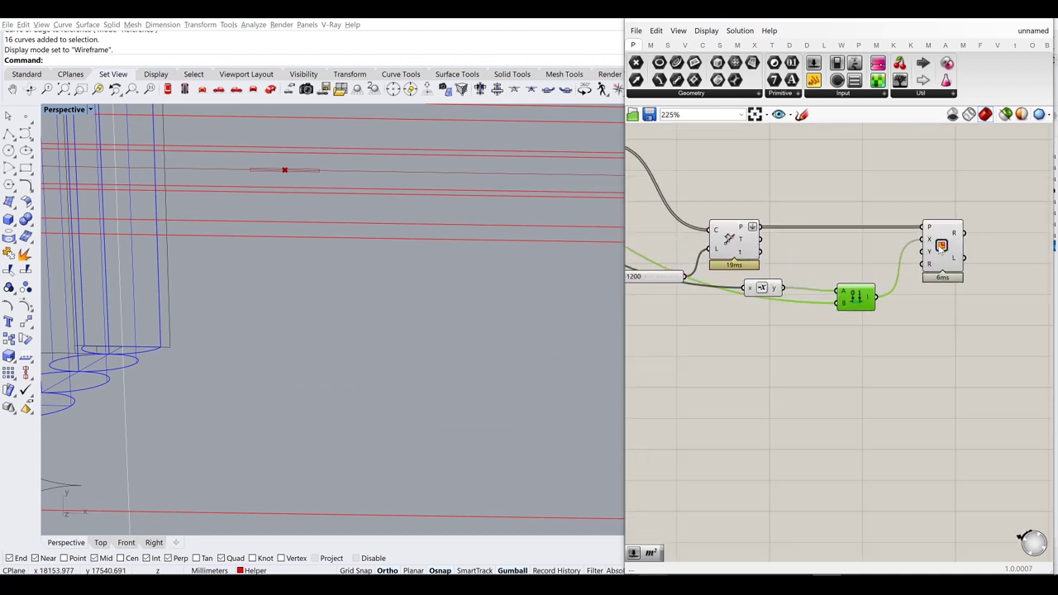
Step: Duplicate the Negative and Construct Domain pair and connect the copied domain to the Rectangle's Y size
left_click(853, 360)
right_click_drag(854, 359, 788, 331)
left_click(782, 338)
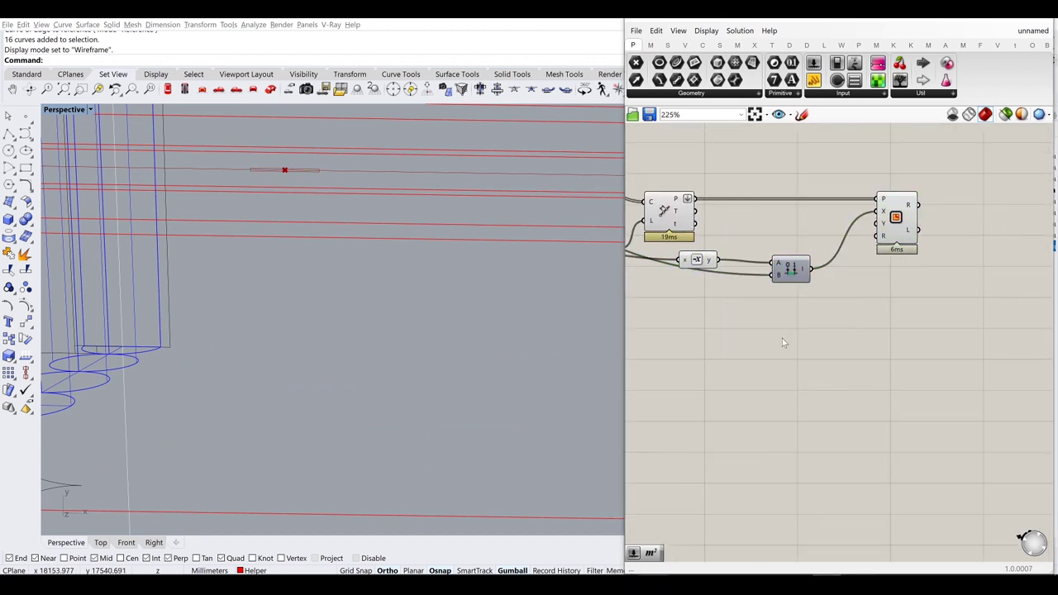
left_click_drag(827, 297, 670, 248)
left_click_drag(790, 269, 798, 311, "alt")
right_click_drag(798, 311, 951, 303)
Step: Add a number slider set to 25 and use it to drive the second Negative and Construct Domain pair
double_click(766, 356)
type("25")
key("Return")
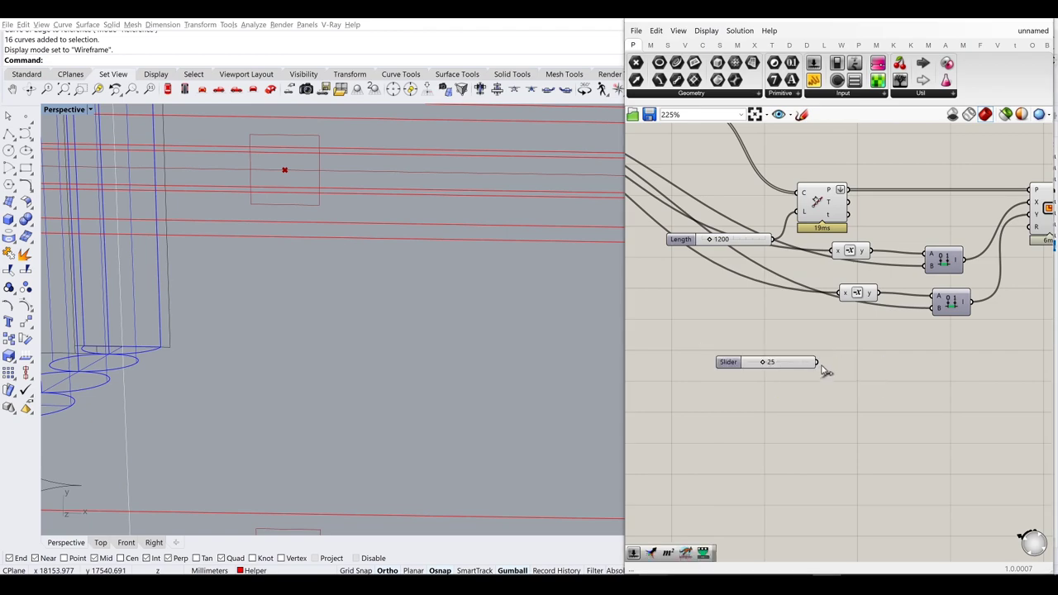
left_click_drag(773, 364, 787, 323)
right_click_drag(787, 322, 621, 331)
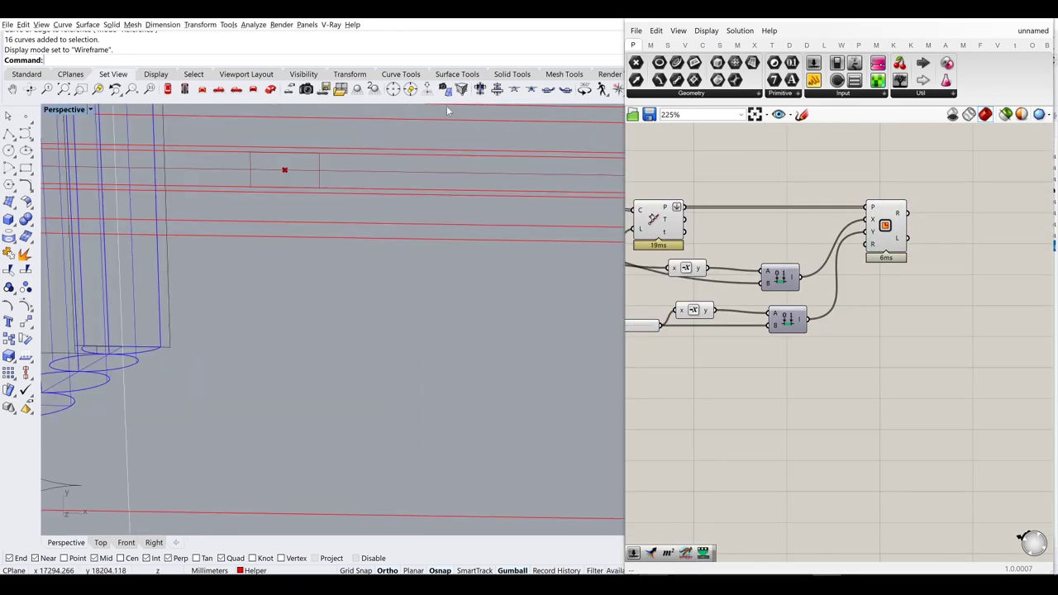
Step: Extrude the rectangles along a Unit Z vector whose length comes from a number slider
right_click_drag(265, 183, 337, 166)
right_click(807, 98)
left_click(835, 281)
right_click(797, 145)
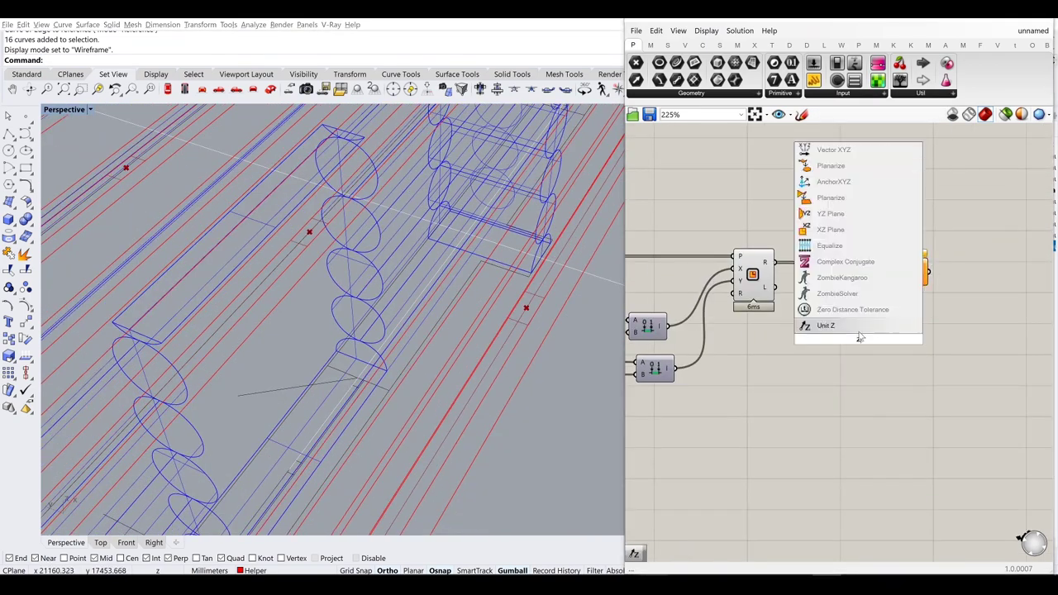
left_click(827, 322)
double_click(787, 405)
left_click_drag(791, 401, 842, 339)
right_click_drag(882, 381, 677, 422)
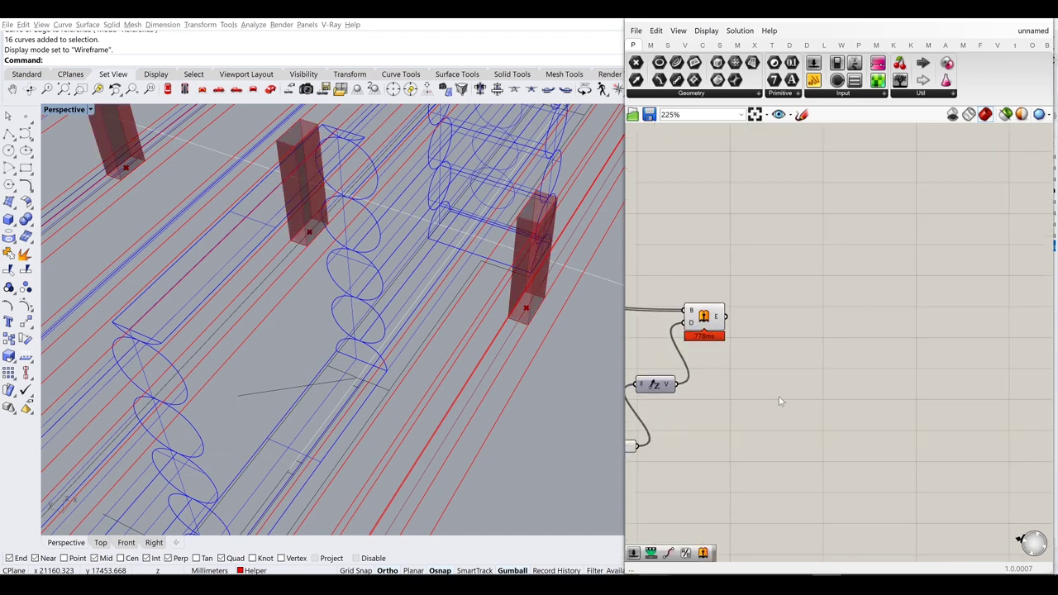
Step: Close the extruded spacers with a Cap Holes component
double_click(802, 192)
type("c")
key("Return")
scroll(877, 425, "down", 4)
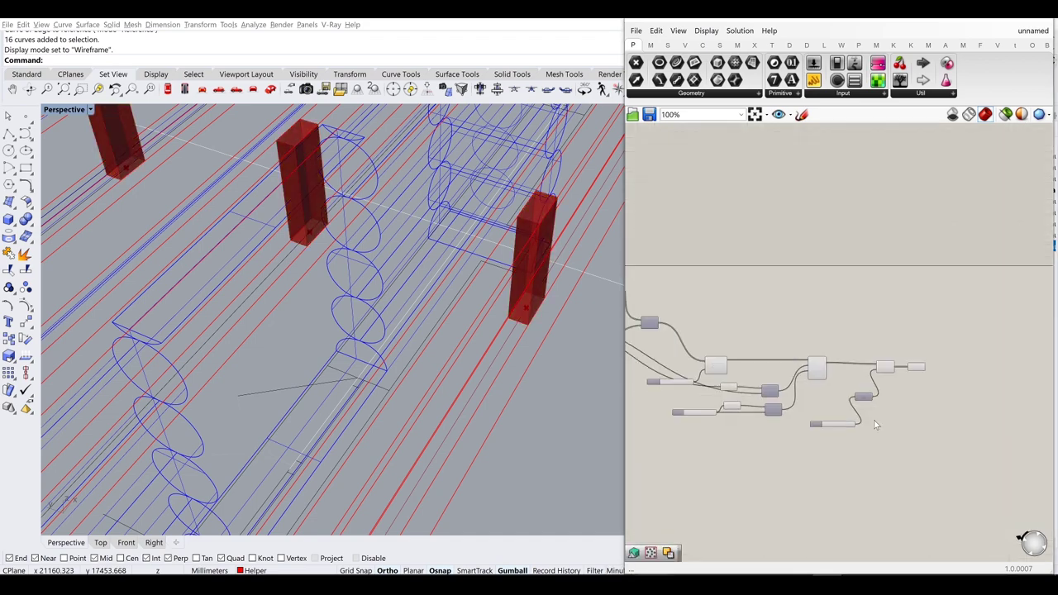
Step: Show the Rhino model in Shaded mode and feed the Division component's A input from a new slider set to 120
key("ctrl+alt+s")
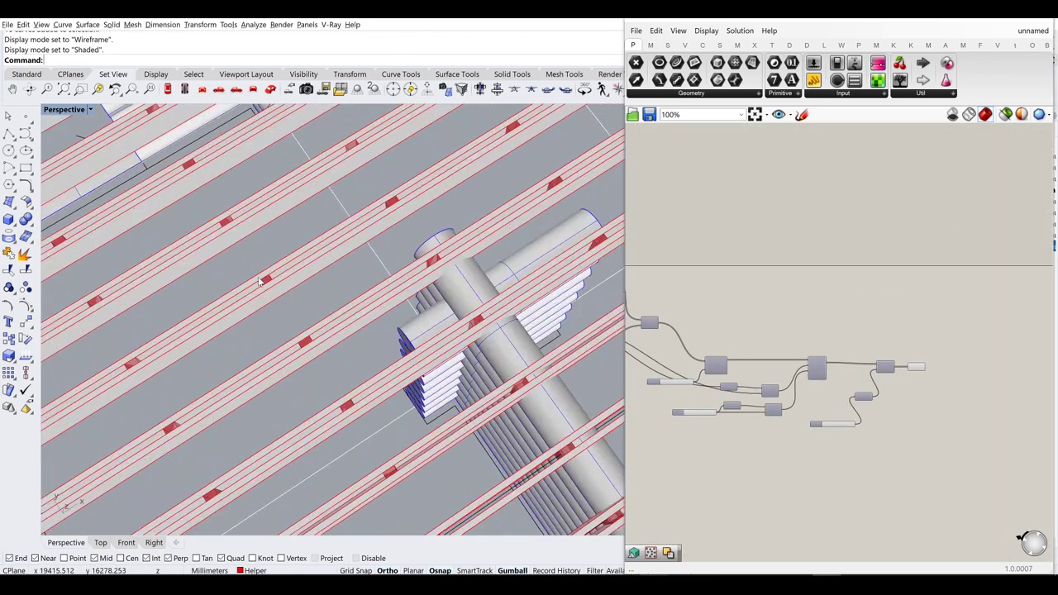
scroll(788, 299, "down", 3)
scroll(787, 299, "up", 10)
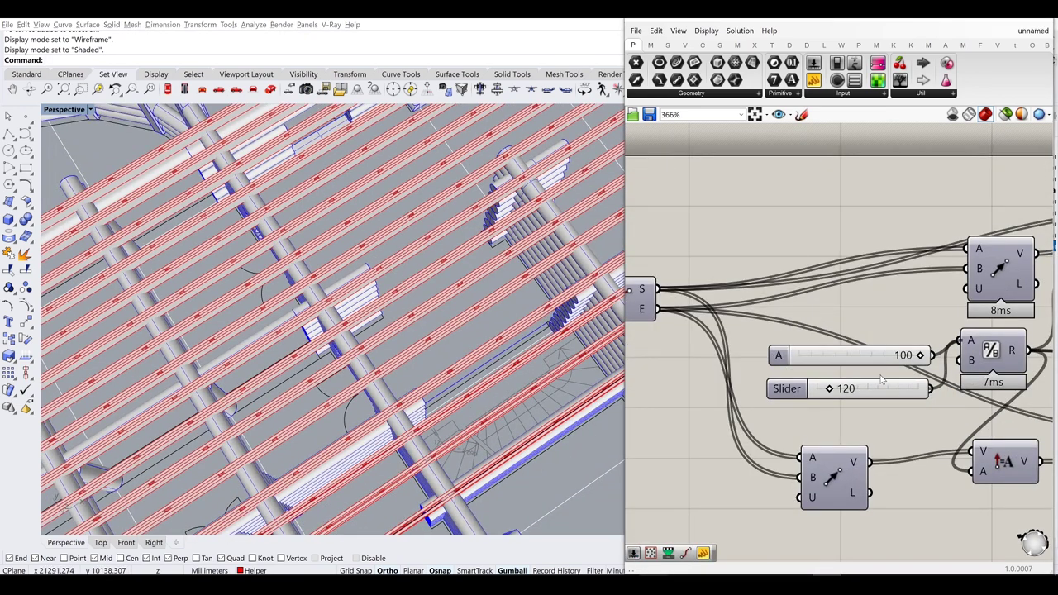
scroll(882, 379, "down", 5)
scroll(798, 299, "up", 2)
Step: Select the capped spacers component and create a Spacers sublayer under the 3D layer
right_click(798, 300)
left_click(814, 340)
left_click(845, 460)
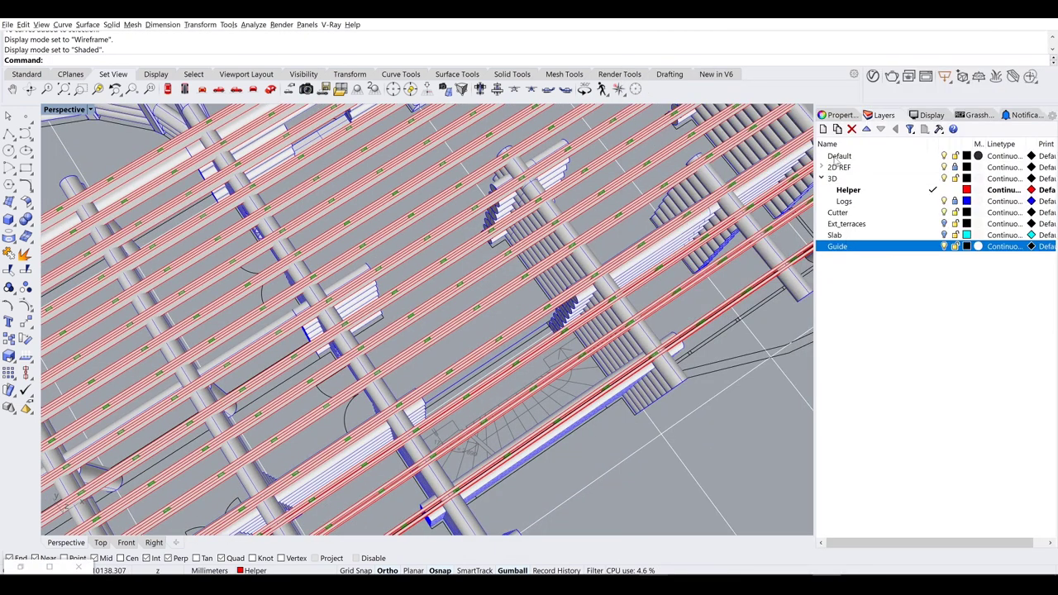
left_click(851, 190)
left_click(837, 129)
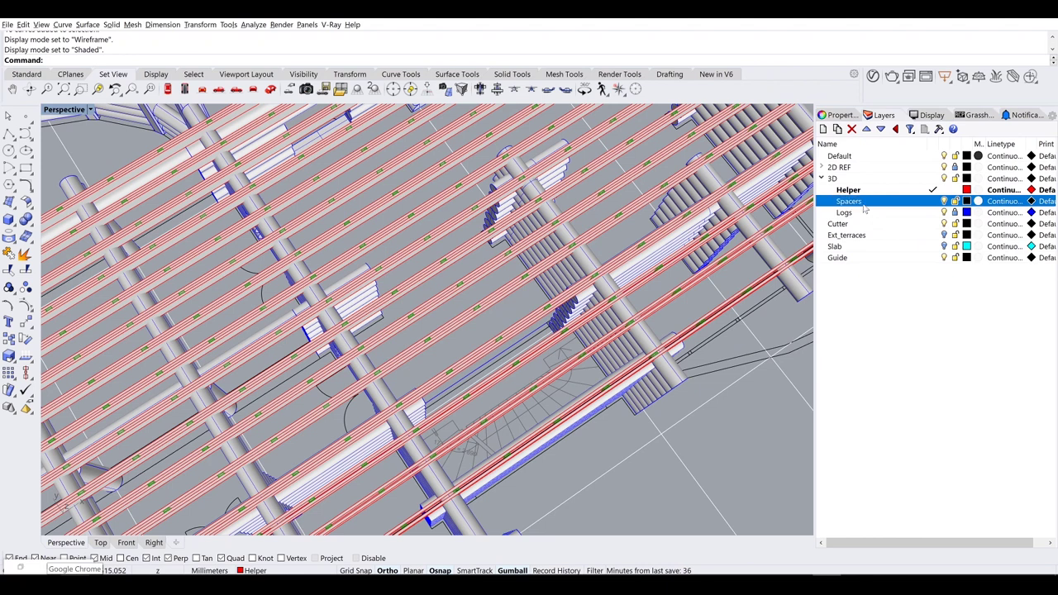
Step: Bake the capped spacers from Grasshopper onto the Spacers layer and return to the Rhino model
left_click(49, 567)
scroll(811, 342, "down", 3)
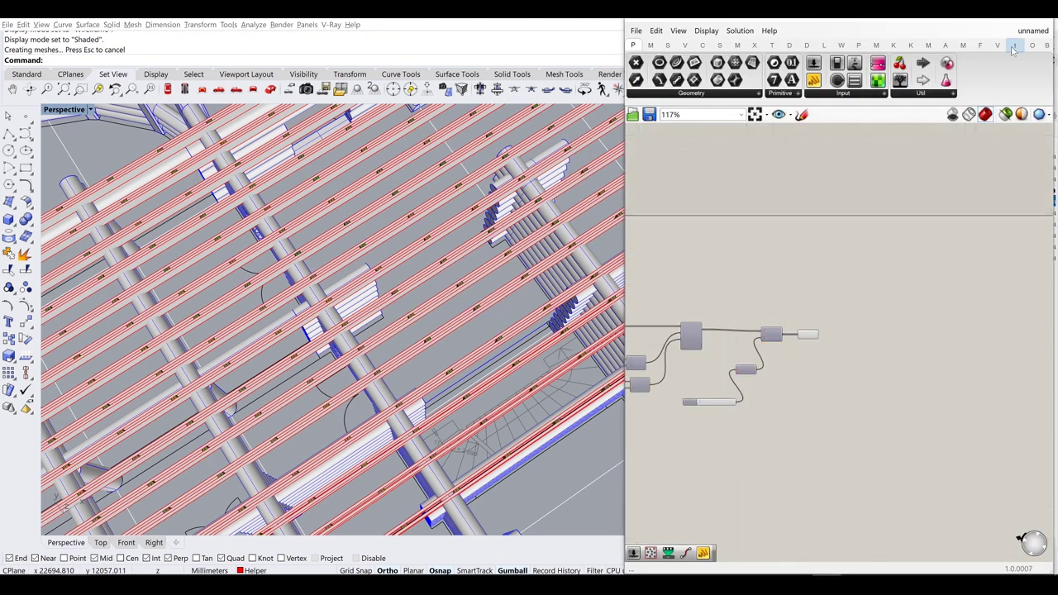
key("ctrl+w")
left_click(543, 340)
Step: Switch the Perspective view to the Arctic display mode and inspect the spacers between the roof beams
left_click(64, 109)
left_click(75, 219)
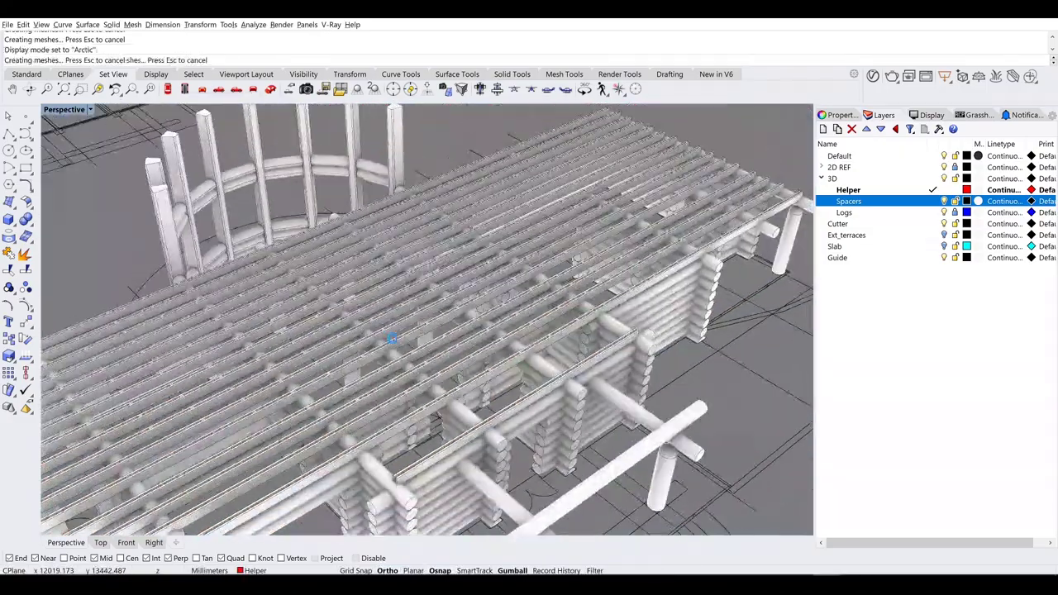
scroll(338, 342, "up", 5)
scroll(338, 343, "down", 10)
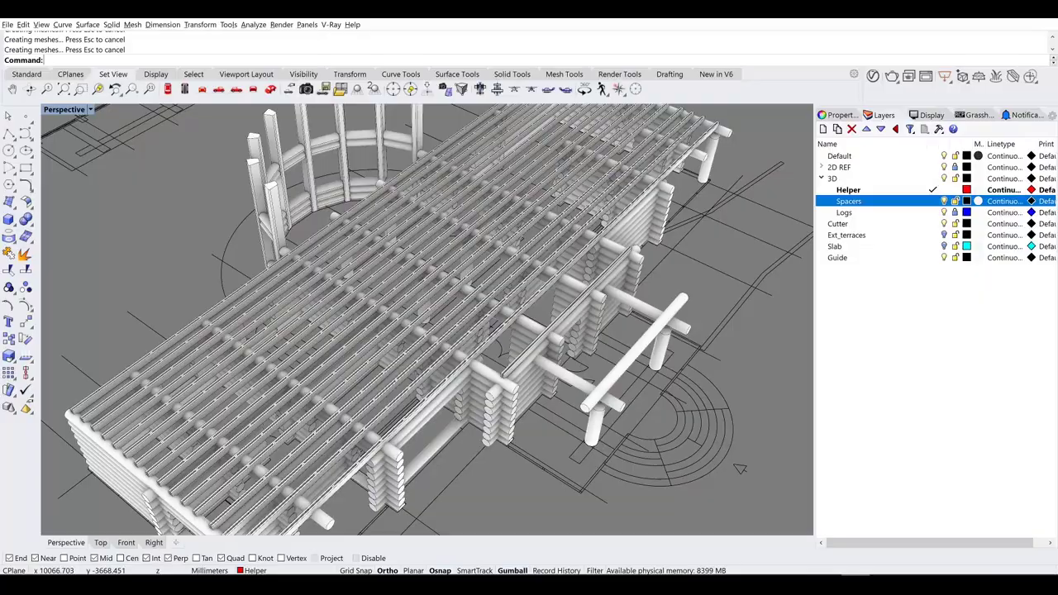
scroll(341, 333, "up", 5)
right_click_drag(341, 333, 182, 281)
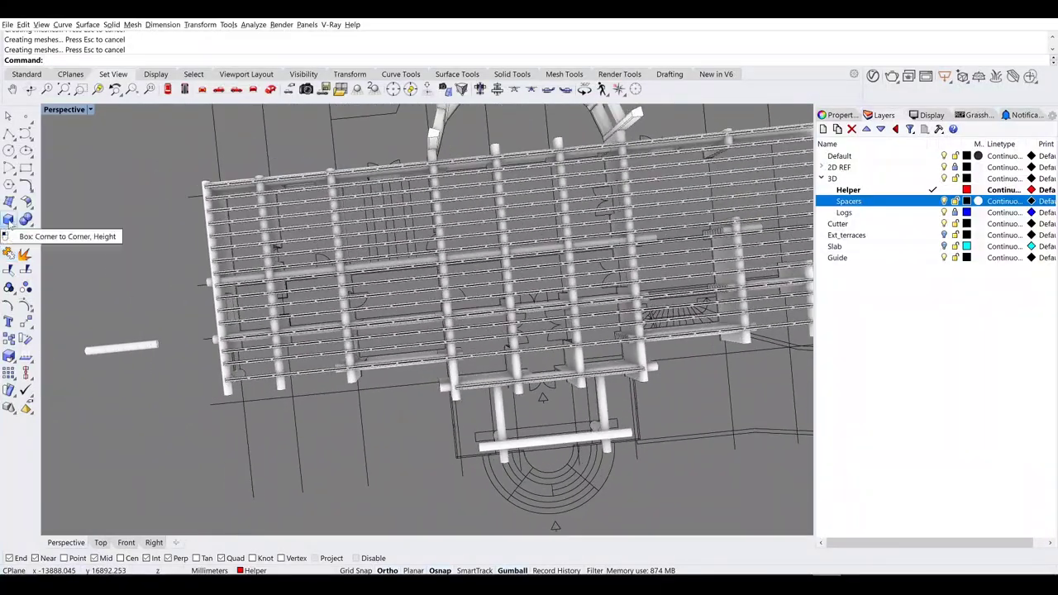
right_click_drag(248, 298, 490, 328)
key("Return")
scroll(135, 428, "up", 4)
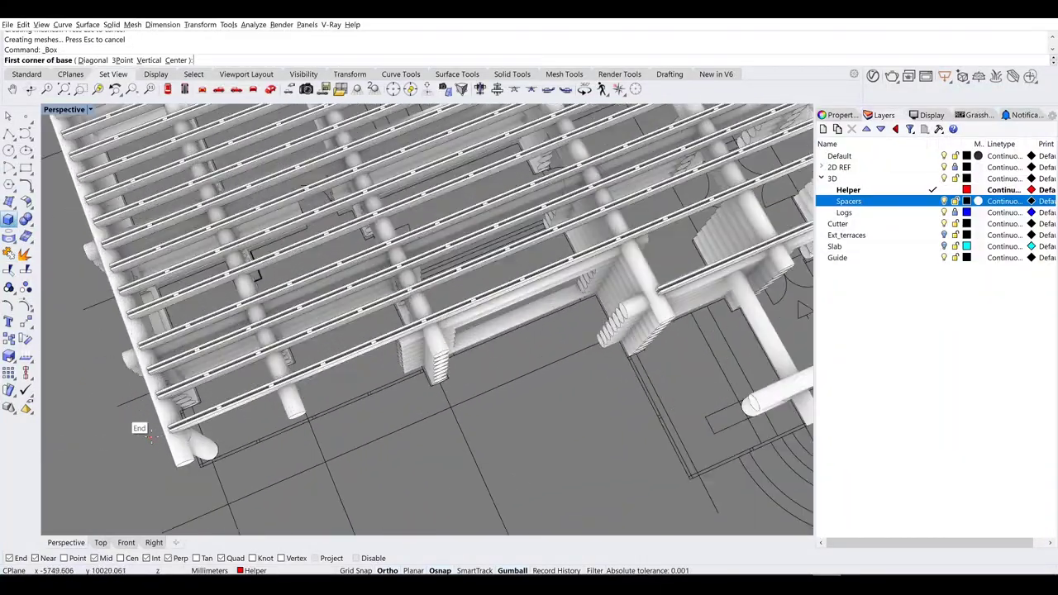
left_click(212, 436)
scroll(295, 394, "down", 5)
scroll(295, 385, "up", 5)
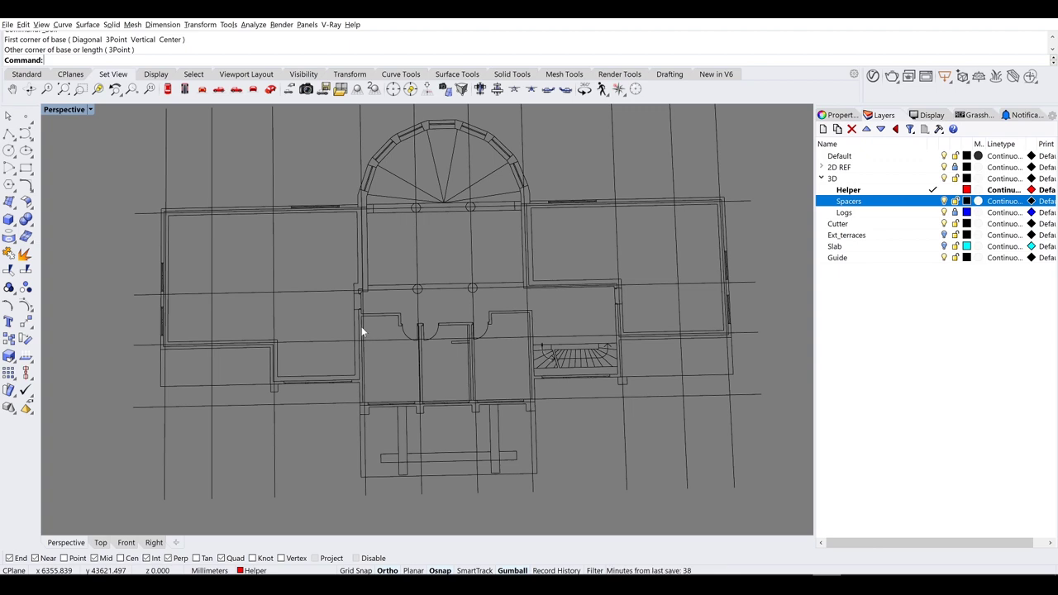
Step: Start a polyline in the Top view and trace the left wing's outer wall around to its first inner corner
key("ctrl+F1")
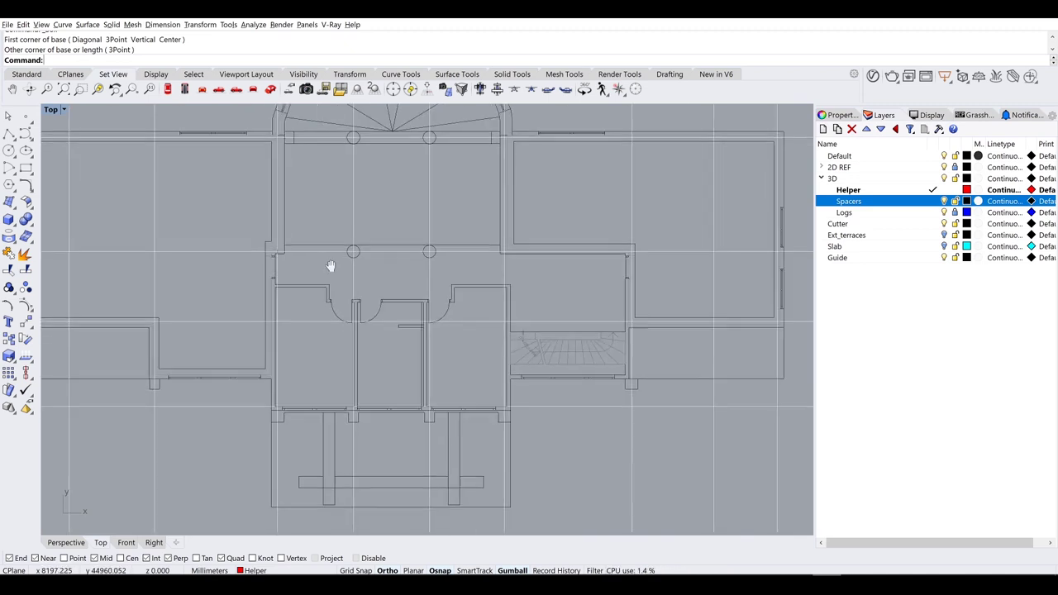
left_click(9, 134)
scroll(367, 313, "down", 3)
scroll(366, 314, "up", 5)
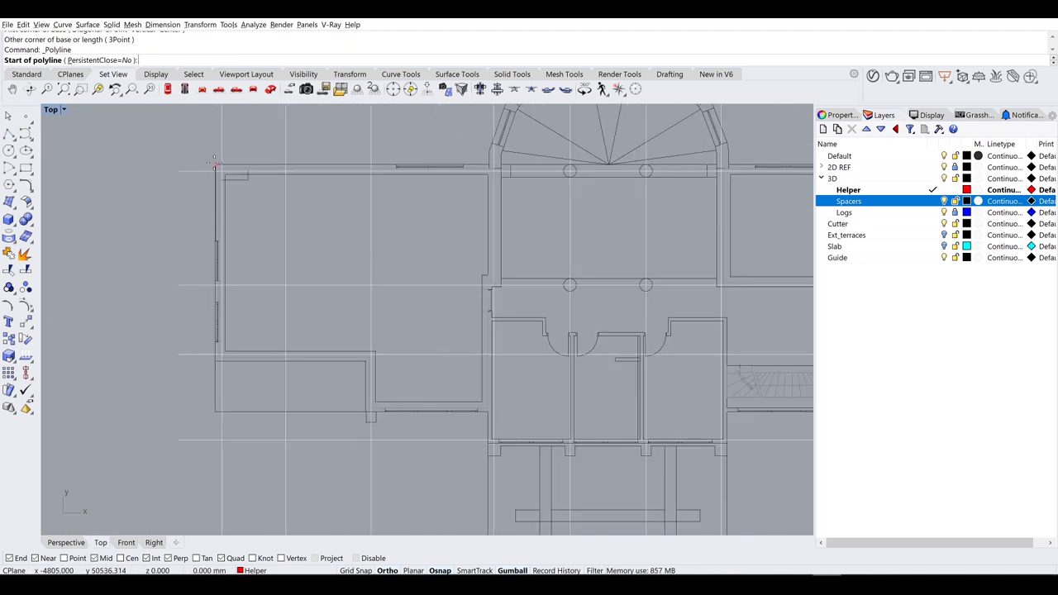
left_click(224, 362)
scroll(492, 479, "up", 6)
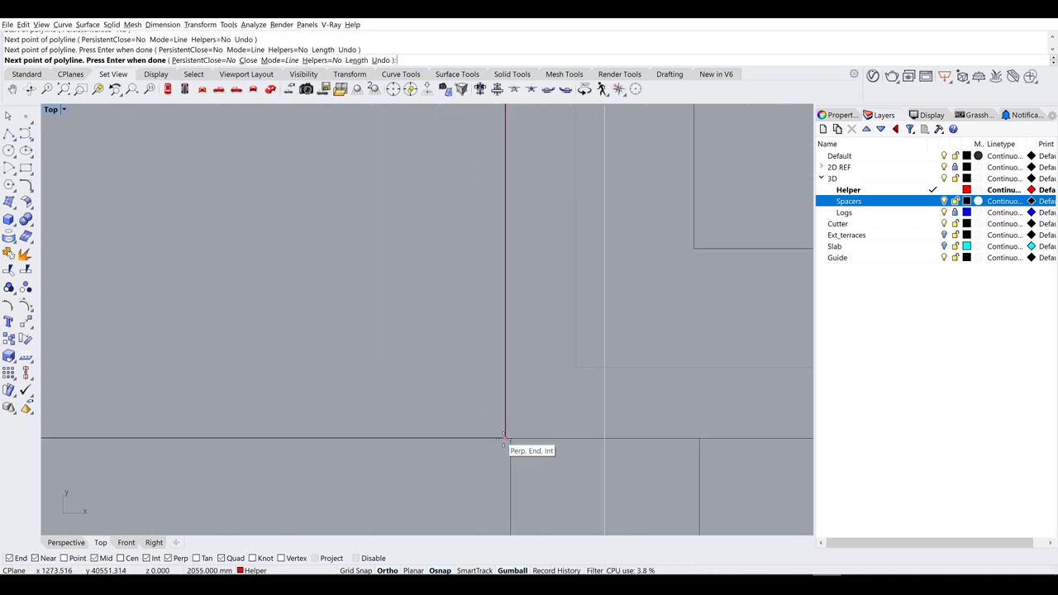
scroll(486, 411, "up", 4)
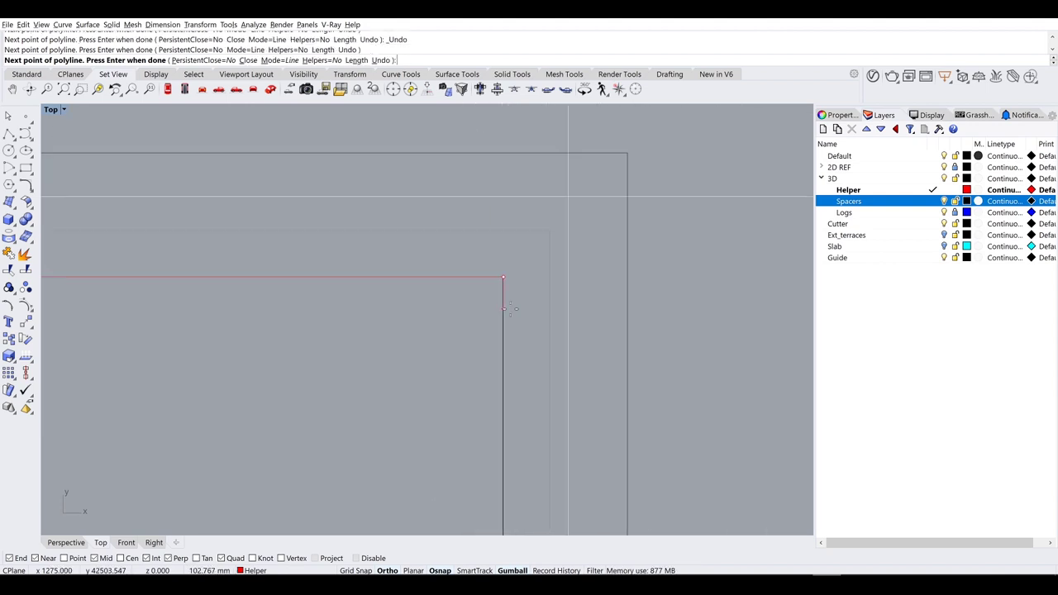
Step: Continue the polyline down the left wing's step and along its lower window wall to the central block
left_click(456, 391)
scroll(456, 390, "down", 5)
scroll(579, 370, "down", 1)
left_click(579, 372)
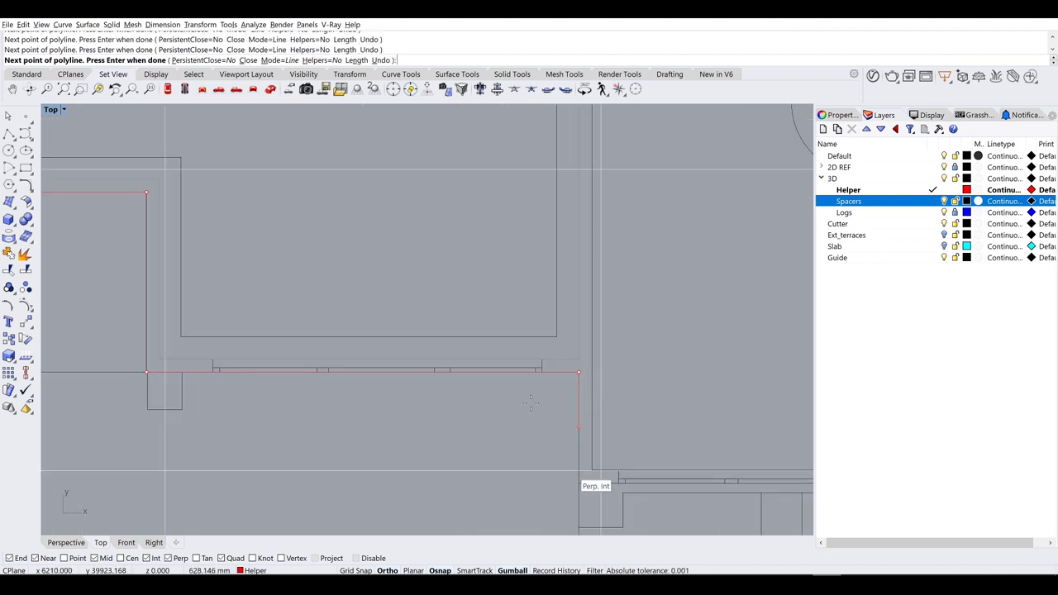
left_click(578, 372)
Step: Start another polyline from that corner and trace down and across the central block's front wall
scroll(416, 346, "down", 2)
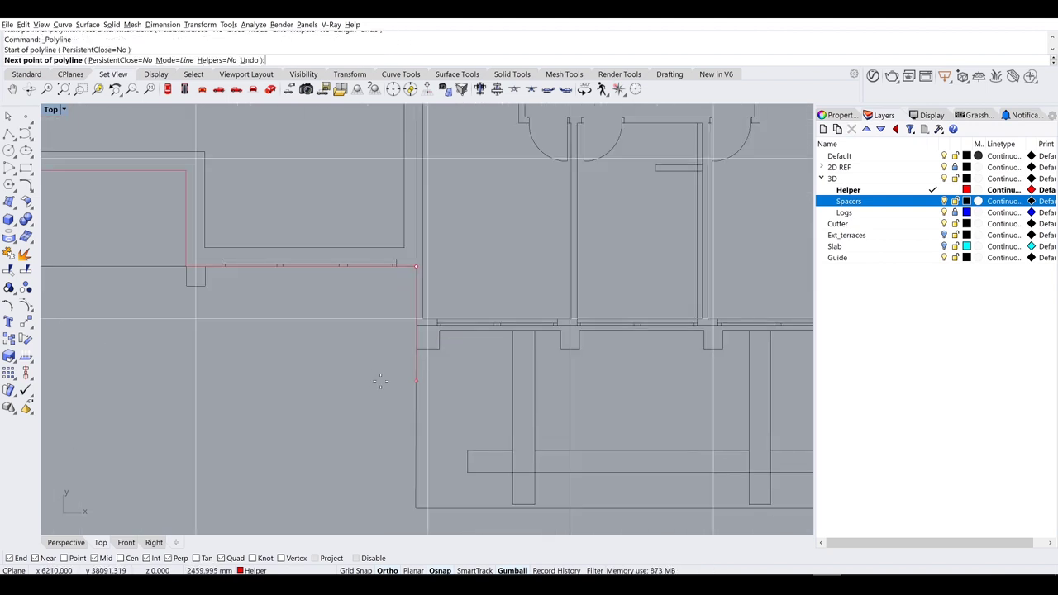
scroll(381, 380, "up", 2)
left_click(420, 349)
scroll(420, 350, "down", 3)
scroll(528, 356, "up", 4)
left_click(528, 355)
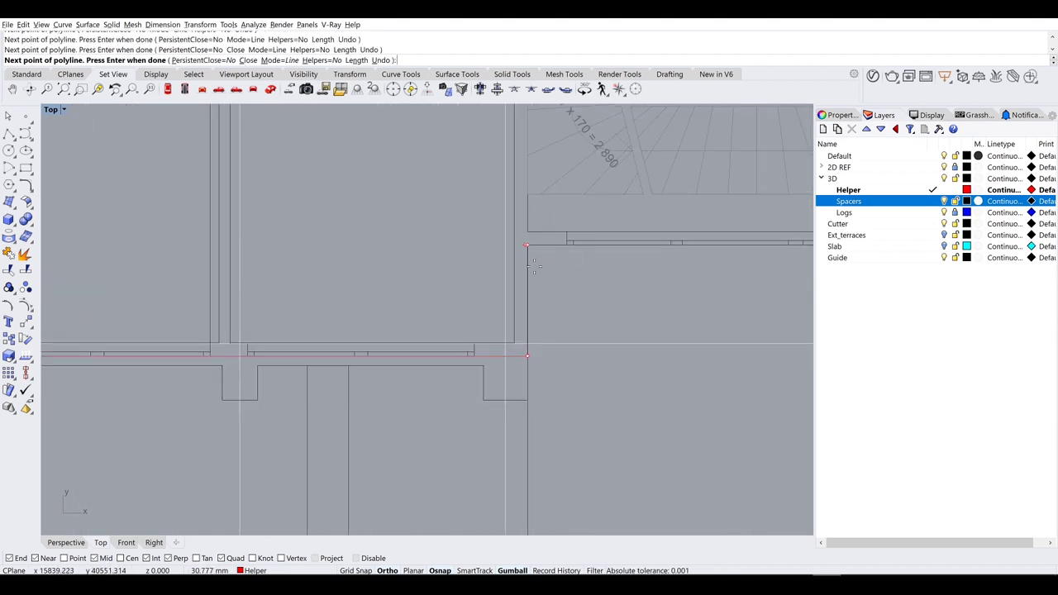
Step: Continue the polyline up to the stair room, along its outer wall, and up to the right wing's terrace corner
left_click(527, 245)
scroll(512, 315, "down", 5)
scroll(331, 377, "up", 6)
left_click(331, 378)
scroll(340, 333, "down", 2)
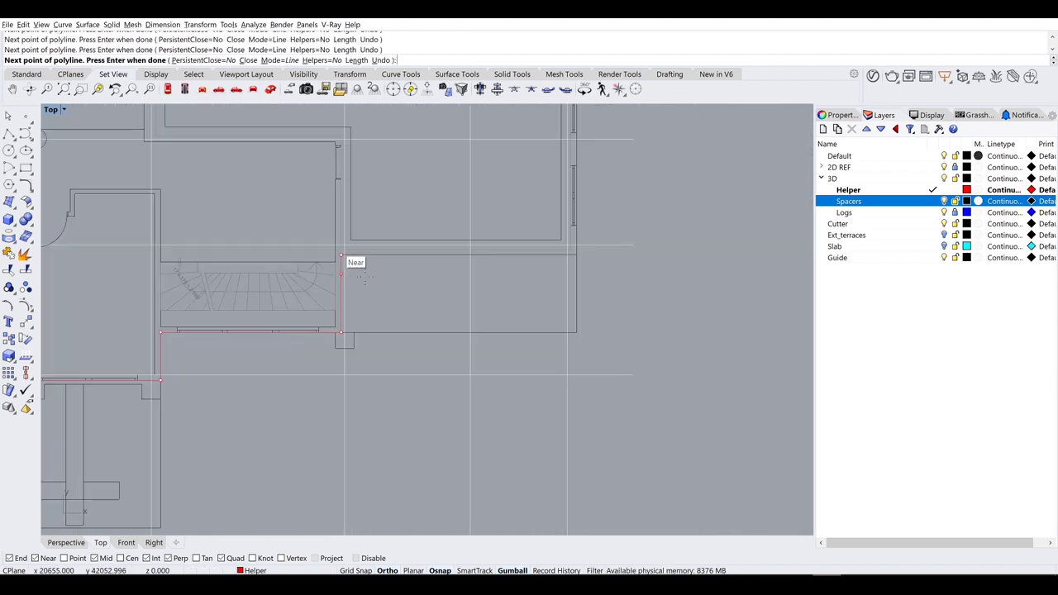
Step: Trace the right wing's lower, outer and upper walls back to the central hall beside the semicircular bay
key("Up")
key("Up")
key("Up")
scroll(566, 255, "up", 1)
left_click(566, 255)
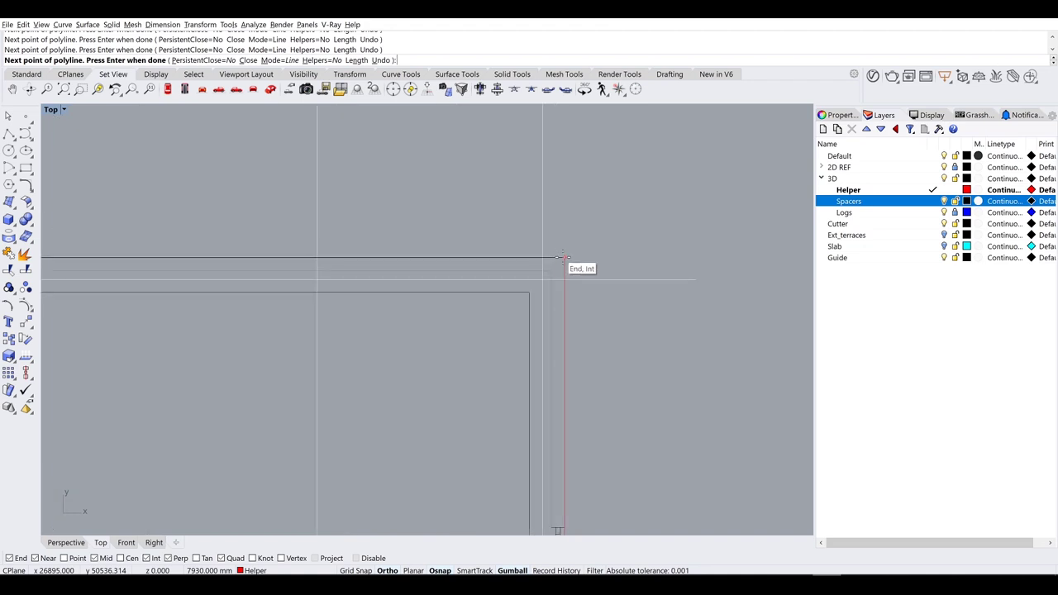
scroll(565, 255, "down", 4)
scroll(465, 291, "up", 4)
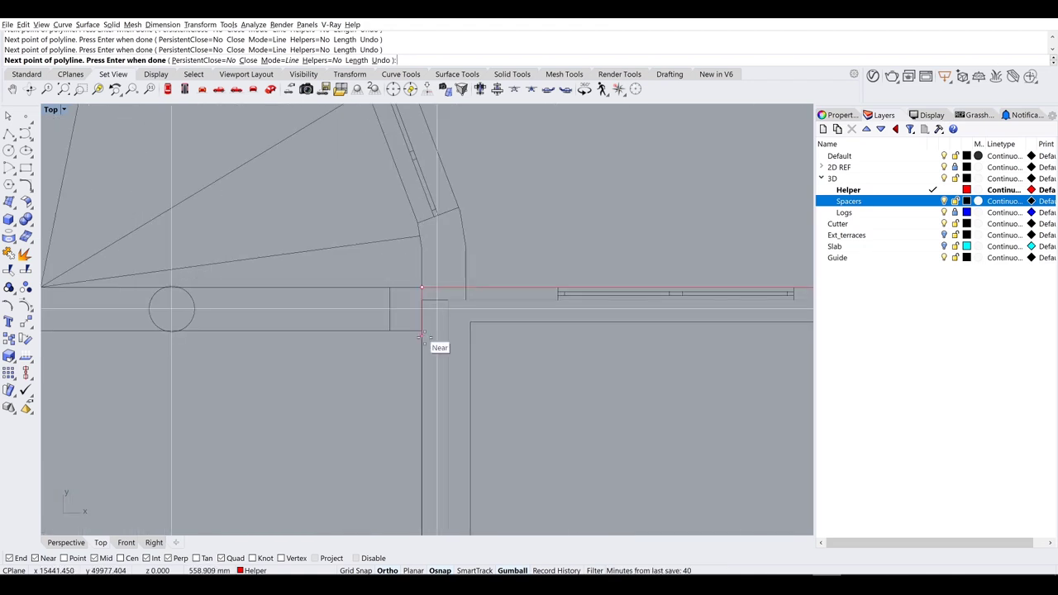
Step: Continue the wall polyline down the central hall's right wall, across to the stair room and down its outer side
scroll(423, 364, "down", 2)
left_click(432, 405)
scroll(432, 405, "down", 3)
scroll(544, 325, "up", 6)
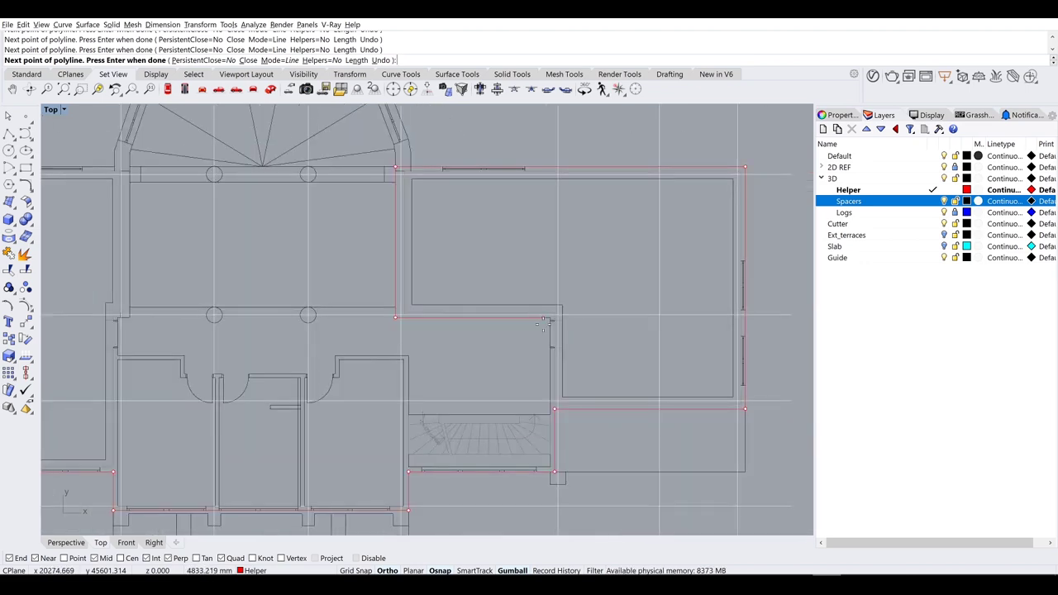
scroll(533, 423, "down", 3)
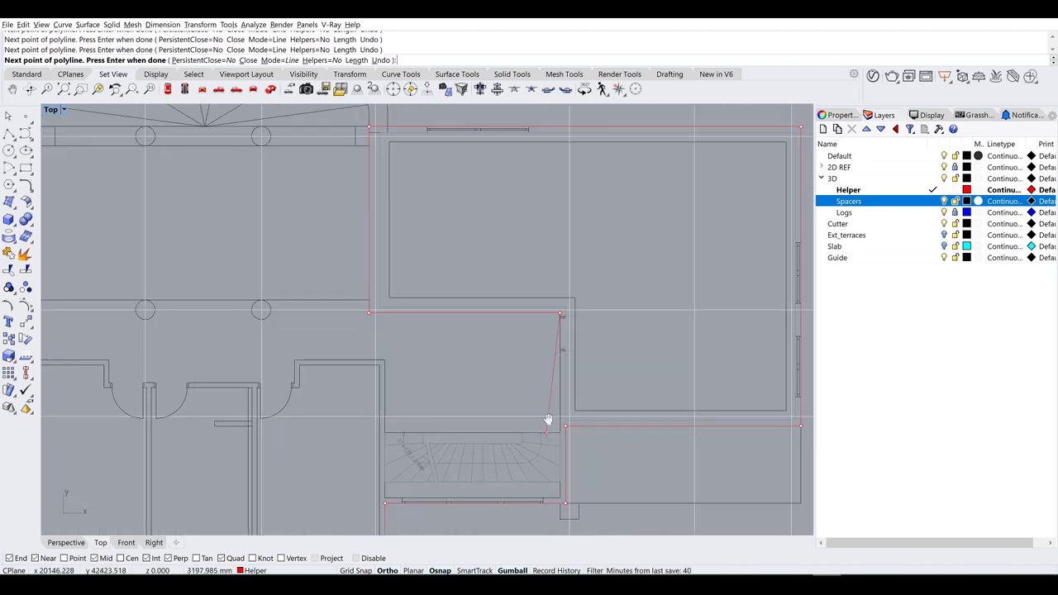
scroll(548, 421, "up", 3)
left_click(571, 566)
Step: Trace the stair room's lower and left walls, and continue along the adjoining room's upper wall to the door recess
left_click(305, 567)
left_click(305, 357)
scroll(329, 305, "up", 4)
left_click(355, 256)
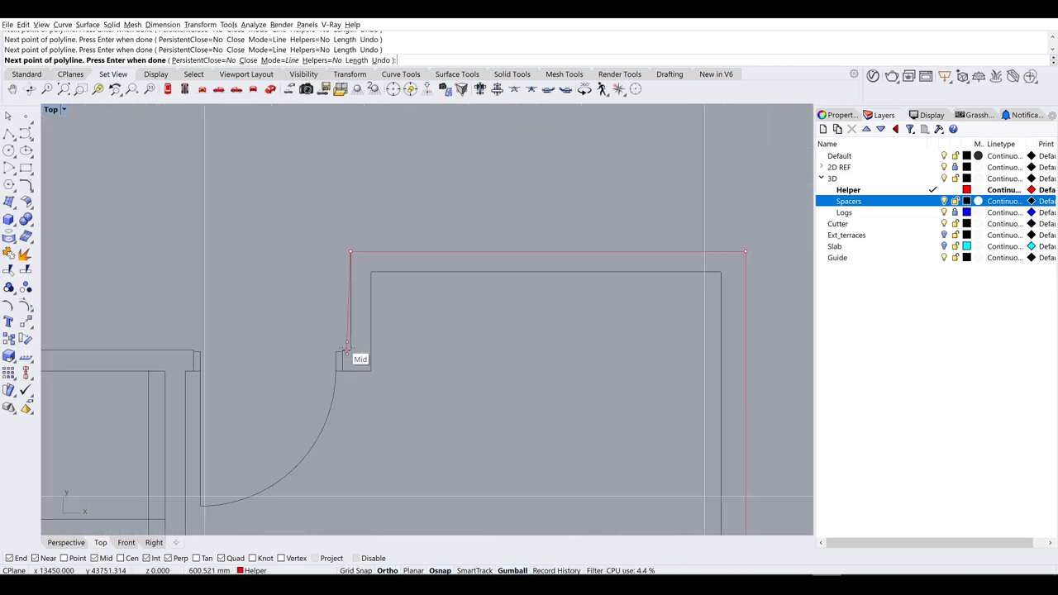
Step: Trace the recessed door wall and the small room's upper wall across to the left wing
scroll(355, 358, "down", 5)
left_click(561, 320)
scroll(364, 322, "up", 4)
left_click(389, 366)
left_click(390, 295)
scroll(163, 300, "up", 1)
left_click(163, 300)
scroll(207, 351, "down", 3)
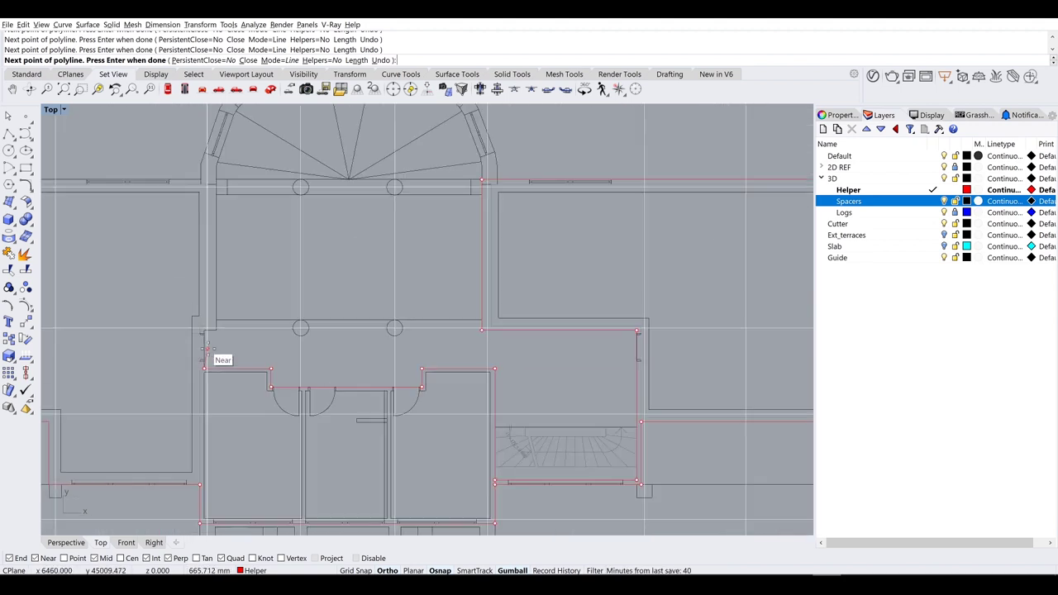
Step: Trace past the left wing's doorway and up the hall's left wall, and finish the outline along the wing's upper wall
scroll(202, 327, "up", 3)
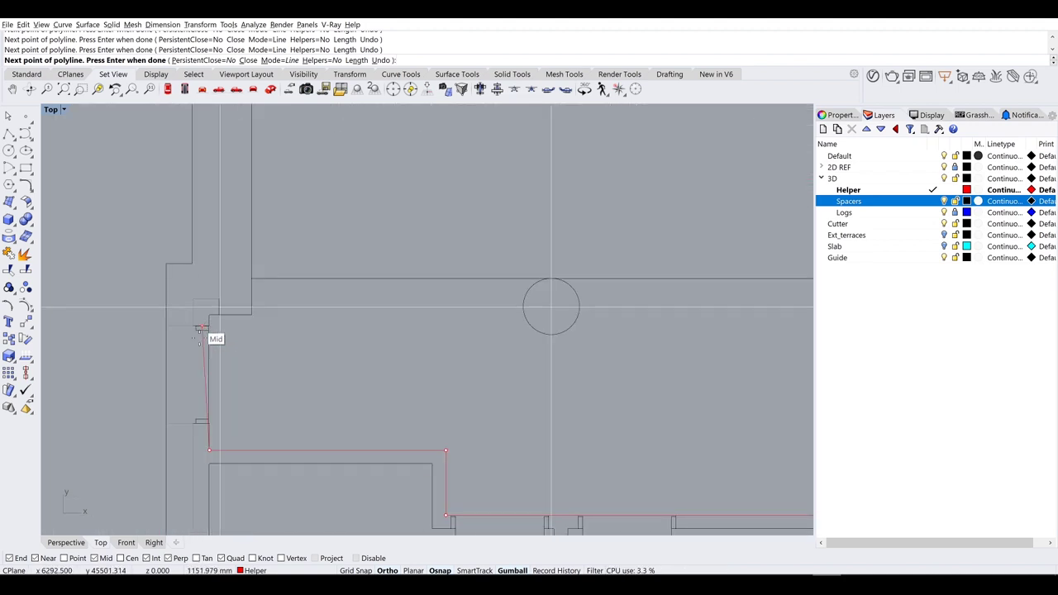
scroll(200, 329, "up", 4)
left_click(341, 312)
scroll(341, 312, "down", 5)
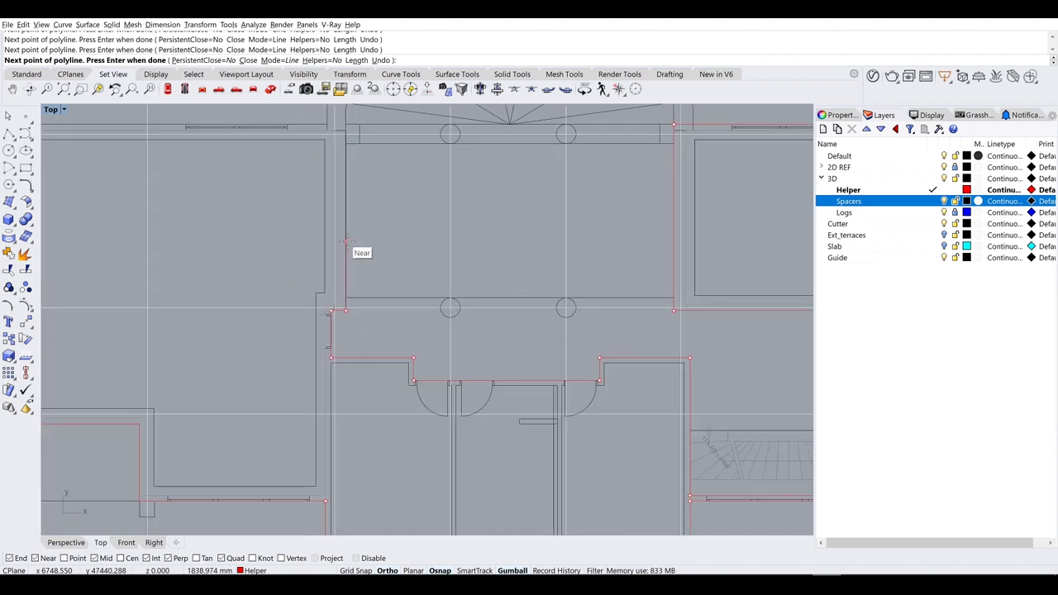
scroll(337, 255, "up", 2)
scroll(338, 254, "down", 8)
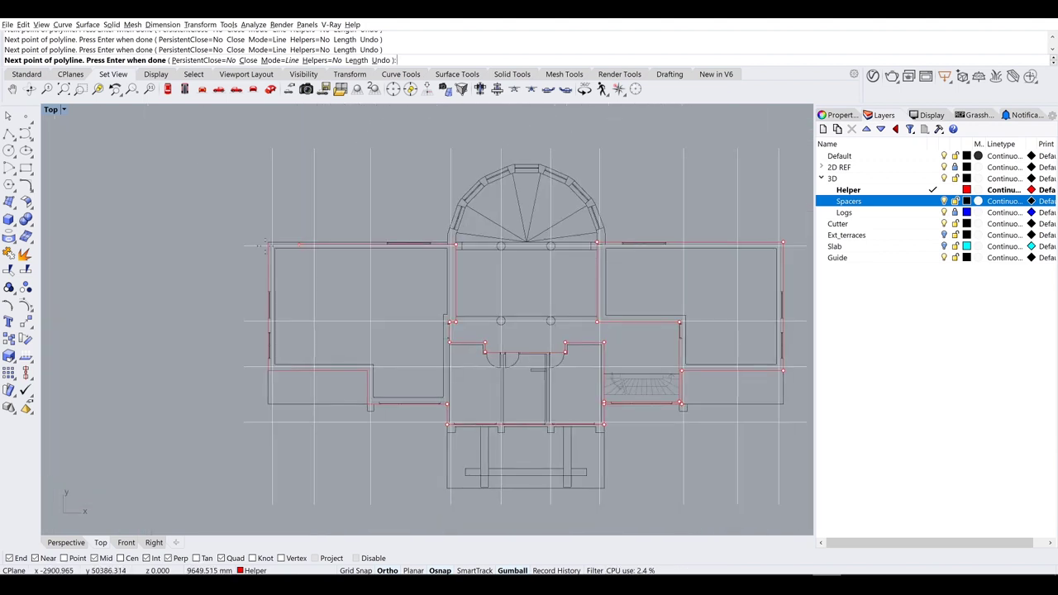
scroll(269, 236, "up", 4)
key("Return")
key("Return")
scroll(535, 243, "down", 3)
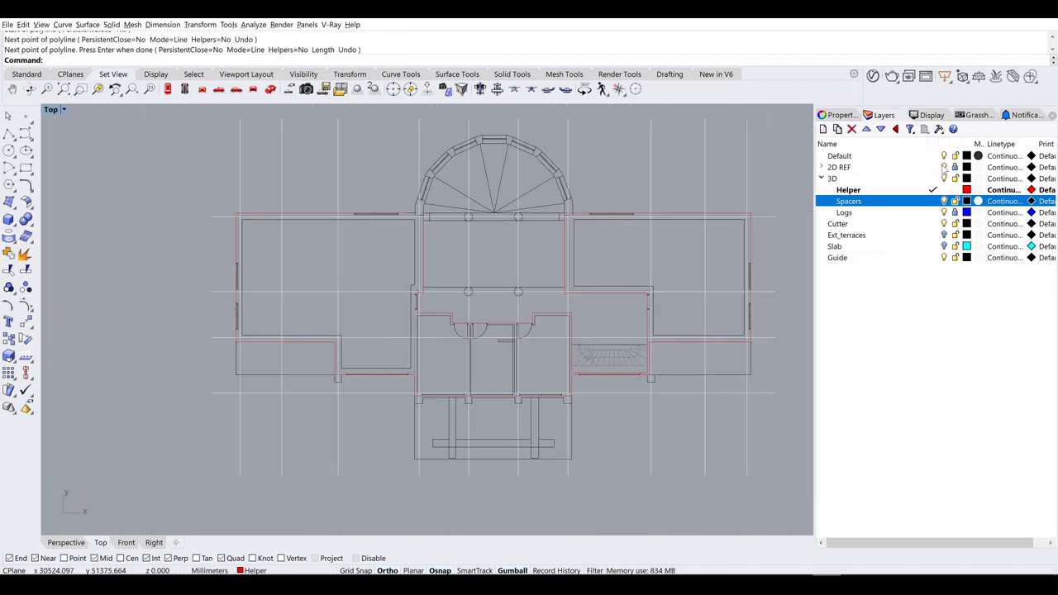
Step: With the 2D REF layer temporarily hidden, connect the wall outlines with a zero-radius fillet and join the three curves
left_click(944, 167)
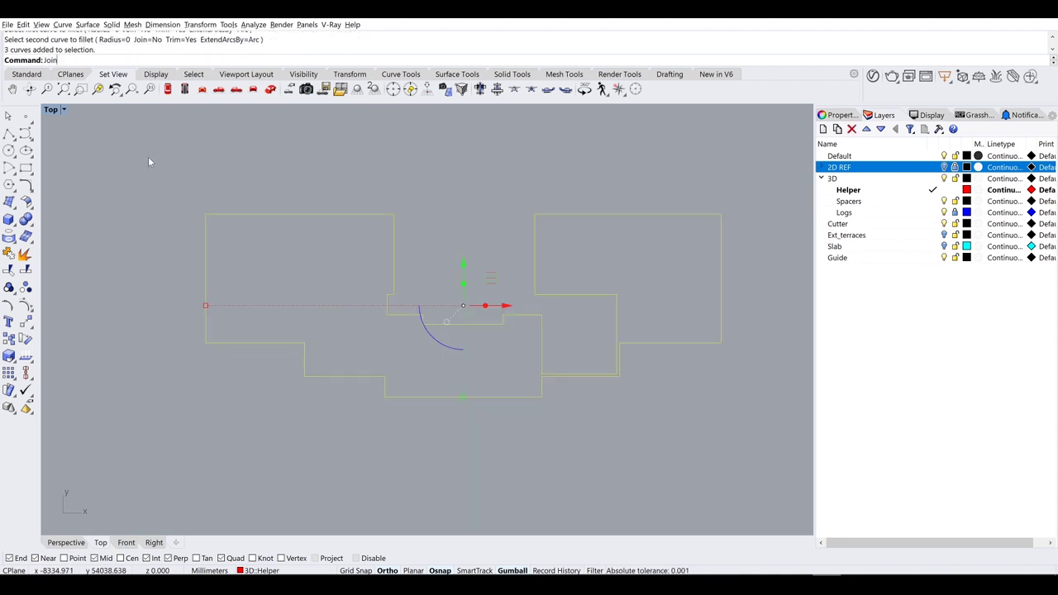
key("ctrl+j")
left_click(944, 167)
Step: Start a polyline at the right wing's inner corner beside the hall and trace its inner wall around the stepped corner
scroll(574, 318, "up", 4)
left_click(8, 133)
left_click(422, 172)
scroll(398, 271, "up", 2)
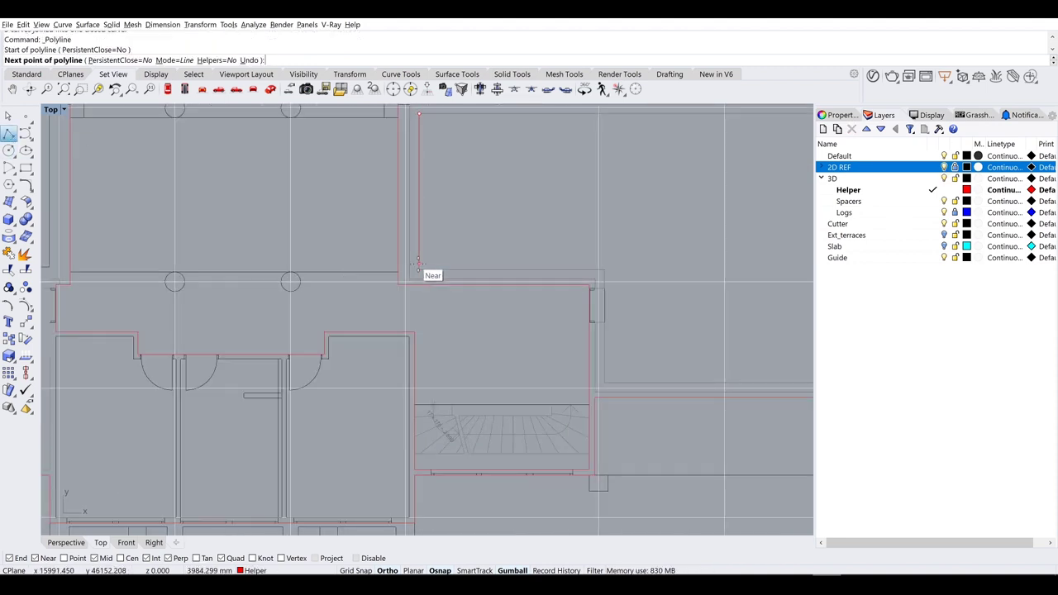
left_click(432, 276)
left_click(607, 276)
left_click(619, 385)
Step: Trace the right wing's inner lower, outer and upper wall faces back to the polyline's start to close it
scroll(619, 386, "up", 1)
left_click(588, 373)
scroll(587, 373, "down", 2)
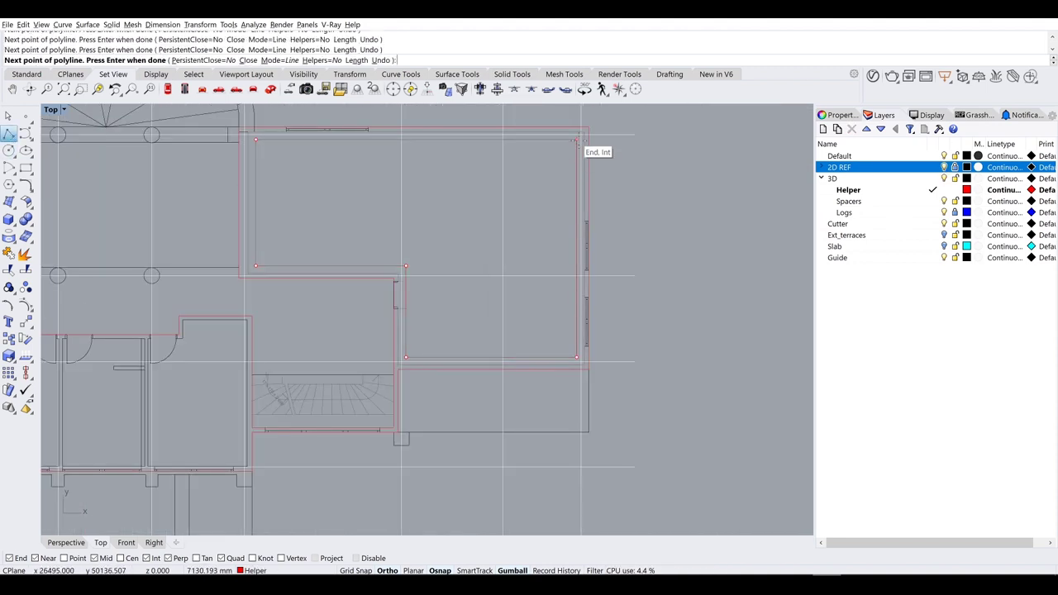
left_click(256, 142)
scroll(256, 142, "down", 3)
scroll(259, 182, "up", 3)
Step: Trace the left wing's inner wall faces as a closed polyline, including the stepped corners at the terrace and doorway
key("Return")
left_click(240, 170)
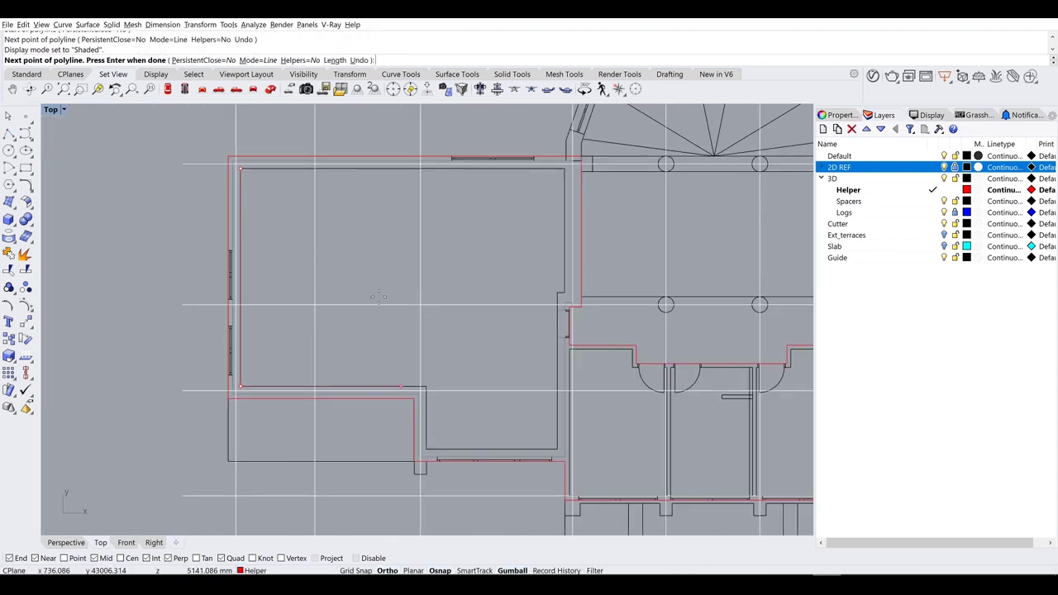
left_click(426, 386)
left_click(425, 450)
right_click_drag(556, 449, 484, 385)
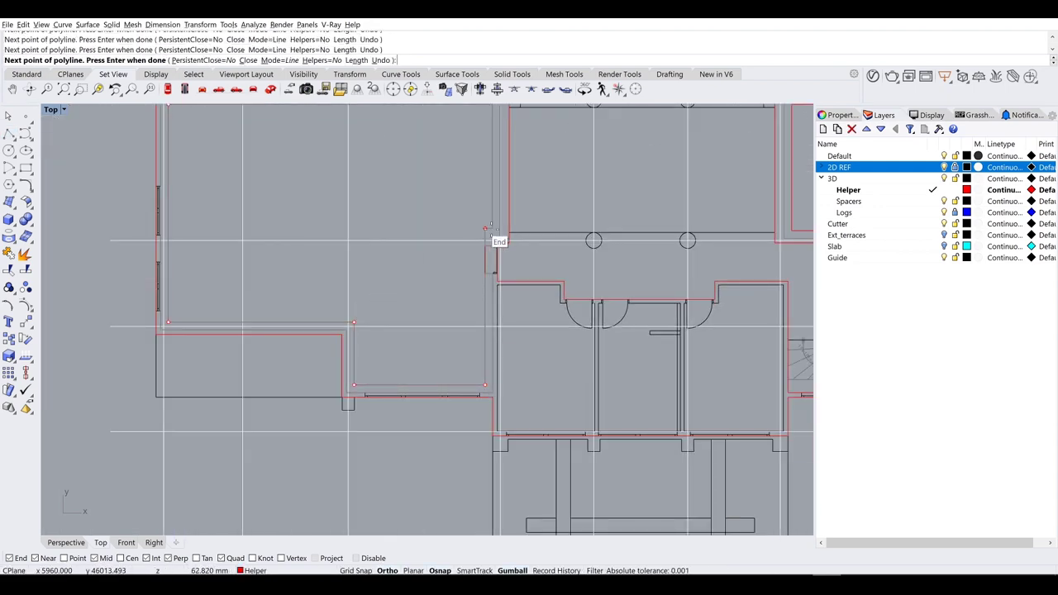
scroll(489, 225, "down", 2)
left_click(177, 248)
scroll(457, 320, "down", 2)
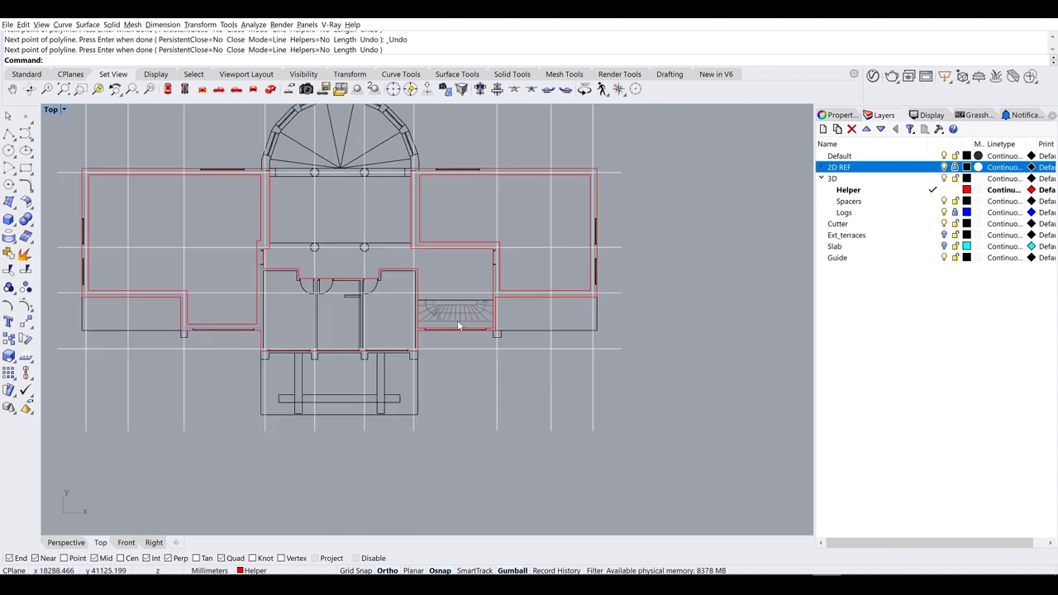
Step: Make Slab the current layer
scroll(425, 363, "up", 2)
scroll(424, 363, "down", 1)
scroll(487, 321, "down", 1)
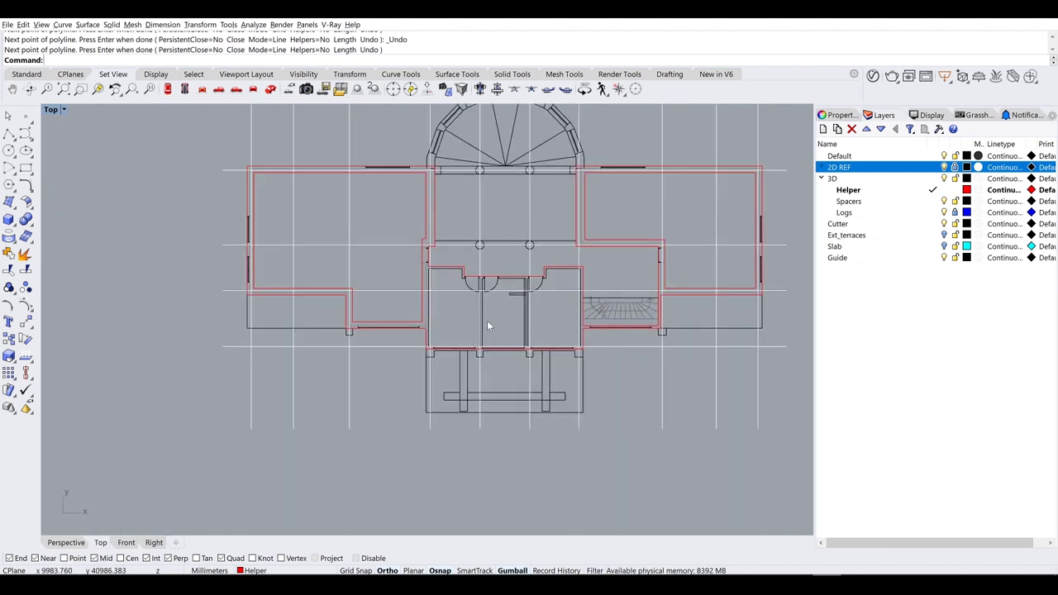
left_click(8, 134)
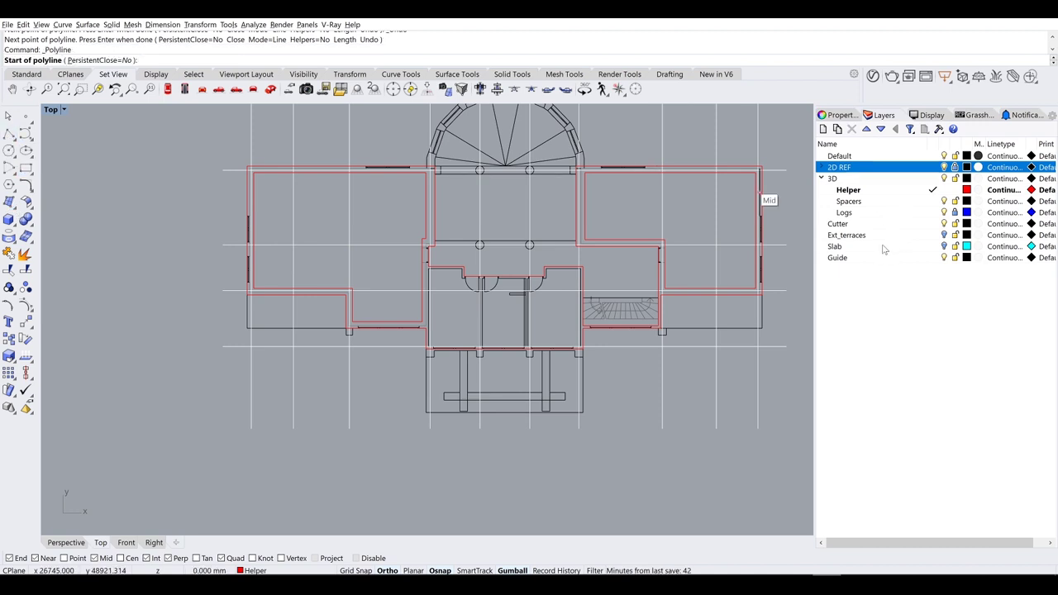
left_click(868, 248)
key("Escape")
right_click_drag(50, 126, 117, 146)
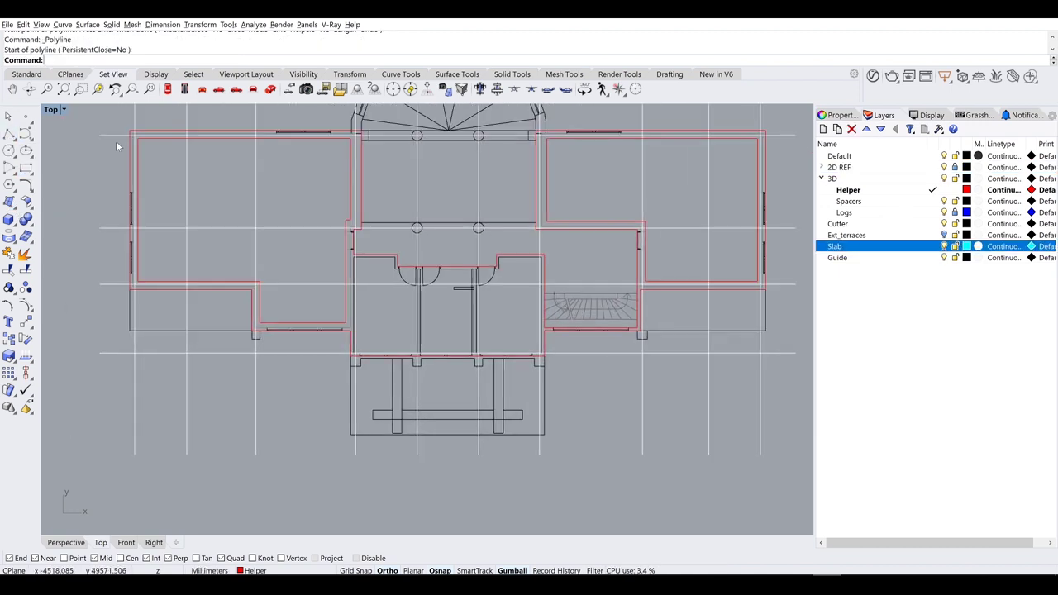
Step: Start the slab outline at the right terrace's outer corner and trace the lower wall and the central block's front
left_click(765, 330)
scroll(641, 330, "up", 5)
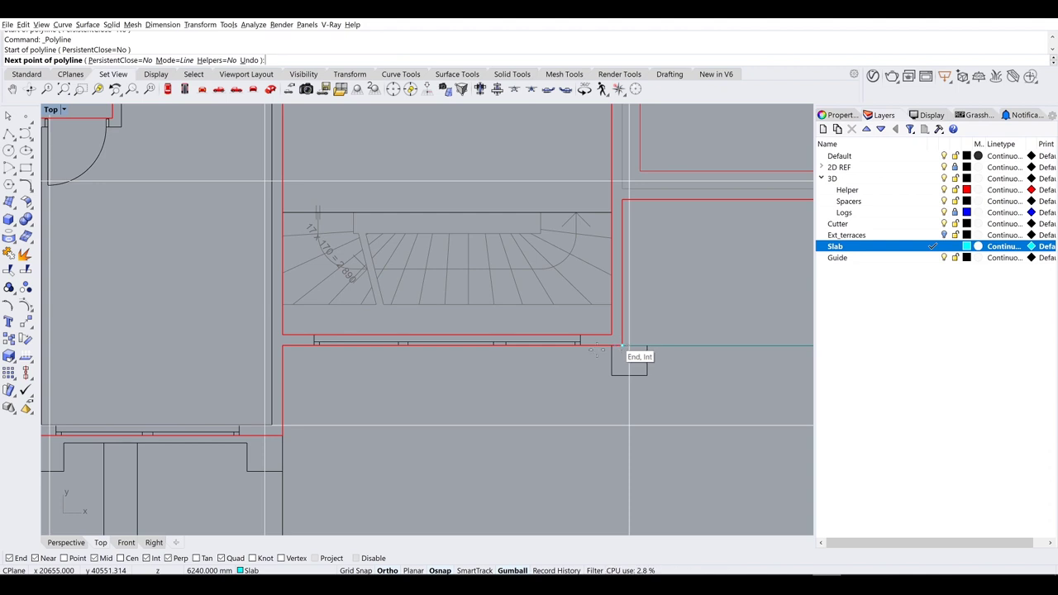
left_click(595, 349)
left_click(283, 348)
scroll(283, 347, "down", 3)
scroll(298, 355, "up", 4)
left_click(306, 348)
scroll(285, 272, "down", 2)
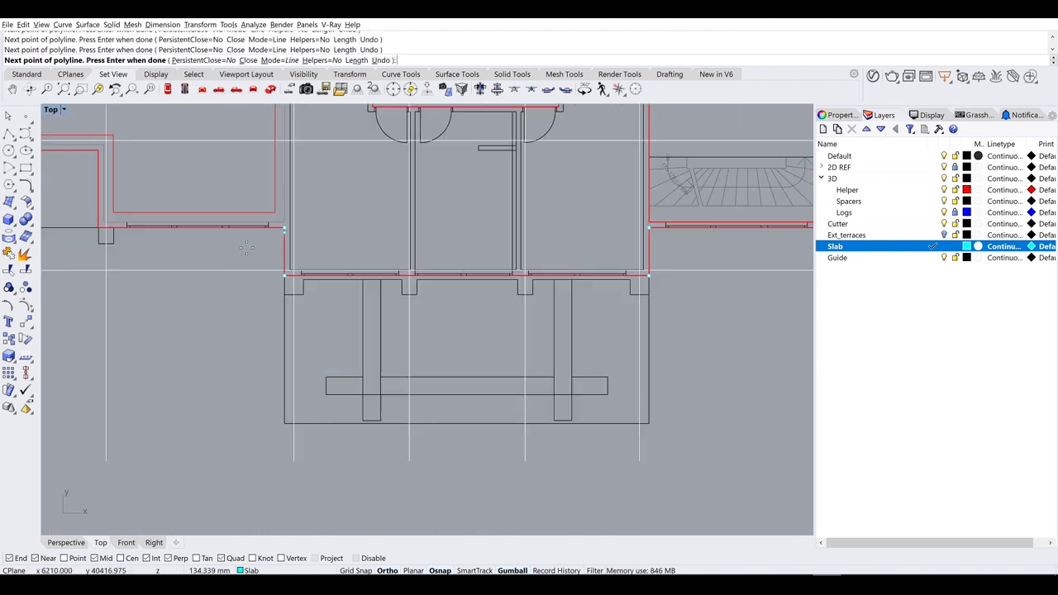
Step: Continue the slab outline around the left wing's lower, outer and upper edges to the wall beside the hall
scroll(246, 249, "down", 2)
scroll(255, 279, "up", 2)
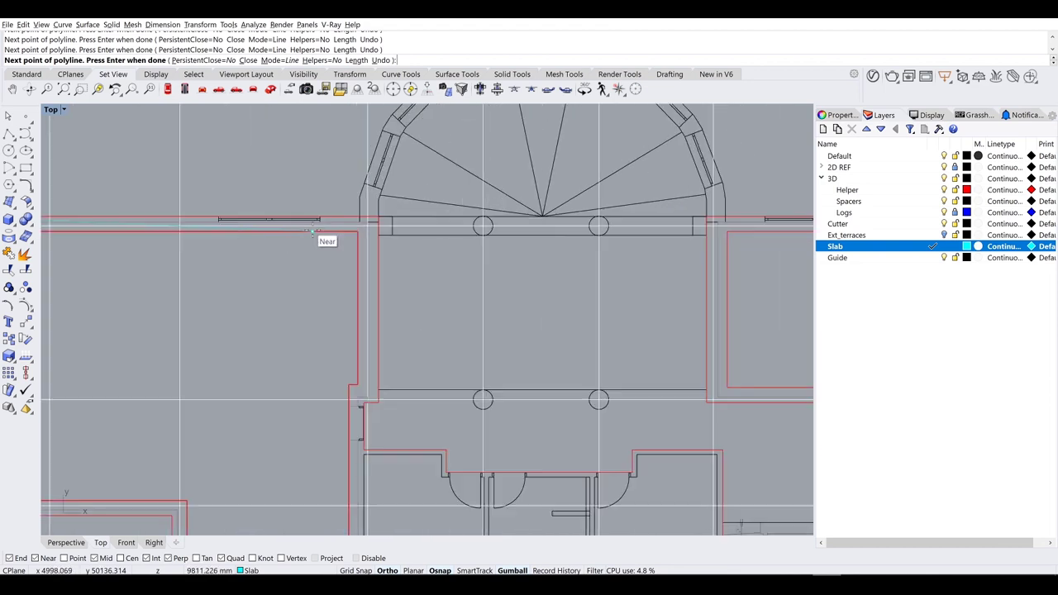
scroll(322, 230, "up", 3)
left_click(398, 205)
scroll(402, 295, "down", 2)
scroll(411, 246, "up", 2)
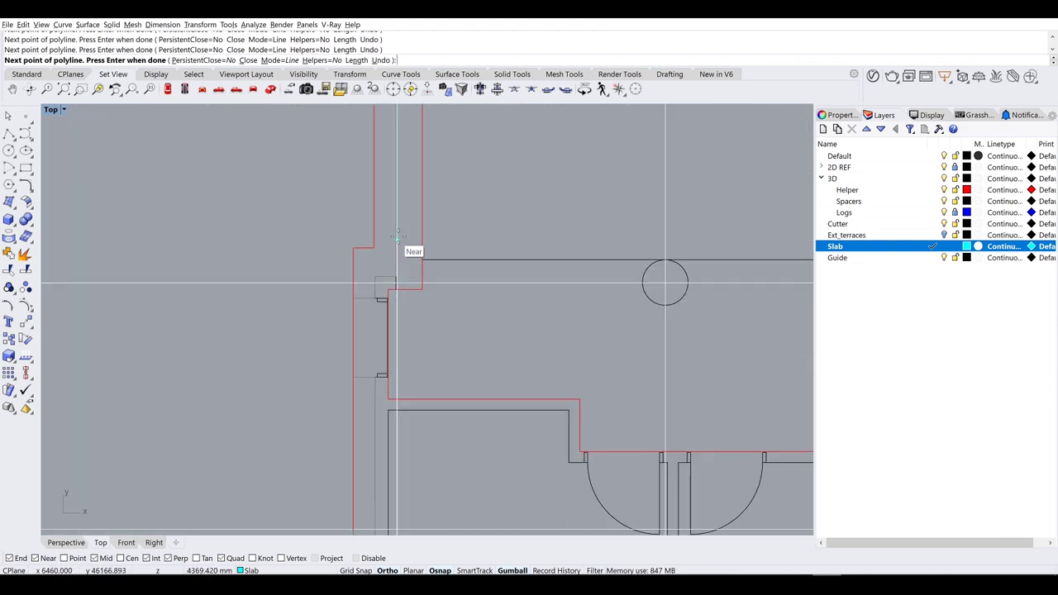
Step: Trace the slab edge down the wall between the left wing and the hall, and finish the polyline
scroll(408, 220, "down", 1)
scroll(430, 265, "up", 5)
scroll(432, 331, "down", 4)
scroll(430, 471, "up", 4)
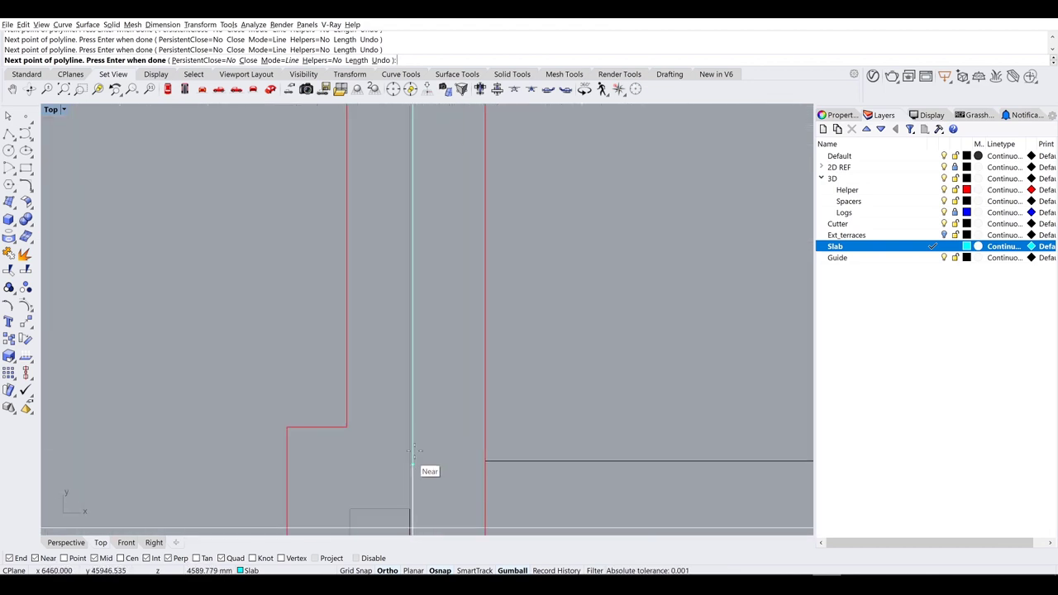
scroll(367, 378, "down", 3)
key("Return")
Step: Start another slab polyline across the hall above its lower columns and up to the right wing's upper wall
key("Return")
scroll(413, 364, "down", 5)
left_click(329, 357)
scroll(612, 355, "up", 2)
left_click(589, 360)
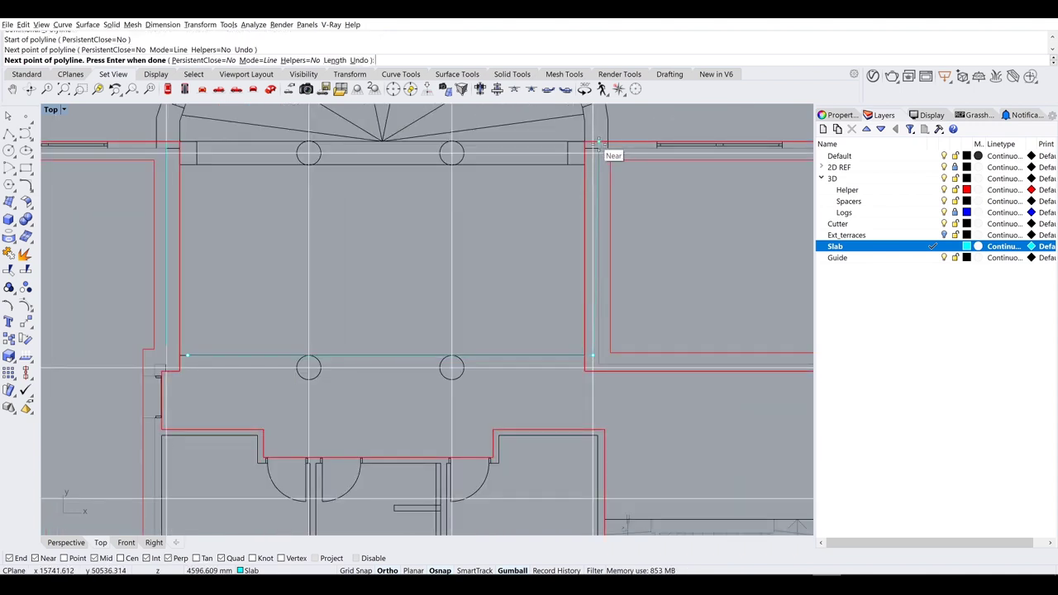
scroll(589, 151, "up", 3)
left_click(589, 151)
Step: Trace the slab edge along the right wing's upper wall to the outer corner and down its outer wall
scroll(628, 190, "down", 6)
scroll(657, 213, "up", 3)
left_click(630, 220)
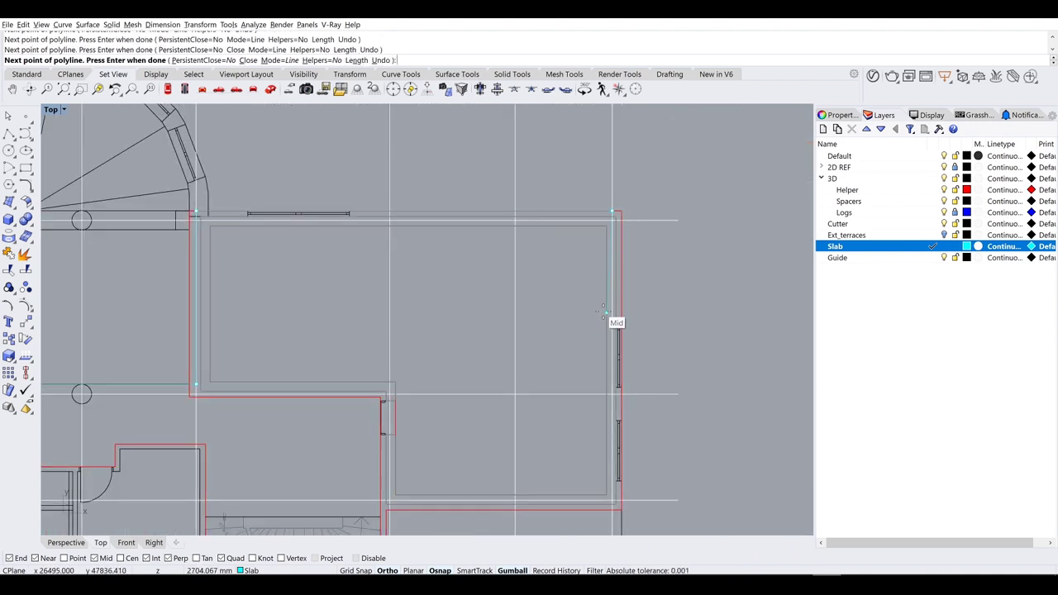
key("ctrl+z")
left_click(631, 220)
scroll(637, 296, "down", 3)
scroll(636, 296, "up", 3)
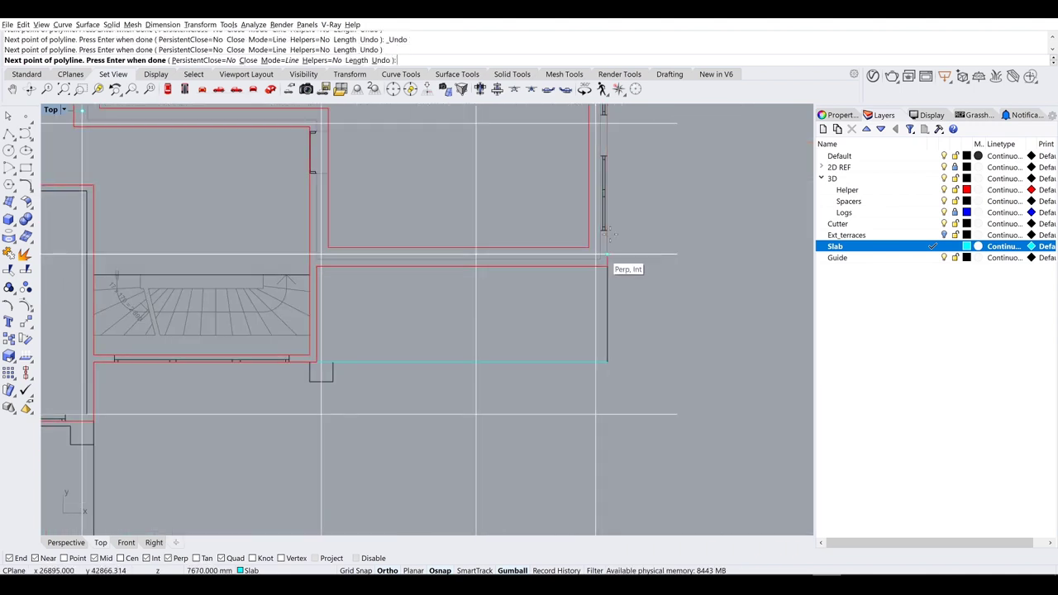
key("Return")
Step: Hide the Helper layer and close the slab outline's open corners with zero-radius fillets
left_click(877, 167)
left_click(945, 167)
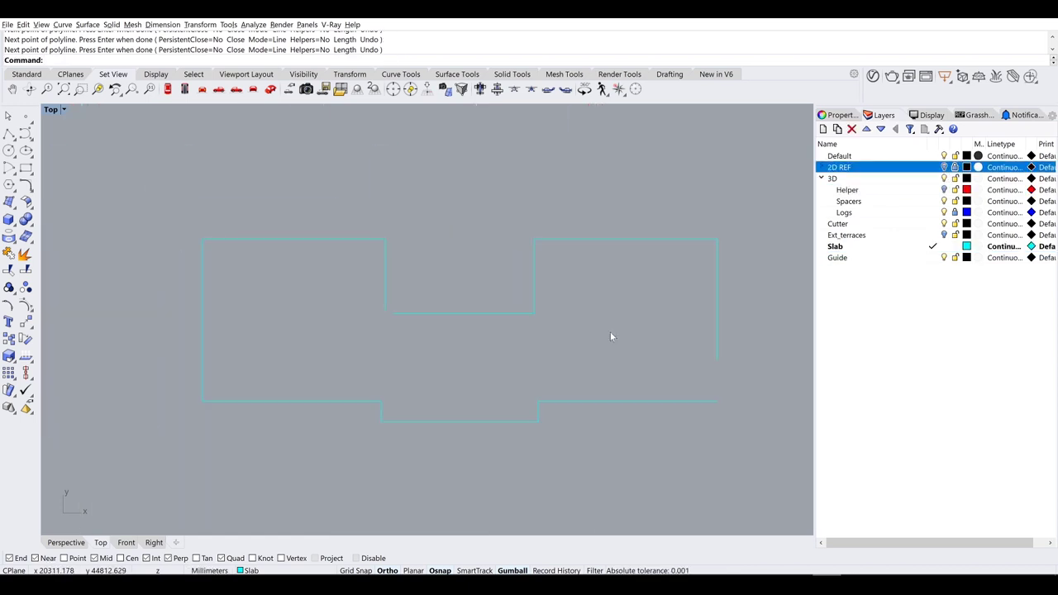
left_click(717, 347)
left_click(694, 401)
left_click(944, 167)
Step: Draw a rectangle around the staircase as the slab's stair opening
scroll(499, 314, "up", 3)
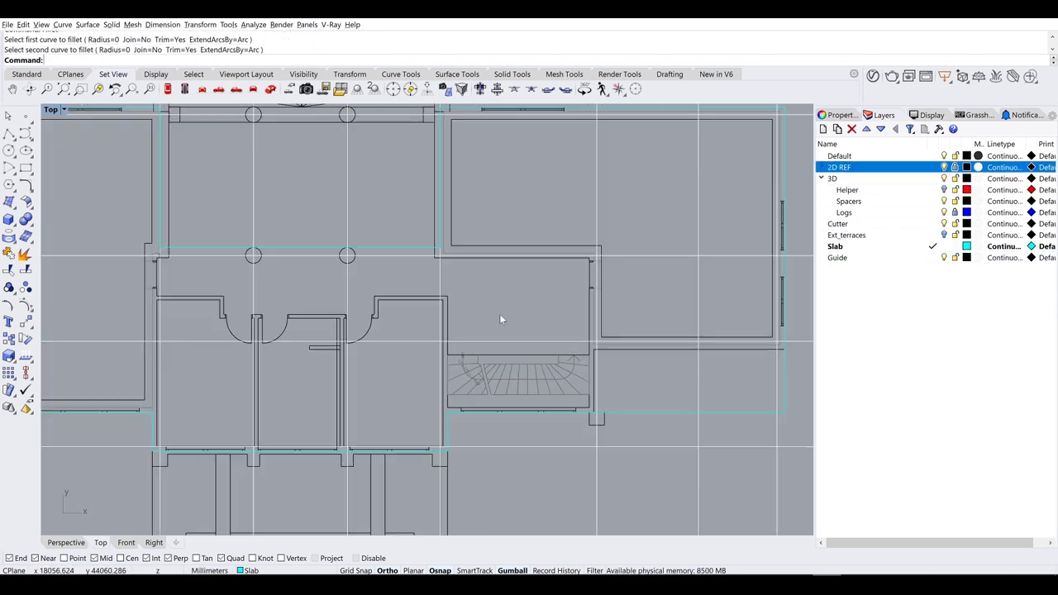
left_click(26, 167)
scroll(463, 397, "up", 2)
scroll(157, 454, "up", 2)
left_click(156, 459)
left_click(657, 272)
Step: Create a planar slab surface with the stair opening from the slab curves, and delete the source curves
scroll(237, 158, "down", 4)
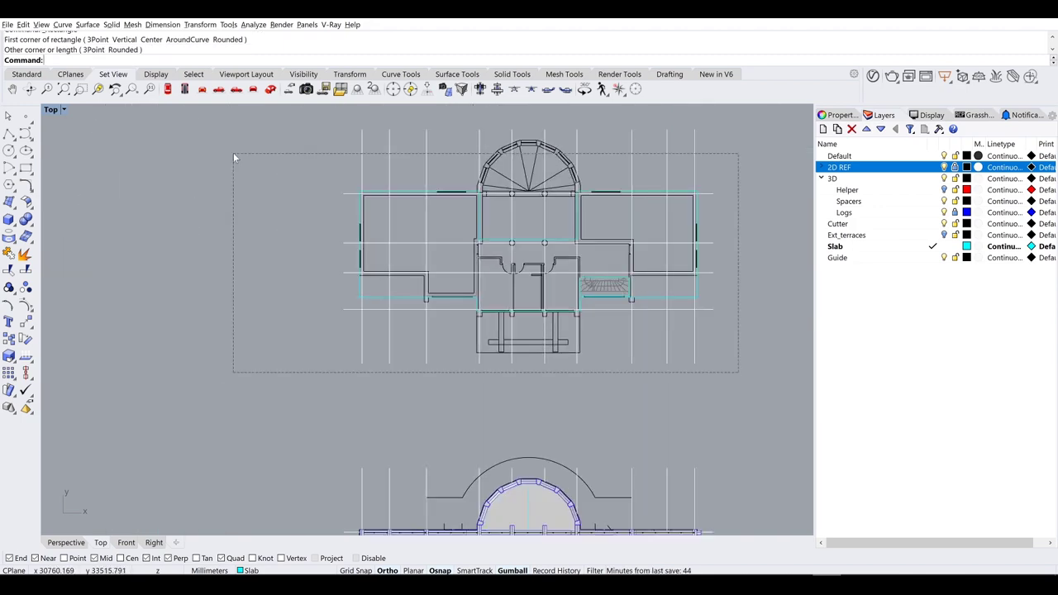
left_click(300, 249)
scroll(300, 249, "up", 3)
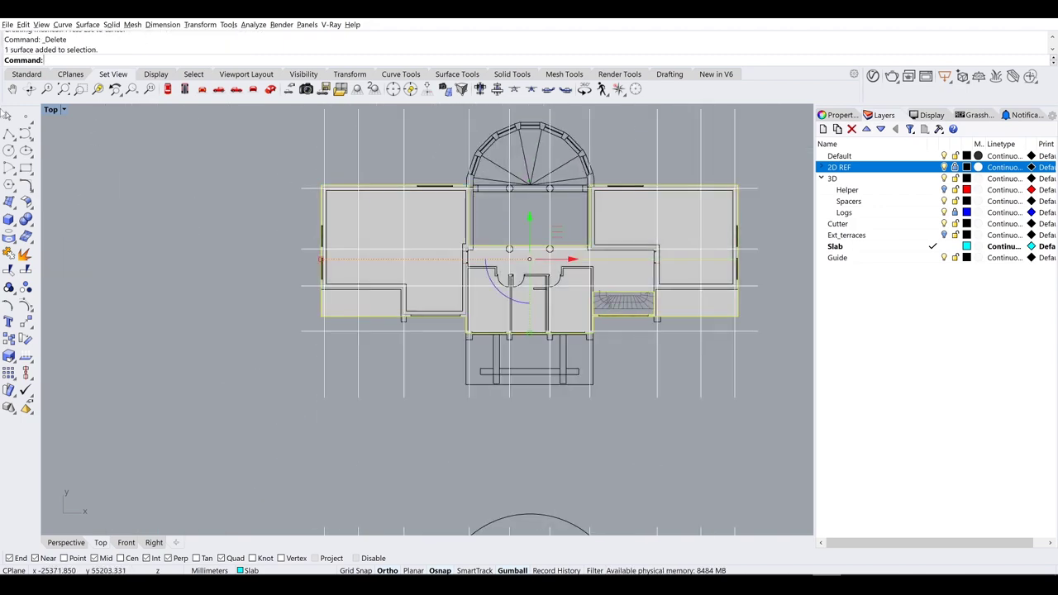
Step: Try to offset the slab surface into a 300 mm thick solid in the Perspective view, and undo it
key("ctrl+F4")
right_click_drag(303, 237, 331, 283)
type("OffsetSrf")
key("Return")
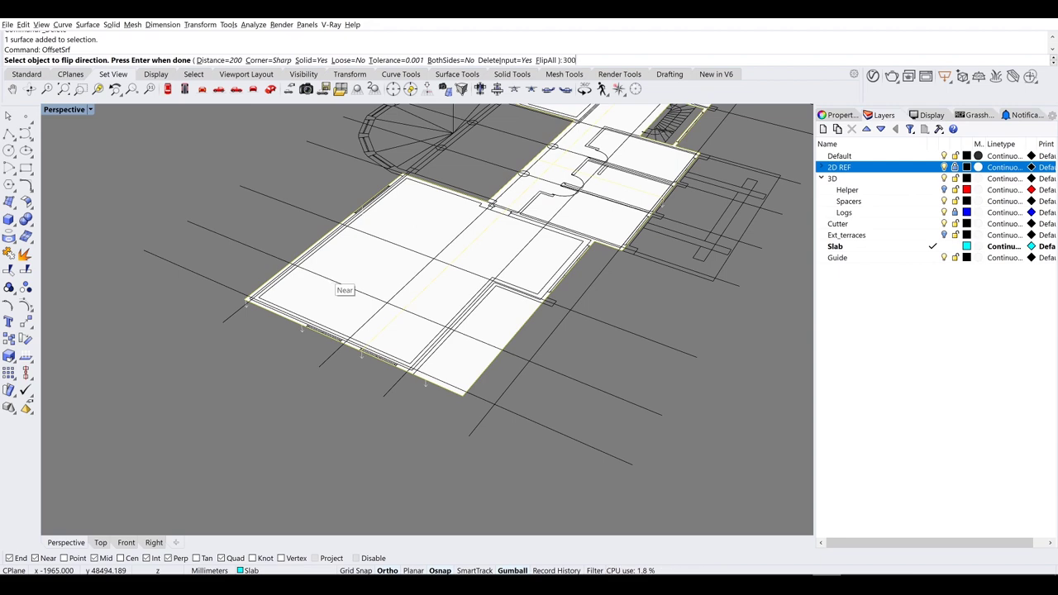
key("Return")
key("Return")
right_click_drag(248, 215, 241, 263)
scroll(241, 263, "up", 4)
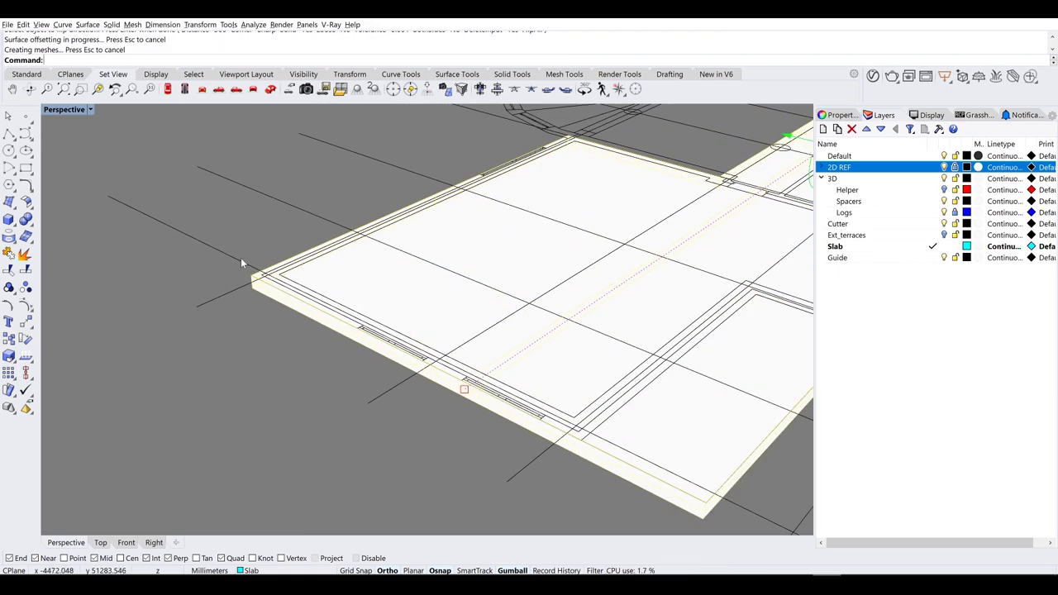
key("ctrl+z")
Step: Offset the slab surface into a thinner solid slab with OffsetSrf
scroll(379, 310, "down", 4)
type("OffsetSrf")
key("Return")
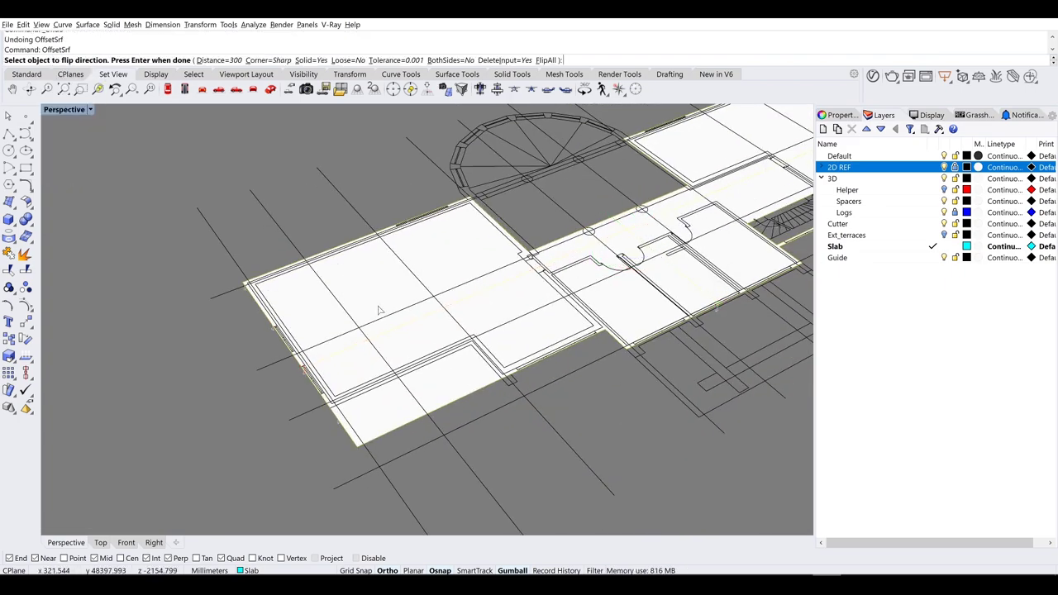
right_click_drag(378, 310, 600, 290)
key("Return")
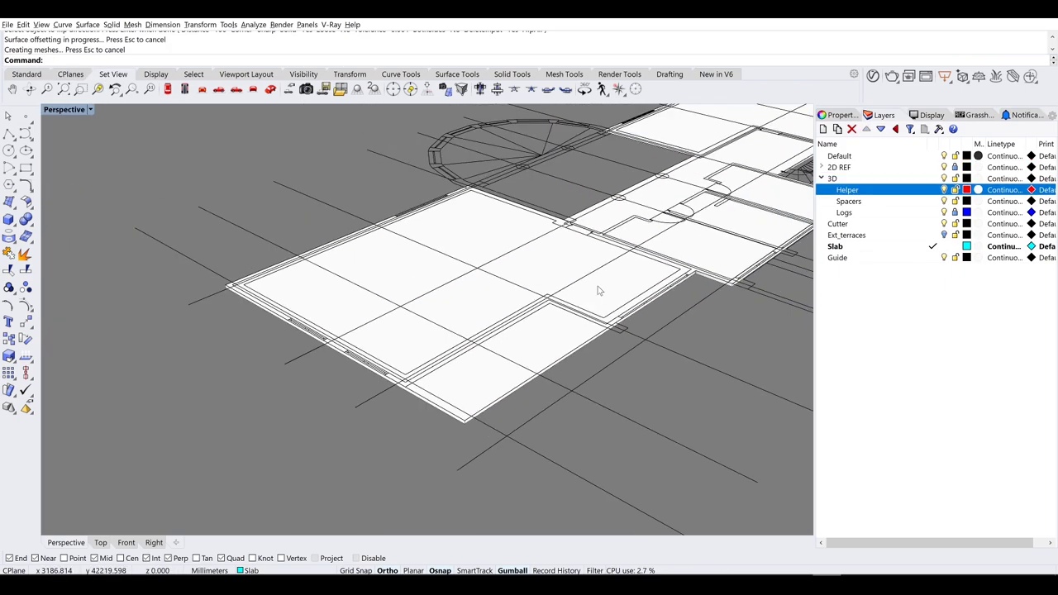
Step: Hide the Slab layer and make the Helper layer current to work on the wall outlines
scroll(600, 291, "down", 4)
left_click(567, 337)
right_click_drag(567, 337, 248, 295)
scroll(373, 285, "up", 3)
left_click(373, 285, "ctrl")
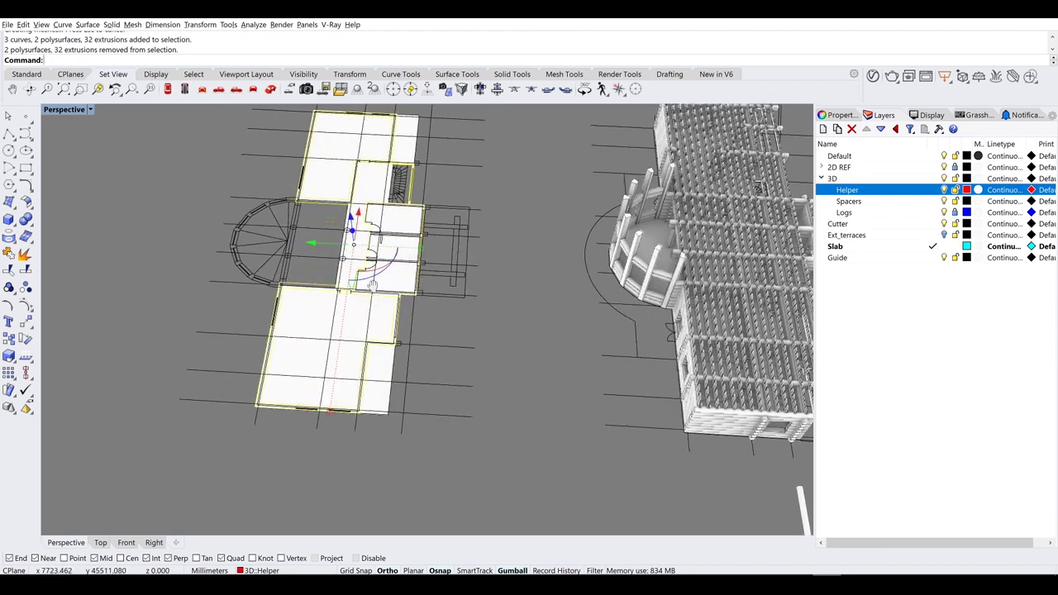
right_click_drag(373, 286, 375, 263)
key("Return")
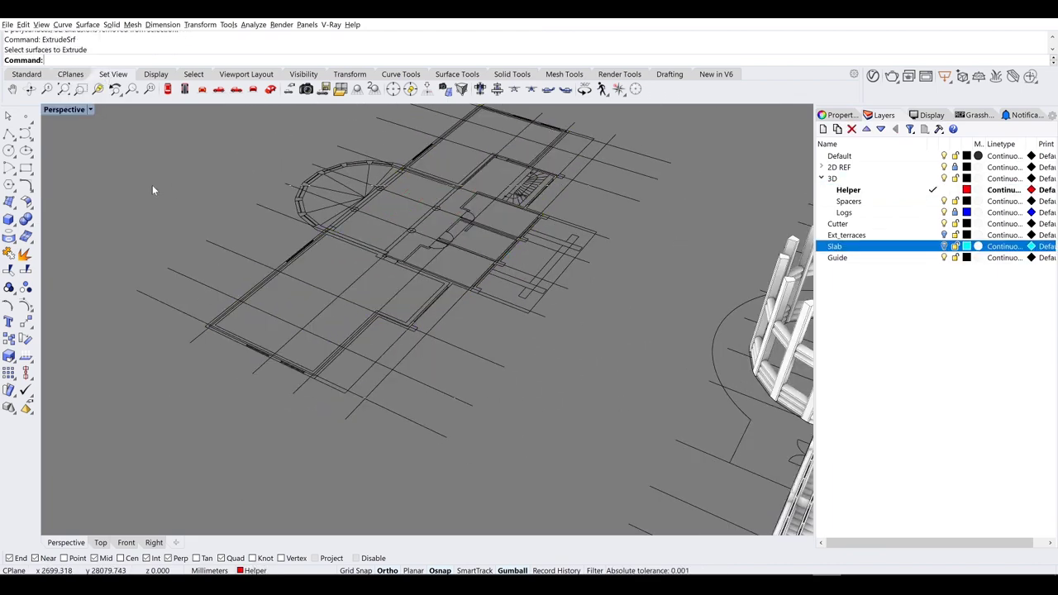
Step: Trace the inner outline of the first small room beside the left wing with a closed polyline in the Top view
scroll(249, 171, "down", 5)
left_click(248, 171)
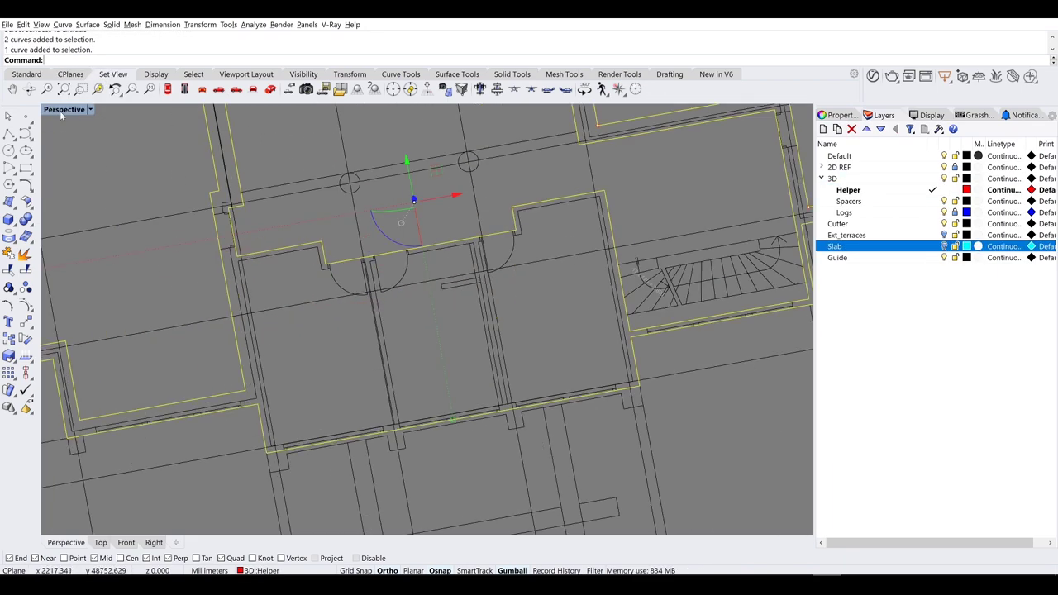
scroll(471, 324, "down", 2)
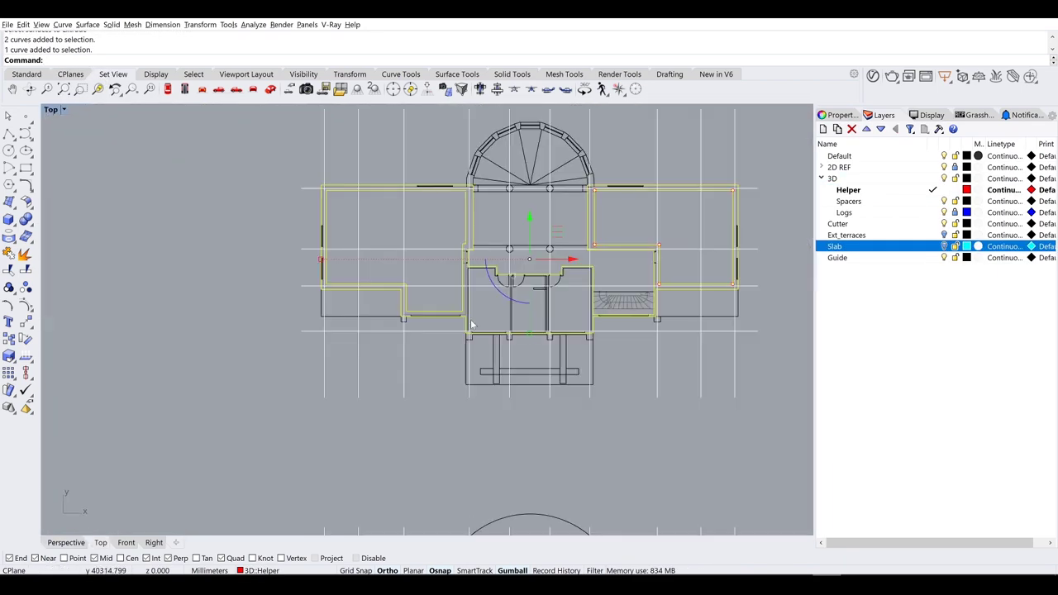
scroll(471, 324, "down", 3)
left_click(8, 133)
scroll(356, 273, "down", 3)
left_click(335, 392)
scroll(348, 389, "down", 2)
left_click(393, 394)
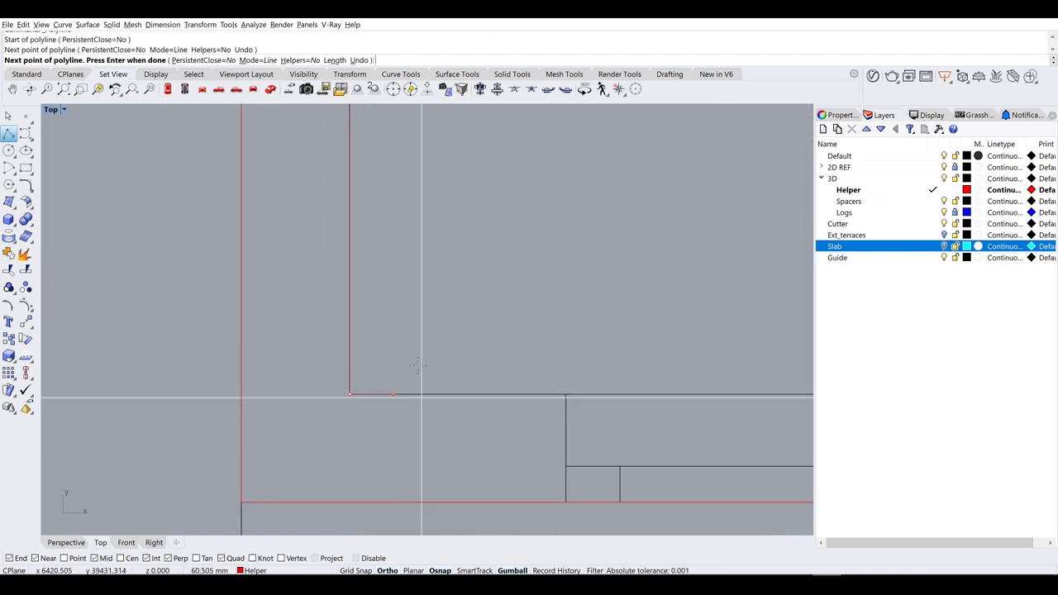
scroll(463, 348, "up", 3)
left_click(538, 337)
scroll(513, 273, "down", 2)
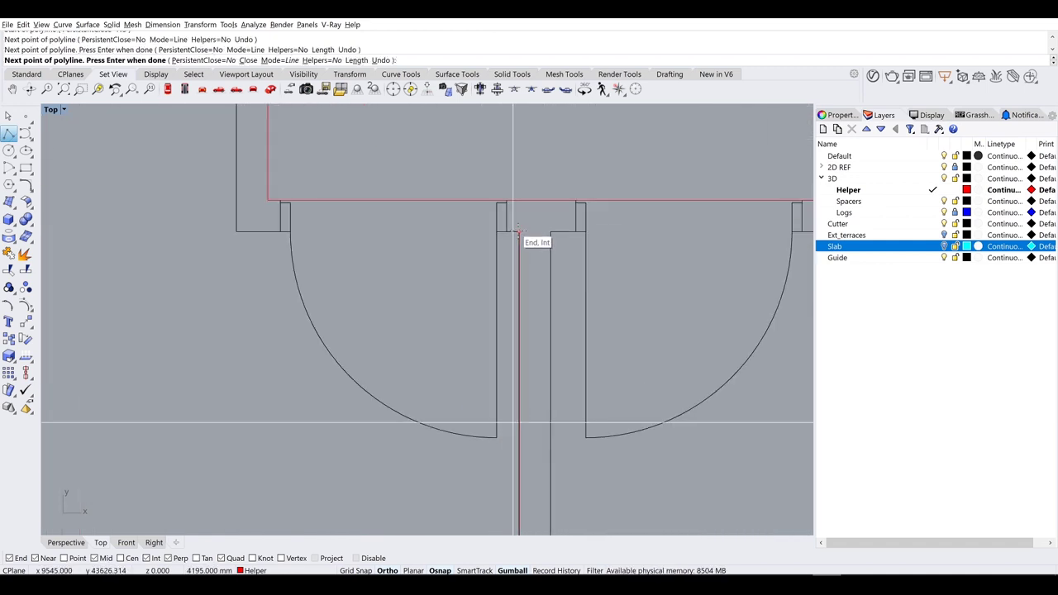
right_click(518, 235)
Step: Trace the inner outline of the middle small room with a closed polyline
scroll(518, 236, "up", 3)
scroll(413, 248, "down", 2)
scroll(303, 224, "up", 2)
scroll(303, 224, "down", 2)
right_click(281, 215)
left_click(251, 210)
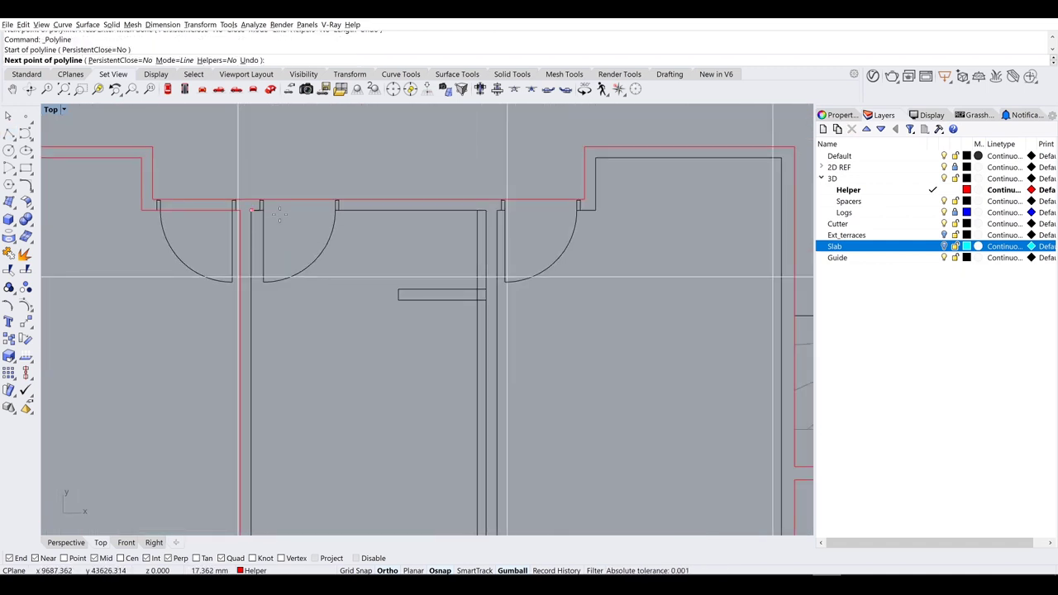
left_click(482, 209)
scroll(482, 209, "up", 3)
scroll(494, 307, "down", 3)
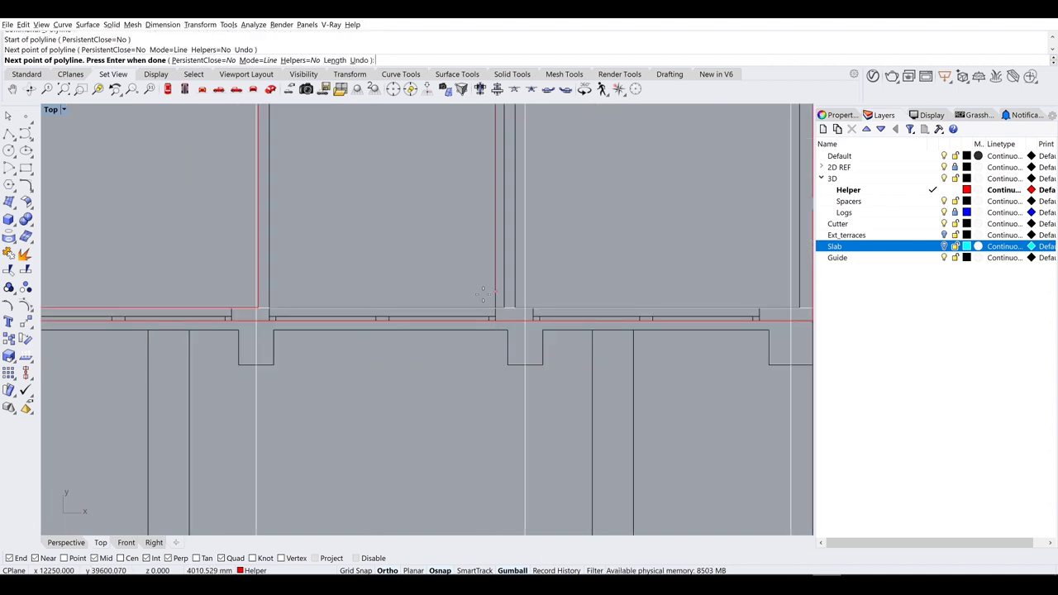
left_click(495, 306)
key("ctrl+z")
scroll(319, 274, "up", 2)
scroll(320, 275, "down", 2)
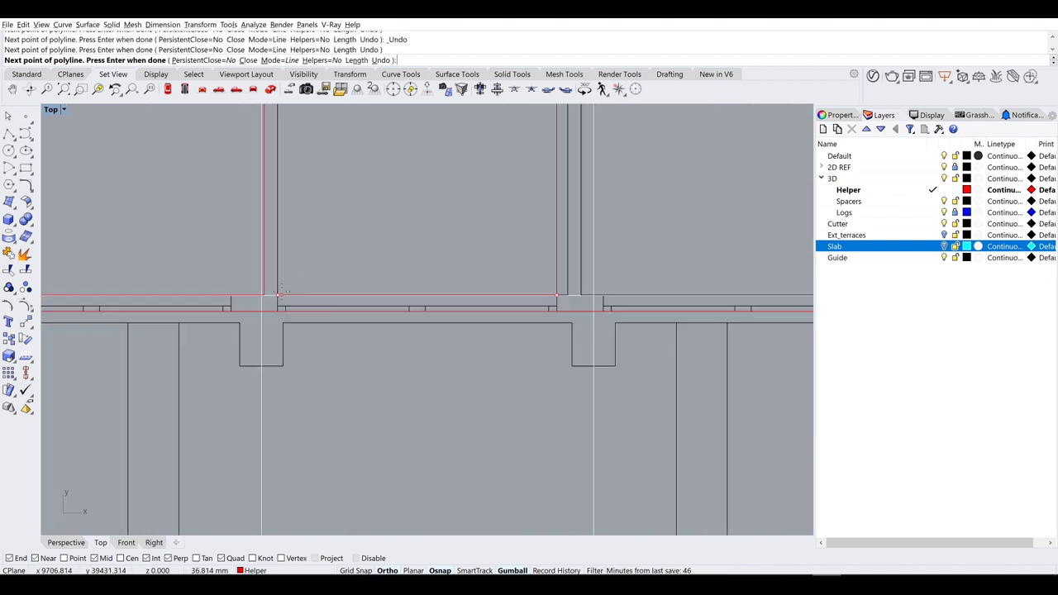
scroll(280, 205, "up", 3)
right_click(279, 205)
Step: Trace the stepped inner outline of the third small room, next to the staircase, with a closed polyline
right_click_drag(279, 205, 369, 468)
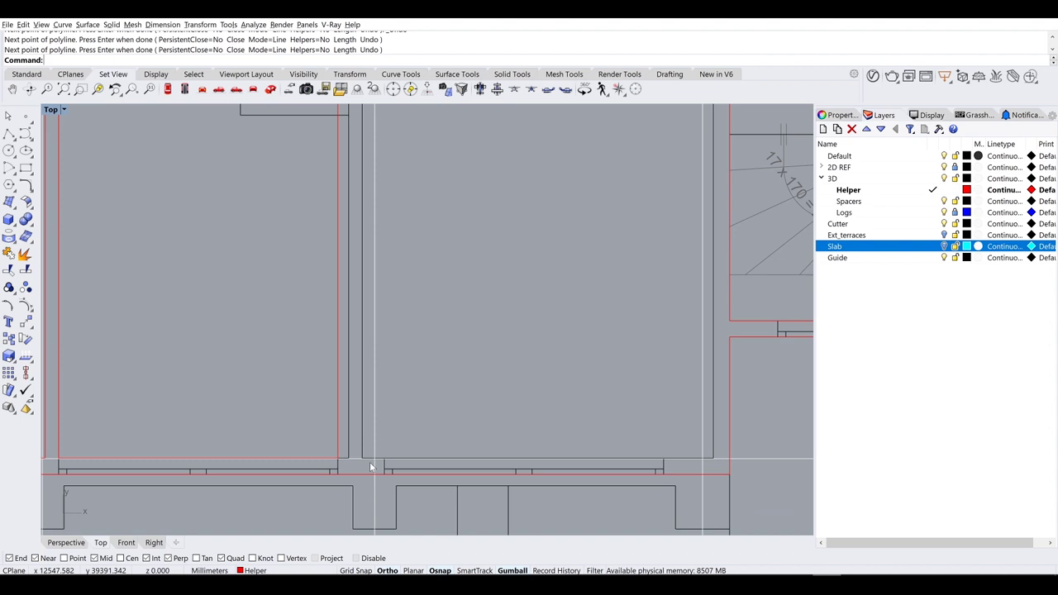
right_click(412, 488)
scroll(347, 455, "up", 3)
left_click(325, 277)
left_click(435, 273)
left_click(554, 176)
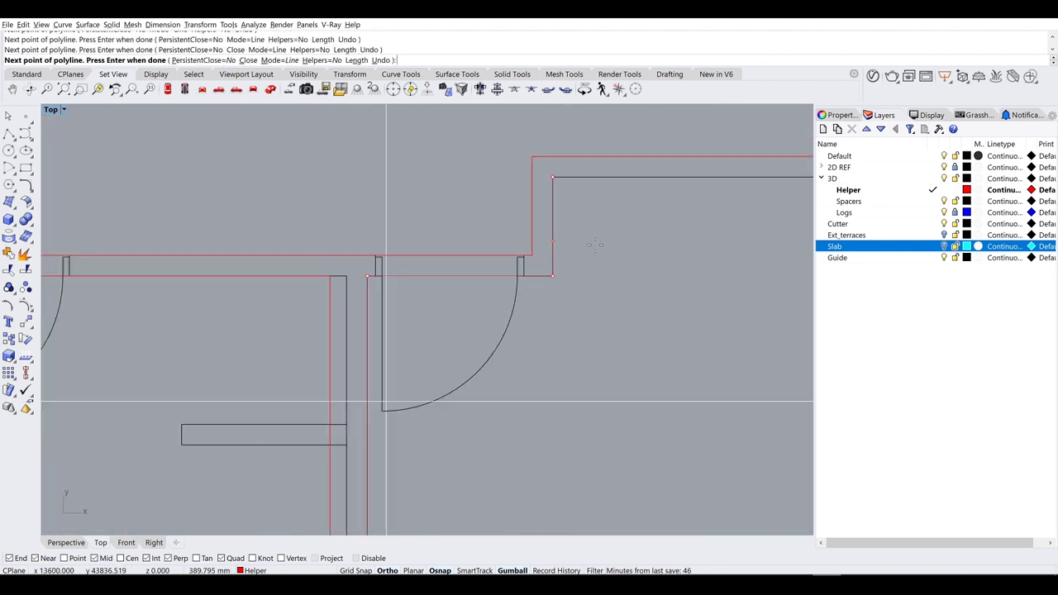
scroll(595, 245, "down", 3)
scroll(609, 425, "up", 3)
left_click(609, 425)
scroll(355, 378, "down", 2)
scroll(334, 373, "up", 3)
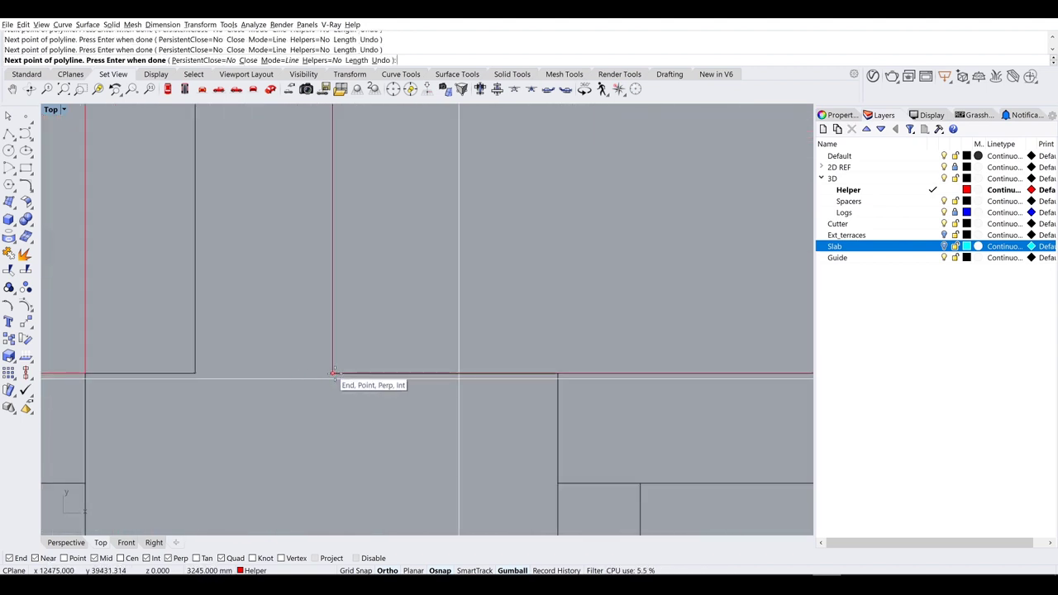
left_click(334, 372)
right_click(334, 372)
Step: Extrude all the wall outlines into solid walls, deleting the input curves, and inspect them in the Perspective view
scroll(334, 372, "down", 3)
scroll(450, 366, "up", 1)
right_click_drag(450, 366, 469, 344)
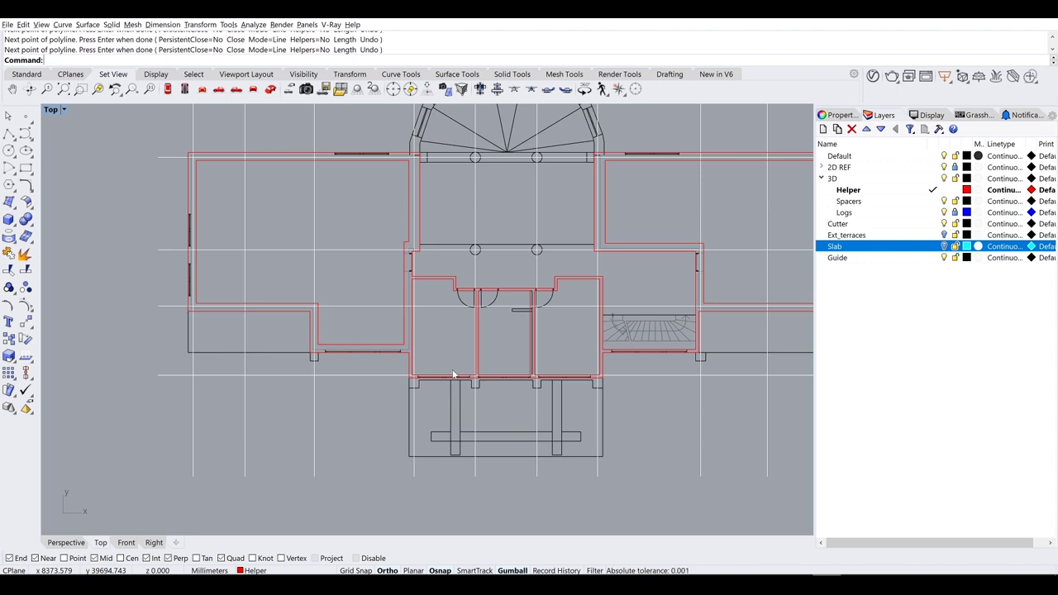
scroll(372, 368, "up", 3)
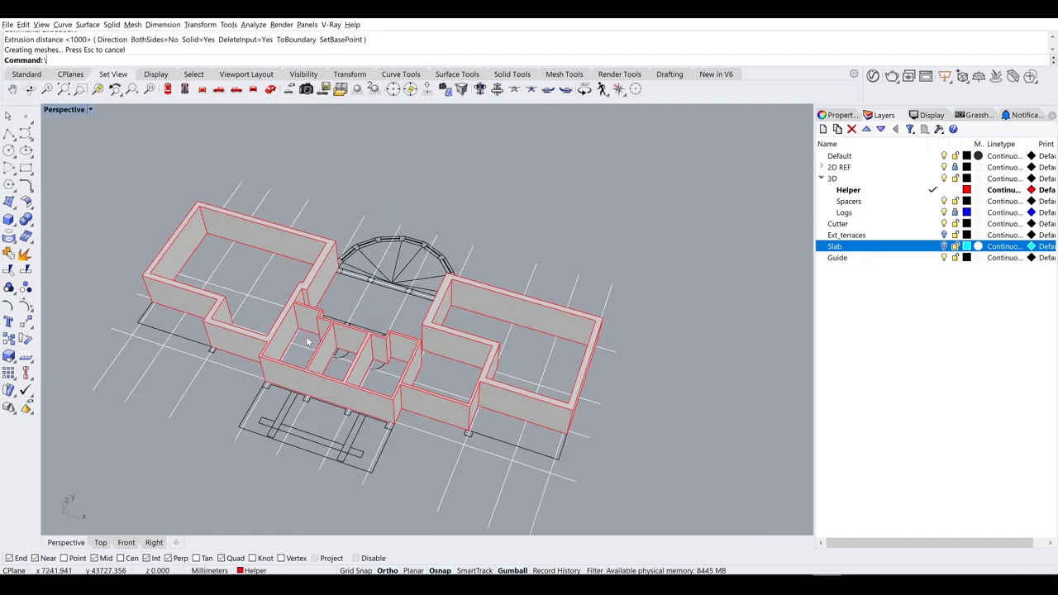
right_click_drag(307, 341, 347, 302)
scroll(350, 300, "up", 5)
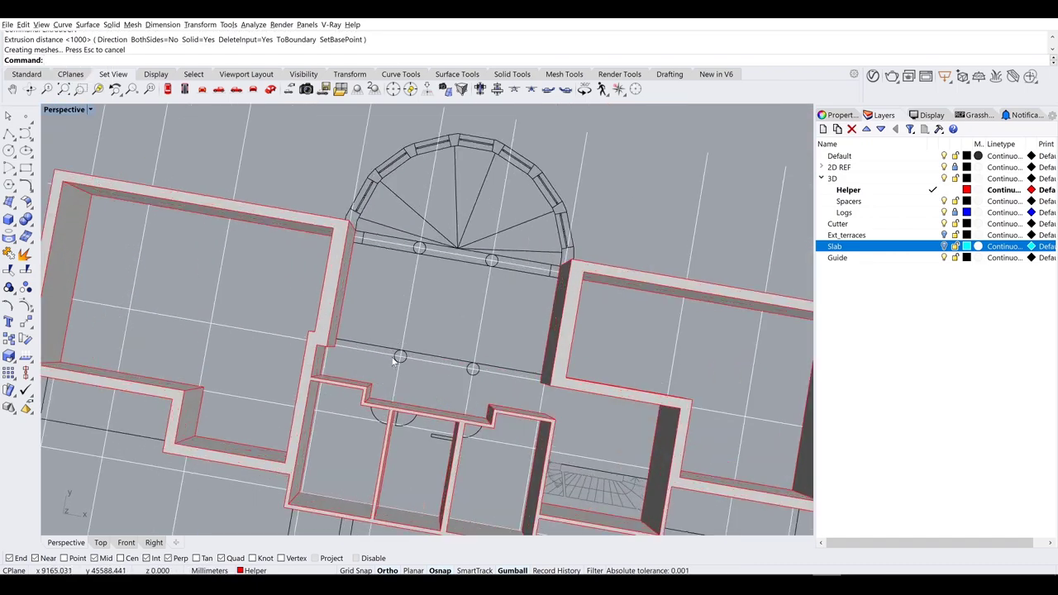
mouse_move(396, 361)
right_mouse_down()
mouse_move(372, 388)
mouse_move(388, 333)
right_mouse_up()
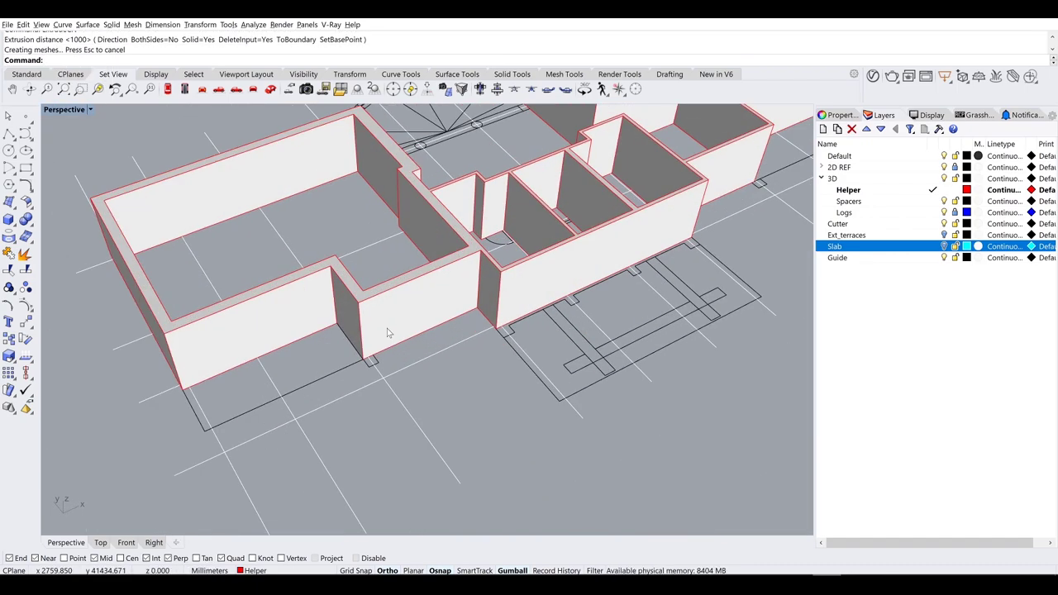
Step: Make Guide the current layer and move the extruded walls to a new hidden layer "2nd floor walls" under 3D
key("ctrl+F1")
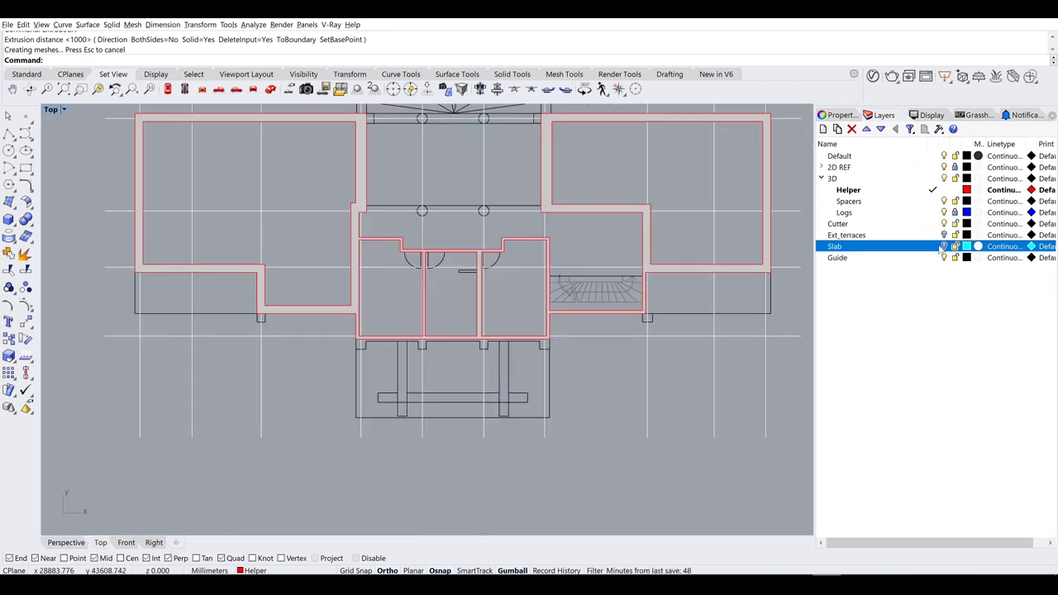
left_click(933, 259)
key("ctrl+a")
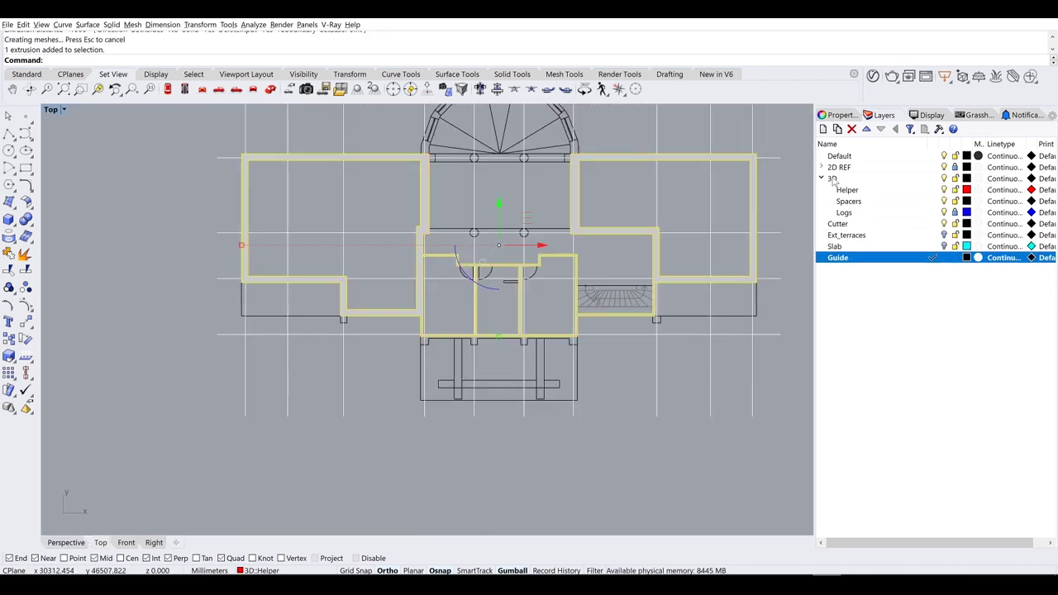
left_click(824, 129)
type("2nd floor walls")
key("Return")
right_click(888, 224)
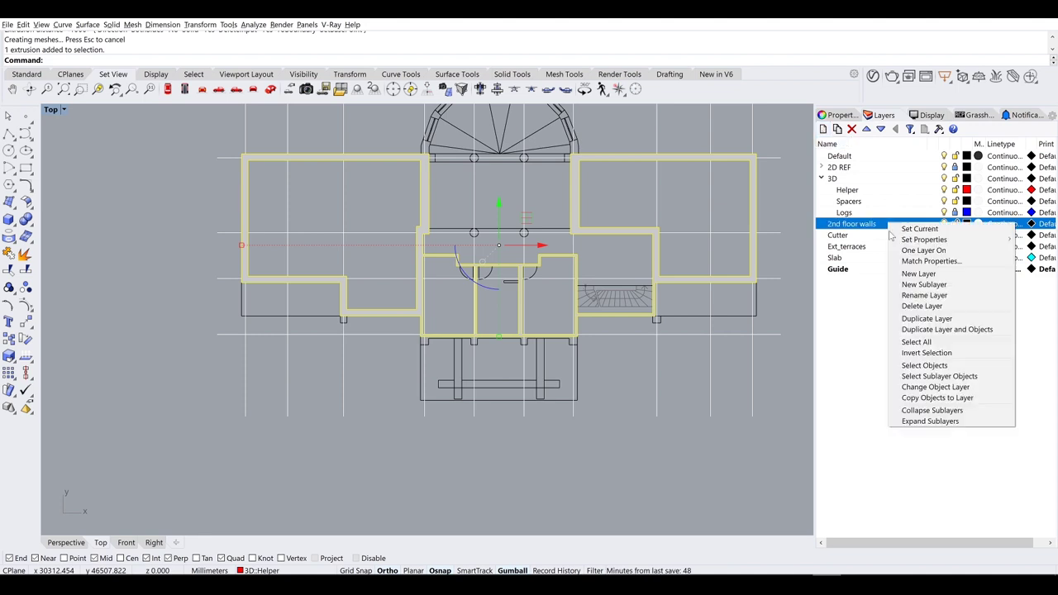
left_click(934, 394)
left_click(9, 184)
scroll(356, 318, "up", 5)
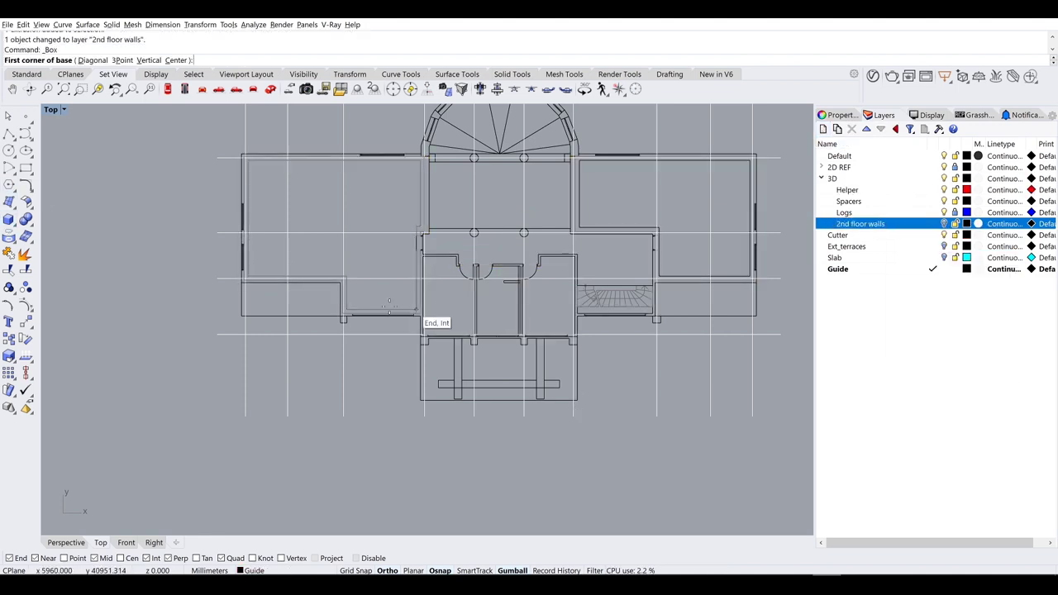
left_click(382, 286)
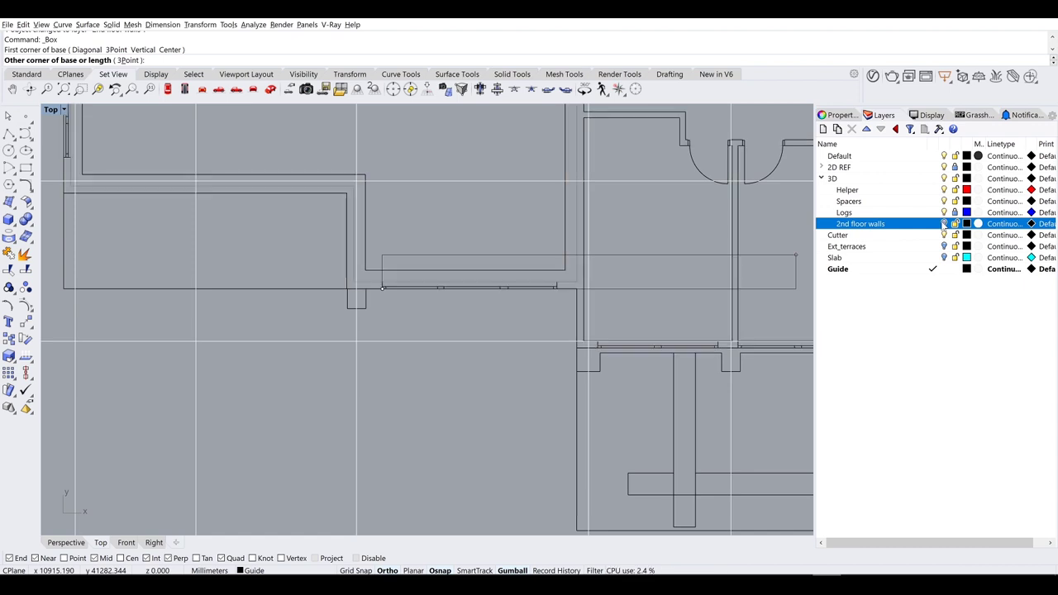
key("Escape")
Step: Measure the depth at the corner of the left wing's lower window with the Distance command
scroll(413, 278, "up", 3)
type("Distance")
key("Return")
left_click(347, 312)
left_click(348, 316)
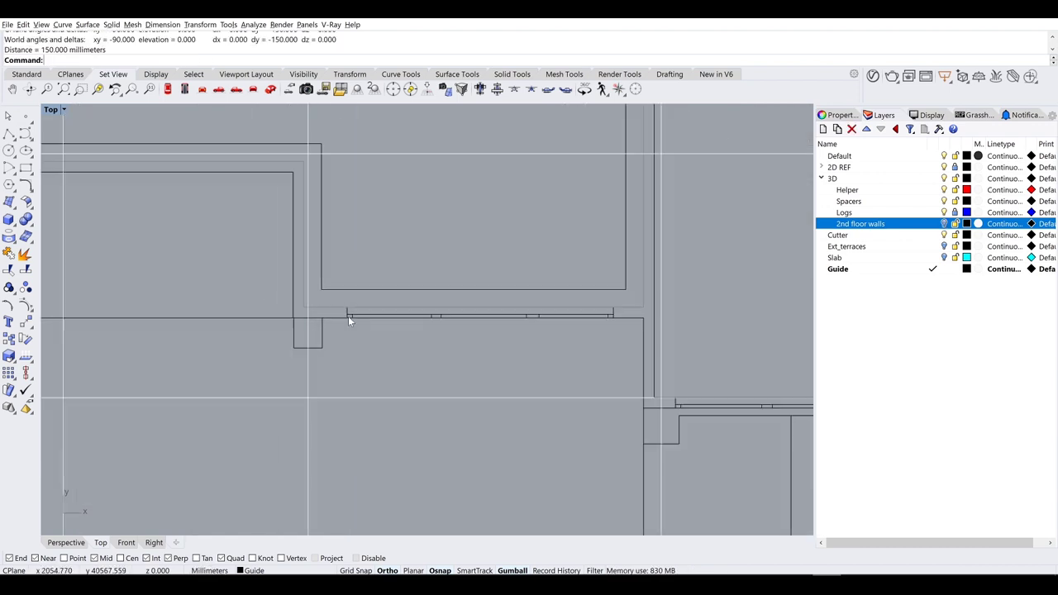
Step: Draw a 2490 mm high 3Point box along the left wing's lower window as an opening cutter
left_click(130, 60)
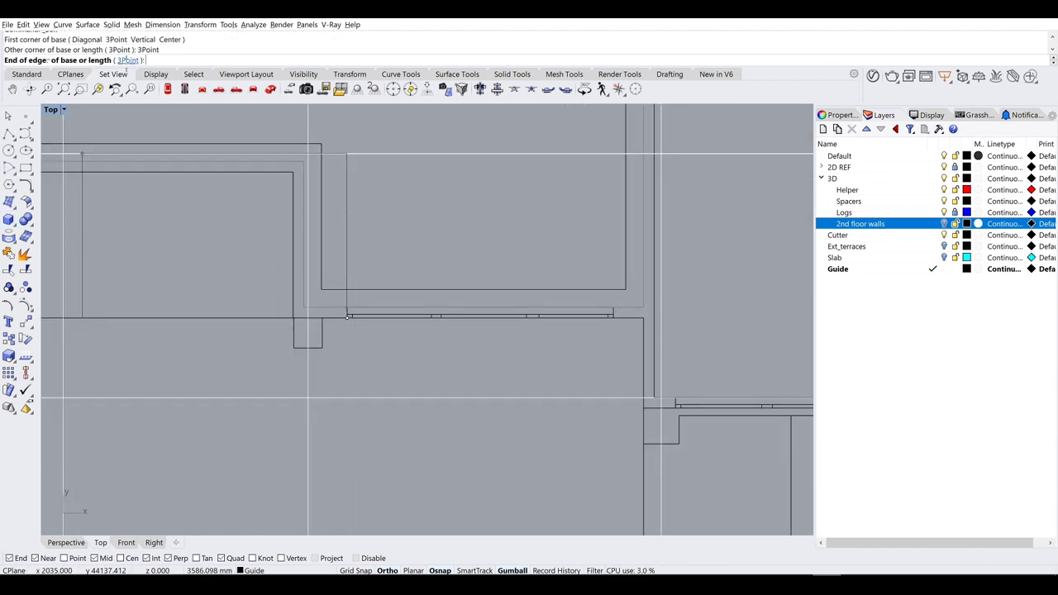
left_click(613, 315)
key("Return")
left_click(66, 543)
scroll(393, 300, "up", 4)
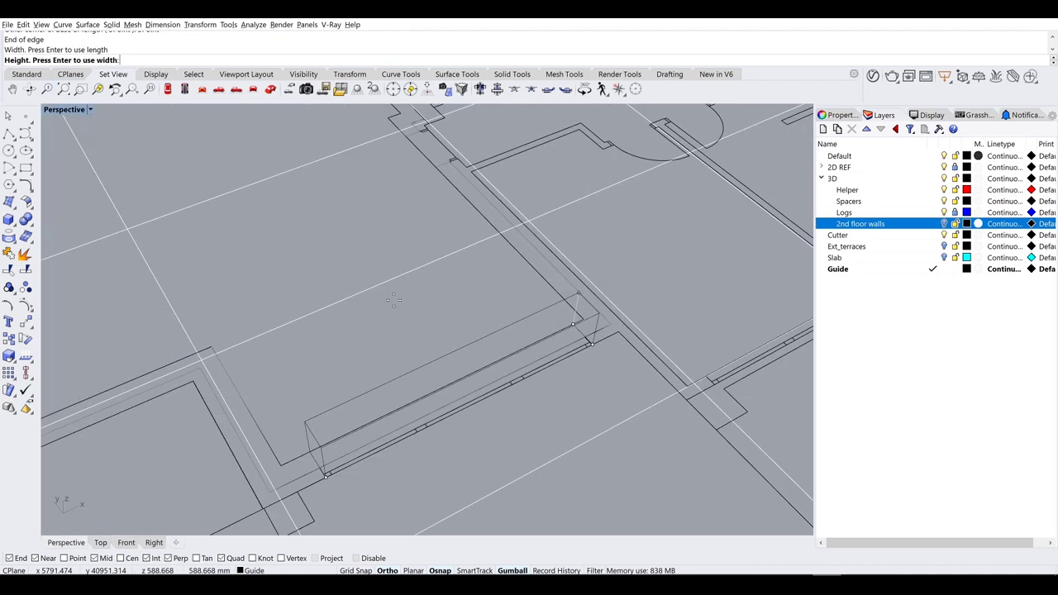
key("Return")
scroll(414, 314, "down", 5)
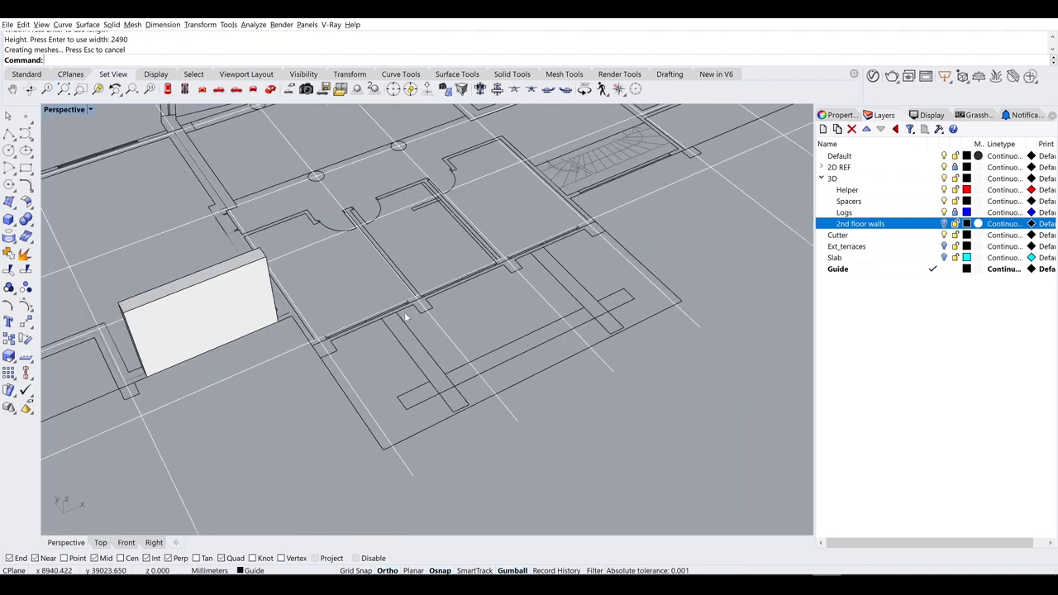
Step: Draw a 3Point box along the first small room's front window as an opening cutter
scroll(312, 330, "up", 5)
left_click(8, 220)
scroll(192, 364, "up", 2)
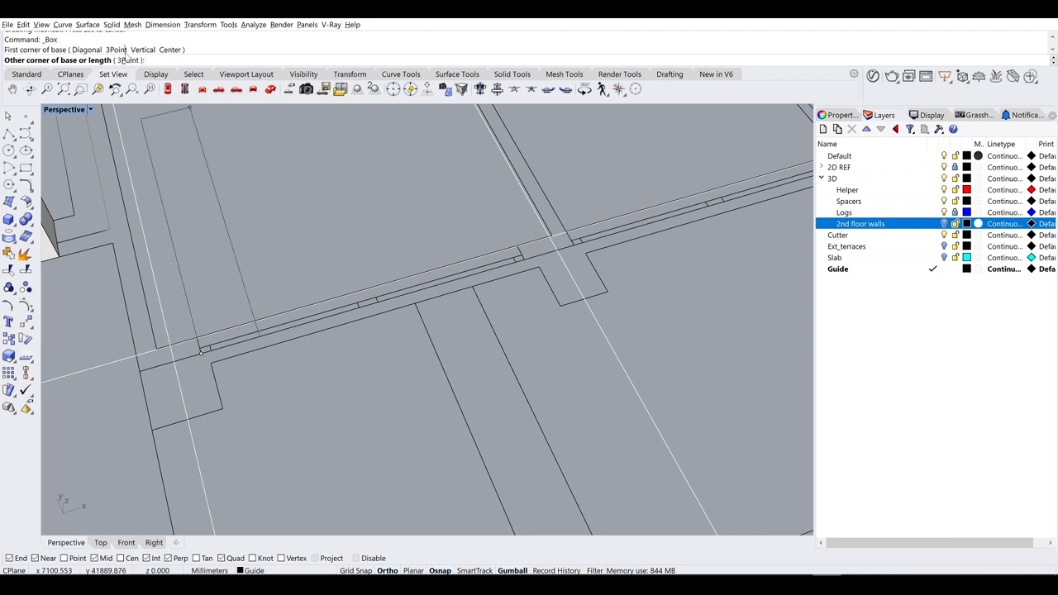
left_click(521, 258)
scroll(574, 255, "up", 2)
left_click(461, 250)
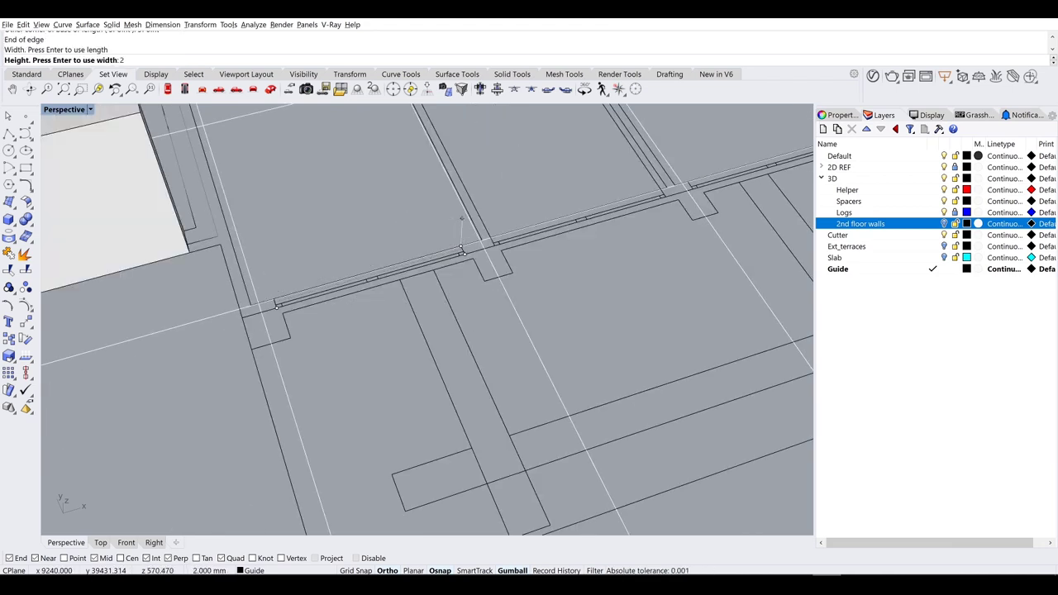
key("Return")
Step: Draw a cutter box over the middle small room's front window
left_click(496, 246)
scroll(496, 246, "up", 3)
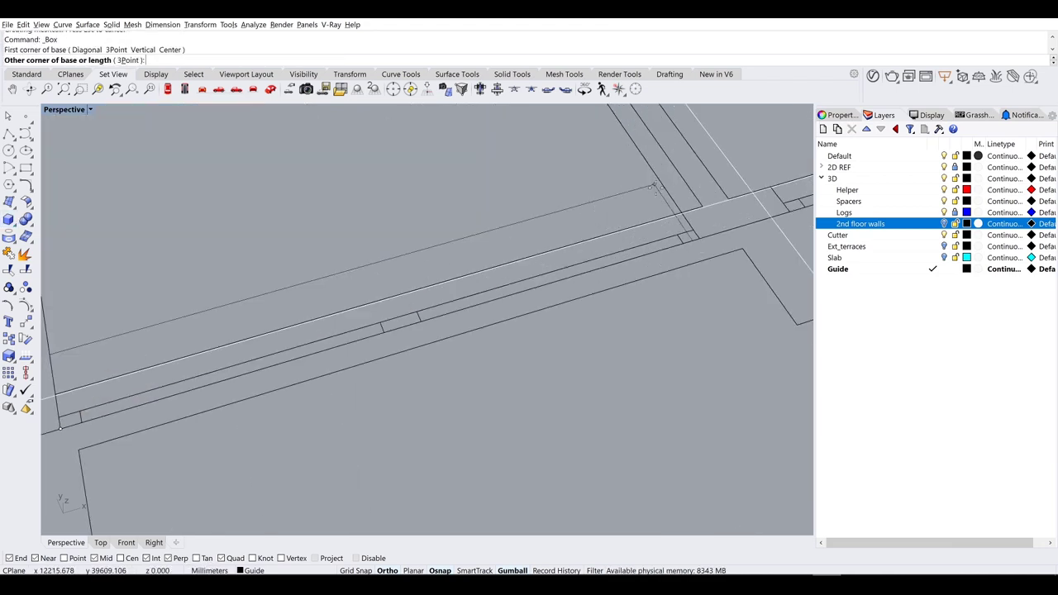
left_click(691, 196)
scroll(607, 188, "down", 4)
key("Return")
Step: Draw a 2540 mm high cutter box over the third small room's front window
key("Return")
scroll(485, 336, "up", 3)
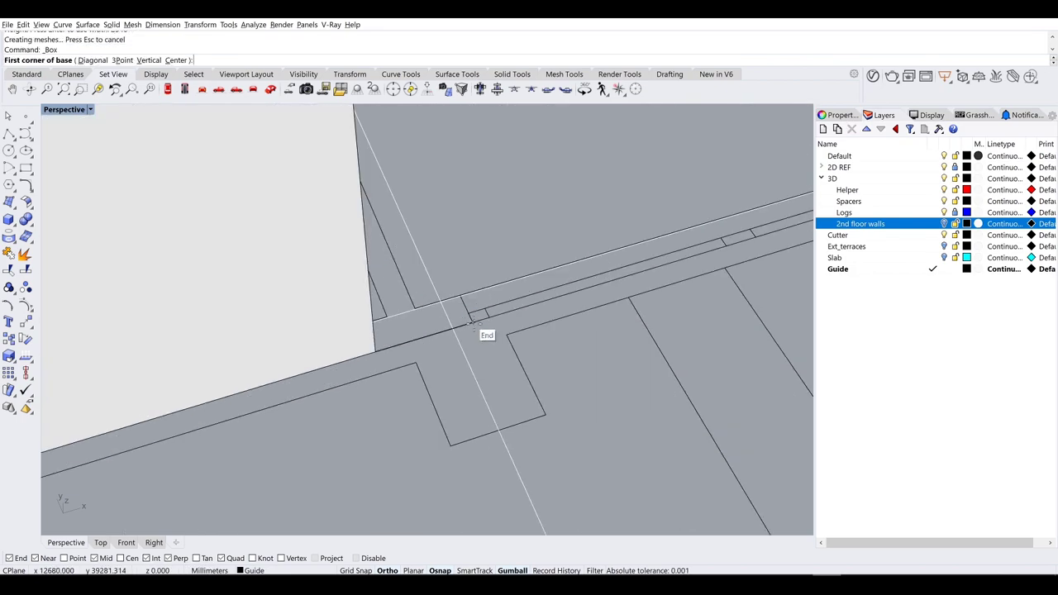
left_click(484, 336)
scroll(633, 298, "up", 2)
left_click(634, 298)
scroll(634, 297, "down", 6)
key("Return")
Step: Draw a 2100 mm high cutter box across the third small room's doorway
right_click_drag(558, 245, 449, 272)
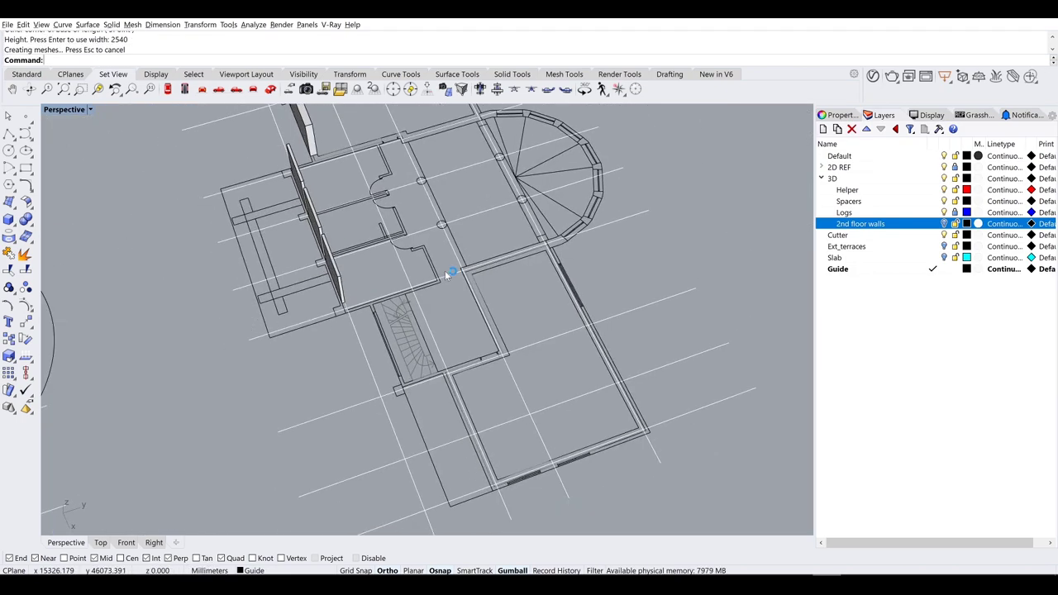
scroll(447, 260, "up", 5)
left_click(451, 255)
scroll(401, 323, "up", 3)
left_click(401, 324)
scroll(401, 324, "down", 5)
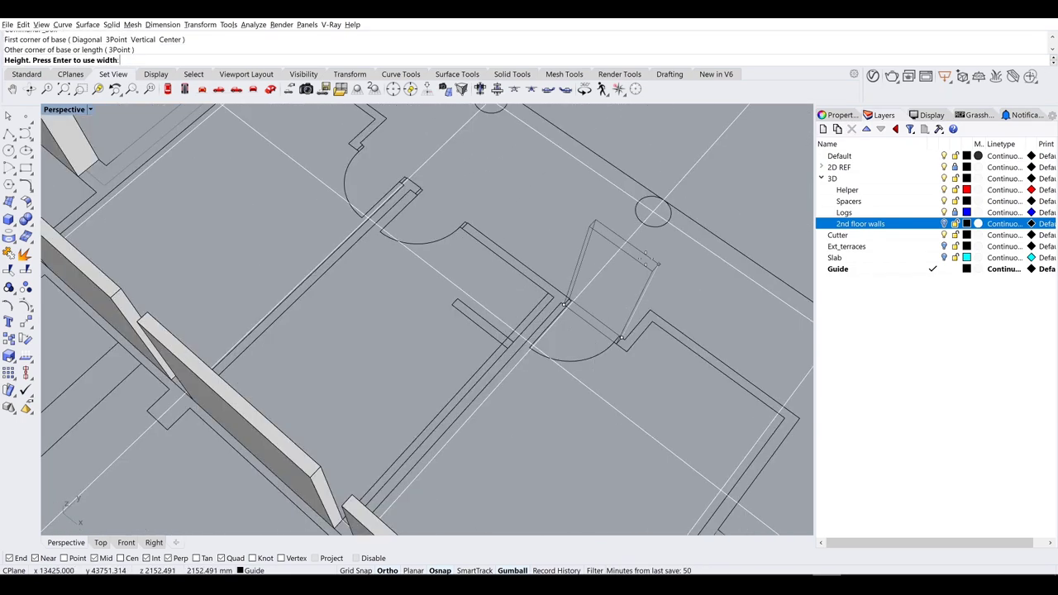
key("Return")
Step: Draw 2100 mm high cutter boxes across the doorways of the middle and first small rooms
scroll(485, 376, "up", 4)
key("Return")
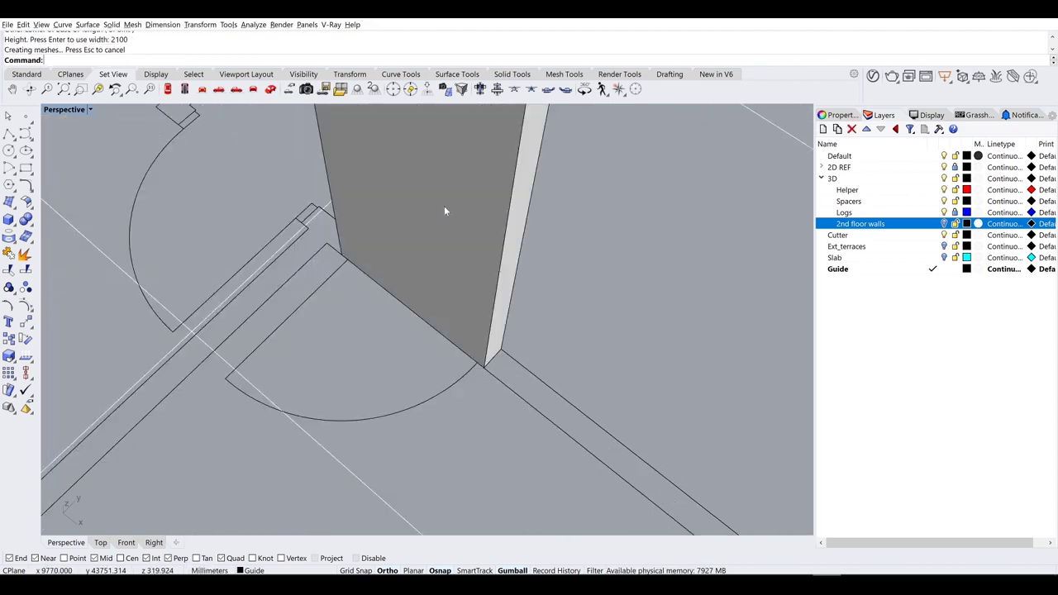
right_click_drag(444, 206, 556, 385)
left_click(435, 260)
scroll(436, 260, "down", 5)
key("Return")
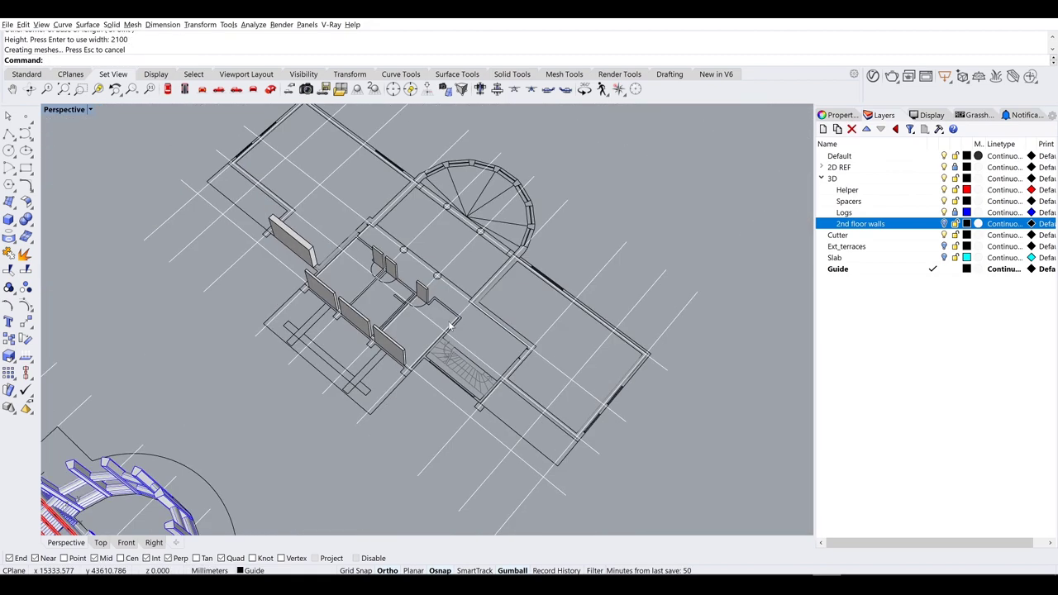
Step: Draw a 2100 mm high cutter box across the doorway in the thick wall between the left wing and the hall
scroll(362, 298, "up", 6)
key("Return")
left_click(362, 298)
scroll(361, 298, "up", 3)
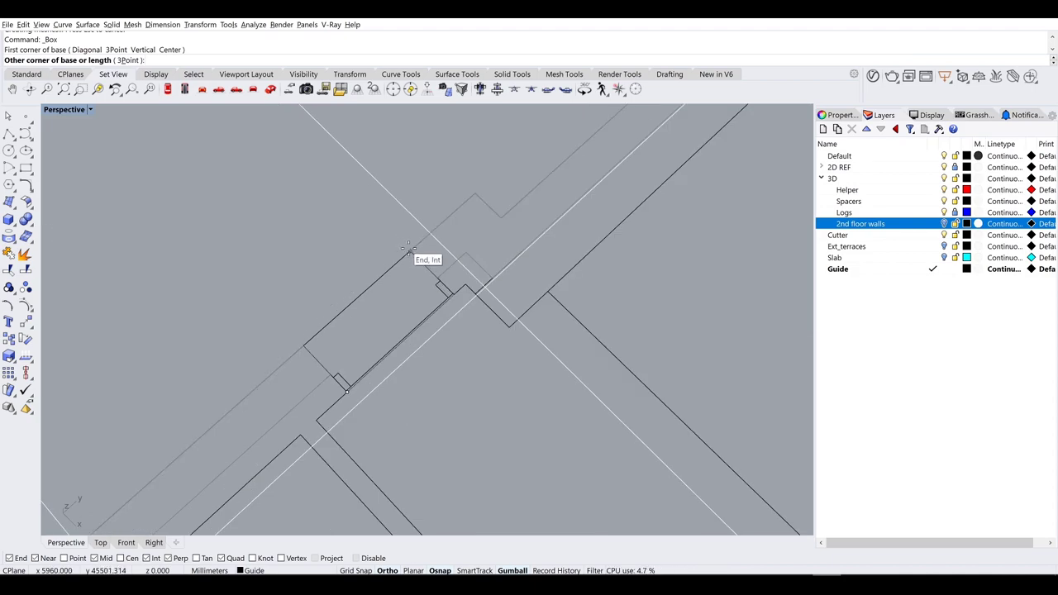
left_click(412, 257)
scroll(412, 257, "down", 2)
key("Return")
scroll(453, 372, "down", 5)
scroll(453, 372, "up", 6)
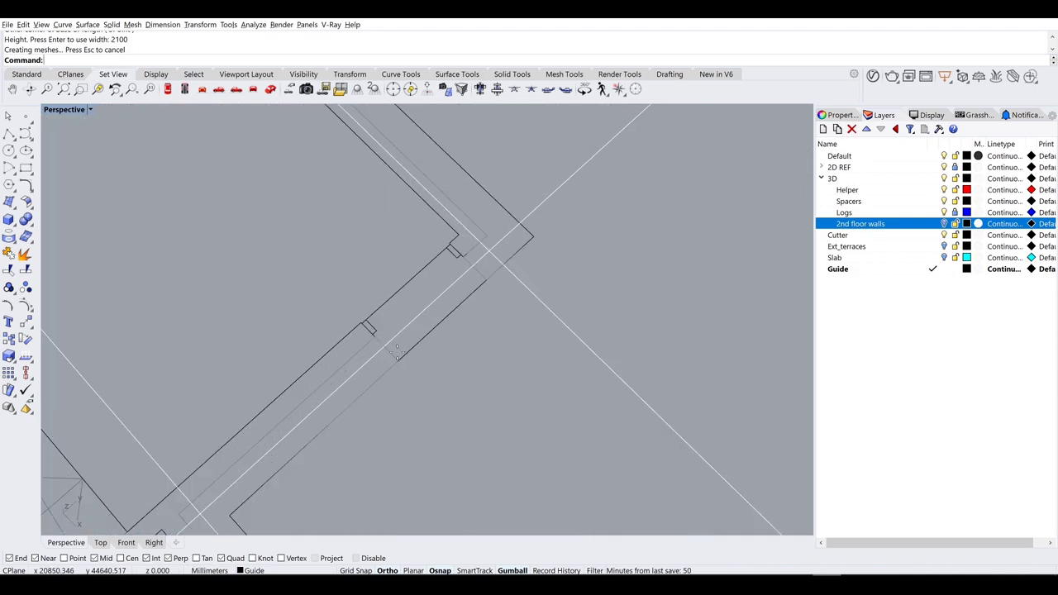
Step: Draw a 2100 mm high cutter box across the doorway between the stair area and the right wing
key("Return")
left_click(350, 229)
scroll(350, 229, "down", 3)
left_click(467, 231)
key("Return")
scroll(300, 224, "down", 5)
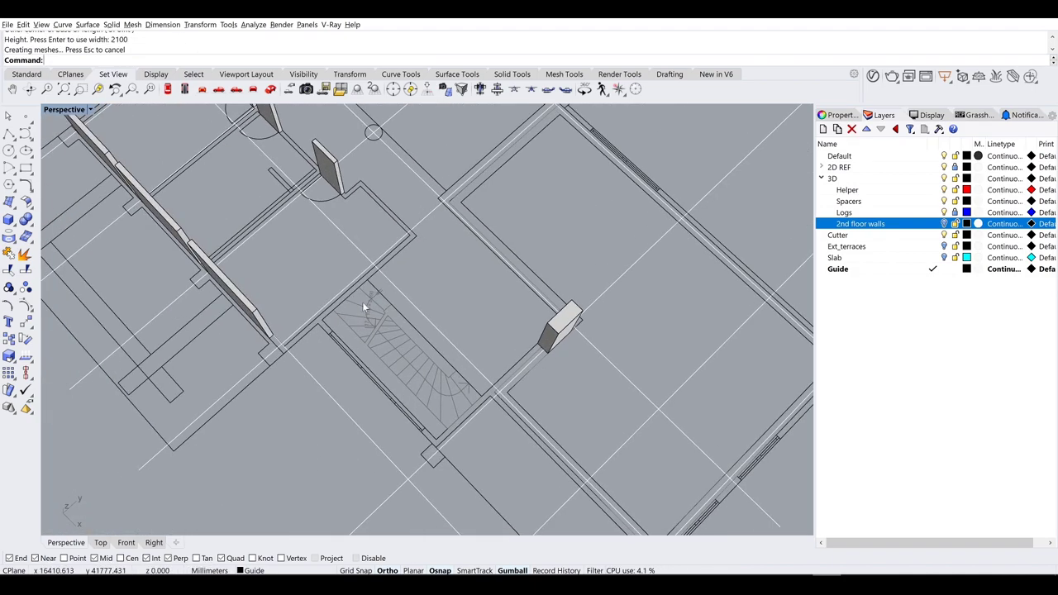
Step: Show the second-floor walls and subtract the window and door cutter boxes from them with BooleanDifference
scroll(366, 307, "up", 2)
scroll(439, 347, "down", 1)
right_click_drag(430, 322, 579, 306)
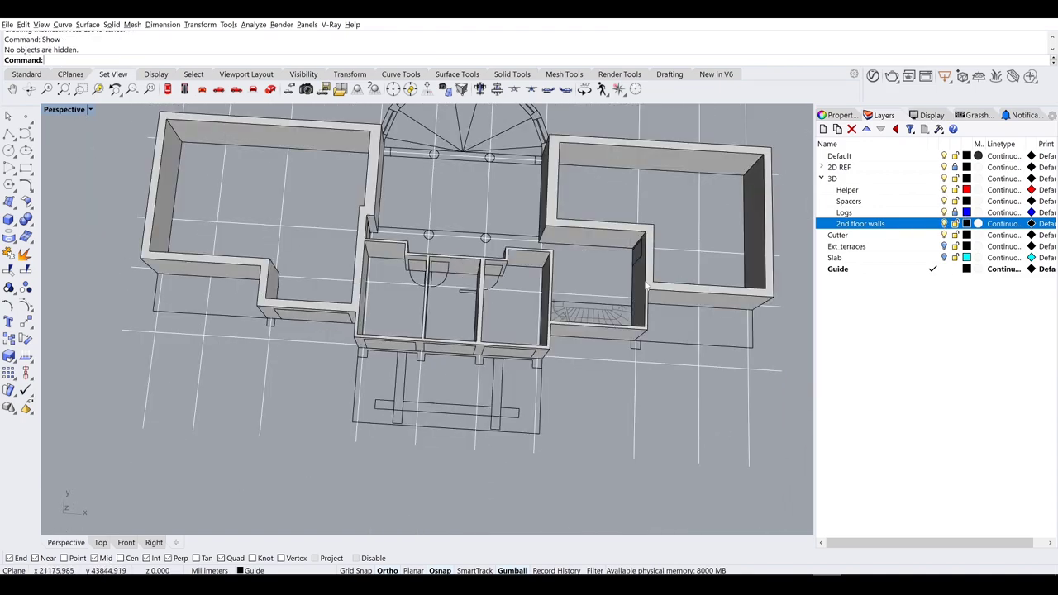
left_click(589, 273)
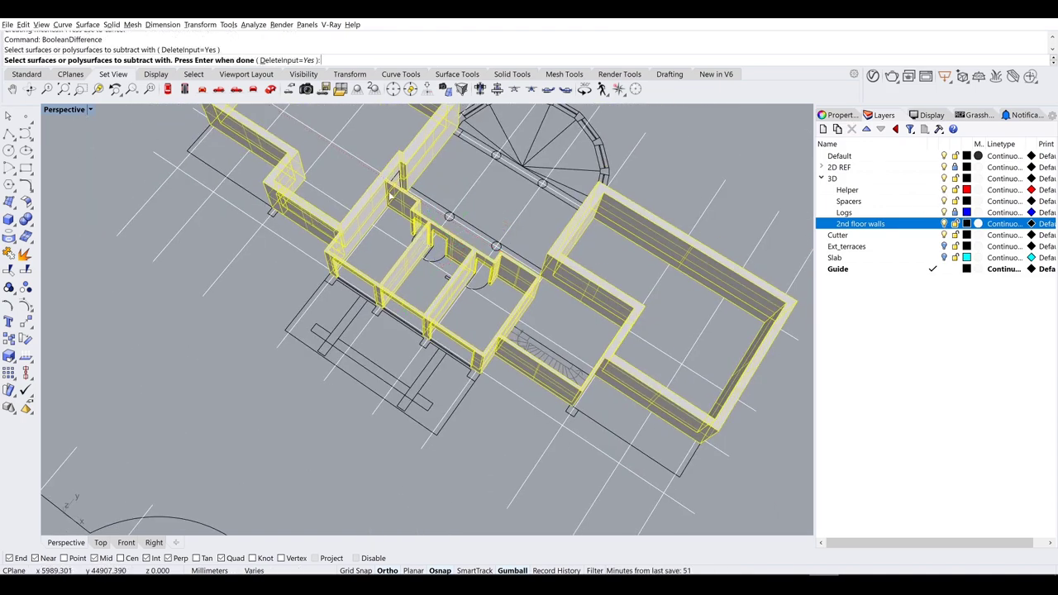
key("Return")
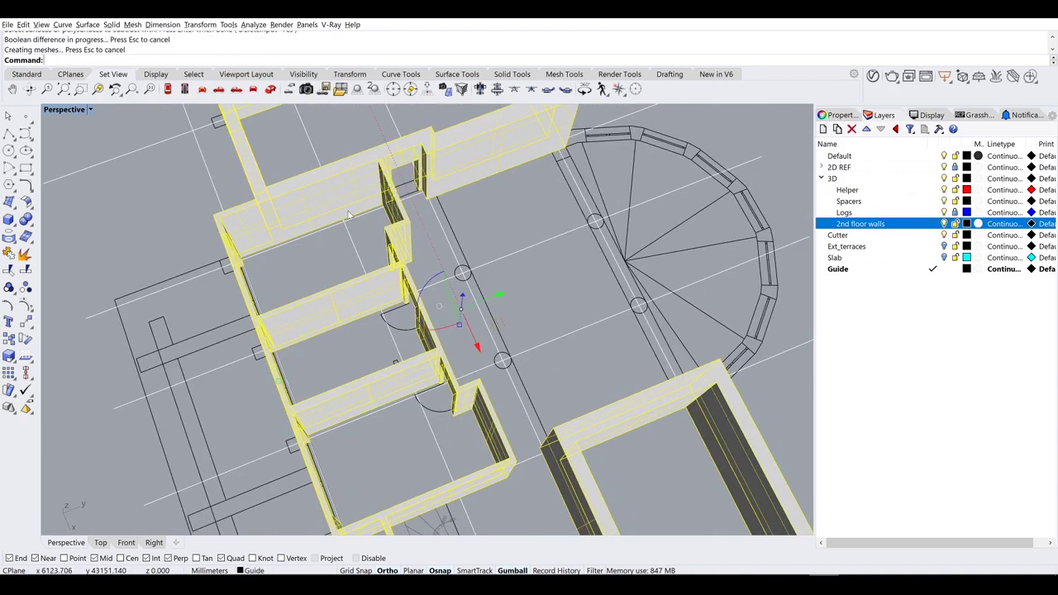
Step: Draw a 2540 mm high cutter box over the window beside the staircase
right_click_drag(398, 250, 579, 207)
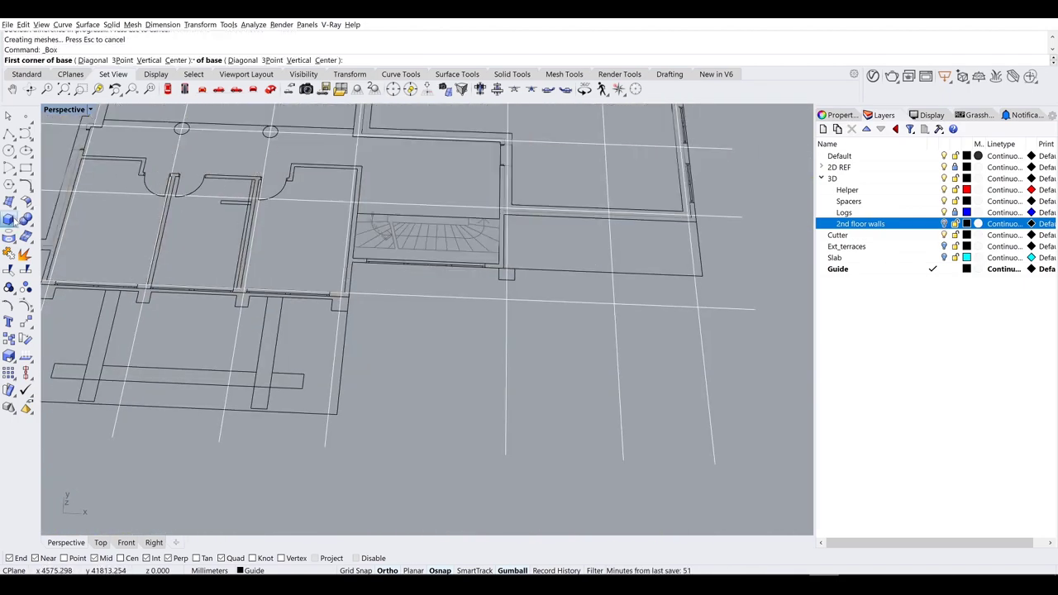
left_click(389, 258)
left_click(614, 260)
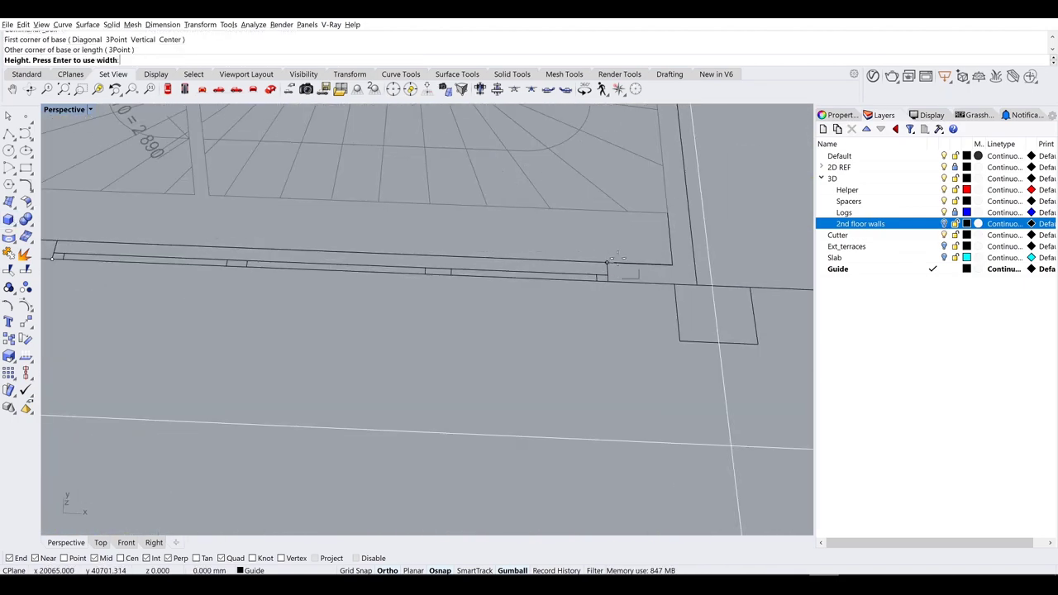
scroll(613, 259, "down", 5)
left_click(590, 248)
right_click_drag(591, 248, 533, 355)
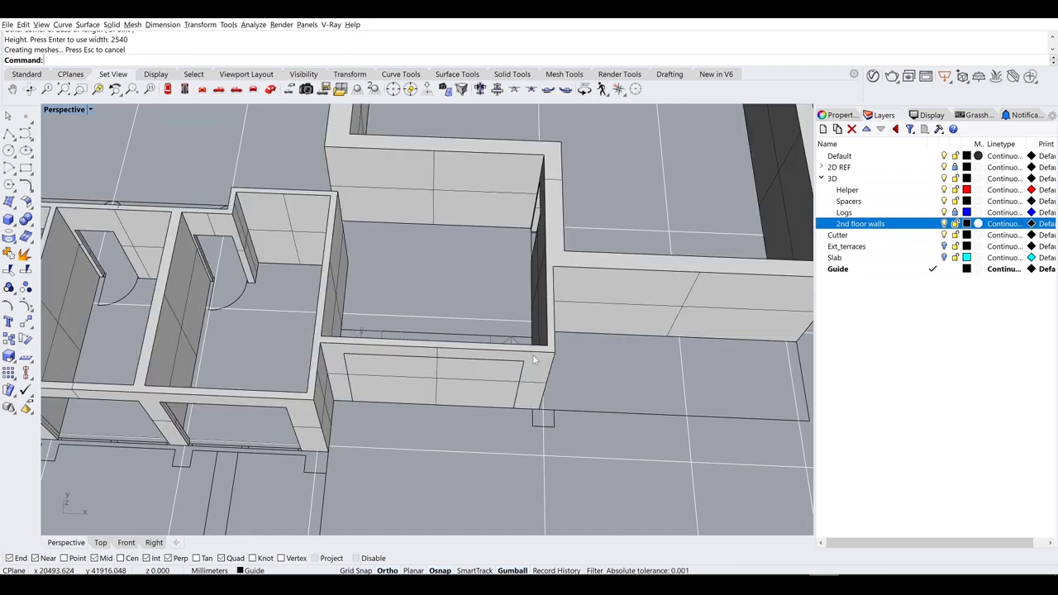
Step: Subtract the staircase window's cutter box from the front wall with BooleanDifference
left_click(539, 357)
type("BooleanDifference")
key("Return")
left_click(475, 405)
right_click(439, 444)
scroll(513, 429, "down", 5)
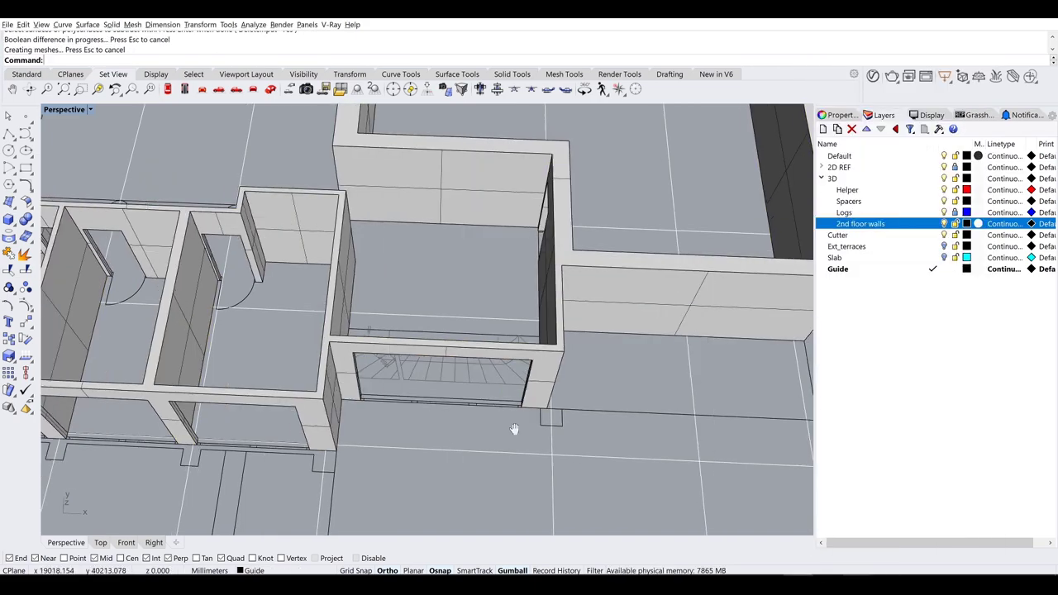
Step: Turn on the Slab layer to display the slab under the second-floor walls
right_click_drag(513, 430, 535, 287)
type("Show")
left_click(944, 258)
scroll(494, 315, "up", 5)
left_click(529, 336)
scroll(529, 337, "down", 3)
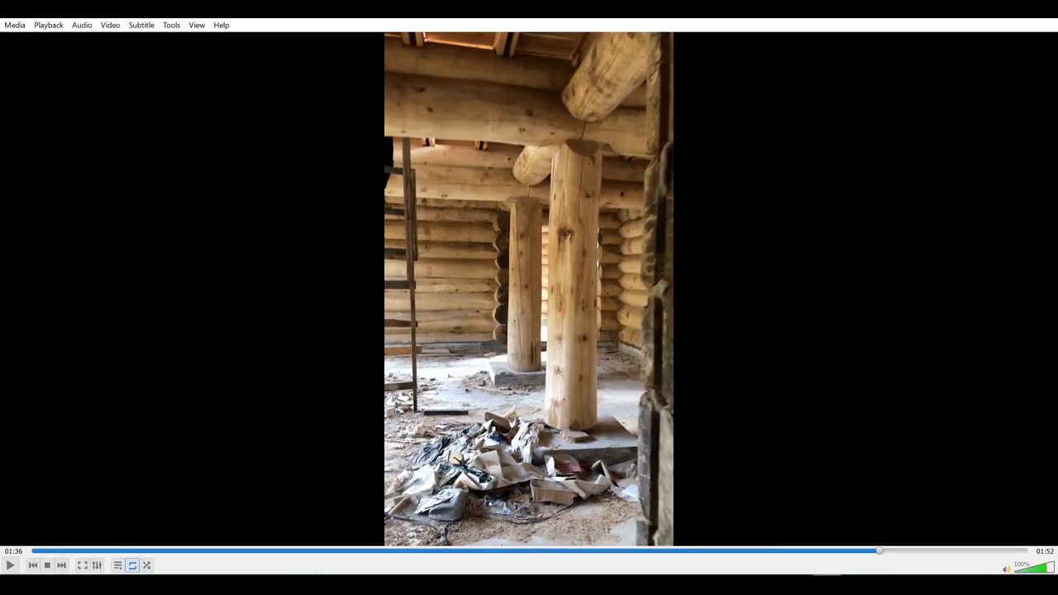
Step: Switch to the site video and skip through it to examine the log columns and the beams they carry
key("space")
key("Left")
key("Left")
key("Left")
key("Left")
key("Left")
key("Left")
key("Left")
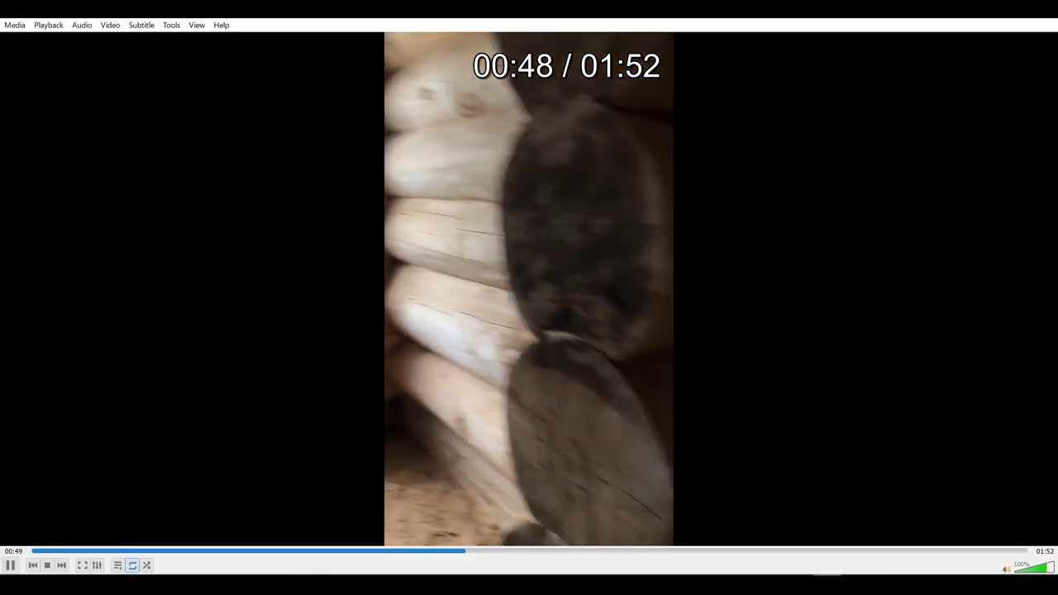
key("Right")
key("Right")
key("Right")
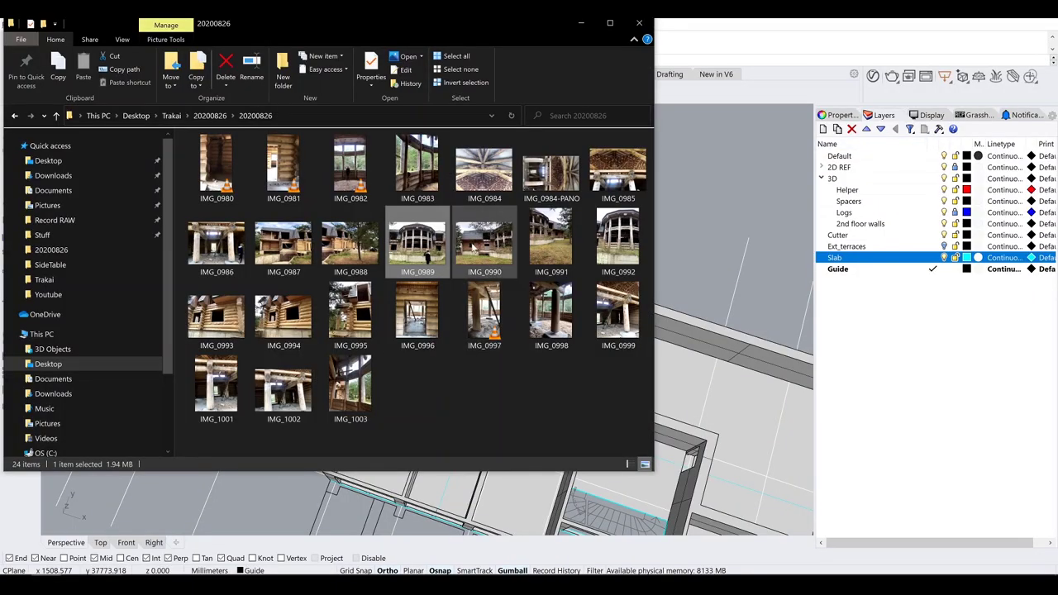
Step: Open the site photos in IrfanView, rotate the panorama upright and examine the columns and beams under the roof
right_click(480, 132)
mouse_move(463, 361)
left_click(523, 390)
key("Right")
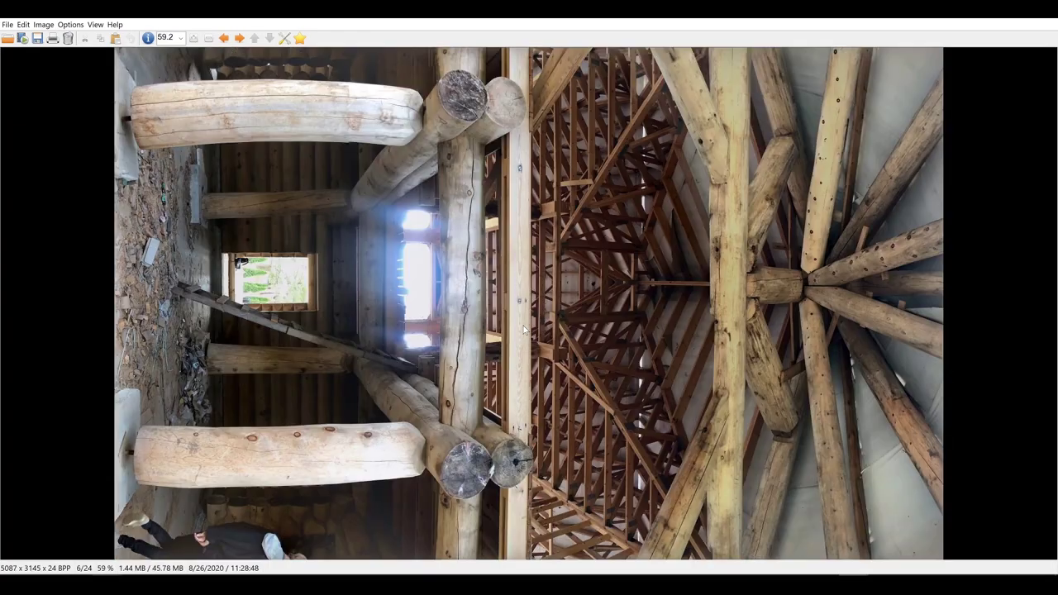
key("l")
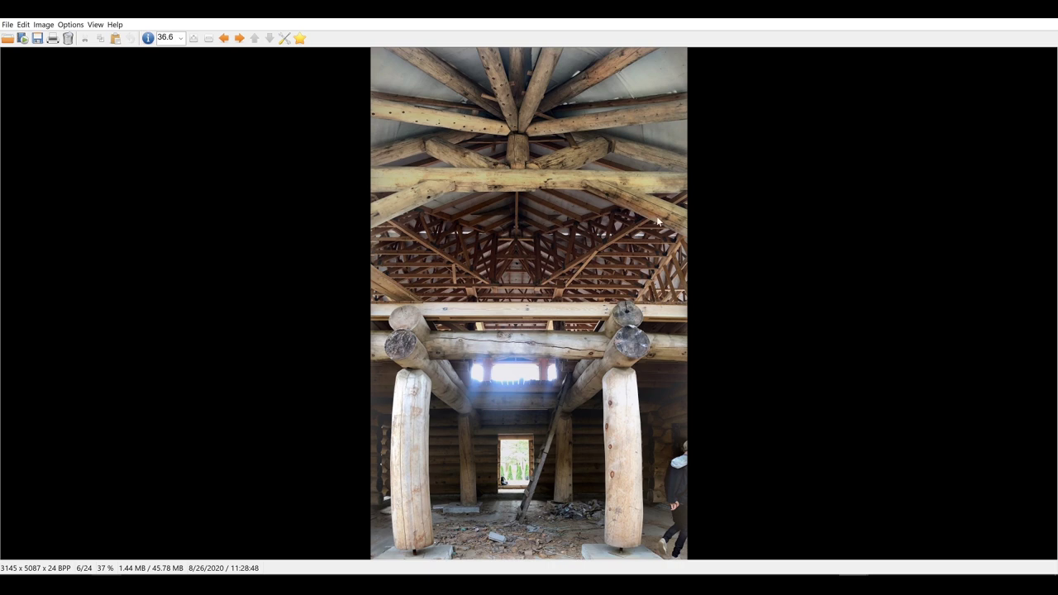
key("Right")
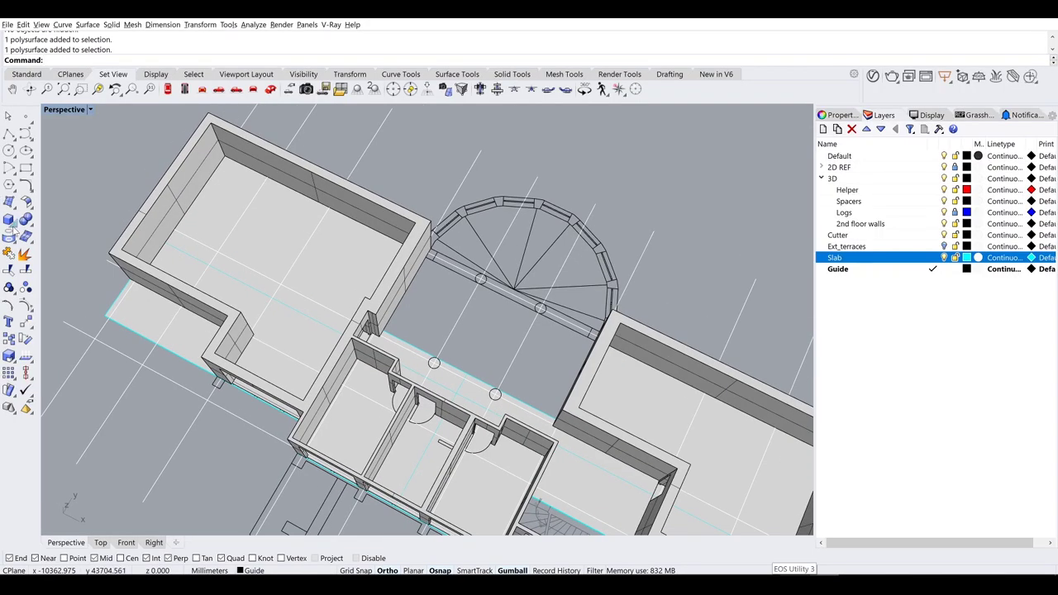
Step: Unlock the Logs layer and draw a 3000 mm high cylinder on the first column circle beside the small rooms
left_click(13, 223)
left_click(955, 213)
scroll(441, 359, "up", 5)
left_click(442, 361)
key("Return")
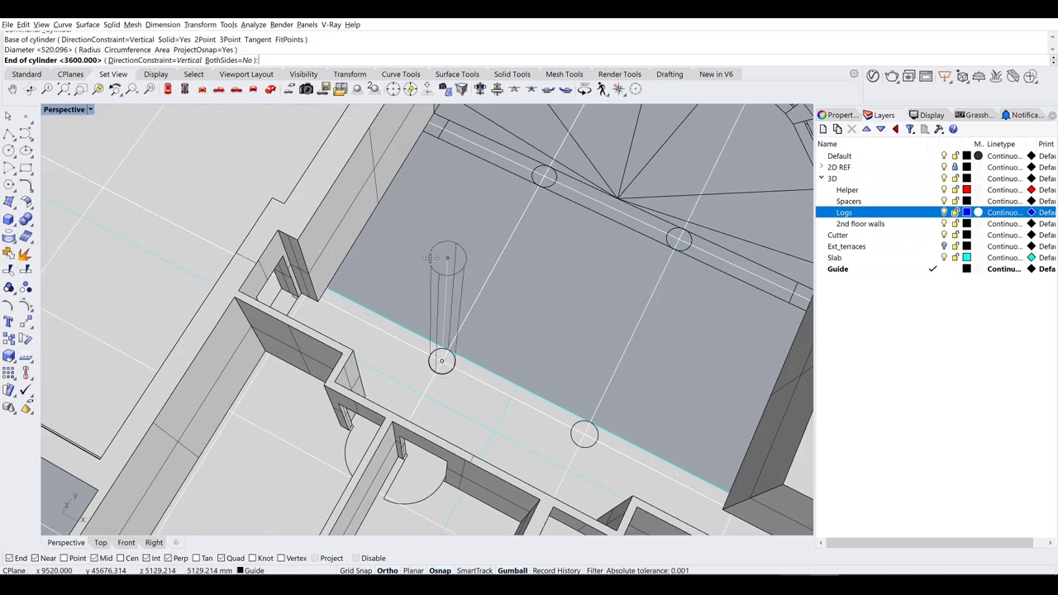
type("3000")
key("Return")
Step: Draw a matching cylinder on the second column circle and compare the columns with the site photo
key("Return")
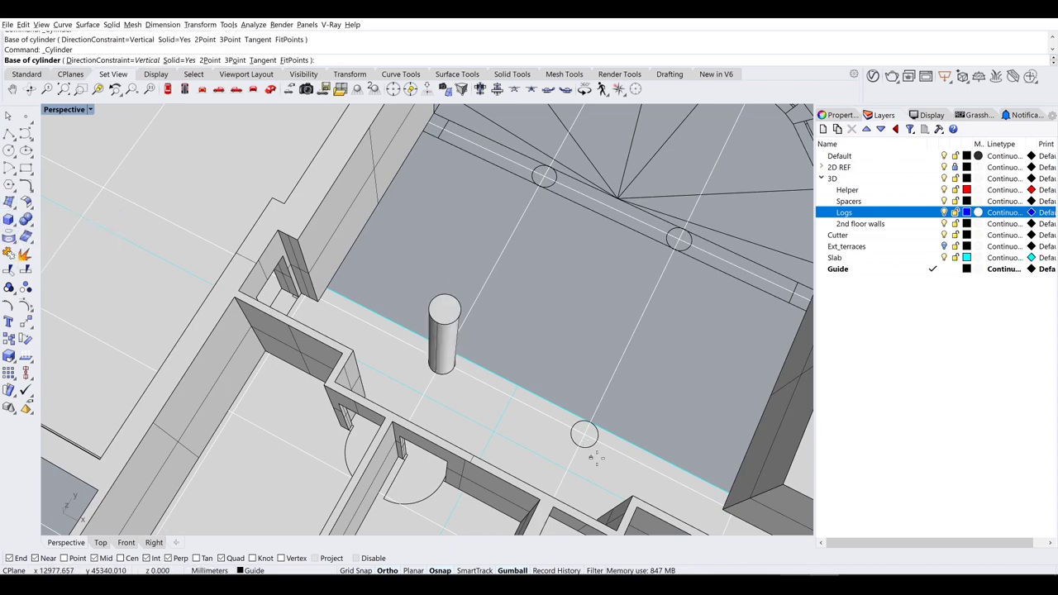
left_click(584, 434)
key("Return")
key("Return")
scroll(335, 335, "down", 5)
right_click_drag(335, 334, 206, 388)
scroll(206, 389, "up", 3)
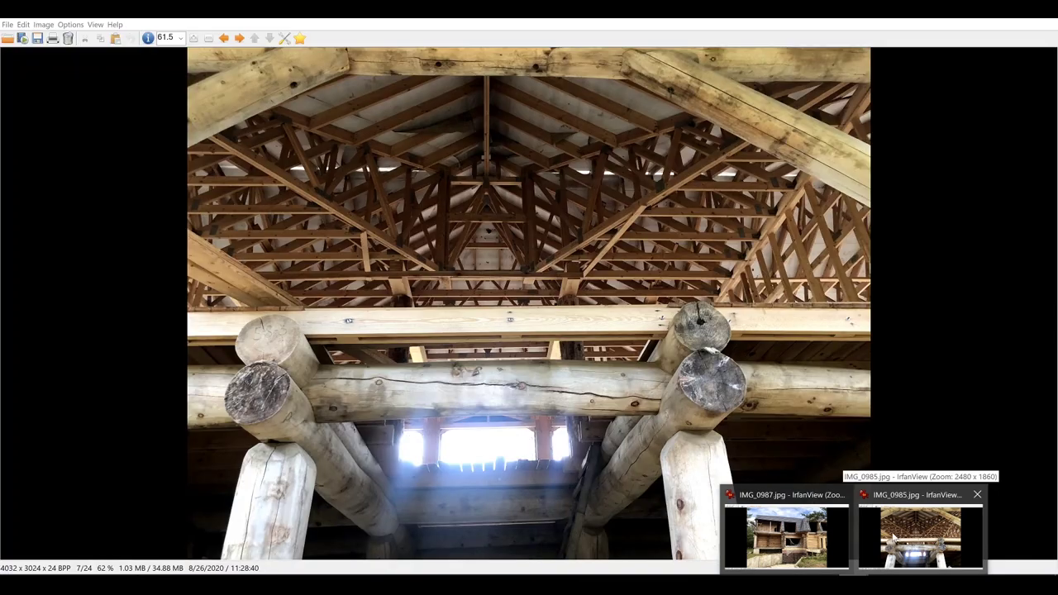
right_click_drag(496, 330, 347, 348)
left_click(9, 219)
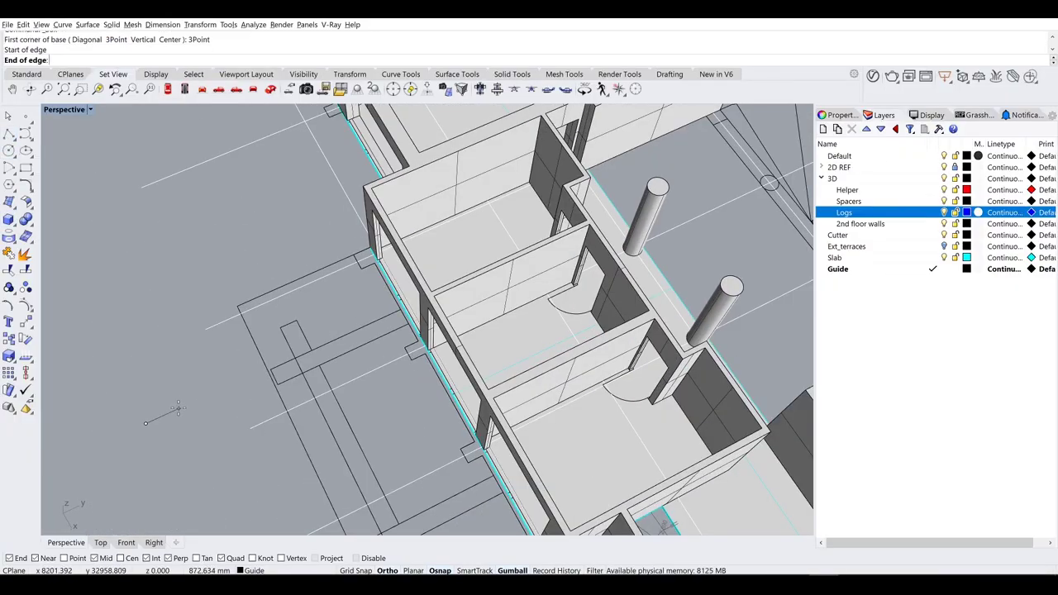
type("300")
key("Return")
mouse_move(897, 558)
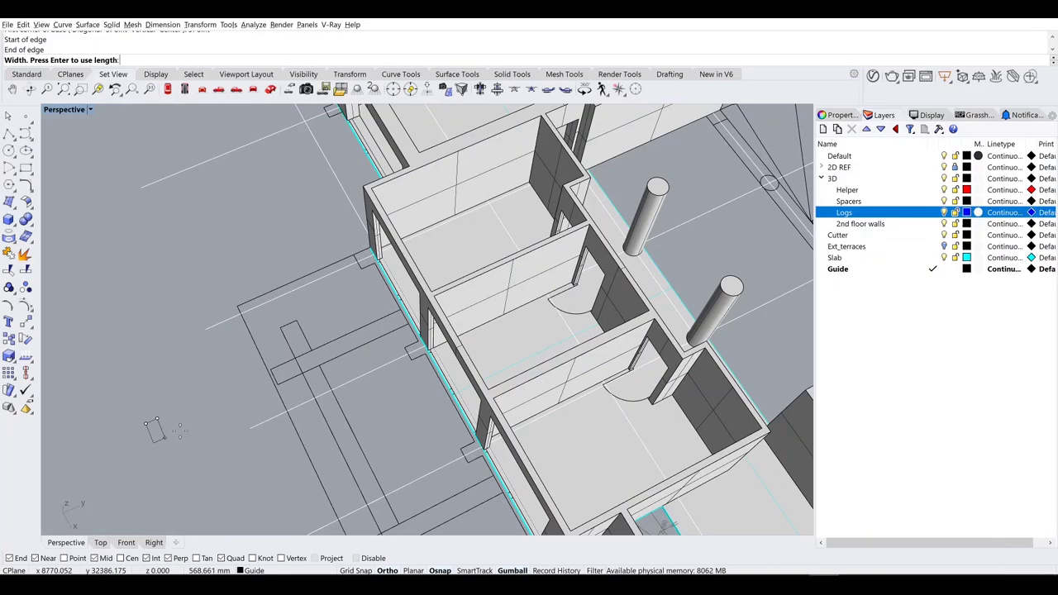
type("3")
key("Return")
Step: Draw a long beam as a 3-point box with a 200 mm edge beside the front terrace outline
left_click(148, 398)
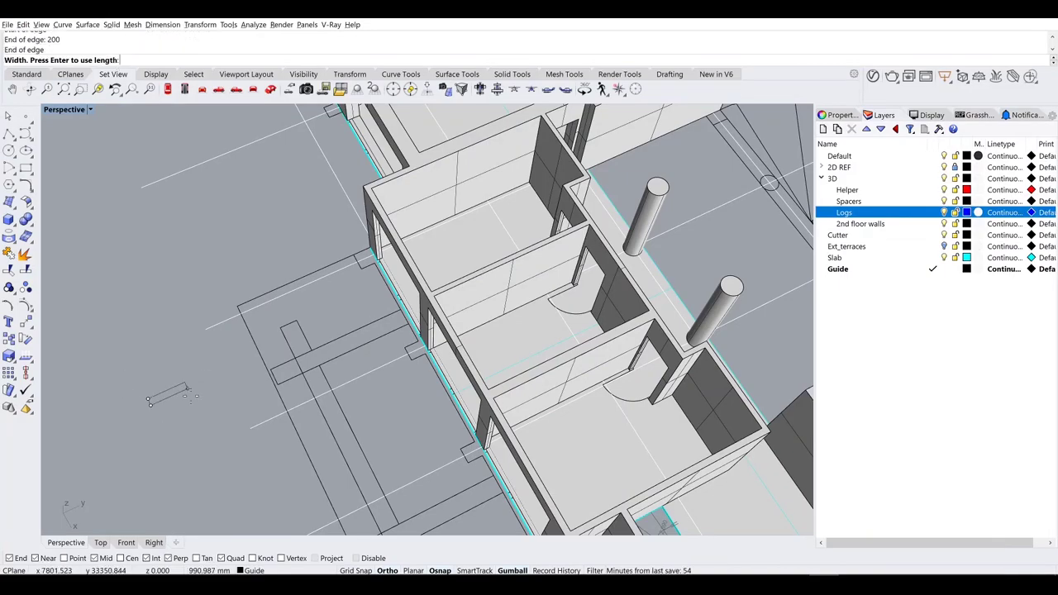
key("Return")
left_click_drag(108, 359, 135, 378)
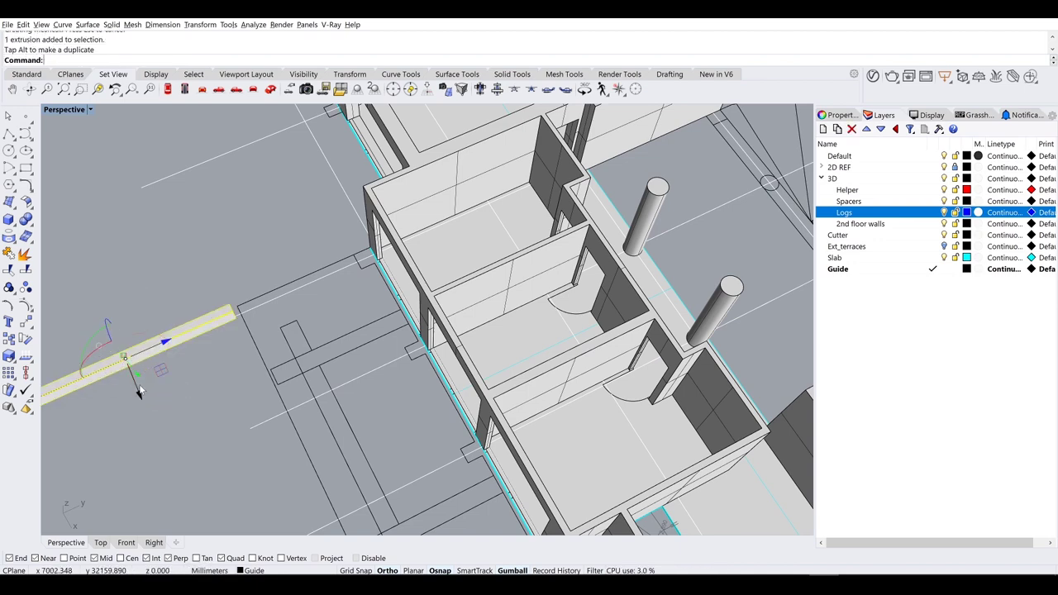
Step: Move the beam horizontally onto the grid line in front of the small rooms
scroll(224, 331, "up", 3)
type("M")
key("Return")
scroll(335, 317, "up", 3)
type("V")
scroll(472, 371, "down", 3)
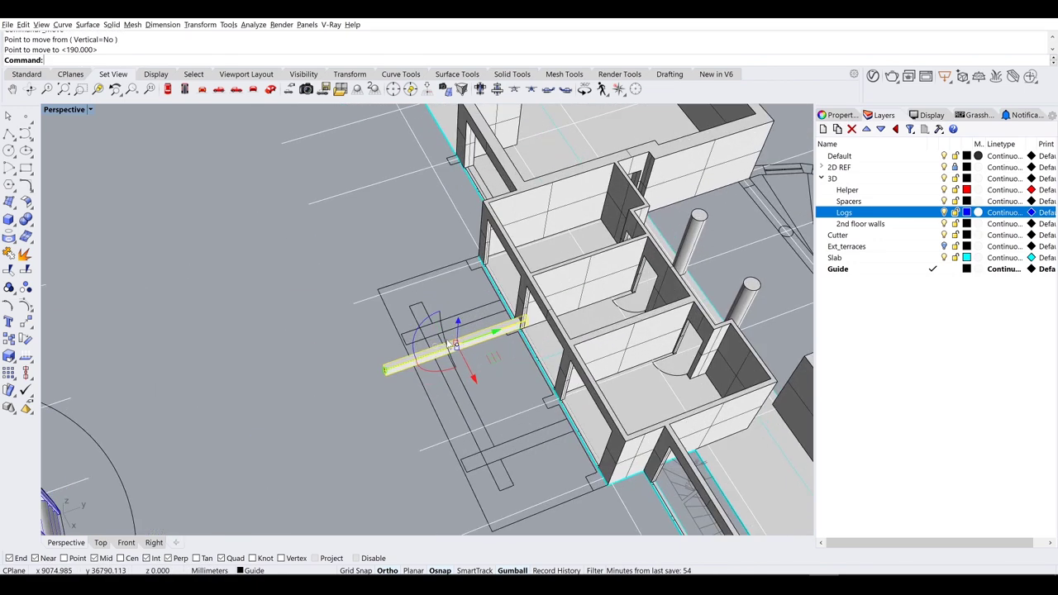
Step: Raise the beam vertically to the top of the second-floor walls
key("Return")
scroll(479, 374, "up", 4)
left_click(483, 377)
scroll(483, 377, "down", 3)
left_click(684, 151)
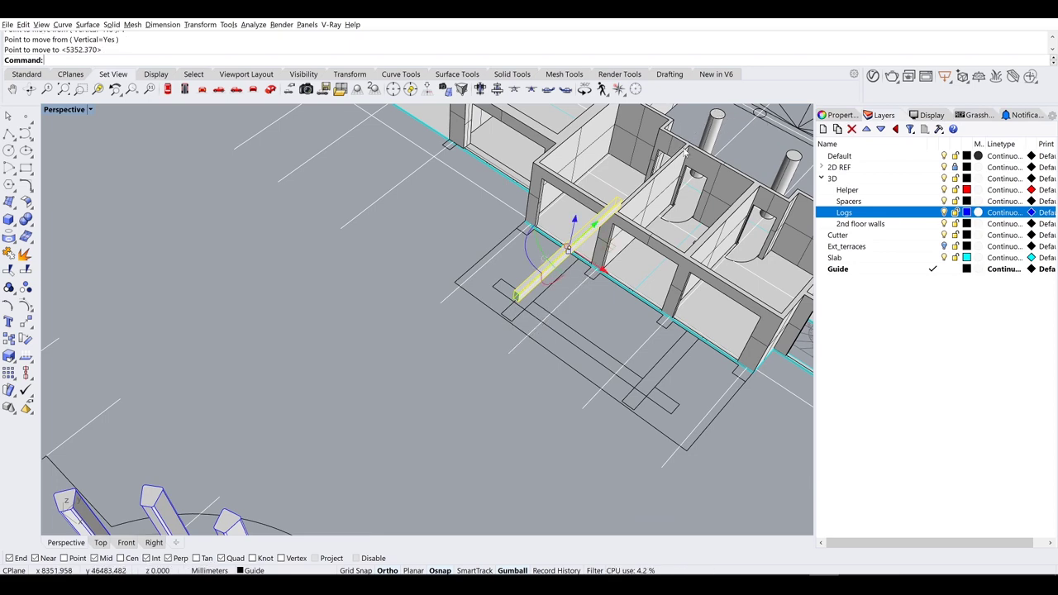
Step: Slide the beam inward along its length to lie over the partition wall between two small rooms
right_click_drag(663, 173, 590, 200)
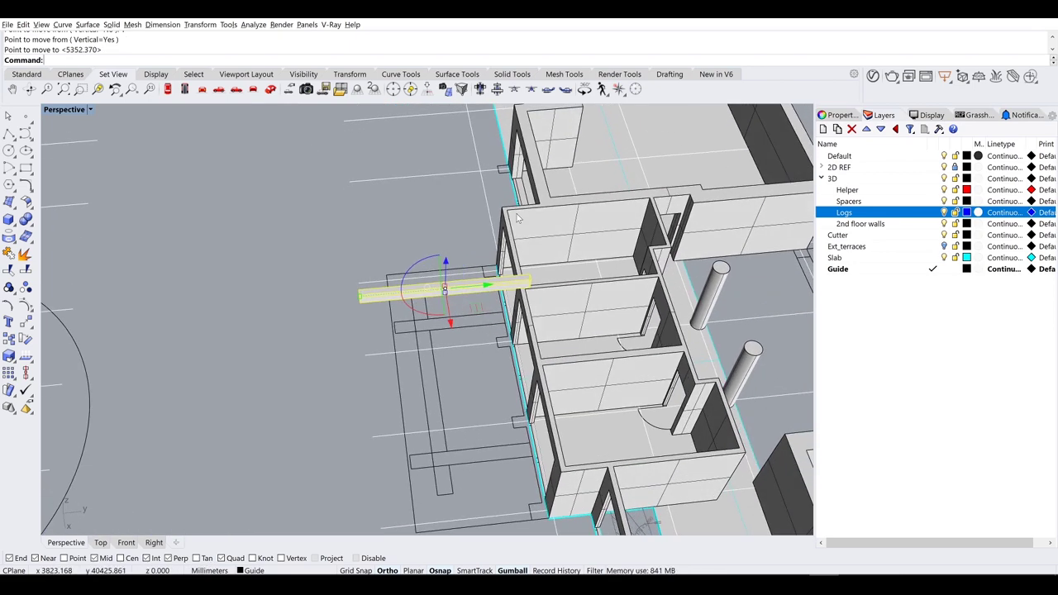
left_click_drag(433, 290, 517, 290)
scroll(517, 290, "up", 3)
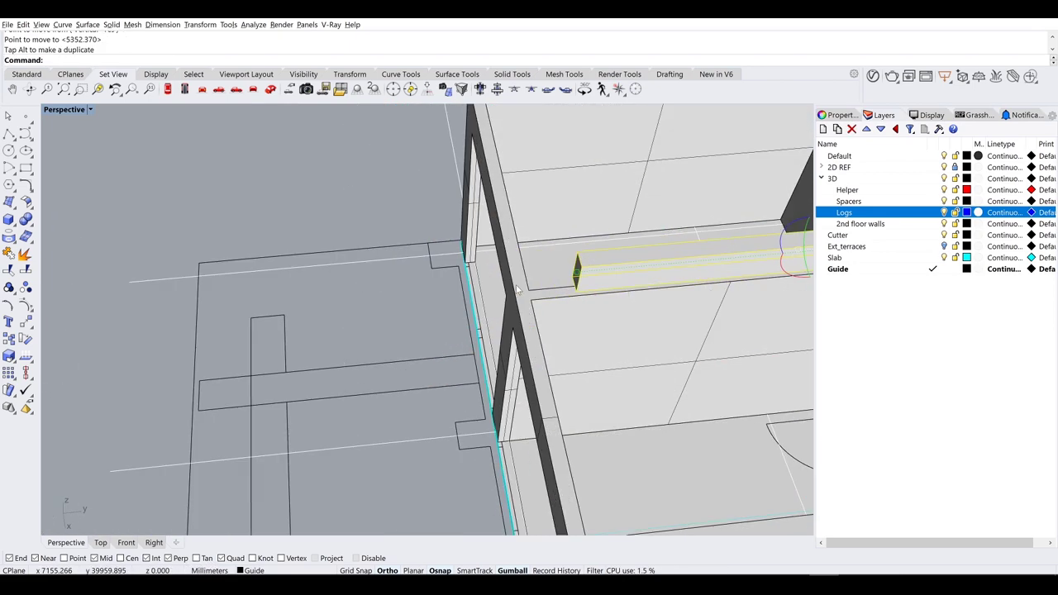
left_click(549, 277)
left_click(524, 300)
scroll(524, 300, "down", 3)
right_click_drag(524, 300, 439, 304)
Step: Stretch the beam along its length with Scale1D, using reference points at the front wall and the column
type("scale1d")
key("Return")
scroll(449, 303, "up", 3)
left_click(484, 331)
right_click_drag(484, 331, 143, 232)
left_click(143, 231)
left_click(224, 338)
right_click_drag(224, 339, 489, 436)
Step: Scale the beam along its length again with Scale1D, using 7160 mm as the target distance
key("Return")
left_click(217, 359)
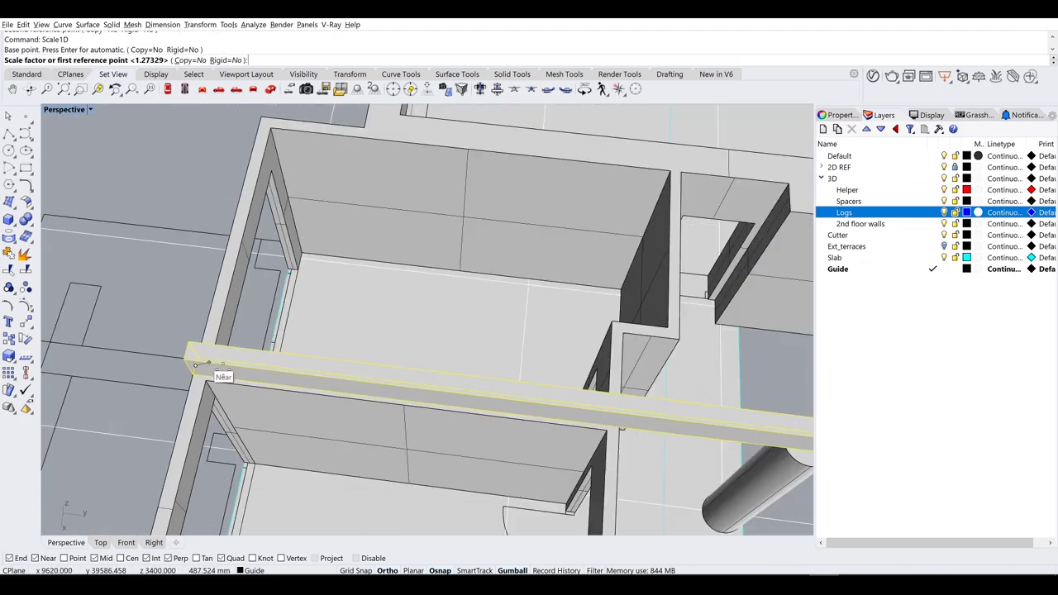
right_click_drag(218, 359, 405, 248)
left_click(433, 252)
type("7160")
key("Return")
Step: Copy the beam over the neighbouring partition wall and the second column
scroll(433, 252, "down", 3)
left_click(403, 206)
right_click_drag(404, 207, 385, 294)
type("copy")
key("Return")
left_click(486, 309)
scroll(486, 310, "down", 2)
key("Return")
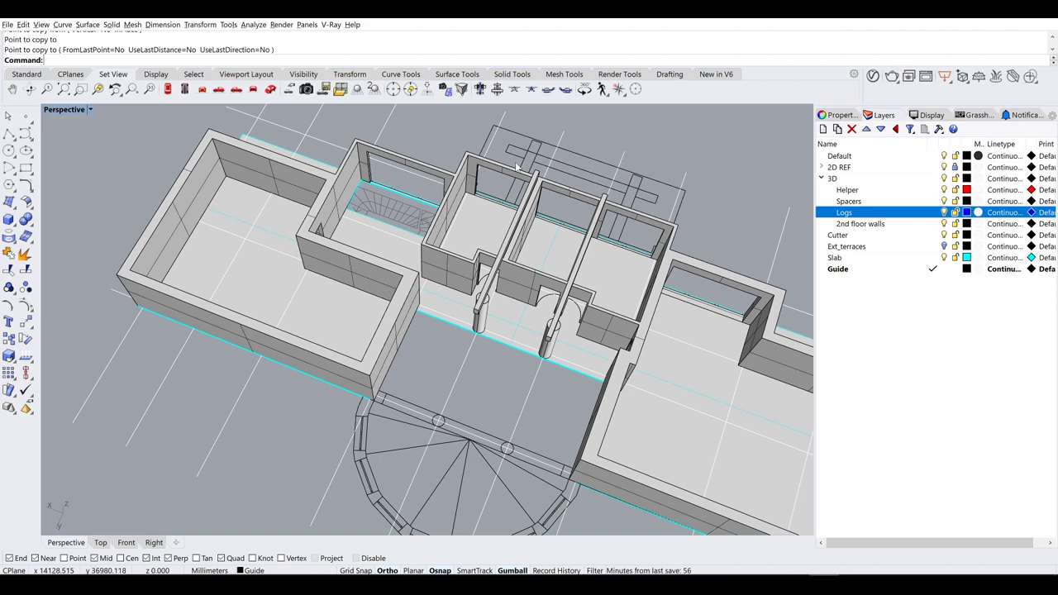
right_click_drag(516, 167, 405, 262)
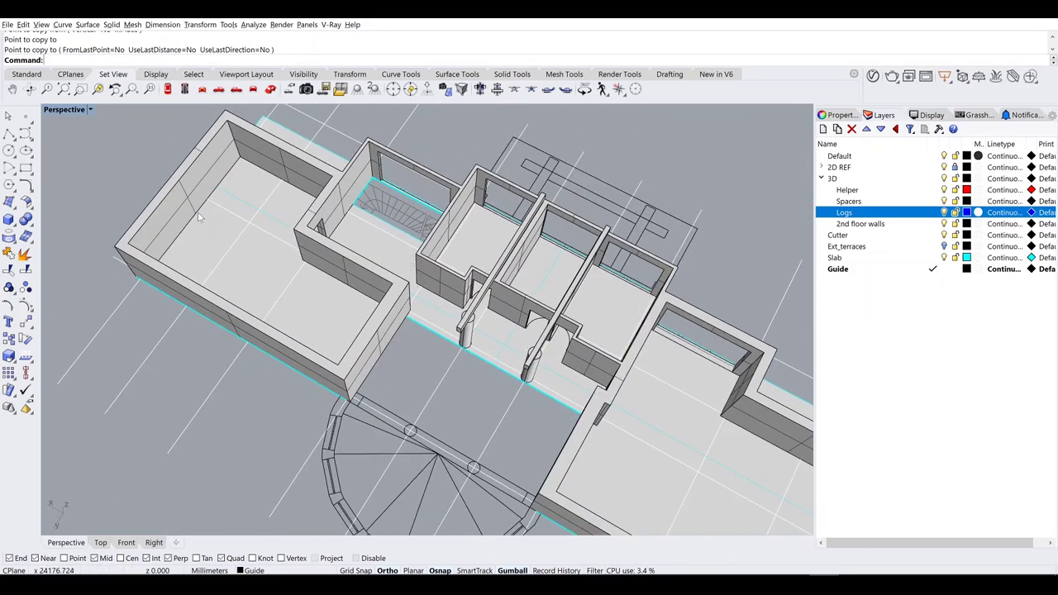
Step: Add a layer named 2nd floor Gypsum boards under 3D and make it current
left_click(8, 135)
left_click(823, 129)
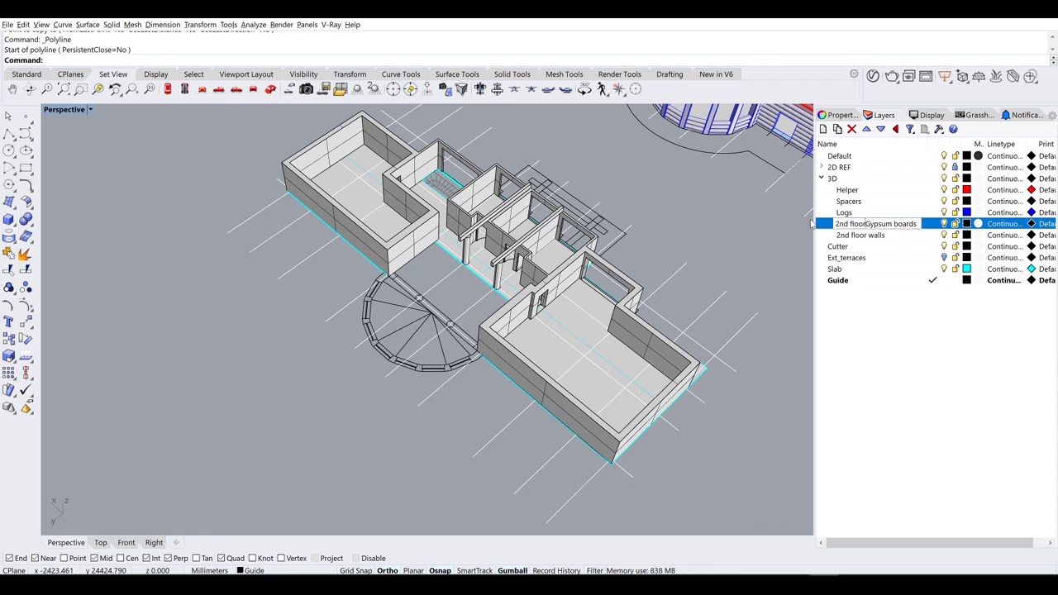
double_click(886, 231)
key("Return")
Step: Trace the wing's outer wall corners at the top edge with a polyline towards the stair area
scroll(372, 248, "up", 5)
left_click(235, 232)
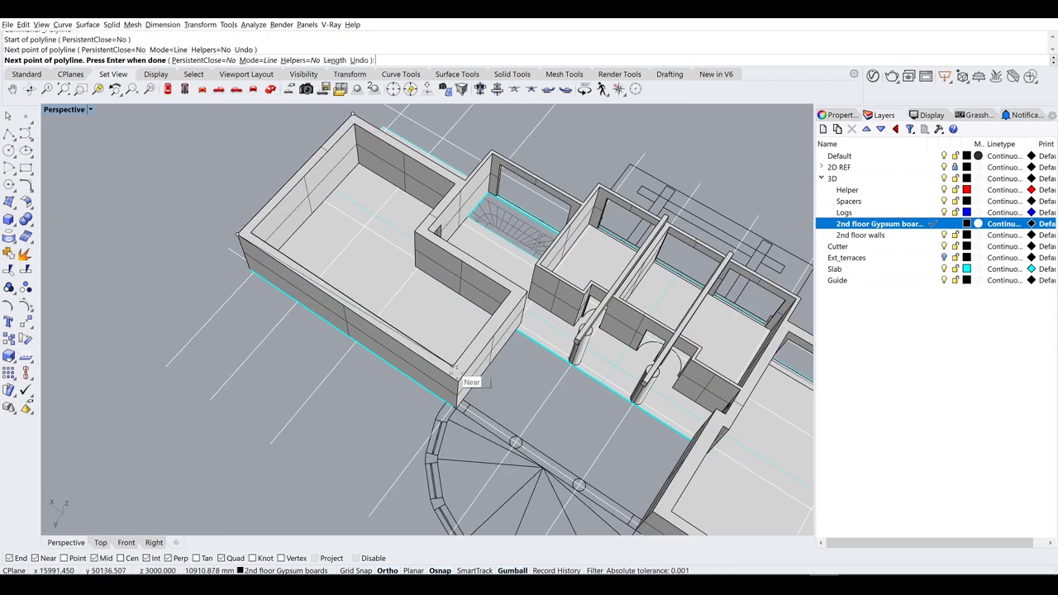
left_click(467, 374)
scroll(534, 308, "up", 2)
left_click(534, 308)
scroll(533, 308, "down", 5)
scroll(500, 314, "up", 6)
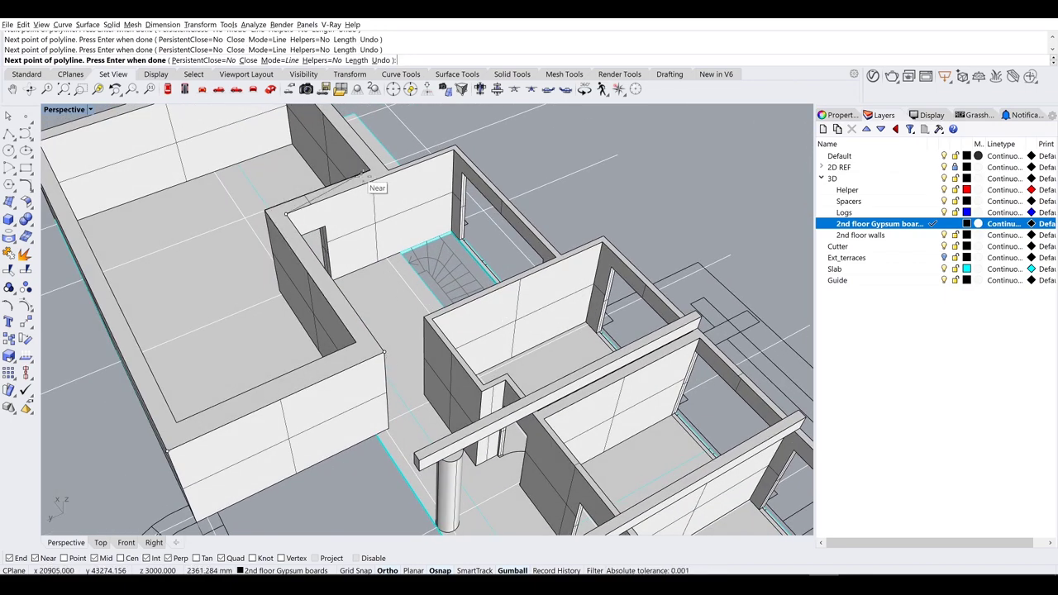
Step: Undo the last two polyline points and end the wall-top outline at the small rooms
scroll(364, 176, "down", 5)
key("ctrl+z")
key("ctrl+z")
scroll(496, 331, "up", 6)
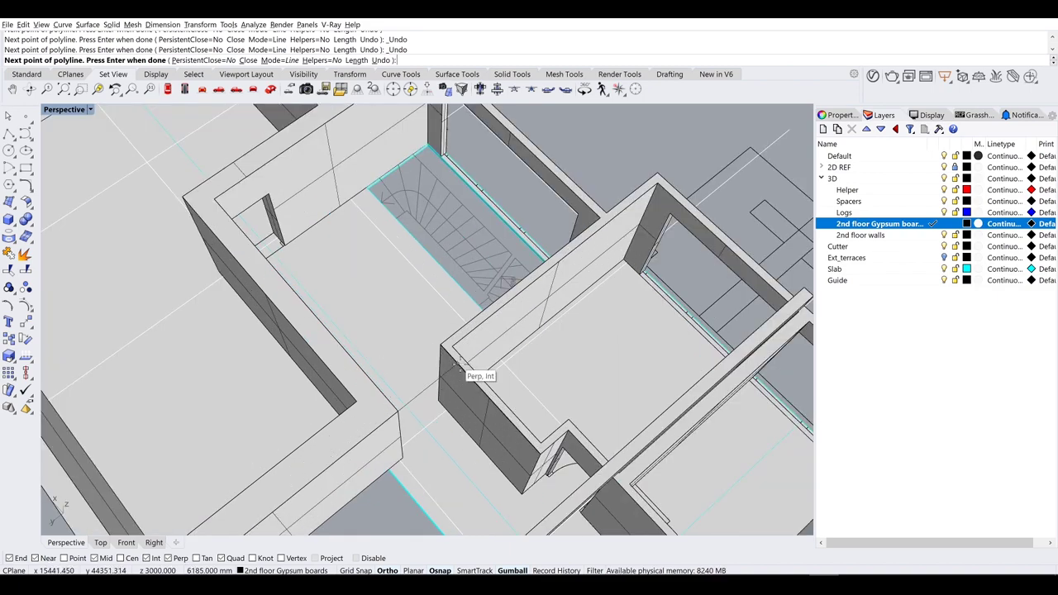
key("Return")
scroll(534, 451, "down", 5)
right_click_drag(496, 372, 372, 356)
scroll(463, 347, "down", 5)
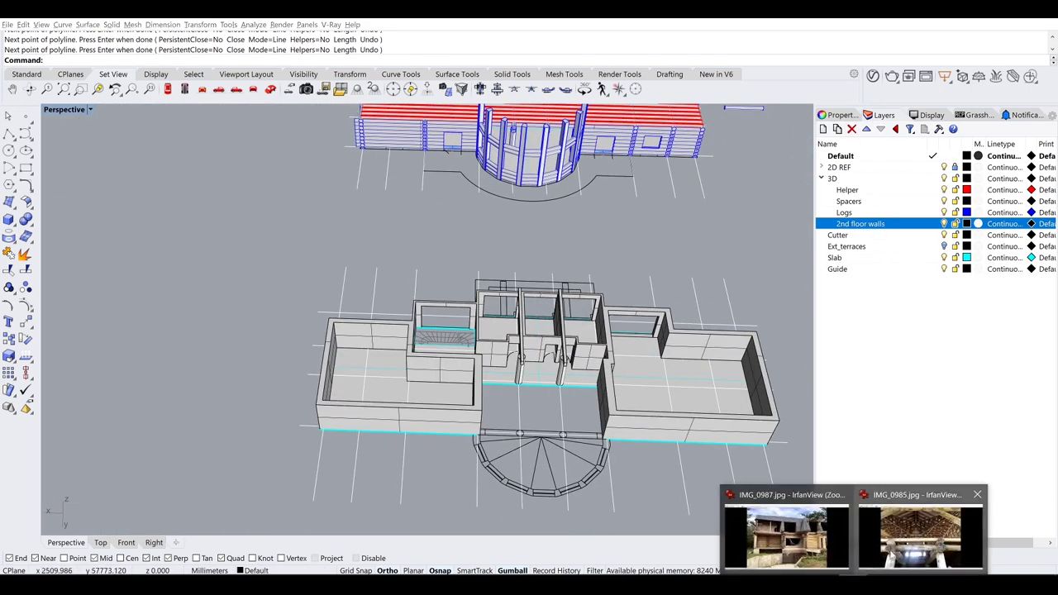
Step: Switch to the IrfanView site photos and examine the log columns, crossing beams and roof structure
left_click(777, 530)
key("Right")
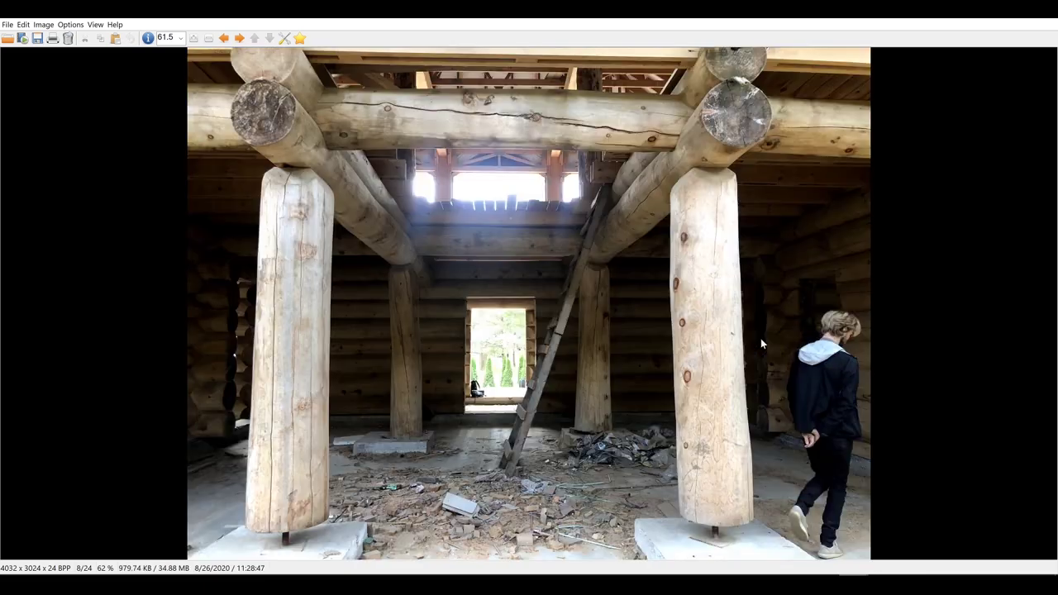
key("Right")
key("Left")
key("Left")
key("Left")
key("Right")
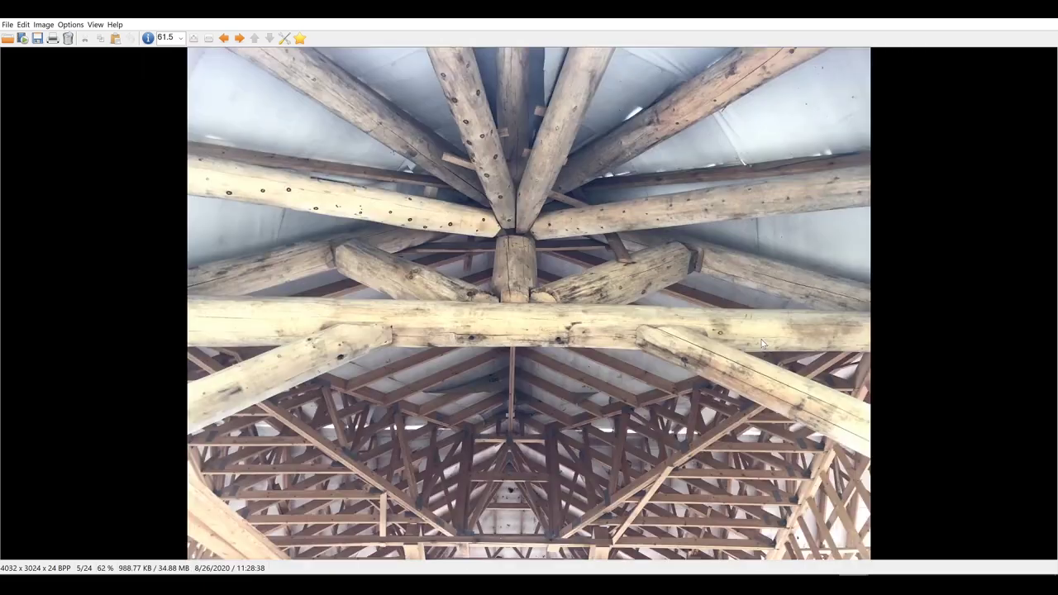
Step: Examine the site photos of the rounded log bay, its upright posts and the log rails between them
key("Left")
key("Left")
key("Left")
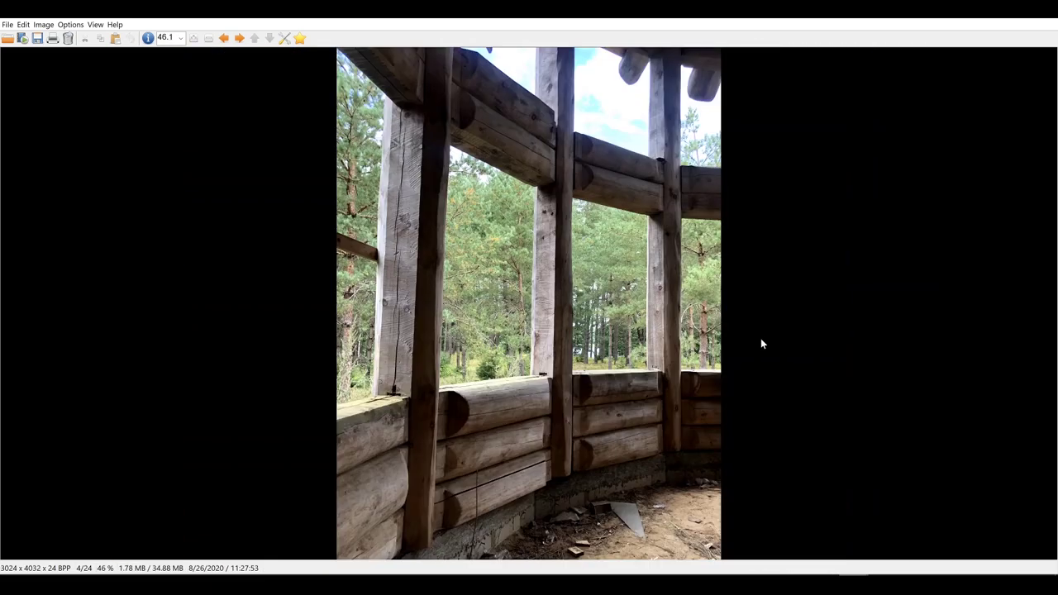
key("Right")
key("Right")
key("Right")
key("Right")
key("Right")
key("Right")
key("Right")
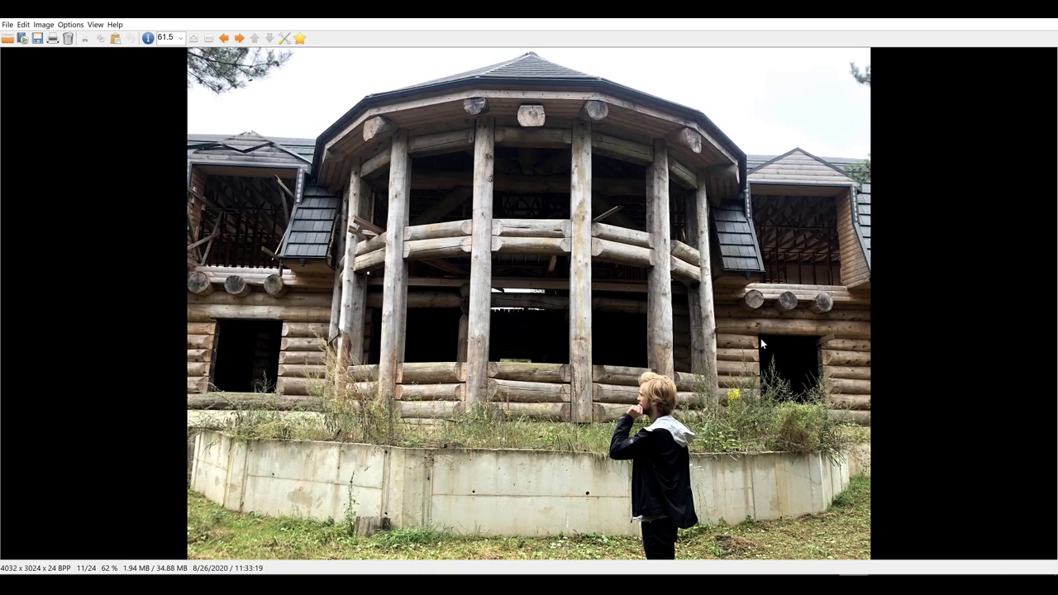
key("Right")
key("Left")
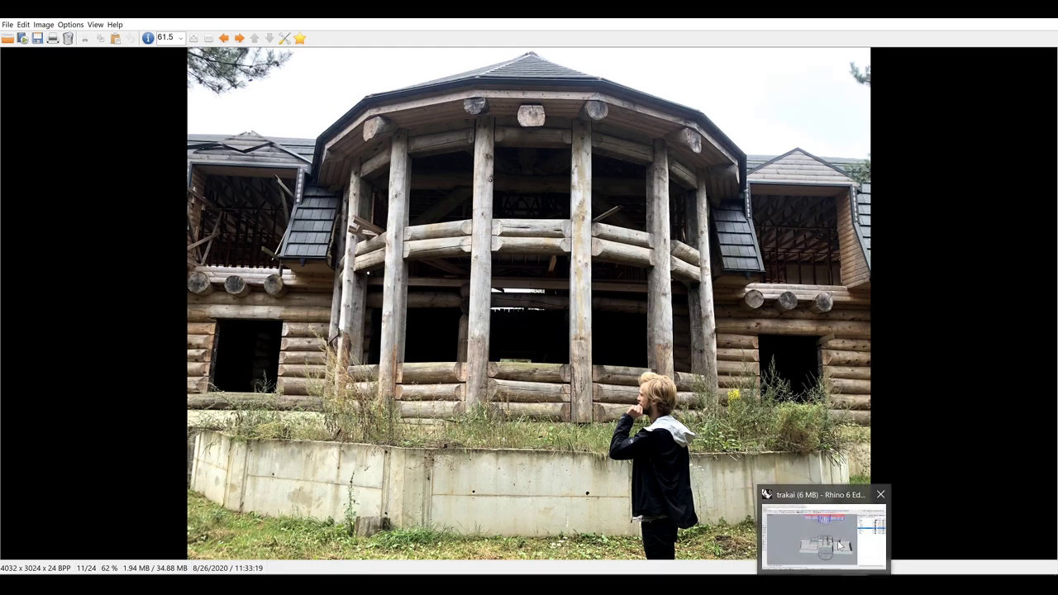
left_click(819, 537)
key("Return")
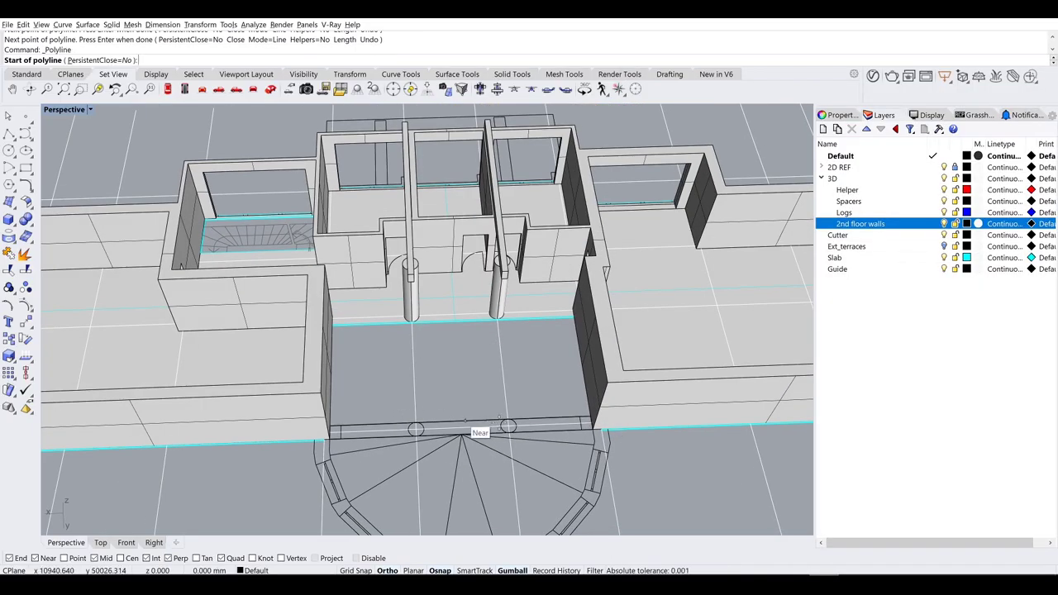
right_click_drag(508, 428, 468, 423)
right_click_drag(547, 440, 574, 438)
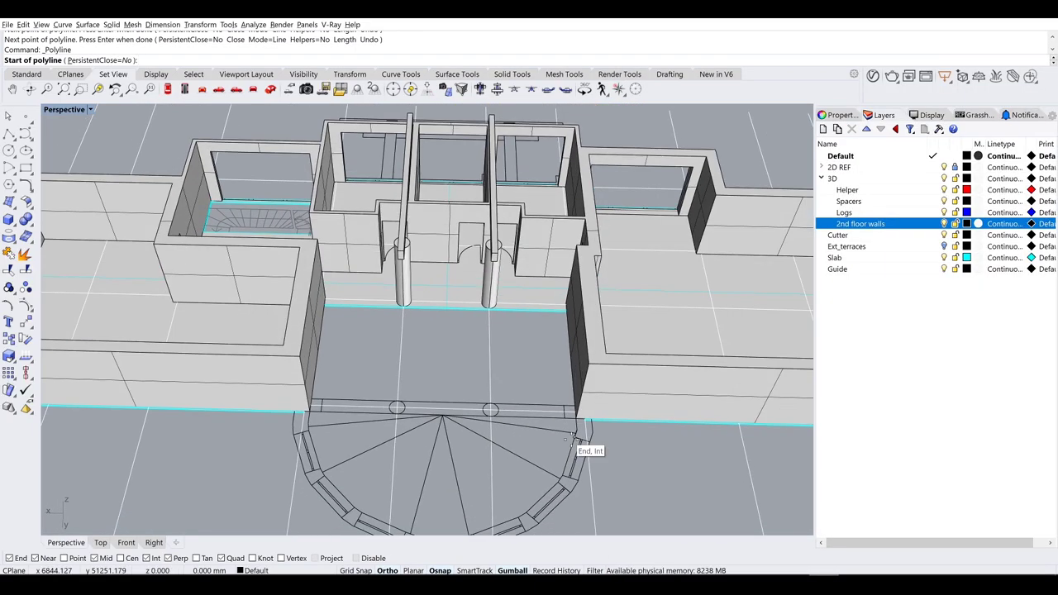
right_click_drag(412, 434, 418, 443)
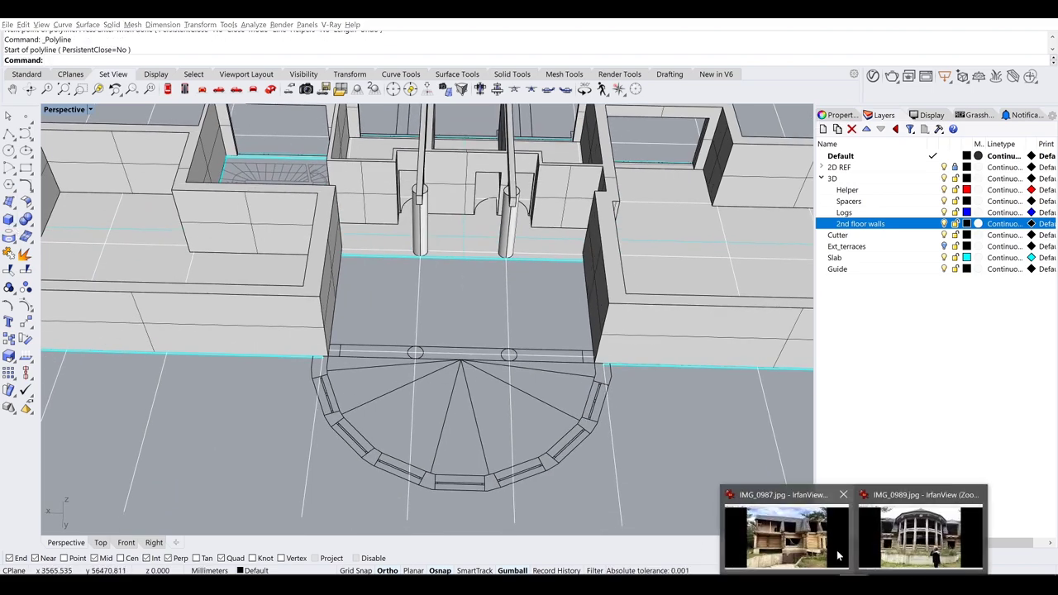
Step: Switch to the IrfanView site photos and examine the interior log columns and the beams resting on them
left_click(824, 533)
scroll(824, 534, "down", 12)
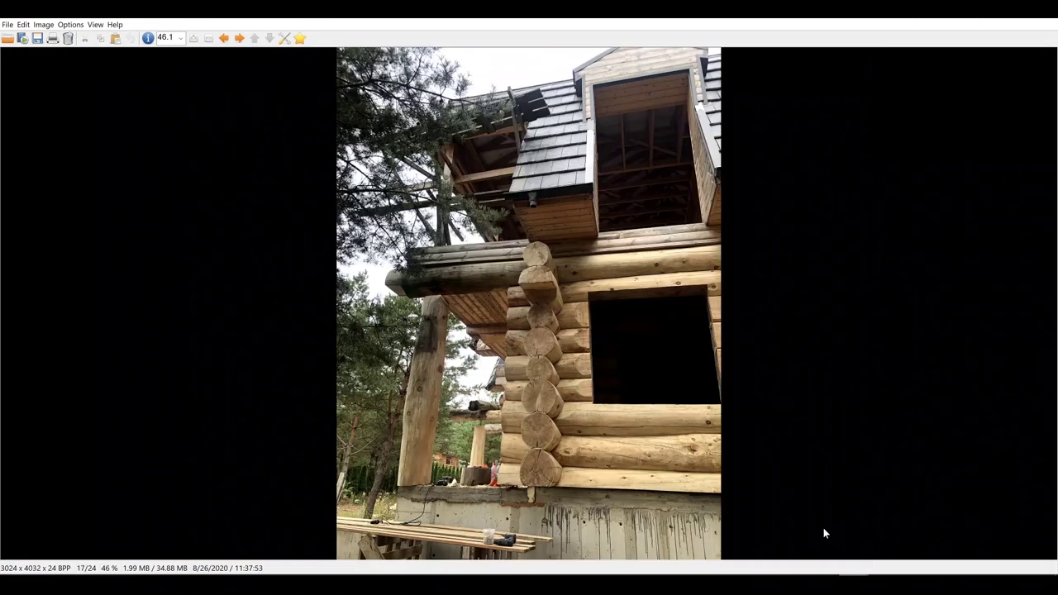
scroll(824, 533, "up", 1)
scroll(824, 533, "down", 1)
scroll(825, 534, "up", 1)
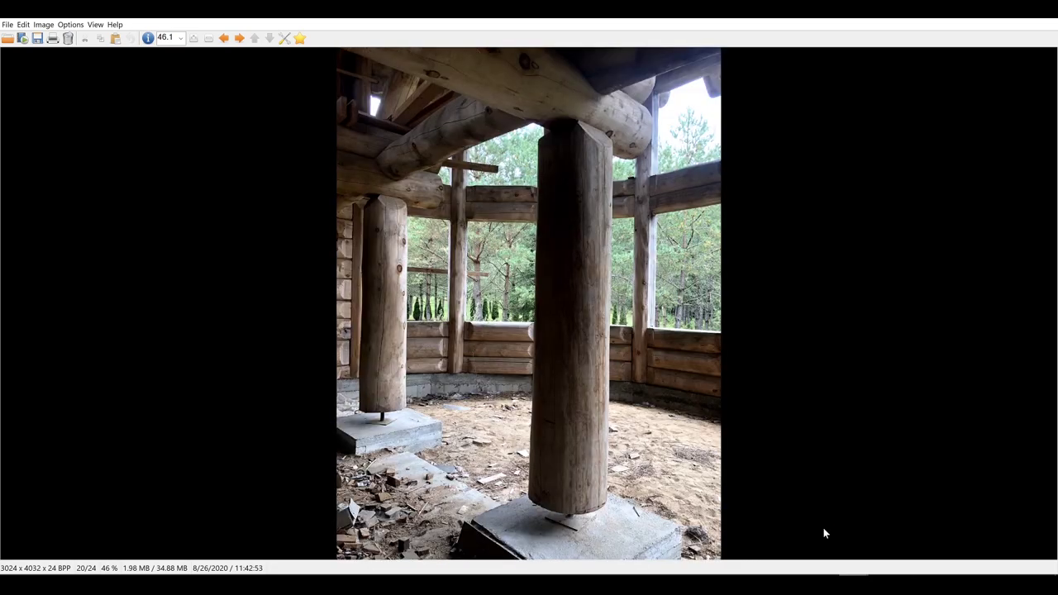
scroll(823, 529, "down", 3)
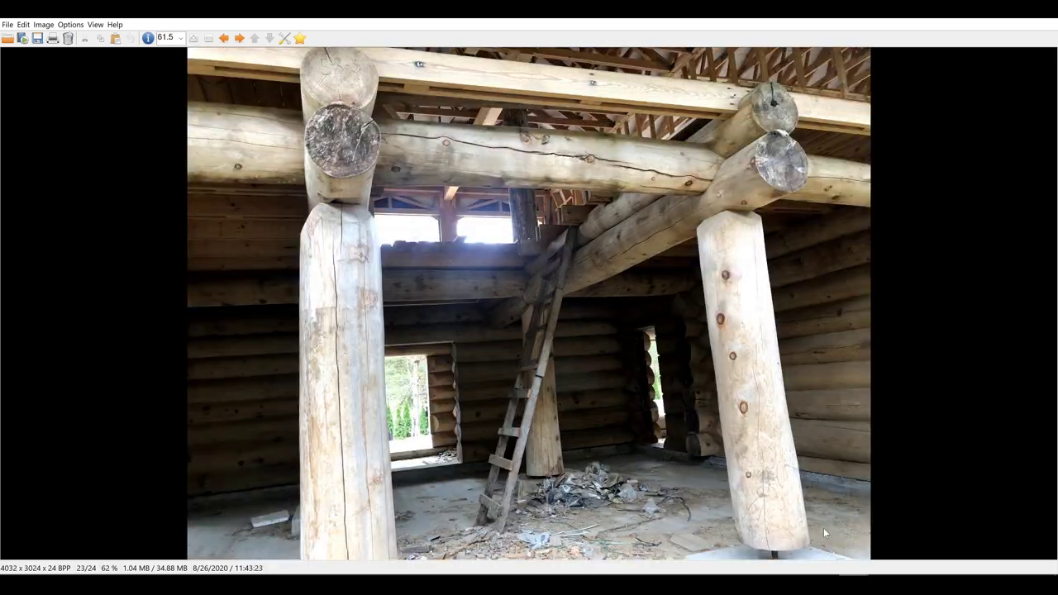
scroll(824, 533, "down", 1)
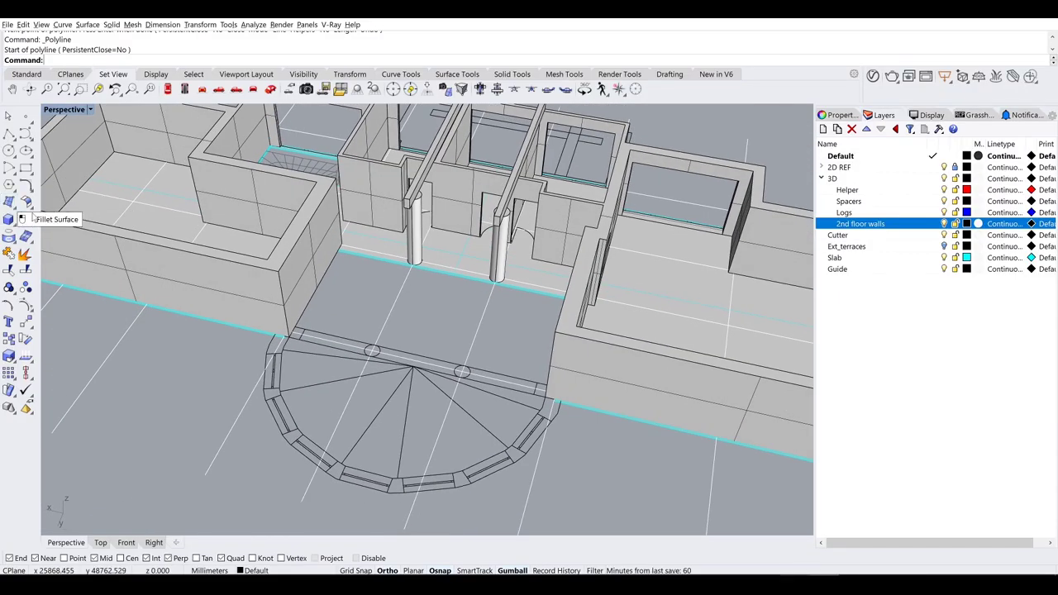
Step: Draw a vertical solid cylinder beside the half-round bay, 400 mm in diameter and about 4790 mm high
left_click(8, 219)
left_click(69, 239)
left_click(205, 475)
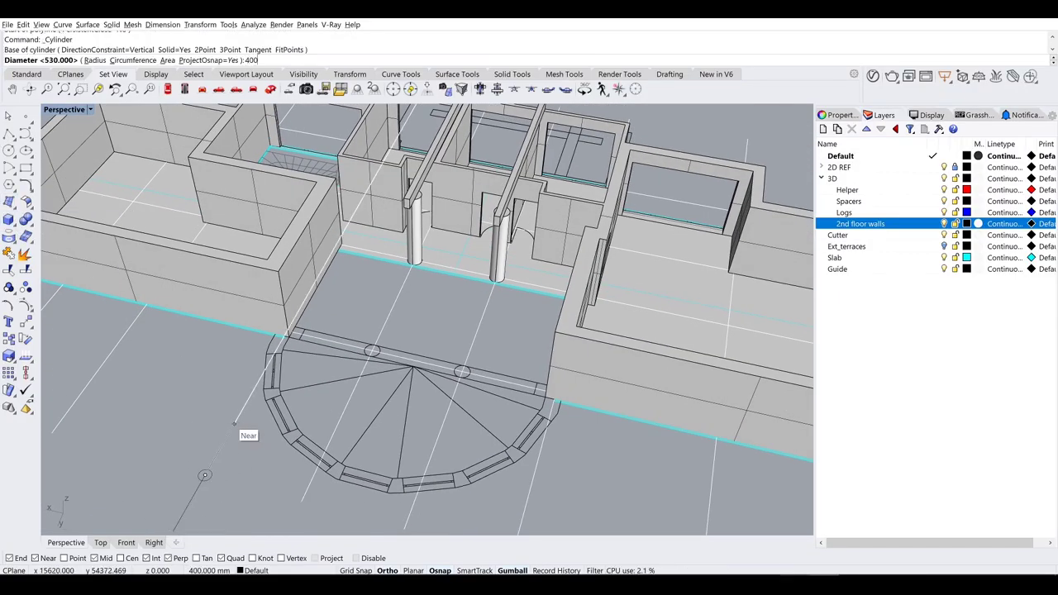
key("Return")
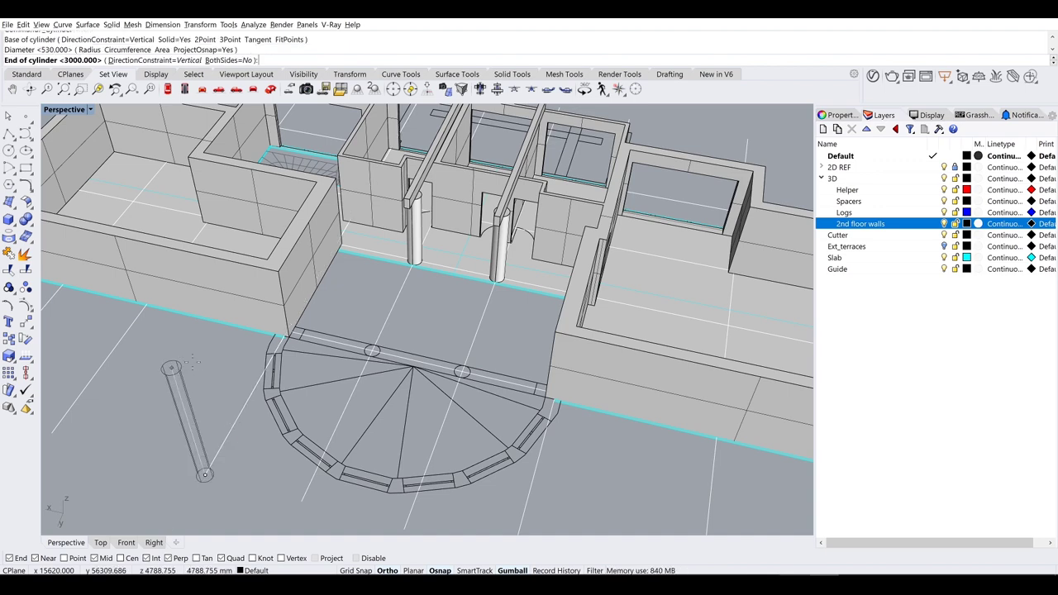
left_click(192, 362)
right_click_drag(192, 363, 317, 369)
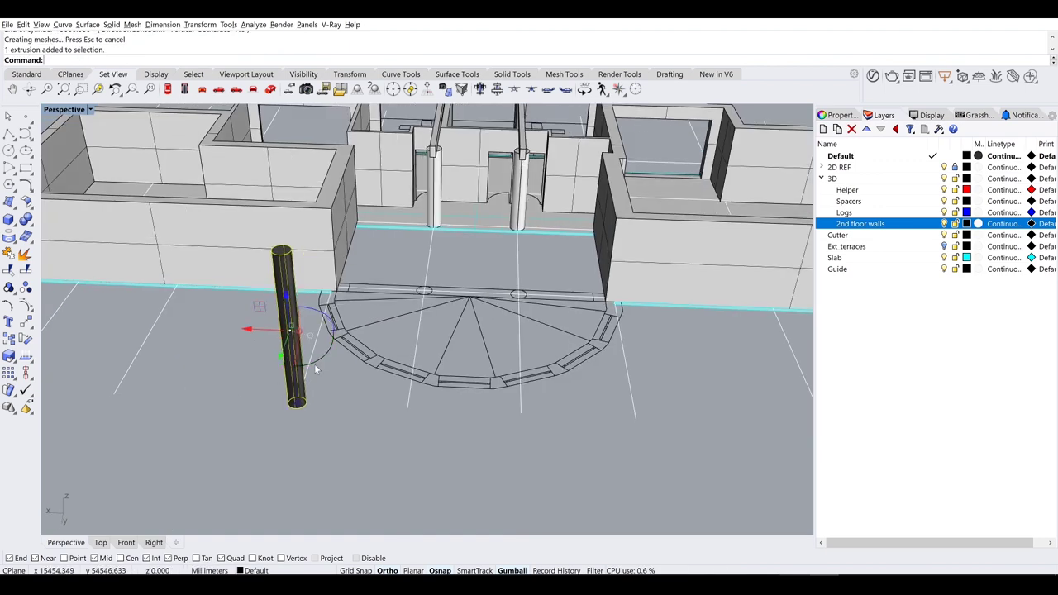
Step: Rotate the cylinder to lie horizontally and move its end to the wing's corner at the bay opening
left_click_drag(316, 369, 235, 360)
right_click_drag(235, 360, 220, 357)
type("move")
key("Return")
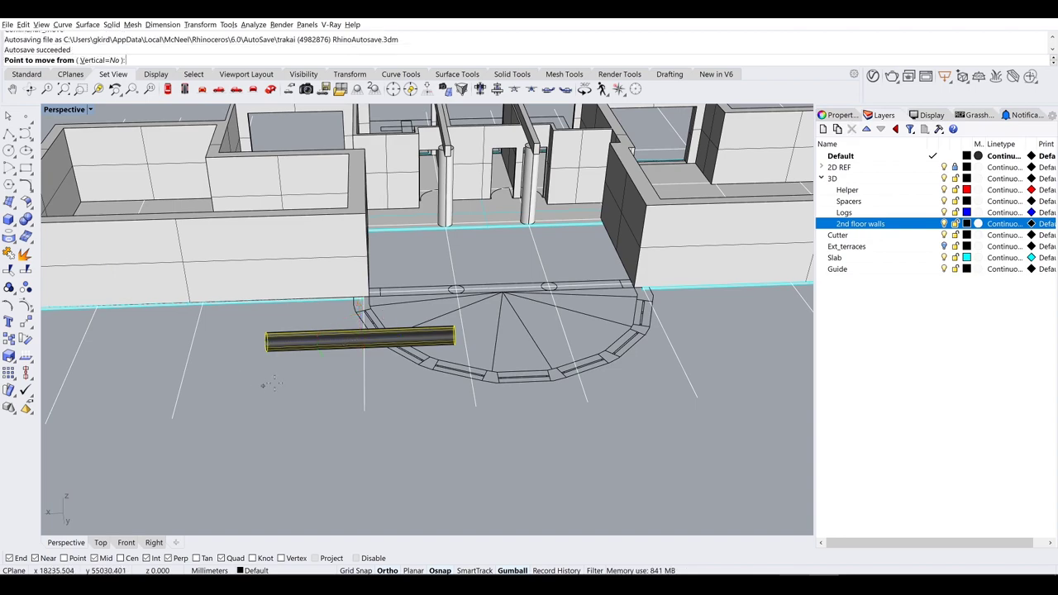
left_click(425, 470)
scroll(399, 397, "up", 6)
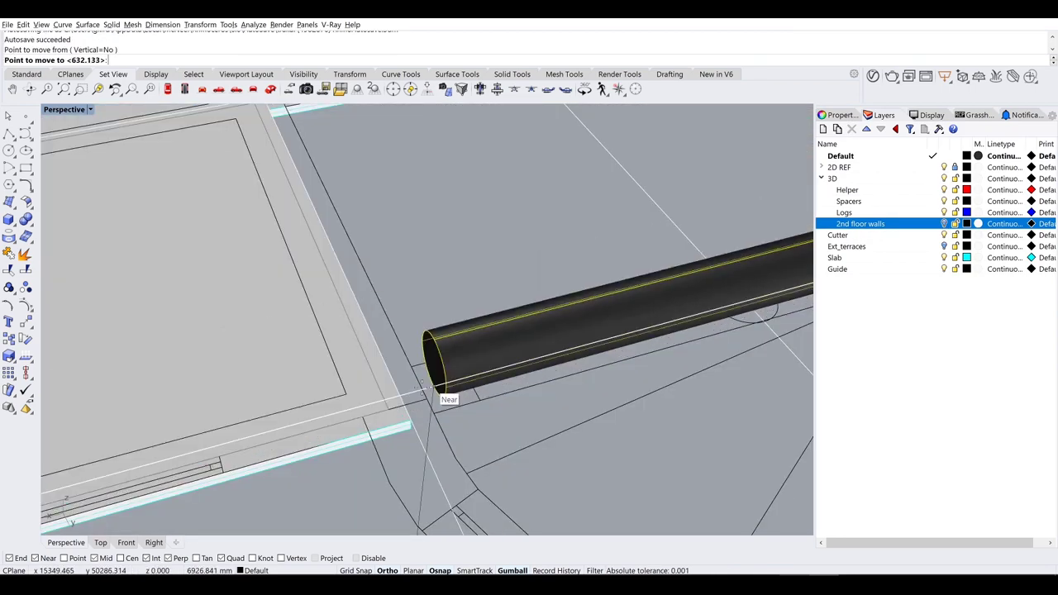
left_click(403, 402)
scroll(402, 402, "down", 6)
Step: Stretch the cylinder along its length with Scale1D to span the opening to the opposite wing's corner
type("scale1d")
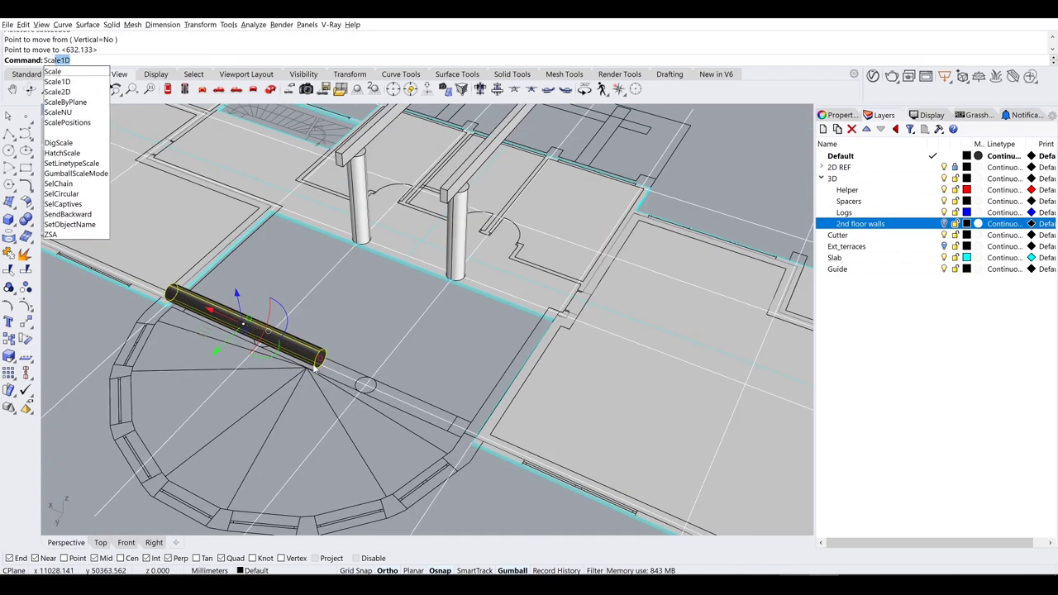
key("Return")
scroll(208, 287, "up", 5)
left_click(208, 288)
scroll(208, 288, "down", 5)
left_click(520, 438)
scroll(496, 347, "up", 5)
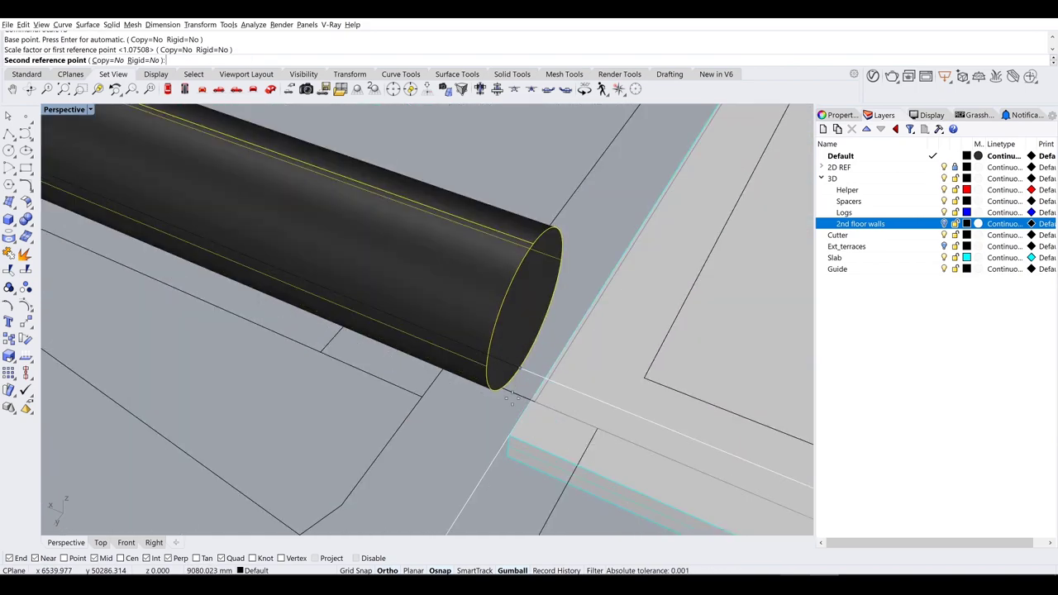
left_click(496, 348)
Step: Extend the log beam's ends slightly past the wing corners using its solid edit points
scroll(496, 371, "down", 5)
scroll(408, 328, "up", 5)
scroll(408, 328, "up", 3)
left_click(536, 297, "ctrl+shift")
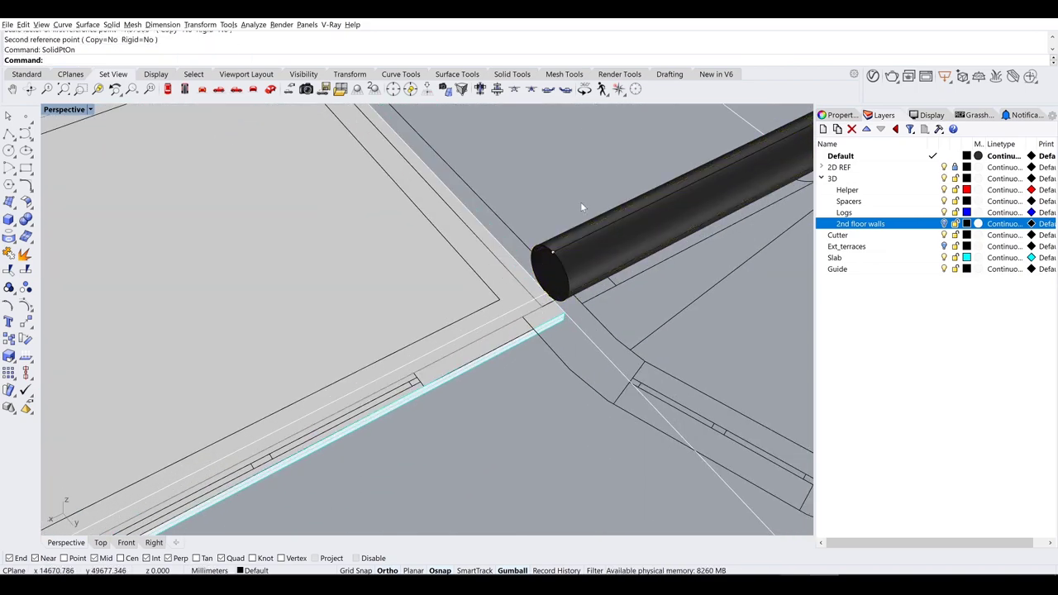
scroll(554, 312, "down", 6)
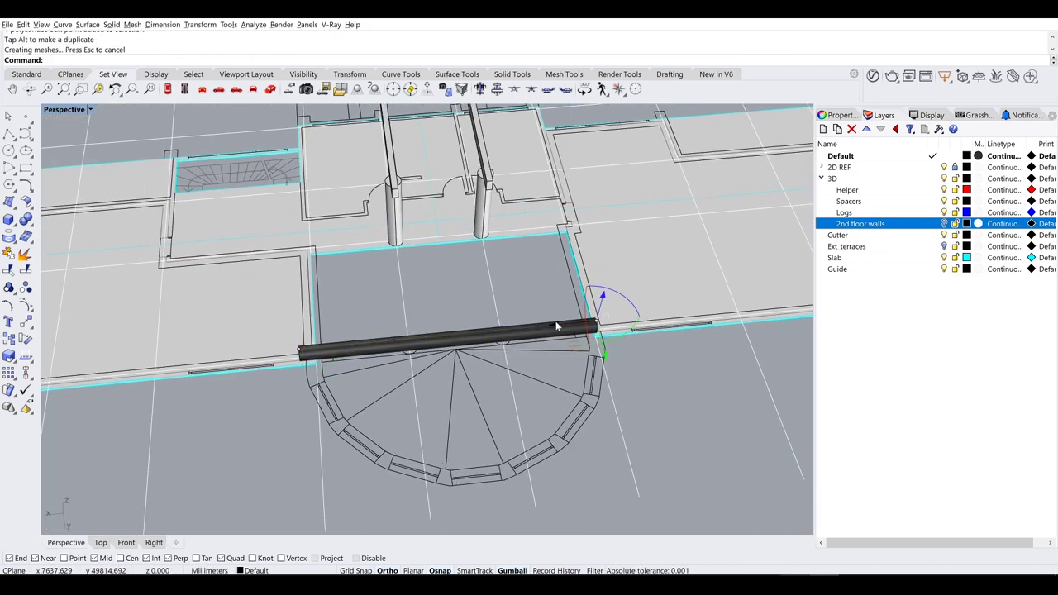
Step: Undo the last change and raise the log beam to the top of the wing walls
key("ctrl+z")
left_click(557, 327)
key("Escape")
left_click(562, 331)
scroll(562, 330, "up", 3)
right_click_drag(563, 330, 562, 487)
scroll(553, 321, "down", 4)
scroll(561, 487, "down", 2)
key("Escape")
Step: Turn on the 2nd floor walls and Ext_terraces layers and select the entire second-floor model
left_click(944, 224)
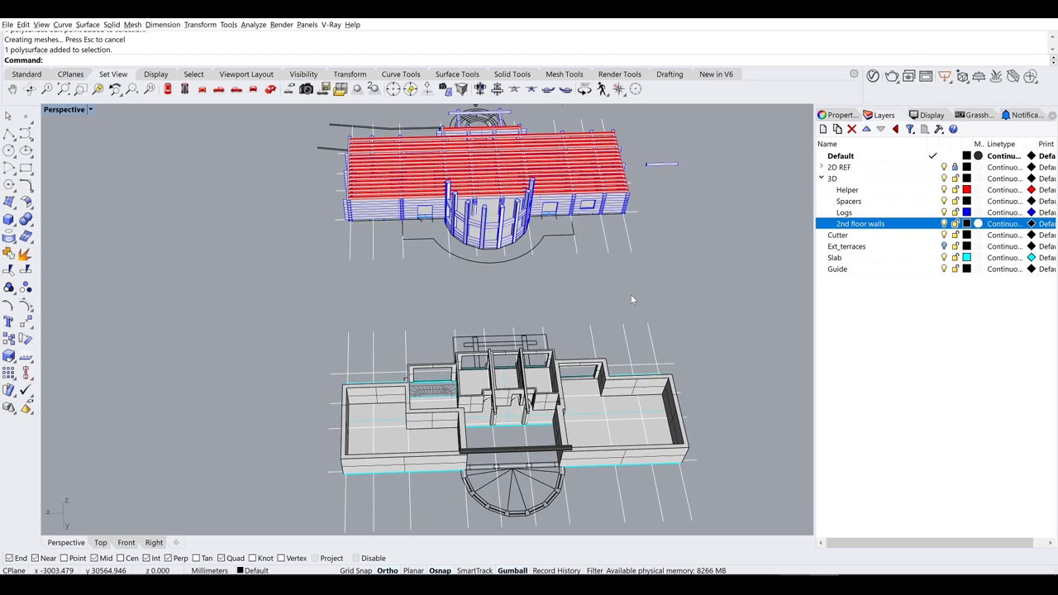
left_click(942, 247)
right_click_drag(605, 256, 663, 194)
left_click_drag(648, 346, 166, 236)
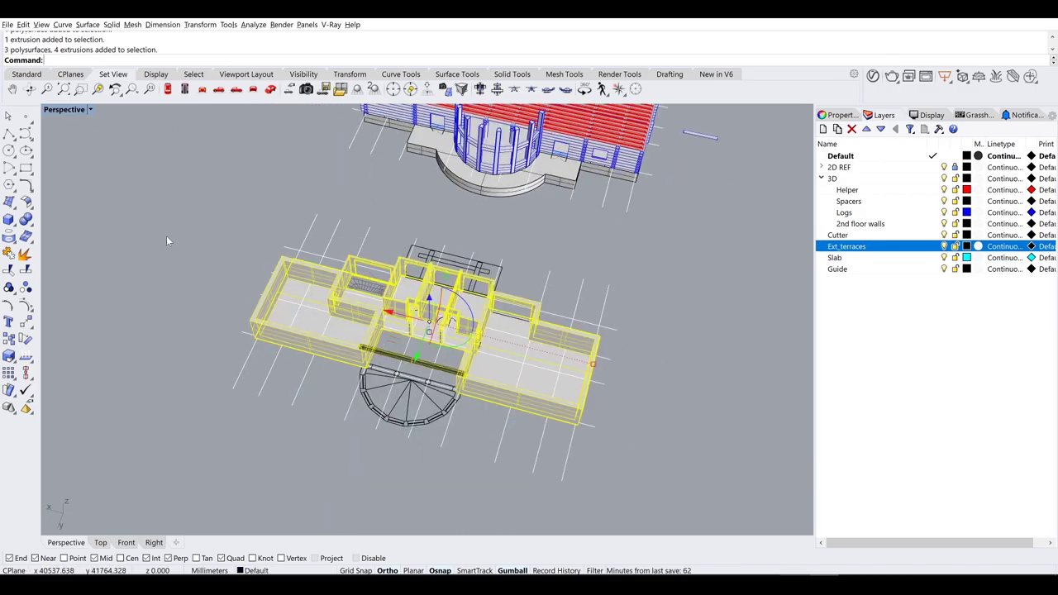
right_click_drag(166, 235, 521, 314)
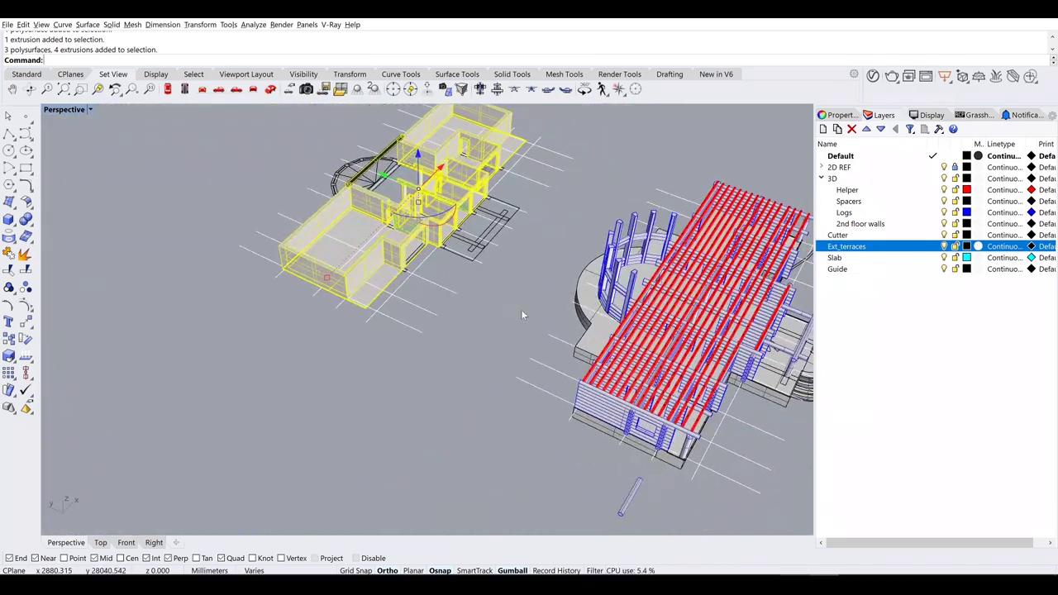
Step: Try to move the selected second floor onto the first-floor building at its terrace corner
left_click(422, 331)
scroll(762, 494, "up", 6)
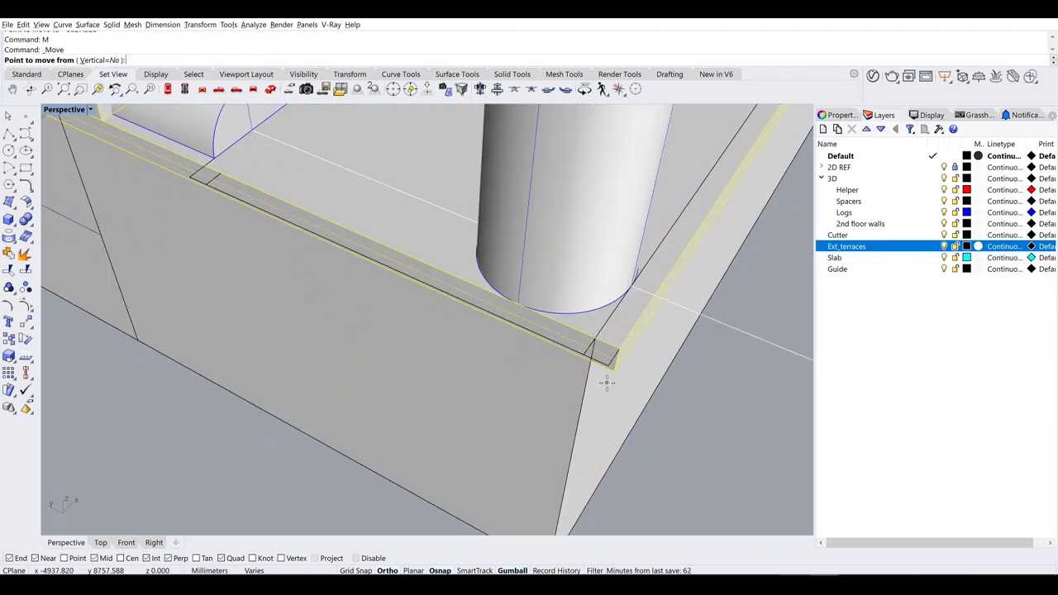
scroll(614, 378, "down", 5)
scroll(626, 323, "up", 5)
key("ctrl+z")
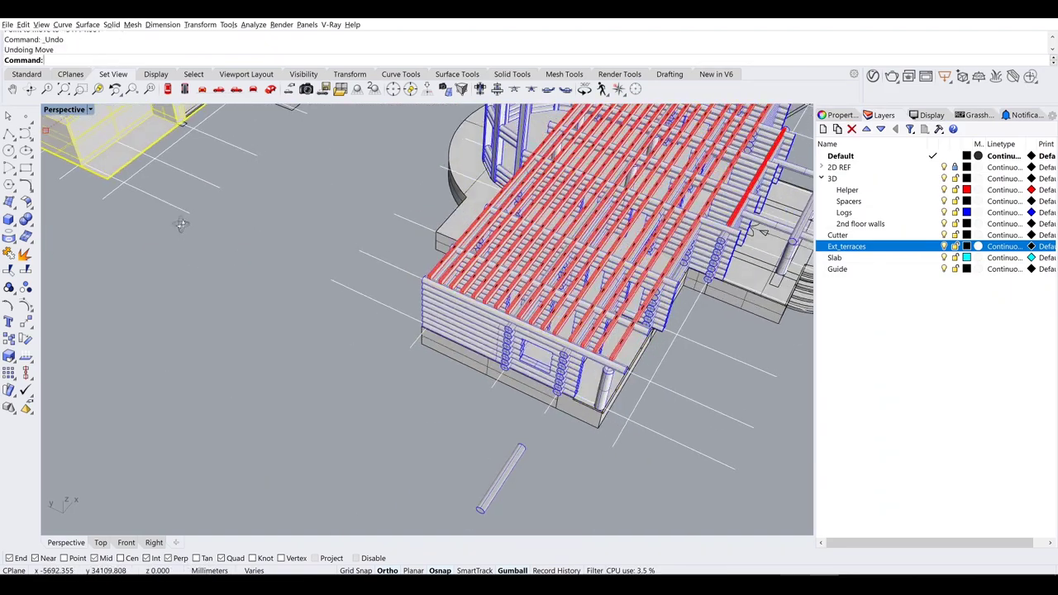
Step: Move the second floor from its outer corner to the matching corner of the first-floor building
type("M")
key("Return")
left_click(120, 193)
left_click(619, 529)
scroll(619, 529, "down", 3)
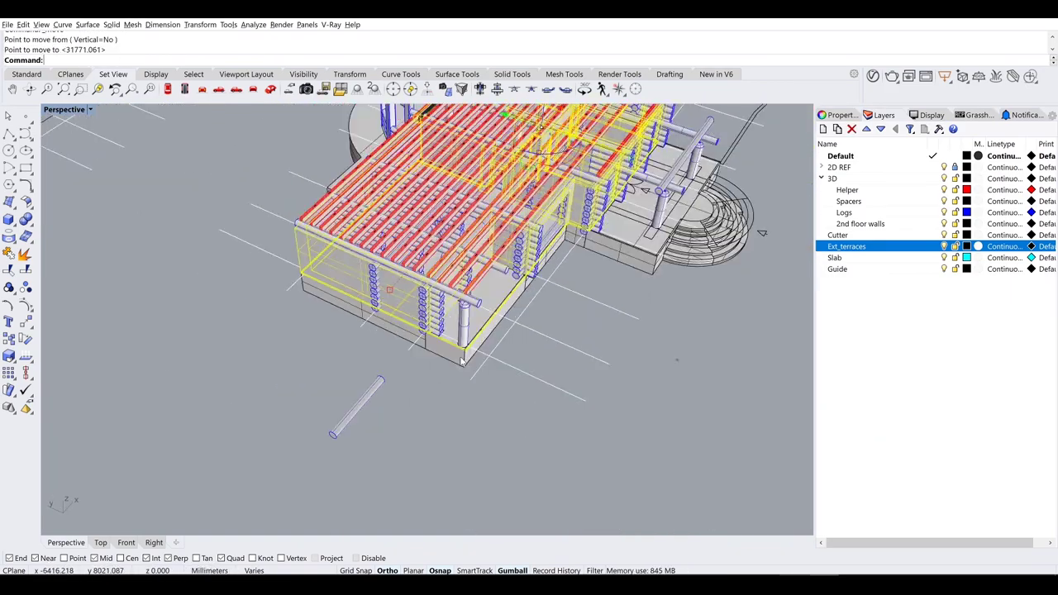
Step: Raise the second floor vertically by 3700 mm onto the log walls
scroll(485, 354, "up", 6)
left_click(545, 355)
scroll(545, 356, "down", 3)
scroll(579, 267, "up", 6)
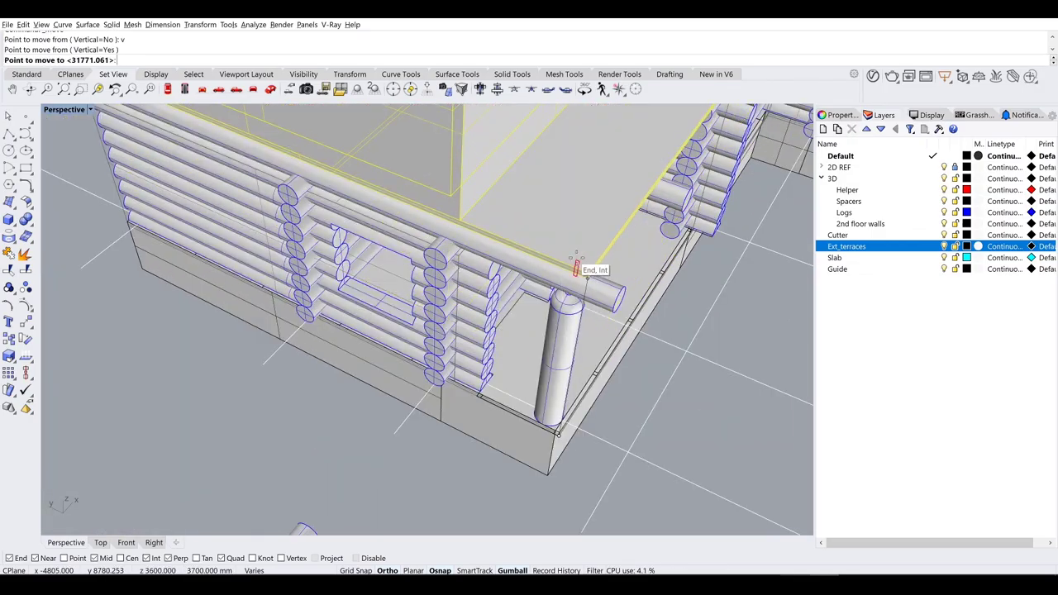
left_click(591, 283)
Step: Hide the Ext_terraces and Slab layers around the open hall and bay
scroll(591, 282, "down", 3)
right_click_drag(591, 283, 296, 363)
scroll(404, 399, "up", 6)
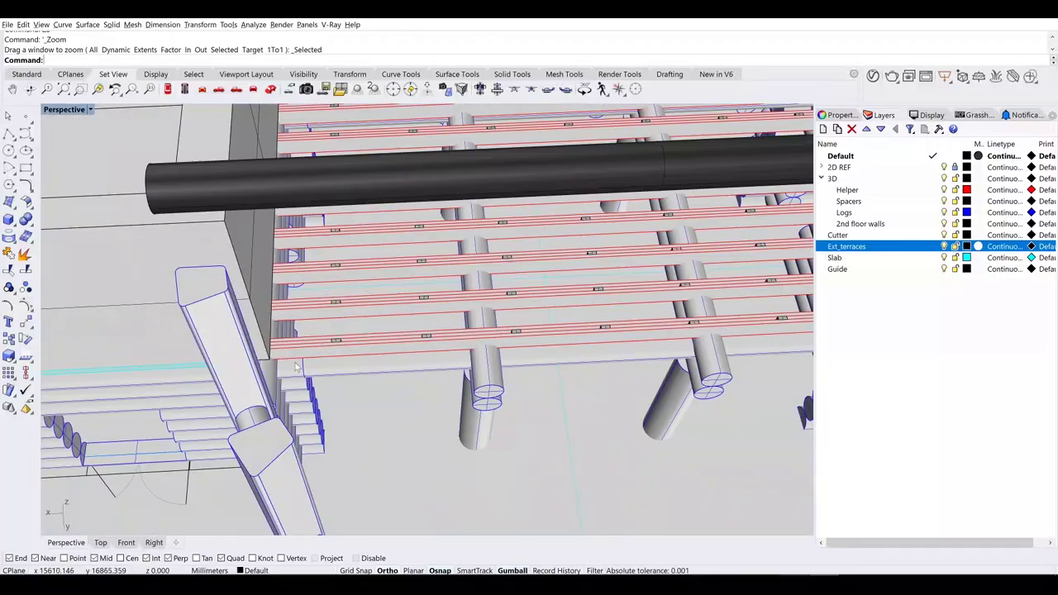
left_click(6, 255)
scroll(280, 316, "up", 3)
right_click_drag(280, 317, 347, 305)
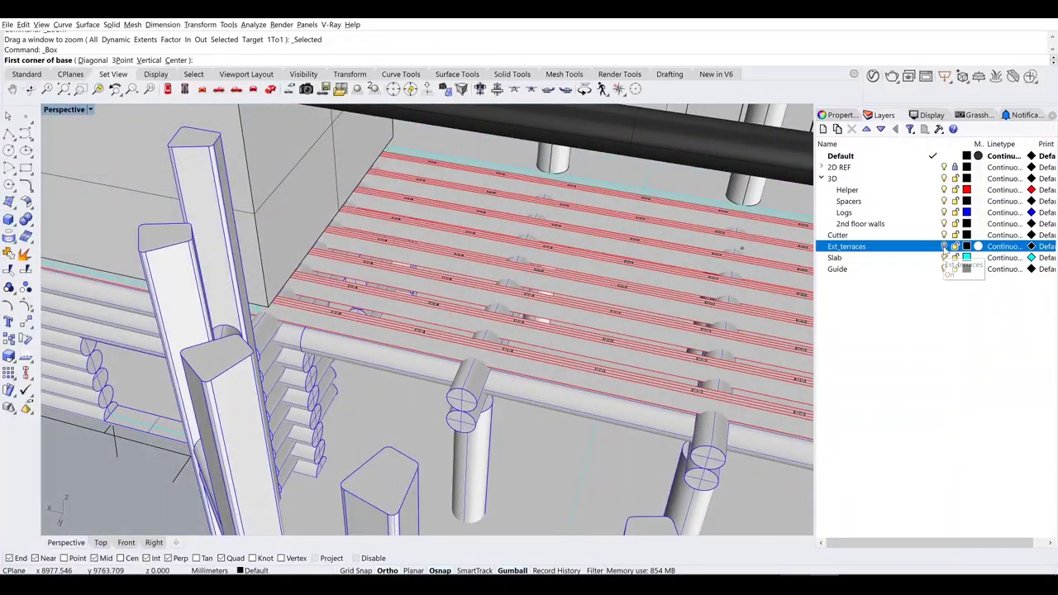
left_click(947, 258)
Step: Draw a tall box covering the open hall between the wings and the half-round log bay
left_click(342, 380)
scroll(342, 380, "down", 5)
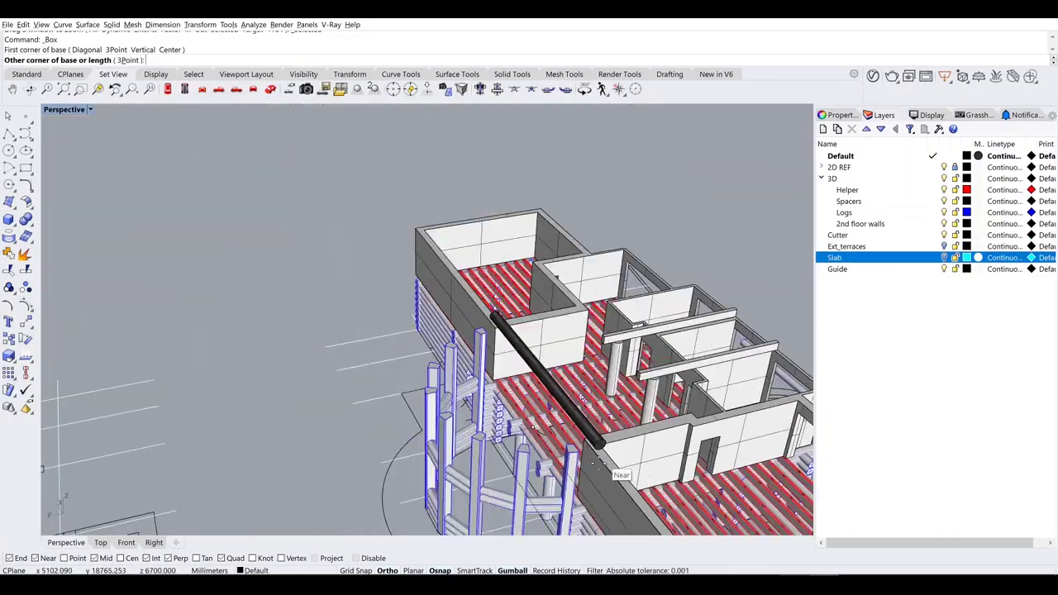
scroll(585, 345, "up", 5)
left_click(584, 345)
scroll(584, 346, "down", 5)
right_click_drag(584, 346, 383, 221)
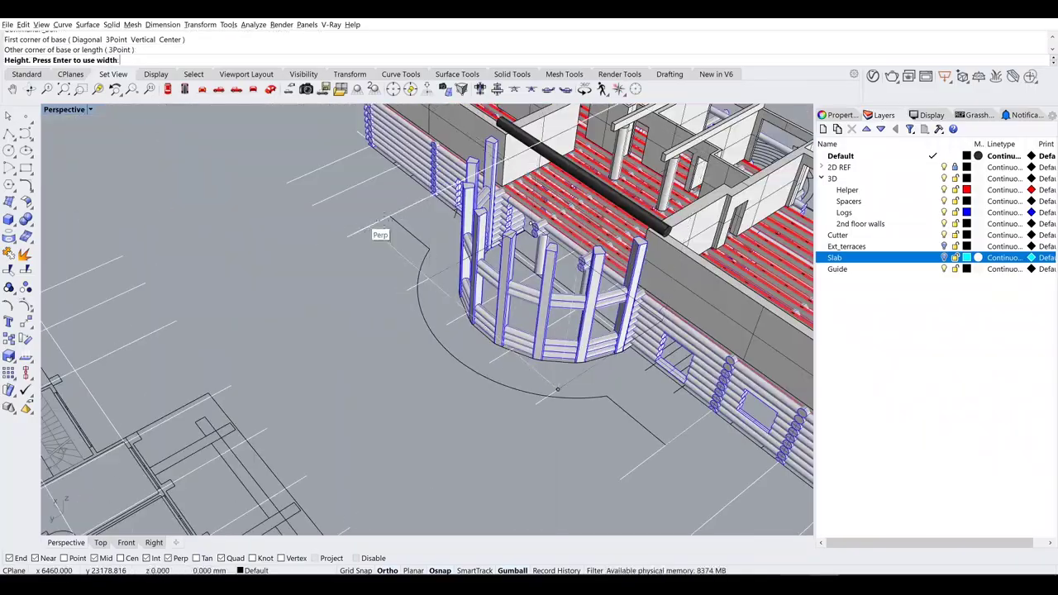
left_click(442, 312)
left_click(443, 312)
right_click_drag(443, 312, 391, 296)
Step: Move the box along the slab edge to align it with the inner corner of the slab opening
type("m")
key("Return")
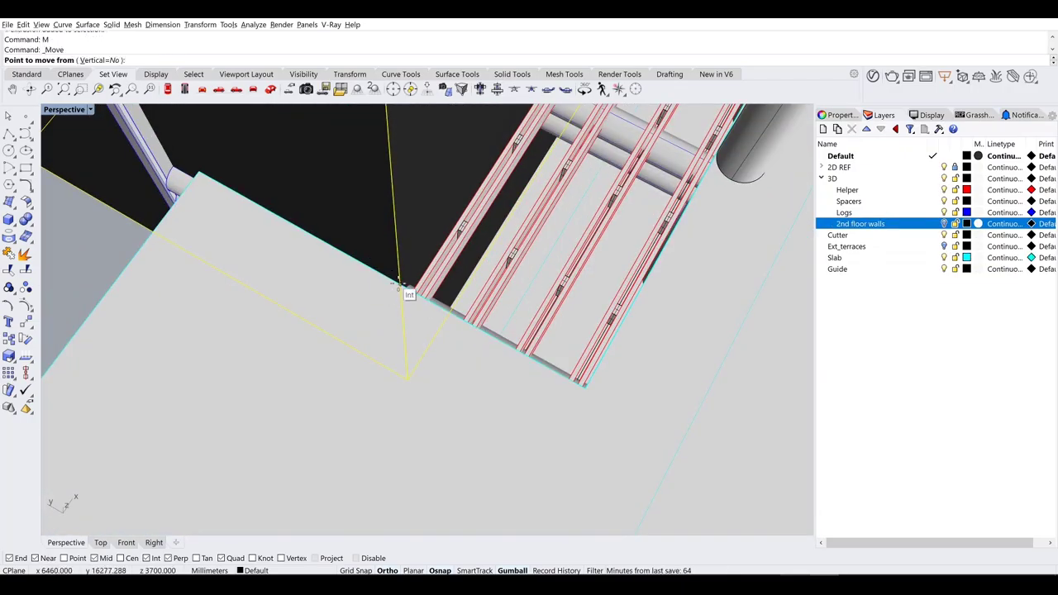
left_click(399, 287)
left_click(598, 402)
scroll(491, 353, "down", 5)
right_click_drag(491, 354, 414, 331)
scroll(414, 331, "up", 3)
Step: Set the perspective viewport to wireframe display
left_click(62, 110)
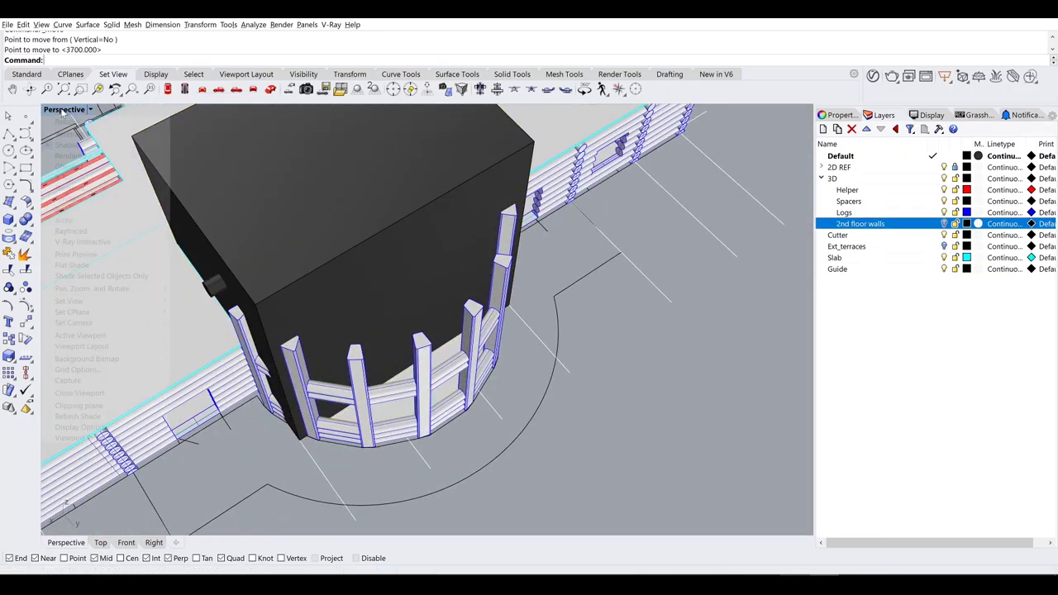
left_click(66, 122)
scroll(344, 220, "up", 5)
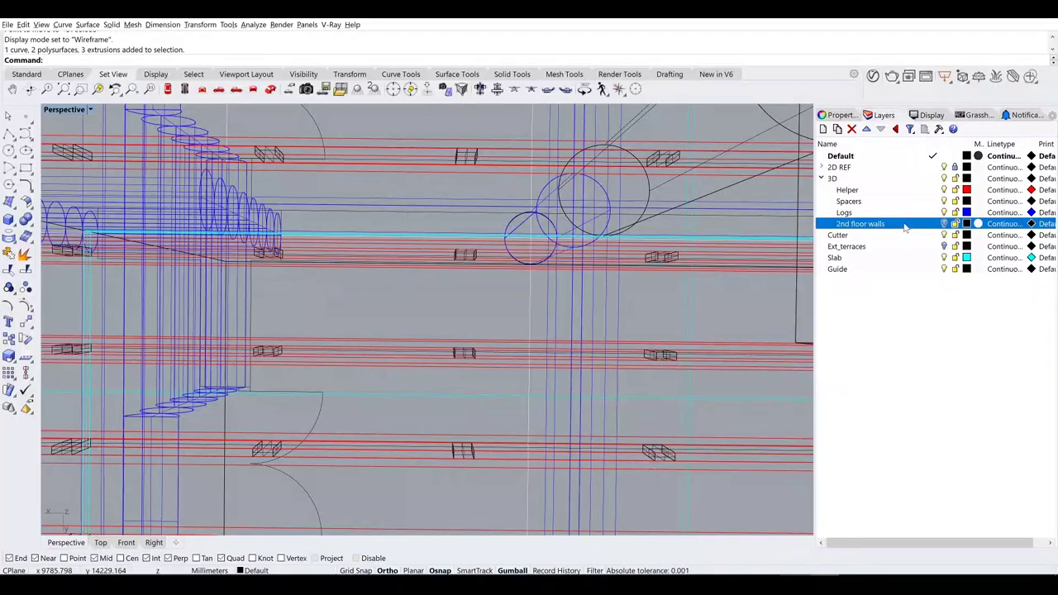
Step: Select the Helper layer's joists, subtract the box from them with BooleanDifference, and restore shaded display
right_click(885, 190)
left_click(918, 248)
scroll(367, 264, "down", 5)
mouse_move(367, 263)
right_mouse_down()
mouse_move(430, 331)
mouse_move(501, 378)
mouse_move(496, 389)
mouse_move(463, 364)
right_mouse_up()
type("booleandifference")
key("Return")
left_click(536, 408)
key("Return")
key("ctrl+alt+s")
Step: Delete the leftover joist piece inside the open hall's floor opening
scroll(335, 347, "up", 5)
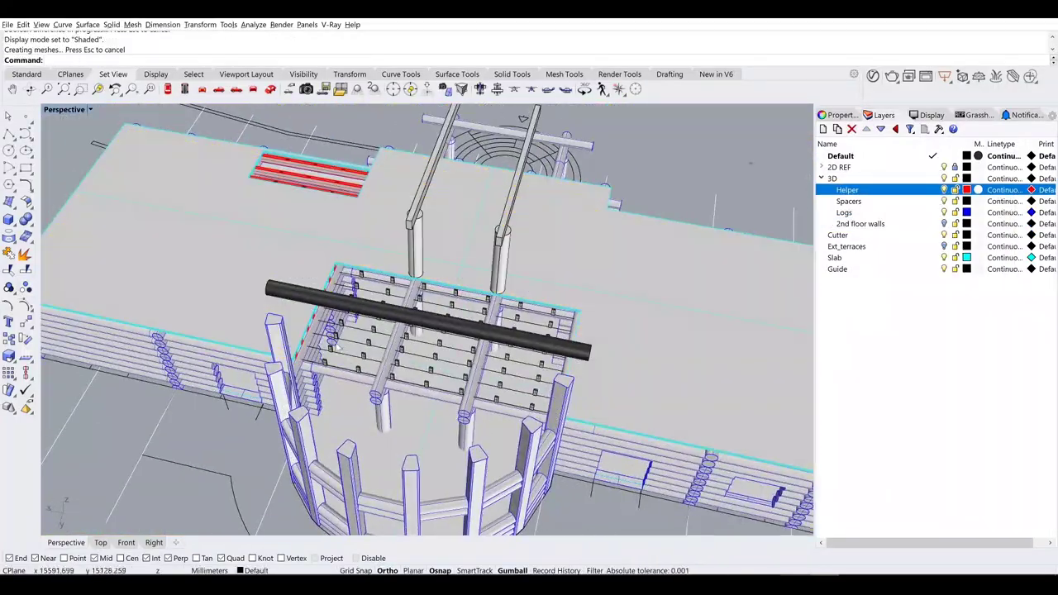
scroll(334, 347, "up", 3)
left_click(376, 248)
key("Delete")
Step: Select the objects on the Guide layer and delete the guide lines across the hall's floor opening
scroll(376, 251, "up", 2)
right_click(864, 268)
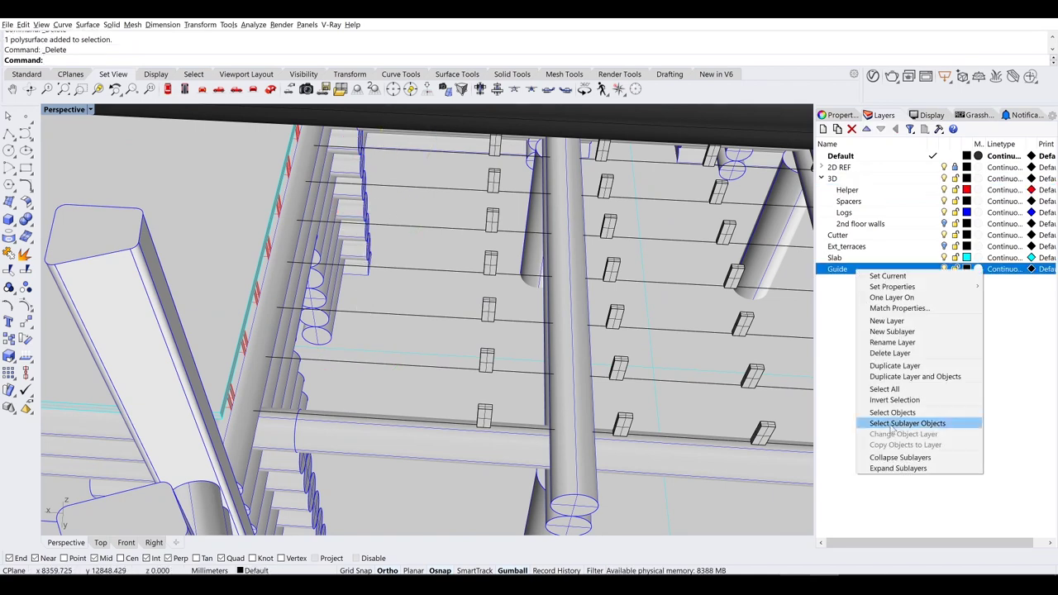
left_click(918, 420)
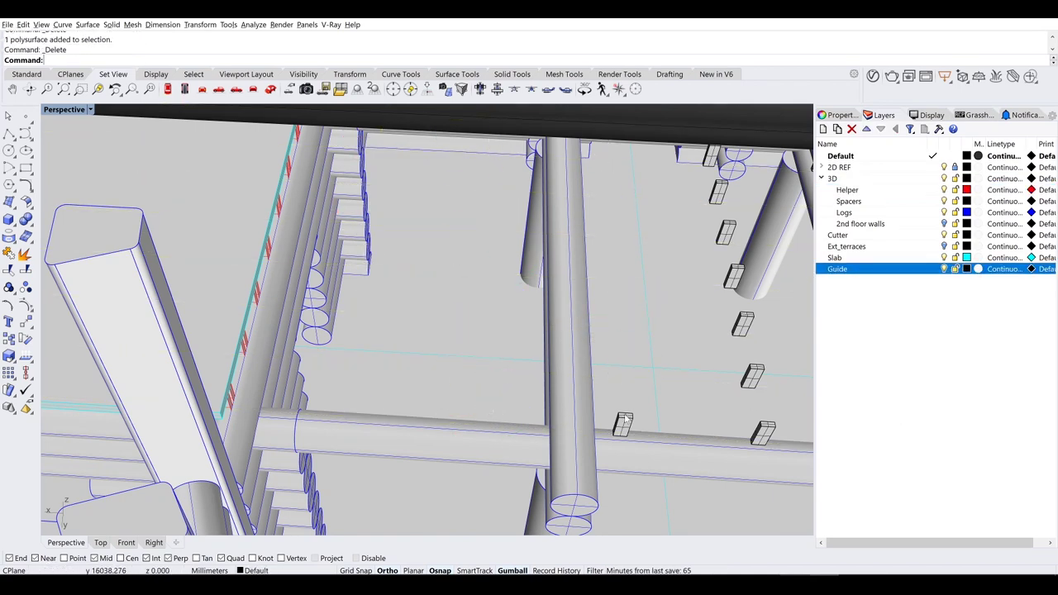
Step: In the top view with wireframe display, delete the remaining spacer blocks inside the open hall's floor opening
scroll(625, 422, "down", 5)
double_click(65, 109)
double_click(51, 110)
scroll(273, 273, "down", 2)
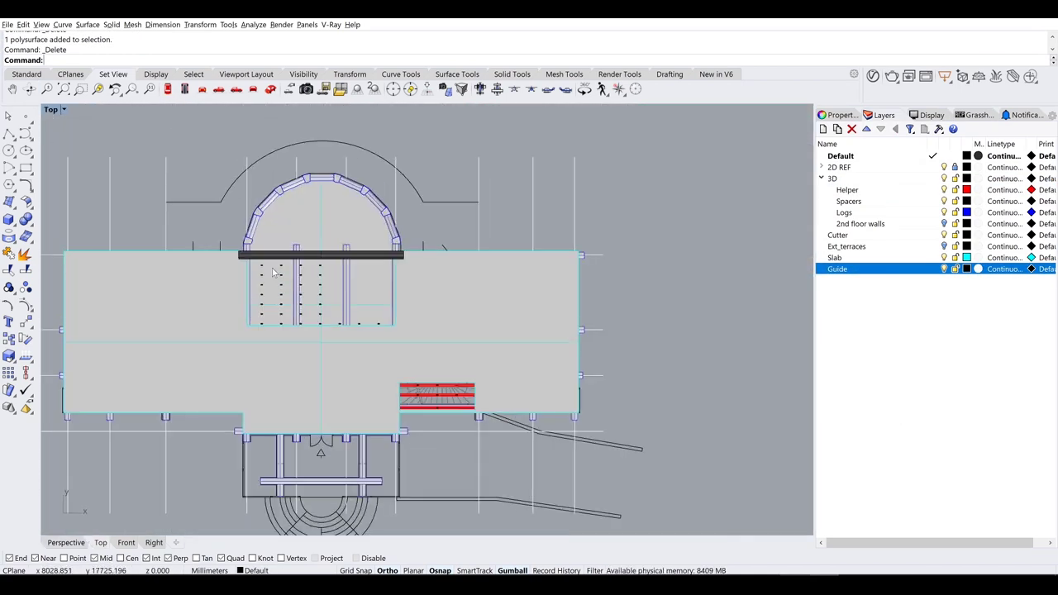
scroll(274, 273, "up", 3)
left_click(51, 110)
left_click(75, 130)
left_click_drag(324, 405, 324, 406)
key("Delete")
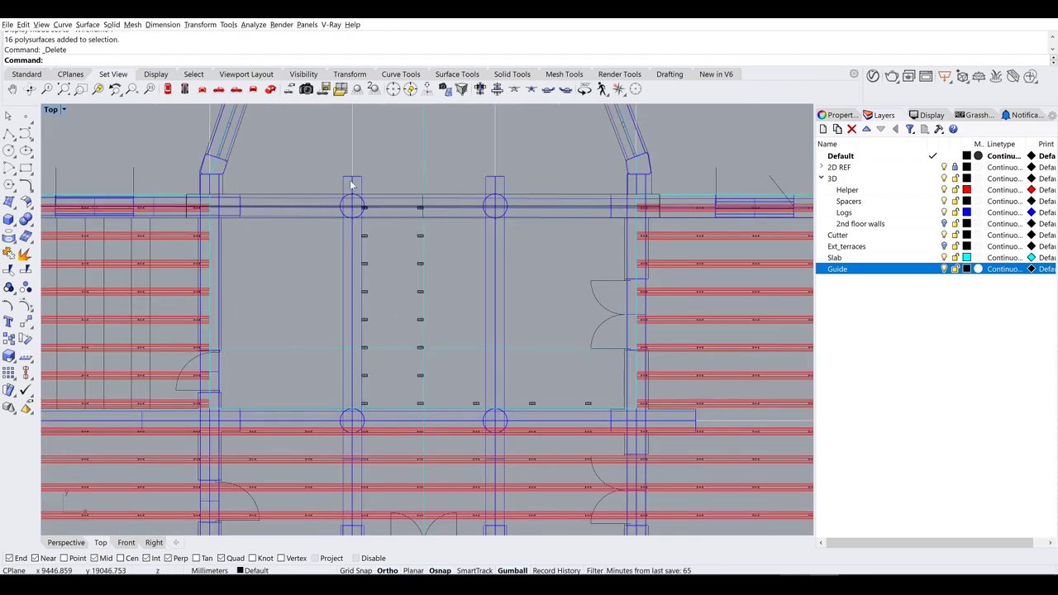
left_click_drag(357, 157, 477, 411)
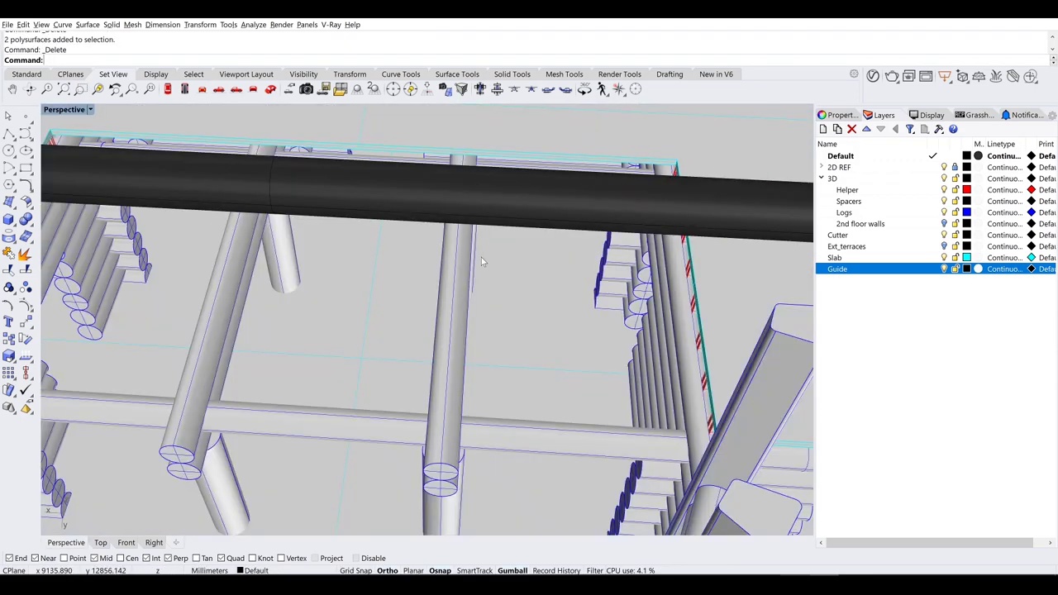
Step: Reassign the long horizontal log spanning the hall opening to the Logs layer and save the file
scroll(482, 258, "down", 5)
left_click(430, 237)
right_click(844, 212)
left_click(926, 364)
mouse_move(497, 389)
right_mouse_down()
mouse_move(613, 423)
mouse_move(547, 341)
right_mouse_up()
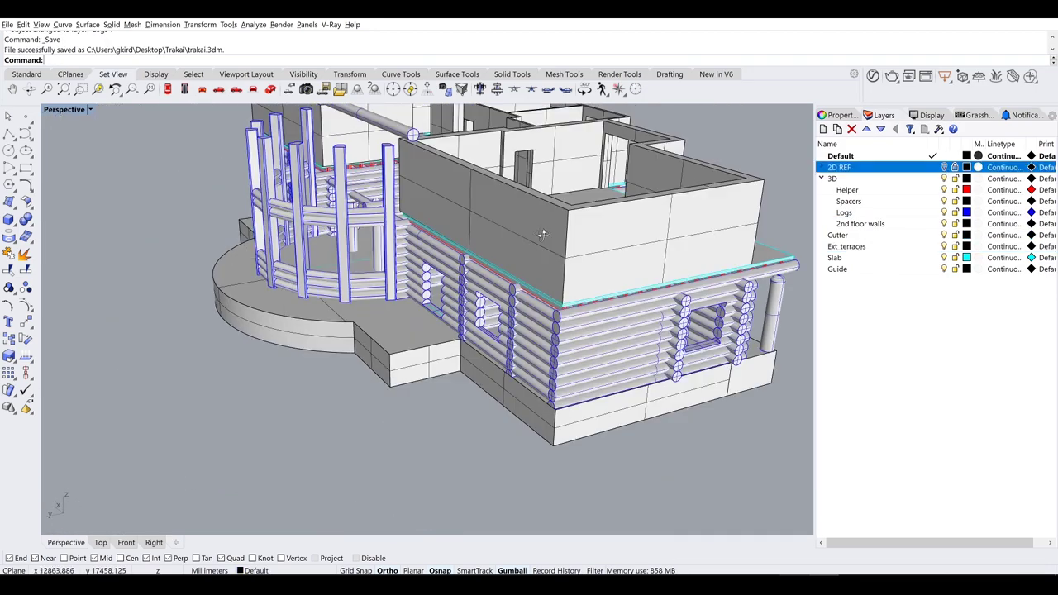
Step: Set the perspective viewport to Arctic display and place a horizontal clipping plane beside the house
scroll(601, 321, "down", 5)
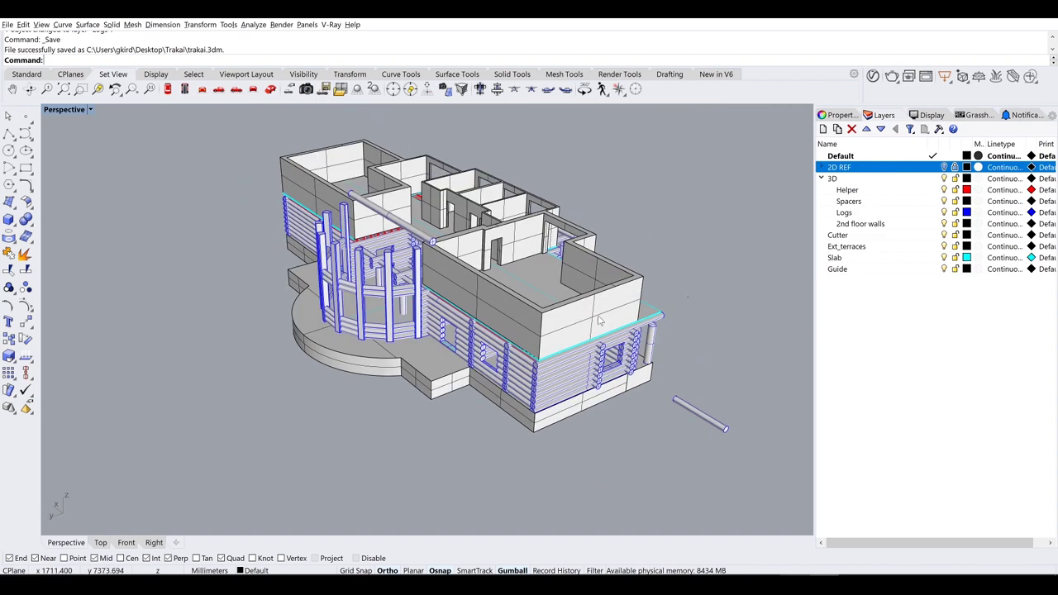
left_click(54, 111)
left_click(81, 216)
right_click_drag(80, 216, 165, 273)
type("ClippingPlane")
key("Return")
left_click(388, 388)
left_click(487, 448)
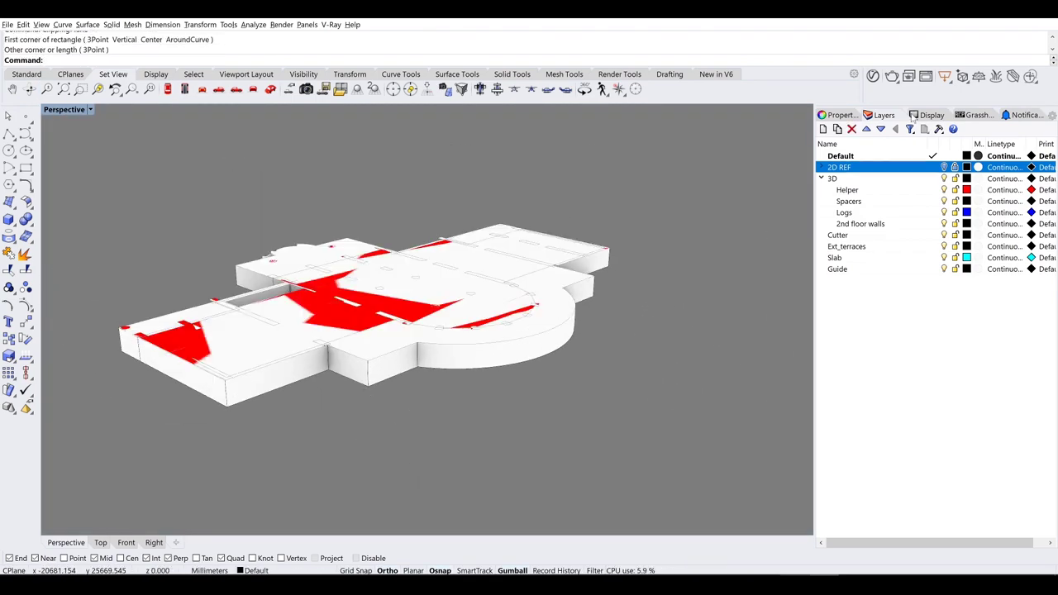
Step: Rotate the clipping plane upright and slide it through the house to view a section
left_click(914, 118)
left_click(426, 454)
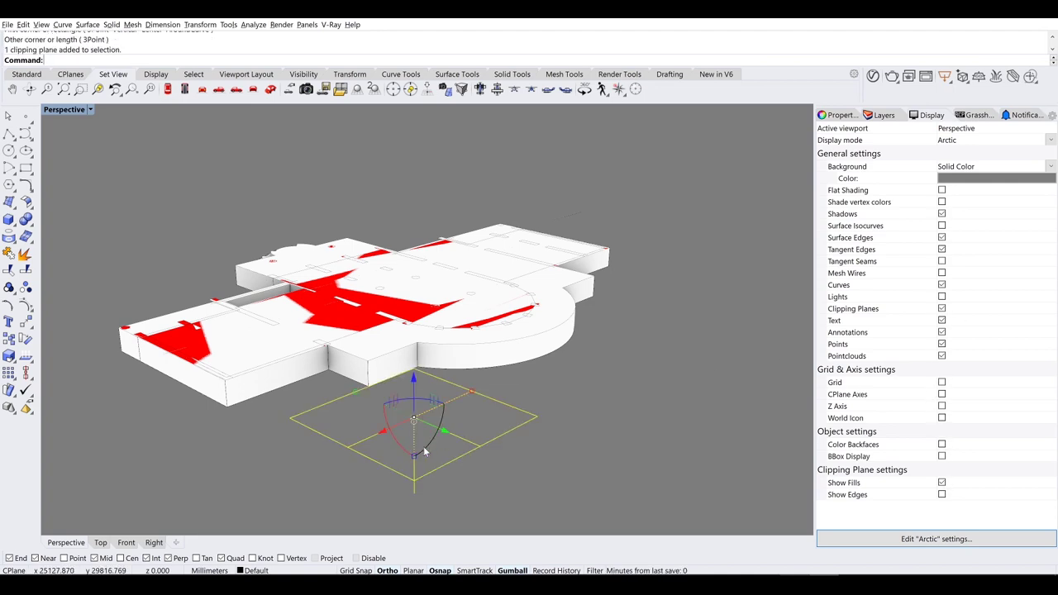
left_click_drag(426, 454, 581, 378)
right_click_drag(581, 378, 440, 420)
scroll(440, 421, "up", 5)
mouse_move(441, 420)
left_mouse_down()
mouse_move(728, 389)
mouse_move(440, 439)
left_mouse_up()
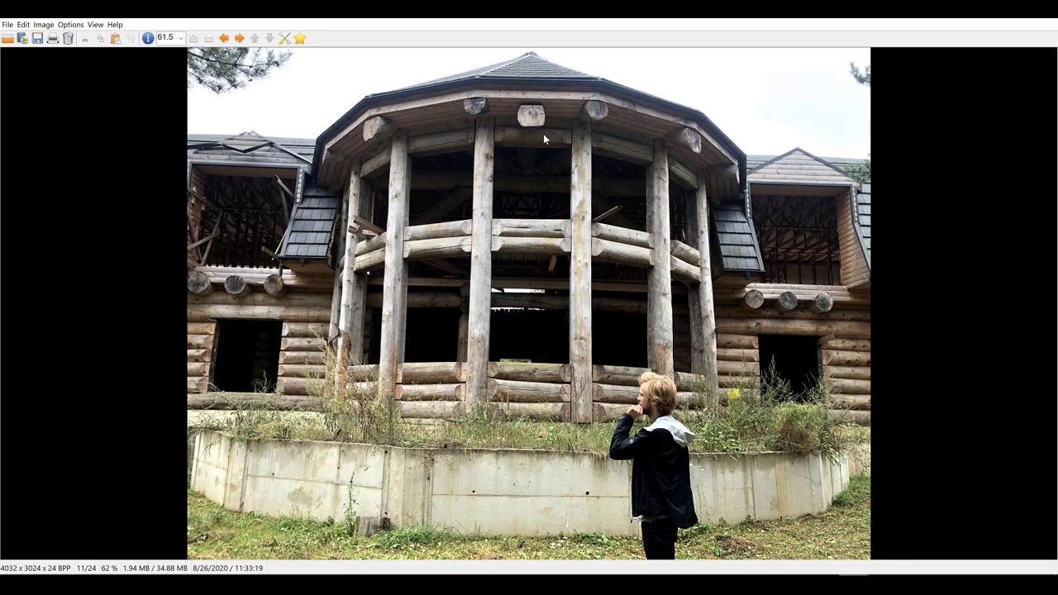
Step: Move the top control points of the curved bay's posts vertically, using the site photo as reference
mouse_move(822, 584)
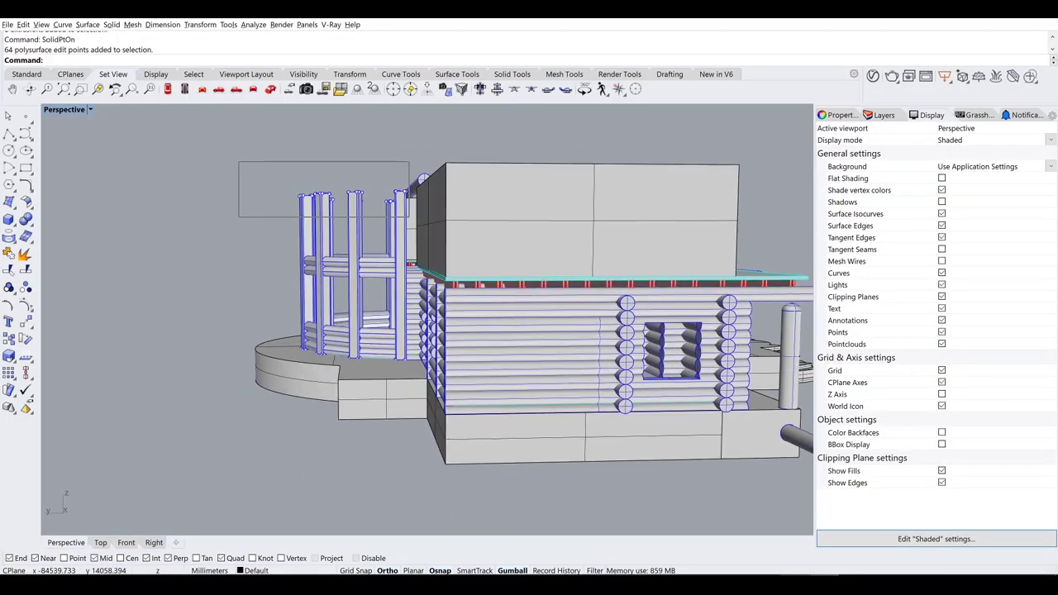
left_click(416, 232)
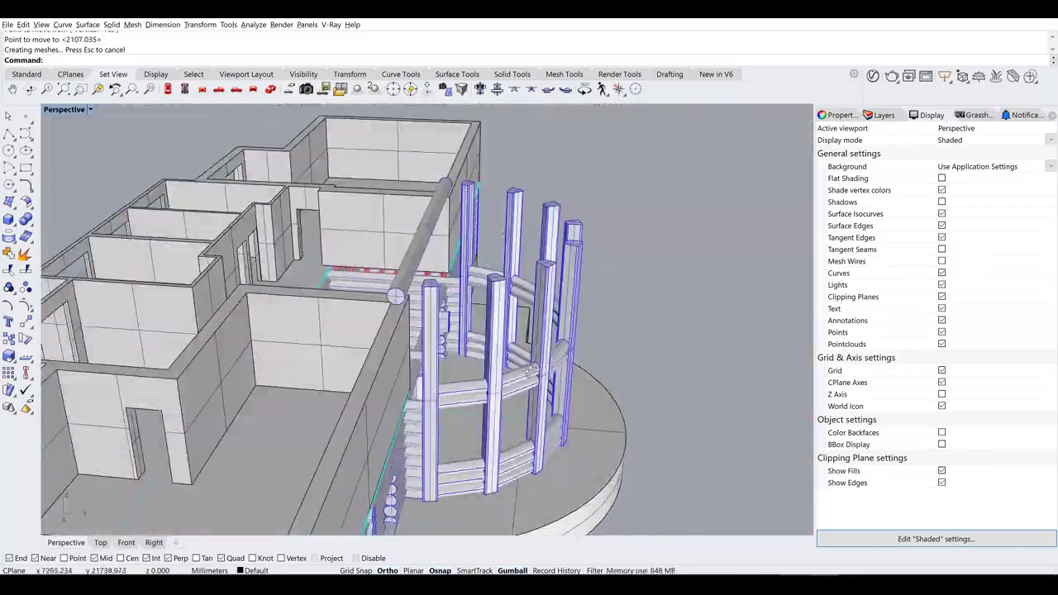
Step: Draw a box over the second-floor wall along one side of the hall and subtract it from the walls with BooleanDifference
left_click(323, 261)
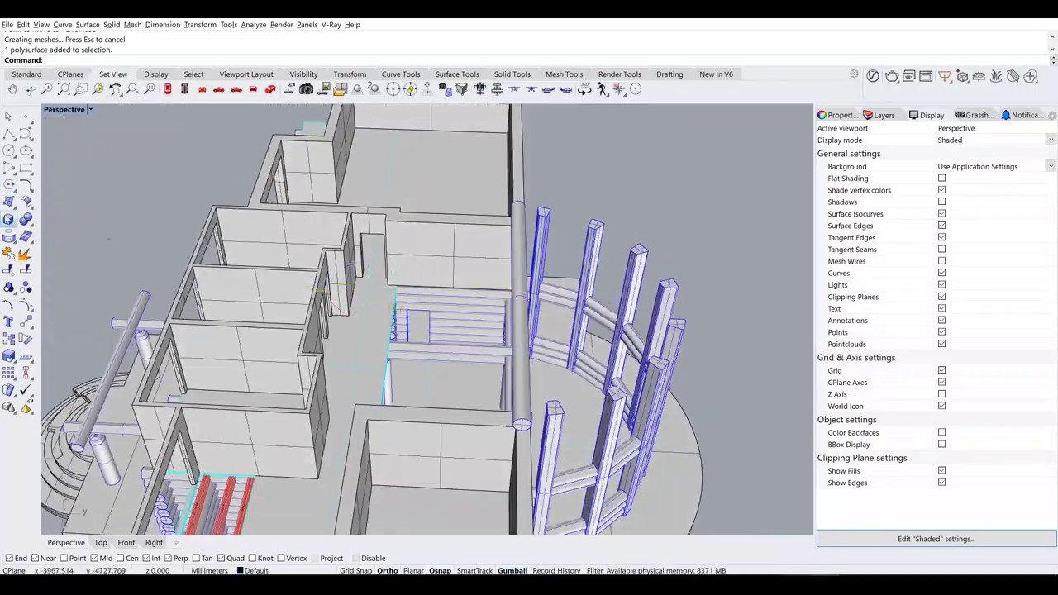
left_click(366, 298)
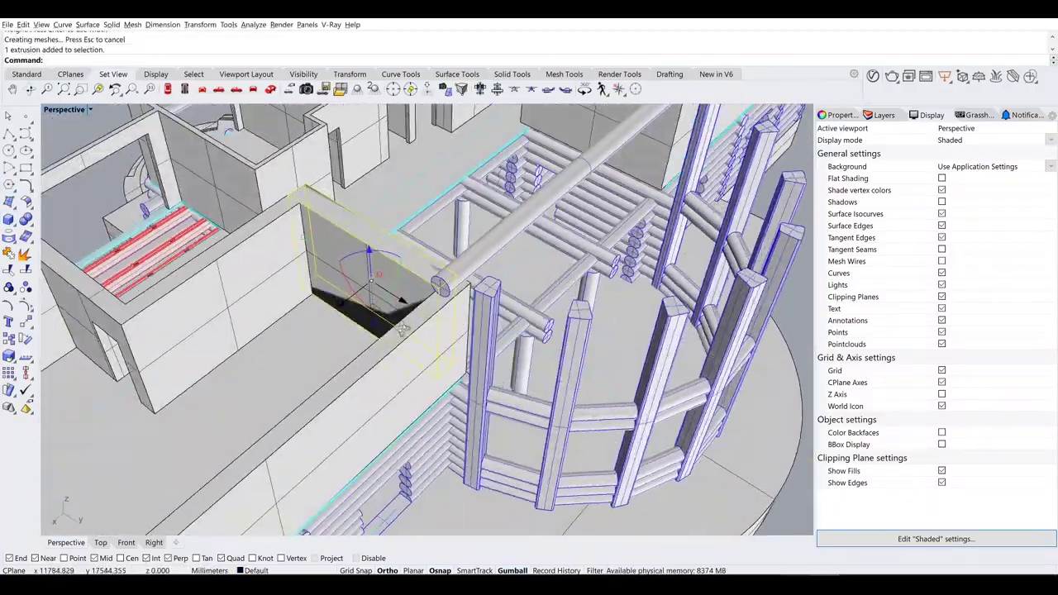
left_click(431, 312)
left_click(246, 311, "shift")
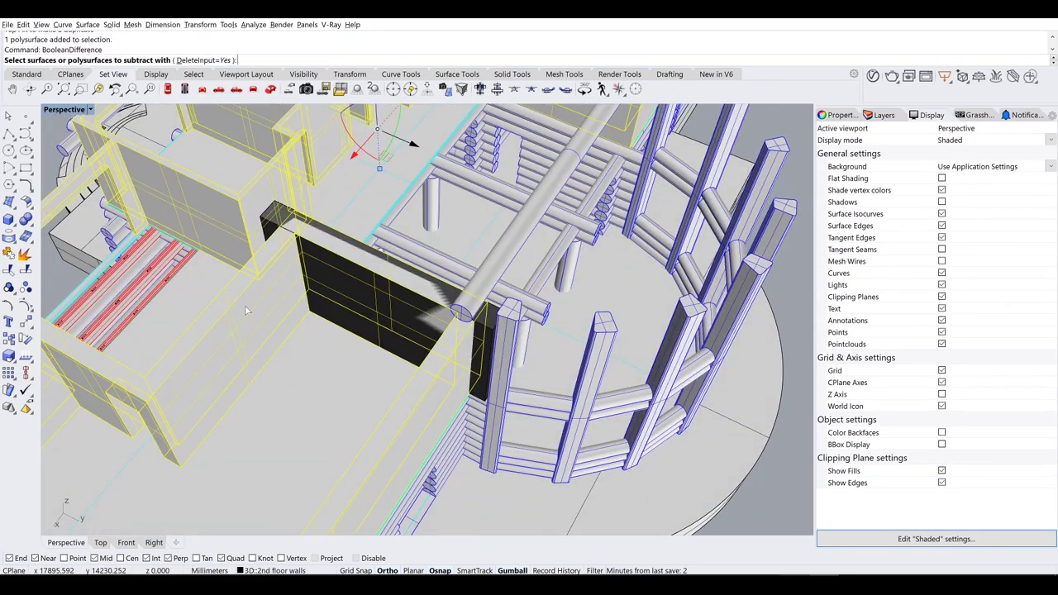
key("Return")
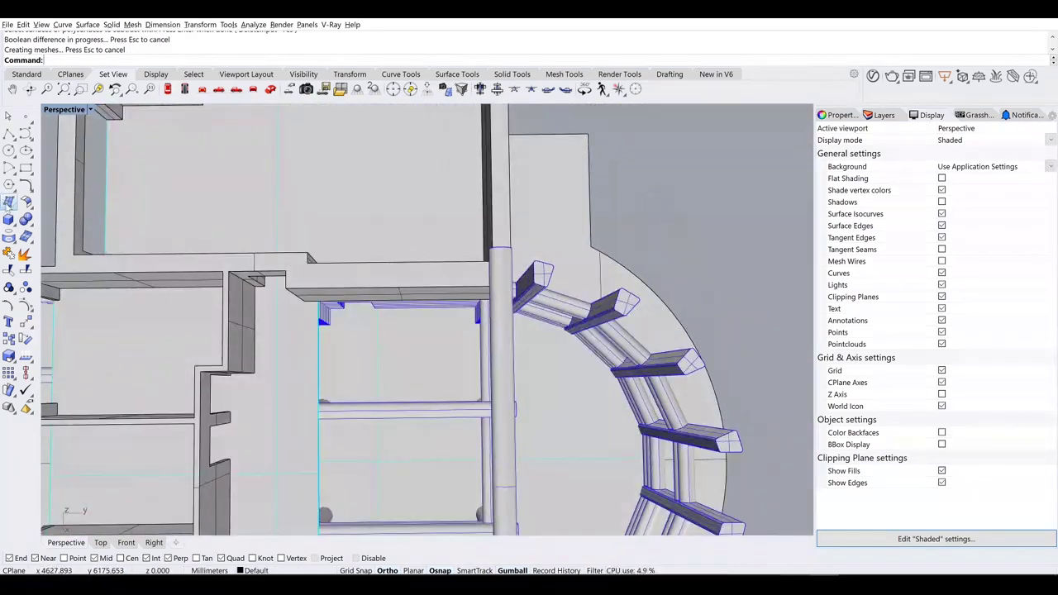
Step: Draw a box over the second-floor wall along the opposite side of the hall
left_click(8, 209)
left_click(308, 329)
left_click(577, 265)
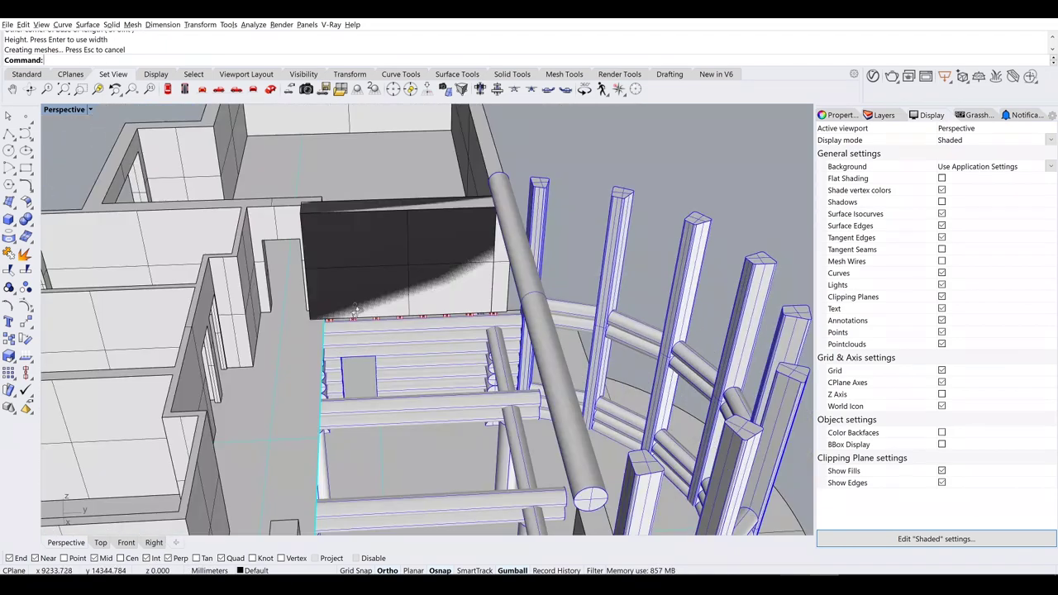
Step: Lengthen the box with Scale1D past the outer wall and subtract it from the second-floor walls with BooleanDifference
left_click(491, 273)
left_click(502, 296)
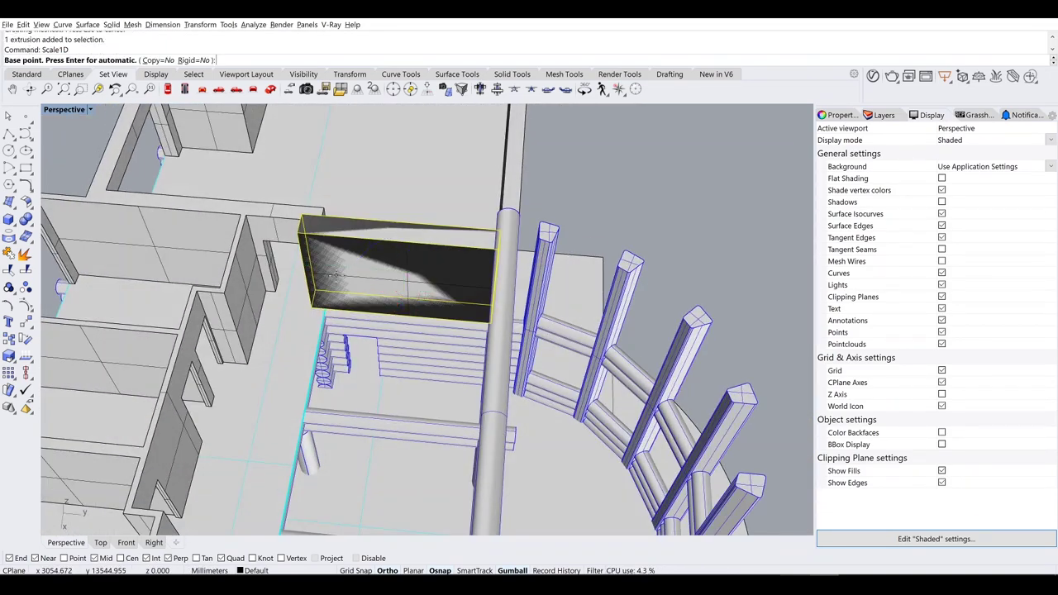
left_click(475, 254)
left_click(535, 240)
left_click(516, 178)
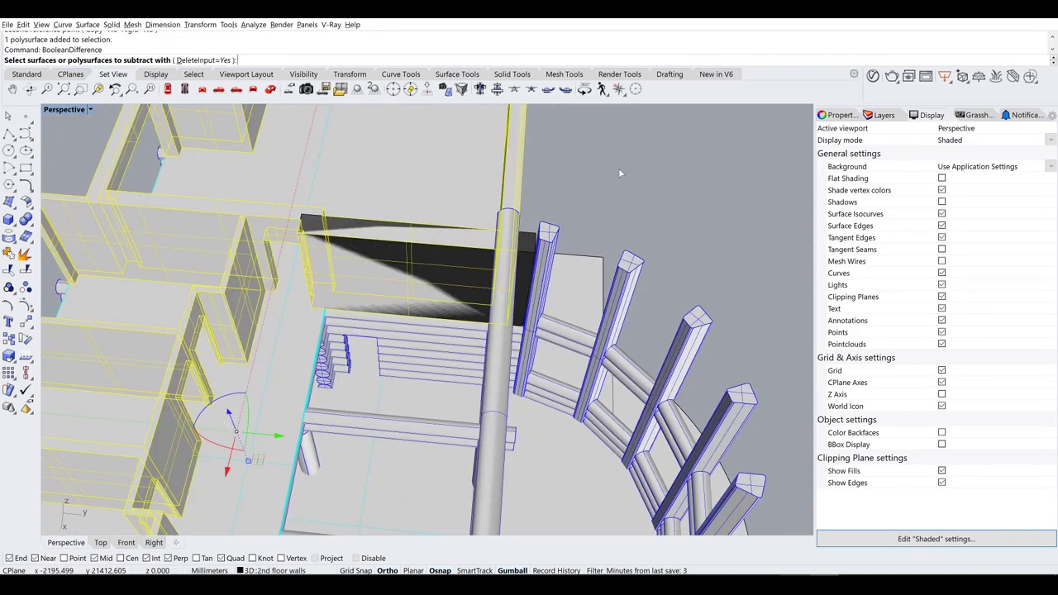
key("Return")
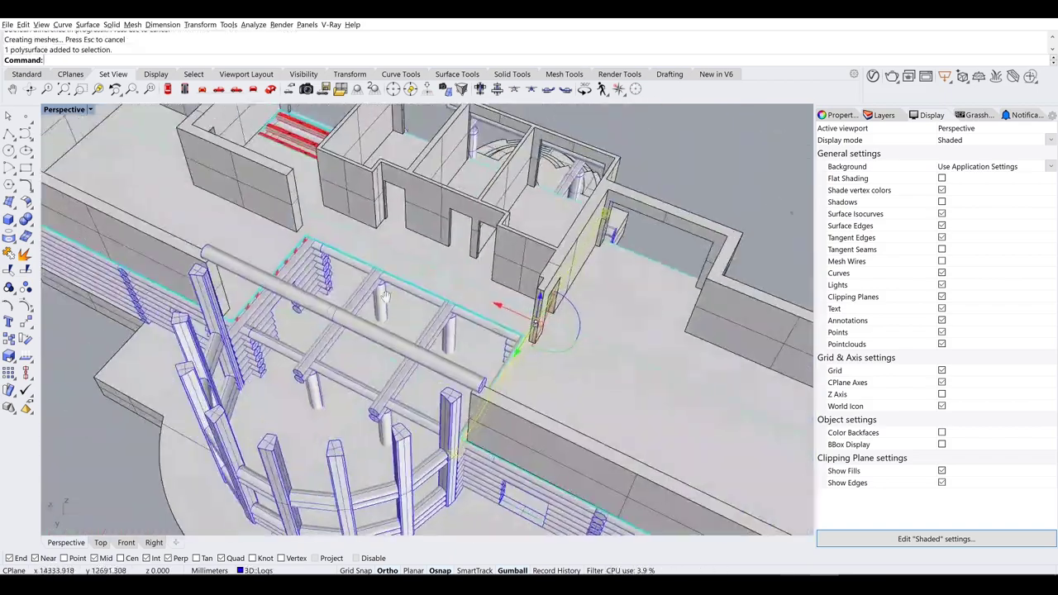
Step: Shorten the top log on one side of the hall with Scale1D to end just past the floor opening's inner edge
left_click(385, 295)
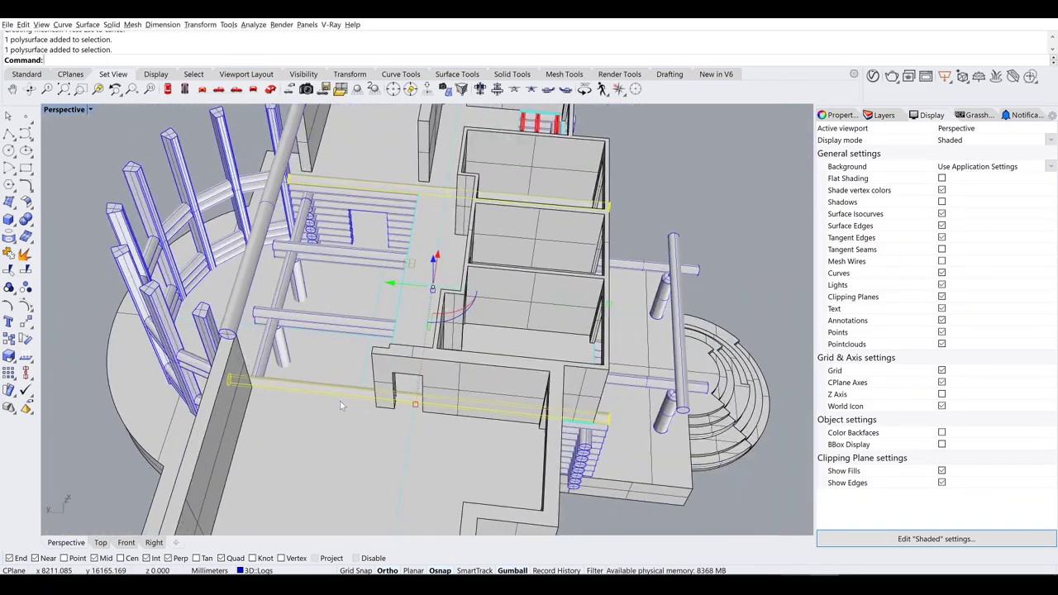
type("SolidPtOn")
key("Return")
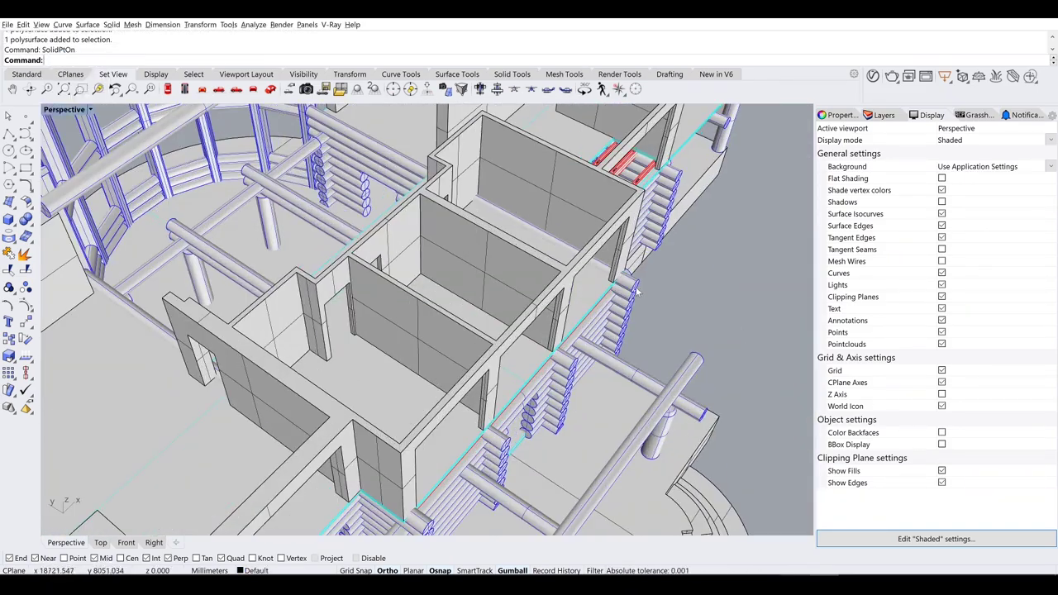
left_click(610, 211)
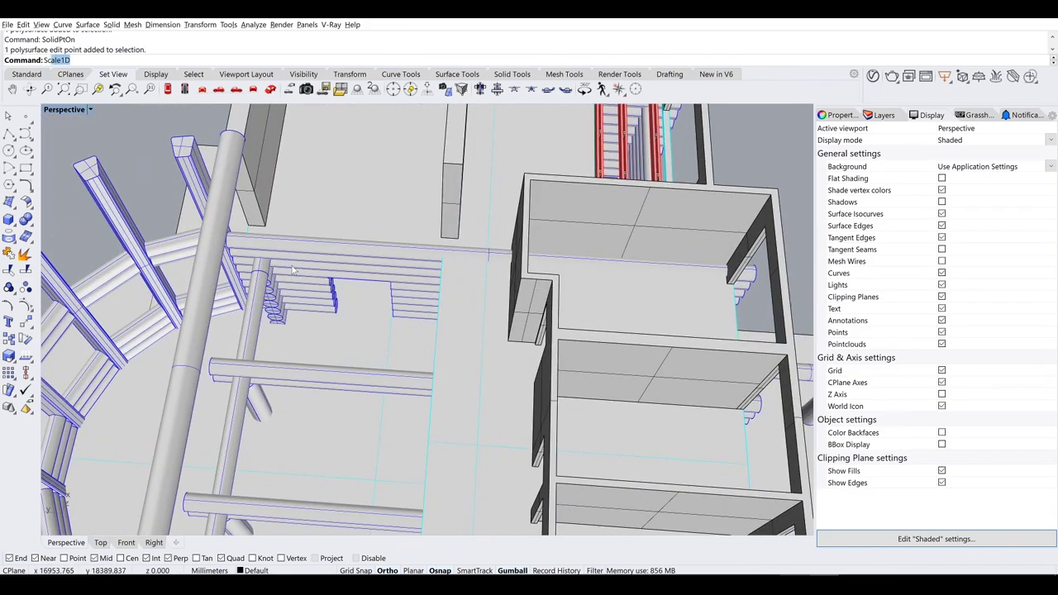
key("Return")
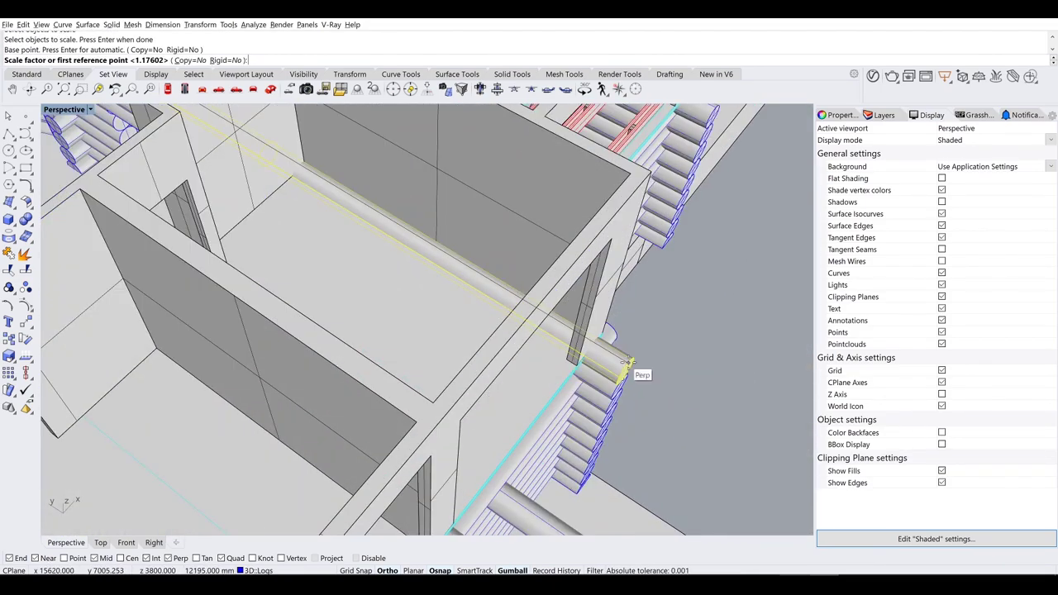
left_click(628, 357)
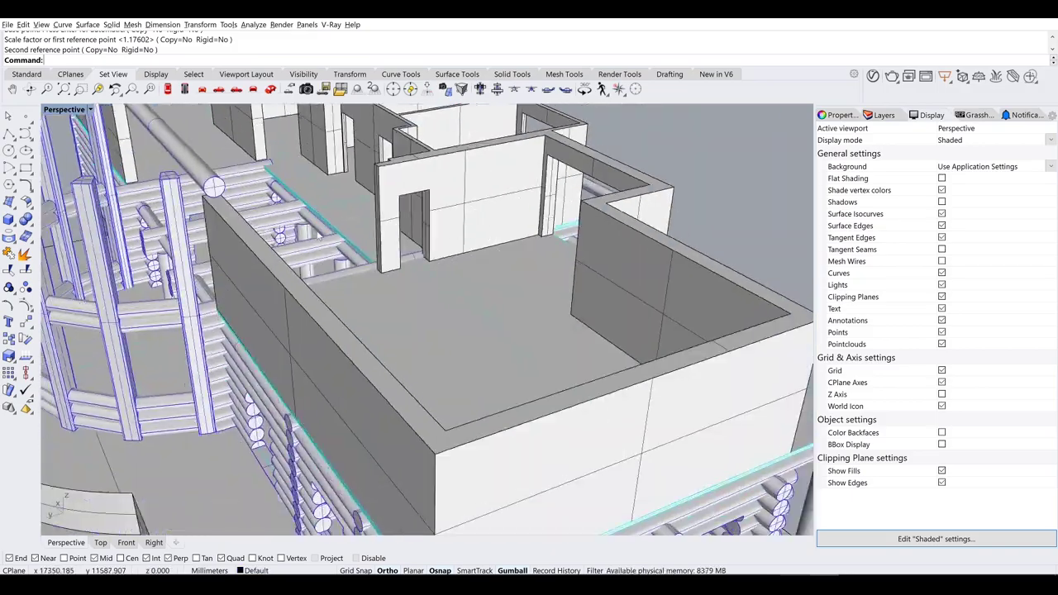
Step: Shorten the opposite hall-side log with Scale1D to match, and copy both logs upward to form log walls beside the hall
left_click(378, 237)
type("Scale1D")
key("Return")
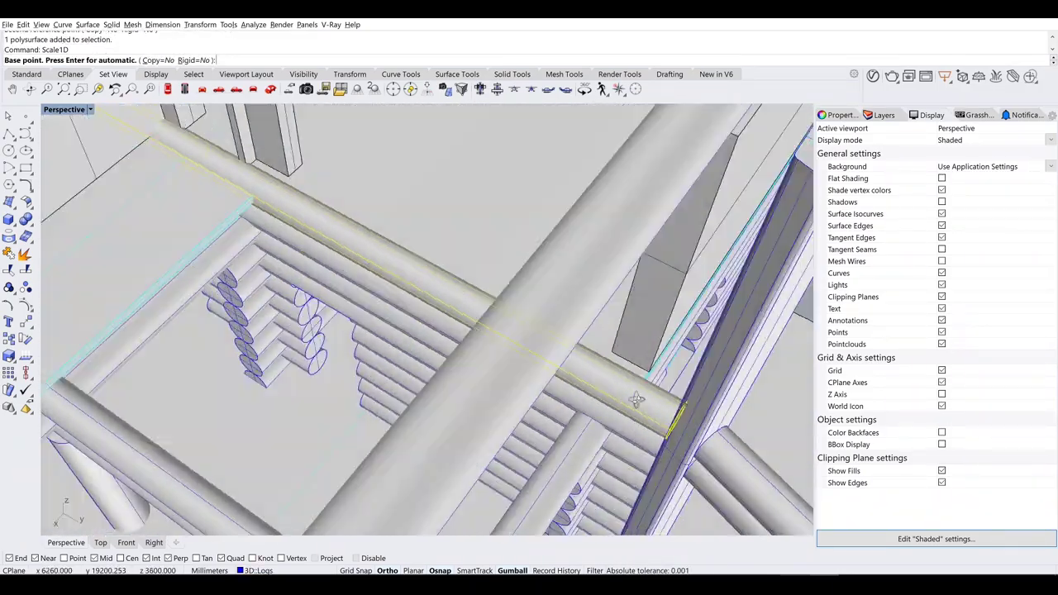
left_click(716, 399)
left_click(468, 276)
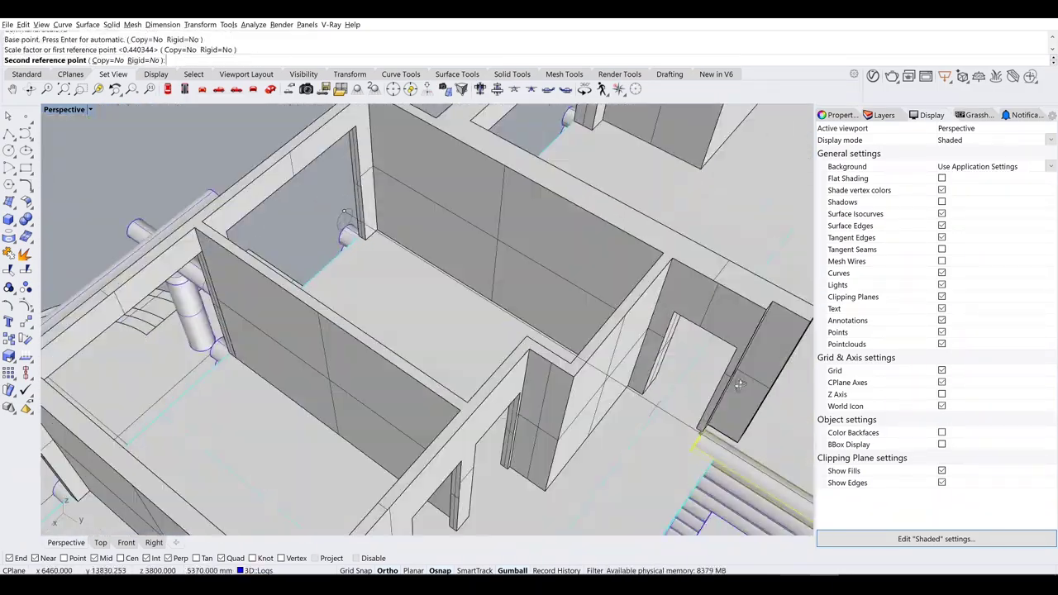
left_click(699, 431)
left_click(417, 302)
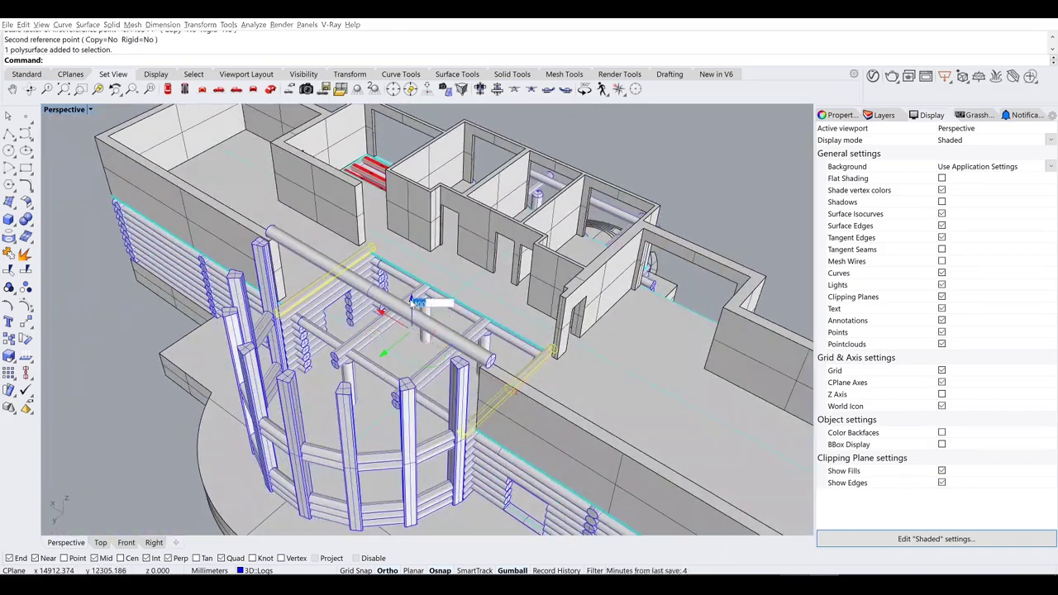
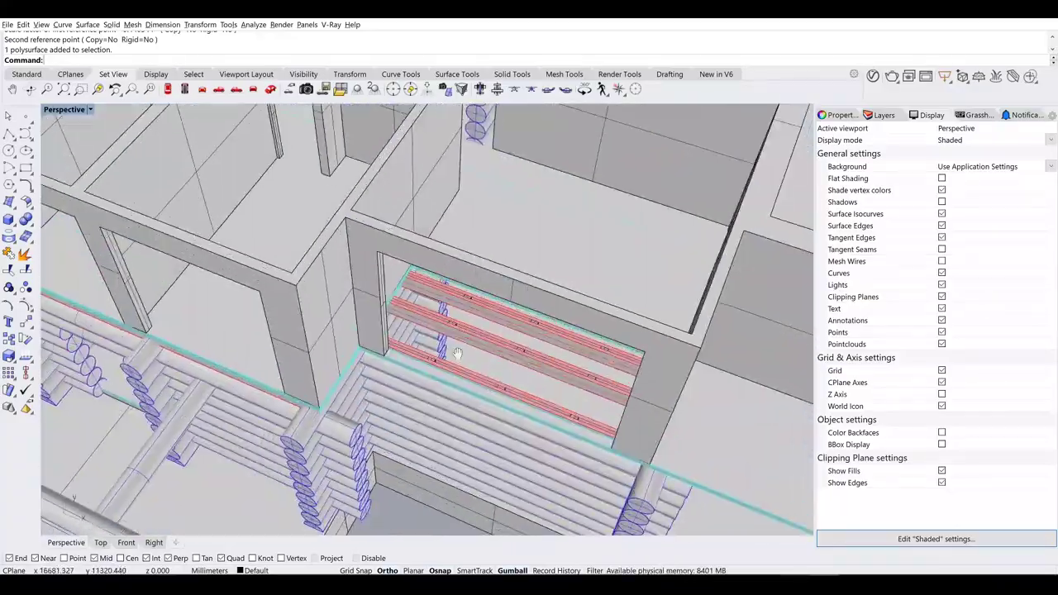
Step: Clear the joists from the smaller slab opening by subtracting a box from them, and delete the leftover pieces
left_click(8, 220)
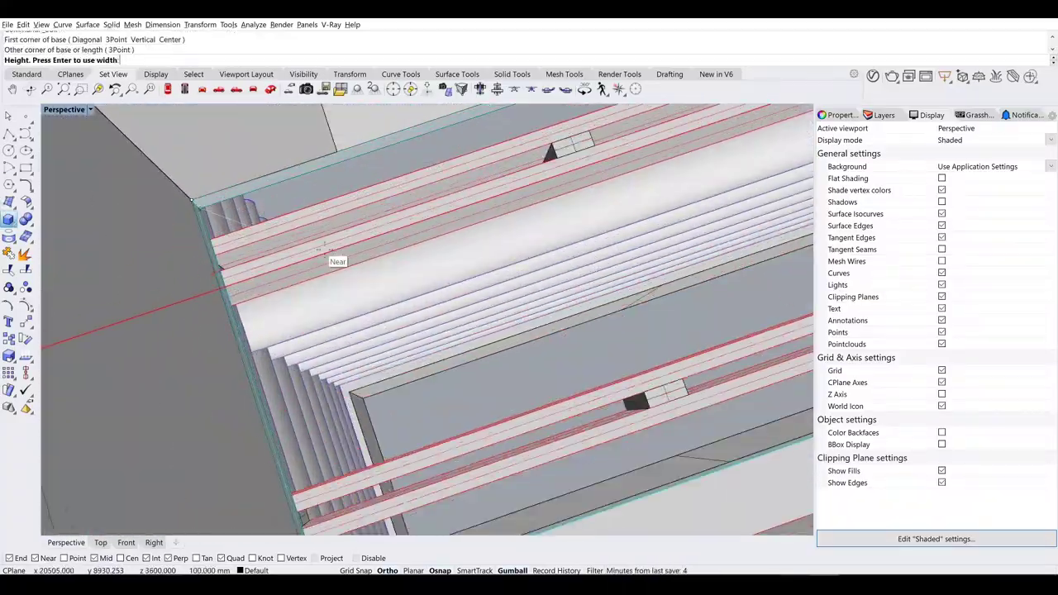
left_click(65, 109)
left_click(82, 135)
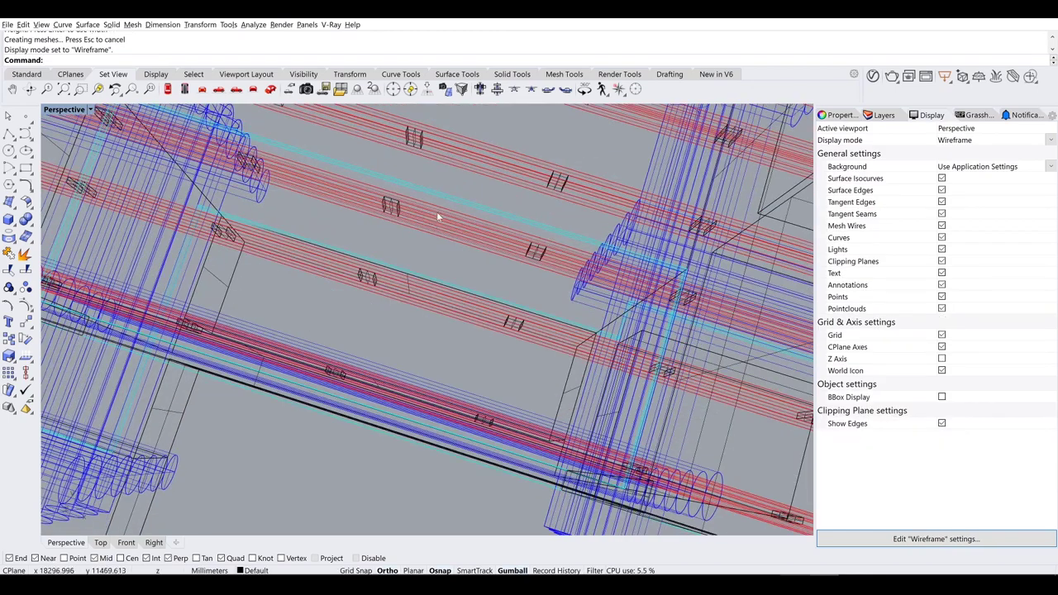
left_click(408, 312)
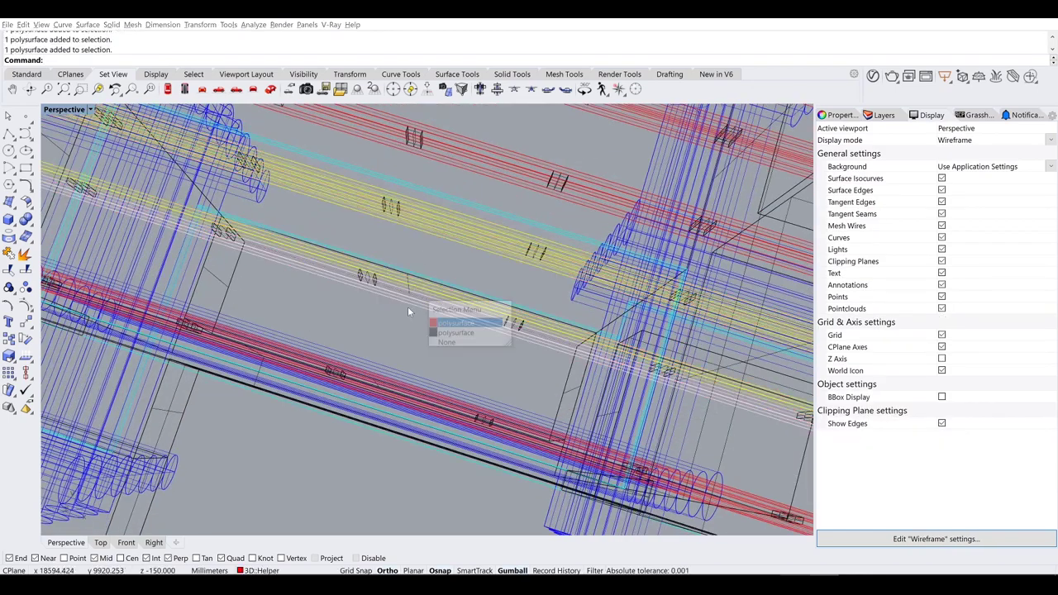
left_click(463, 322)
key("ctrl+alt+s")
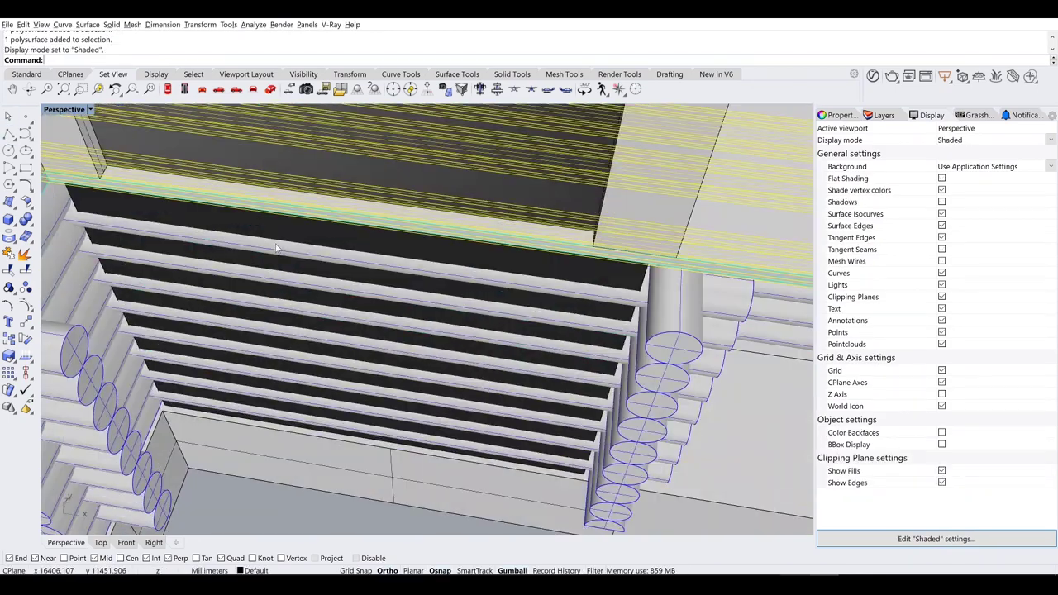
key("Return")
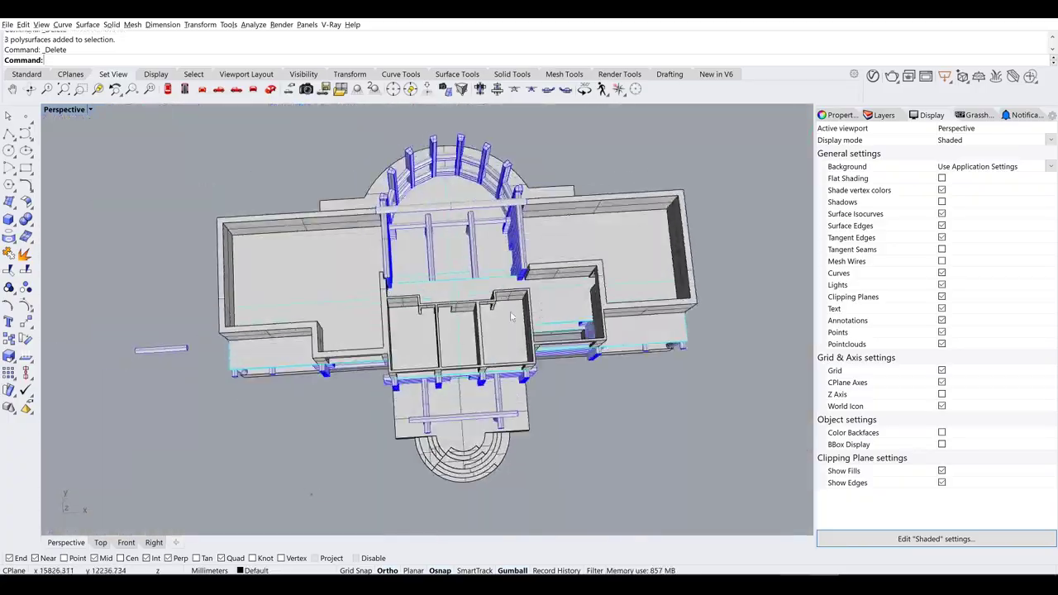
key("Delete")
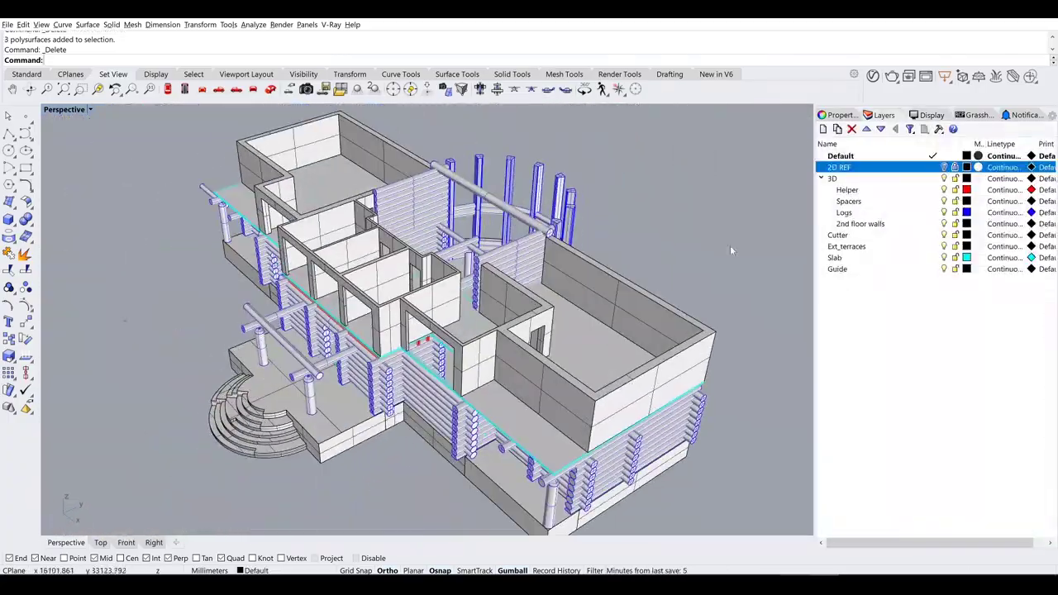
Step: Set the height of the two round posts on the hall's second-floor edge with Scale1D from their bases, and save the file
scroll(355, 285, "down", 3)
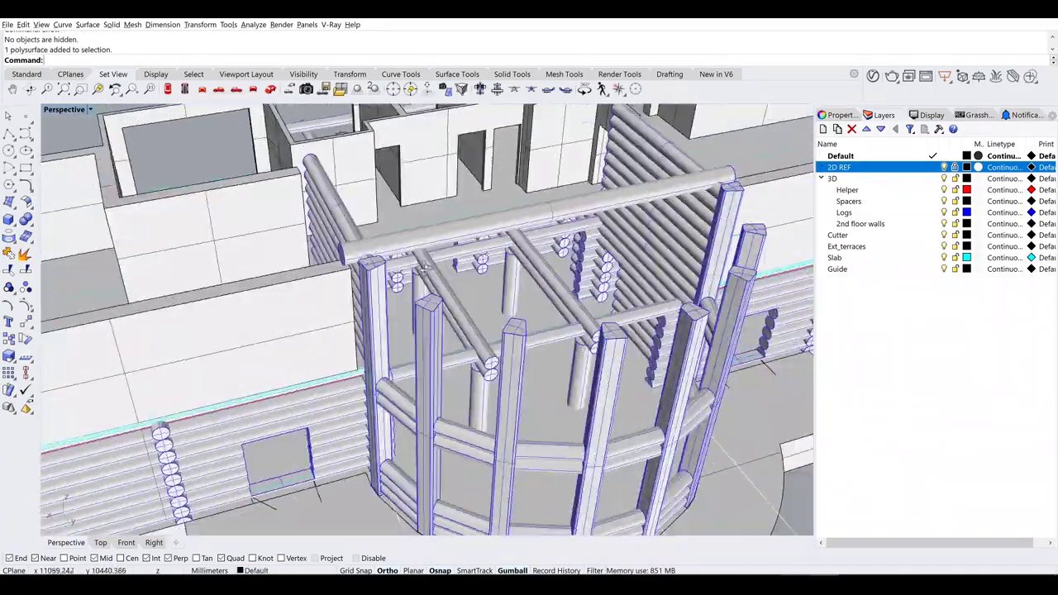
left_click(565, 290, "shift")
left_click(468, 317)
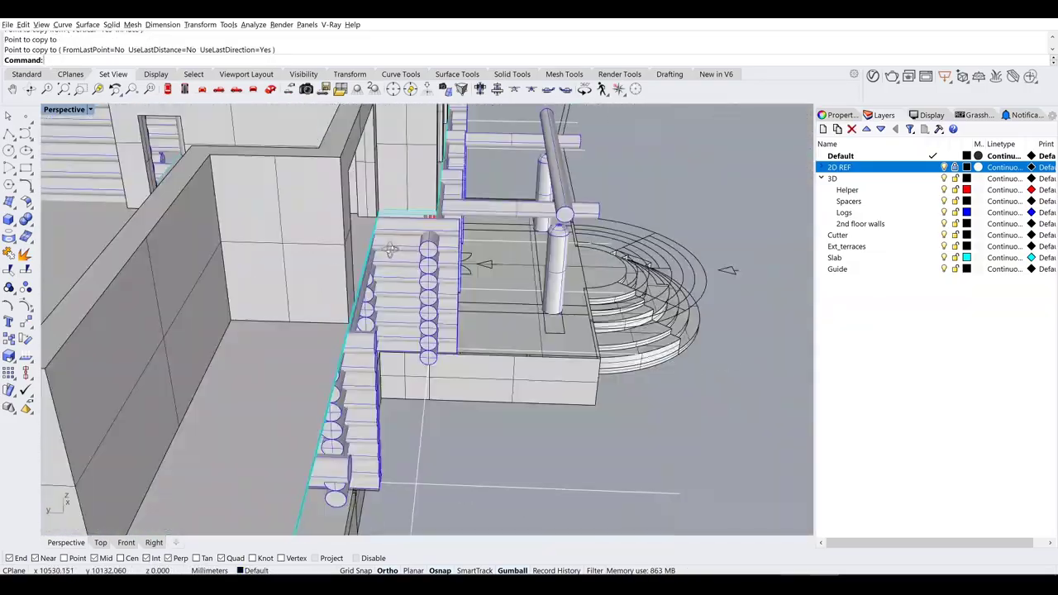
type("Scale1D")
key("Return")
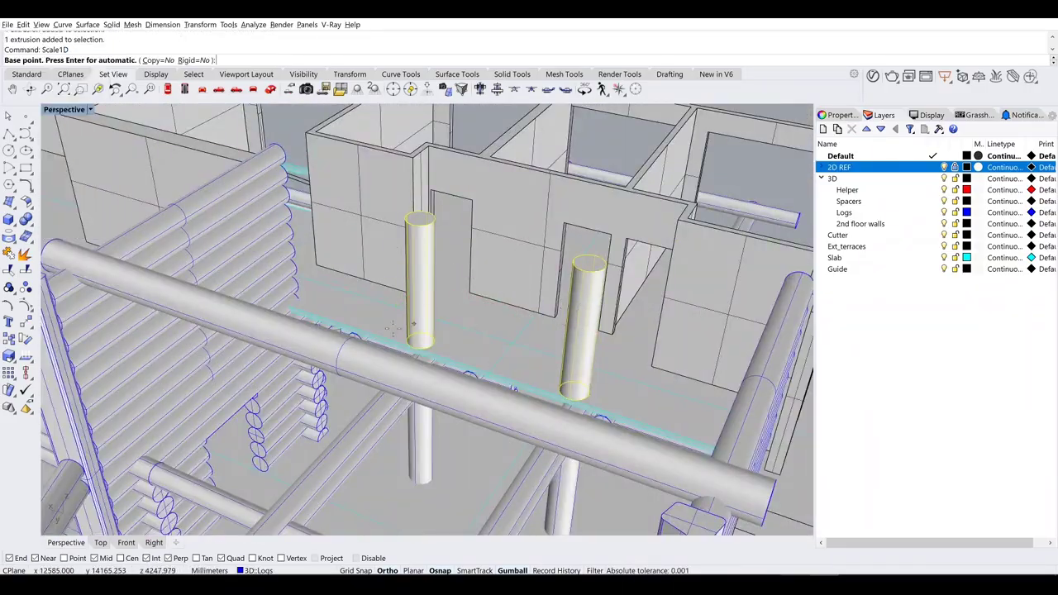
left_click(419, 350)
left_click(592, 133)
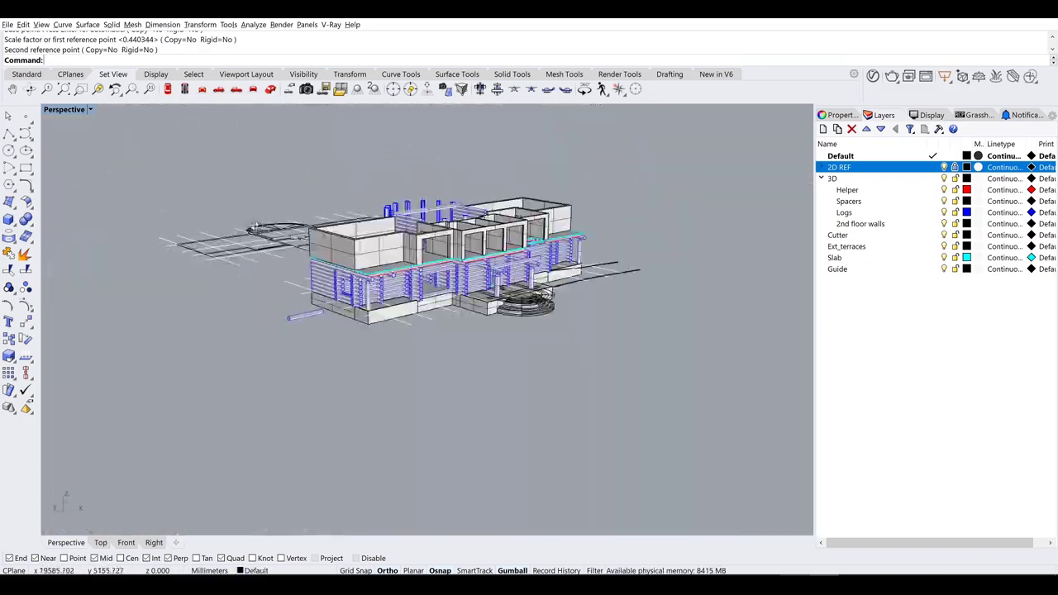
key("ctrl+s")
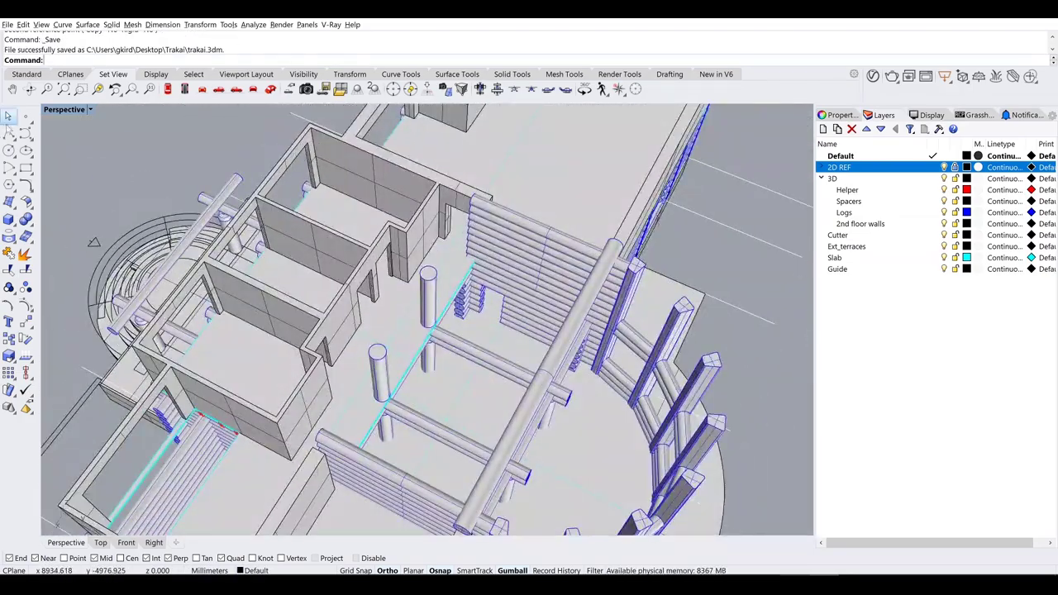
Step: Draw a straight polyline from the top of one second-floor post across the rooms to the front wall
left_click(8, 132)
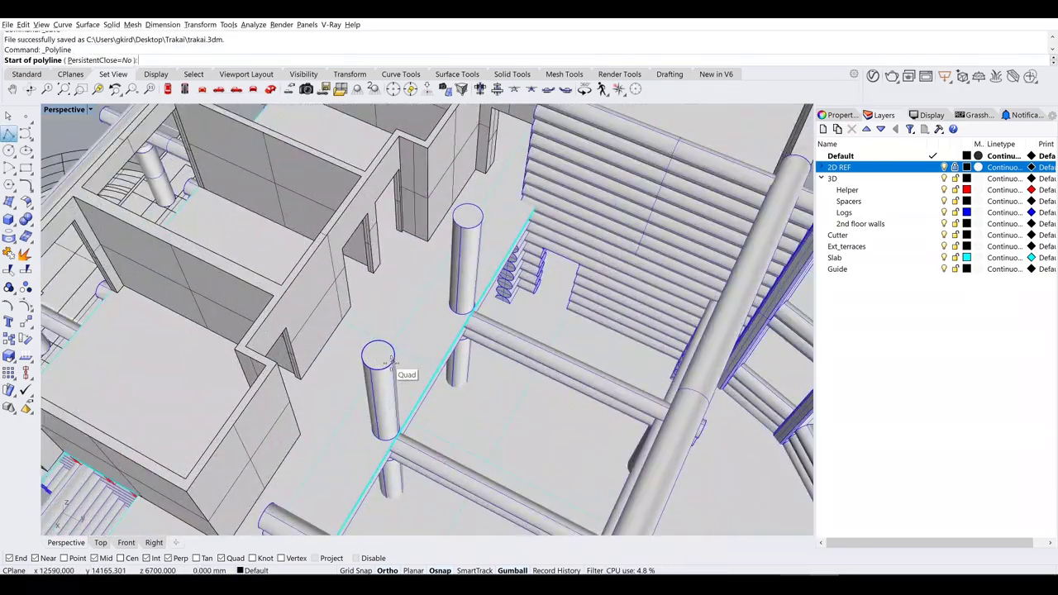
left_click(179, 257)
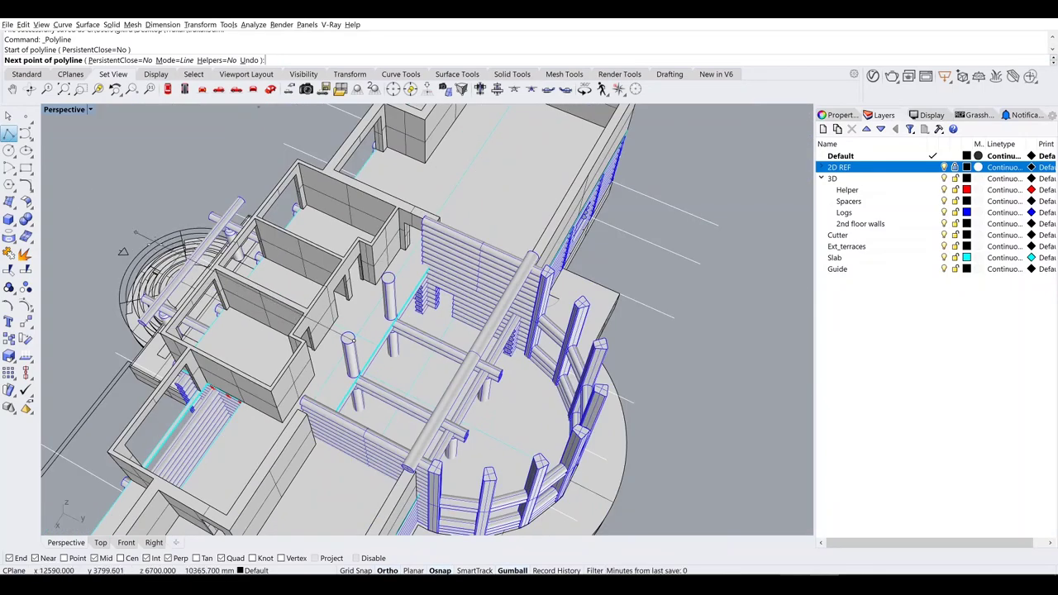
scroll(209, 270, "up", 5)
left_click(209, 270)
scroll(217, 269, "down", 5)
key("Return")
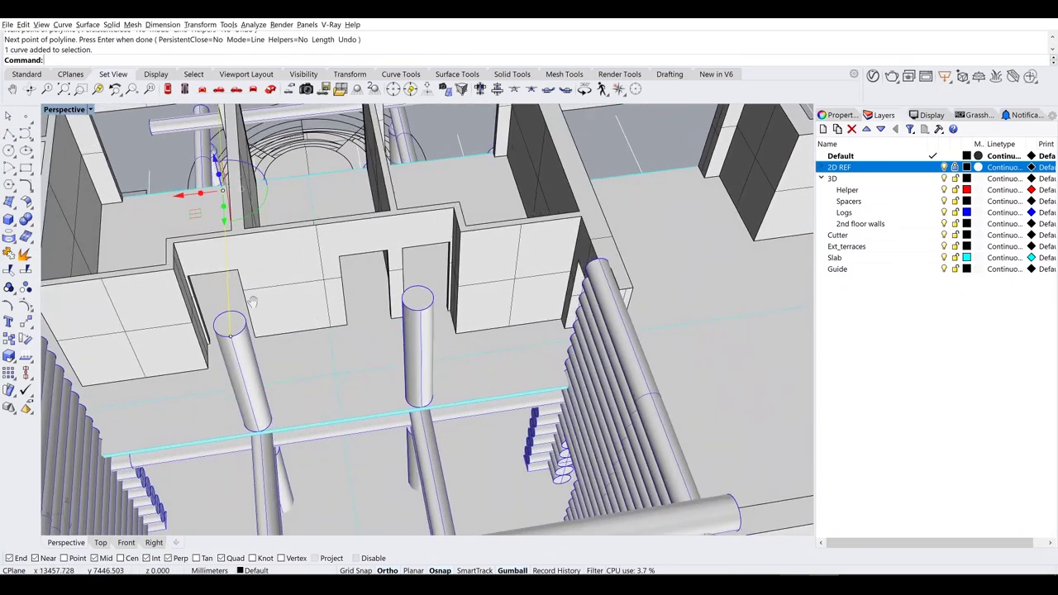
Step: Extrude the line sideways into a narrow strip, delete the line, and copy the strip to the other post's top
scroll(273, 252, "up", 3)
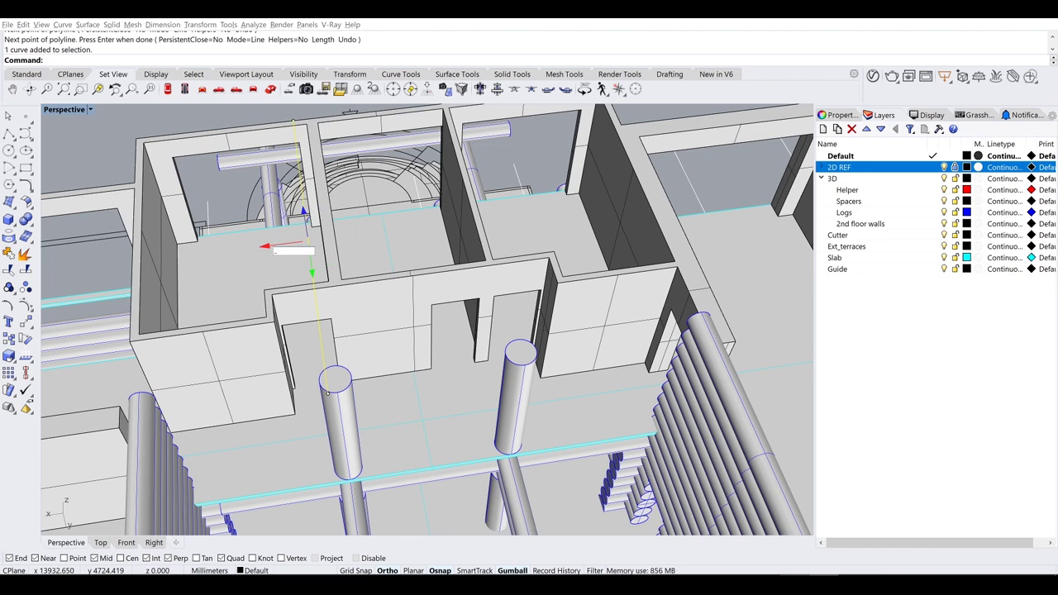
key("Delete")
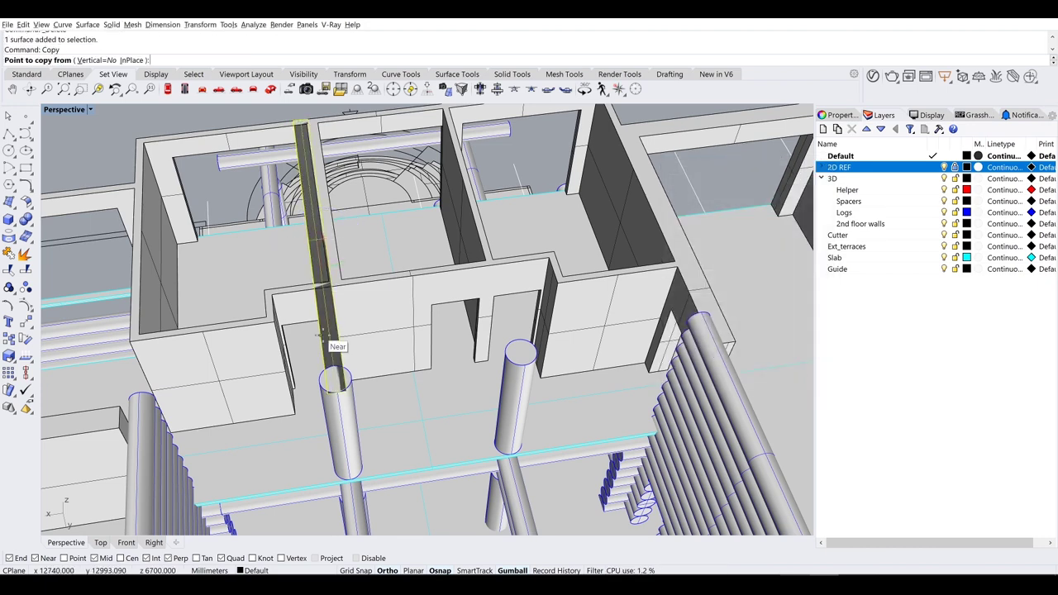
left_click(507, 329)
key("Return")
Step: Extrude both strips 500 mm into solid beams with ExtrudeSrf, deleting the input surfaces
type("ExtrudeSrf")
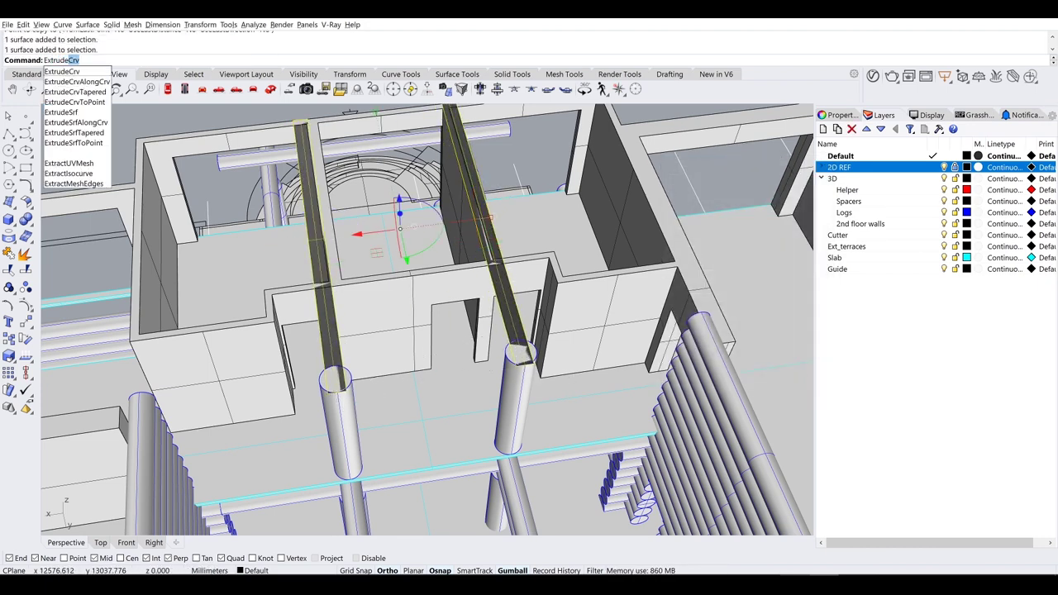
key("Return")
left_click(230, 59)
right_click_drag(273, 166, 231, 127)
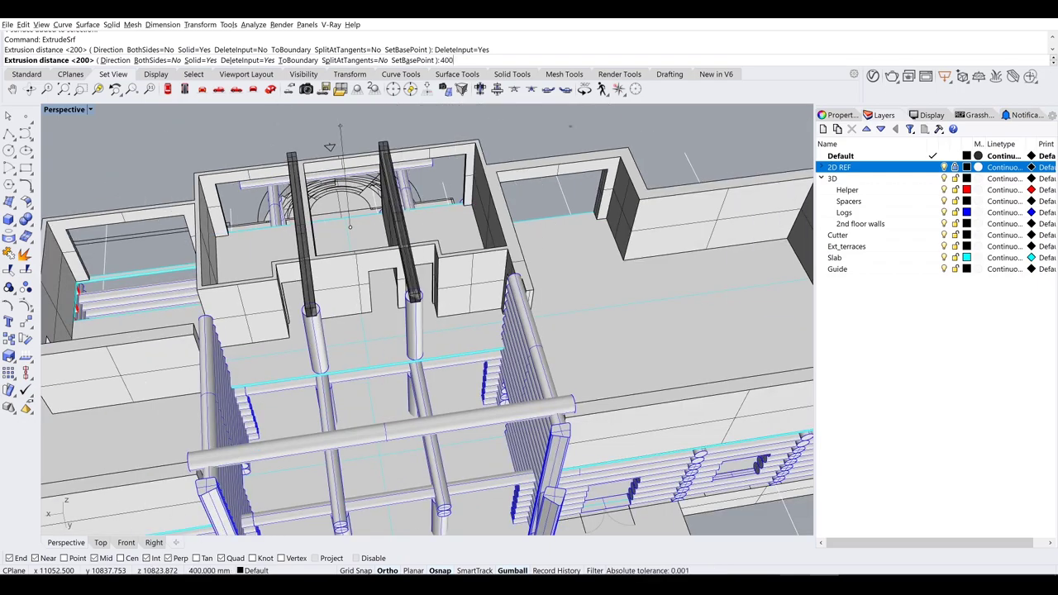
type("400")
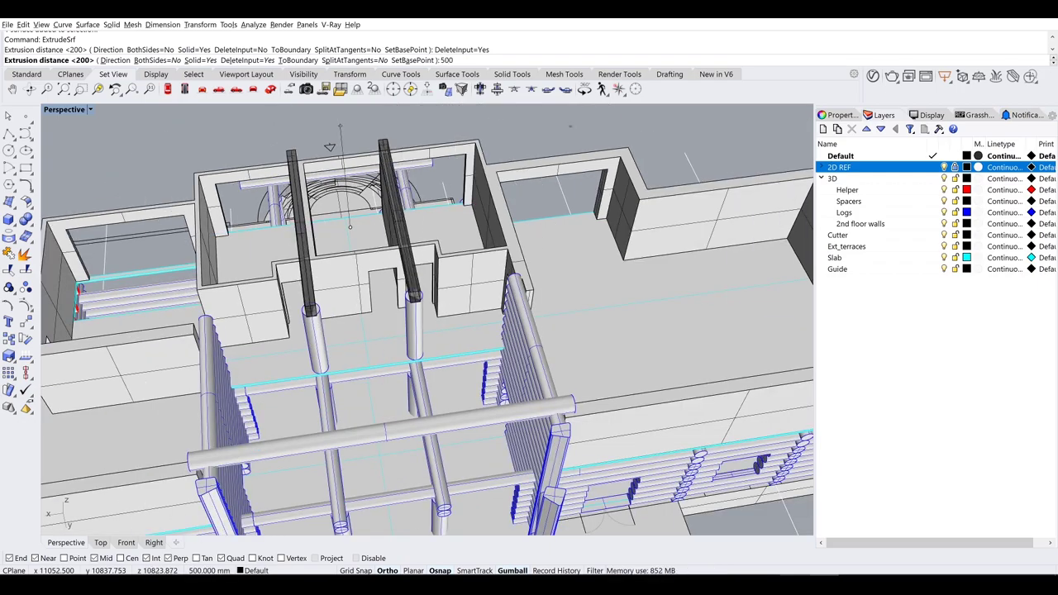
key("Return")
Step: Extend the hall-side ends of both beams slightly past the posts by moving their solid points
right_click_drag(329, 147, 279, 170)
left_click(279, 170)
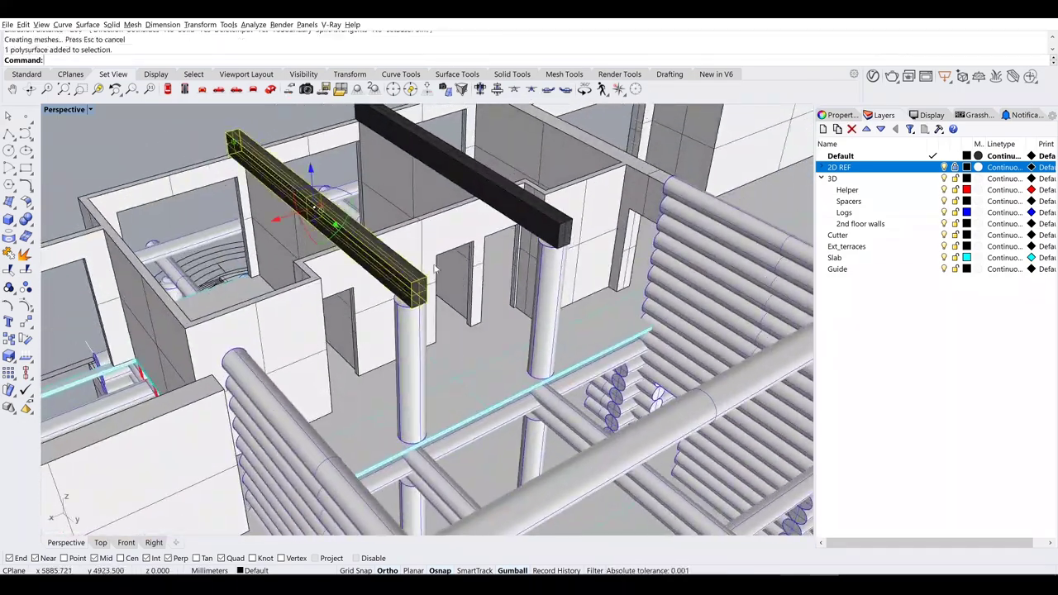
left_click(401, 154, "shift")
right_click_drag(401, 153, 414, 215)
type("SolidPtOn")
key("Return")
left_click(65, 109)
left_click(66, 121)
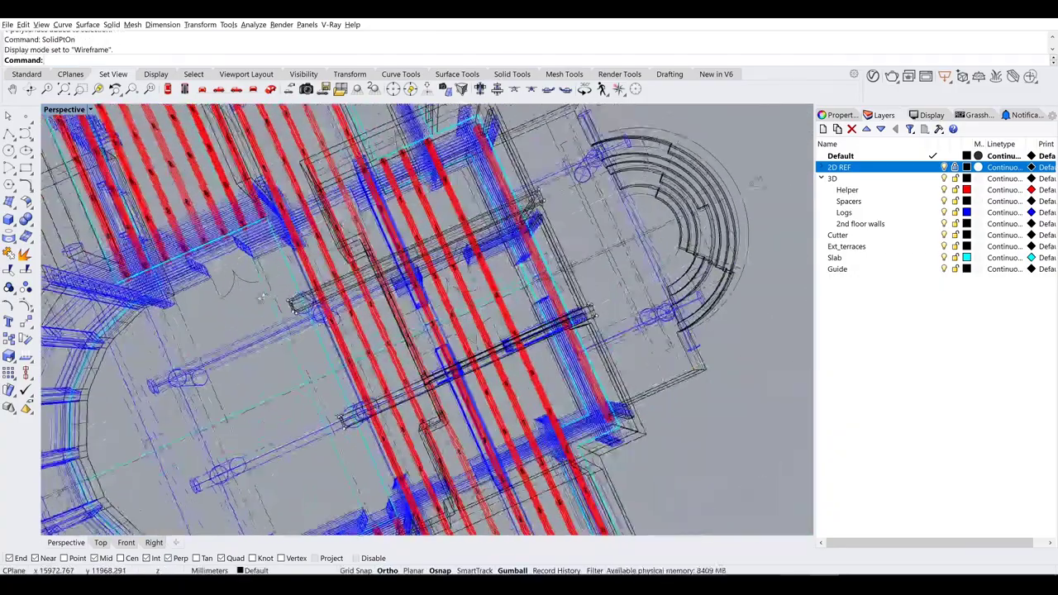
left_click_drag(248, 273, 335, 411)
left_click(65, 109)
left_click(73, 133)
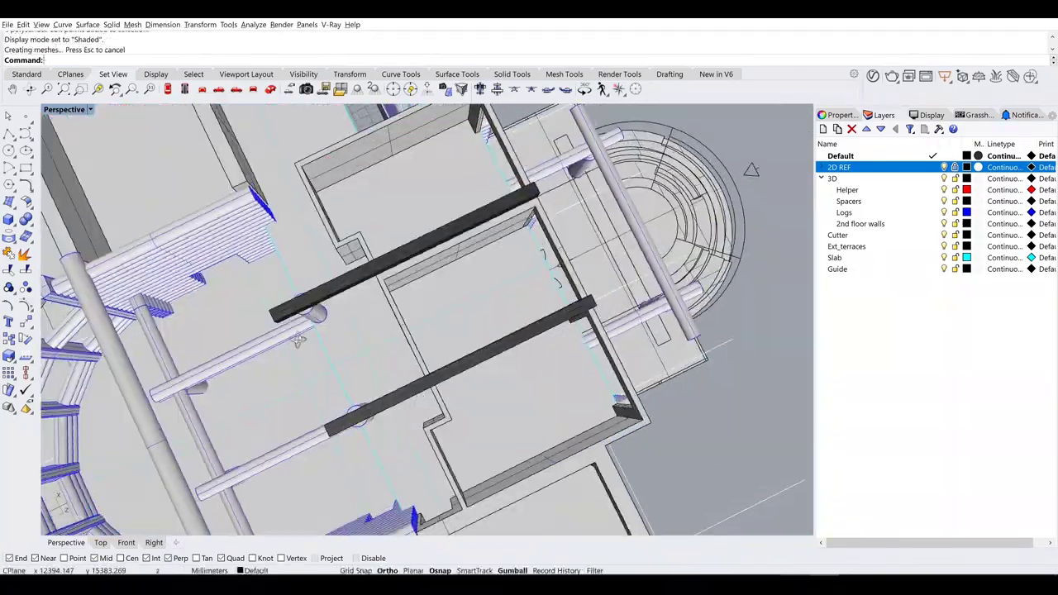
Step: Move the two rectangular beams above the second-floor posts to the Logs layer
right_click_drag(248, 289, 579, 248)
right_click_drag(578, 289, 496, 273)
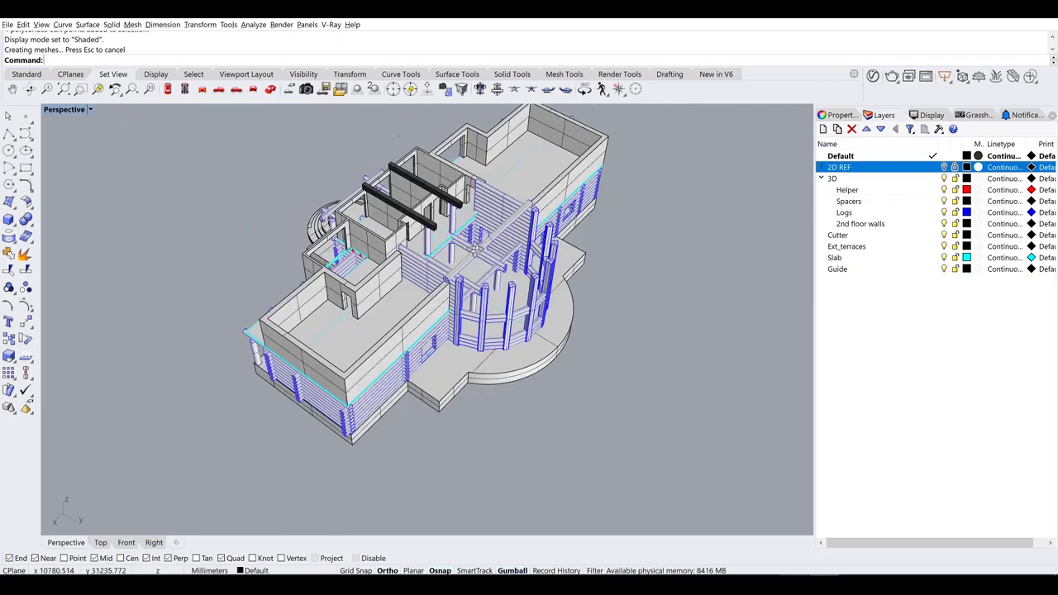
scroll(496, 331, "up", 5)
left_click(388, 248)
left_click(368, 263, "shift")
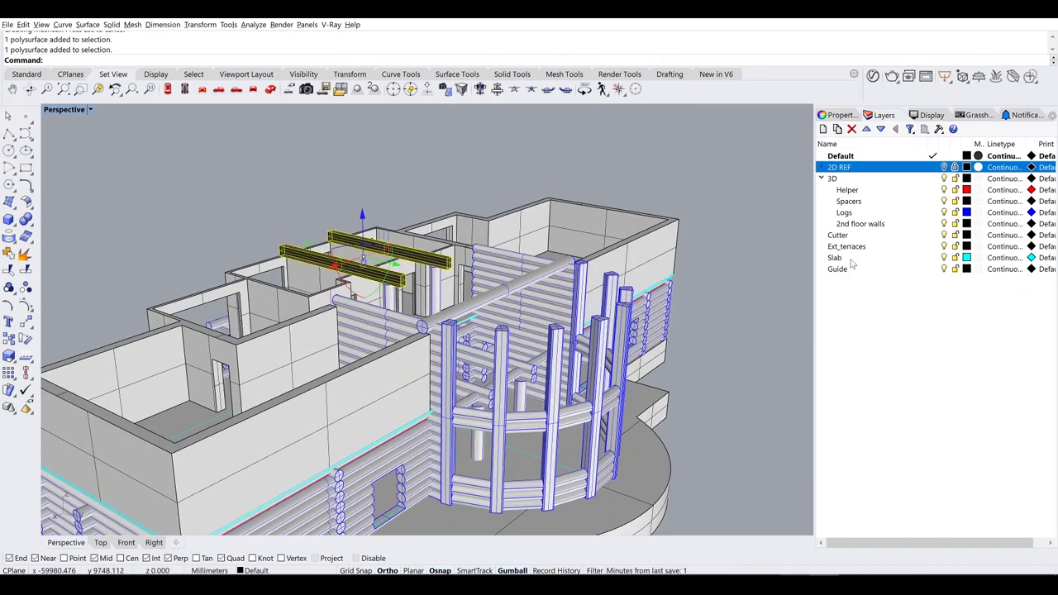
right_click(863, 217)
left_click(909, 331)
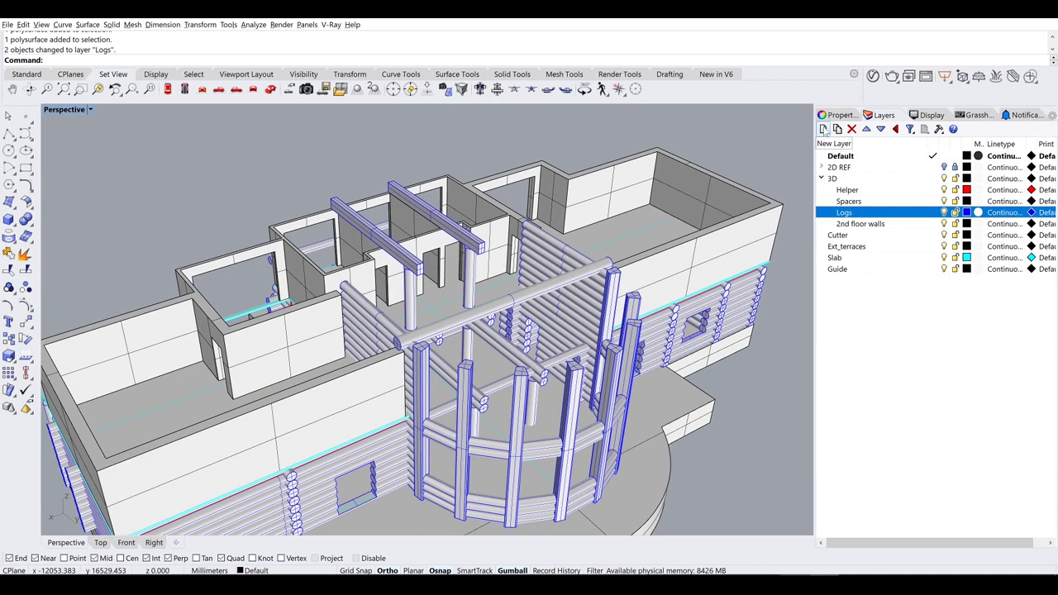
Step: Create an Underfloor sublayer under 3D and move the joists from the Helper layer to it
left_click(823, 129)
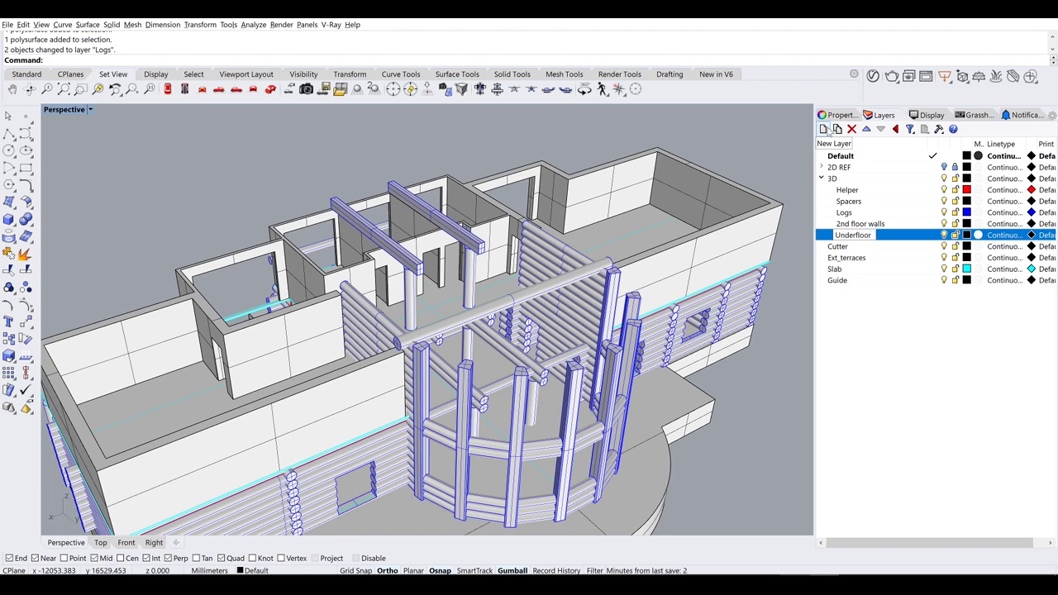
right_click(889, 193)
left_click(942, 331)
right_click(893, 235)
left_click(951, 401)
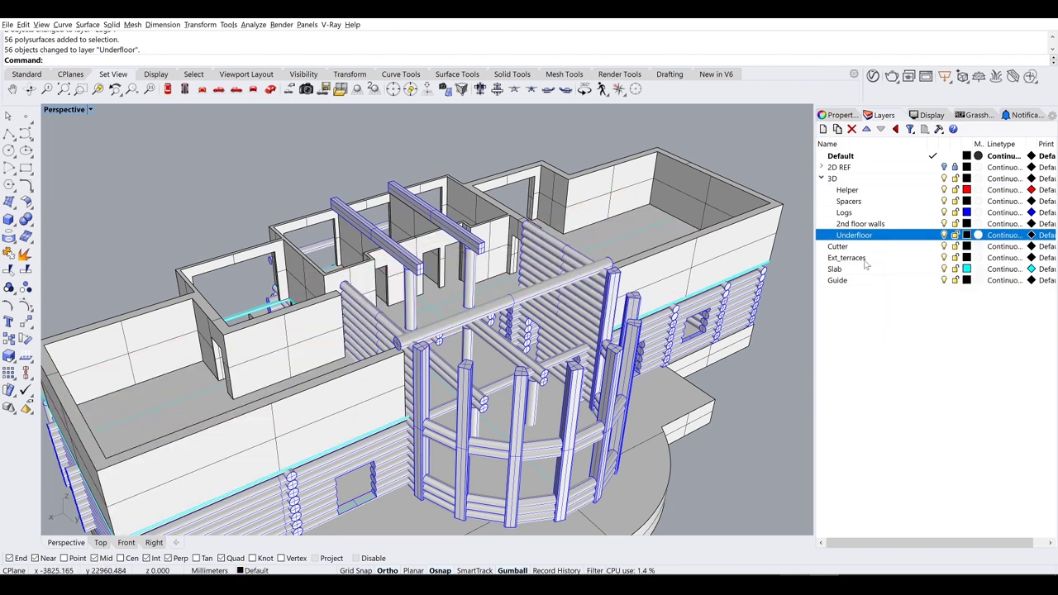
Step: Check what the Guide, Default, Slab, Cutter and Ext_terraces layers contain by selecting the objects on each
right_click(860, 285)
left_click(897, 422)
right_click(870, 155)
left_click(901, 300)
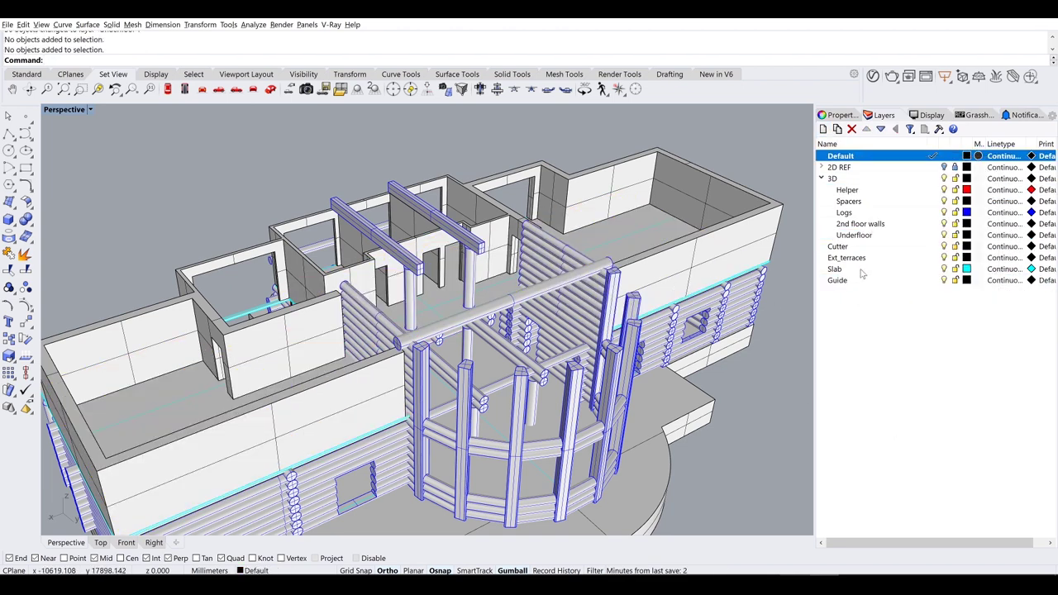
right_click(853, 269)
left_click(900, 414)
right_click(838, 246)
right_click(847, 257)
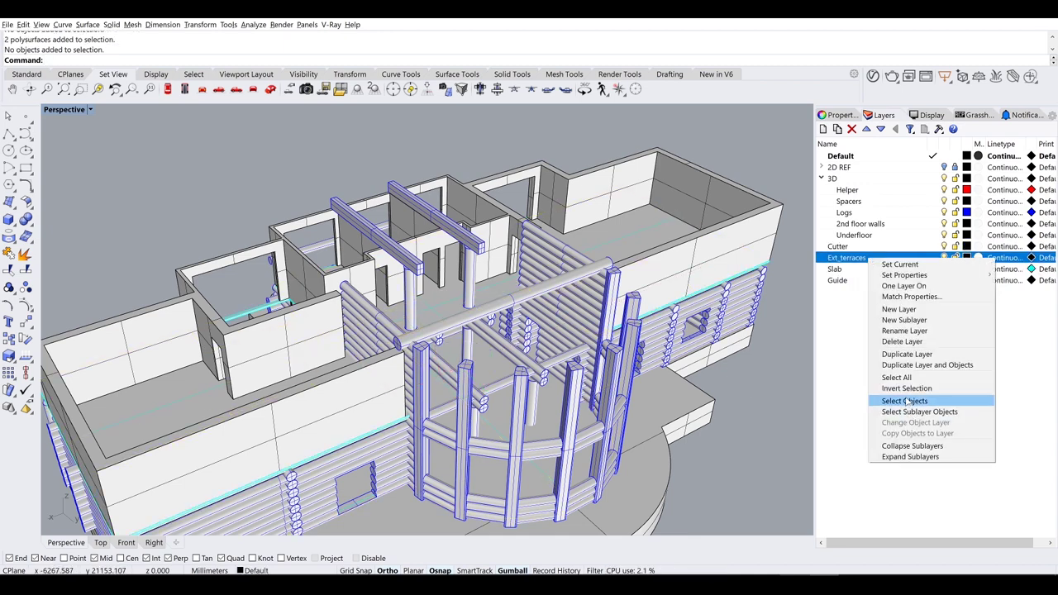
left_click(893, 403)
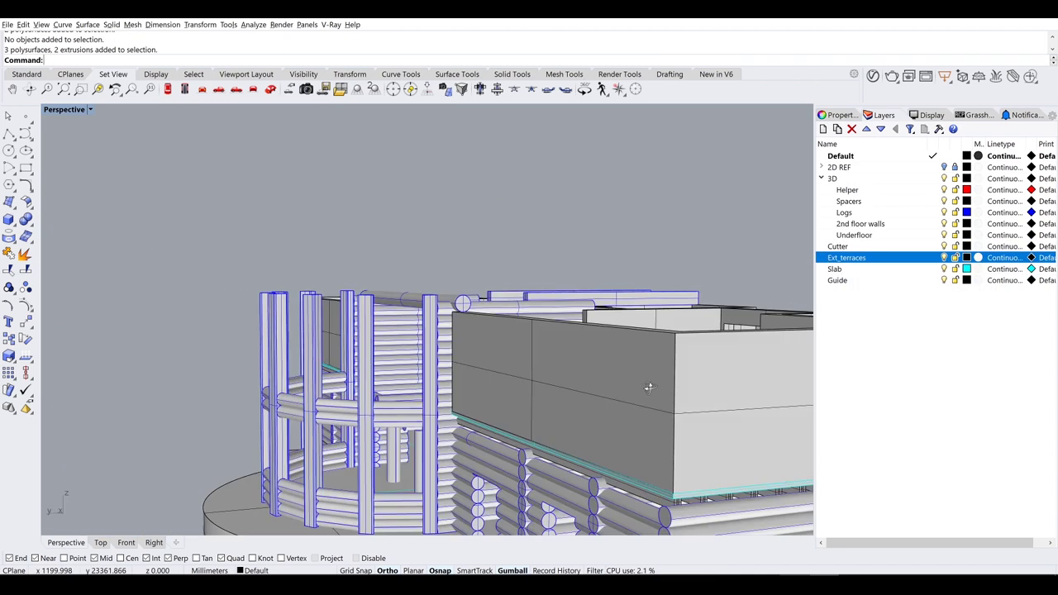
right_click(863, 156)
left_click(901, 300)
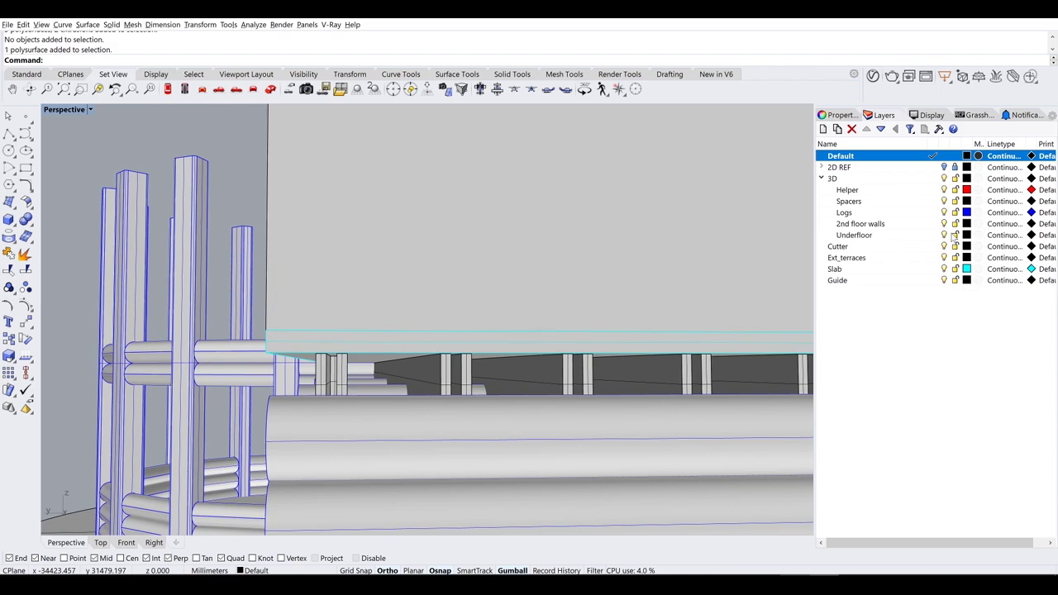
Step: Identify the layer of the small blocks beneath the slab and nest the Spacers layer inside Underfloor
left_click(417, 376)
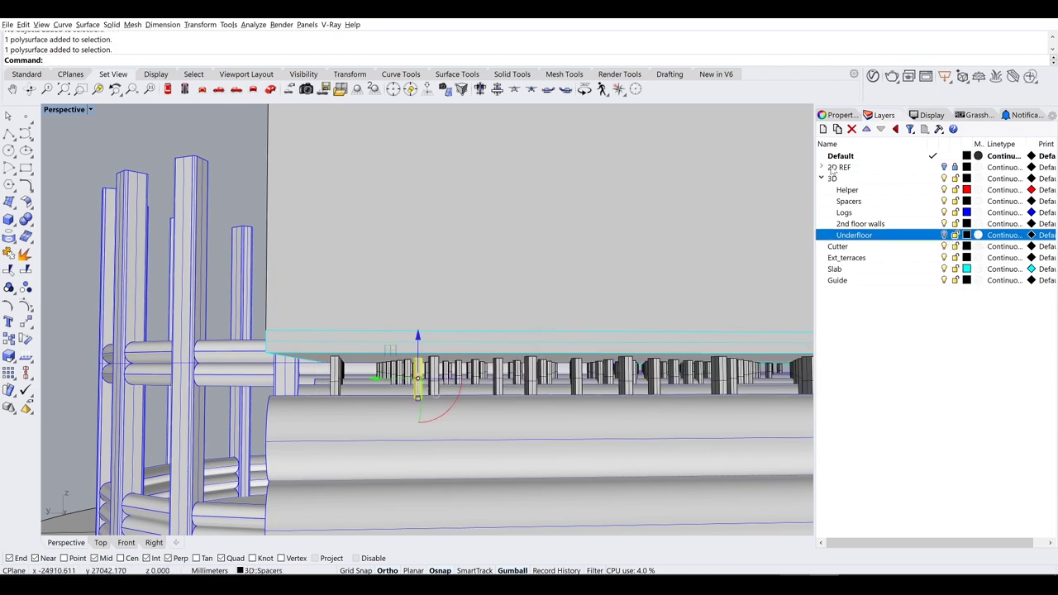
left_click(839, 115)
left_click(881, 115)
left_click(837, 281)
left_click_drag(849, 207, 854, 235)
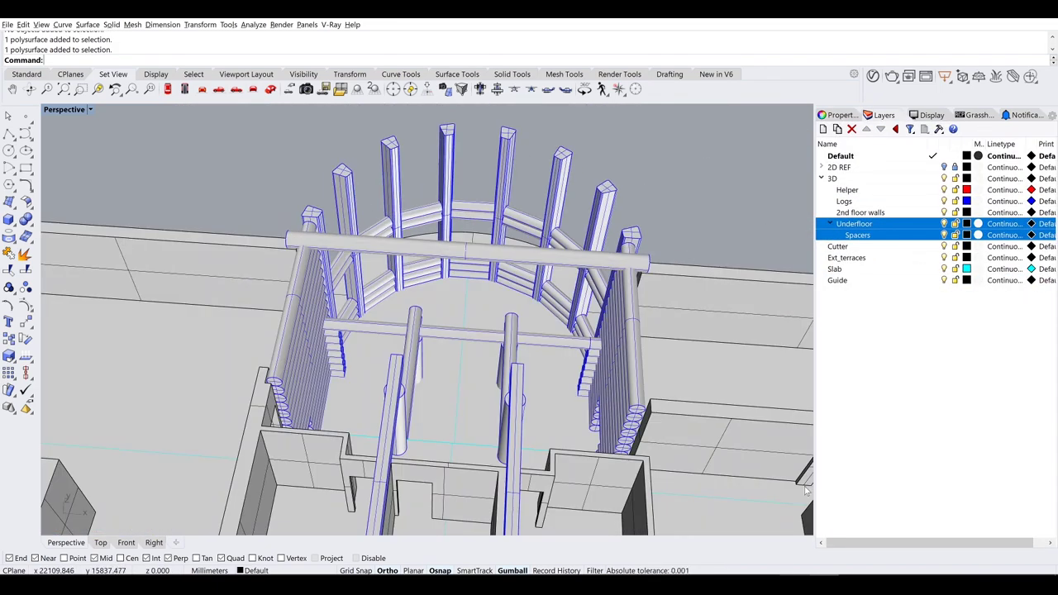
Step: Mark the centre of the log spanning the hall with a bounding box and its volume centroid, and delete the box
mouse_move(786, 533)
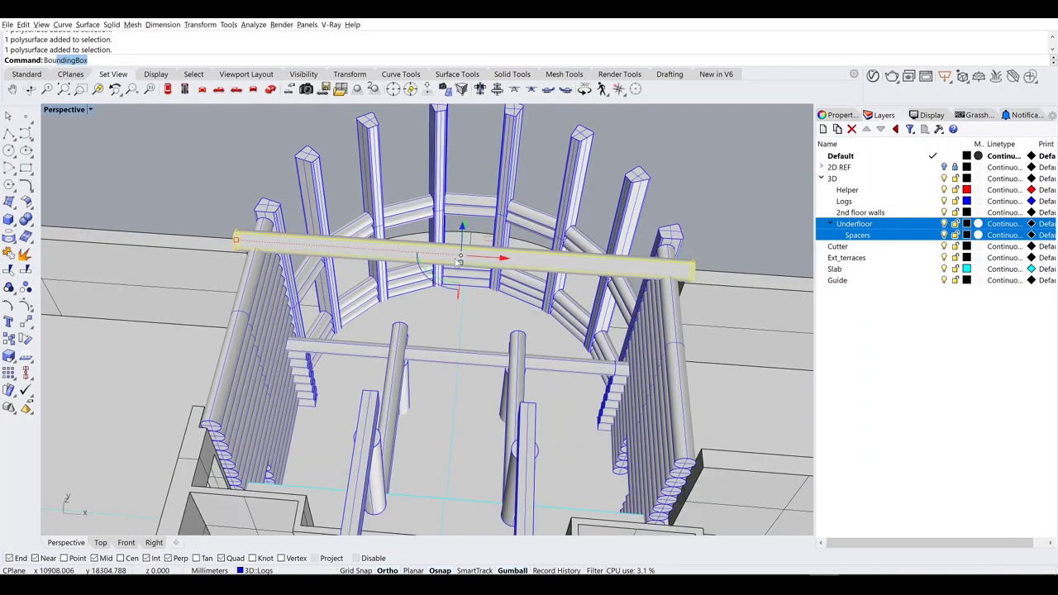
key("Return")
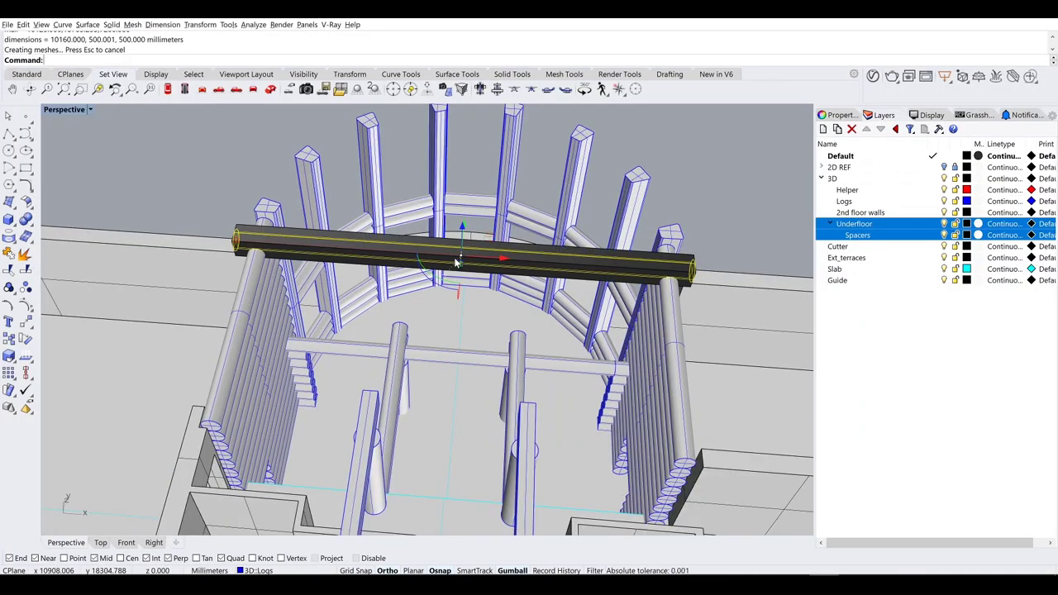
type("sel")
key("Escape")
key("Return")
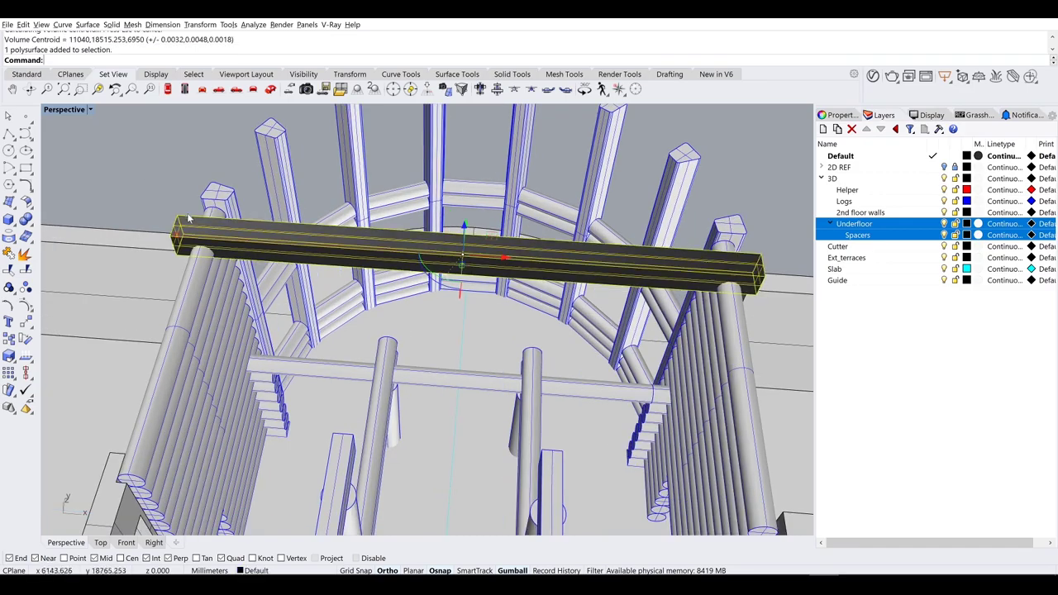
key("Delete")
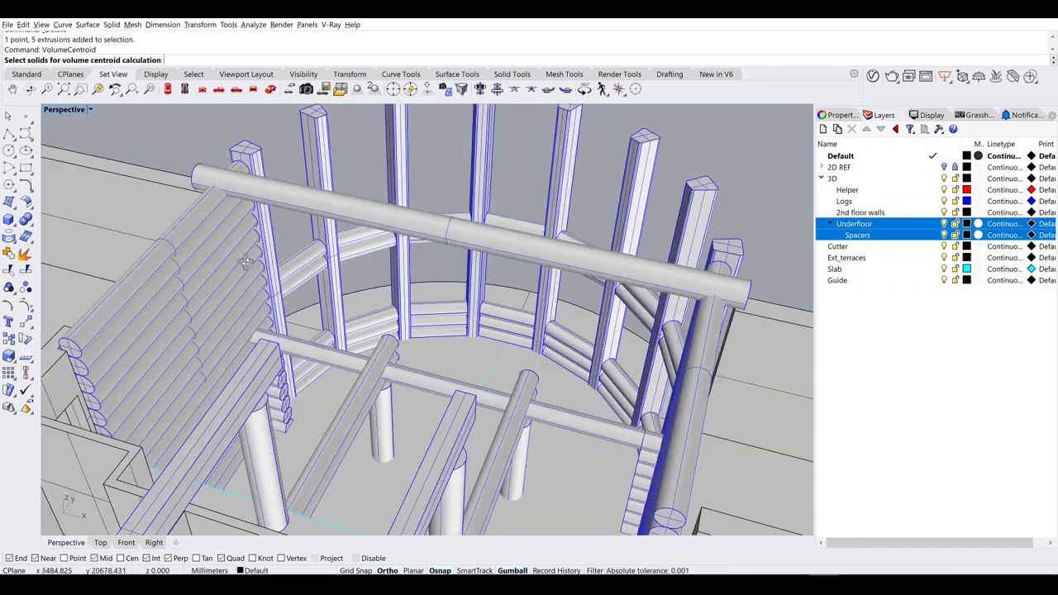
Step: Extract a lengthwise isocurve from a log in the hall's side wall and move it to the Helper layer
scroll(478, 217, "up", 10)
key("ctrl+shift+e")
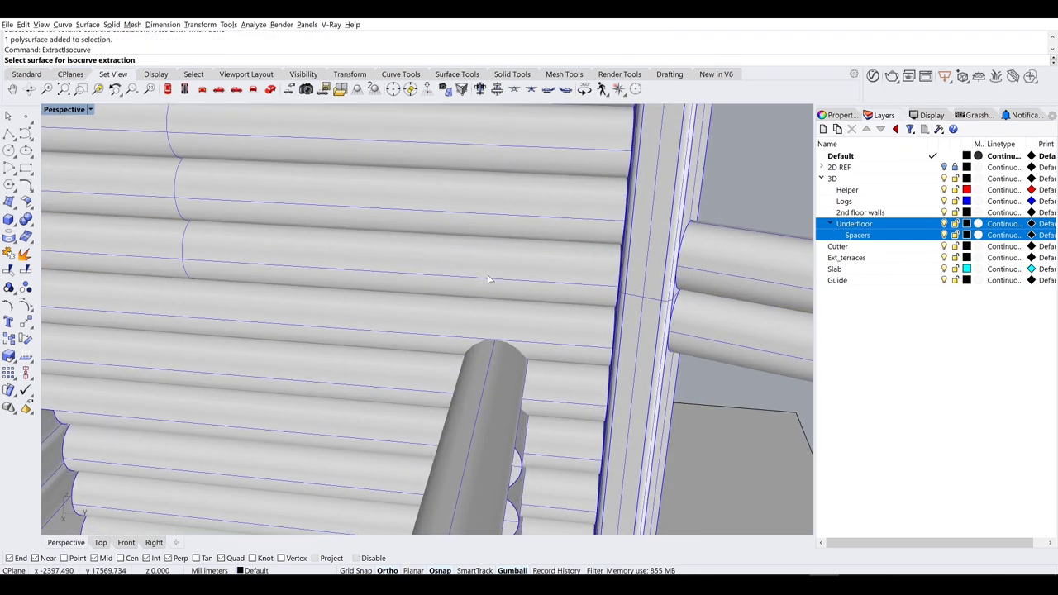
left_click(488, 275)
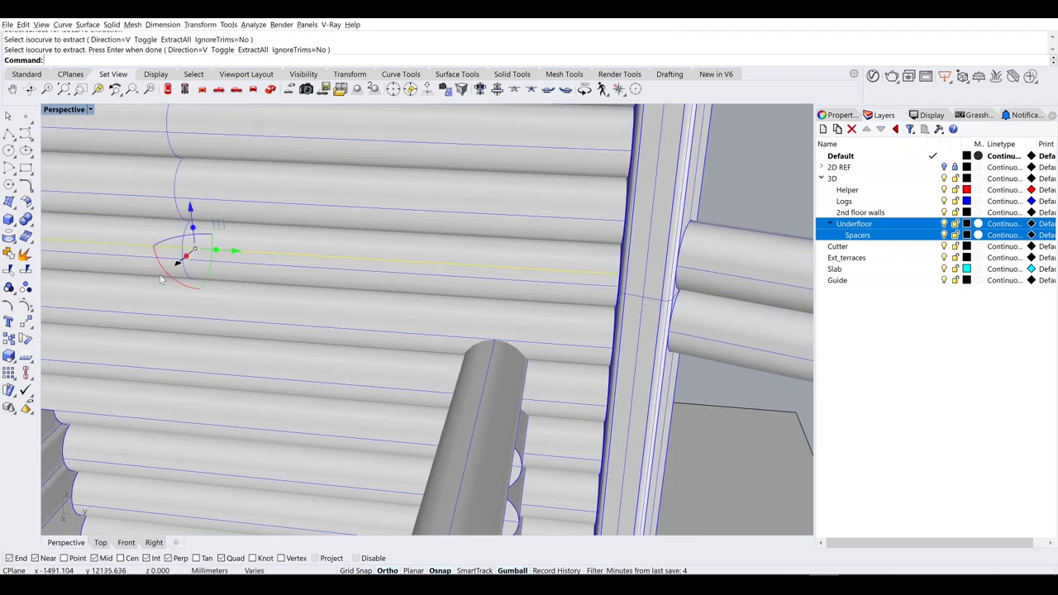
scroll(161, 280, "down", 10)
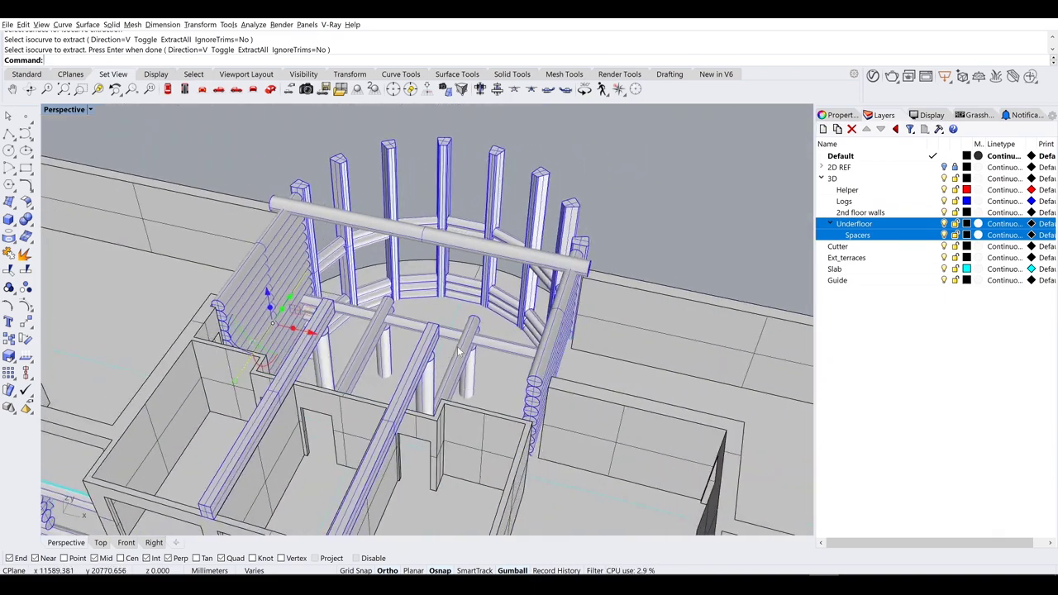
right_click(861, 193)
left_click(909, 314)
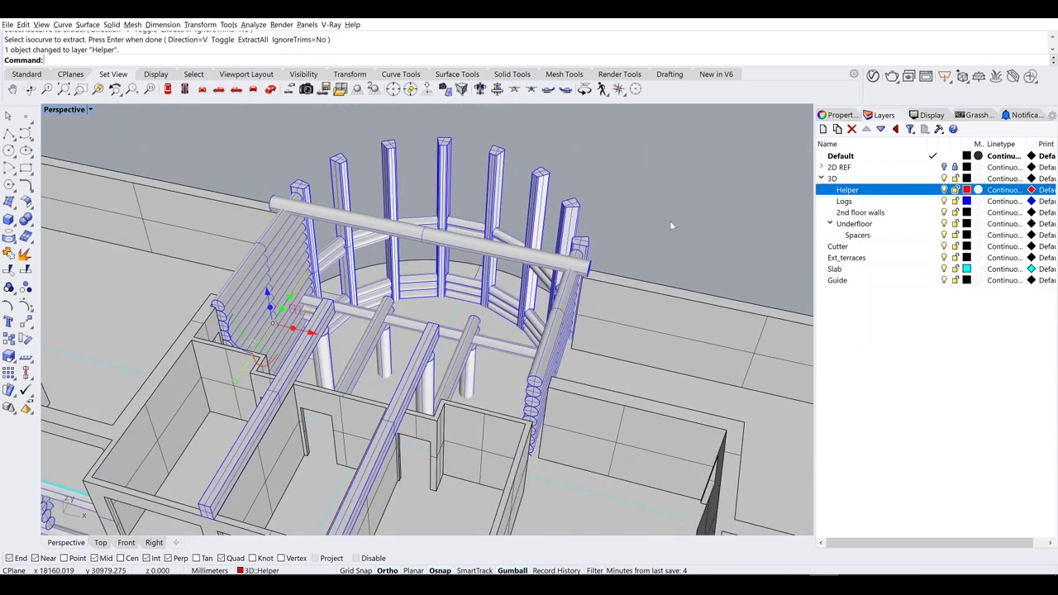
Step: Move the centre point of the log spanning the hall to the Helper layer
right_click_drag(669, 220, 389, 188)
scroll(410, 201, "up", 5)
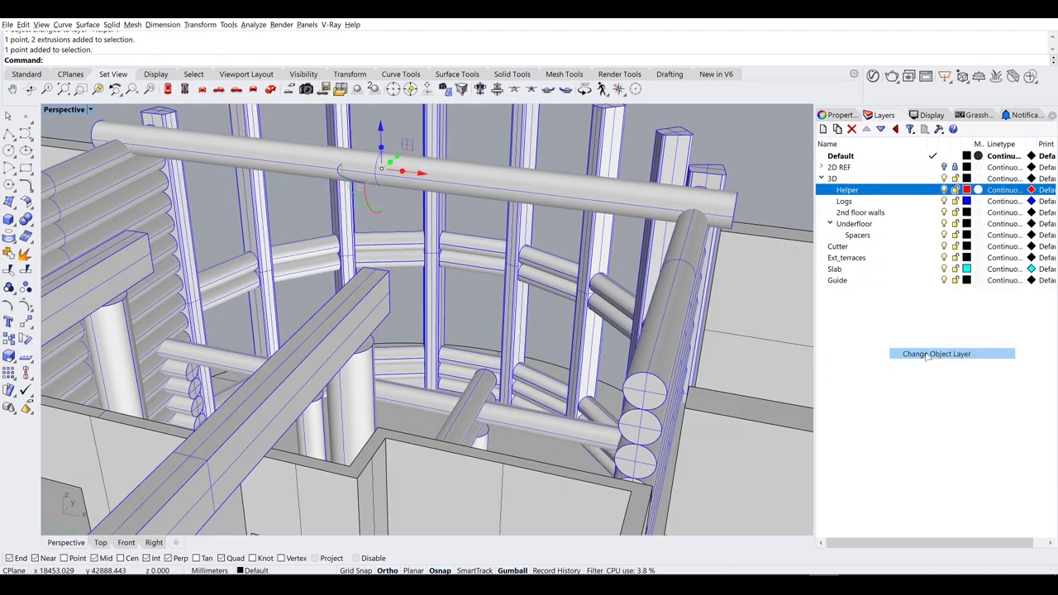
left_click(928, 354)
Step: Extract a lengthwise isocurve from a log in the hall's opposite side wall and move it to the Helper layer
scroll(446, 289, "down", 8)
right_click_drag(446, 290, 473, 272)
scroll(472, 272, "up", 10)
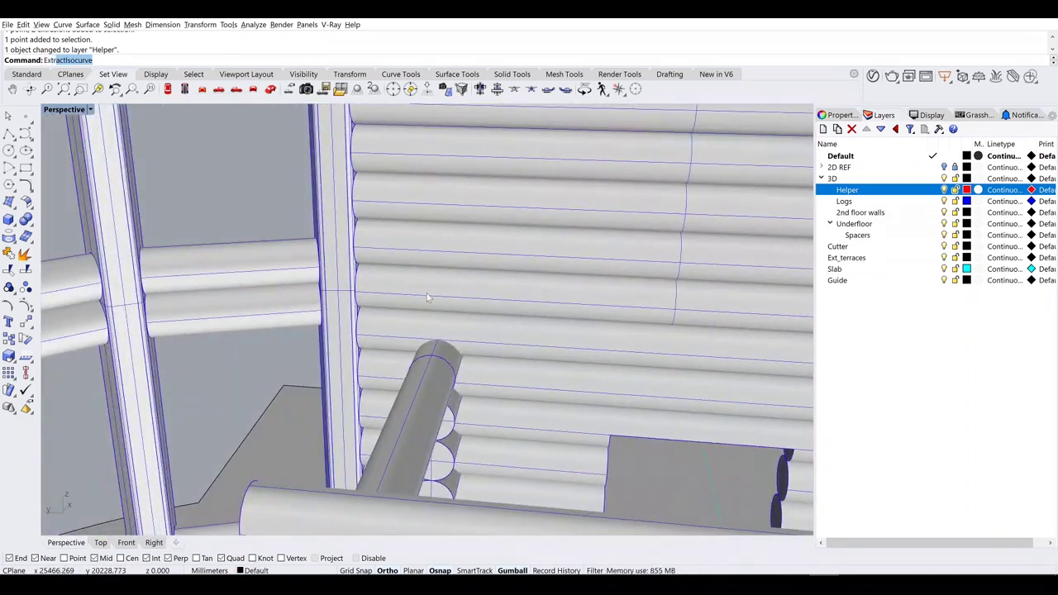
key("Return")
scroll(355, 291, "down", 5)
left_click(469, 317)
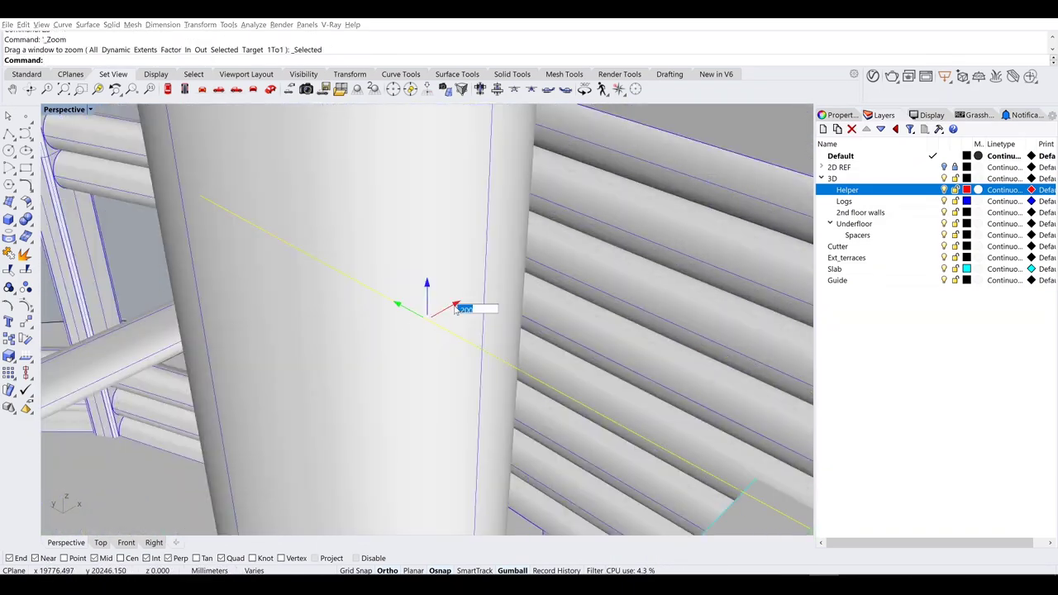
key("ctrl+z")
scroll(511, 271, "down", 5)
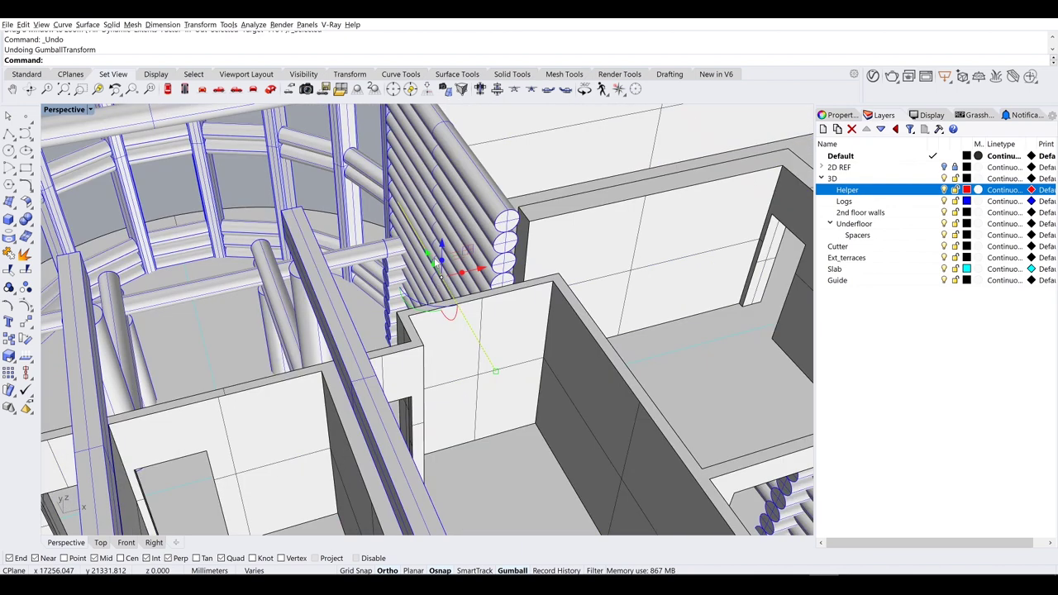
right_click(878, 189)
left_click(928, 354)
Step: Isolate the centre point and both wall isocurves, and draw a line from the point to each isocurve
scroll(454, 197, "down", 3)
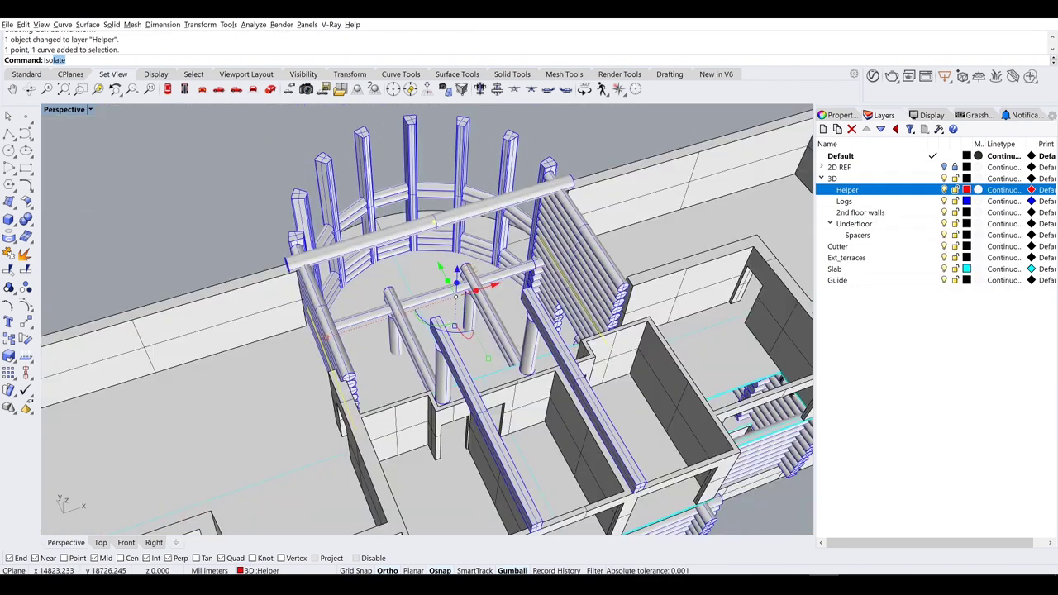
key("ctrl+shift+h")
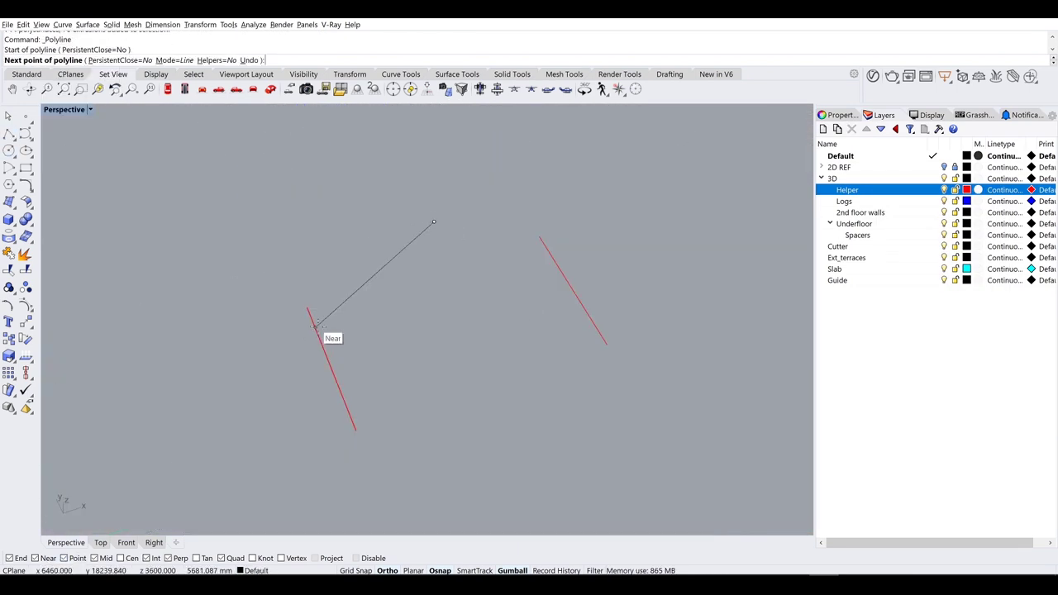
left_click(547, 249)
key("Return")
right_click_drag(547, 249, 607, 393)
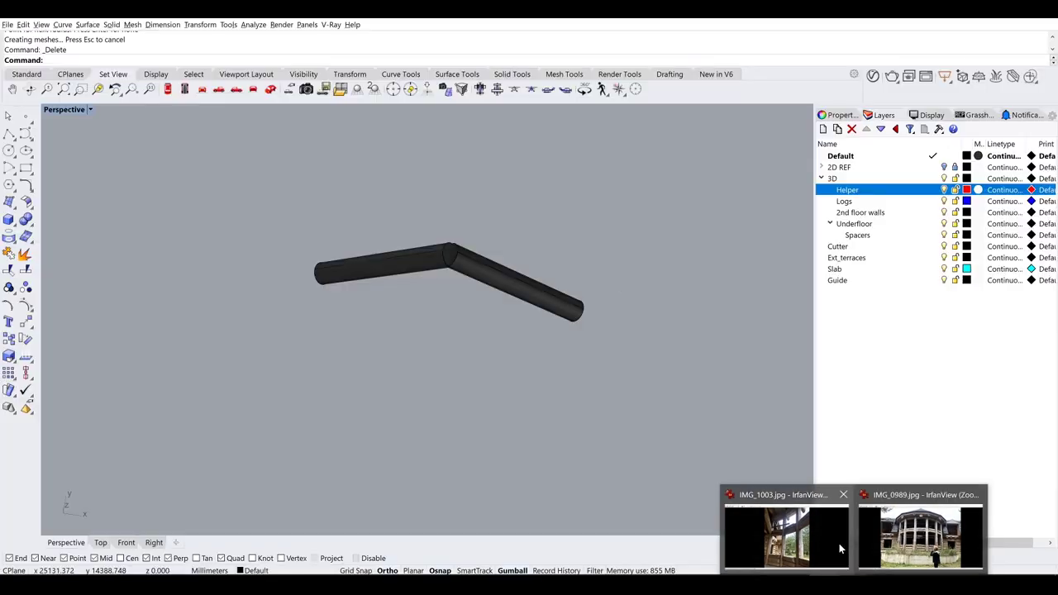
Step: Look through the site photos in IrfanView and examine how the hall's roof logs meet above the spanning beam
left_click(786, 532)
key("Right")
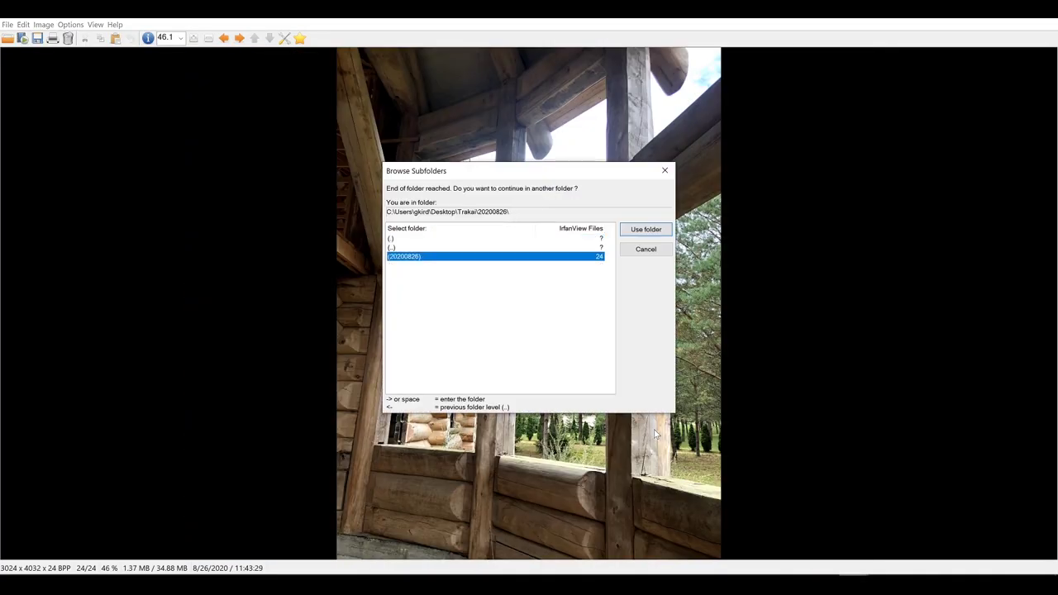
left_click(646, 249)
key("Left")
key("Left")
key("Left")
key("Left")
key("Left")
key("Left")
key("Left")
key("Left")
key("Left")
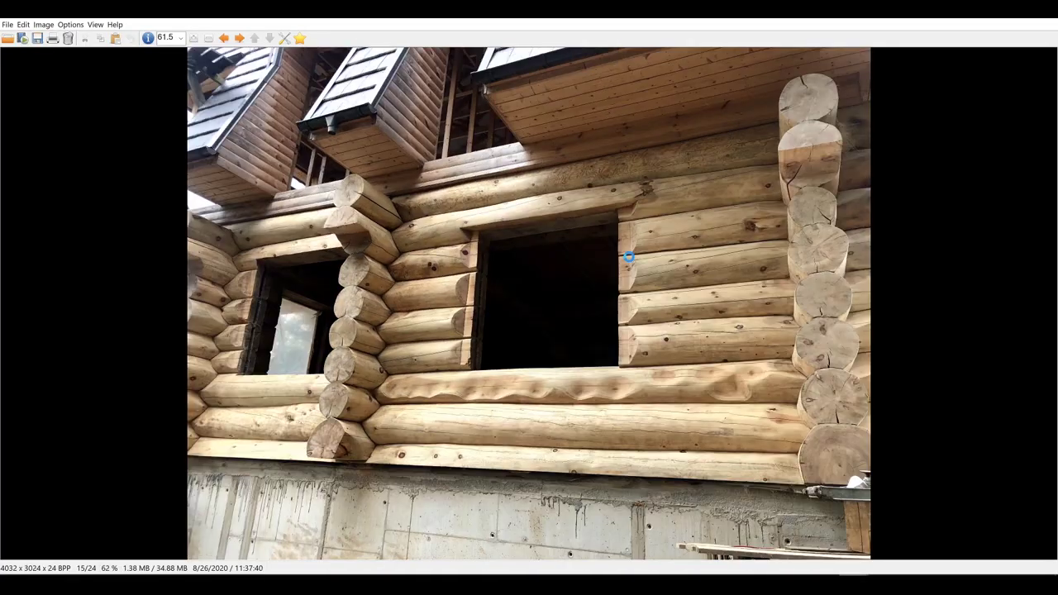
key("Left")
key("Left")
key("Left")
key("Left")
key("Left")
key("Left")
key("Left")
key("Left")
key("Left")
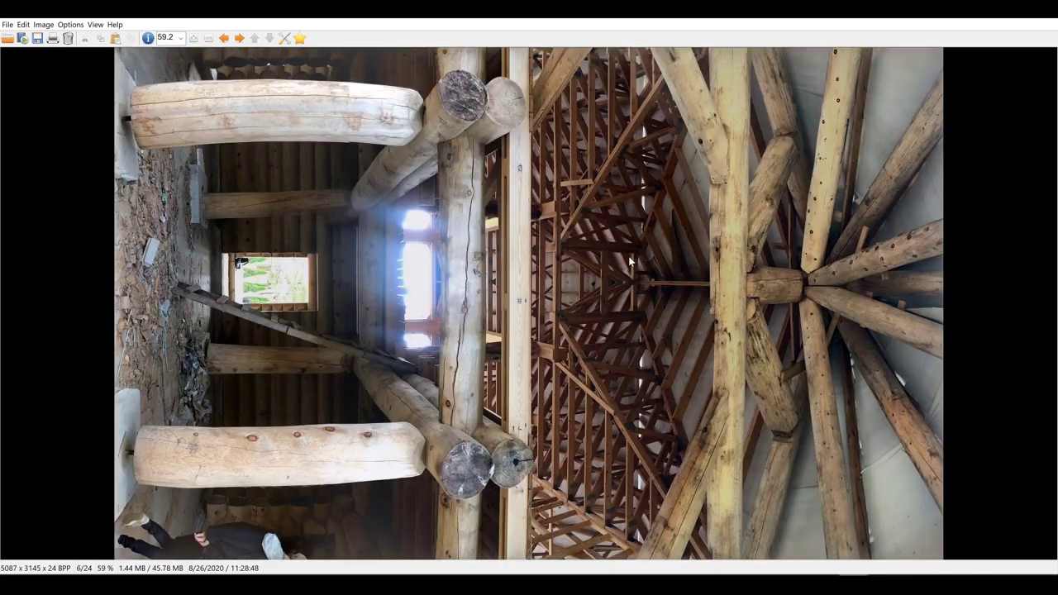
mouse_move(526, 589)
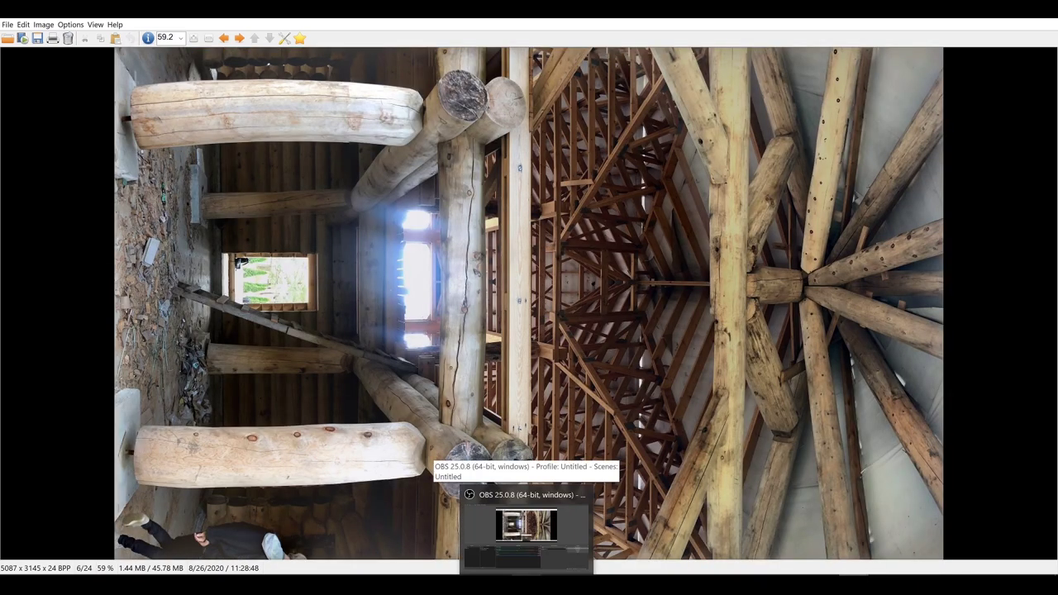
key("Left")
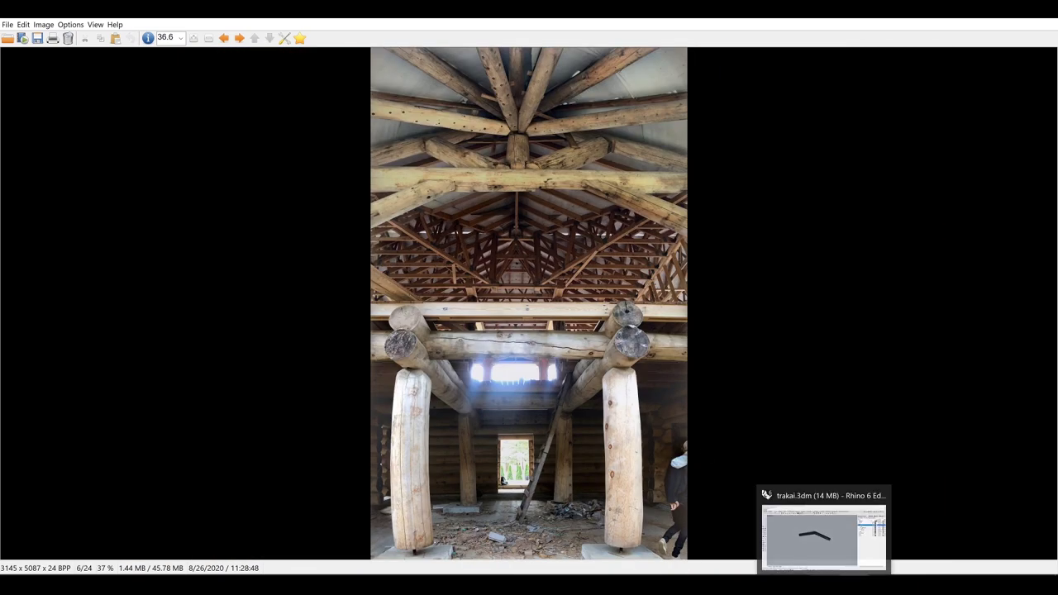
Step: Return to Rhino and undo the pipes built along the two sloping lines
left_click(852, 529)
key("ctrl+z")
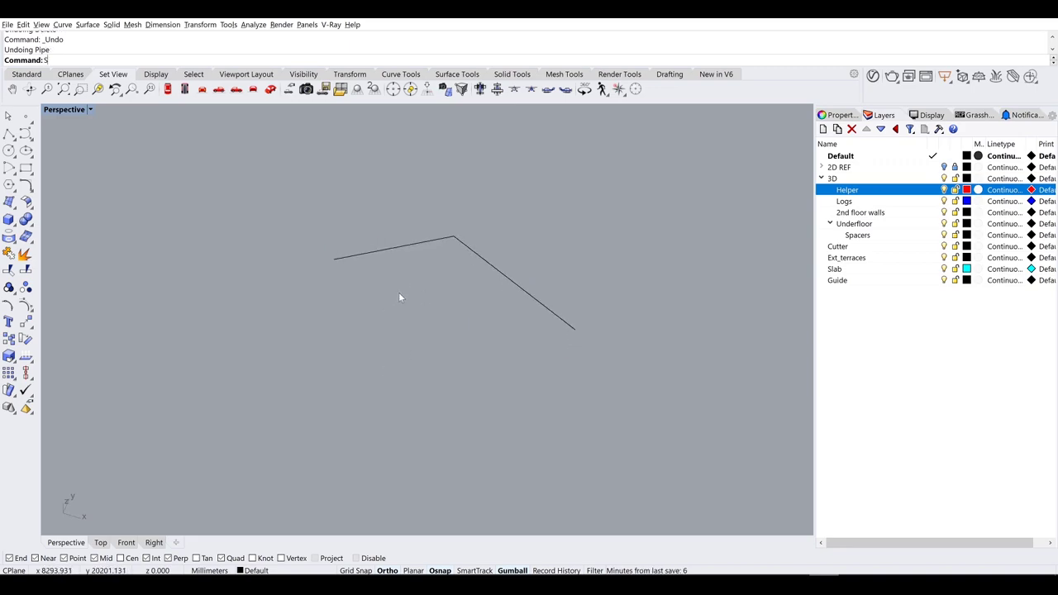
Step: Show the hidden model and isolate the two short columns, the upper cross beam and the two diagonal lines
key("ctrl+alt+h")
scroll(484, 328, "up", 5)
scroll(475, 338, "down", 3)
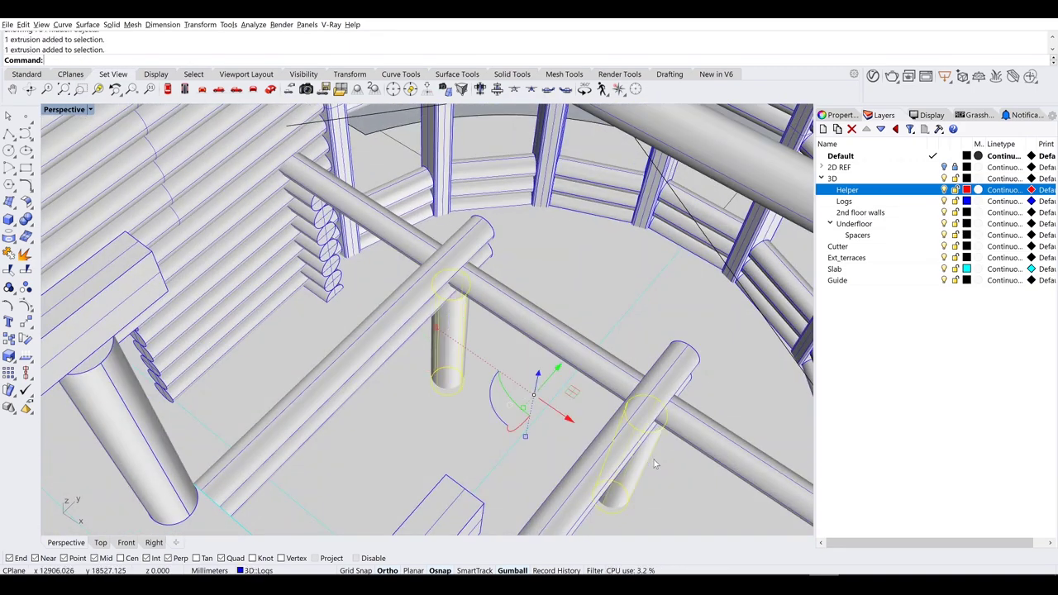
right_click_drag(654, 464, 597, 334)
left_click(597, 334, "shift")
key("ctrl+shift+h")
scroll(445, 438, "up", 3)
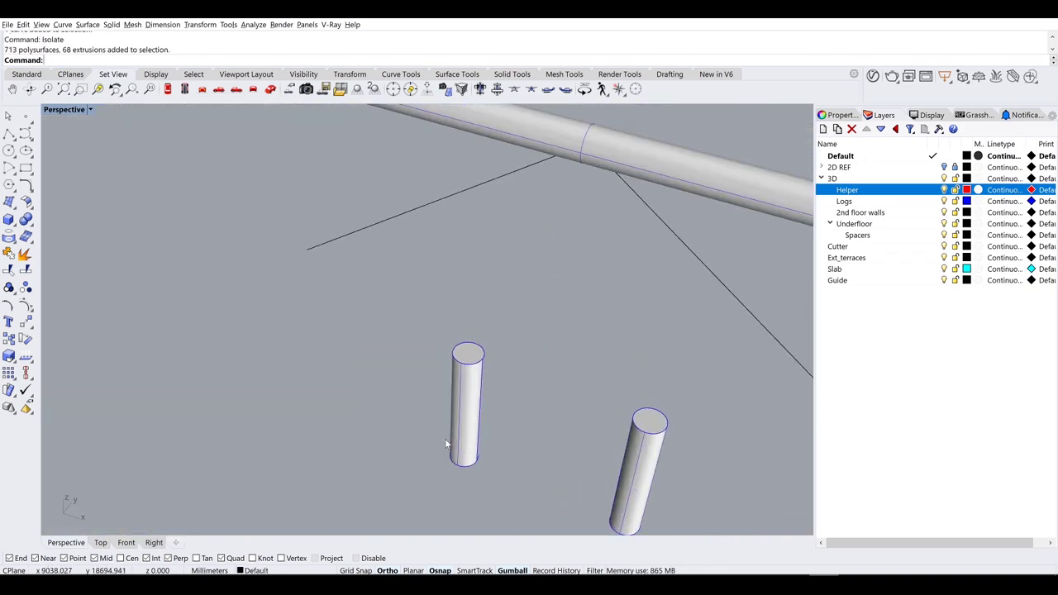
Step: Extract a lengthwise isocurve from each of the two isolated columns and place it on the column's centre axis
key("Escape")
type("ExtractIsocurve")
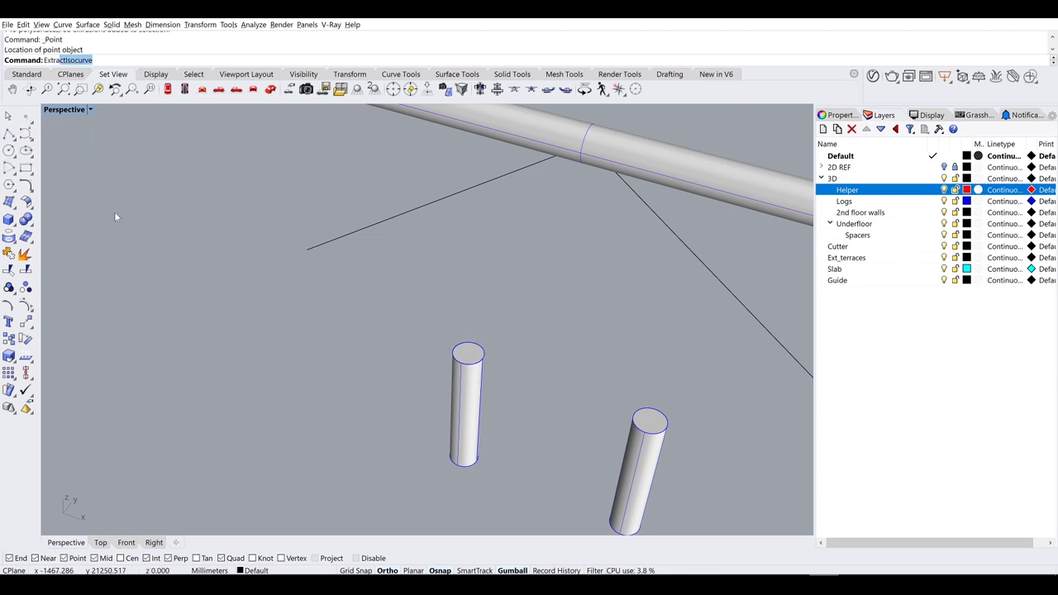
key("Return")
left_click(458, 376)
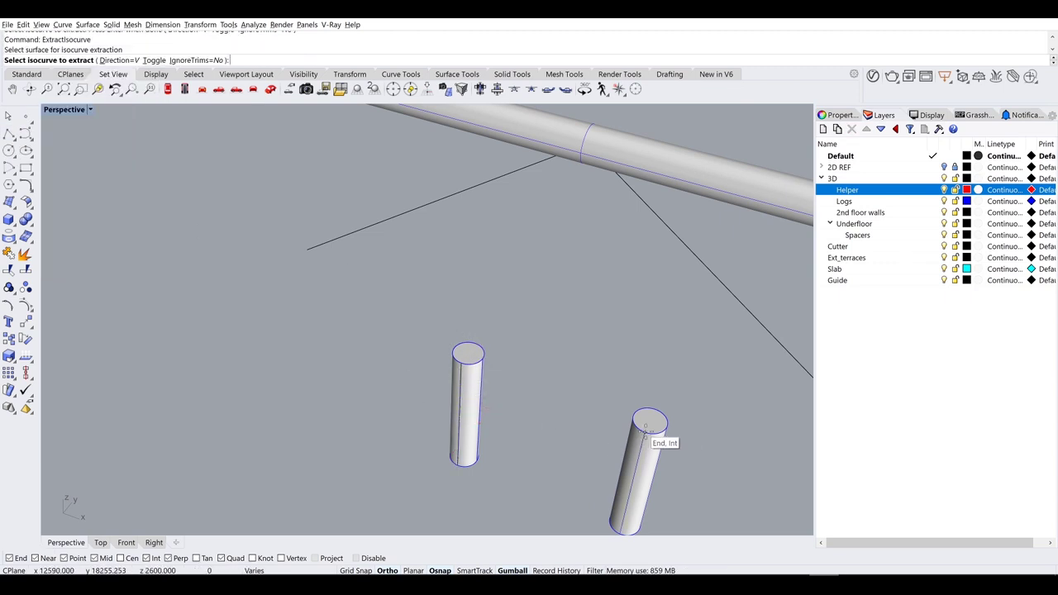
left_click(509, 414)
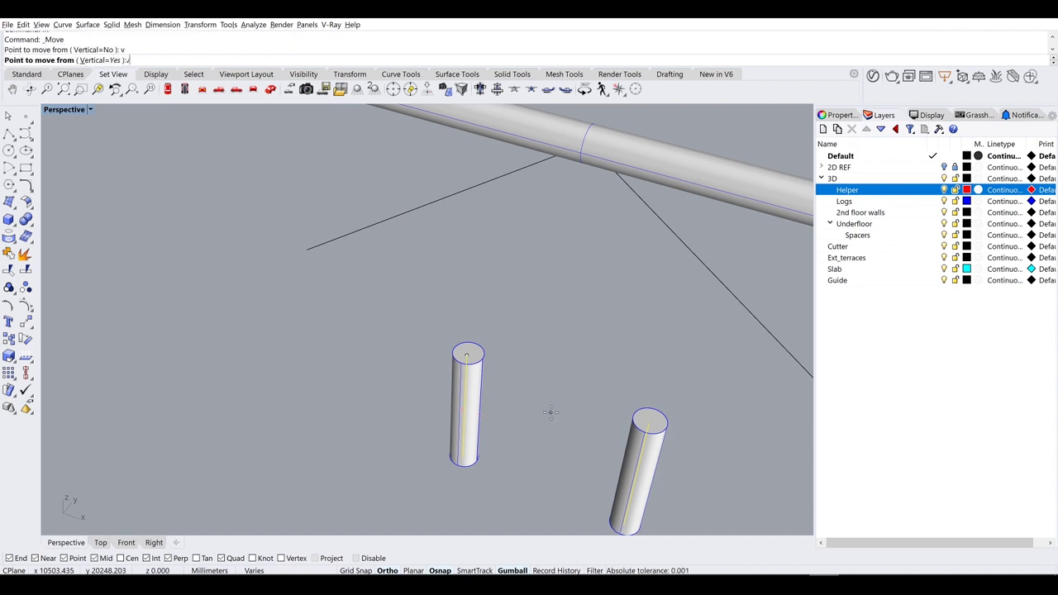
Step: Move the two column centre lines vertically up to the level of the cross beam
left_click(467, 357)
scroll(475, 355, "down", 3)
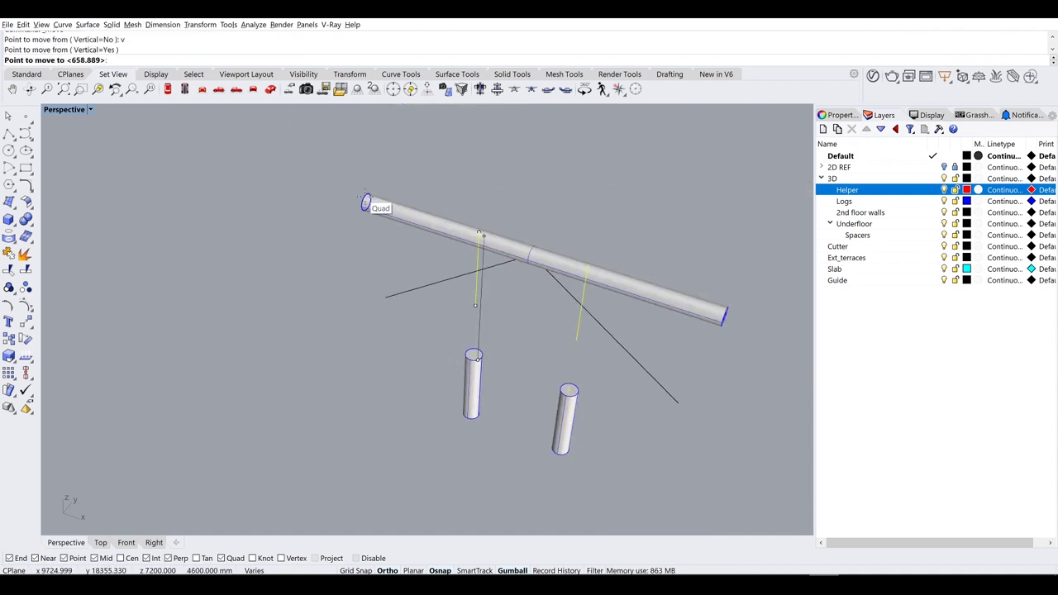
right_click_drag(341, 296, 601, 249)
left_click(601, 250)
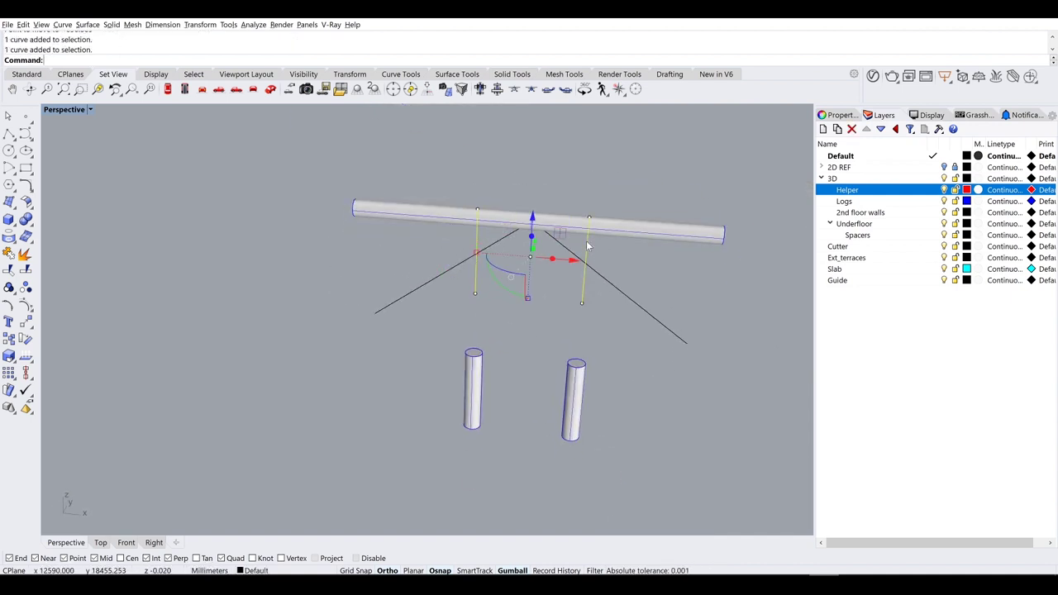
key("Return")
type("v")
key("Return")
Step: Hide the cross beam and snap the upper ends of the two diagonal lines to the tops of the vertical lines
scroll(473, 213, "up", 3)
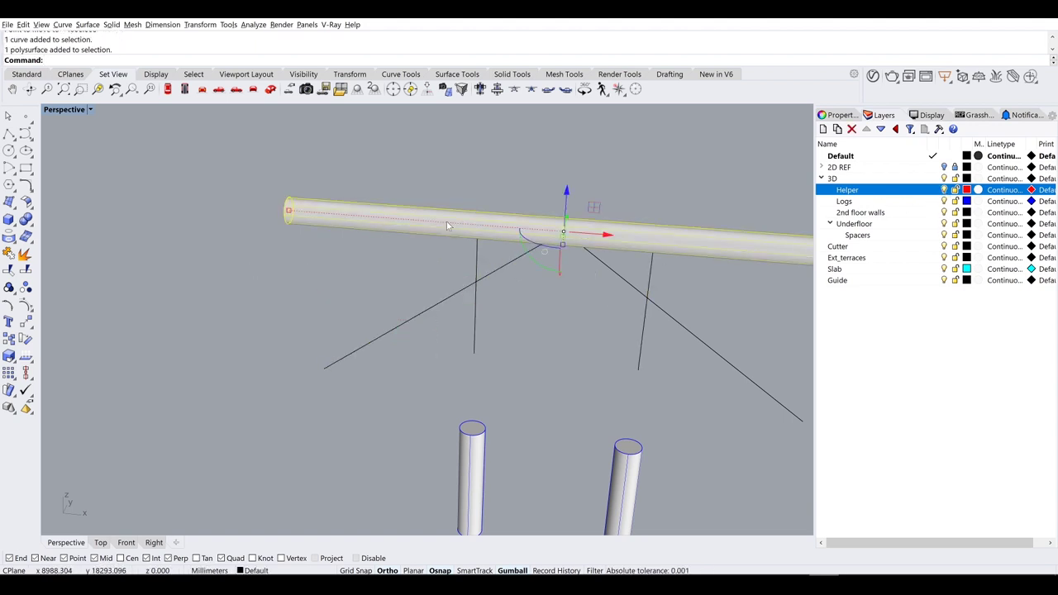
key("ctrl+h")
left_click(546, 239)
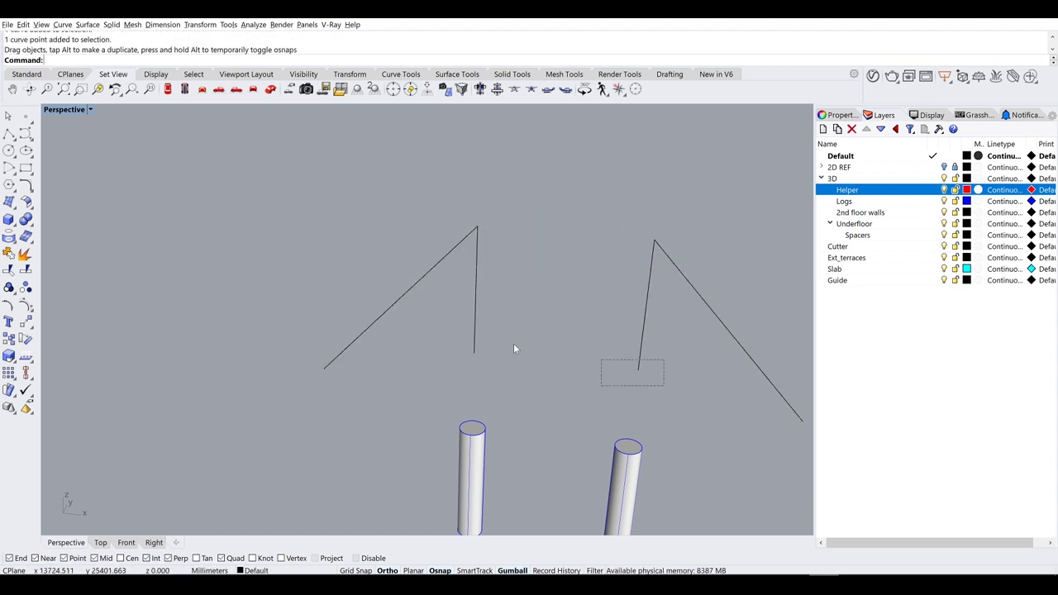
Step: Create pipes along the two diagonal lines, delete the leftover lines and show the rest of the hidden model
key("Return")
key("Return")
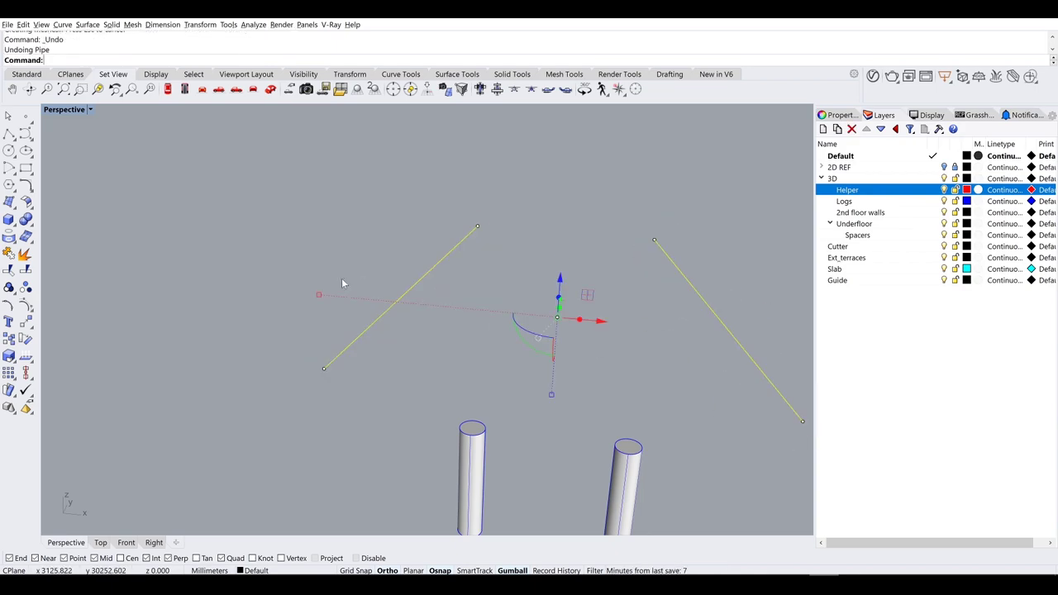
key("Delete")
type("Show")
key("Return")
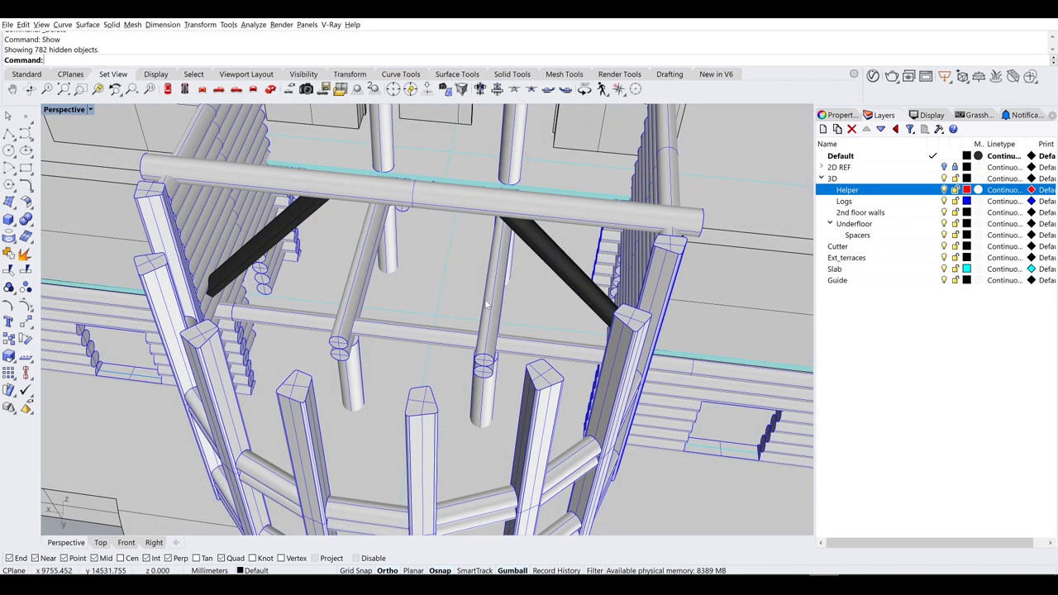
Step: Run a Boolean difference on the two diagonal braces and assign the braces to the Logs layer
type("leand")
key("Return")
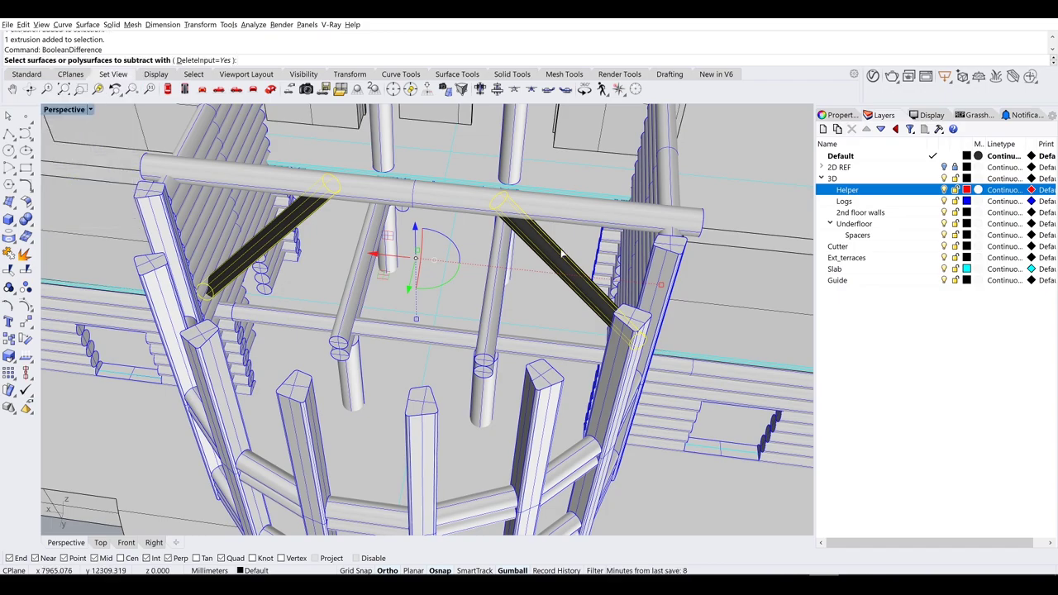
left_click(320, 240)
key("Return")
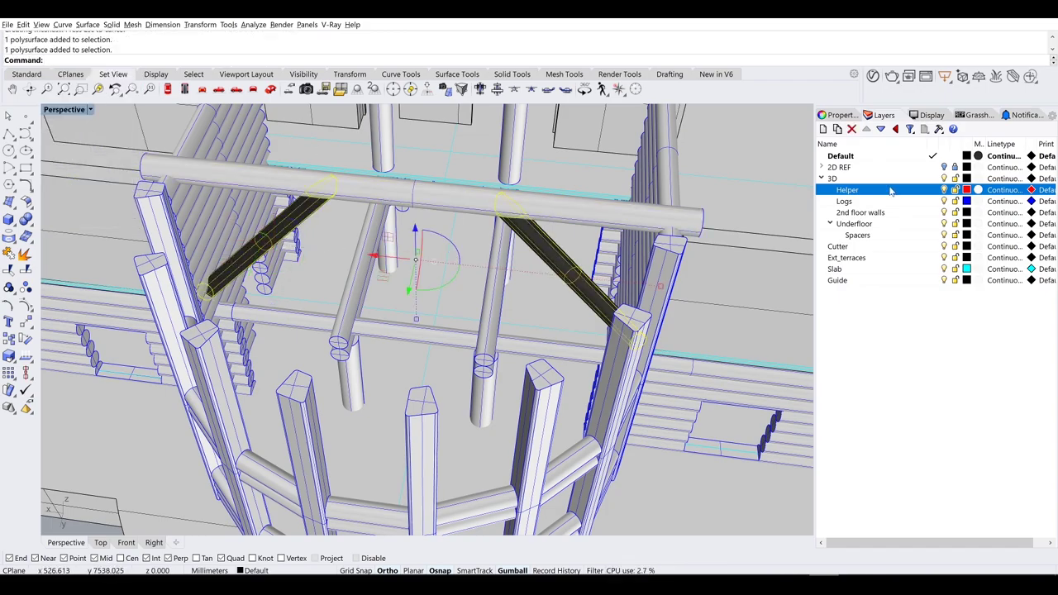
right_click(891, 202)
left_click(893, 366)
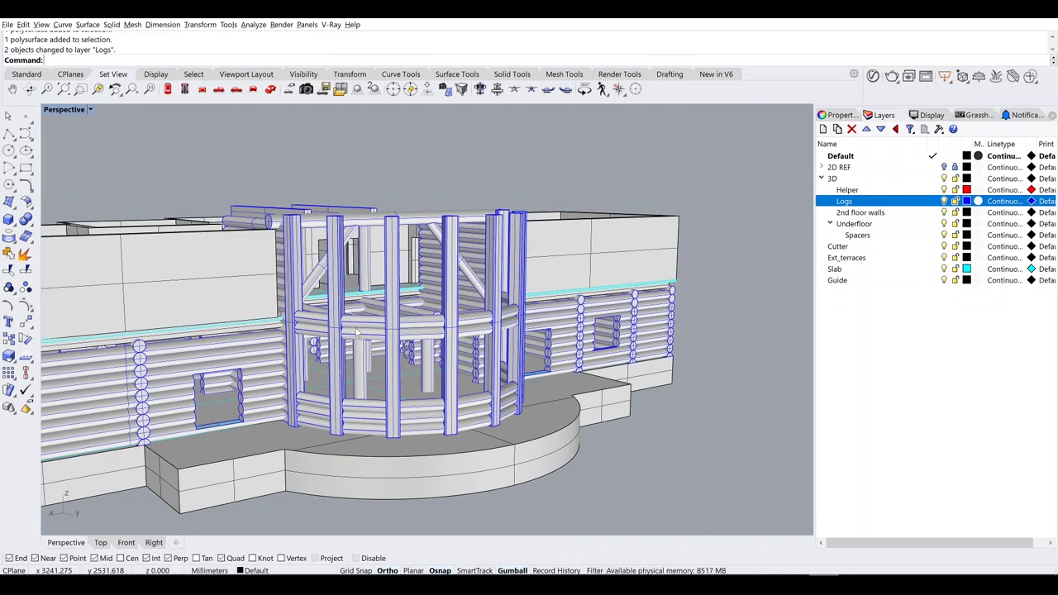
Step: Switch to IrfanView to check the timber structure in IMG_0984-PANO.jpg and IMG_0989.jpg, and return to Rhino
right_click_drag(357, 330, 404, 310)
left_click(852, 576)
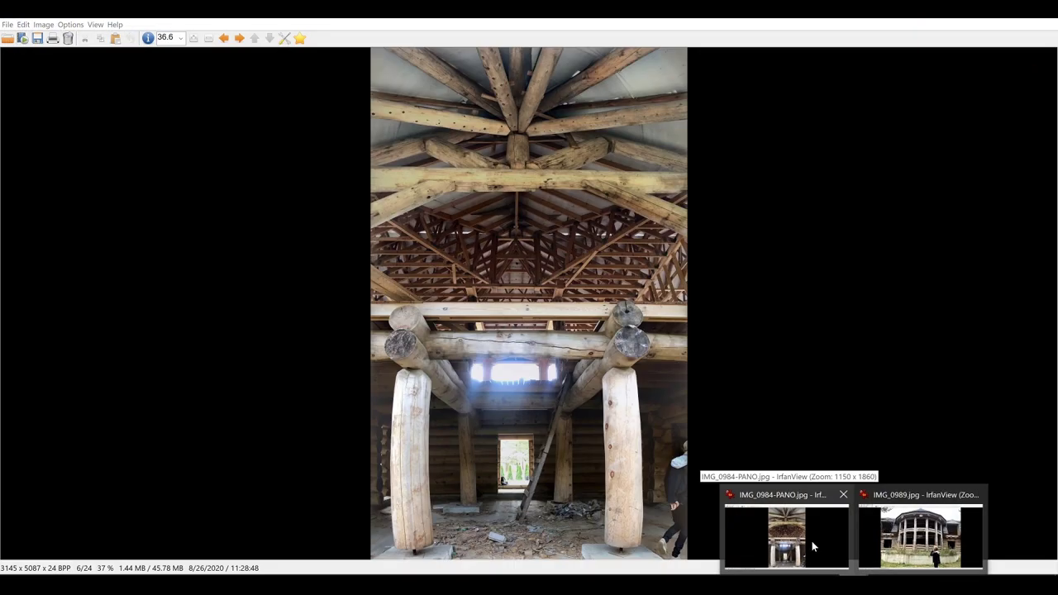
mouse_move(823, 576)
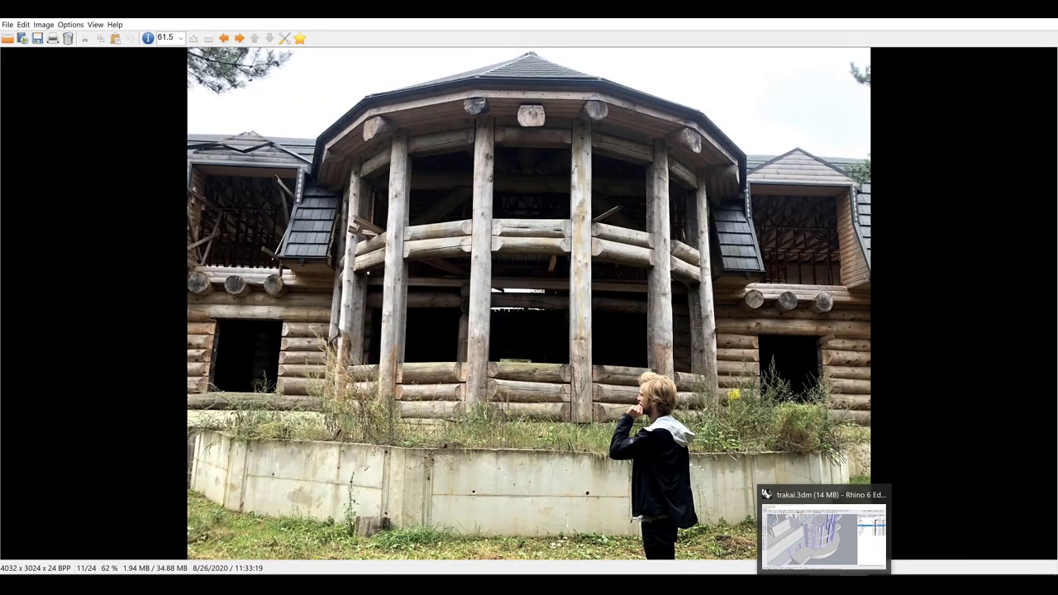
left_click(811, 540)
Step: Copy the middle ring of paired logs in the round bay vertically to just below the tops of the posts, guided by IMG_0989.jpg
right_click_drag(666, 313, 519, 400)
key("Return")
type("v")
key("Return")
scroll(613, 347, "up", 2)
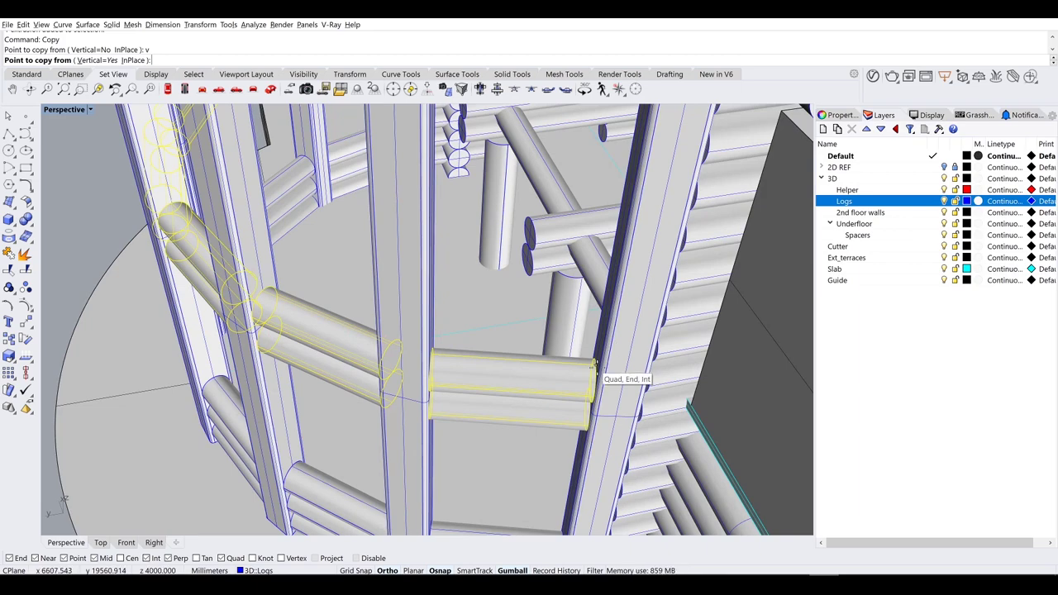
left_click(881, 537)
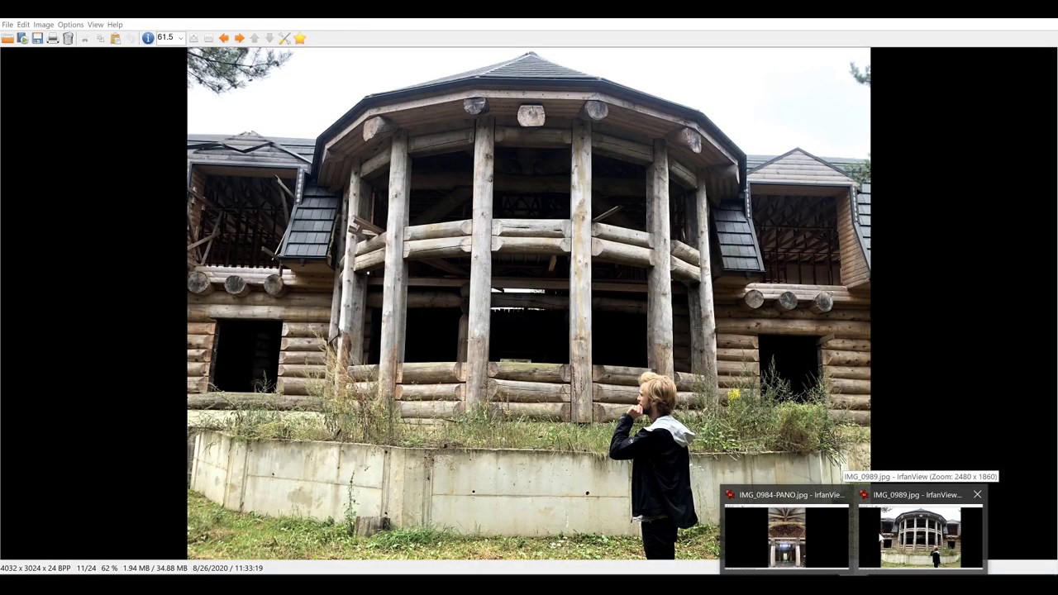
scroll(528, 297, "down", 3)
scroll(527, 297, "up", 2)
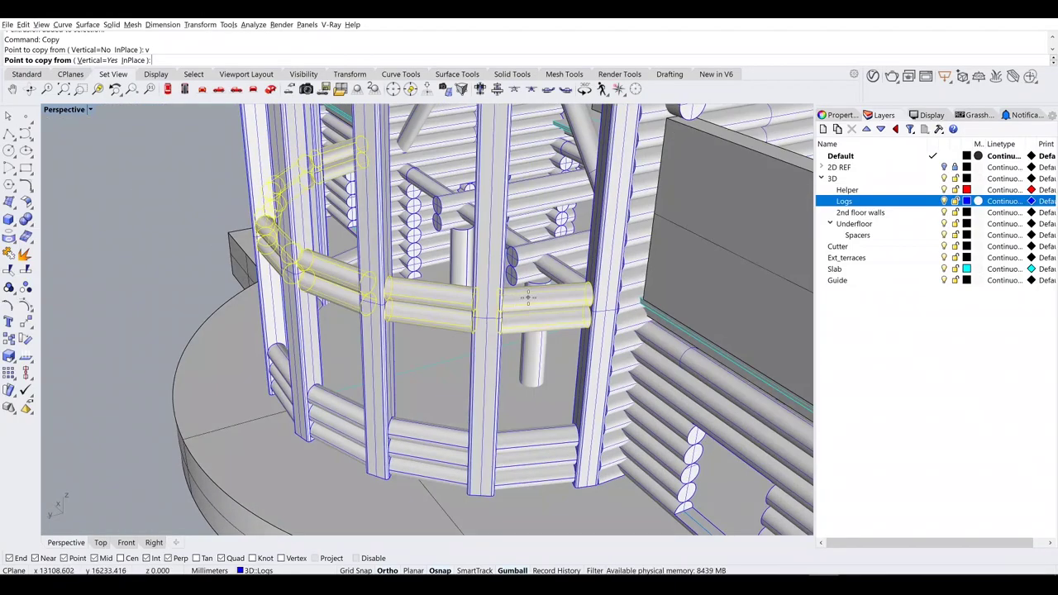
scroll(612, 166, "up", 5)
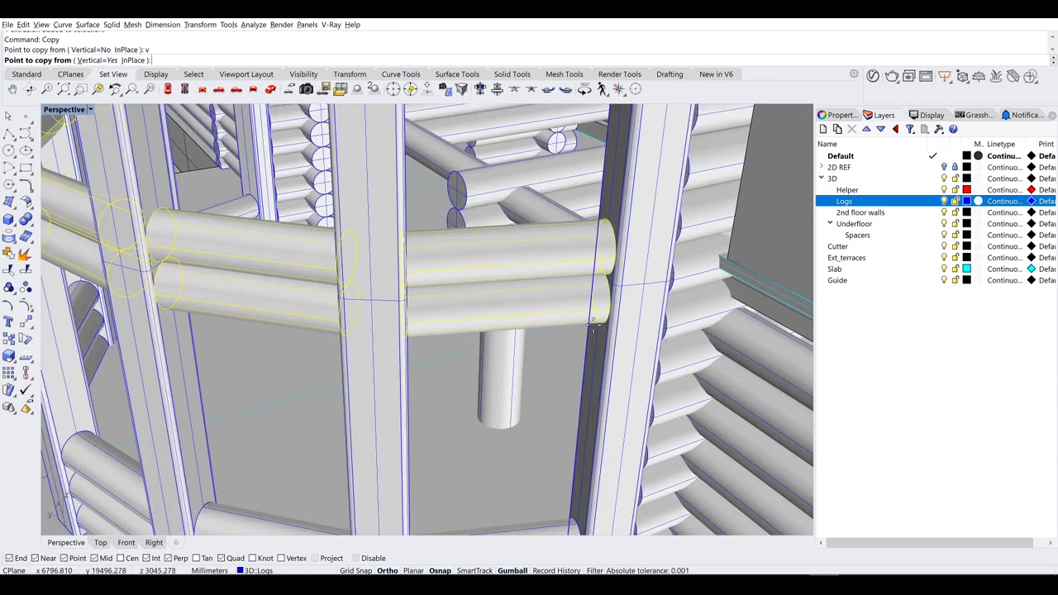
left_click(629, 169)
scroll(602, 159, "down", 8)
scroll(604, 155, "up", 5)
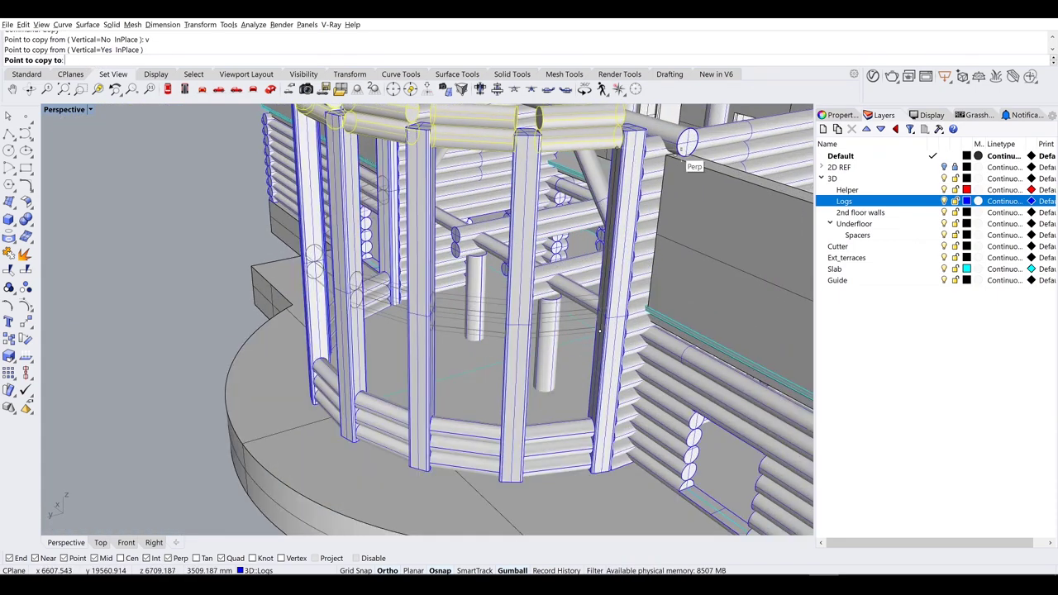
scroll(685, 152, "down", 4)
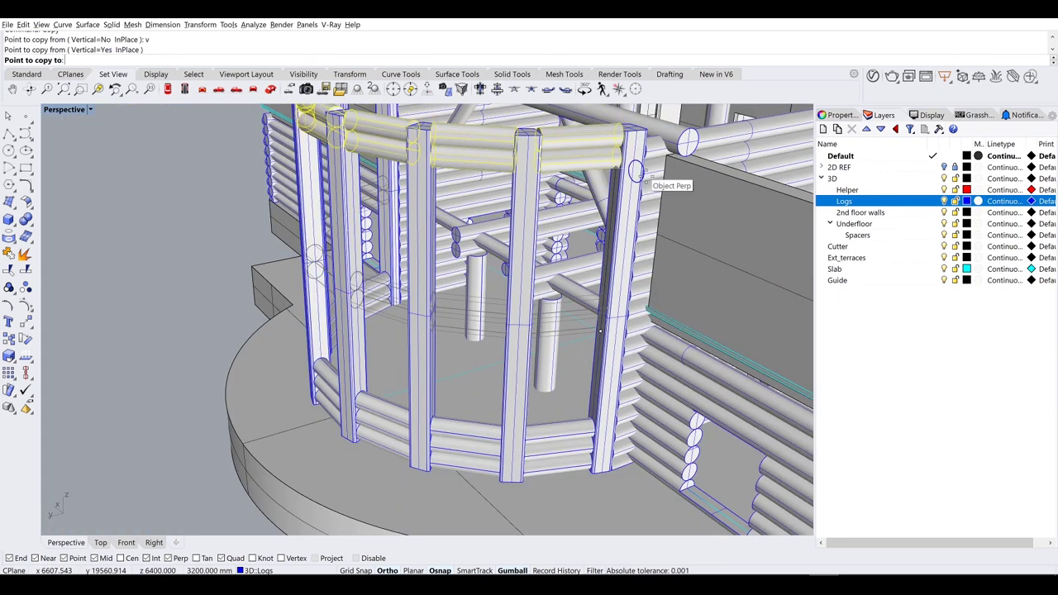
scroll(637, 185, "up", 5)
scroll(637, 187, "up", 5)
key("ctrl+alt+w")
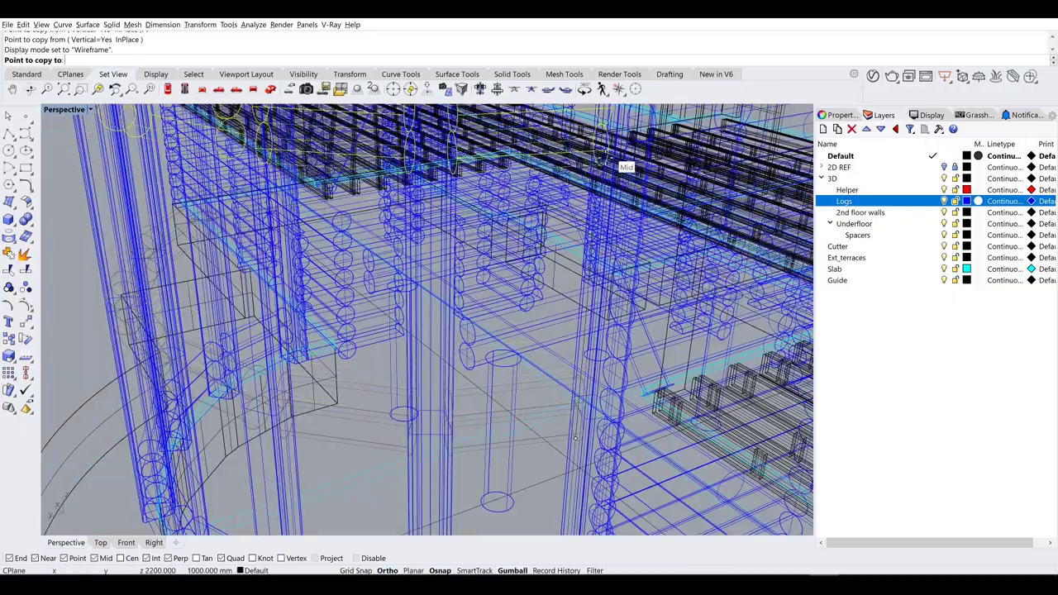
scroll(546, 339, "down", 3)
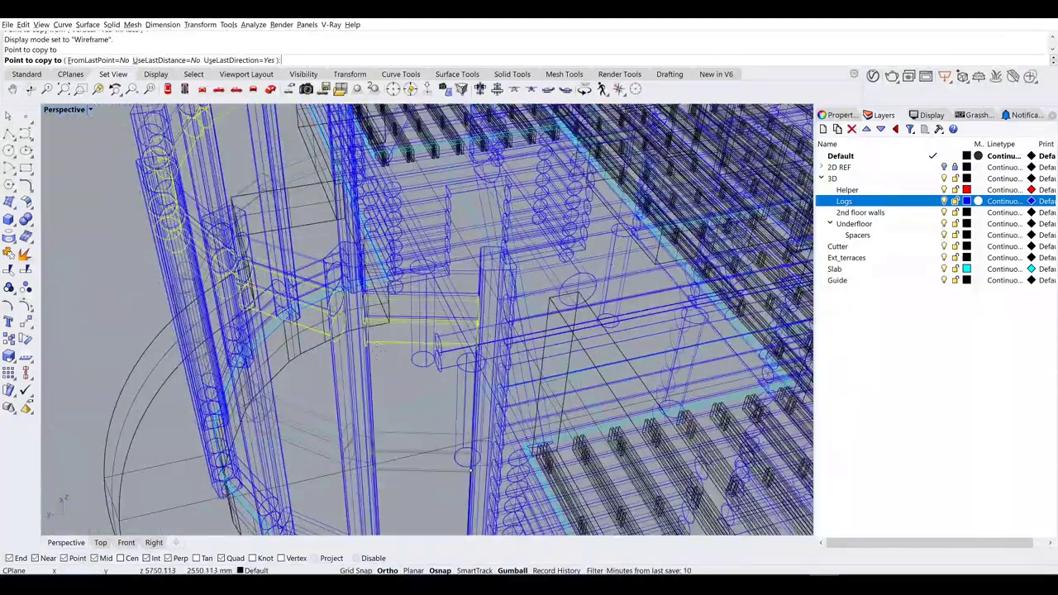
key("Escape")
Step: Set the Perspective viewport back to Shaded display
left_click(65, 109)
left_click(74, 132)
scroll(558, 479, "down", 3)
Step: Compare the round bay's log rings and the rest of the model with the reference photo IMG_0989.jpg in IrfanView
left_click(921, 533)
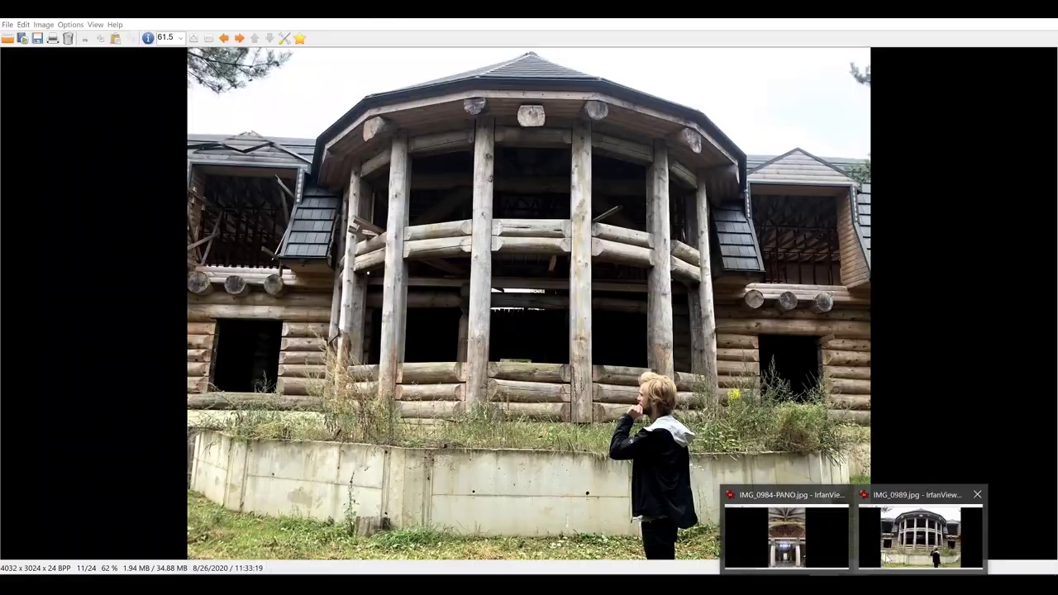
key("alt+Tab")
right_click_drag(463, 215, 281, 273)
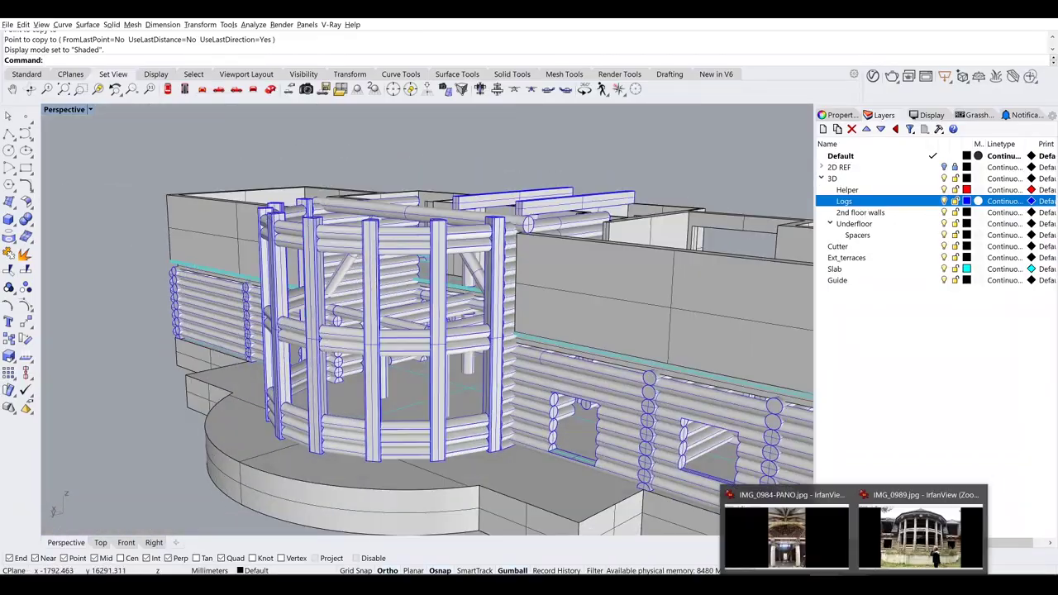
left_click(921, 533)
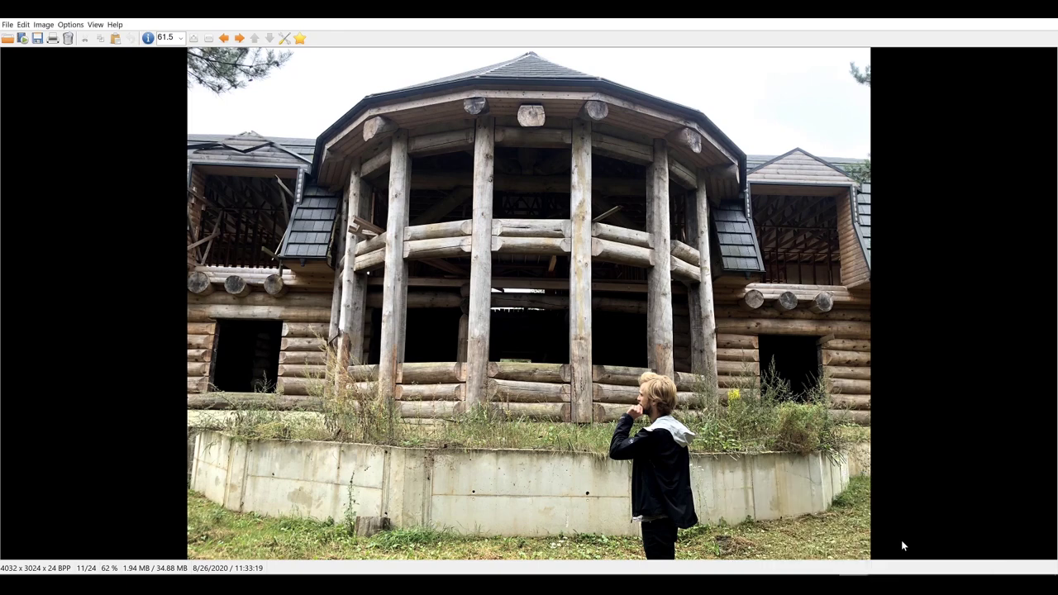
key("alt+Tab")
mouse_move(512, 248)
right_mouse_down()
mouse_move(489, 240)
mouse_move(577, 329)
mouse_move(512, 253)
right_mouse_up()
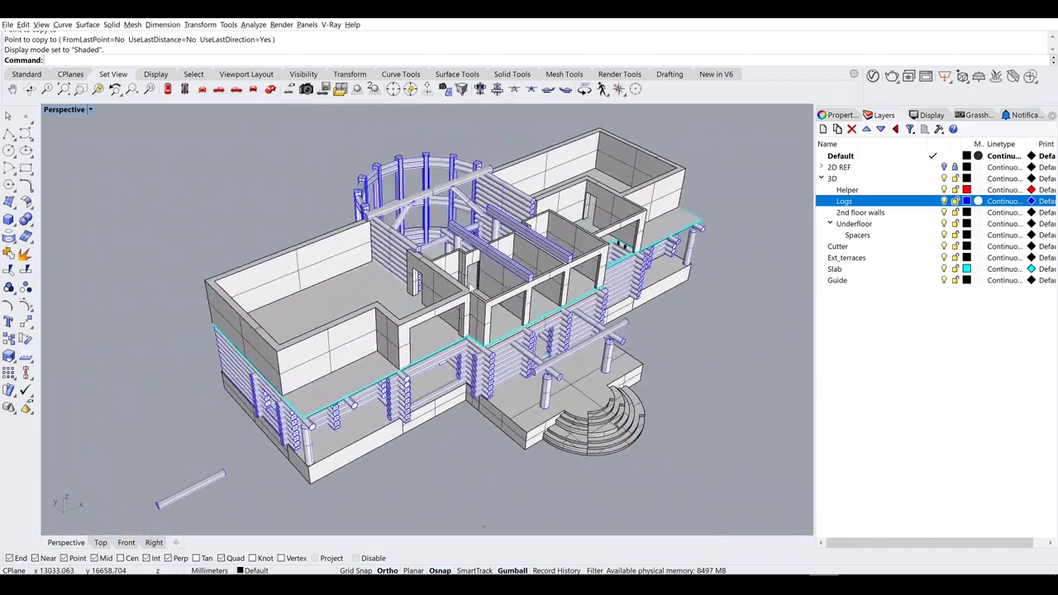
Step: Switch the Perspective viewport to Arctic display and toggle the Slab layer's visibility to inspect the floor beams
left_click(64, 109)
left_click(66, 201)
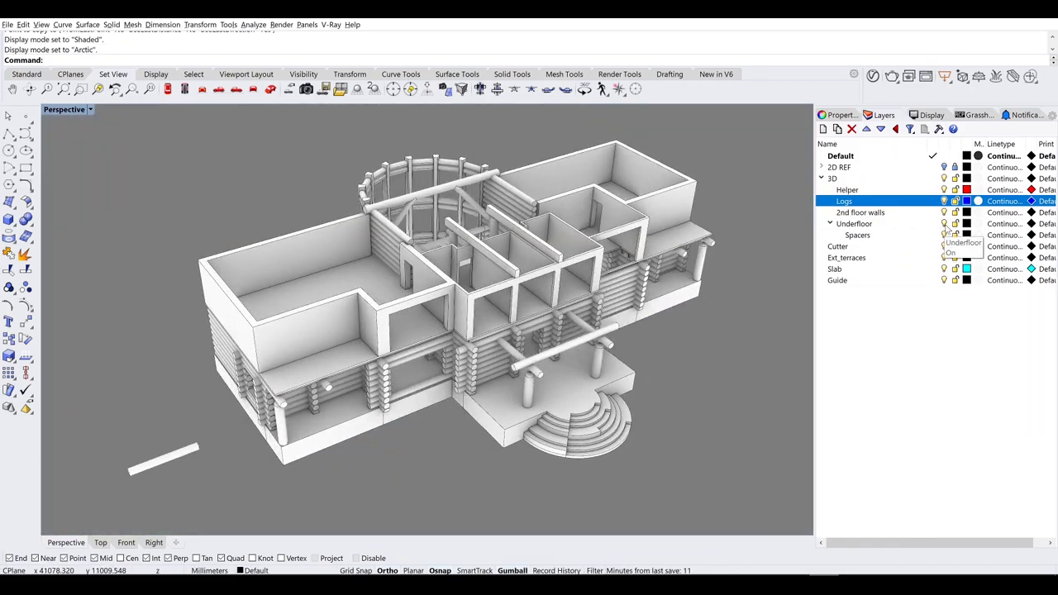
left_click(835, 269)
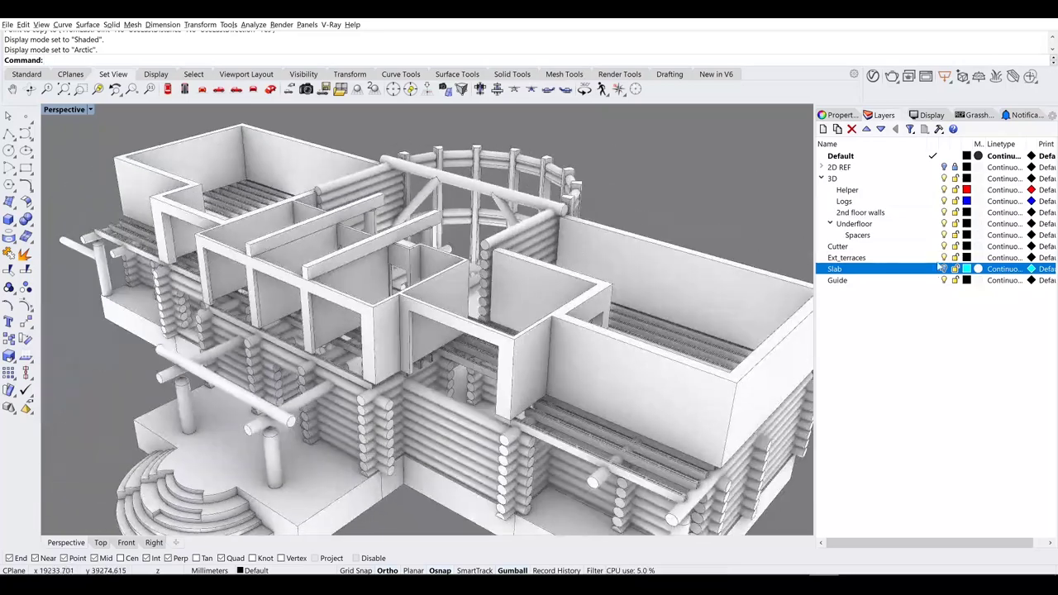
left_click(944, 269)
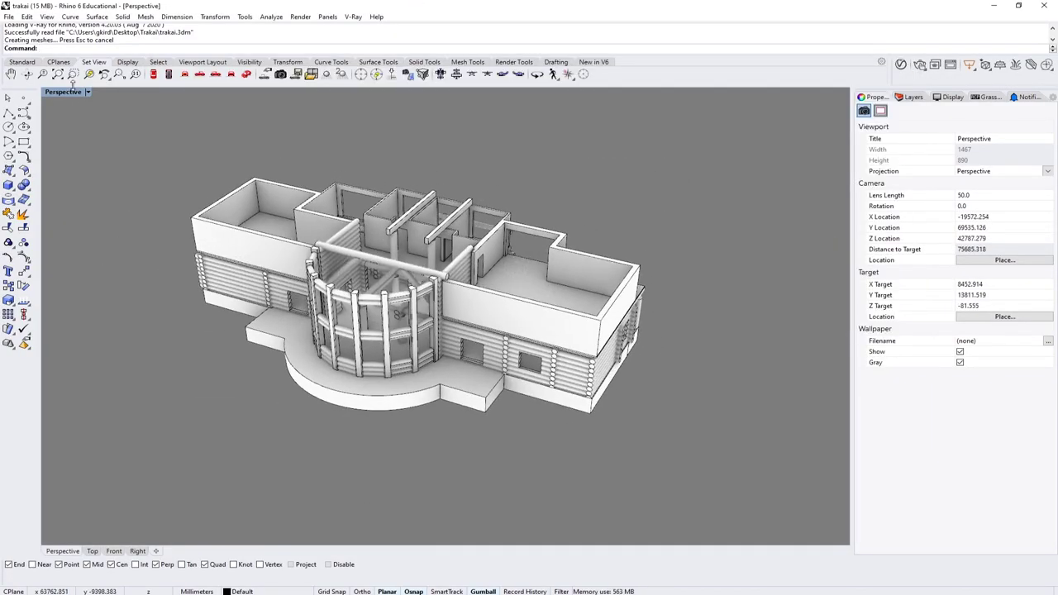
Step: Put the reopened model's Perspective viewport in Shaded display for a close view of the building
left_click(430, 225)
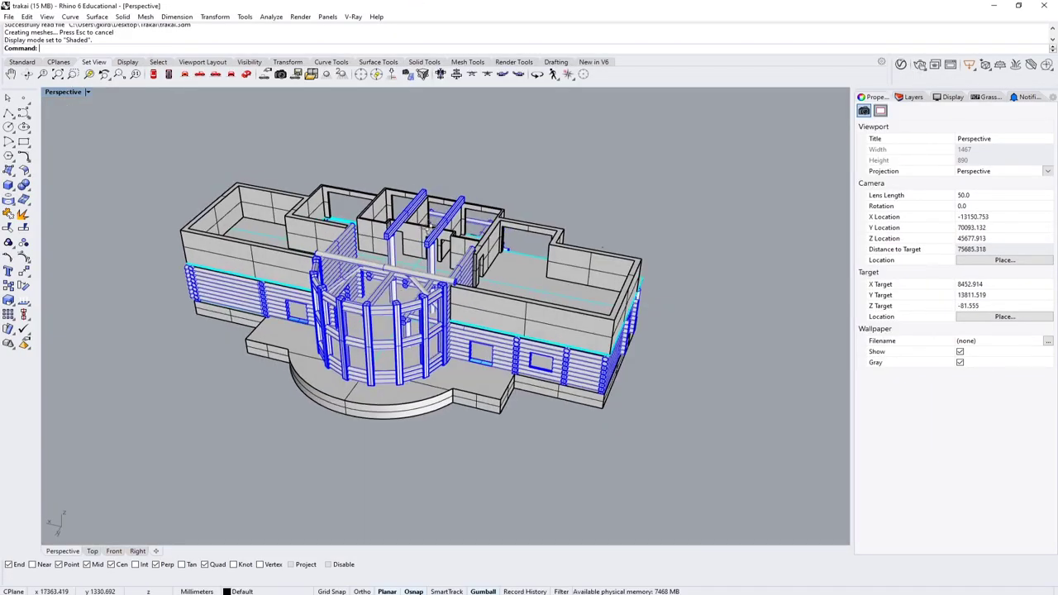
scroll(430, 230, "up", 5)
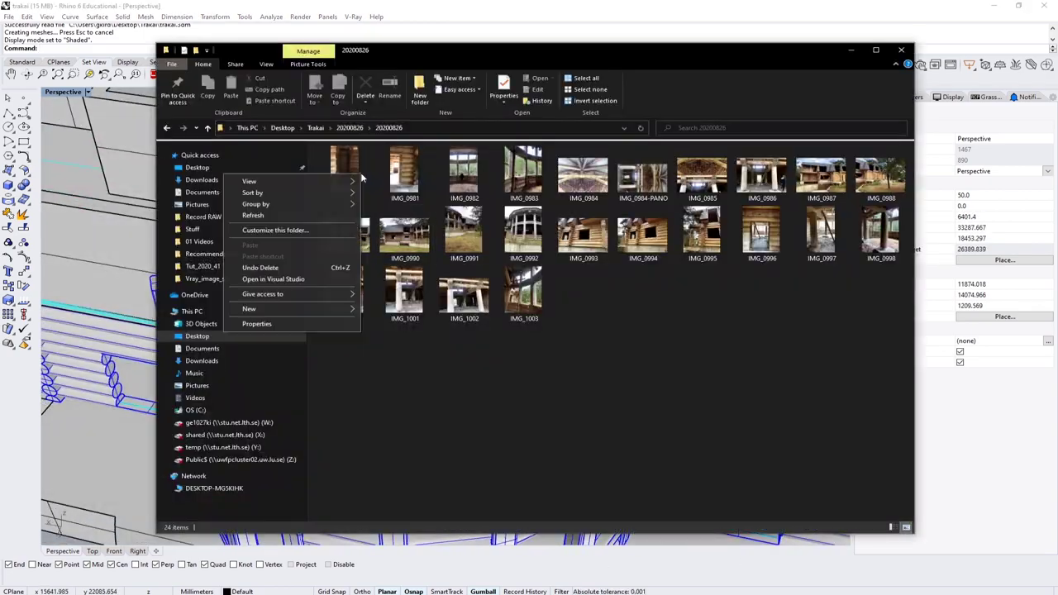
Step: Look through the site photos folder and open the roof structure photo IMG_0984.jpg in IrfanView
right_click(338, 156)
left_click(227, 222)
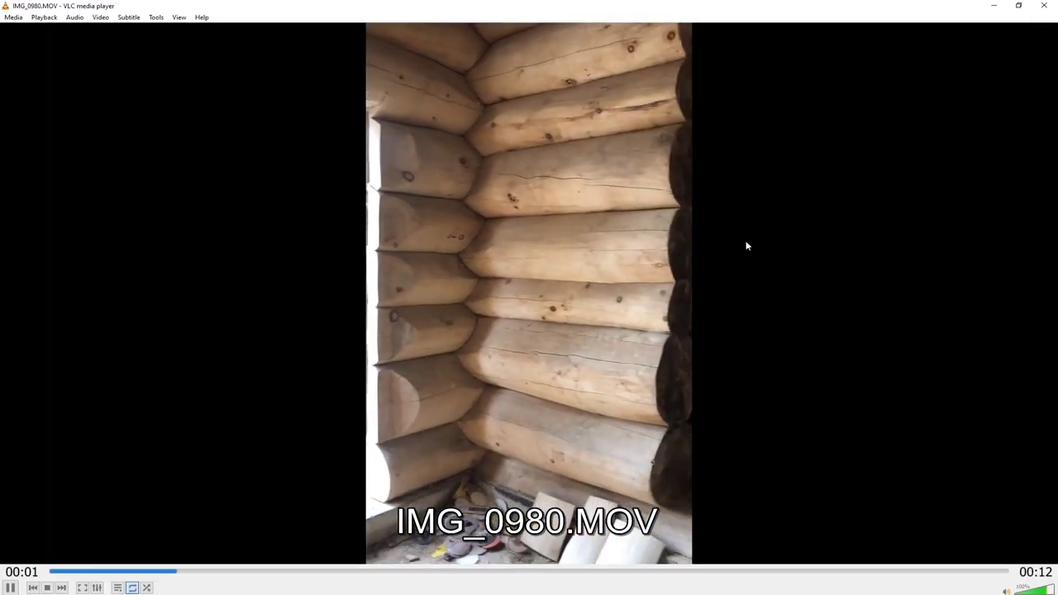
key("alt+F4")
left_click(464, 174)
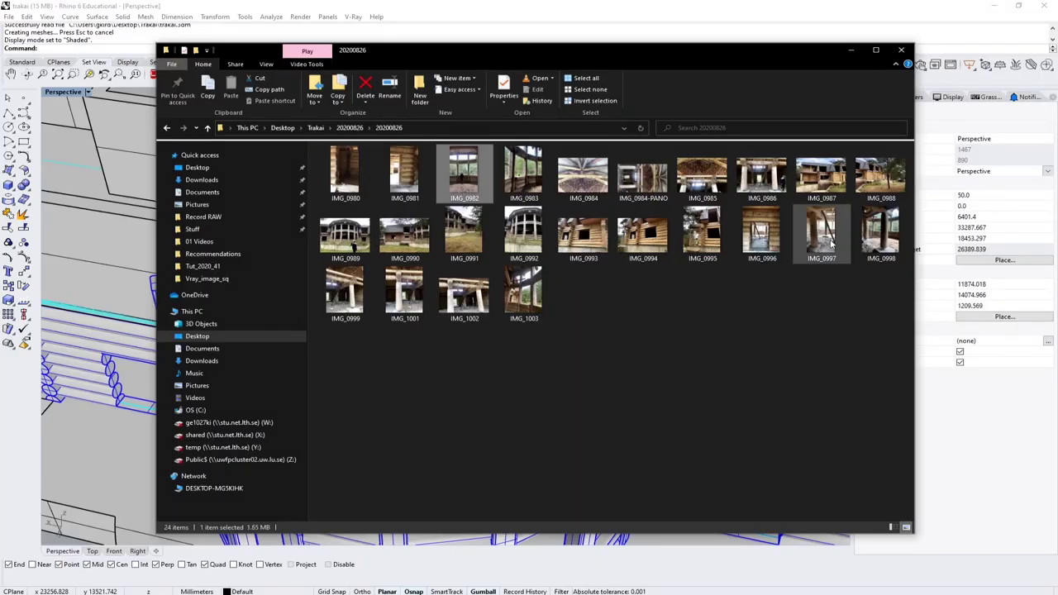
right_click(584, 195)
mouse_move(536, 364)
left_click(314, 366)
key("Return")
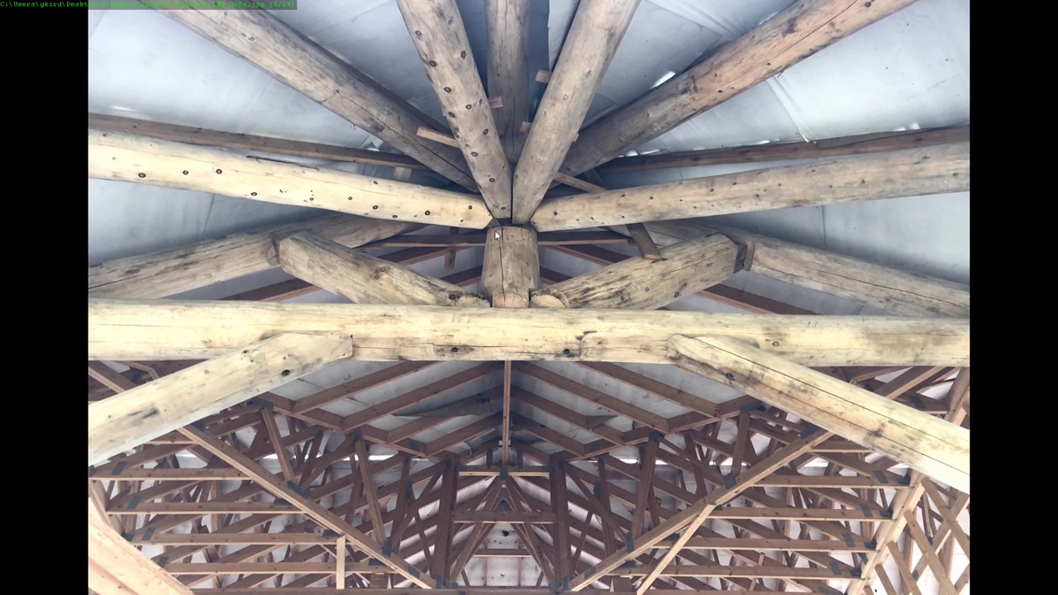
key("Return")
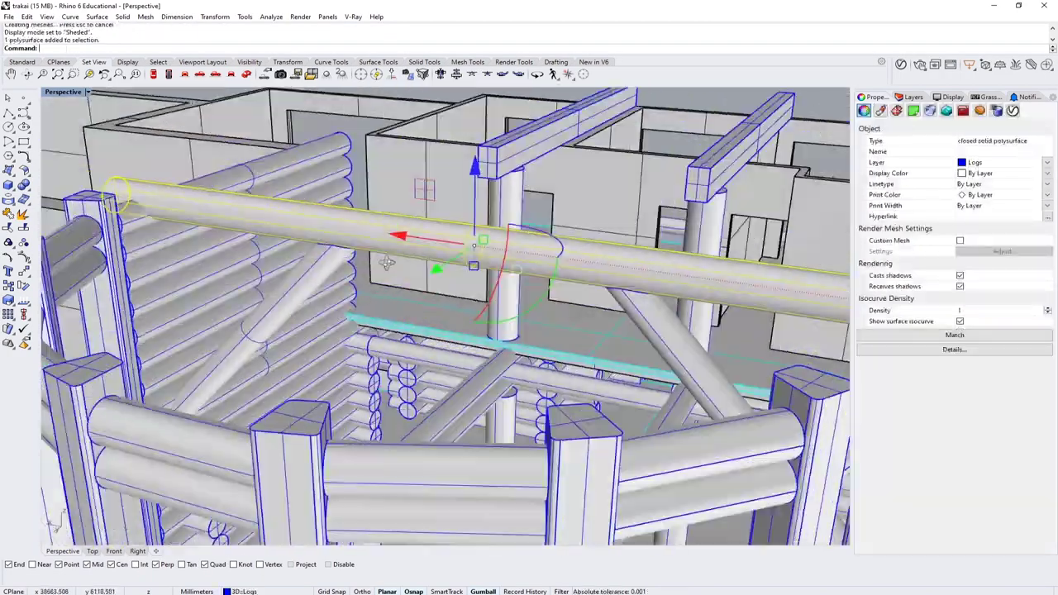
Step: Try to scale the selected log across the round bay in one direction and delete an extra log above the bay
right_click_drag(386, 263, 356, 330)
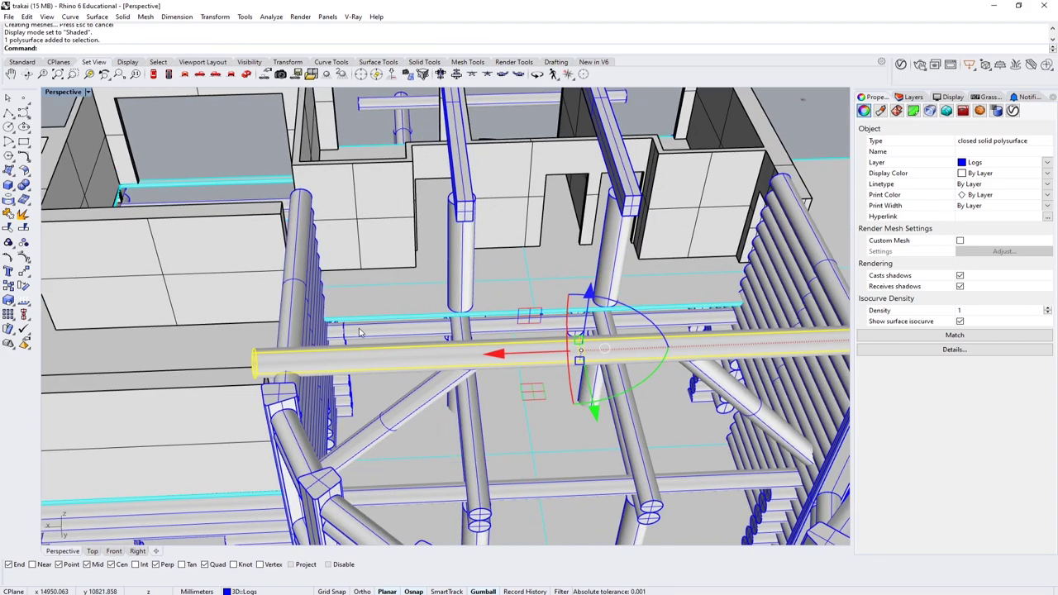
type("scale1d")
key("Return")
key("Escape")
right_click_drag(252, 347, 430, 339)
key("Delete")
Step: Delete the remaining extra log and the box-shaped beam above the bay's horizontal tie log
left_click(496, 378)
right_click_drag(496, 378, 461, 285)
left_click_drag(461, 285, 461, 225)
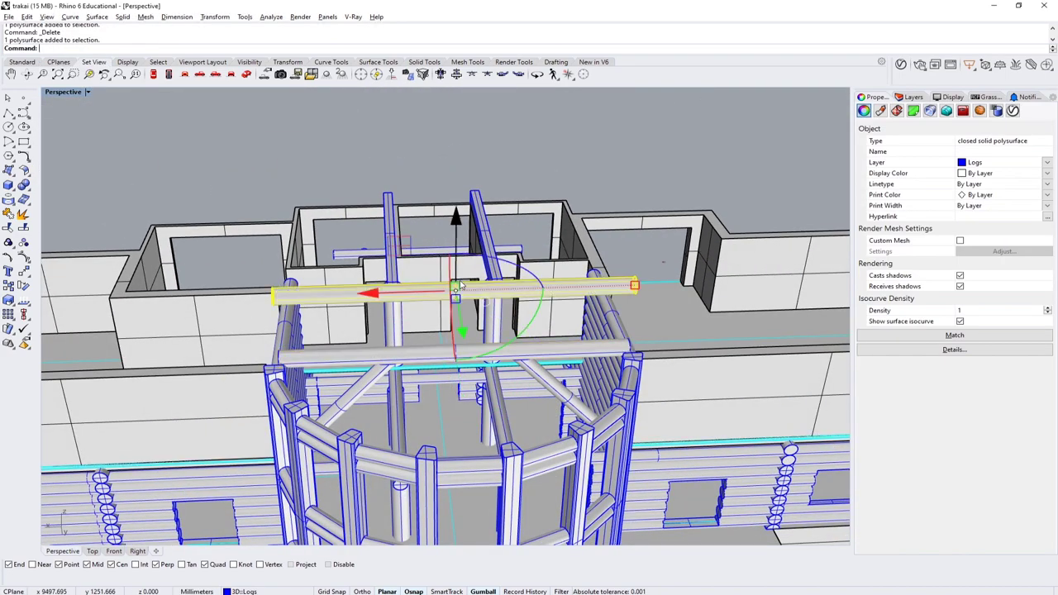
key("Escape")
right_click_drag(460, 225, 372, 215)
left_click(348, 256)
key("Delete")
left_click(432, 267)
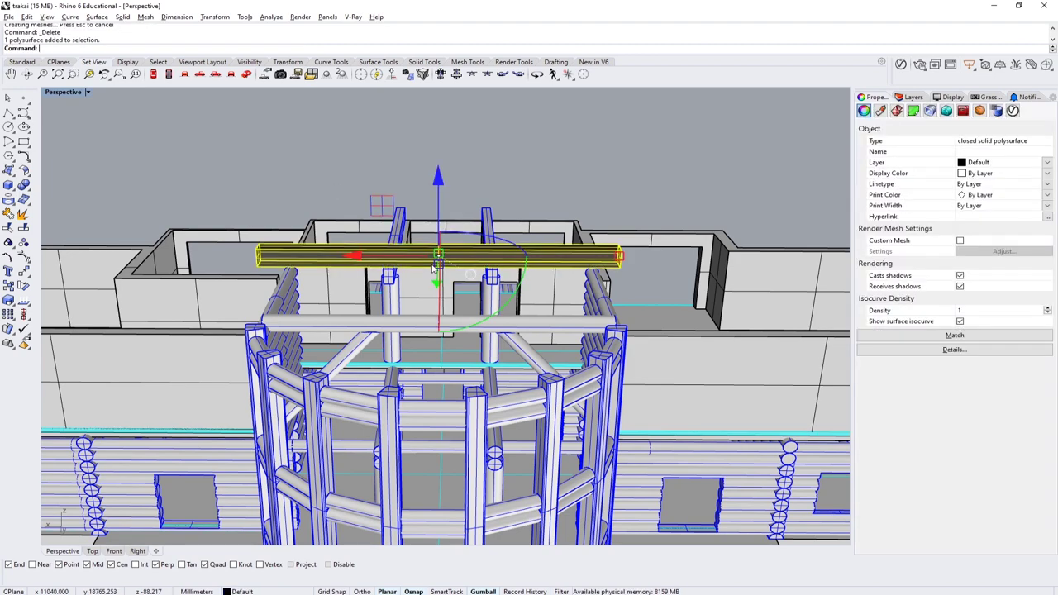
key("Delete")
Step: Isolate the reference points and draw a sloping line from the tie log's end up to the roof apex point
right_click_drag(357, 173, 20, 227)
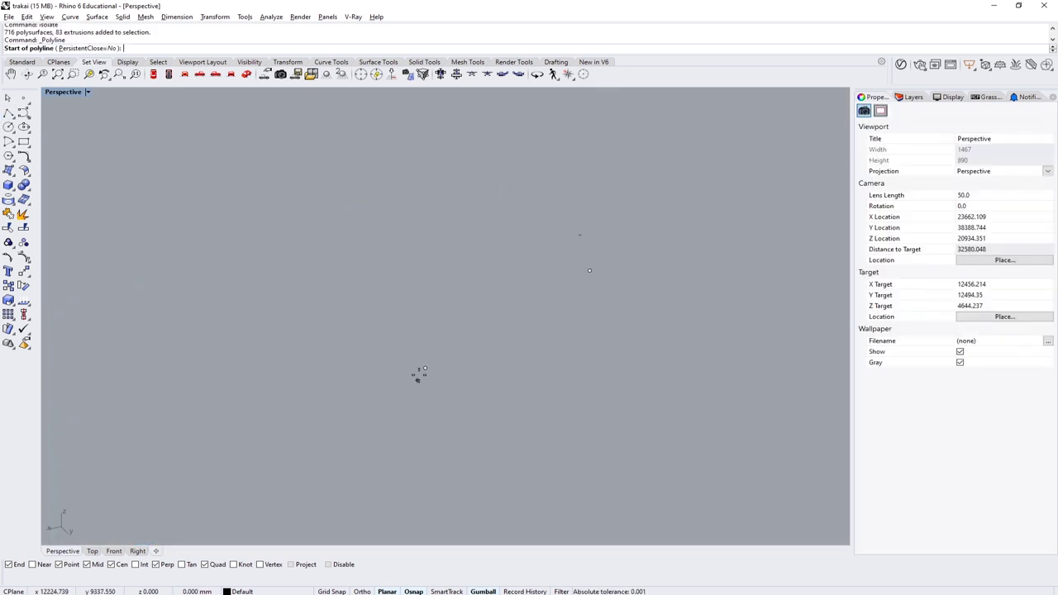
left_click(283, 278)
left_click(453, 212)
key("Return")
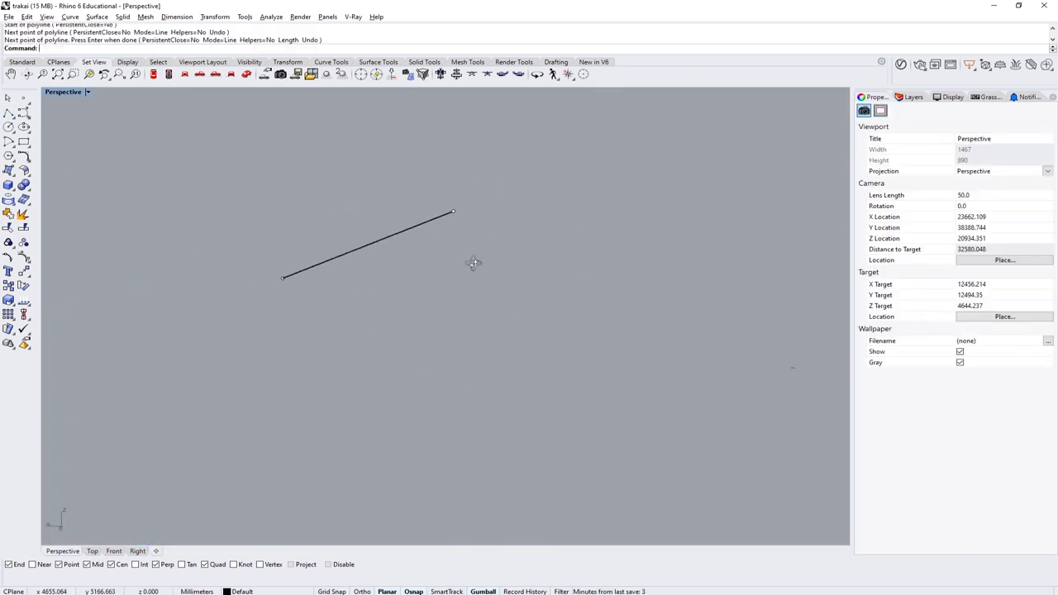
Step: Pipe the sloping rafter line with a 200 mm radius and flat caps, and delete its centre line
scroll(361, 284, "up", 2)
left_click(361, 283)
type("Pipe")
key("Return")
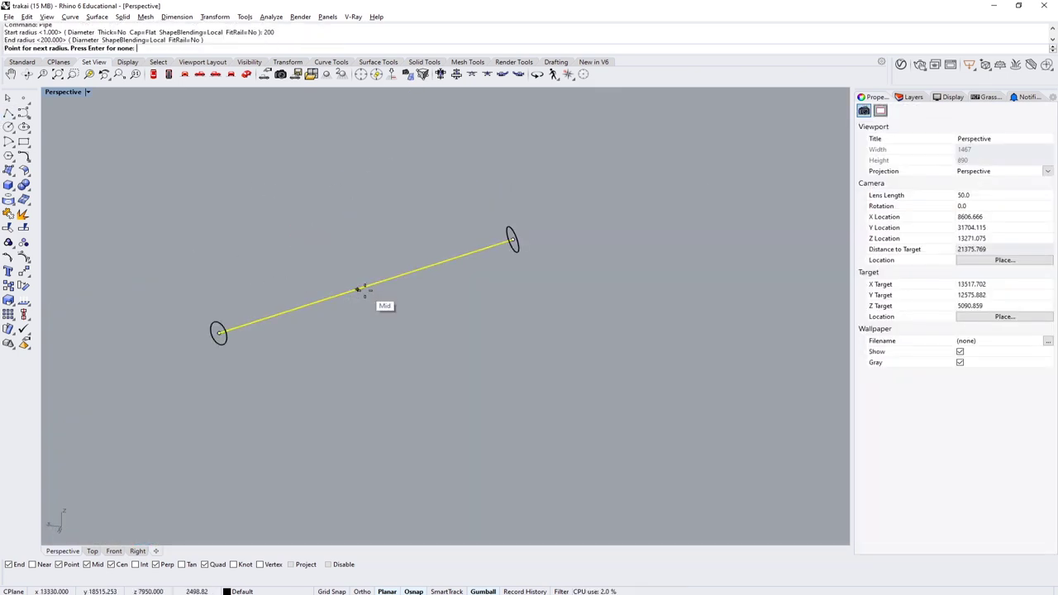
key("Return")
key("Delete")
left_click(63, 92)
left_click(321, 159)
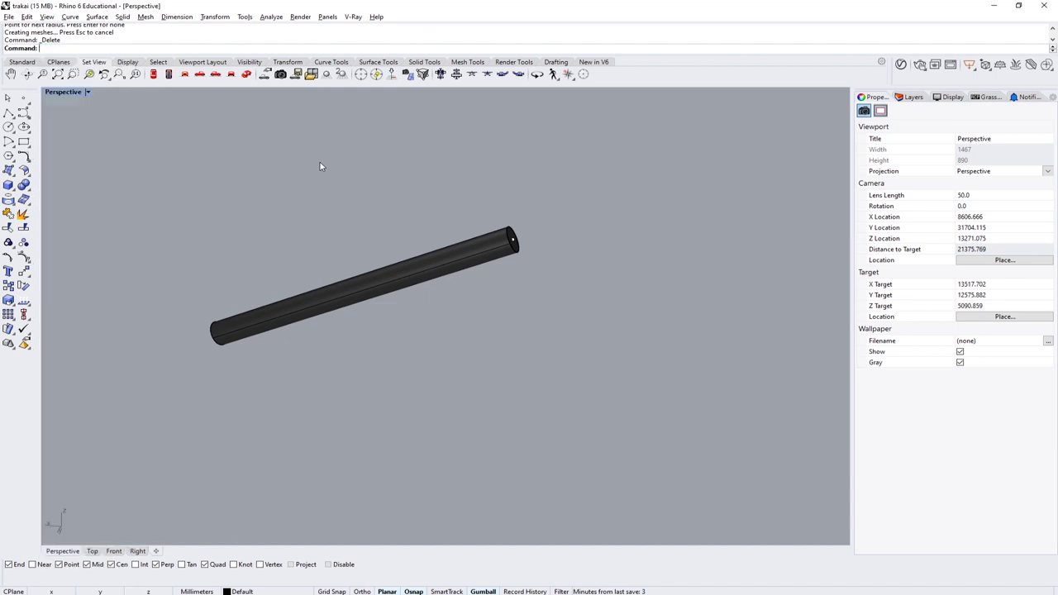
Step: Show all hidden objects and move the new rafter log to the Helper layer
left_click(307, 280)
left_click(414, 406)
key("ctrl+alt+h")
left_click(487, 248)
left_click(912, 96)
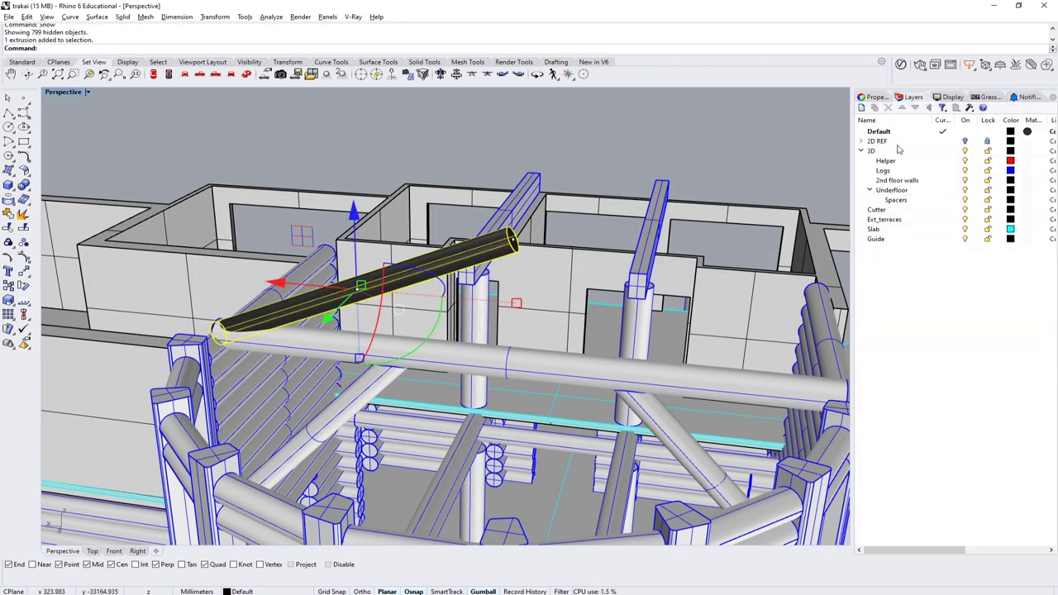
right_click(892, 161)
left_click(934, 273)
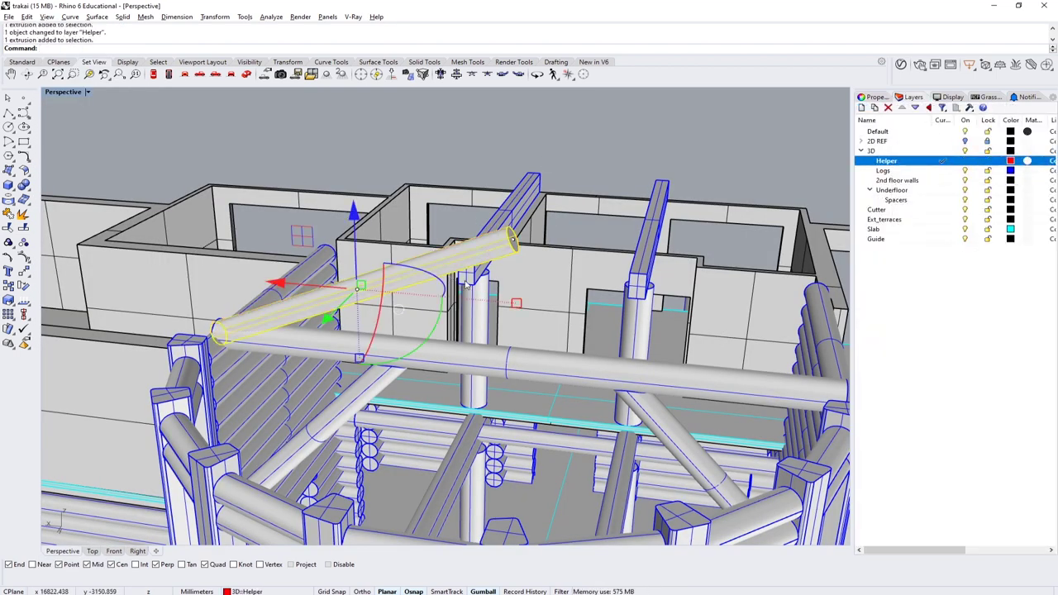
Step: Mirror the rafter log across the apex to form the opposite rafter over the bay
left_click(513, 239)
left_click(567, 149)
right_click_drag(567, 149, 496, 314)
scroll(331, 248, "up", 3)
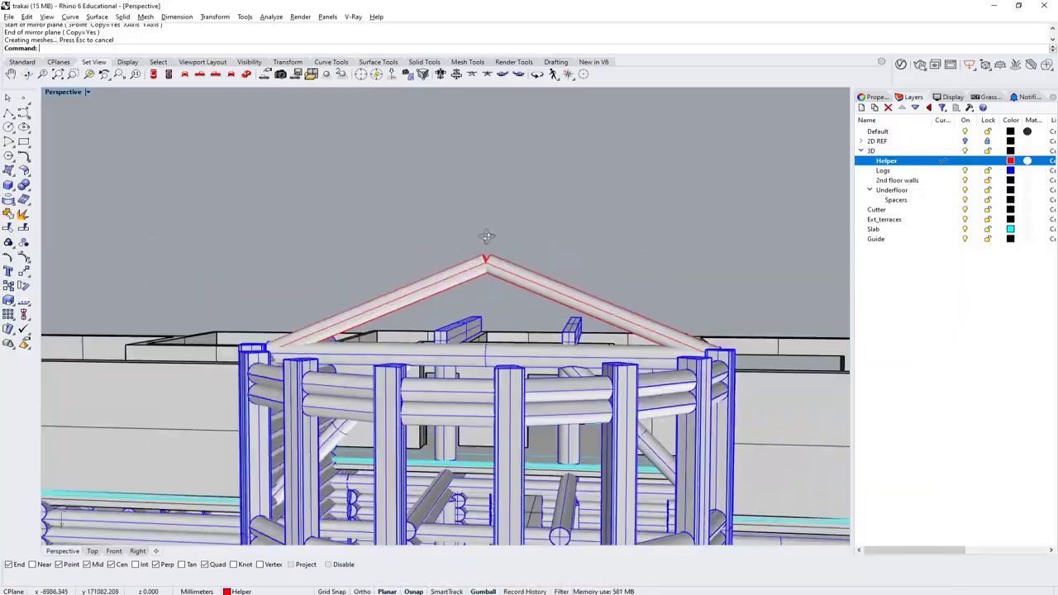
Step: Check the roof photo IMG_0984.jpg, mark the tie log's volume centroid and select all points
key("alt+Tab")
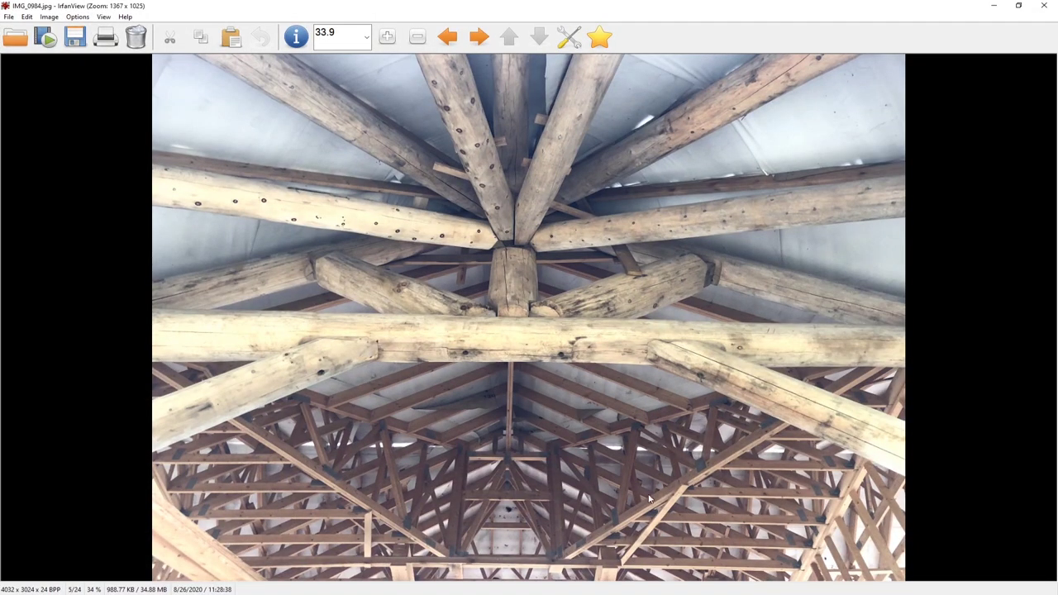
left_click(771, 594)
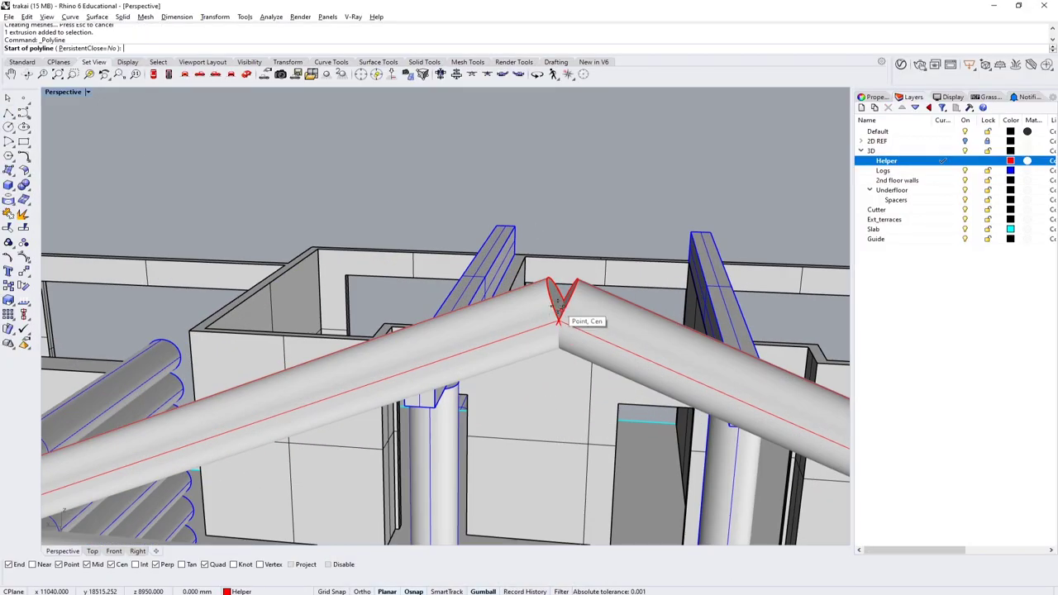
scroll(538, 400, "down", 5)
type("Volume")
key("Return")
type("SelPt")
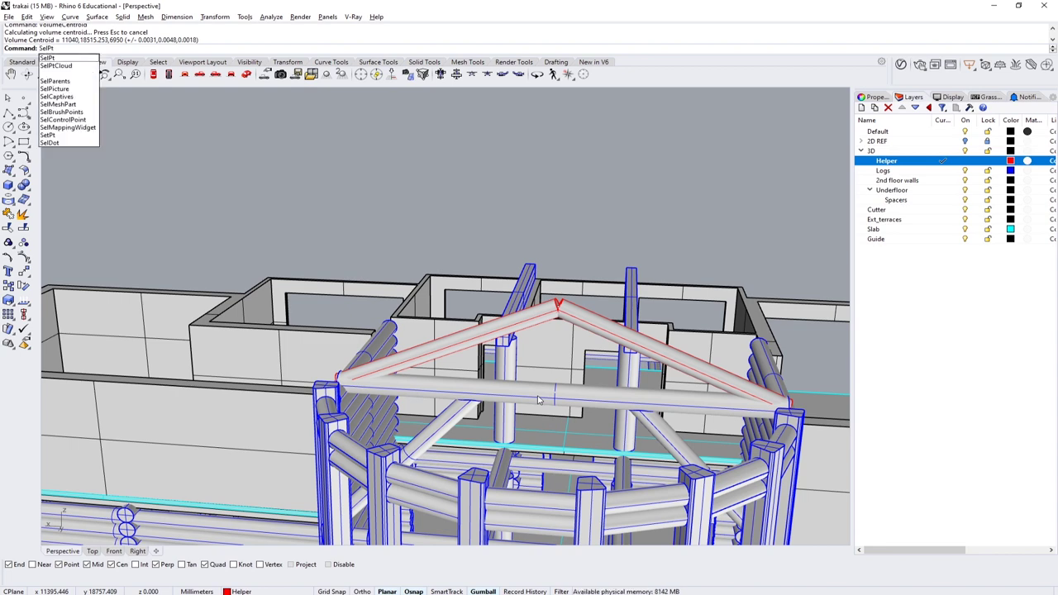
key("Return")
Step: Add a point at the rafter's lower end, isolate the points and draw a vertical line between the apex and the tie log's centroid
scroll(579, 368, "up", 5)
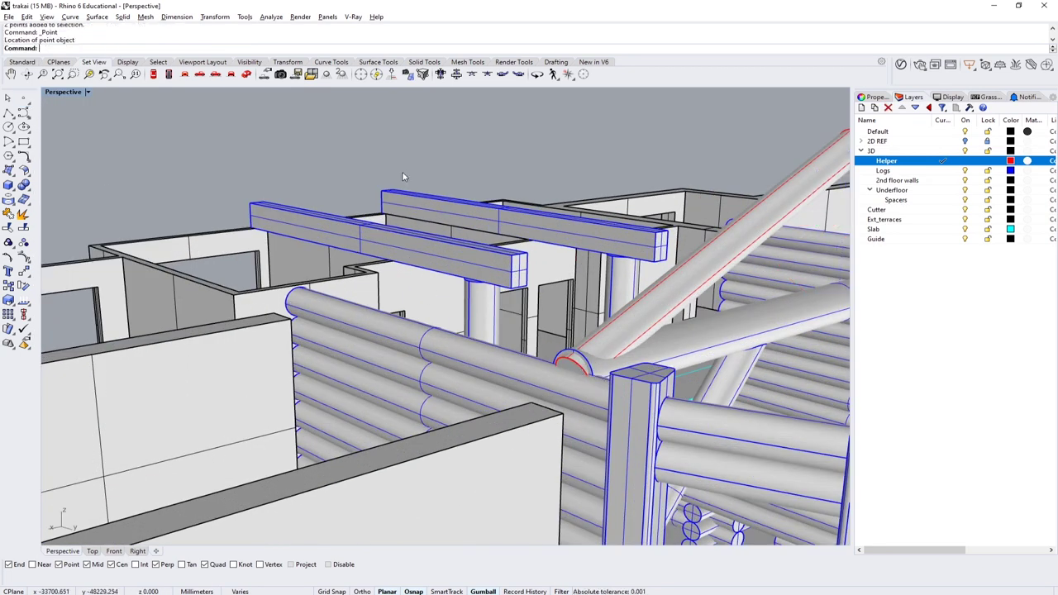
scroll(402, 176, "down", 5)
key("ctrl+shift+h")
left_click(24, 114)
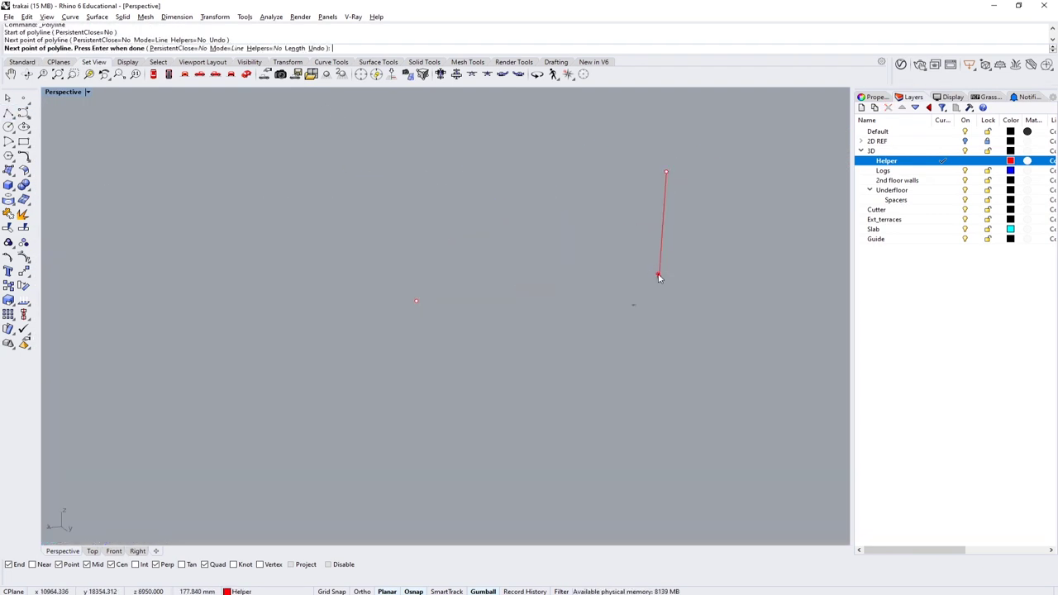
left_click(659, 277)
key("Return")
Step: Draw the rafter line and a diagonal strut line from the post's base, and move the strut line onto the rafter line
key("Return")
left_click(659, 277)
left_click(583, 217)
key("Return")
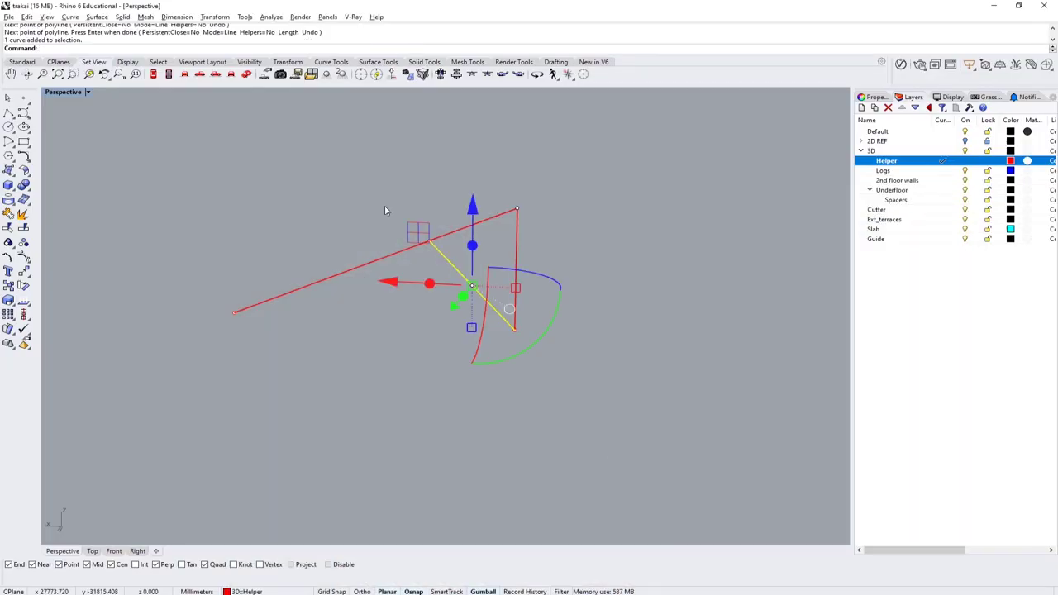
type("M")
key("Return")
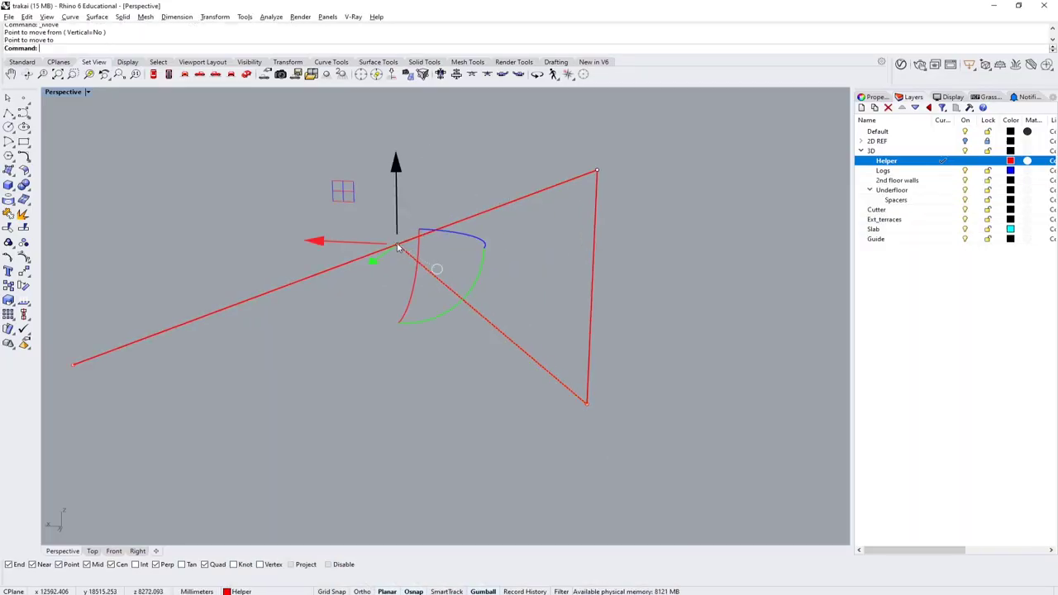
Step: Pipe the vertical post line and the diagonal strut line with a 200 mm radius
type("Pipe")
key("Return")
key("Return")
key("Return")
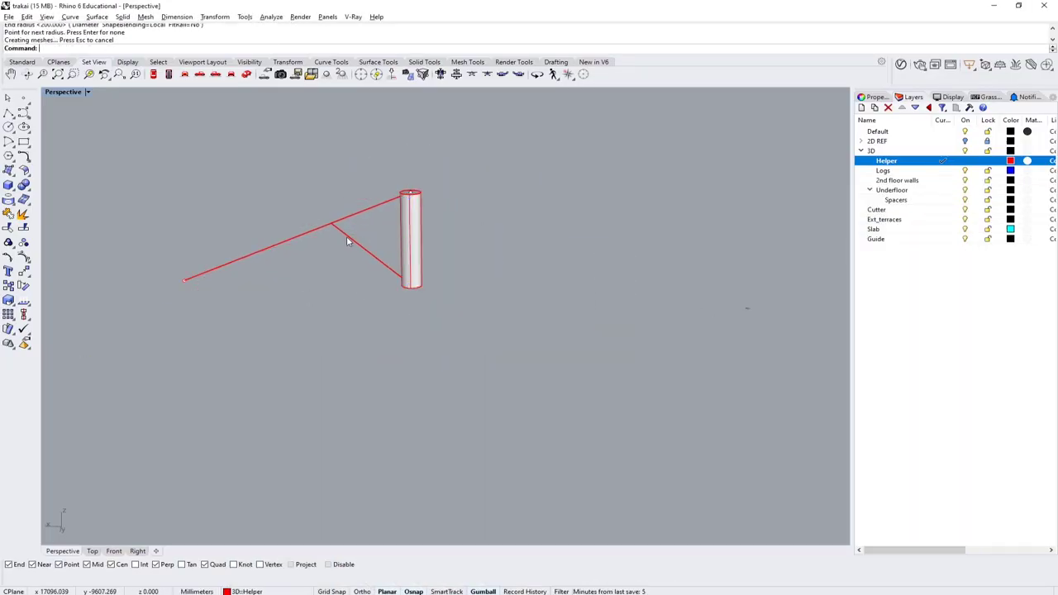
scroll(393, 248, "up", 3)
key("Return")
left_click(370, 254)
key("Return")
key("Return")
Step: Mirror the diagonal strut log about the central post and show all hidden objects
left_click(468, 150)
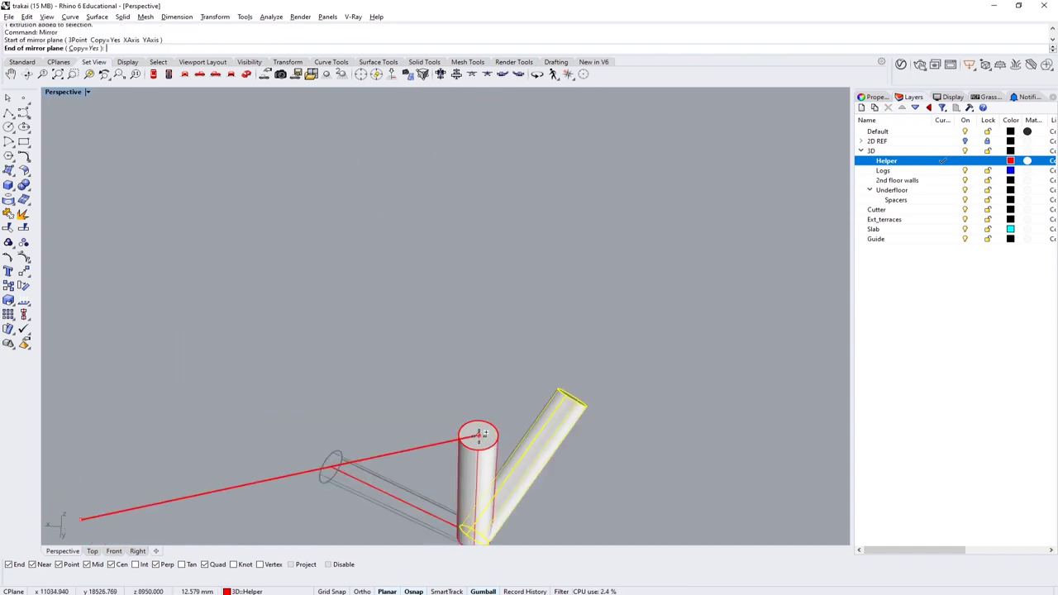
left_click(397, 330)
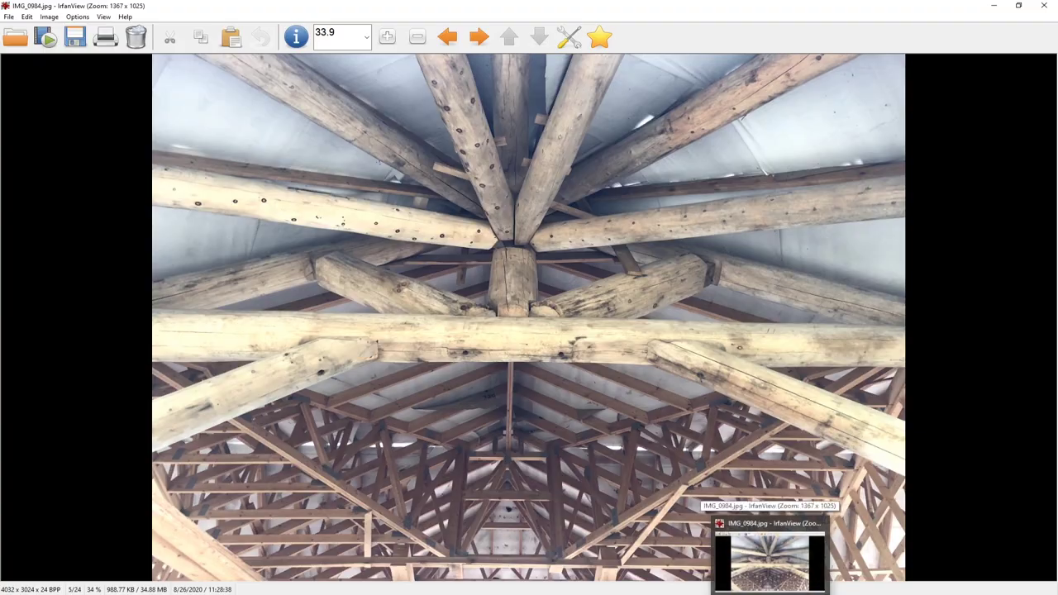
type("Show")
key("Return")
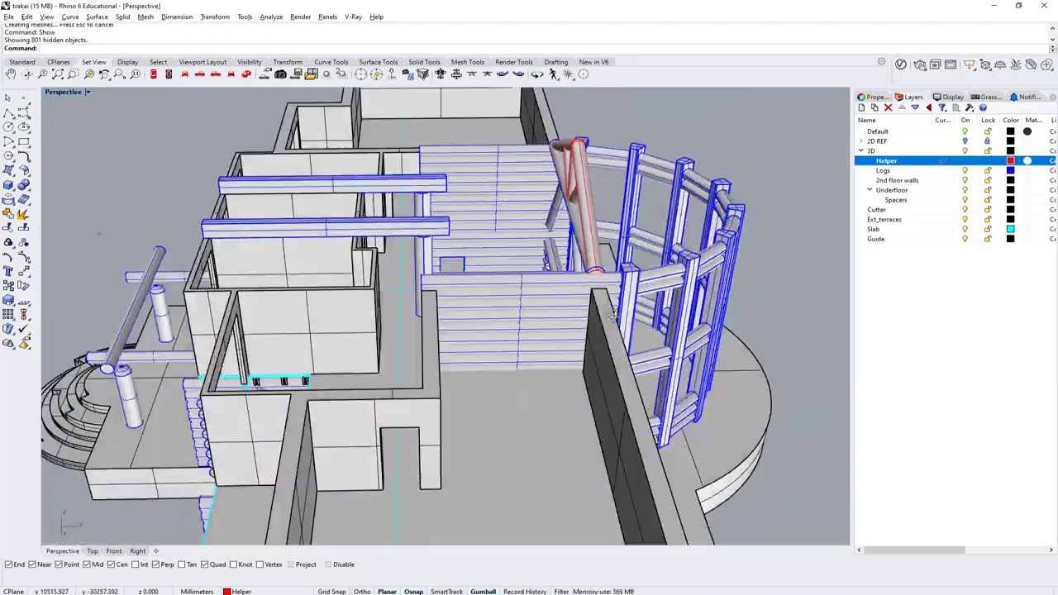
Step: Draw a line from the truss's central post down to the top of the bay's corner post
left_click(8, 113)
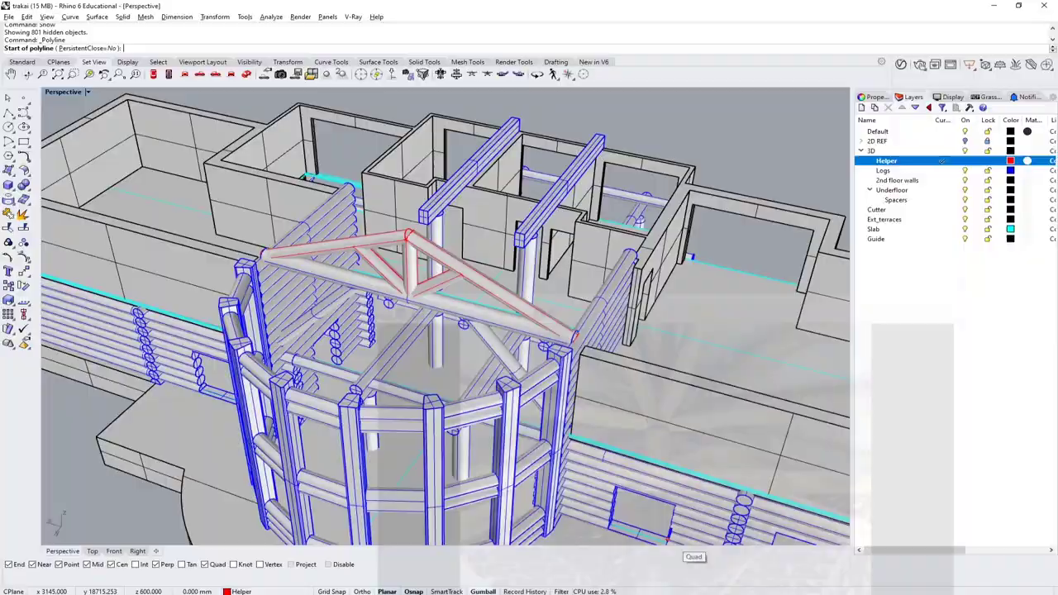
scroll(551, 323, "up", 6)
left_click(551, 355)
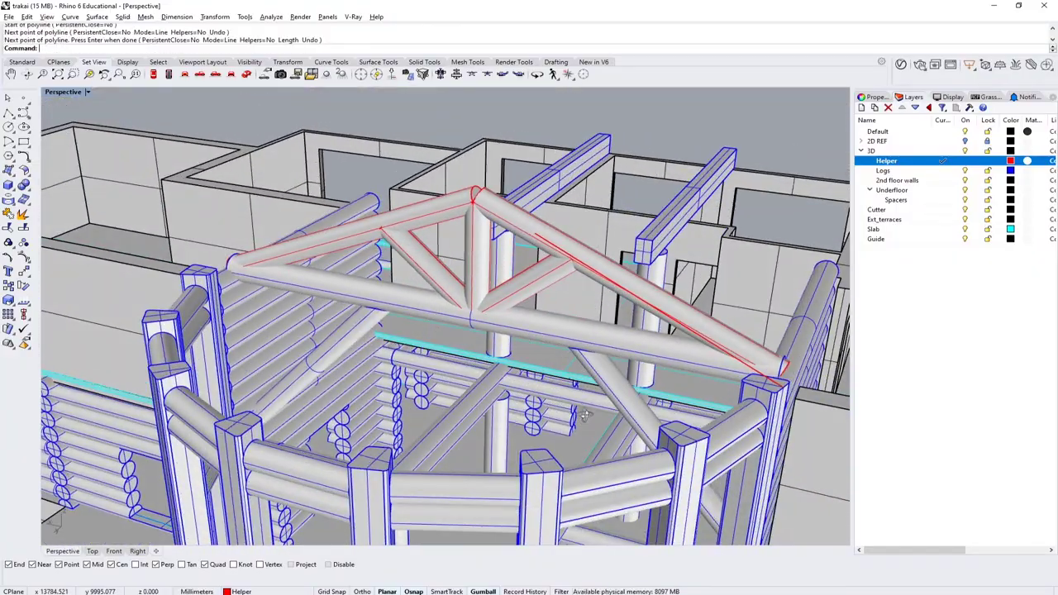
right_click_drag(584, 416, 529, 413)
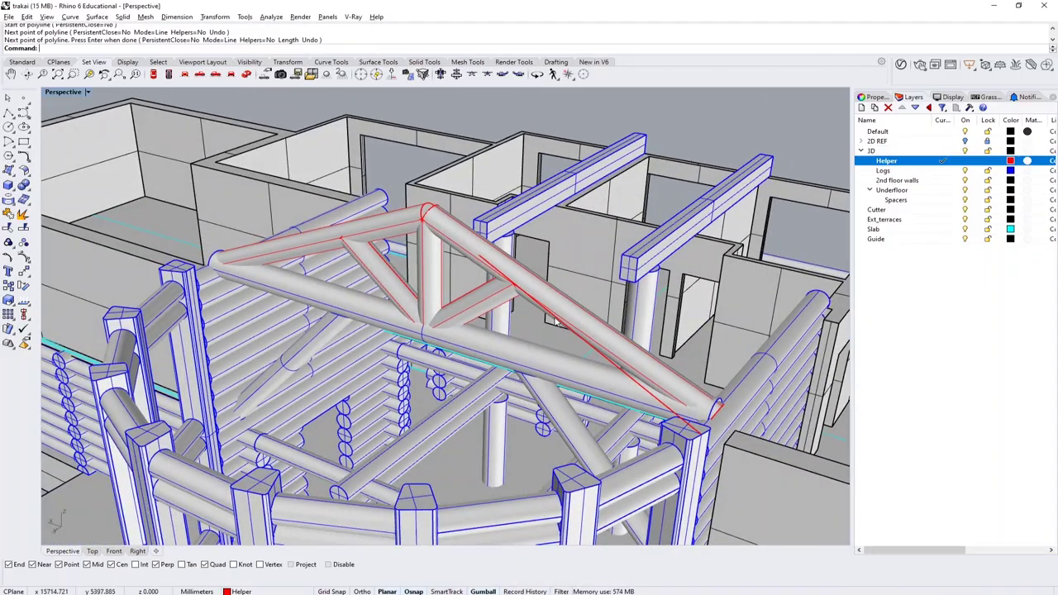
right_click_drag(579, 314, 521, 195)
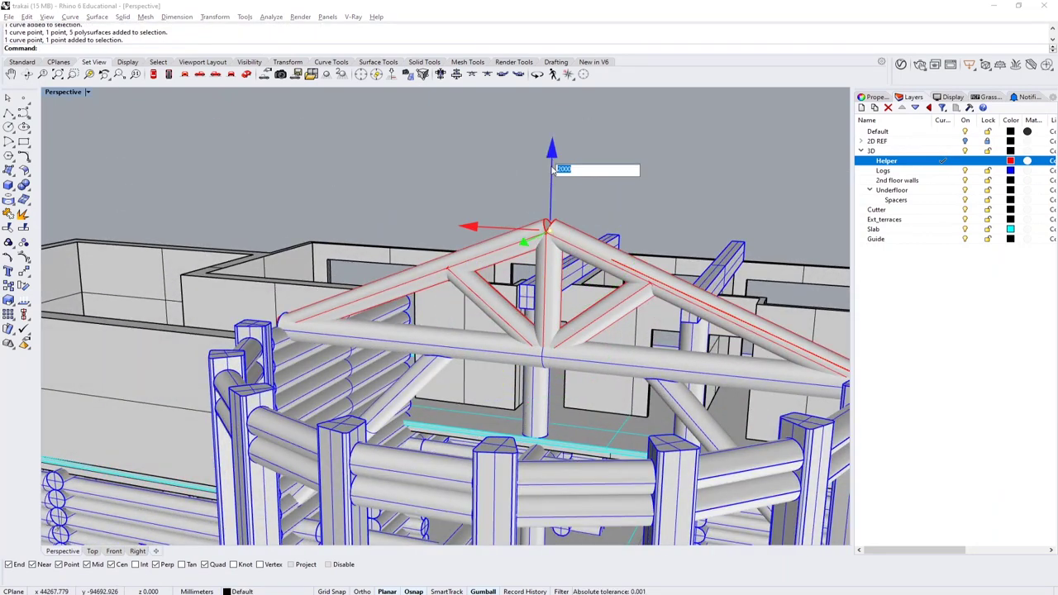
key("Return")
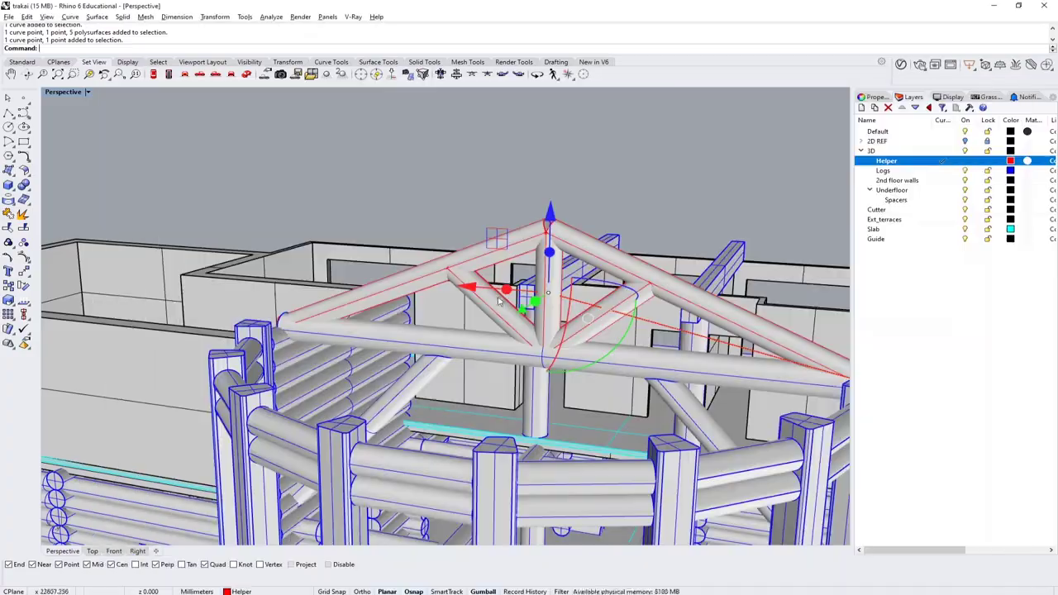
key("Return")
Step: Study the roof truss and beam connections in the photos IMG_0984-PANO.jpg and IMG_0985.jpg
right_click_drag(549, 218, 606, 209)
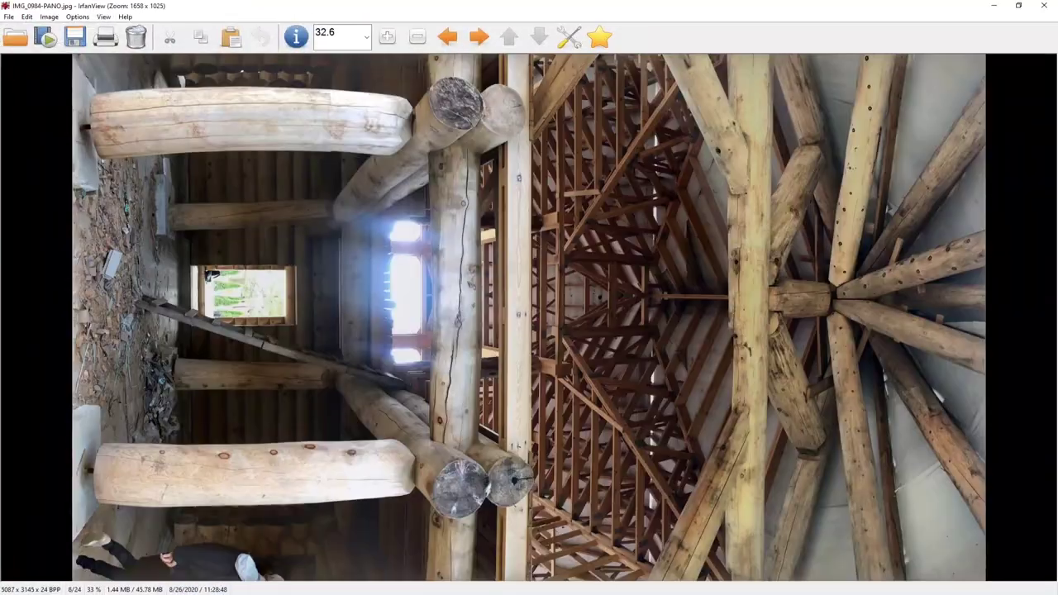
key("l")
key("Right")
key("Right")
key("Right")
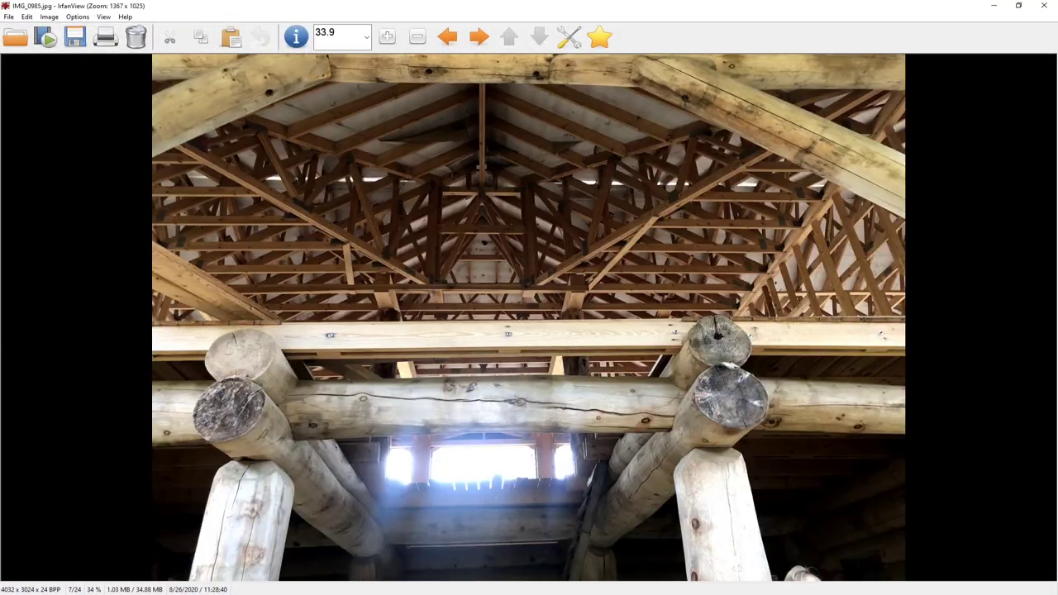
key("Right")
key("Right")
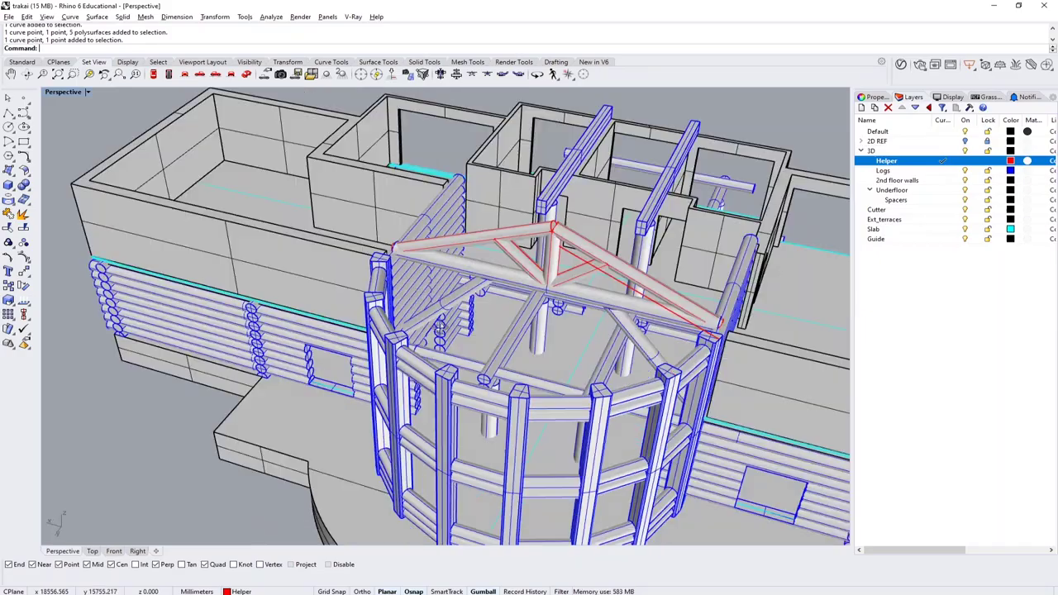
Step: Delete the truss's piped rafters, post and struts, and isolate their helper lines
scroll(535, 310, "up", 5)
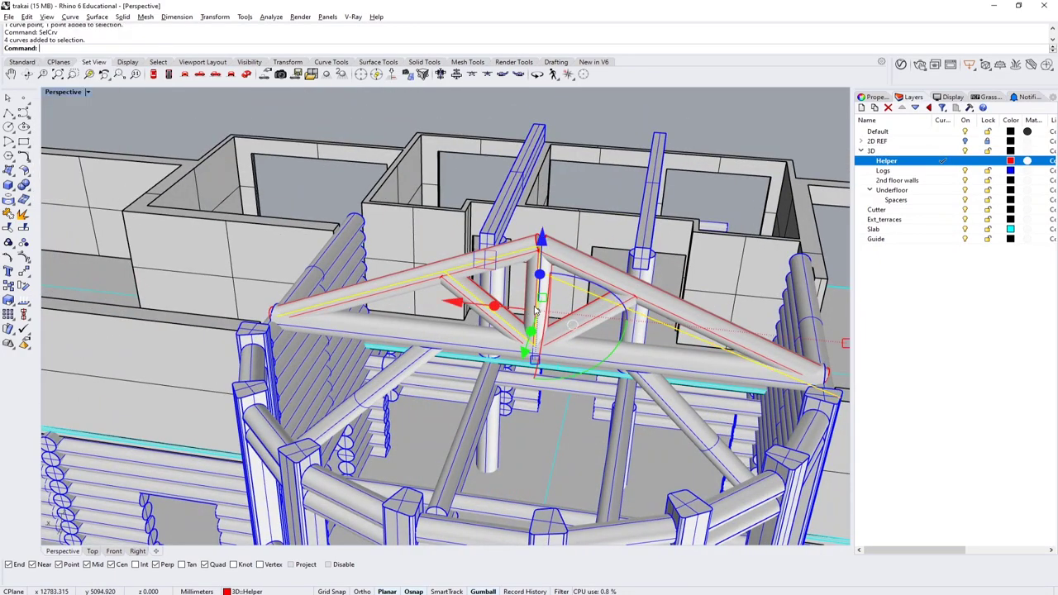
scroll(494, 260, "up", 3)
key("Delete")
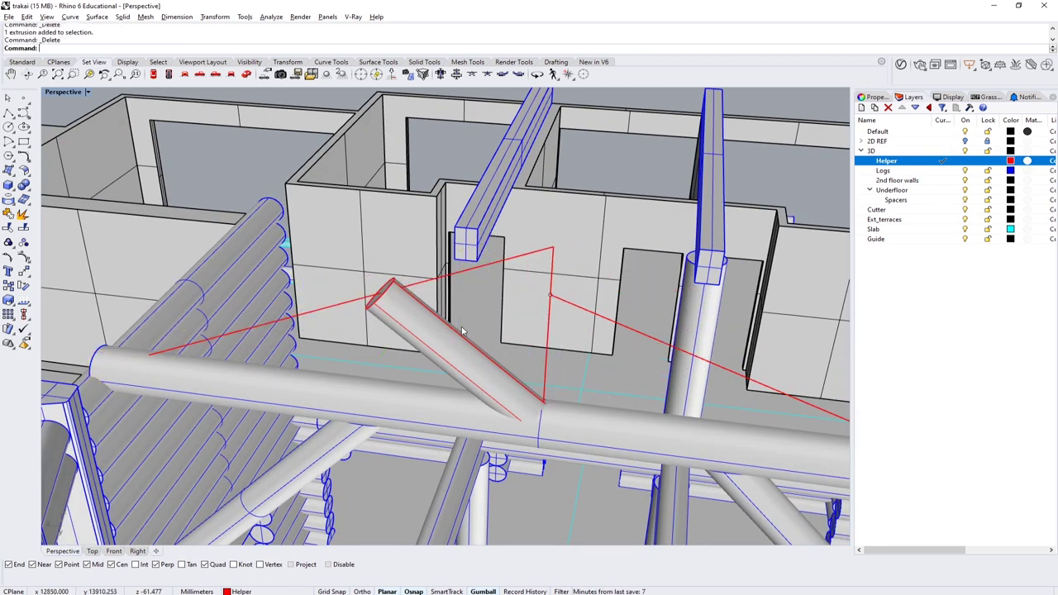
left_click(405, 326)
key("Delete")
scroll(397, 341, "down", 3)
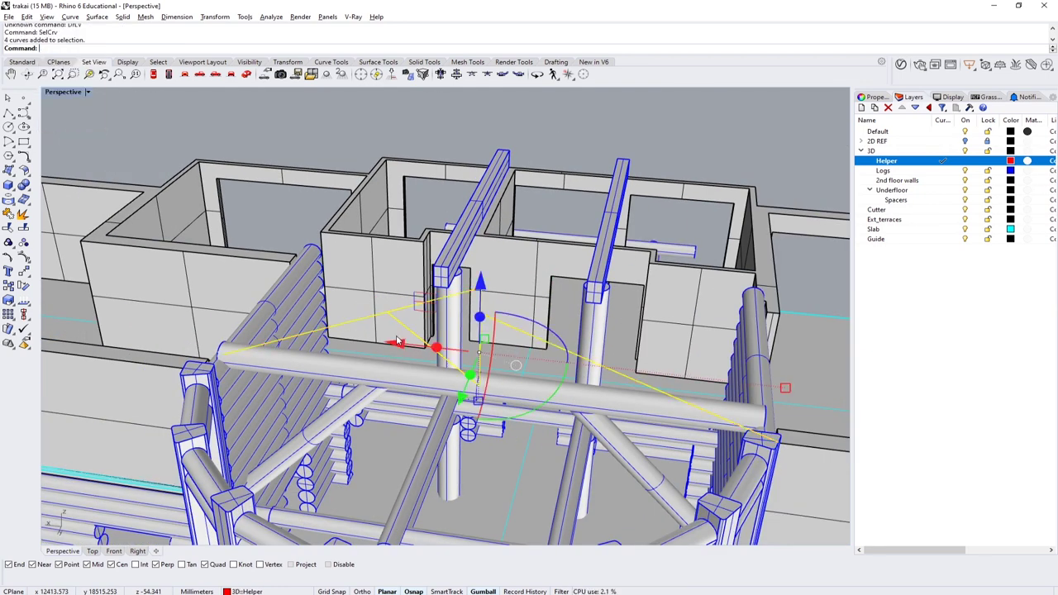
type("Isolate")
key("Return")
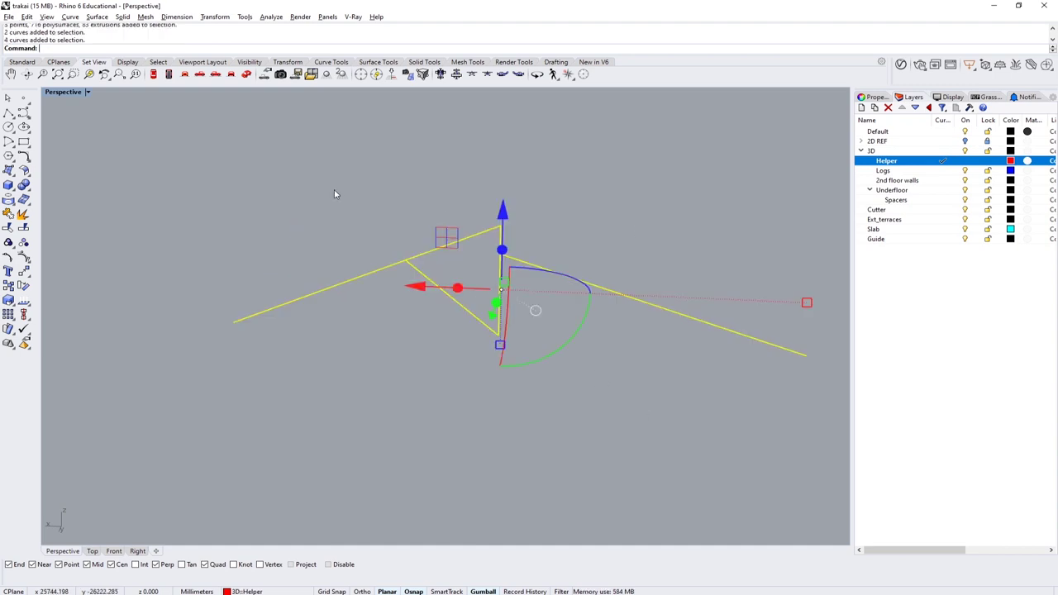
Step: Raise the shared top end of the rafter and post lines, and move the strut line's upper end perpendicular onto the rafter
key("Return")
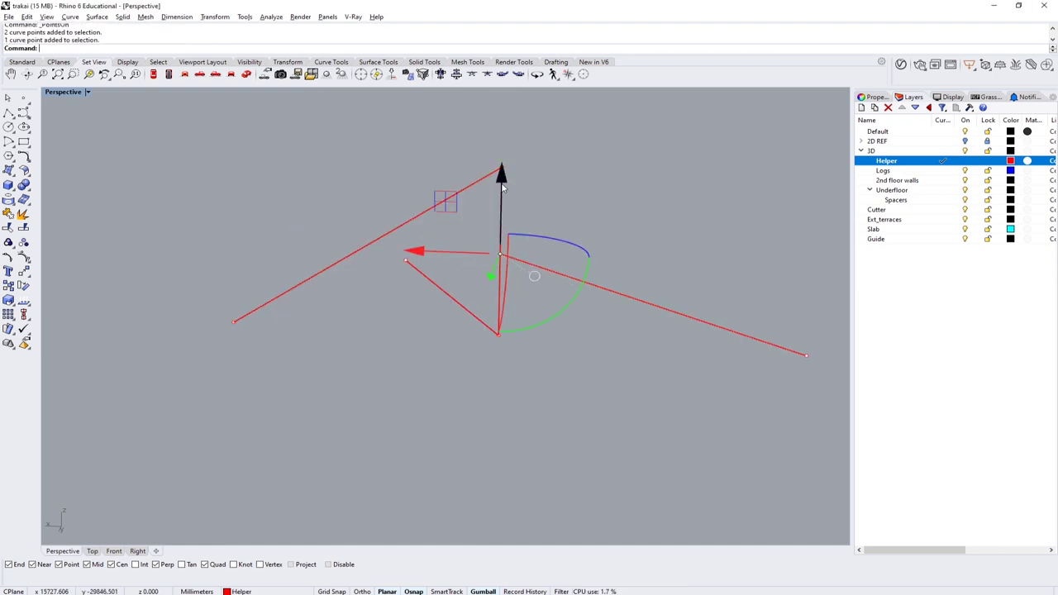
key("Return")
left_click(496, 123)
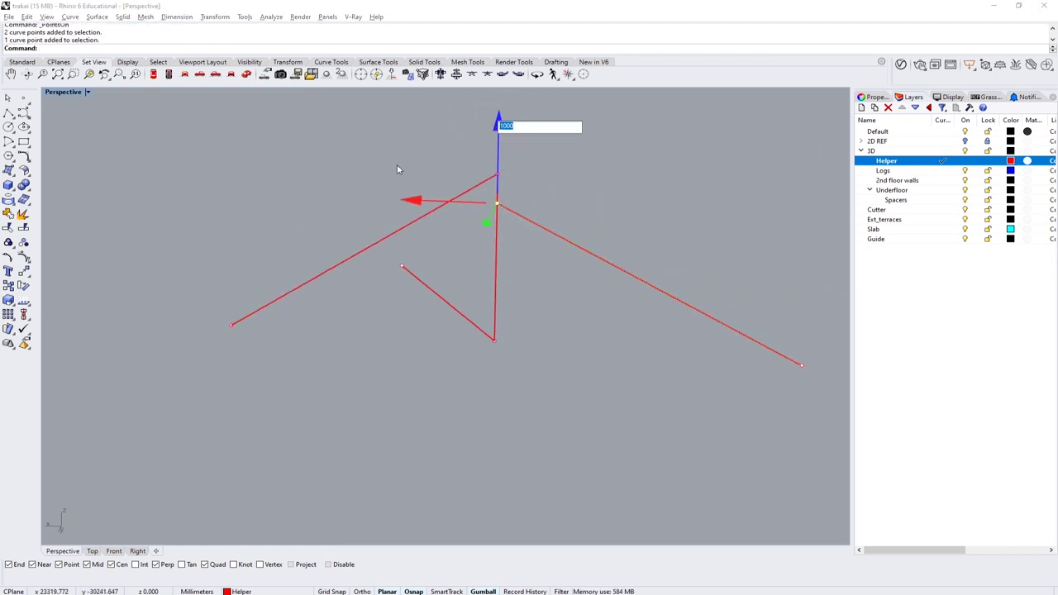
key("Escape")
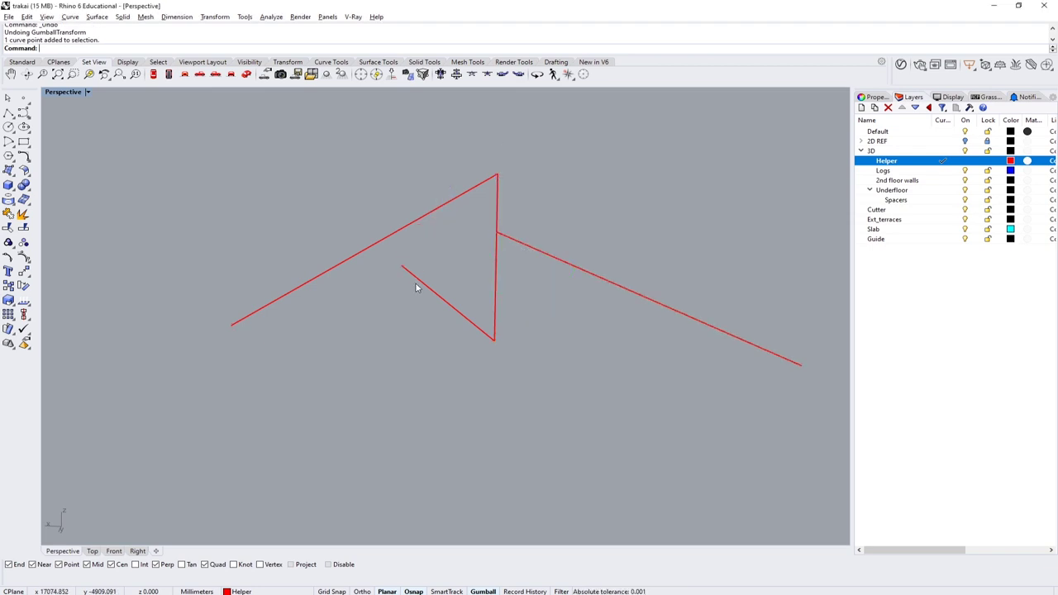
scroll(417, 281, "up", 3)
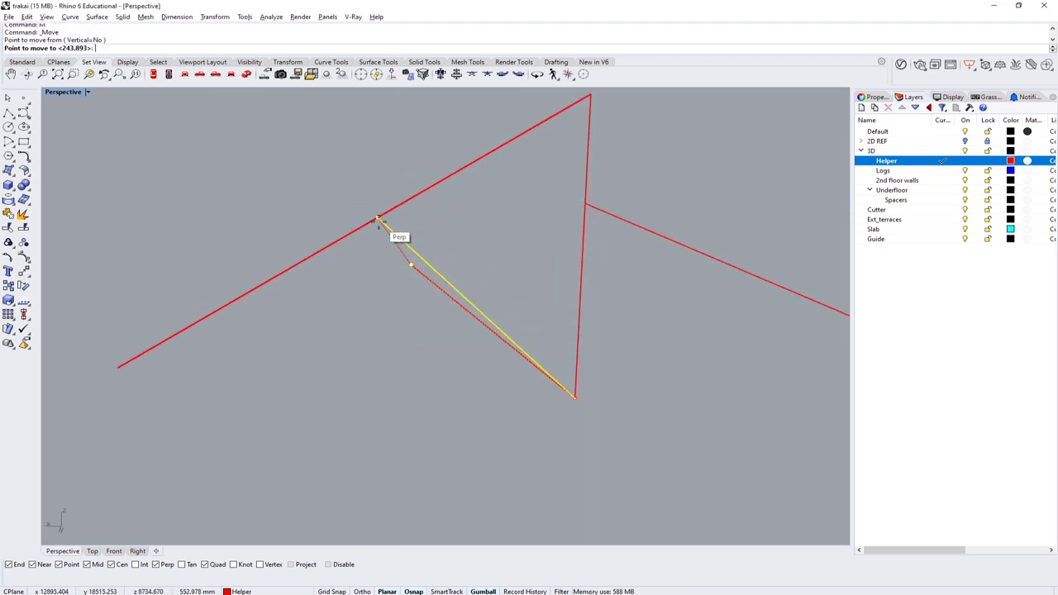
left_click(377, 219)
Step: Show all hidden objects and draw a line from the truss apex to the top of the bay's second post
scroll(422, 323, "down", 5)
right_click_drag(449, 377, 467, 271)
key("ctrl+alt+h")
type("pl")
key("Return")
scroll(467, 271, "down", 5)
left_click(463, 273)
scroll(463, 273, "up", 8)
left_click(530, 399)
key("Return")
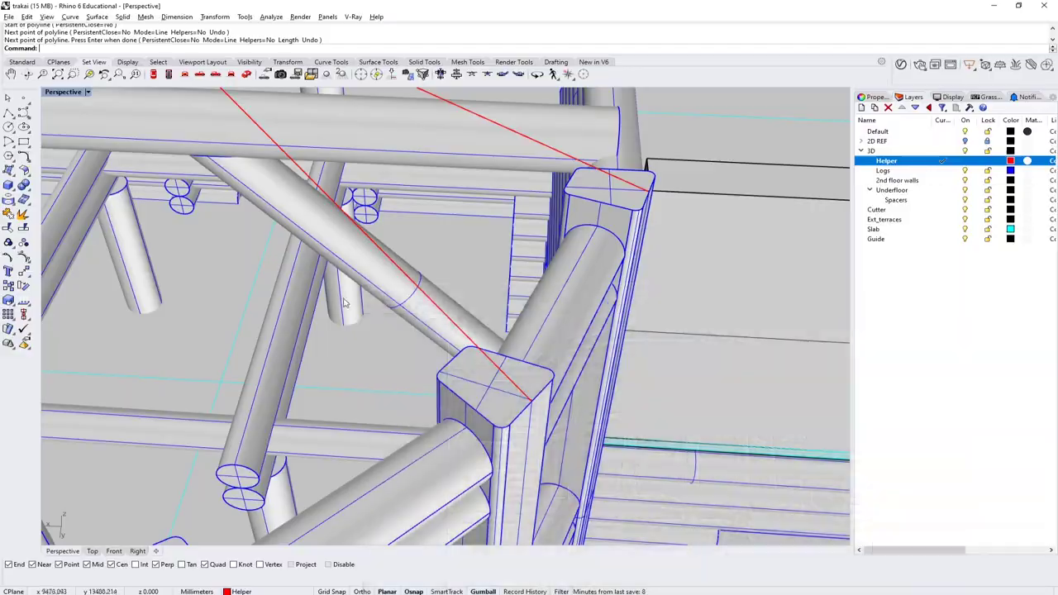
Step: Draw a line from the lower joint on the central post line to the top of the bay's third post
scroll(345, 304, "down", 5)
key("ctrl+z")
right_click_drag(240, 207, 463, 414)
scroll(456, 421, "up", 6)
left_click(494, 366)
scroll(493, 367, "down", 5)
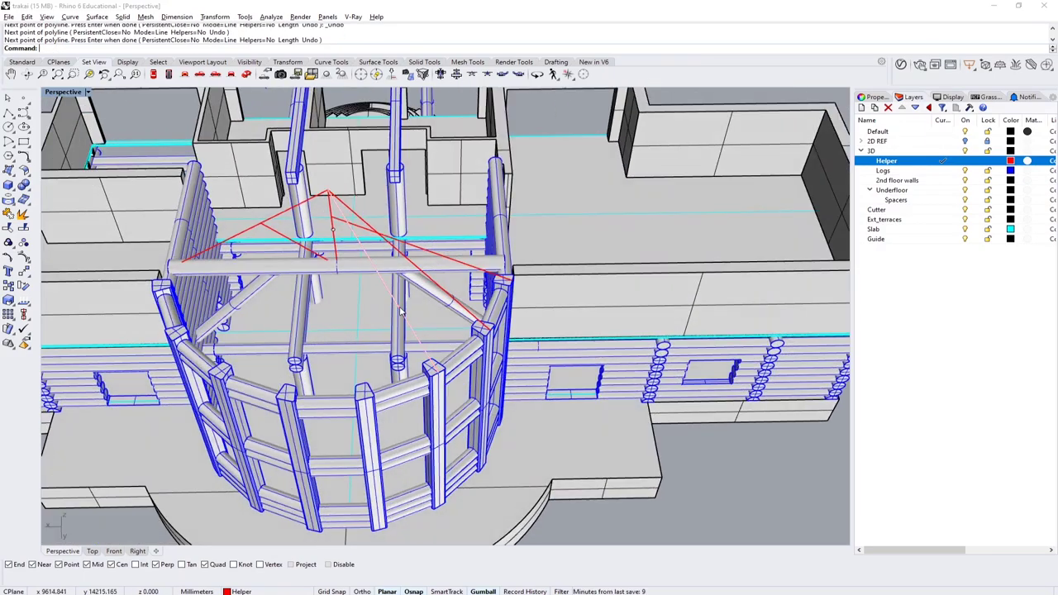
key("Return")
Step: Compare the bay's rafter lines with photos IMG_0989.jpg and IMG_0984.jpg, and open IMG_1003.jpg for the log connections
scroll(464, 413, "up", 3)
scroll(450, 454, "down", 3)
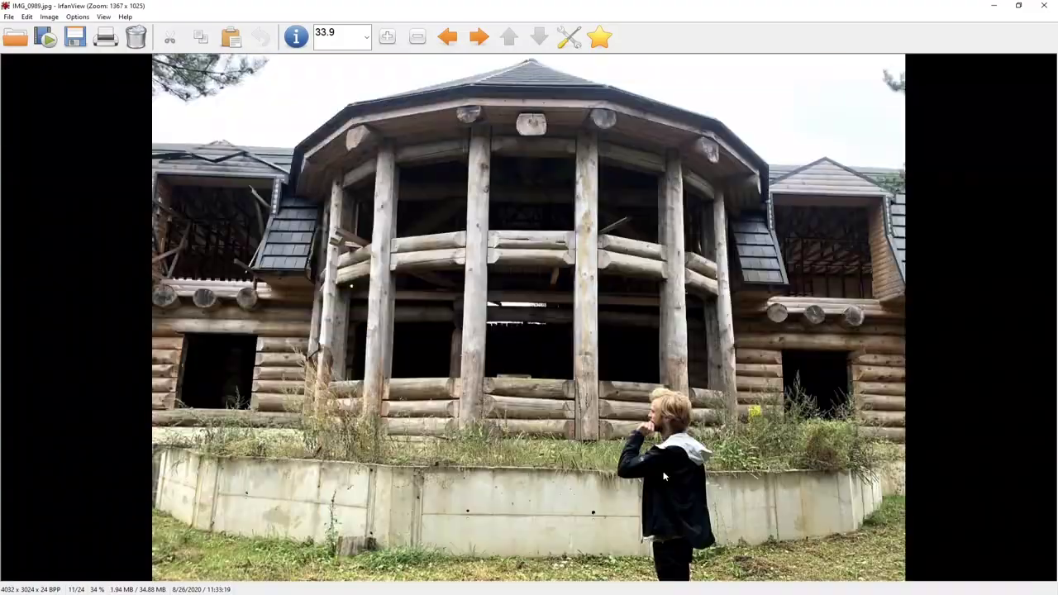
scroll(584, 211, "down", 2)
scroll(584, 211, "up", 4)
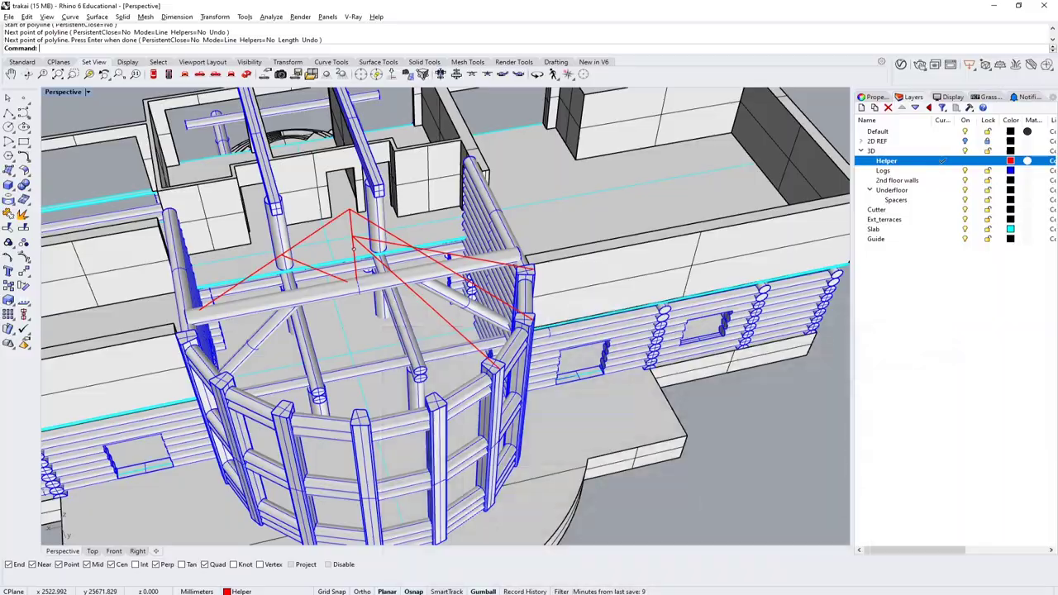
scroll(526, 278, "up", 2)
right_click_drag(447, 314, 389, 289)
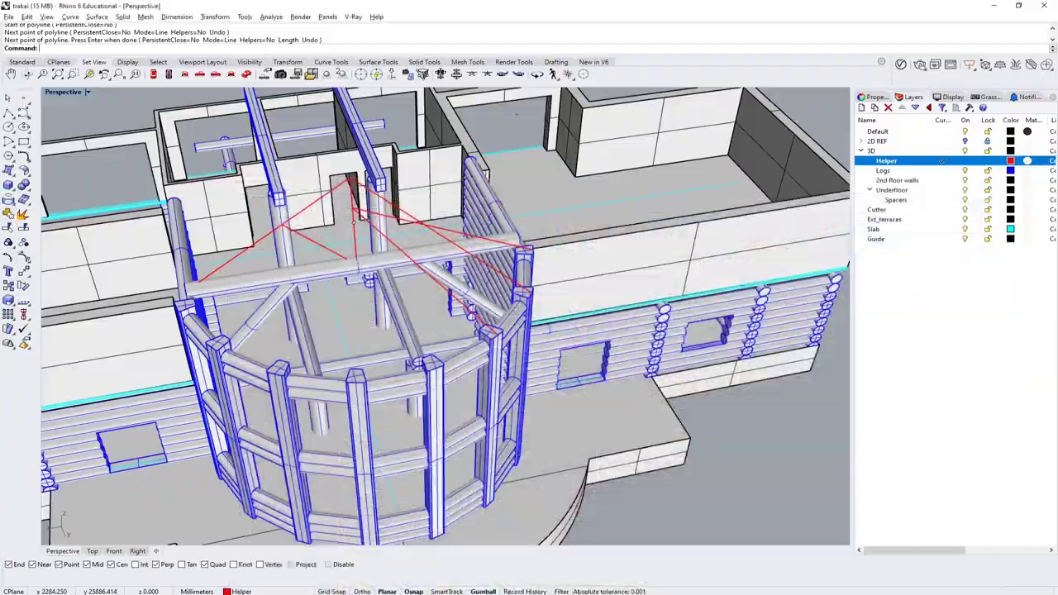
right_click_drag(446, 314, 388, 298)
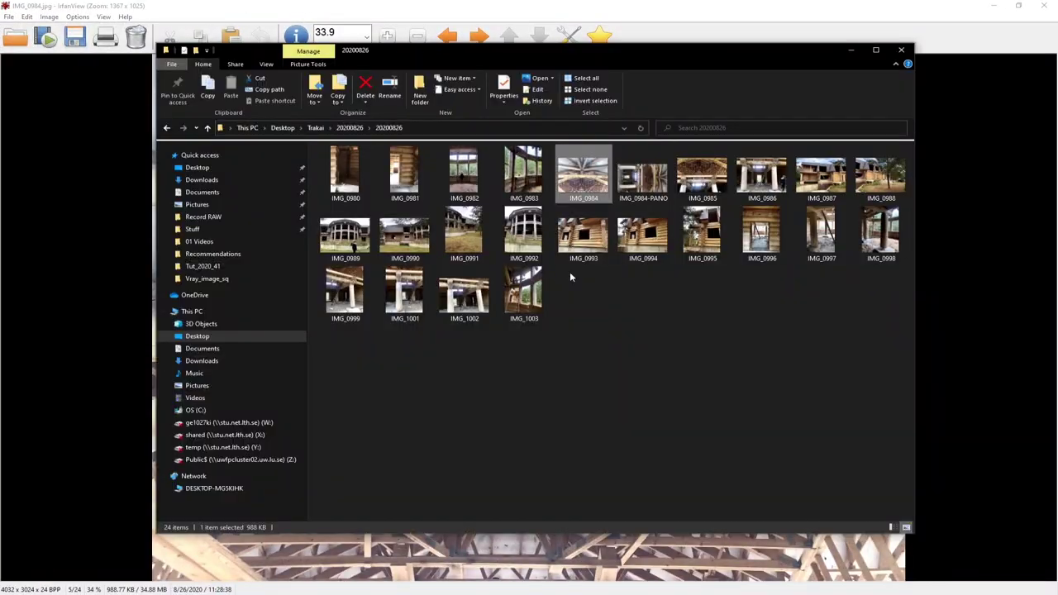
right_click(525, 293)
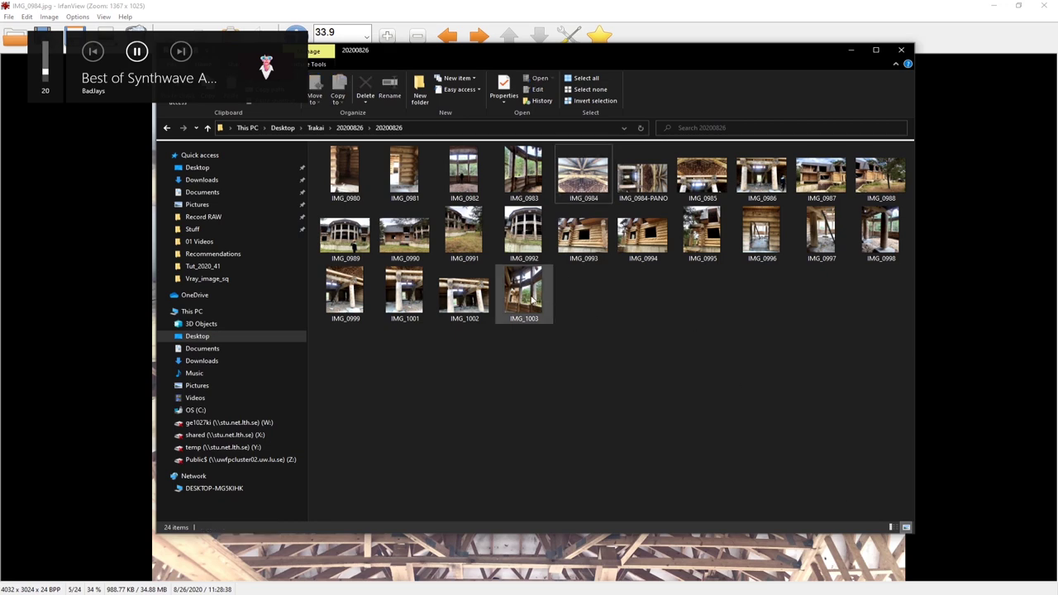
left_click(537, 391)
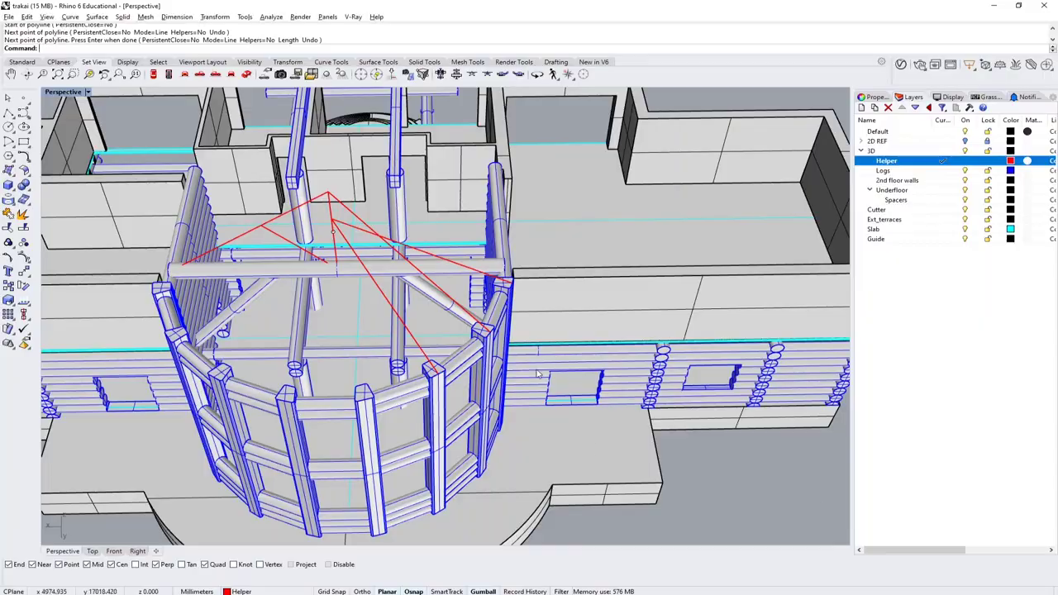
Step: Delete the helper lines that run from the lower joint on the central post line to the bay posts
right_click_drag(497, 356, 459, 366)
right_click_drag(633, 370, 529, 389)
left_click(487, 296)
left_click(537, 319)
key("Delete")
Step: Draw a rafter line from the truss apex to the midpoint of the bounding box around the bay's middle top log, and delete the box
right_click_drag(538, 319, 387, 305)
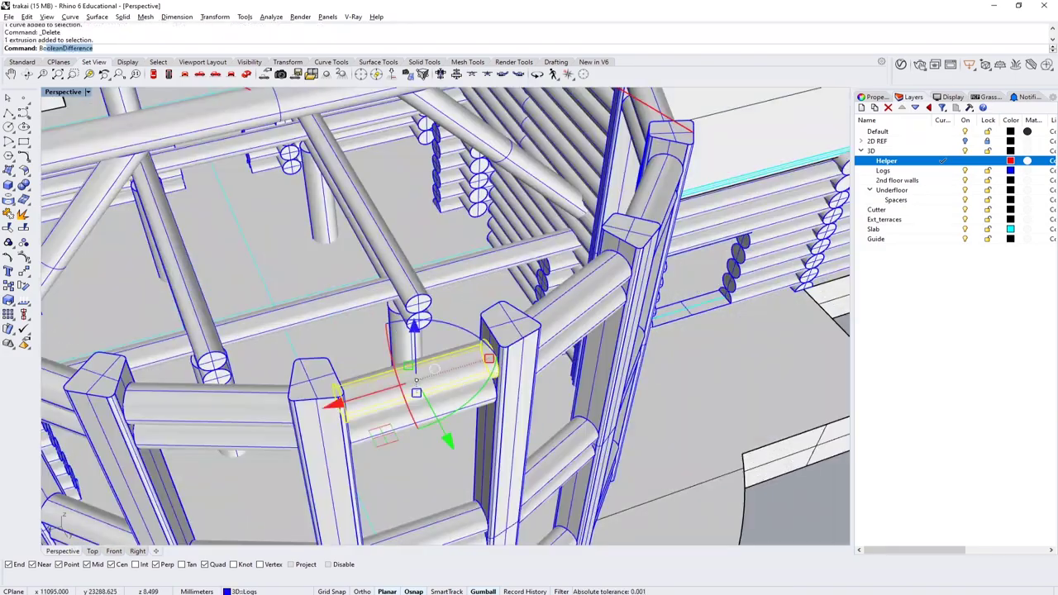
right_click_drag(330, 248, 282, 231)
scroll(280, 228, "down", 5)
left_click(263, 104)
scroll(329, 314, "up", 5)
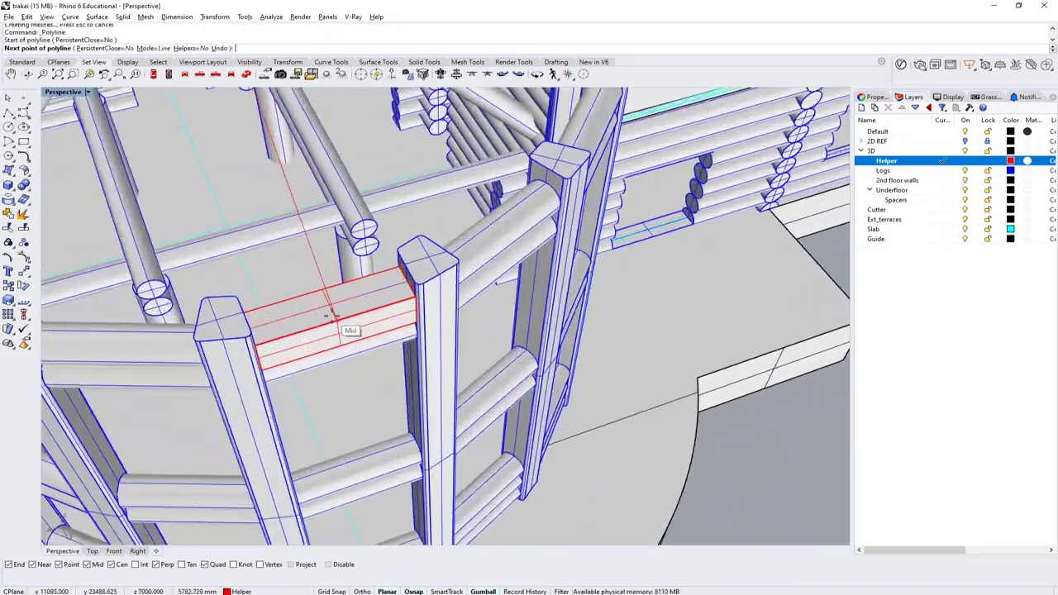
scroll(369, 303, "down", 5)
left_click(453, 208)
left_click(457, 235)
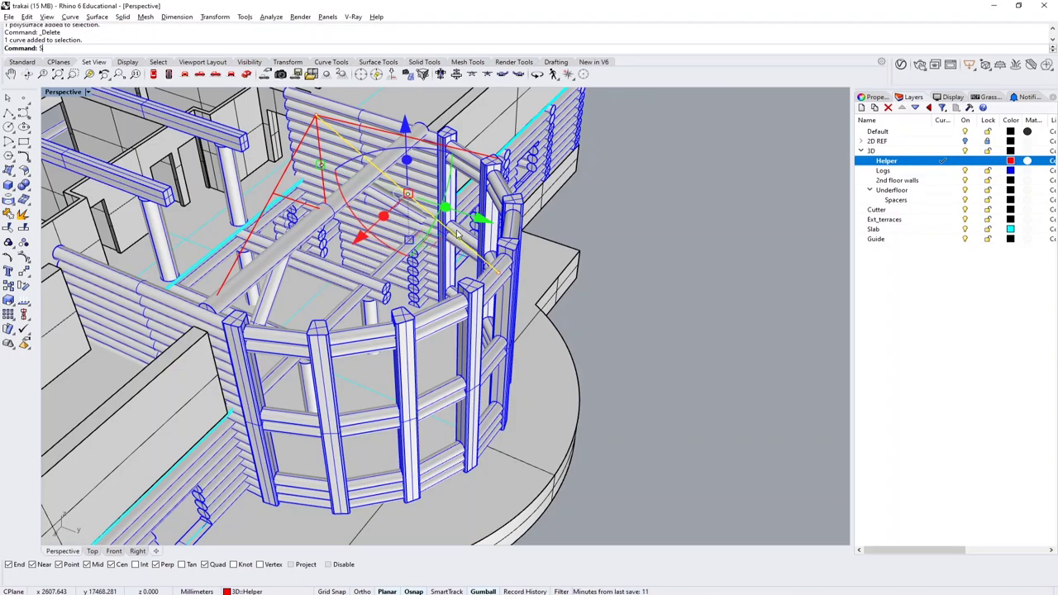
Step: Lengthen the middle rafter line outward past the bay's top log with Scale1D, based at the truss apex
type("scale")
key("Return")
left_click(317, 118)
left_click(497, 266)
scroll(501, 273, "up", 4)
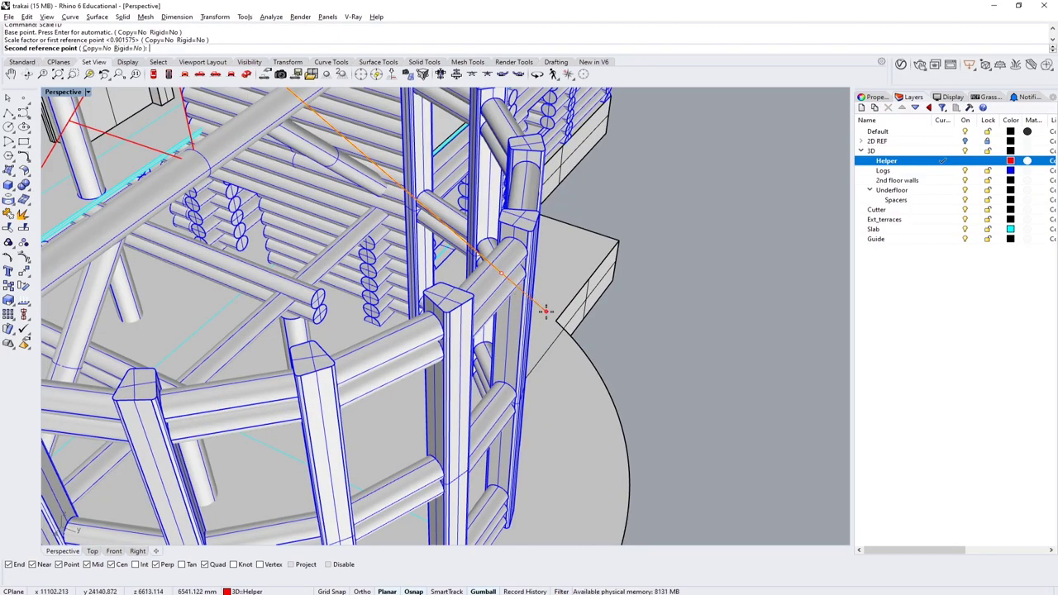
scroll(571, 298, "down", 5)
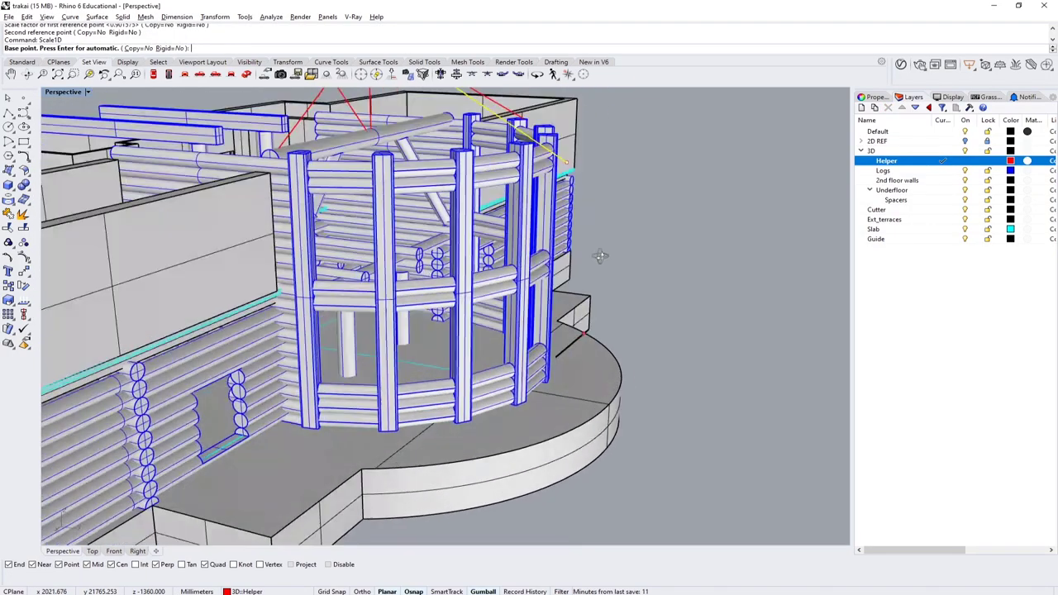
key("Escape")
Step: Lower the shared apex of the four helper lines and move the strut line's upper end back onto the rafter line
right_click_drag(600, 255, 529, 207)
scroll(527, 198, "up", 3)
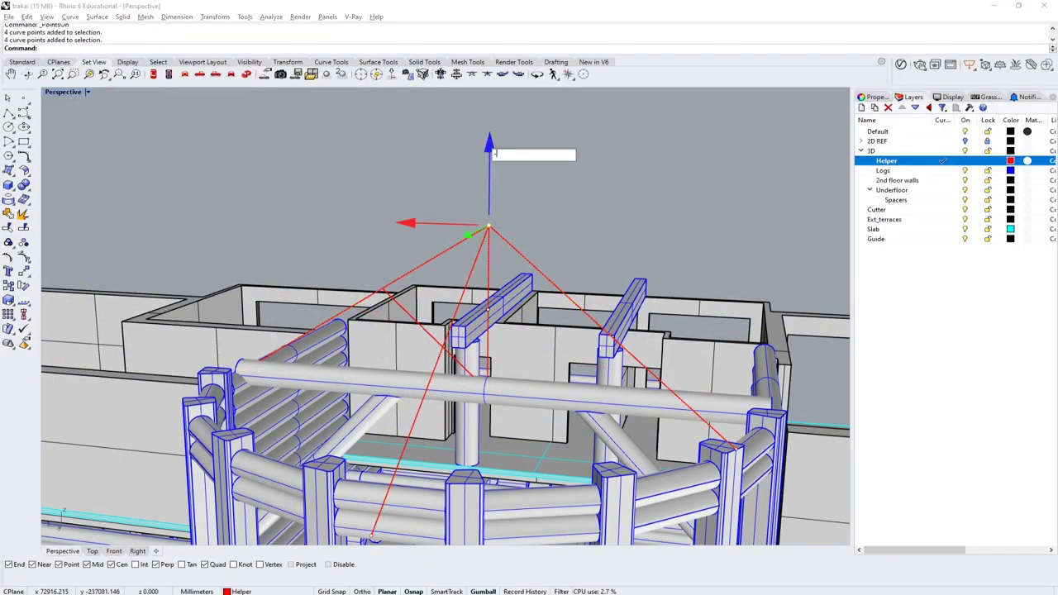
scroll(599, 263, "up", 3)
left_click_drag(425, 251, 413, 285)
right_click_drag(414, 285, 548, 285)
Step: Draw separate lines from the lower joint on the central post line to the tops of three neighbouring bay posts
mouse_move(809, 577)
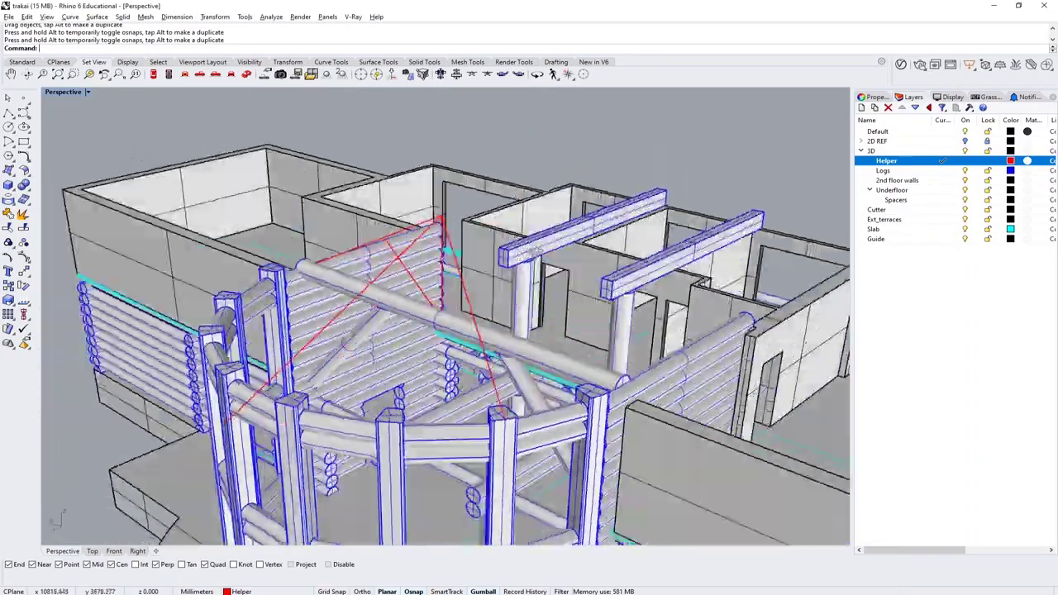
right_click_drag(314, 298, 381, 158)
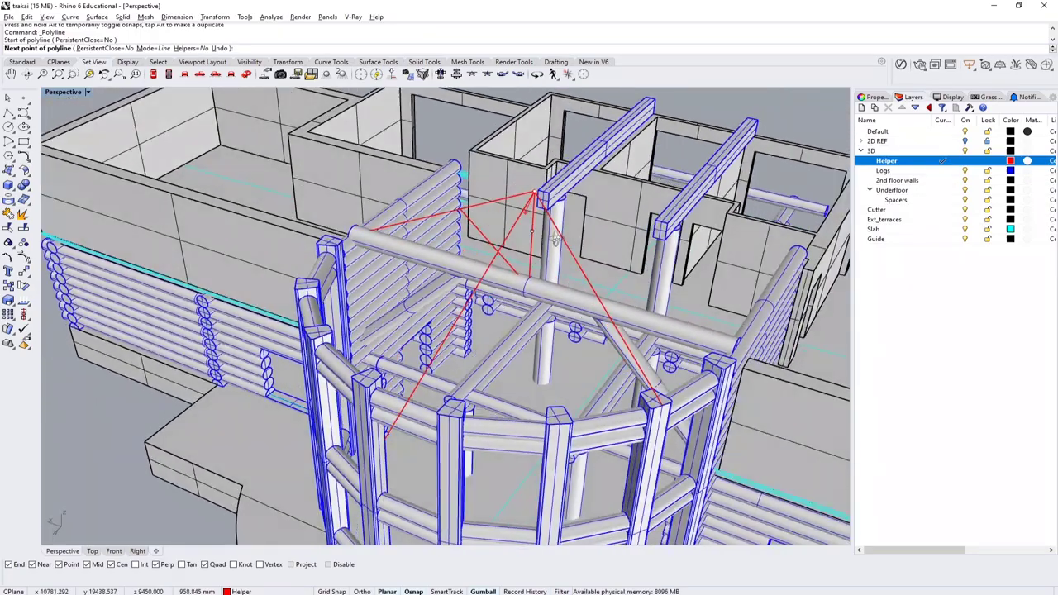
left_click(572, 234)
left_click(543, 234)
right_click_drag(542, 234, 570, 248)
left_click(678, 400)
key("Return")
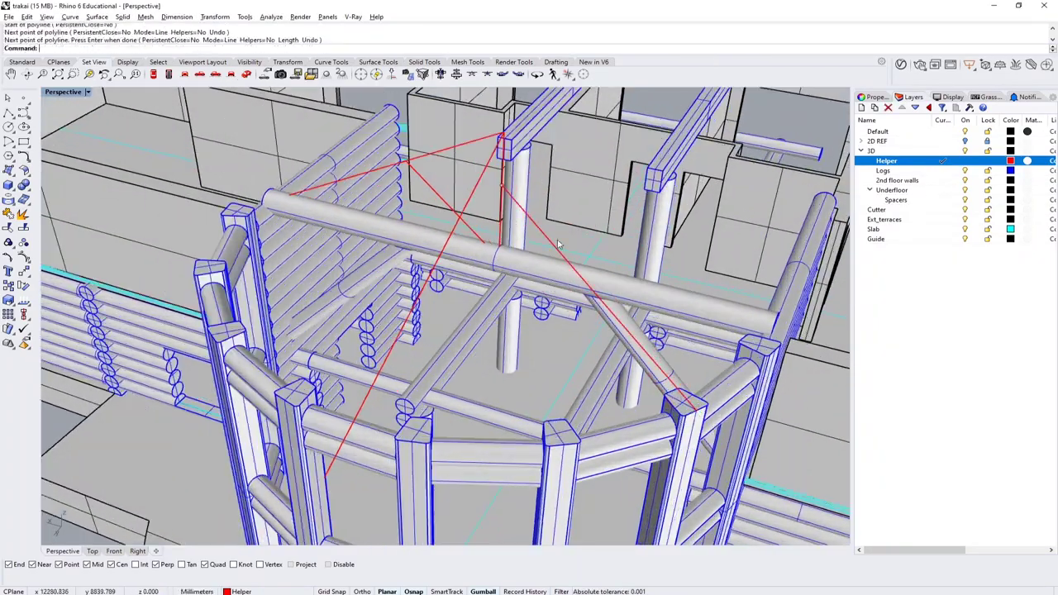
left_click(565, 448)
key("Return")
left_click(416, 424)
key("Return")
Step: Mirror the truss's rafter line and strut line about the central post, keeping the originals
right_click_drag(416, 424, 457, 305)
key("Escape")
left_click(571, 207)
left_click(457, 305)
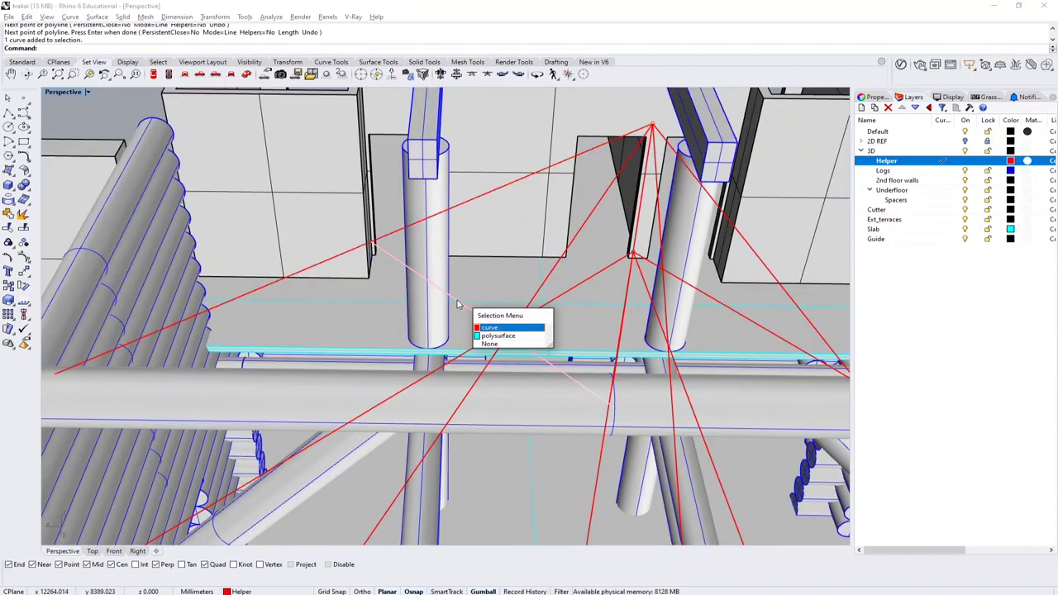
left_click(504, 327)
scroll(626, 427, "down", 10)
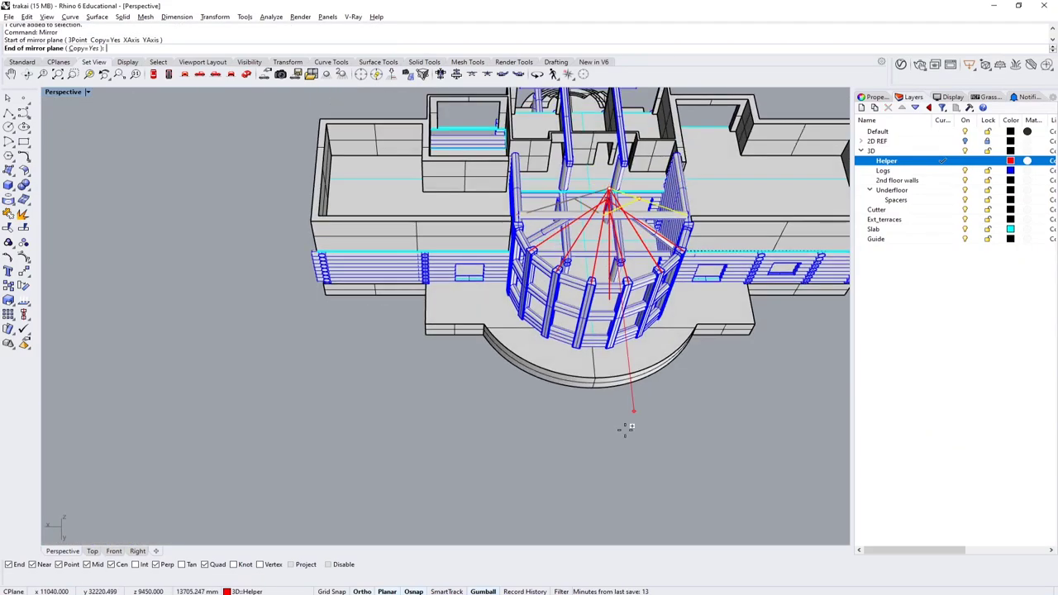
right_click_drag(626, 428, 578, 339)
Step: Check the rafter layout in photo IMG_1003.jpg and isolate all the curves
left_click(817, 568)
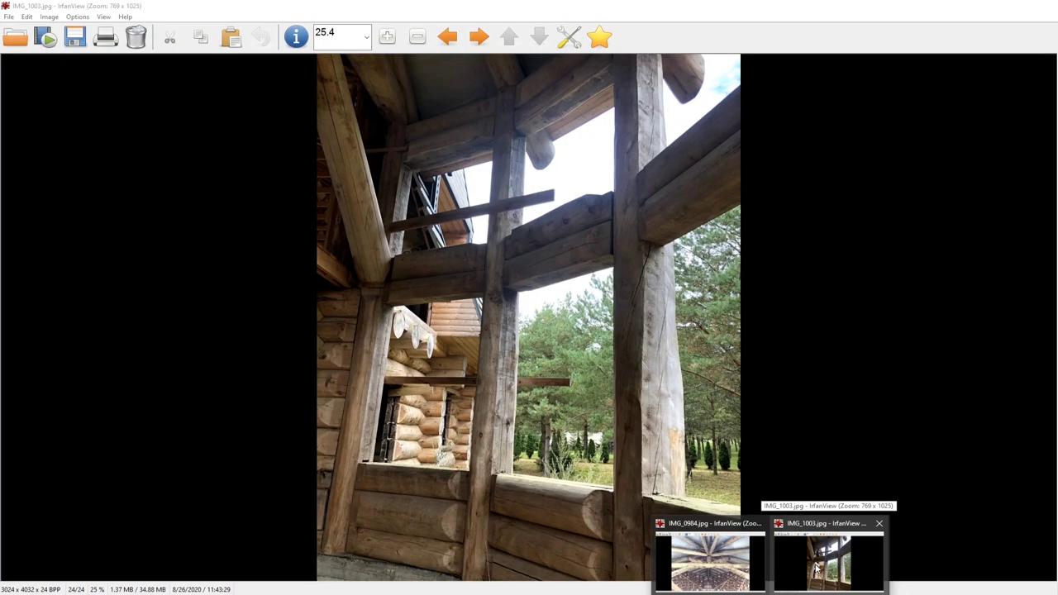
scroll(429, 334, "up", 5)
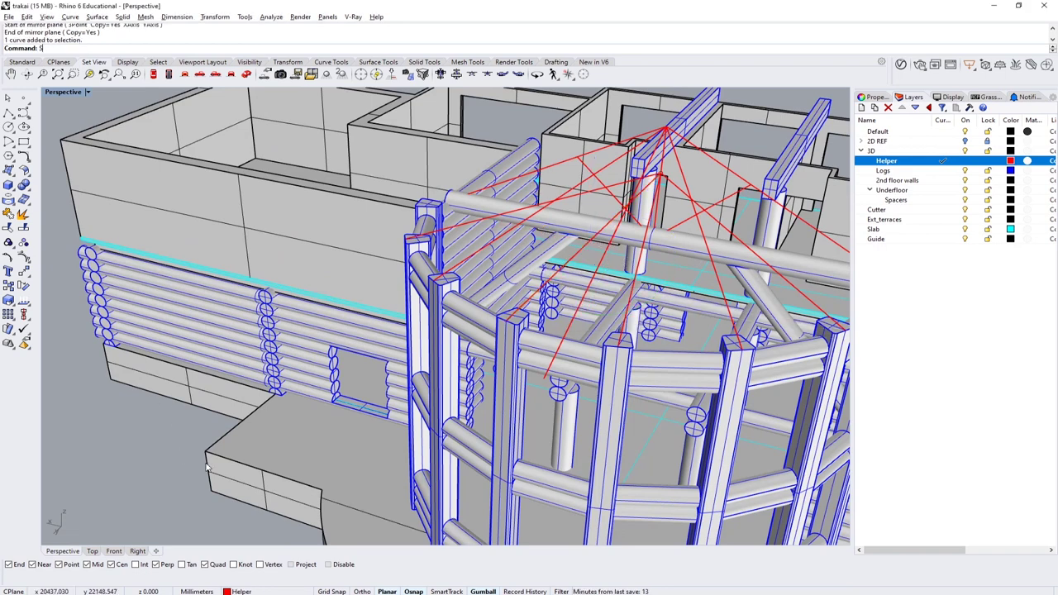
type("elCrv")
key("Return")
type("Isolate")
key("Return")
key("Escape")
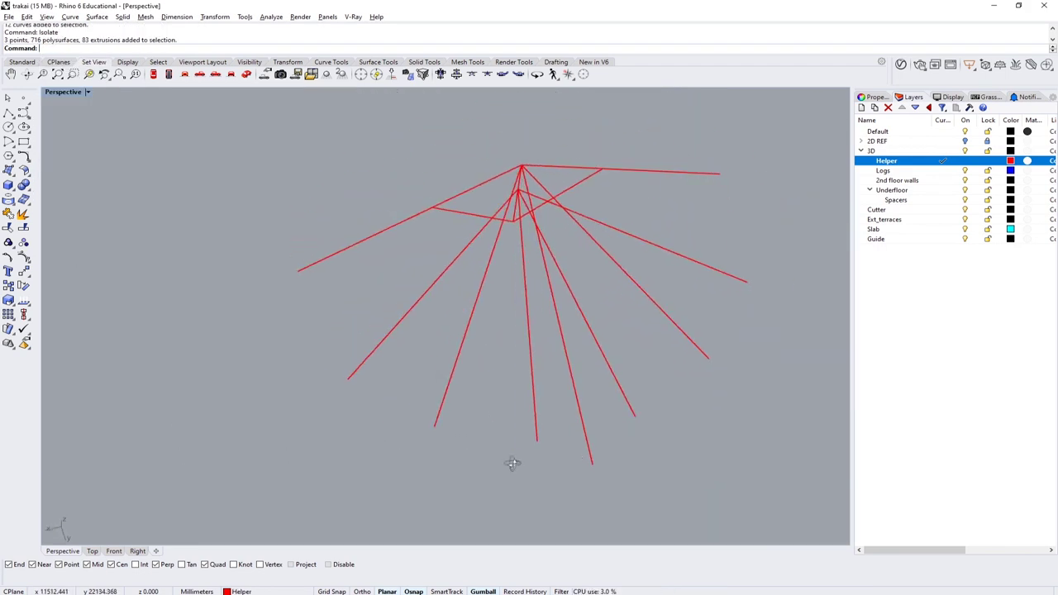
Step: Delete the three bay rafter lines on one side of the middle rafter line
right_click_drag(448, 418, 612, 380)
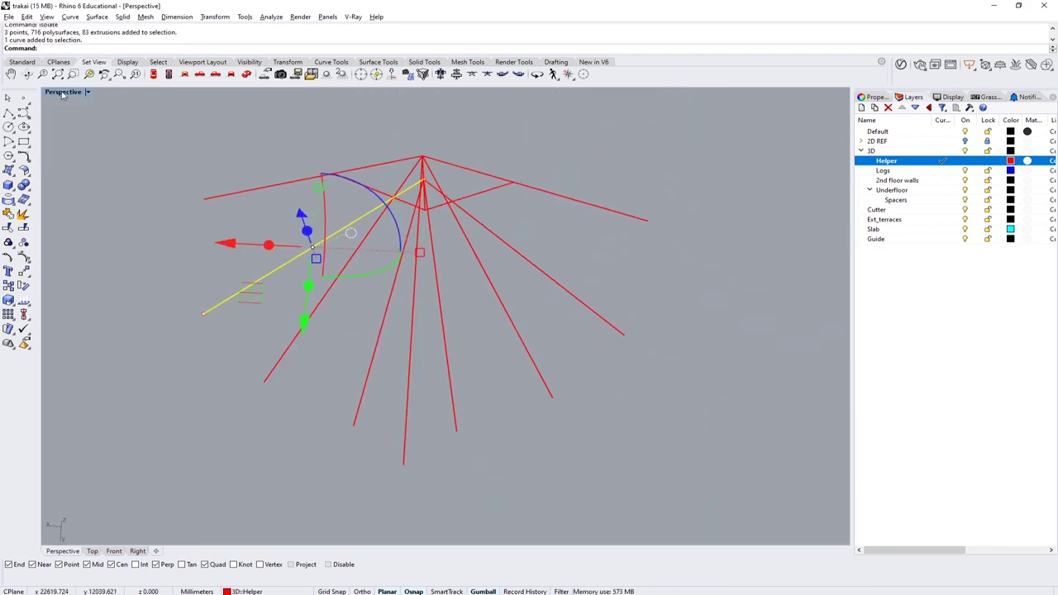
left_click(266, 75)
left_click_drag(296, 269, 295, 263)
key("Delete")
double_click(469, 92)
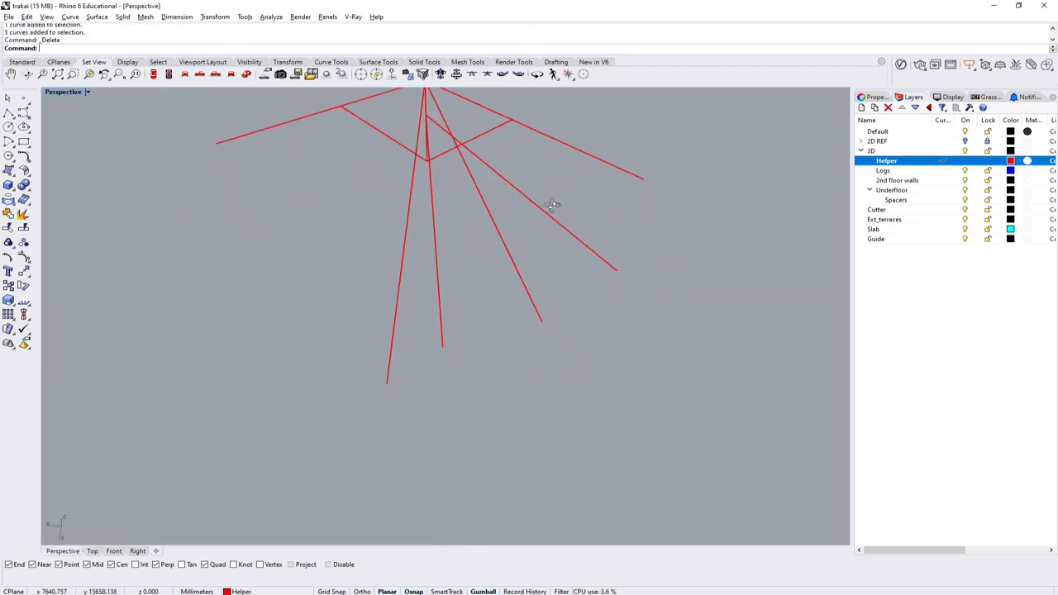
Step: Extend the outer ends of the remaining side rafter lines by 1000 mm along their own directions
right_click_drag(551, 206, 564, 343)
left_click(565, 343)
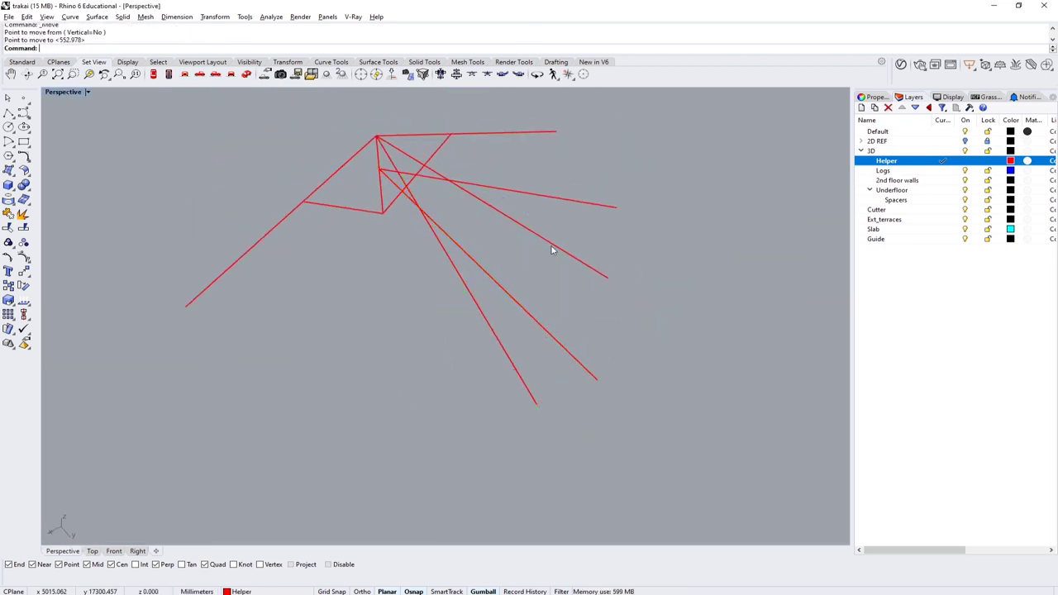
right_click_drag(553, 250, 584, 289)
left_click_drag(584, 289, 611, 350)
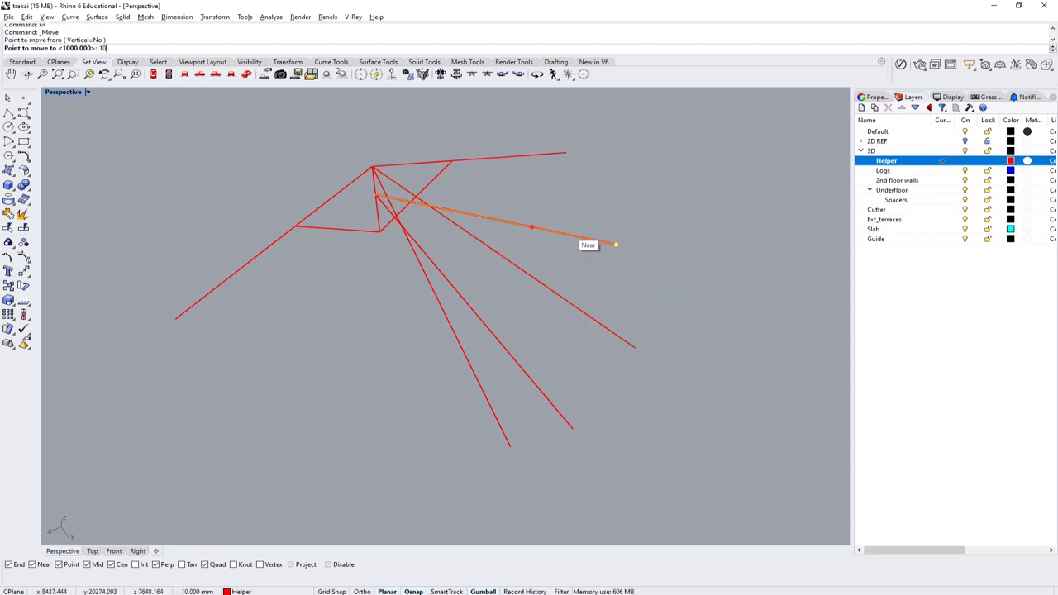
key("Return")
Step: Mirror the three extended bay rafter lines about the central axis through the truss apex, keeping the originals
right_click_drag(616, 245, 538, 184)
left_click_drag(538, 184, 436, 346)
left_click(369, 158)
left_click(361, 132)
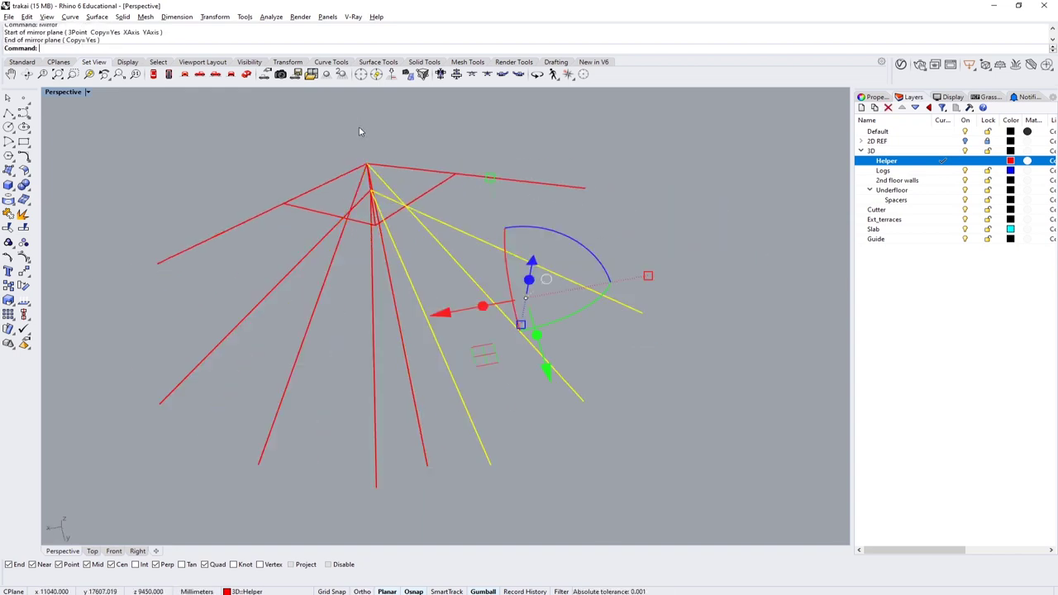
Step: Pipe all the isolated truss and bay rafter lines into round logs and delete the source lines
key("ctrl+a")
right_click_drag(361, 133, 324, 186)
key("Return")
key("Delete")
Step: Show all hidden objects and switch to the Top view of the round bay
type("Show")
key("Return")
right_click_drag(557, 341, 433, 411)
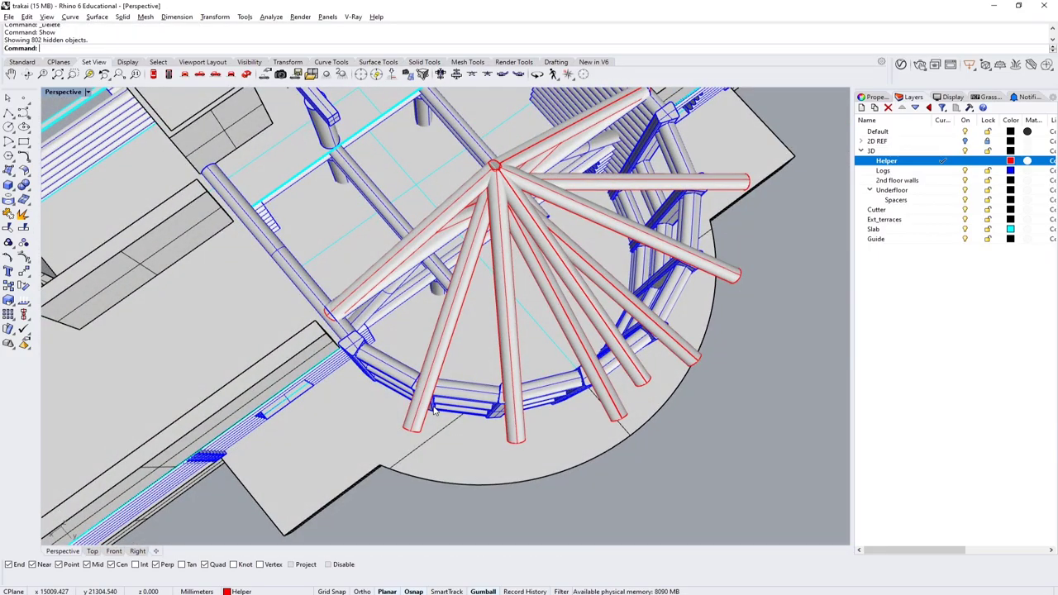
key("ctrl+F1")
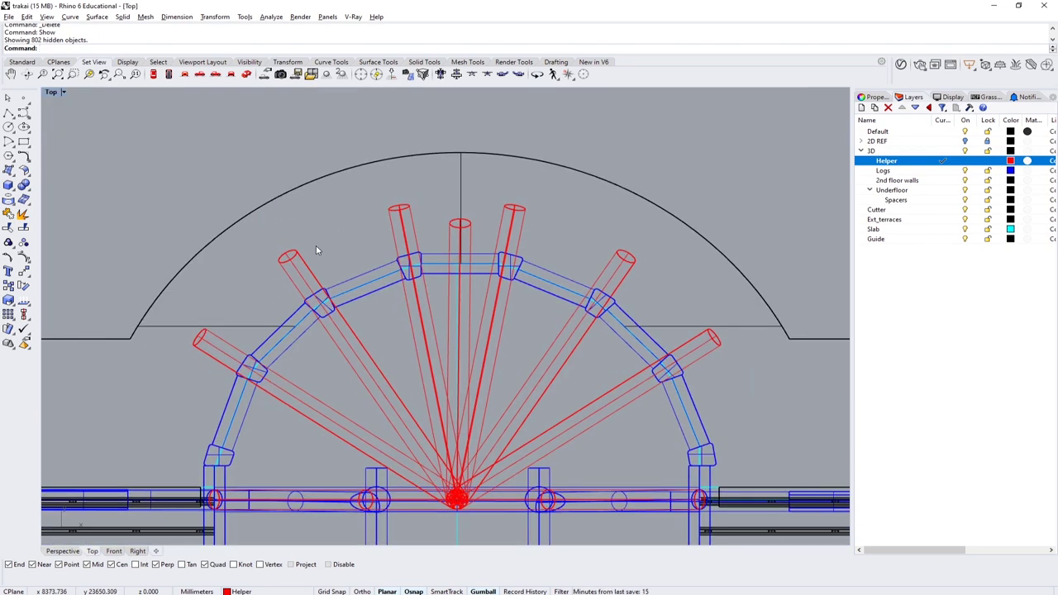
Step: Duplicate the terrace's curved outer edge, offset it inward across the rafter ends and keep only the offset arc
type("DupEdge")
key("Return")
left_click(245, 235)
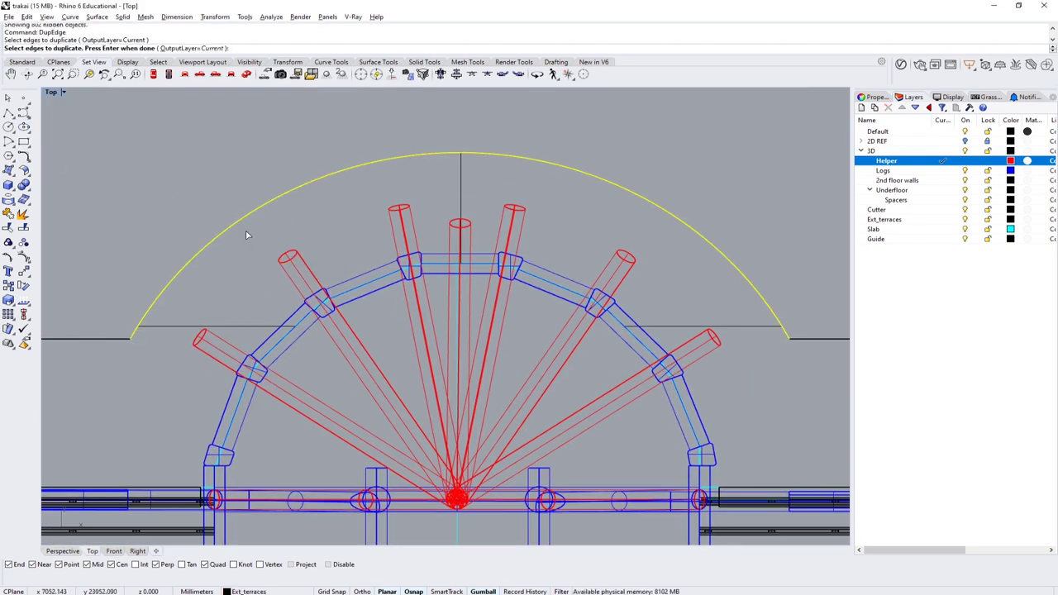
type("Offset")
key("Return")
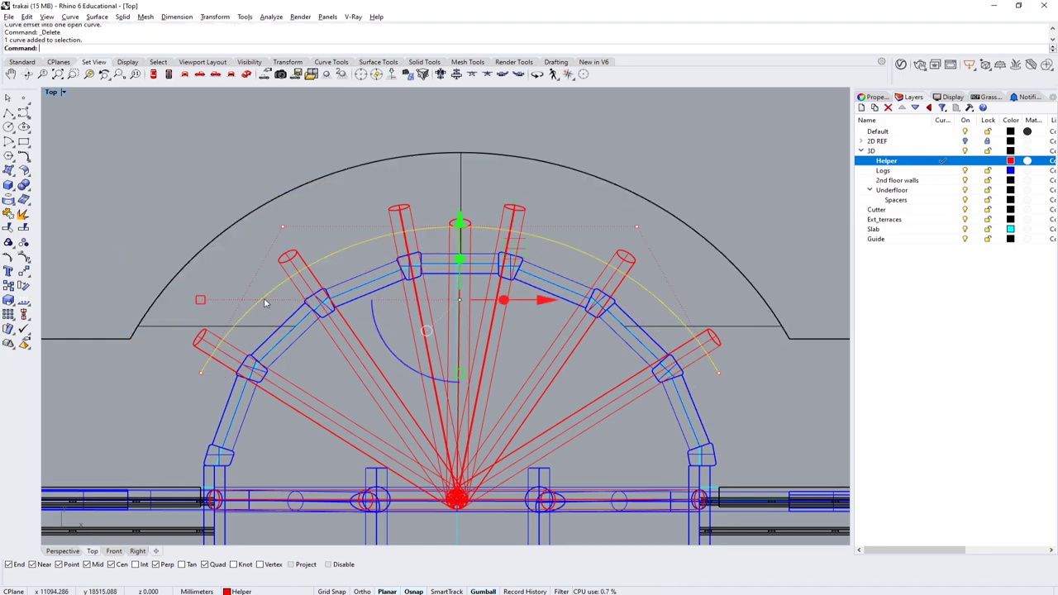
Step: Extrude the offset arc into a vertical surface through the rafters and offset it outward 1000 mm as a solid
key("ctrl+F4")
scroll(498, 155, "down", 5)
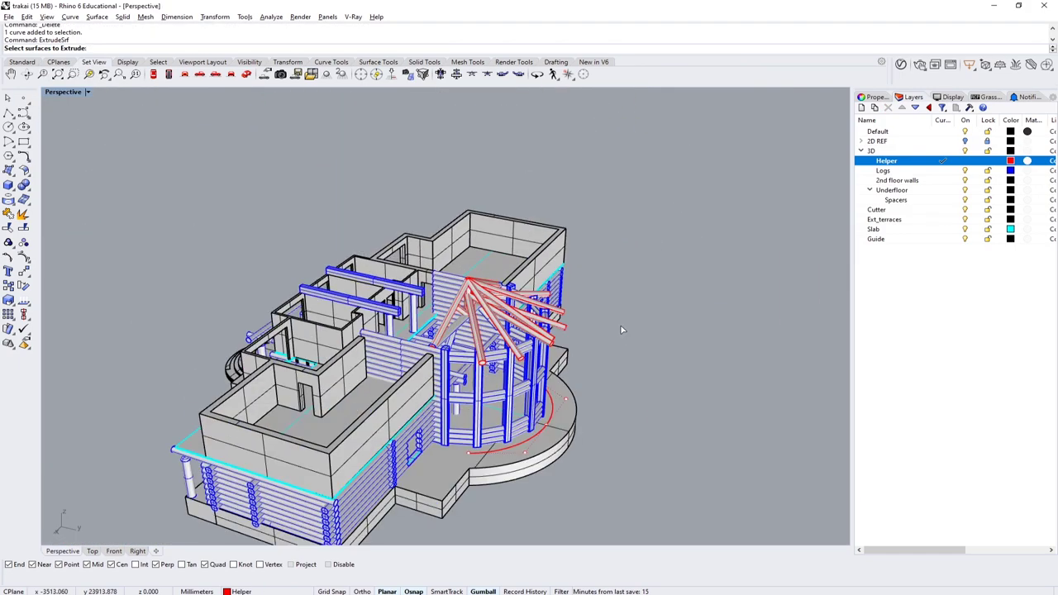
scroll(530, 444, "up", 6)
left_click(531, 444)
left_click(579, 465)
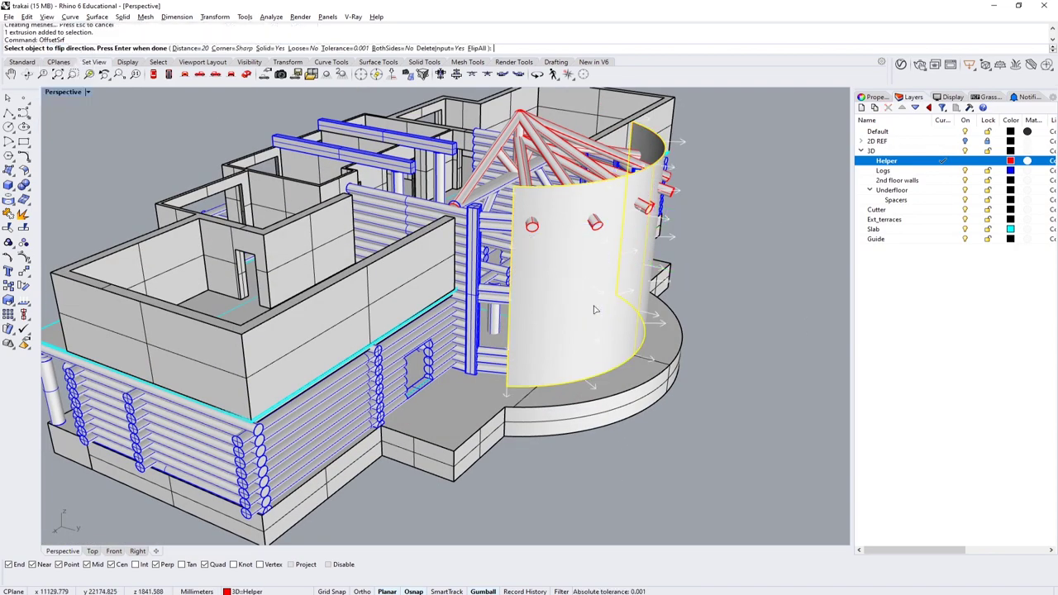
scroll(636, 281, "up", 3)
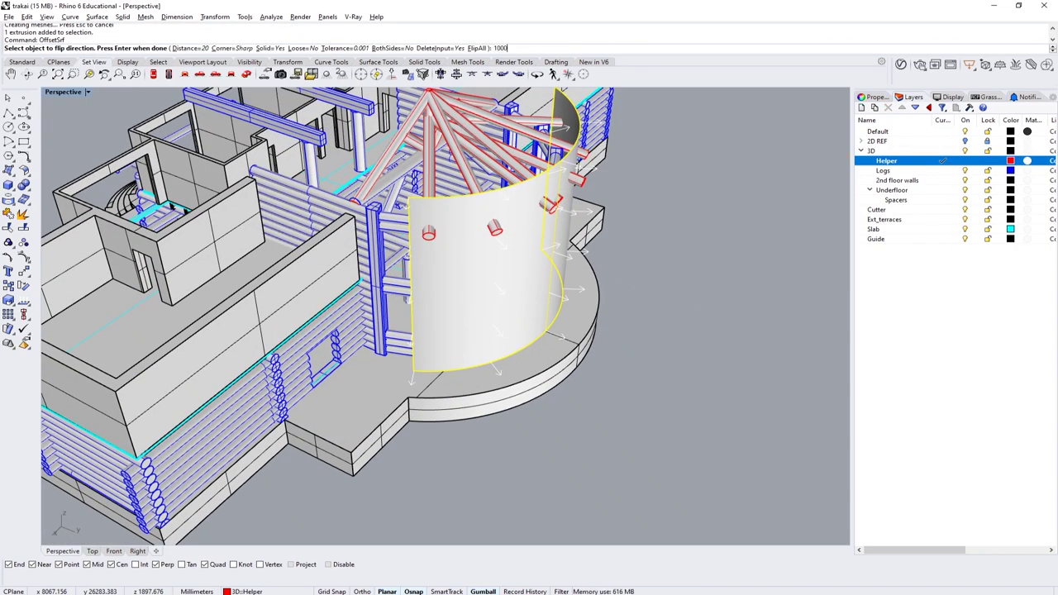
key("Return")
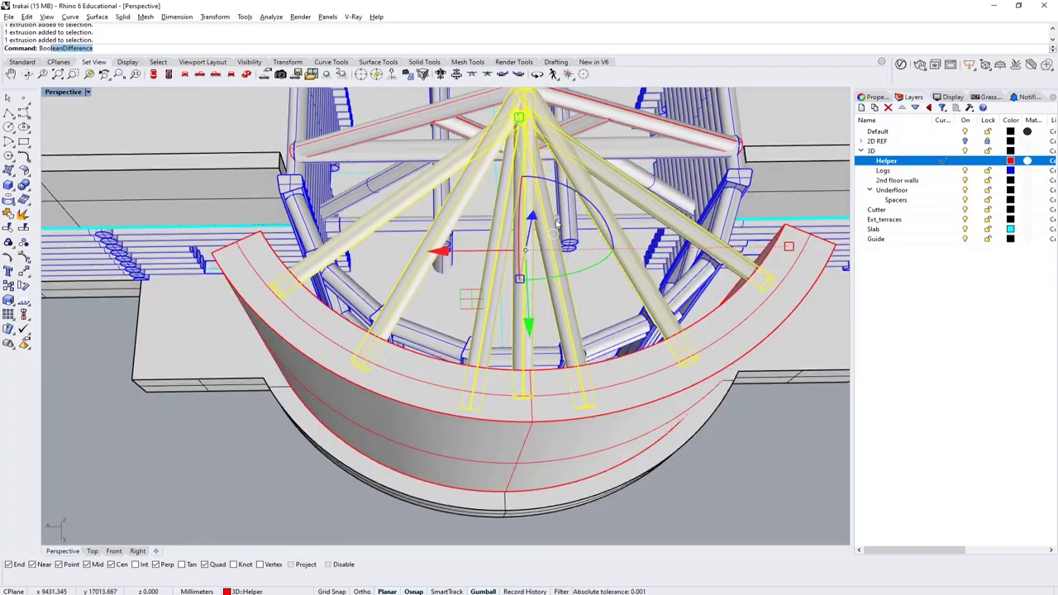
Step: Trim the outer ends of the bay rafter logs with the curved solid using BooleanDifference and clear away the leftover solid
left_click(726, 364)
key("Return")
key("Delete")
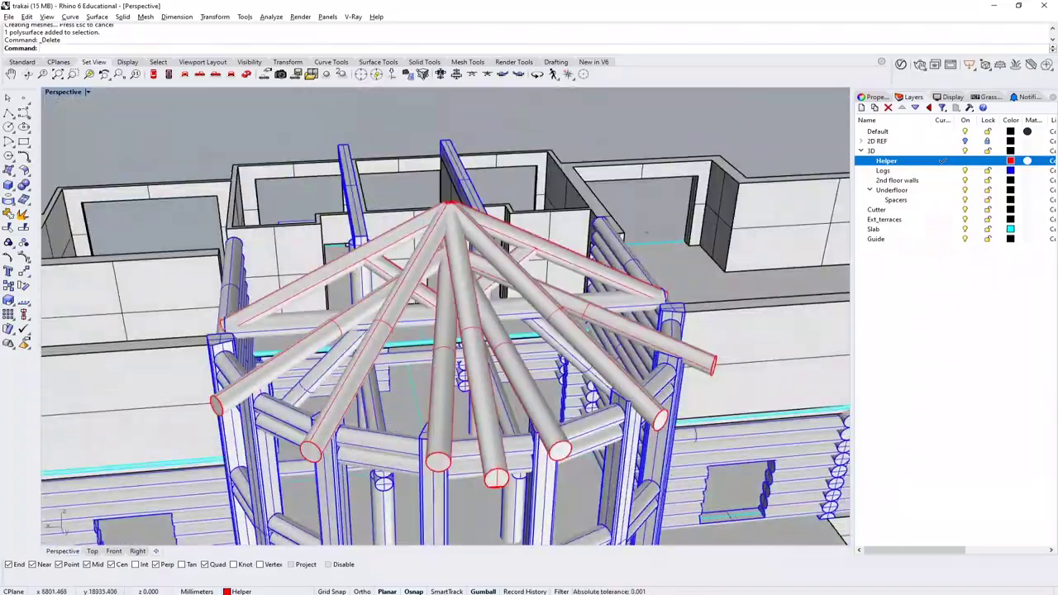
Step: Compare the trimmed rafters with site photos IMG_1003.jpg and IMG_0984.jpg
left_click(683, 539)
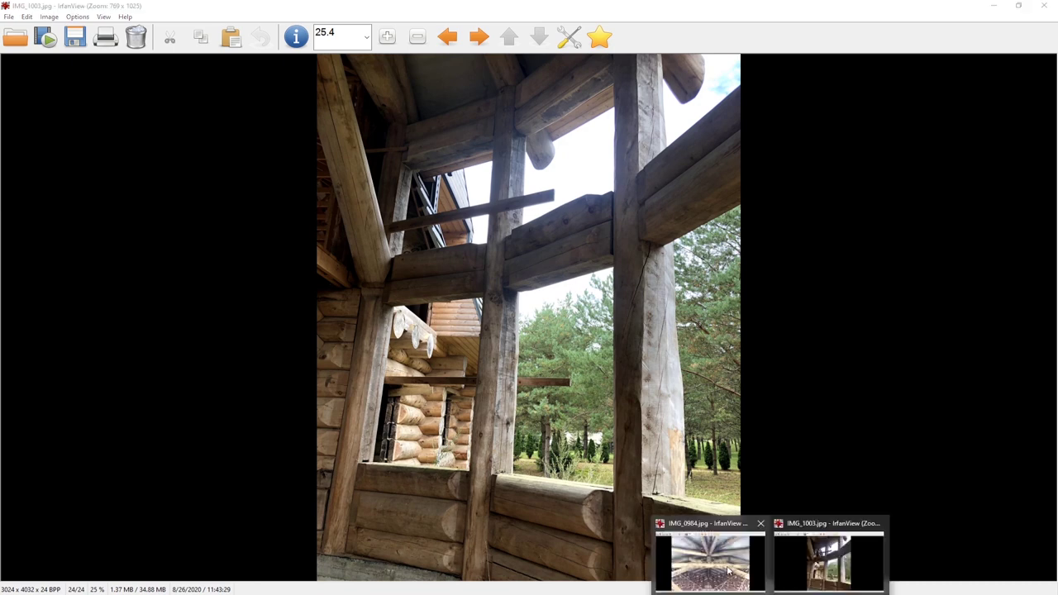
left_click(728, 571)
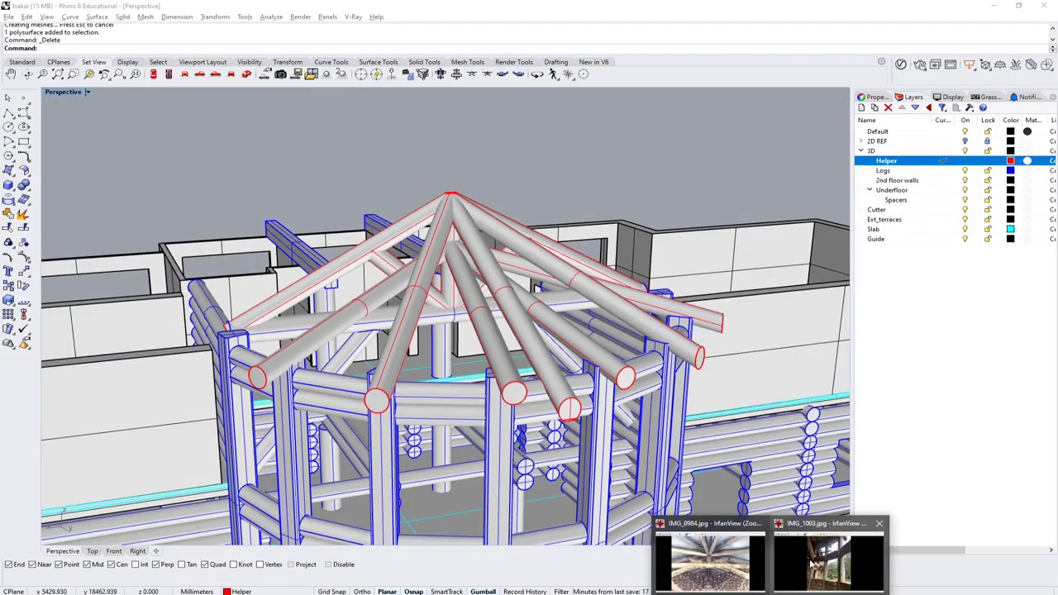
mouse_move(813, 565)
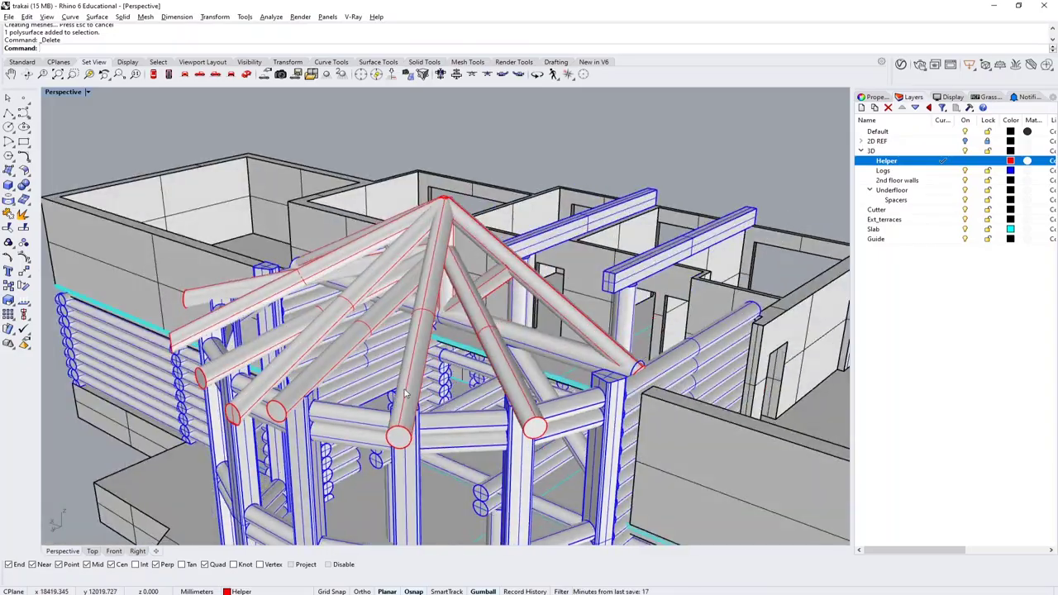
right_click_drag(409, 394, 468, 386)
key("Return")
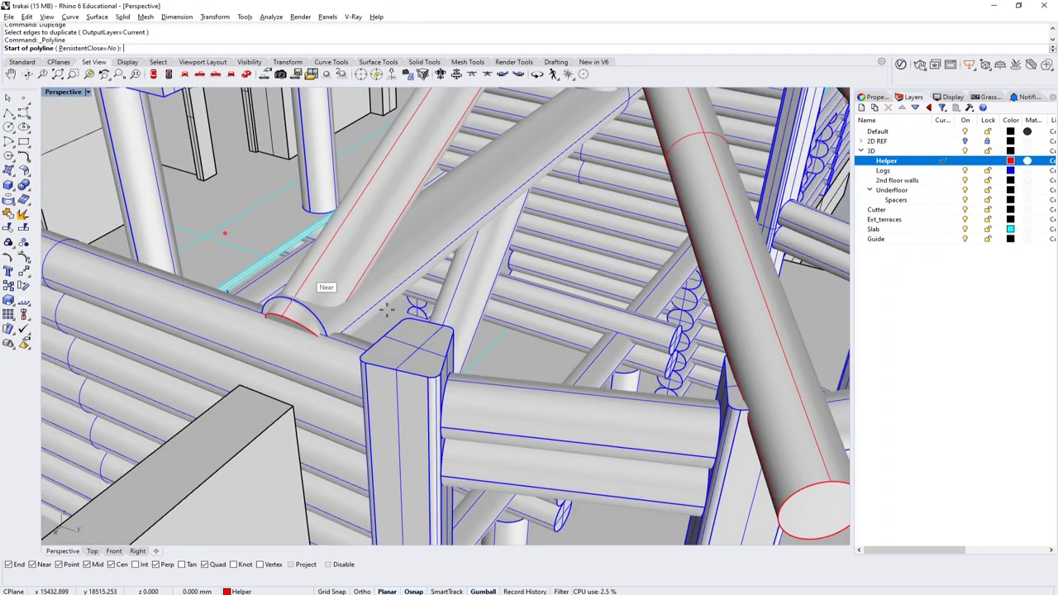
right_click_drag(385, 339, 596, 477)
key("Escape")
scroll(601, 428, "down", 10)
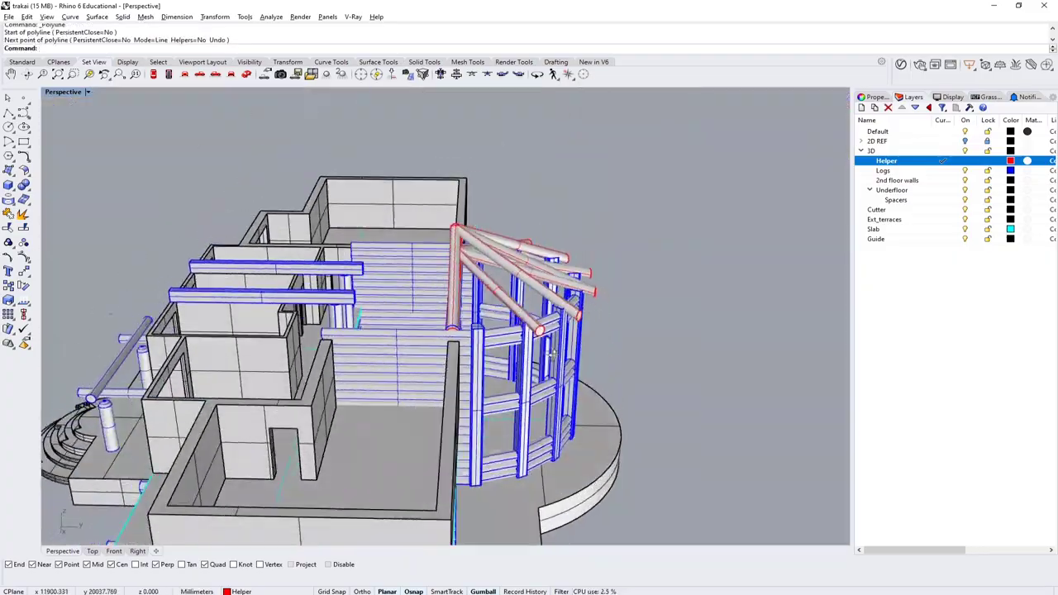
Step: Browse the site photos to IMG_0989.jpg and examine the bay's roof edge and rafter ends against the model
right_click_drag(553, 353, 628, 463)
left_click(743, 563)
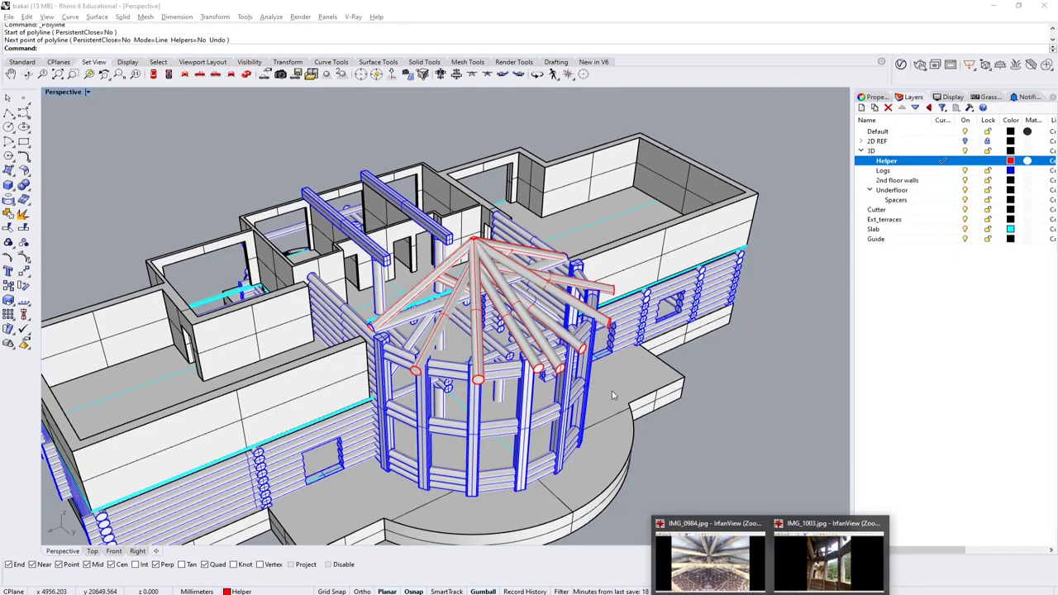
right_click_drag(496, 372, 439, 364)
left_click(798, 557)
scroll(797, 559, "down", 2)
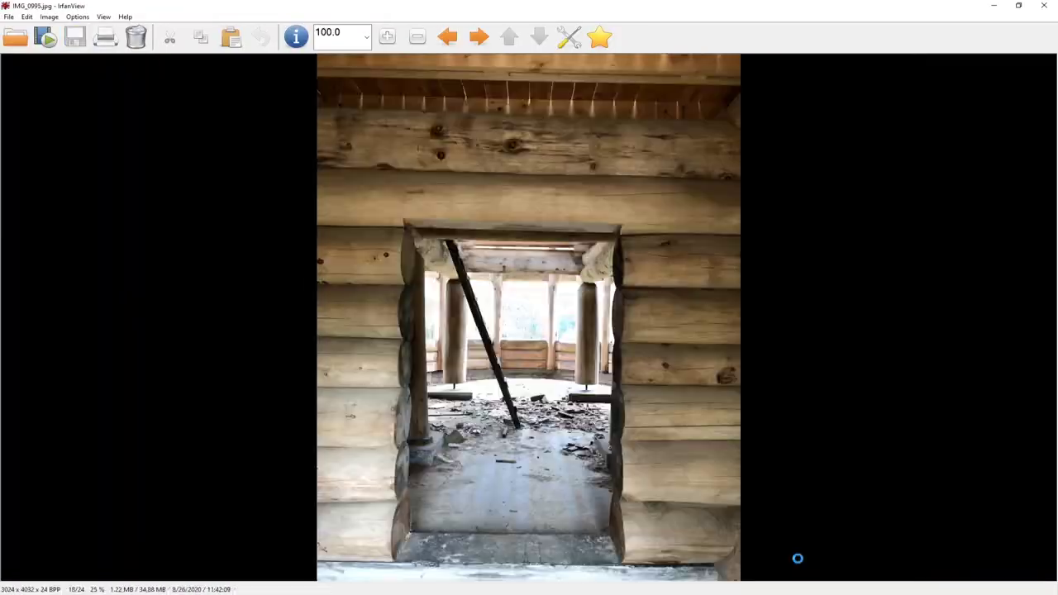
scroll(798, 559, "up", 3)
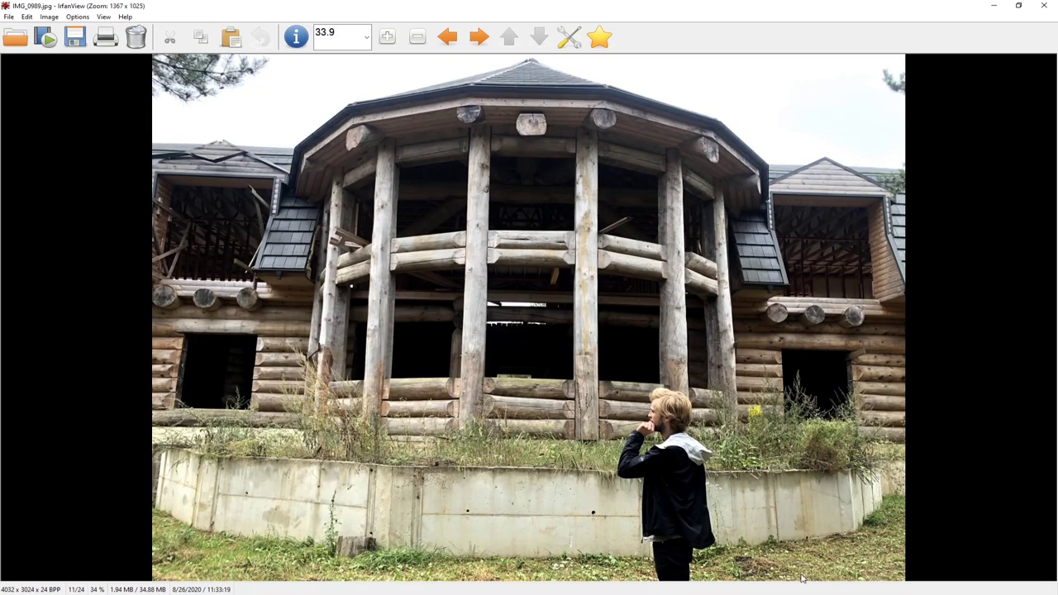
key("alt+Tab")
scroll(373, 359, "up", 3)
right_click_drag(373, 359, 592, 269)
left_click(815, 562)
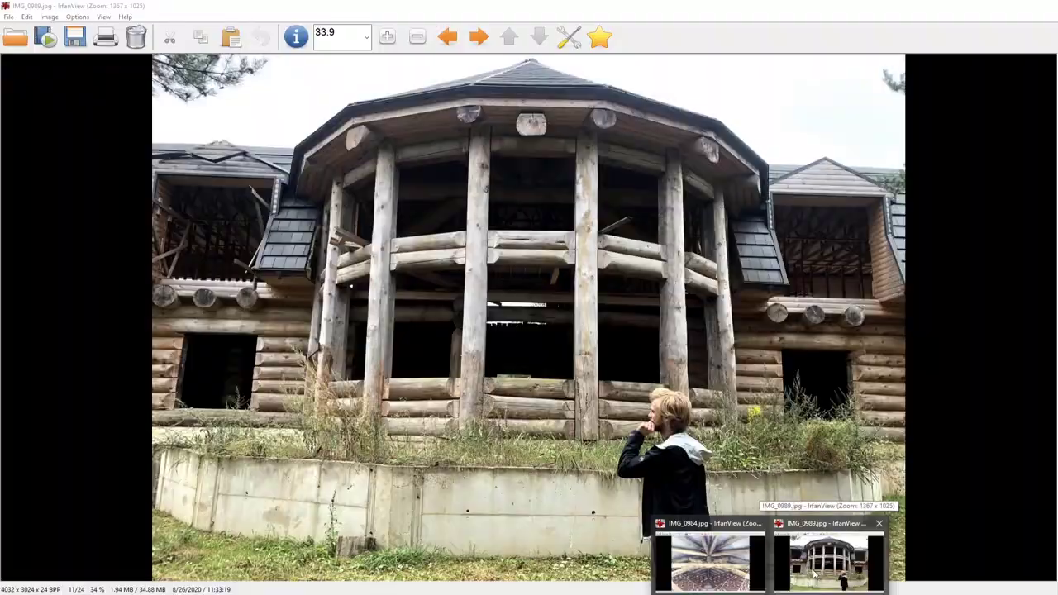
Step: Draw a polyline along the tops of the bay rafter ends to outline the roof's eave
scroll(548, 236, "down", 3)
right_click_drag(548, 236, 595, 330)
scroll(635, 382, "up", 3)
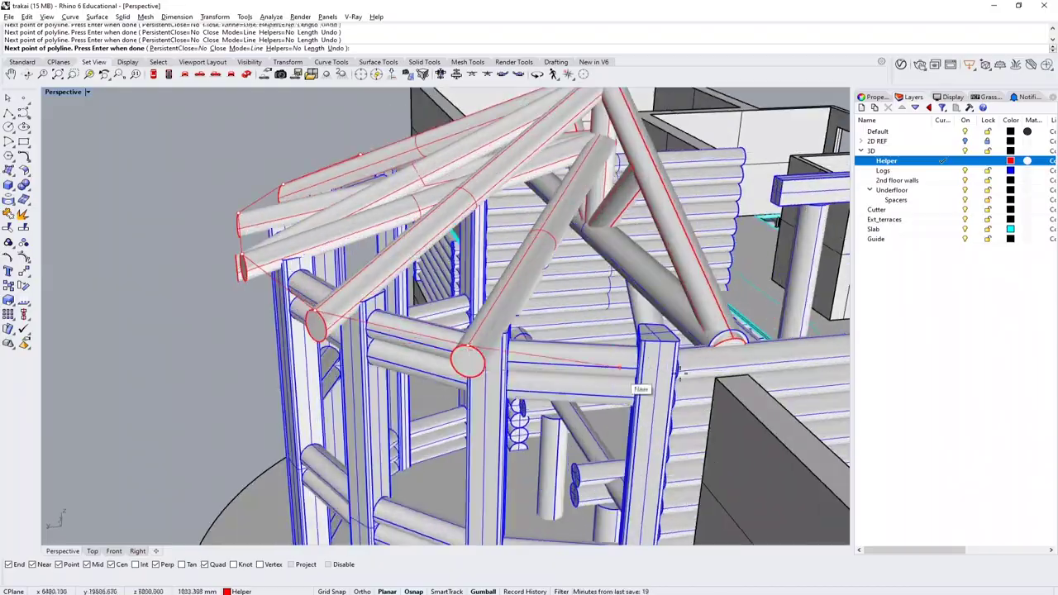
scroll(641, 389, "up", 3)
scroll(726, 331, "down", 5)
right_click_drag(725, 331, 484, 355)
key("Return")
Step: Draw a closing eave segment from the last bay rafter end to the end of the truss
key("Return")
left_click(483, 360)
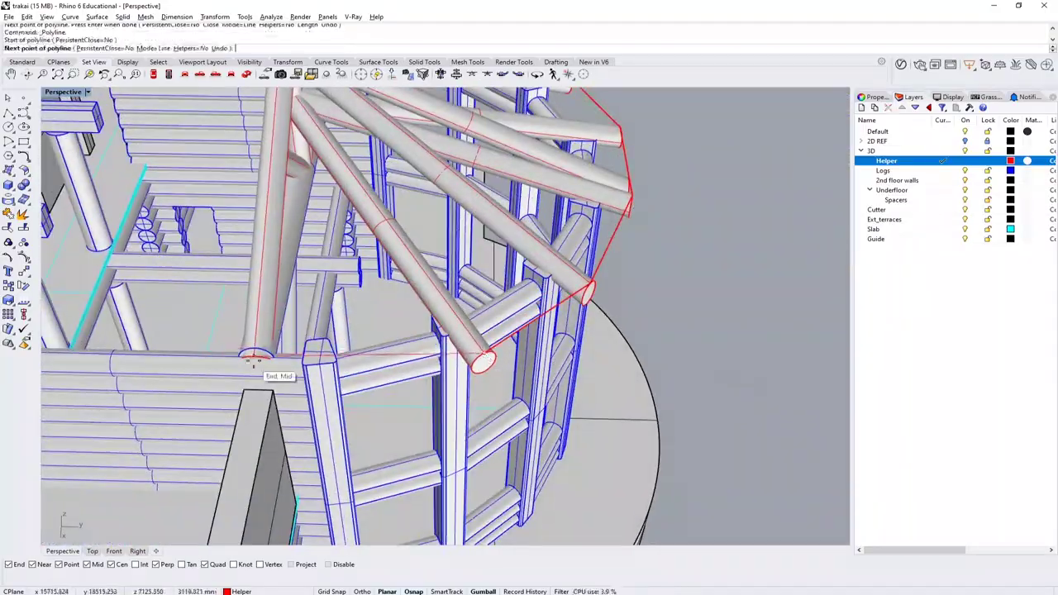
left_click(252, 362)
key("Return")
Step: Join the eave polylines into one curve, project it flat onto the construction plane and delete the original
scroll(252, 361, "down", 5)
right_click_drag(252, 361, 331, 374)
scroll(313, 316, "up", 3)
left_click(312, 317)
scroll(313, 317, "down", 4)
scroll(331, 374, "up", 4)
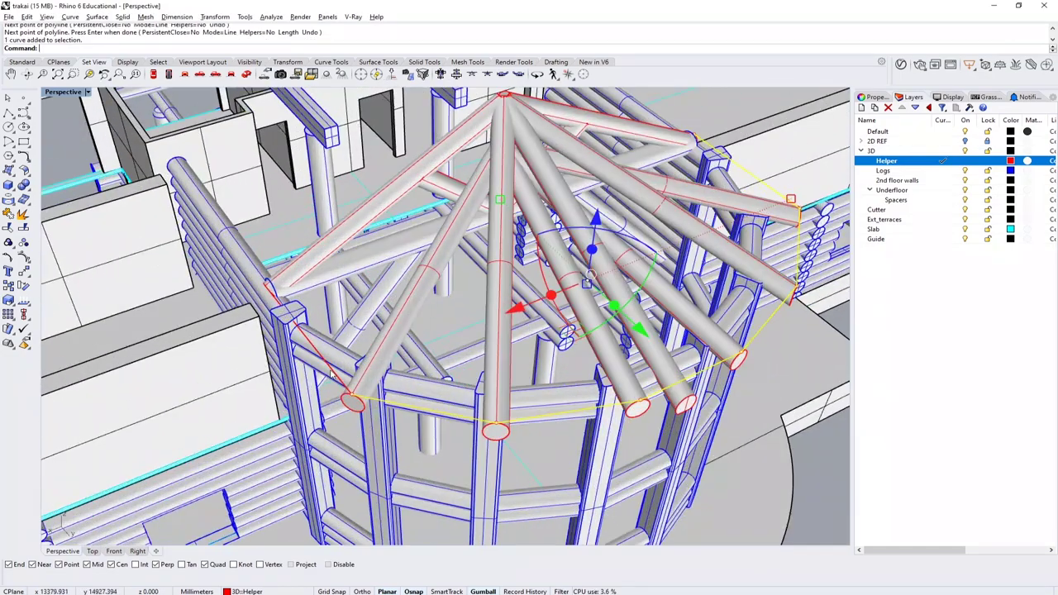
type("Join")
key("Return")
type("ProjectToCPlane")
key("Return")
key("Delete")
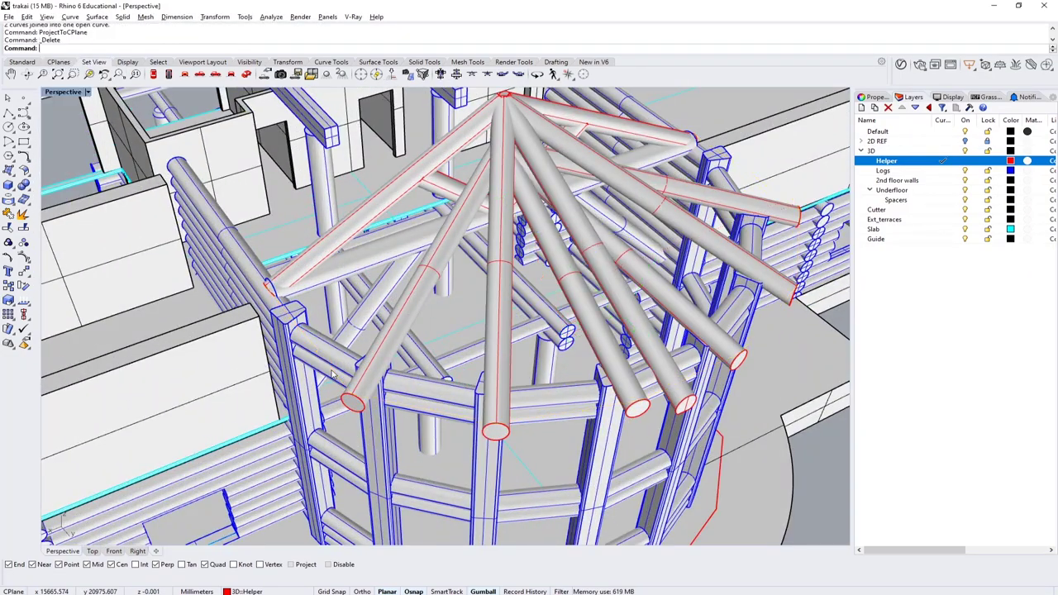
Step: Move the flattened eave outline vertically up to the height of the bay rafter ends
right_click_drag(332, 374, 473, 448)
key("Return")
scroll(300, 369, "up", 2)
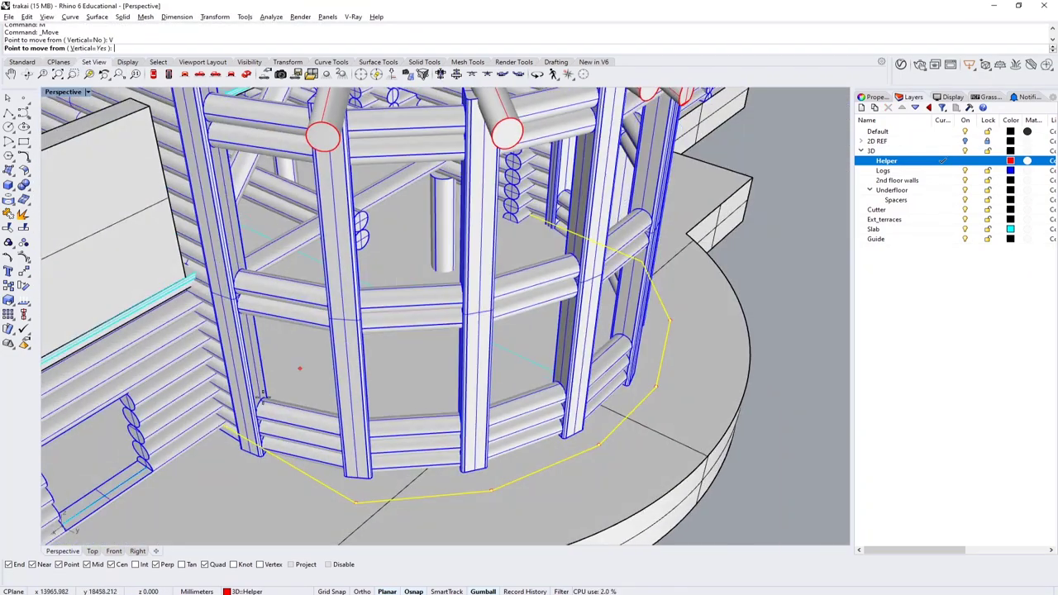
left_click(353, 503)
key("Return")
scroll(383, 279, "up", 5)
type("M")
left_click(353, 235)
scroll(354, 236, "down", 5)
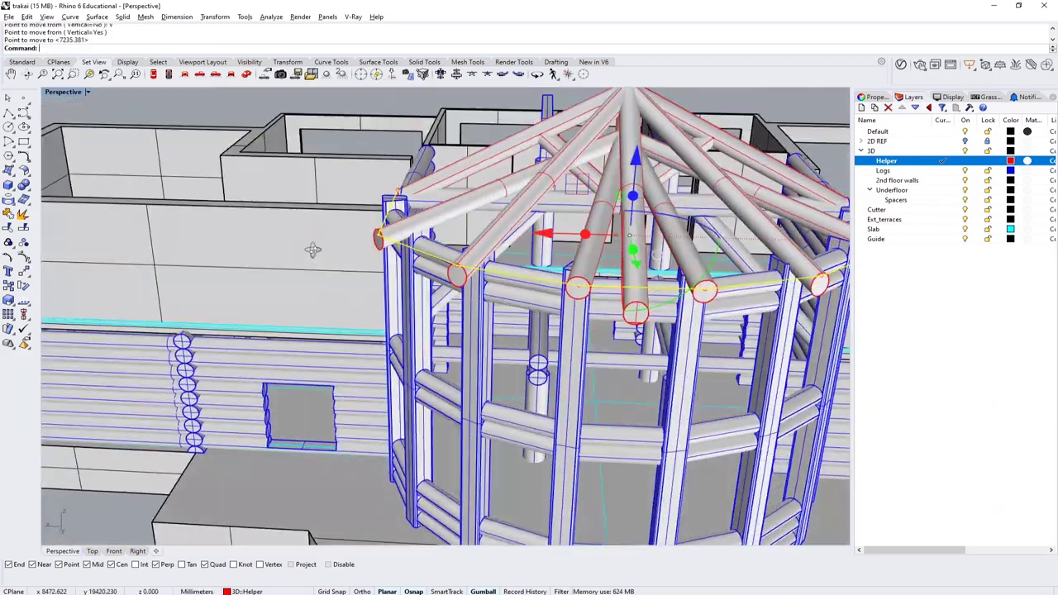
Step: Compare the raised eave outline with the bay roof edge in photo IMG_0989.jpg
right_click_drag(463, 331, 510, 420)
scroll(510, 420, "up", 3)
scroll(510, 420, "down", 5)
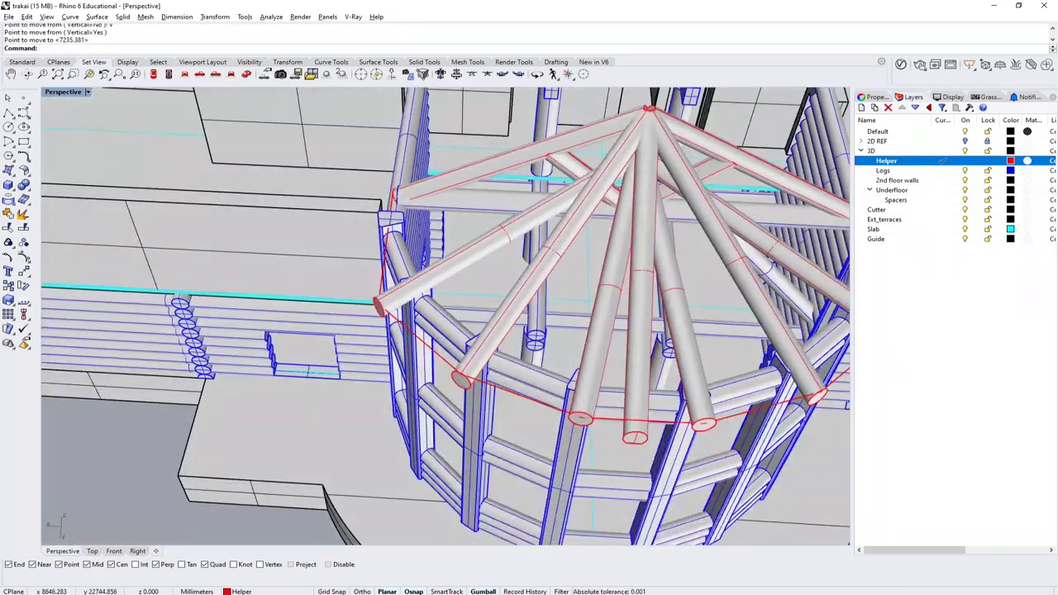
mouse_move(769, 591)
left_click(829, 562)
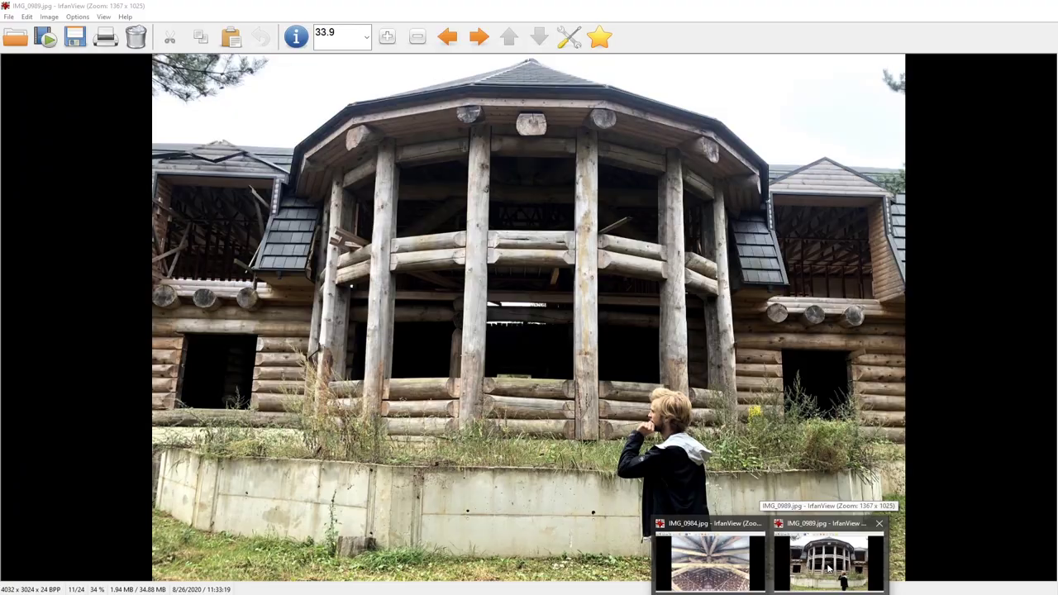
key("alt+Tab")
Step: Clear the leftover points, place a point at the truss apex and select it together with the eave outline
right_click_drag(496, 331, 311, 277)
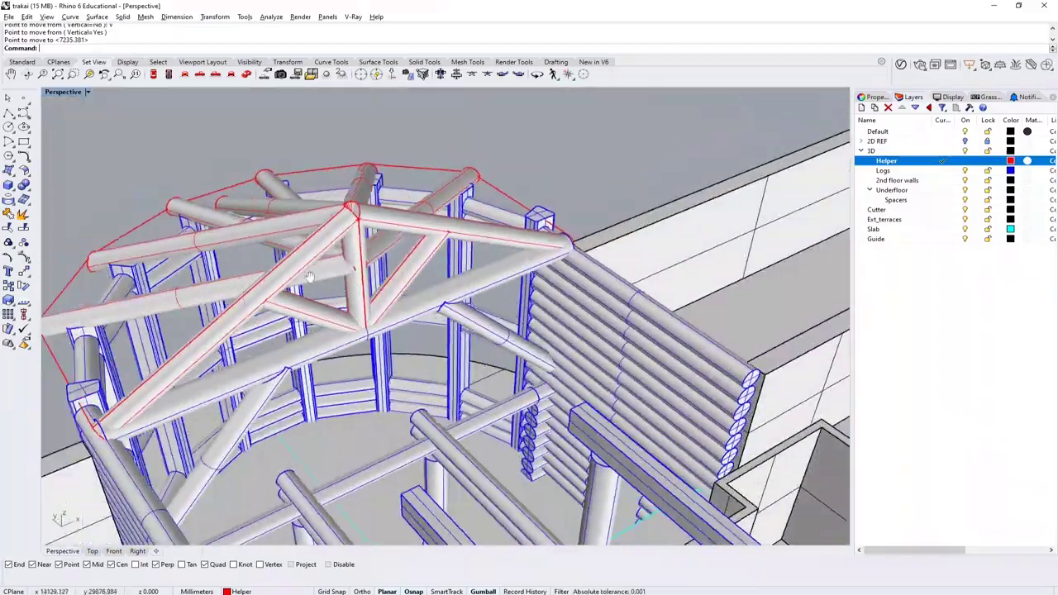
scroll(310, 277, "up", 5)
scroll(362, 201, "down", 5)
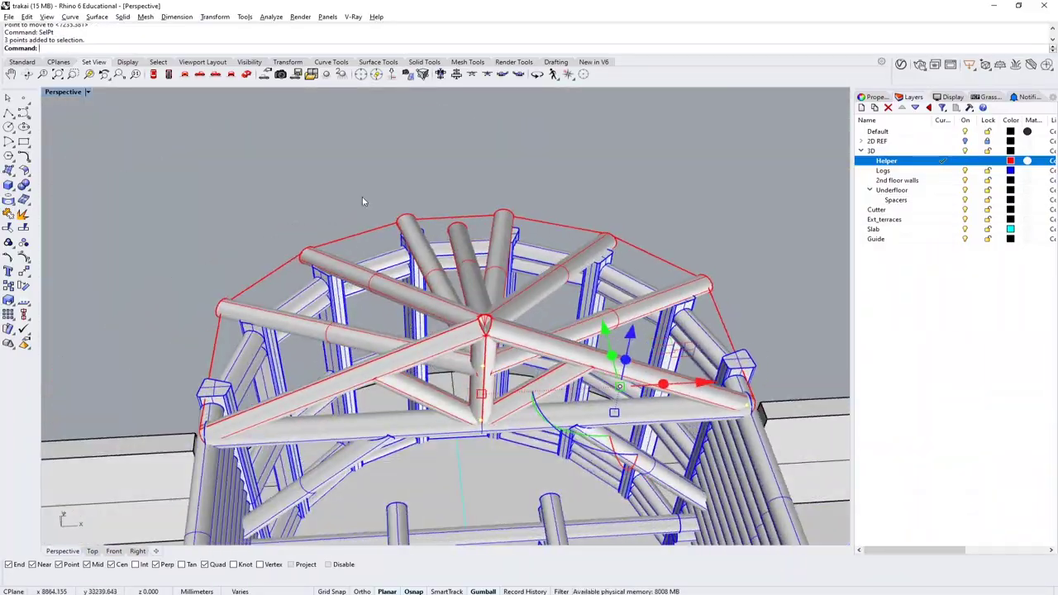
left_click(23, 99)
scroll(428, 289, "up", 5)
scroll(662, 411, "down", 5)
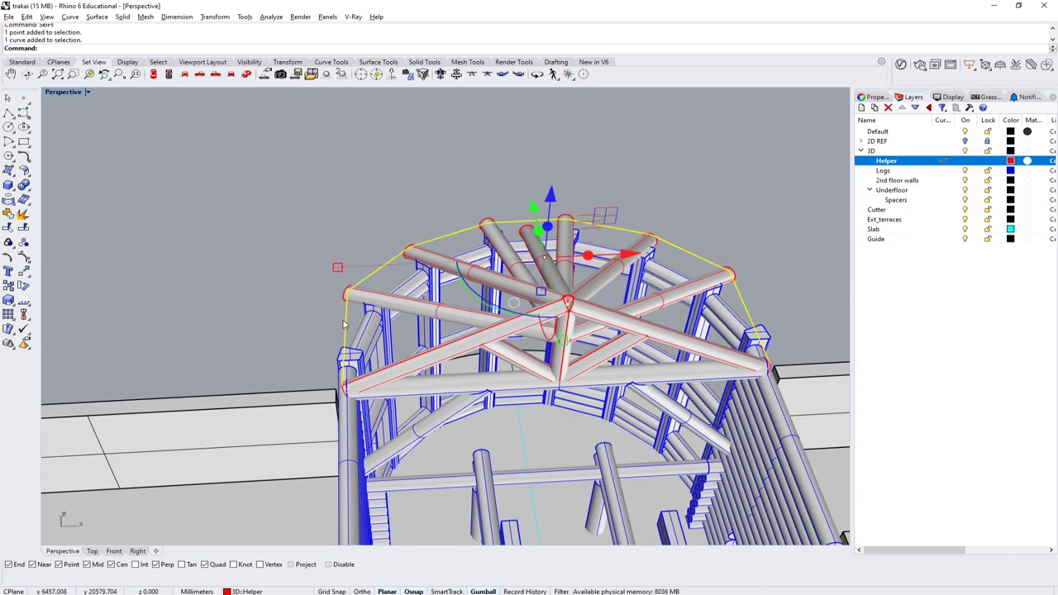
Step: Isolate the eave outline, draw a line from its end to the apex and bring back all hidden objects
key("ctrl+shift+h")
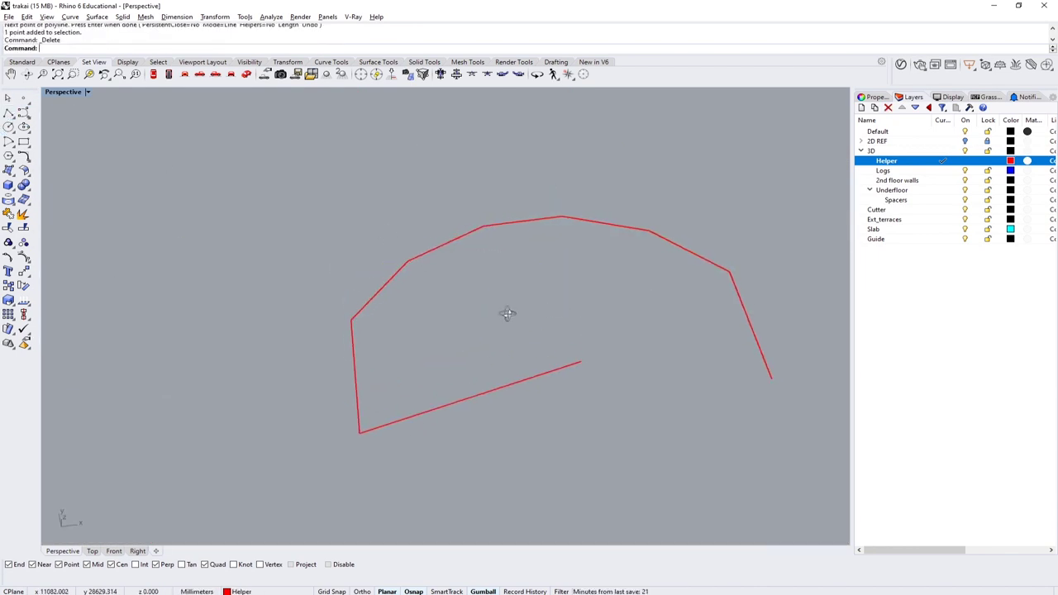
key("Return")
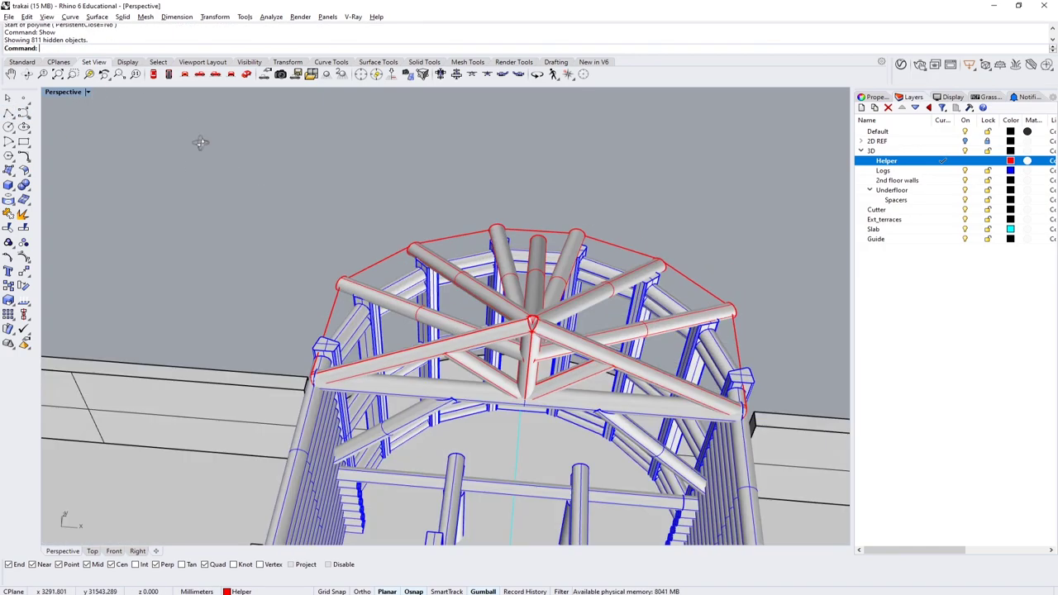
right_click_drag(201, 141, 199, 120)
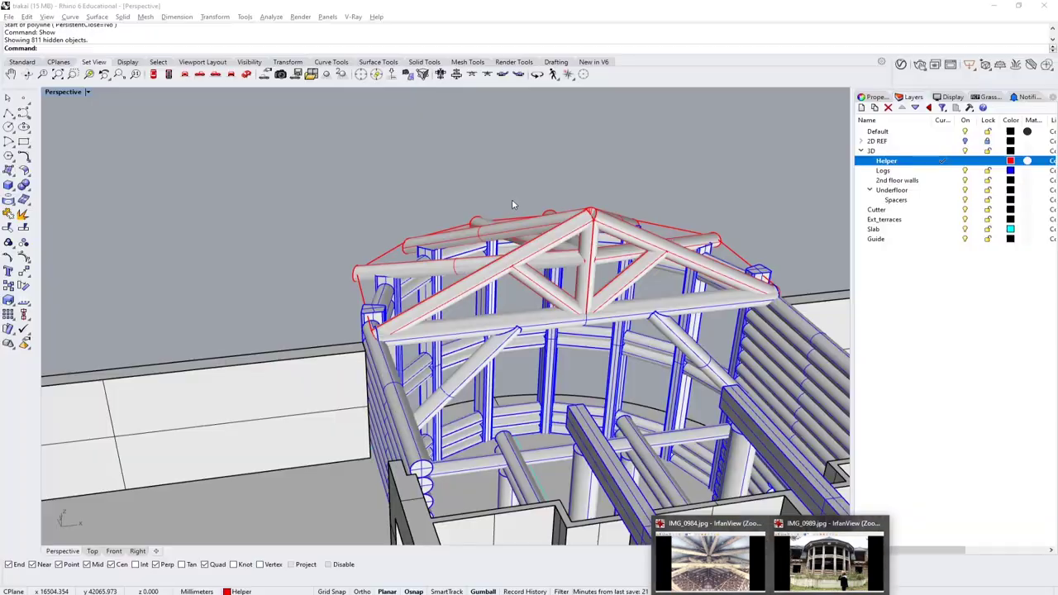
right_click_drag(513, 205, 403, 196)
scroll(403, 196, "up", 8)
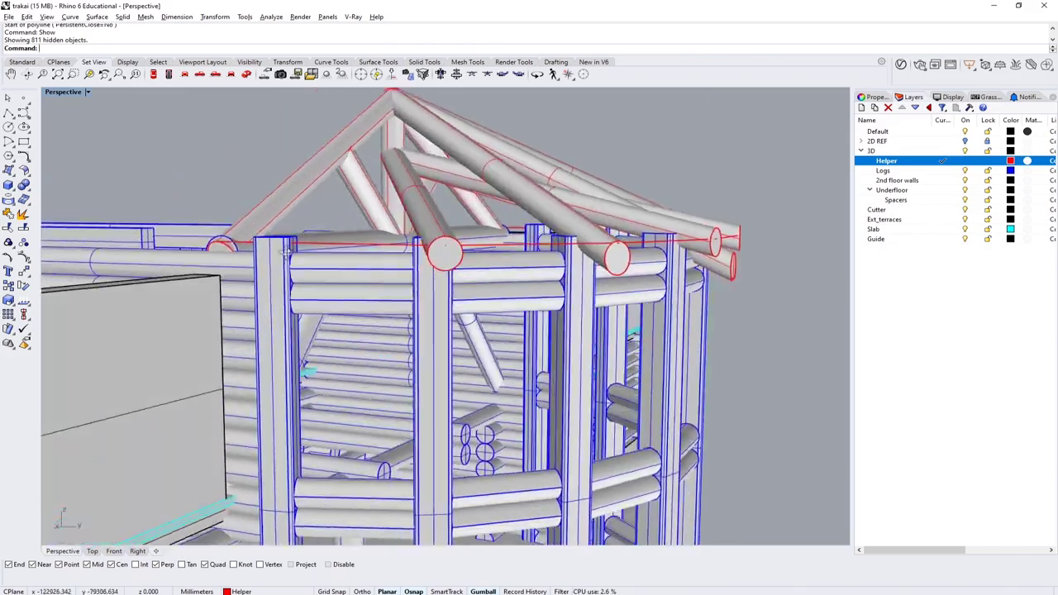
scroll(304, 260, "down", 5)
scroll(413, 242, "up", 4)
type("m")
key("Return")
key("Escape")
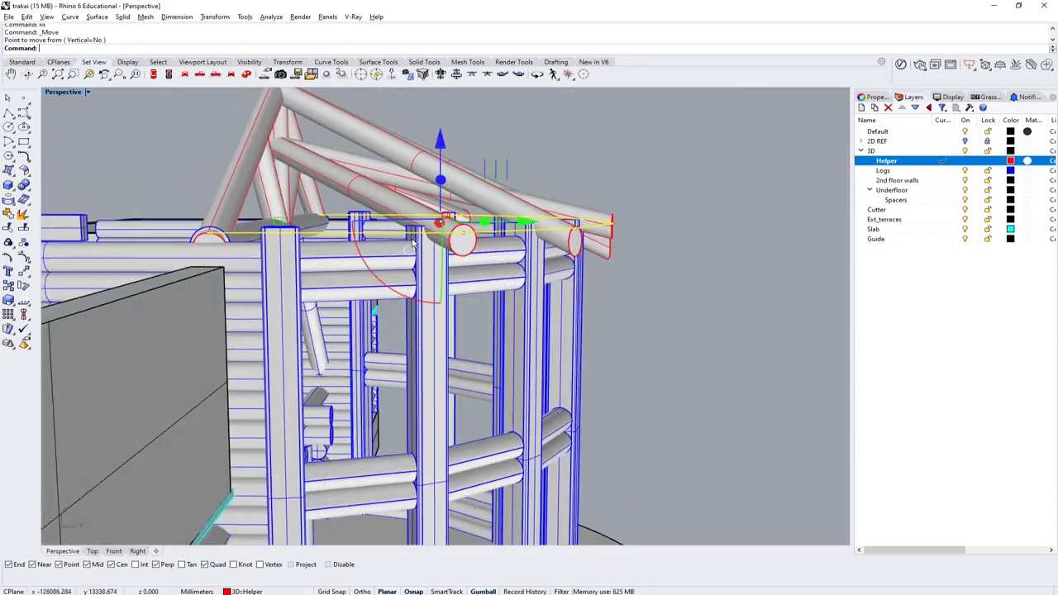
Step: Isolate the raised eave outline together with the line running to the apex
scroll(240, 147, "down", 5)
right_click_drag(240, 147, 224, 171)
key("Escape")
type("s")
key("ctrl+shift+h")
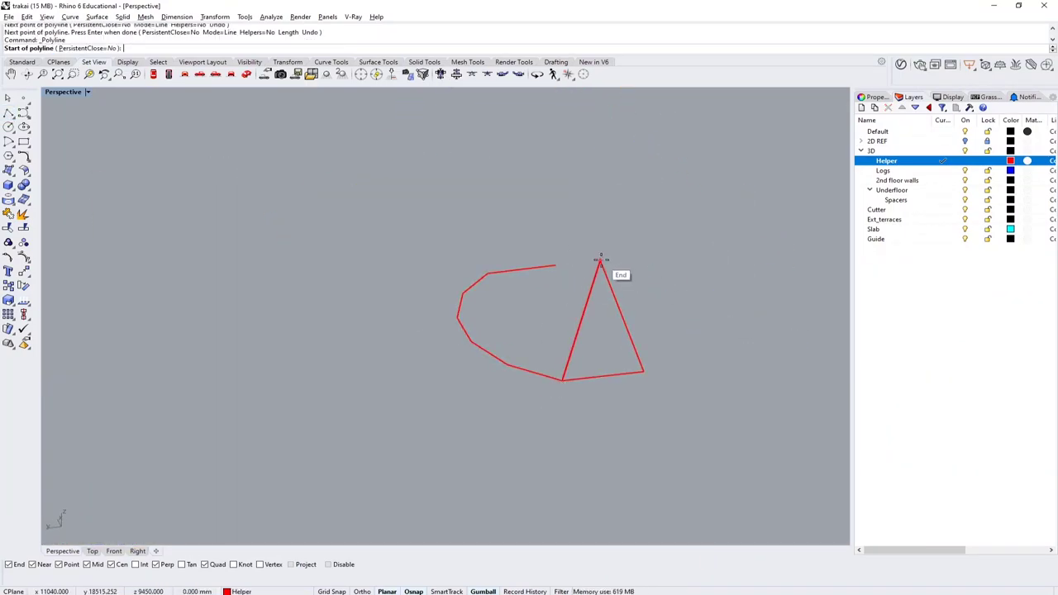
Step: Draw straight lines from the apex to each remaining corner and end of the eave outline
left_click(600, 261)
left_click(562, 381)
key("Return")
right_click_drag(562, 380, 512, 223)
left_click(452, 312)
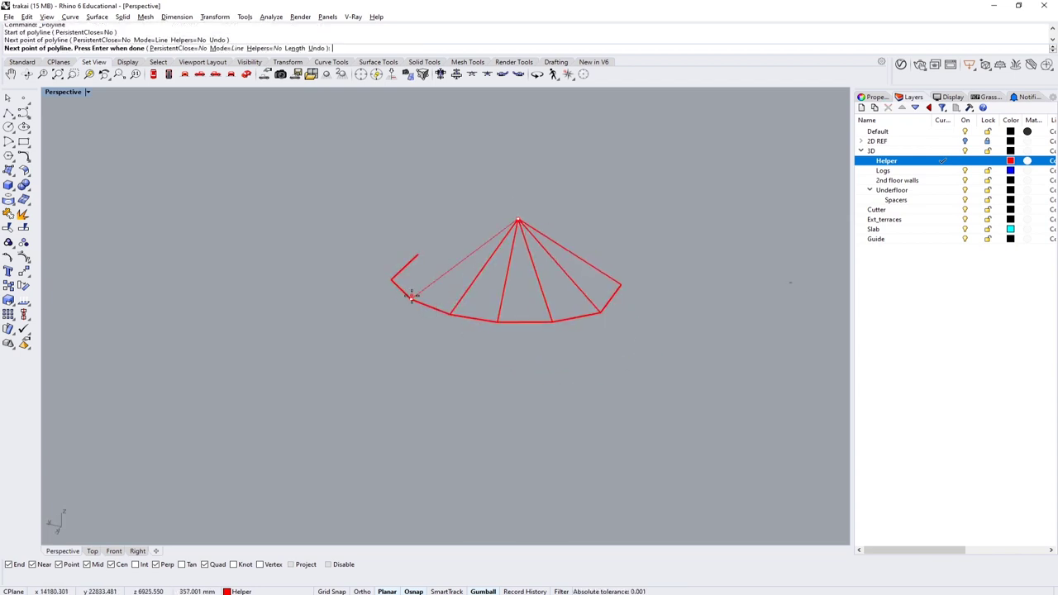
right_click_drag(410, 293, 425, 253)
left_click(406, 374)
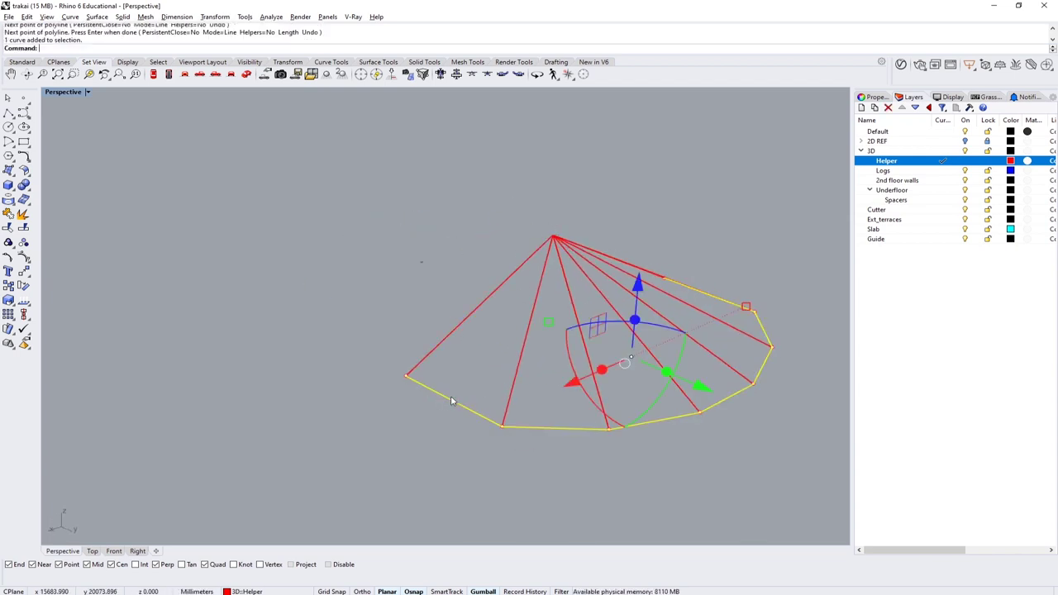
Step: Loft through all the lines radiating from the apex to form the bay's faceted roof surface
right_click_drag(449, 397, 479, 232)
key("ctrl+a")
type("loft")
key("Return")
key("Escape")
key("Return")
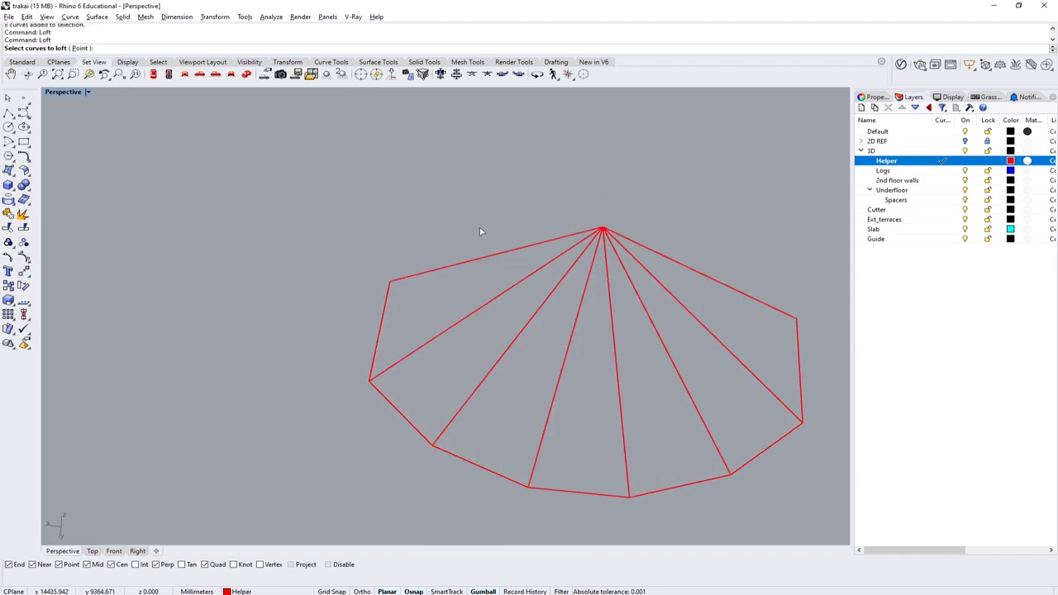
key("Return")
key("Return")
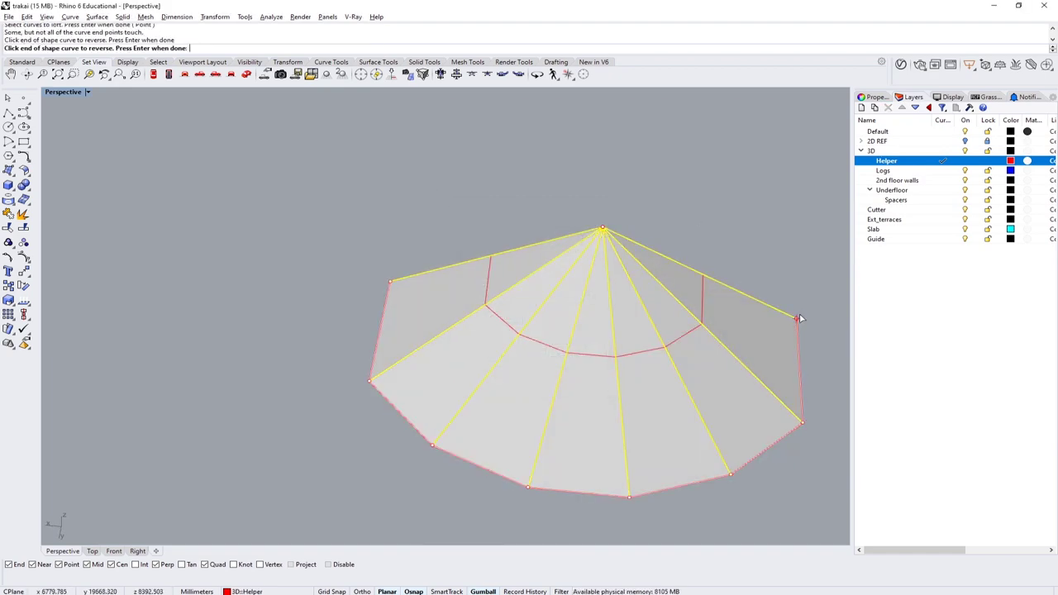
left_click(389, 177)
Step: Try to offset the lofted roof surface by 50 mm as a solid with sharp corners
right_click_drag(390, 177, 423, 317)
left_click(423, 317)
type("OffSetSrf")
key("Return")
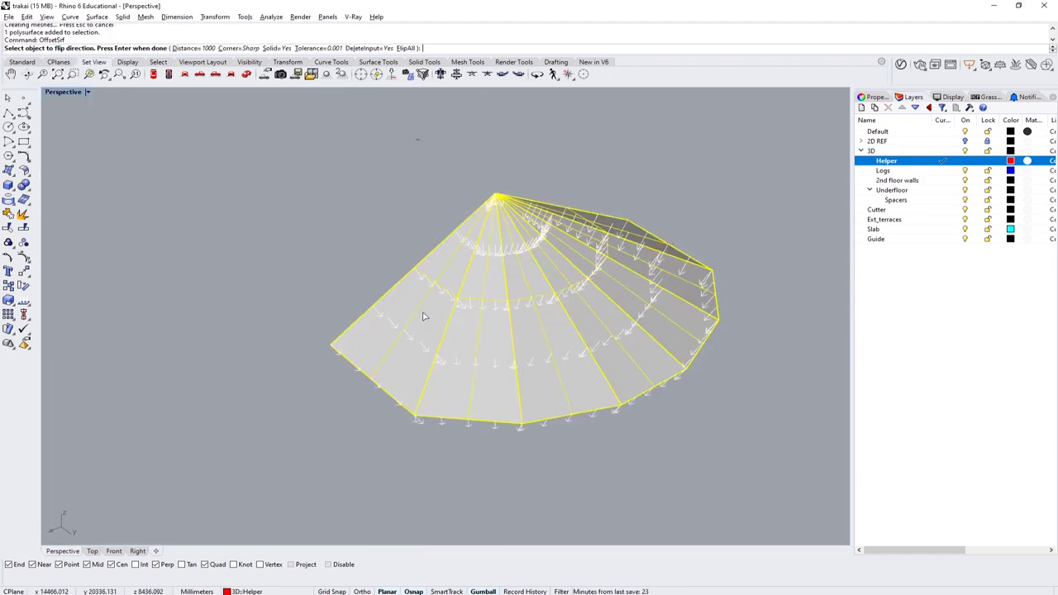
right_click_drag(418, 140, 337, 313)
type("50")
key("Return")
scroll(494, 290, "up", 5)
key("ctrl+z")
key("Return")
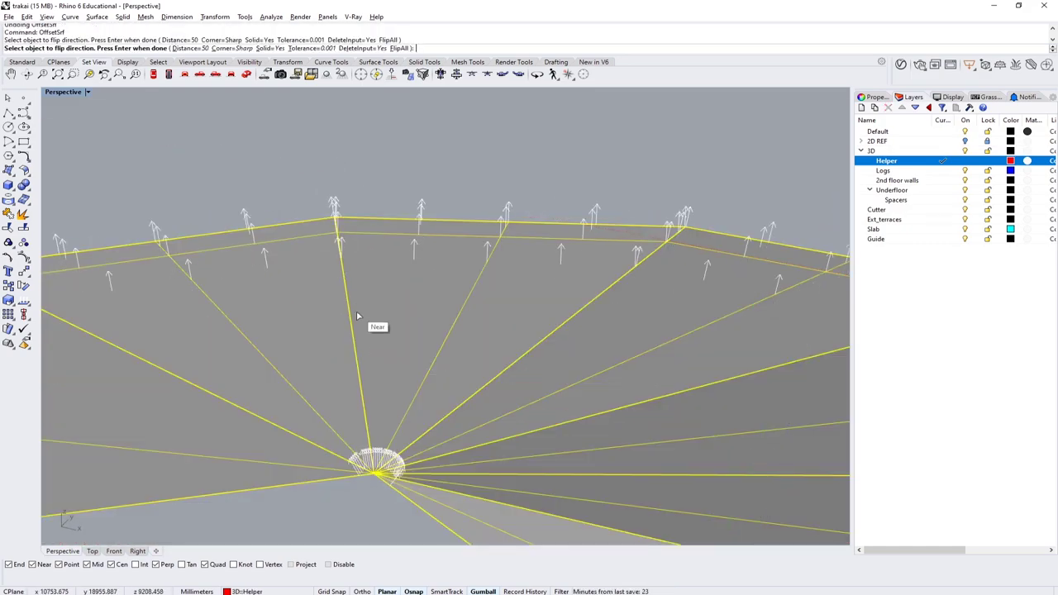
key("ctrl+z")
Step: Move the faceted roof surface vertically by 500 mm and undo that move
right_click_drag(285, 150, 322, 219)
left_click(255, 333)
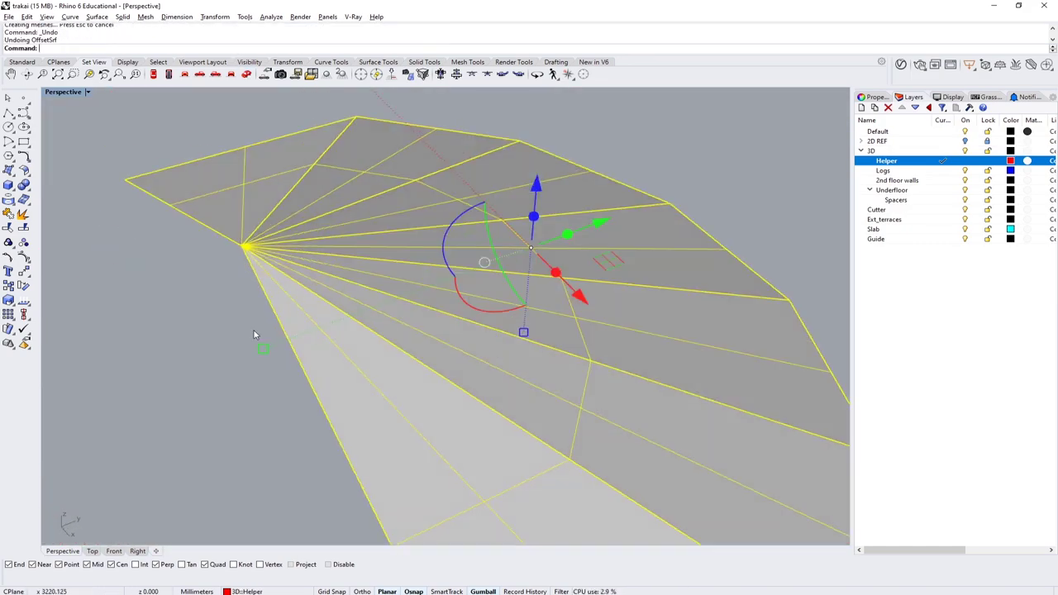
scroll(310, 272, "down", 3)
left_click(468, 184)
type("500")
key("Return")
key("ctrl+z")
Step: Copy the roof surface a short vertical distance, then duplicate the borders of both surfaces and loft between them
left_click(474, 195)
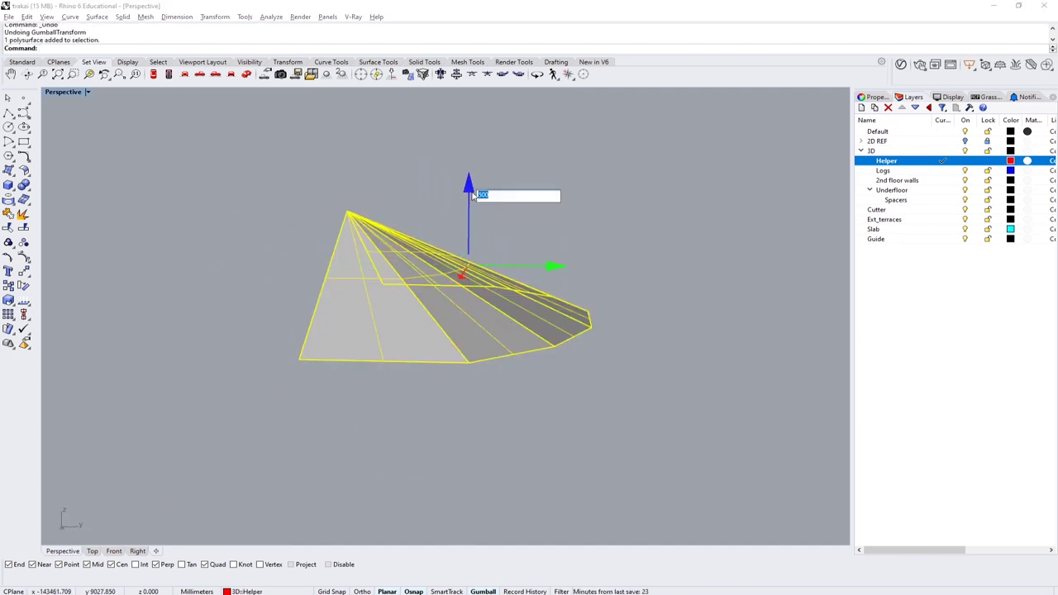
key("Escape")
right_click_drag(319, 203, 323, 425)
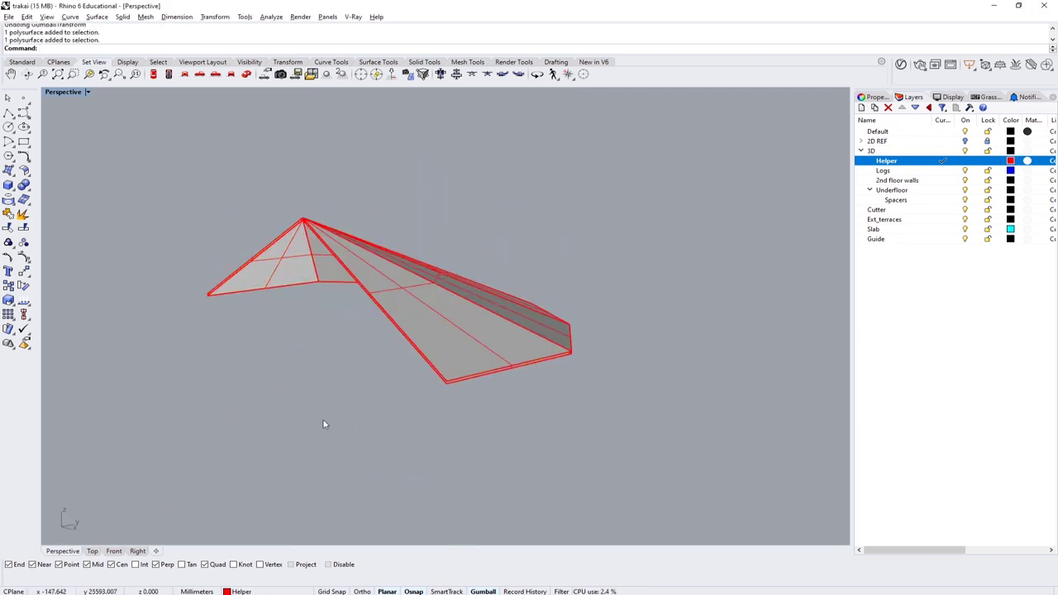
scroll(323, 425, "up", 3)
left_click(267, 251)
type("DupE")
key("Return")
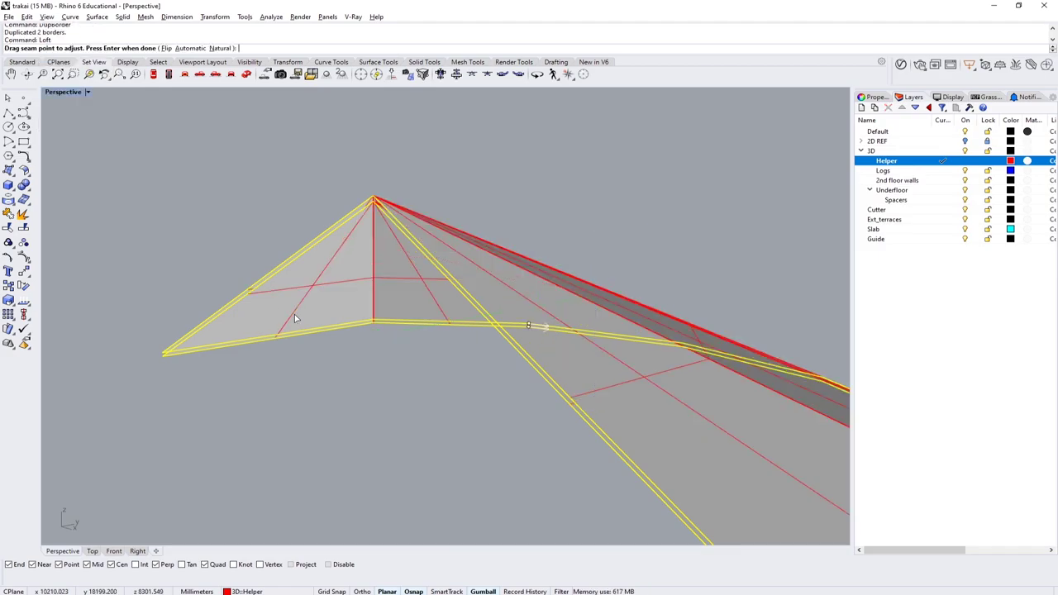
key("Return")
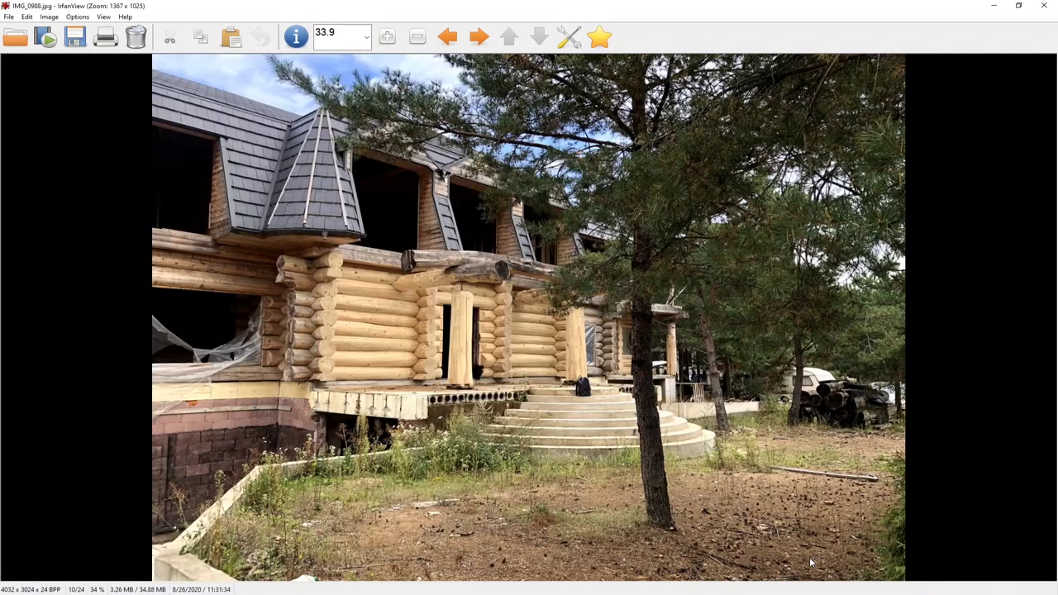
Step: Go back through the site photos to IMG_0985.jpg, examine the roof framing and ridge, and return to the Rhino model
key("Left")
key("Left")
key("Left")
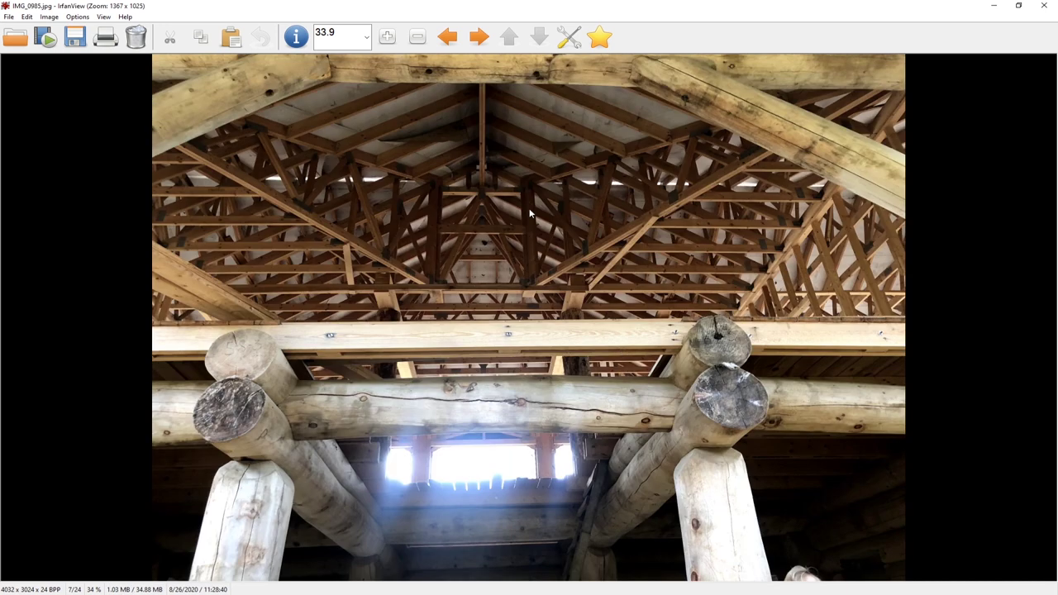
left_click(742, 560)
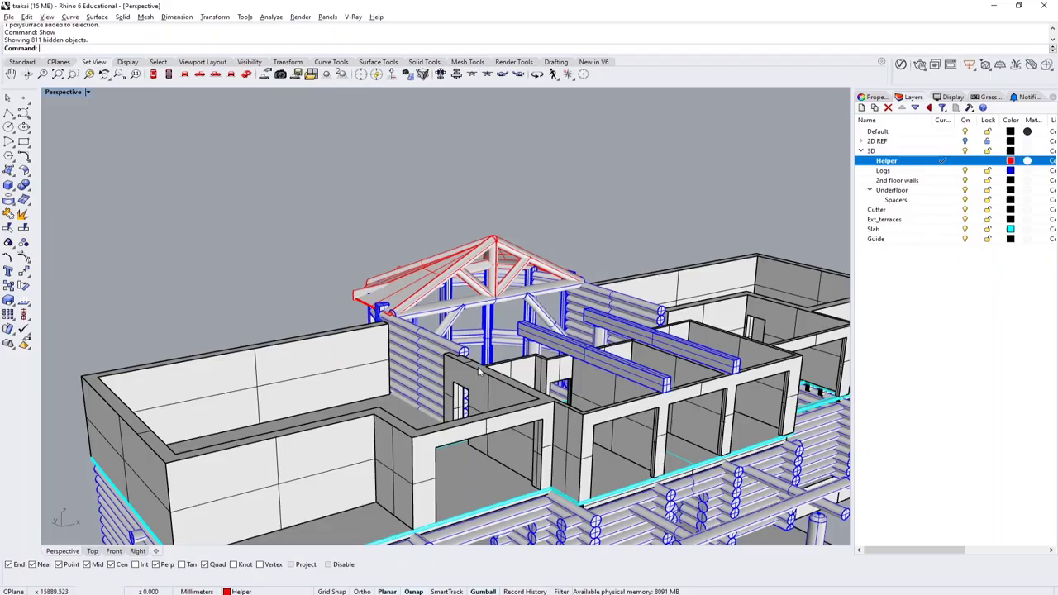
Step: Show all hidden objects and draw a horizontal ridge line from the bay truss apex across the building past the entrance steps
right_click_drag(372, 347, 209, 151)
left_click(307, 213, "shift")
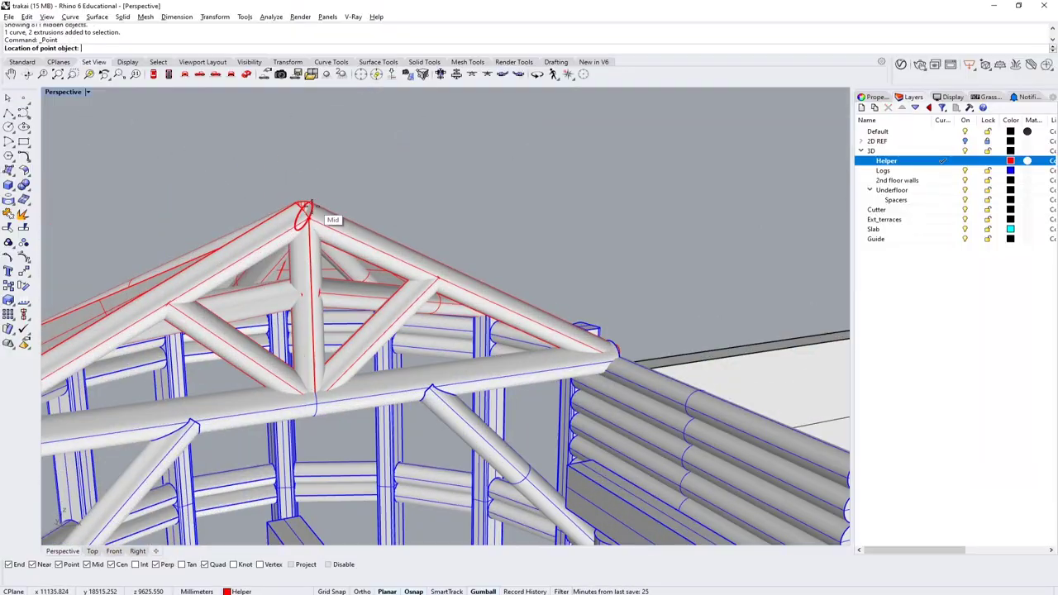
right_click_drag(306, 212, 219, 319)
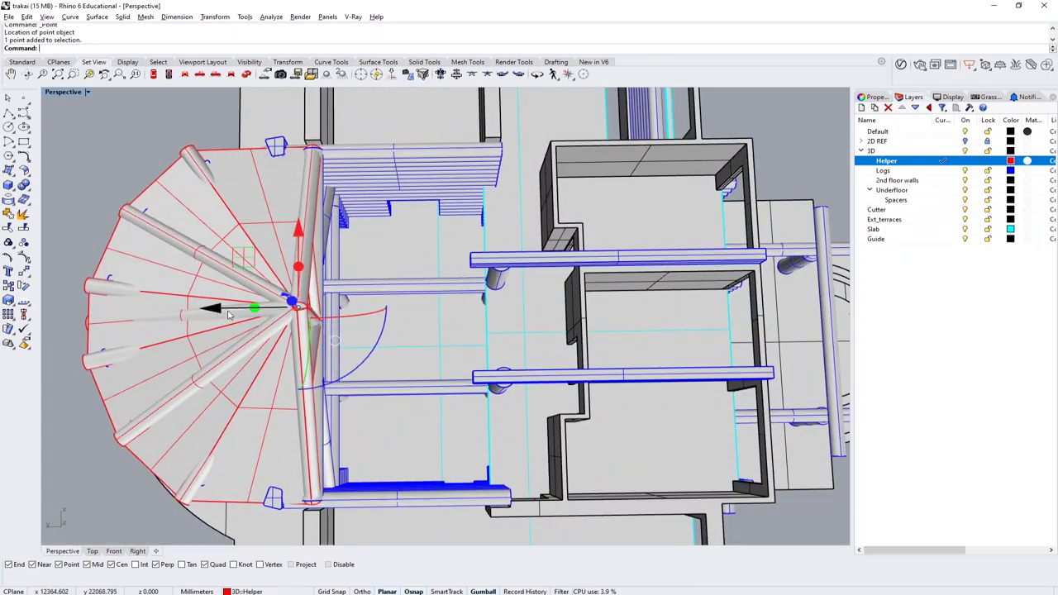
scroll(257, 271, "up", 5)
left_click(307, 272)
scroll(732, 295, "down", 10)
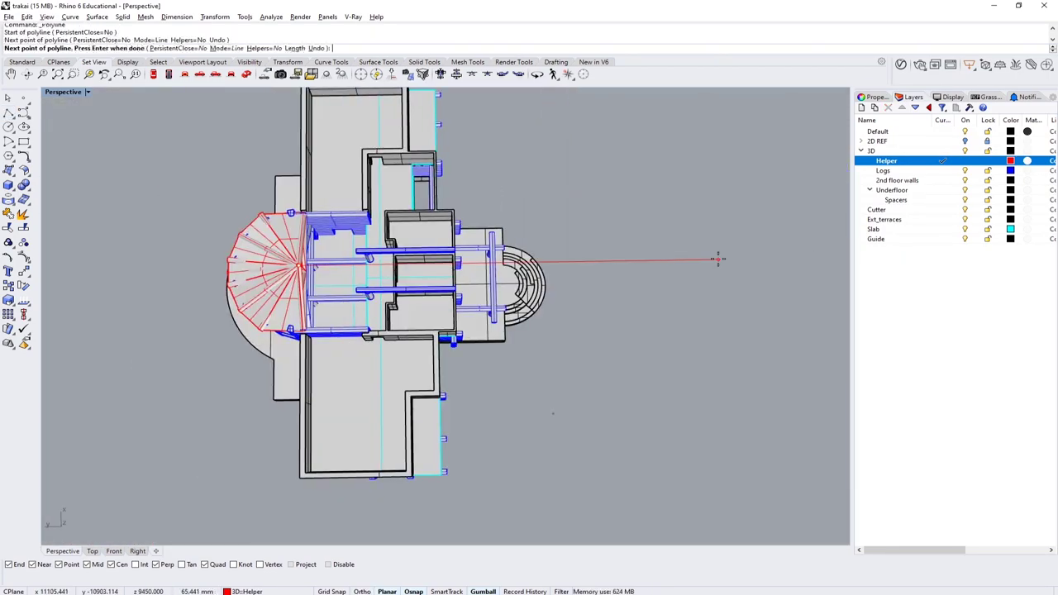
left_click(720, 260)
key("Return")
right_click_drag(720, 260, 579, 272)
Step: Scale the ridge line in one direction from the truss apex so that it ends at the inner corridor wall
mouse_move(769, 594)
left_click(583, 244)
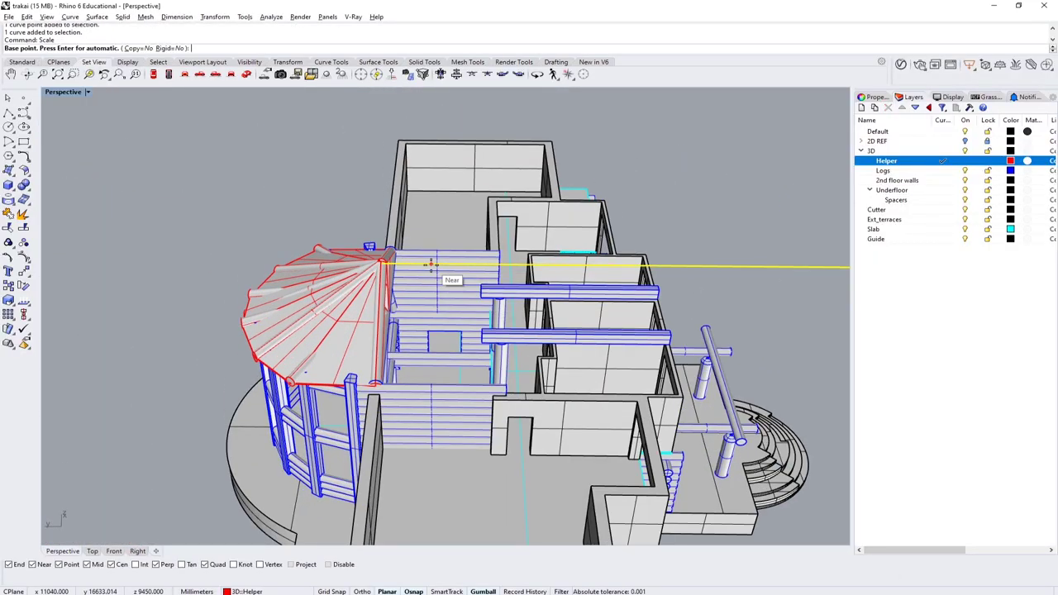
scroll(429, 263, "up", 6)
key("Escape")
type("Scale1D")
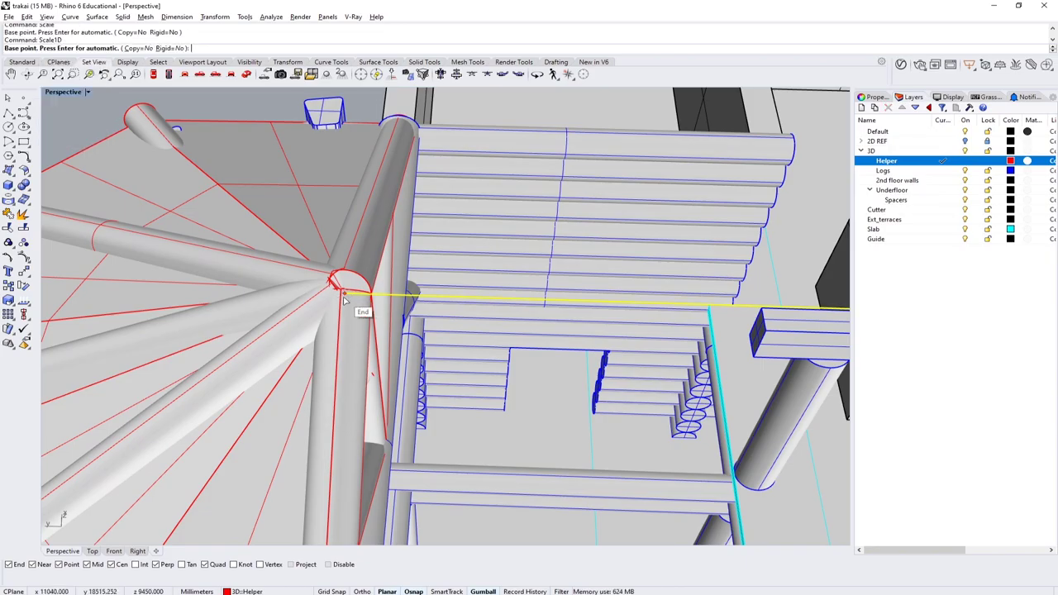
left_click(344, 299)
scroll(643, 279, "down", 5)
scroll(290, 342, "up", 8)
left_click(282, 198)
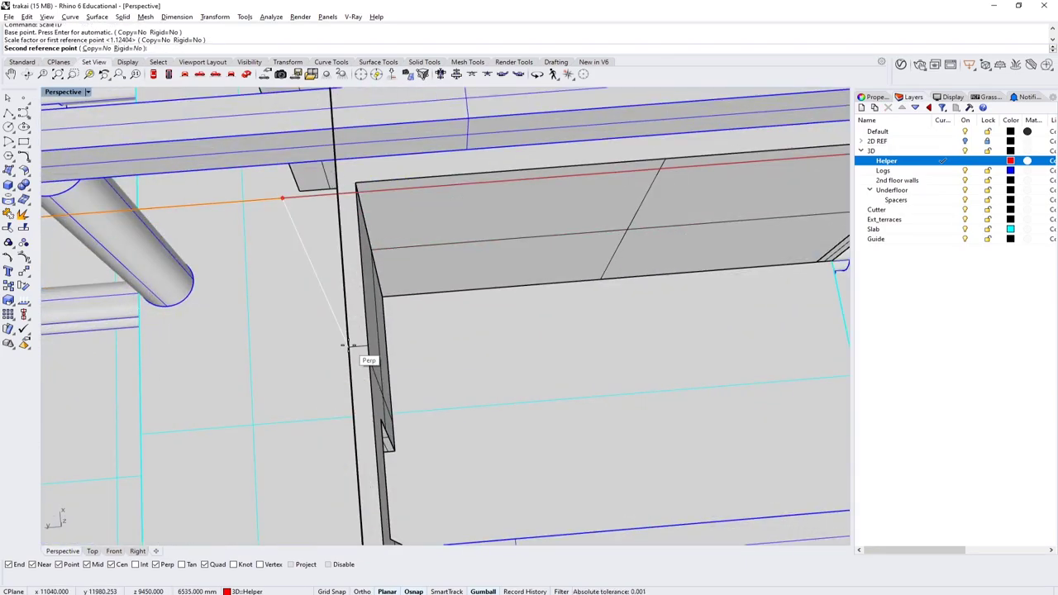
left_click(345, 345)
scroll(345, 345, "down", 5)
right_click_drag(344, 345, 455, 254)
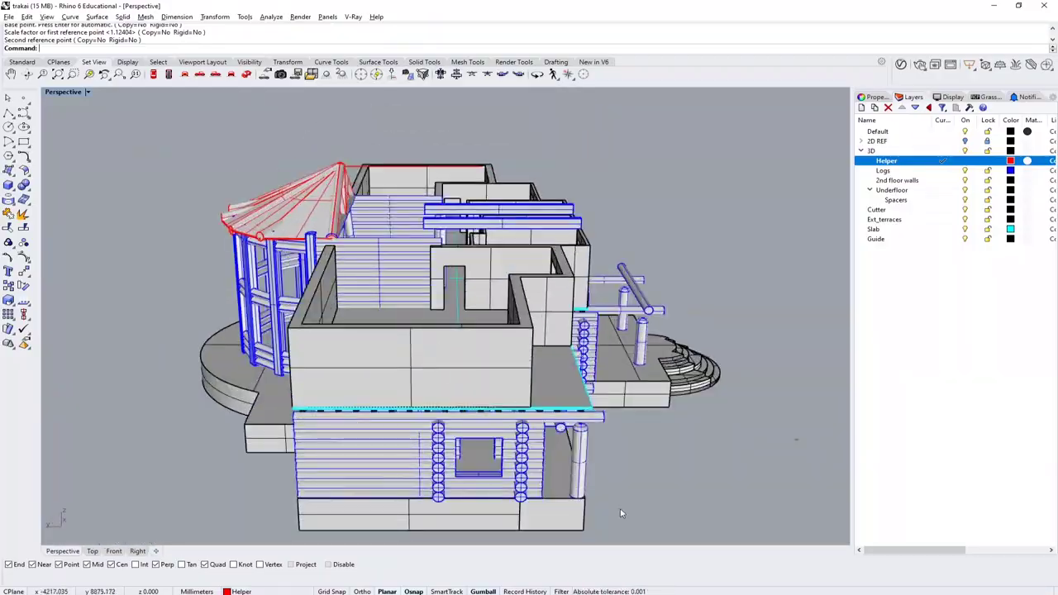
Step: Switch to the site photos, examine the wing's roof up to IMG_0991.jpg, and return to the Rhino model
left_click(698, 567)
scroll(699, 568, "down", 4)
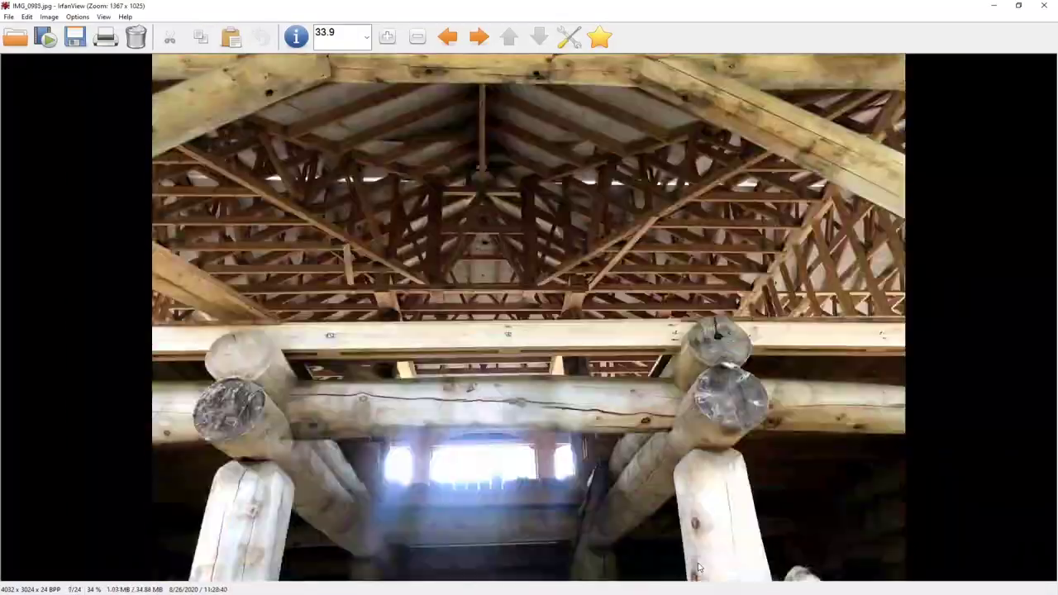
scroll(699, 567, "down", 6)
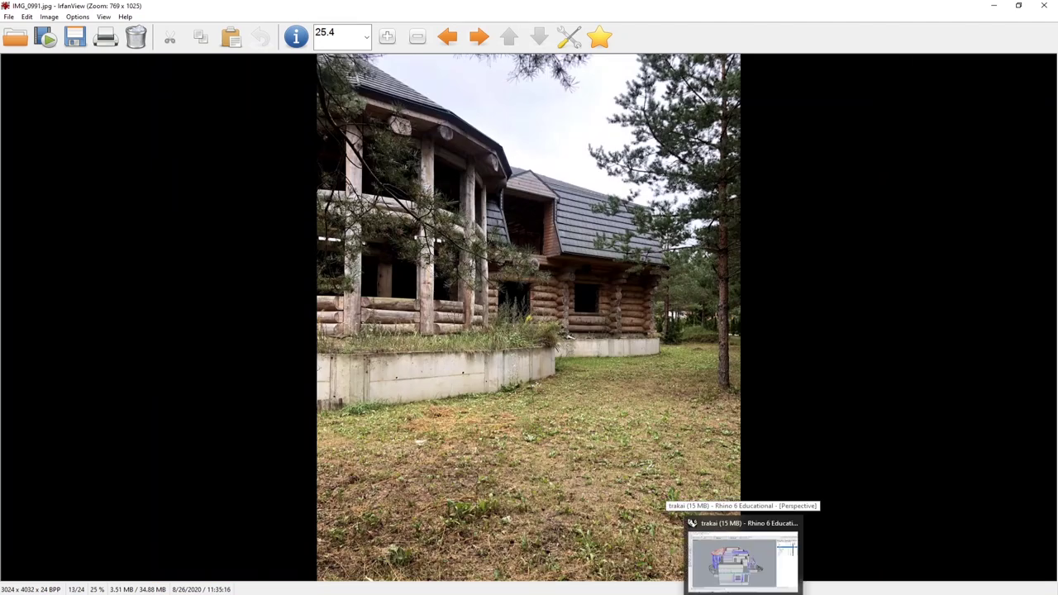
left_click(736, 558)
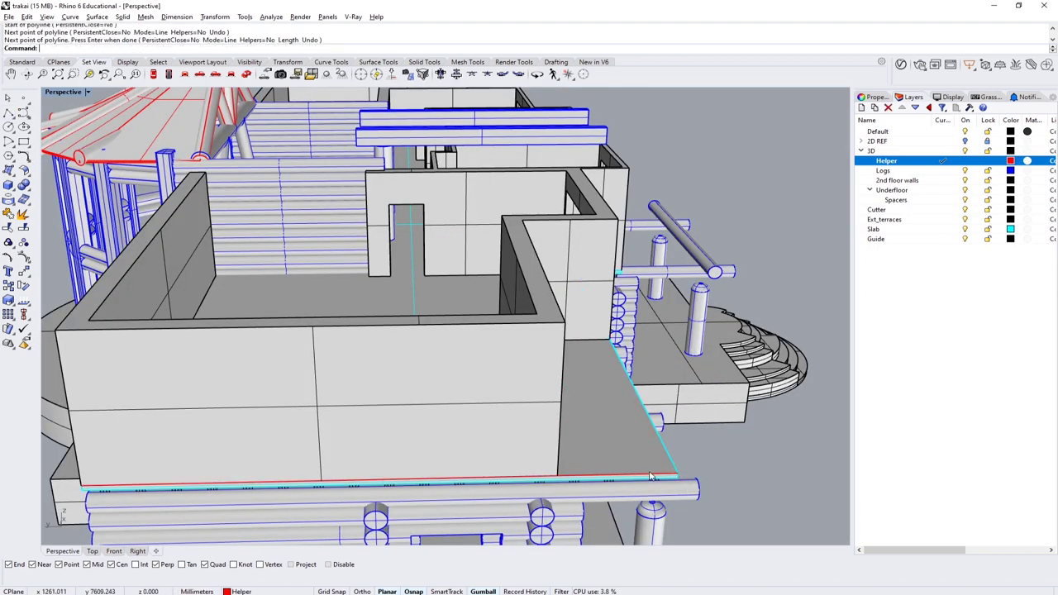
Step: Raise the line on the wing's end slab edge to ridge height and draw the wing ridge from its midpoint to the bay ridge line
left_click(523, 453)
left_click(701, 457)
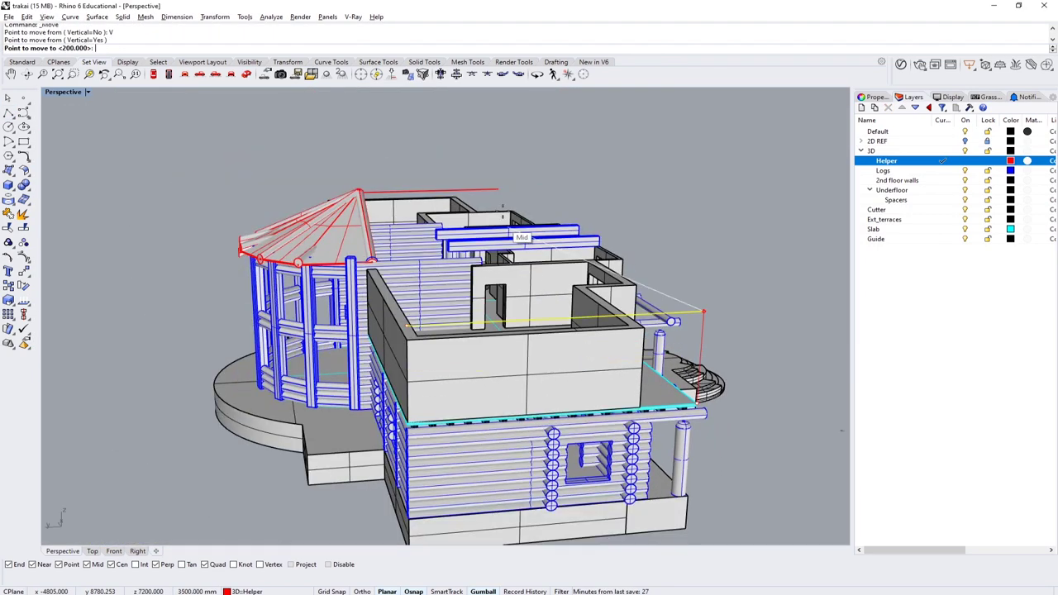
right_click_drag(447, 221, 463, 248)
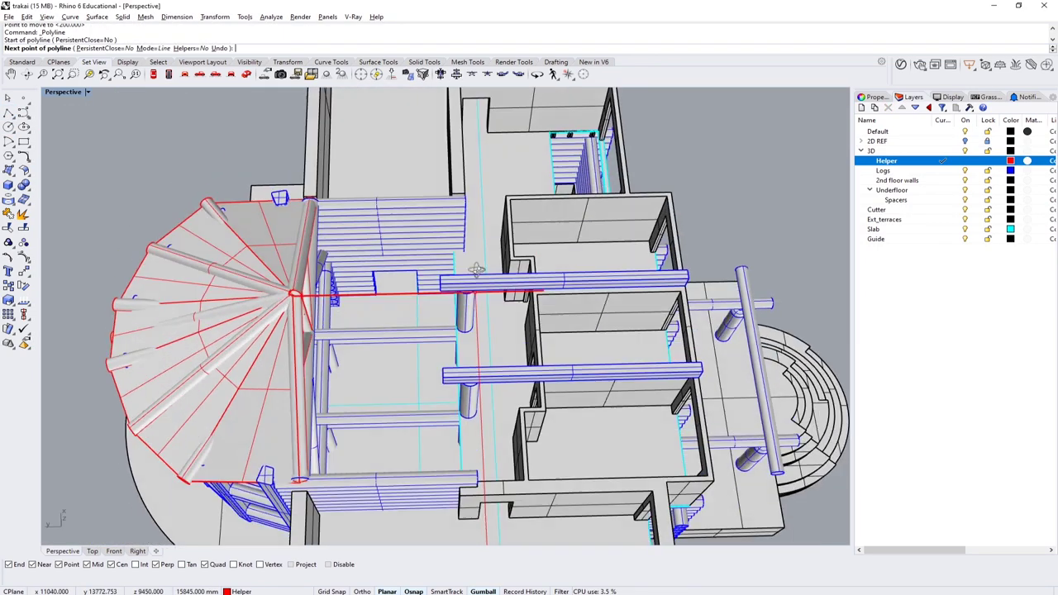
key("Return")
Step: Draw valley lines from both outer ends of the bay truss to the intersection of the two ridge lines
scroll(474, 252, "up", 10)
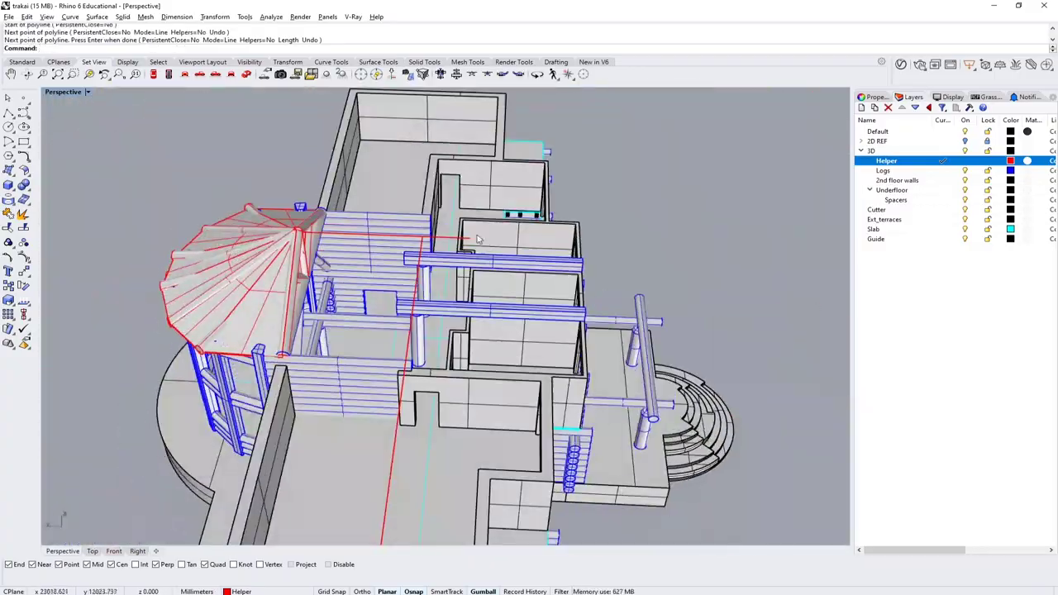
scroll(271, 378, "up", 5)
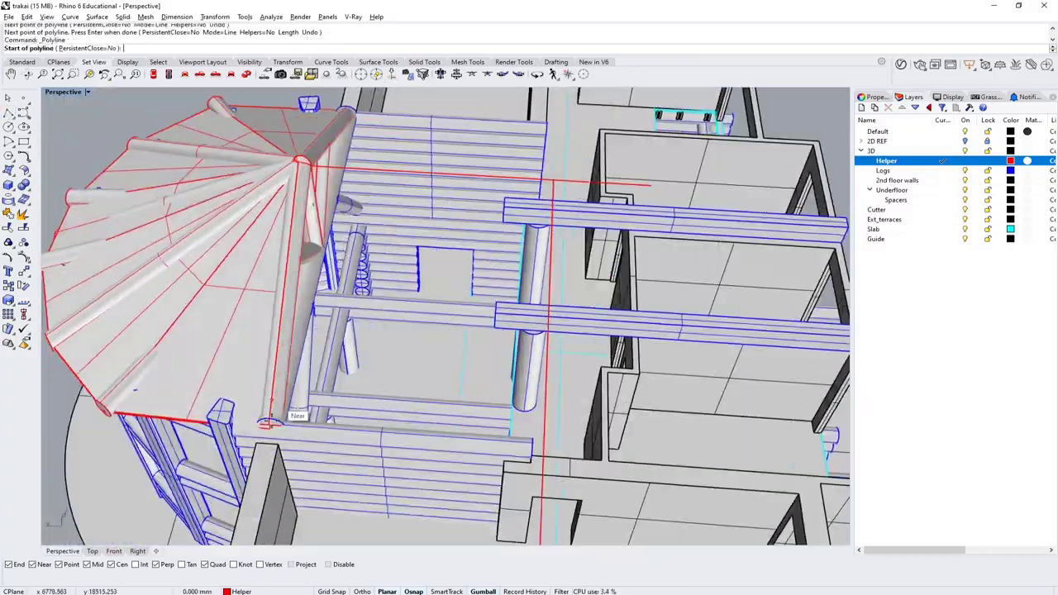
key("Escape")
scroll(271, 378, "down", 5)
right_click_drag(271, 377, 496, 331)
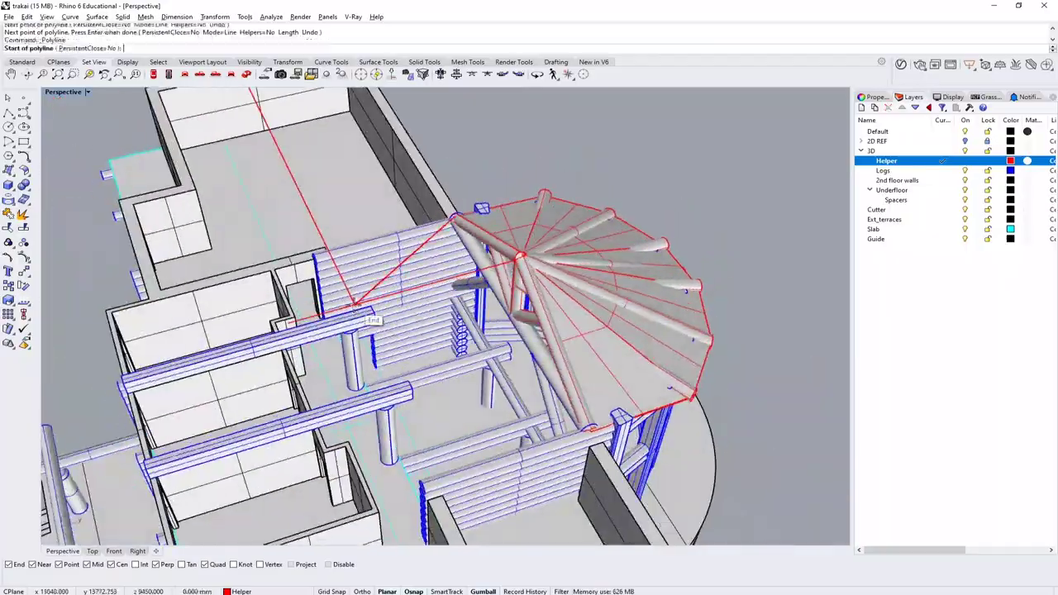
scroll(610, 425, "up", 5)
scroll(609, 425, "down", 5)
right_click_drag(609, 425, 397, 331)
scroll(413, 322, "down", 3)
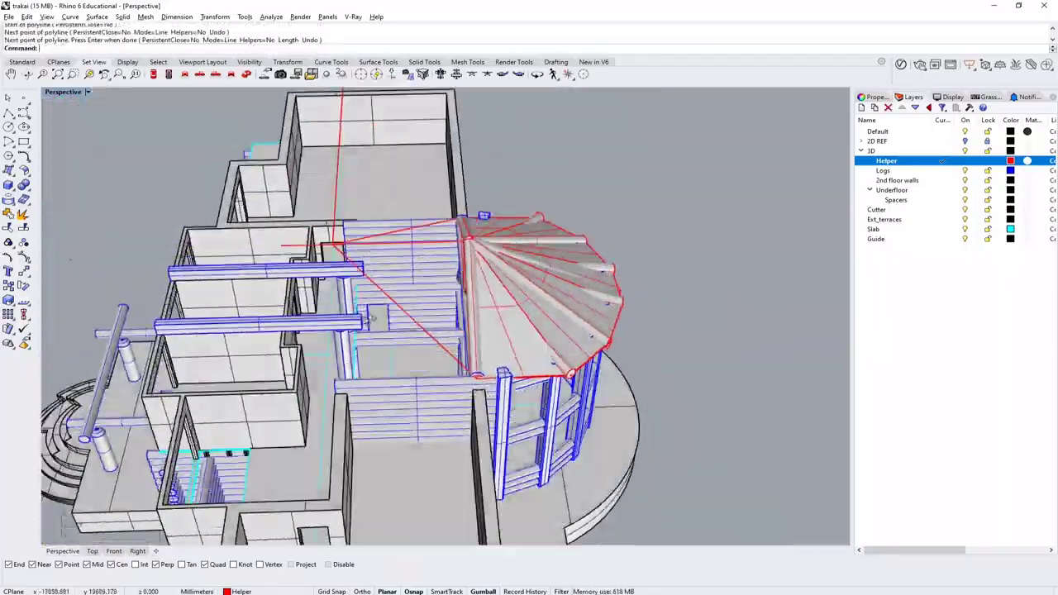
Step: Copy the wing's end line from its midpoint to the intersection of the ridge lines
right_click_drag(207, 231, 360, 241)
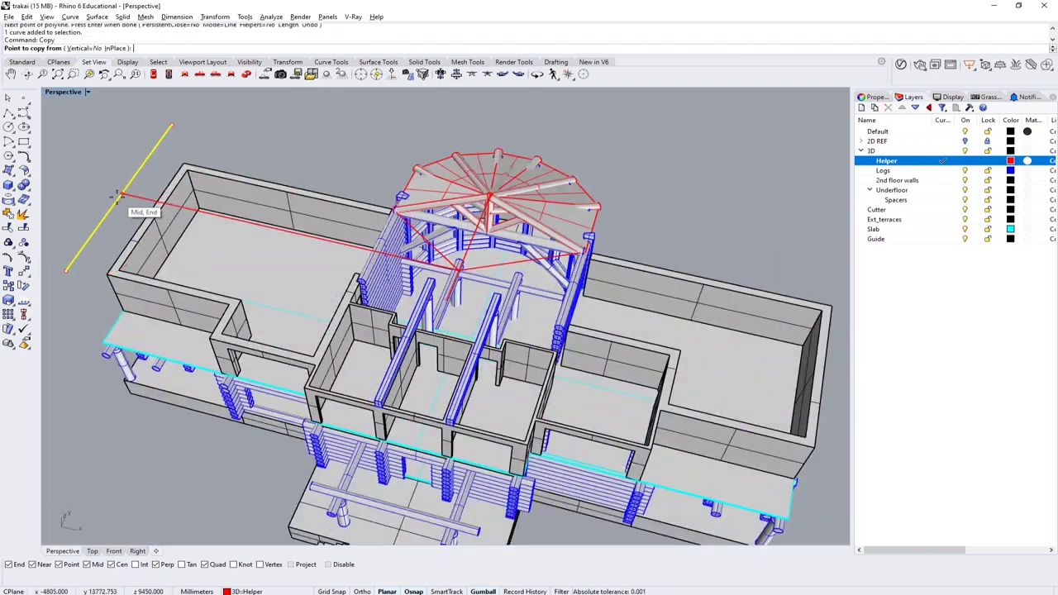
left_click(118, 195)
scroll(428, 266, "up", 4)
left_click(395, 476)
right_click_drag(396, 476, 369, 381)
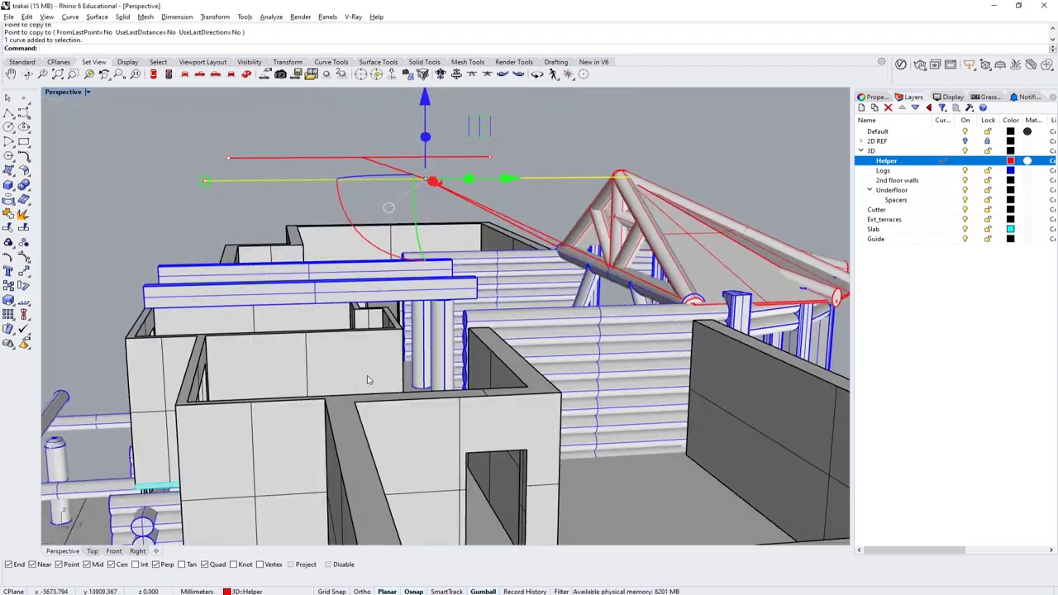
Step: Move the copied line vertically down below the ridge intersection and delete it
left_click(444, 193)
scroll(444, 193, "up", 3)
right_click_drag(444, 193, 649, 305)
left_click(446, 248)
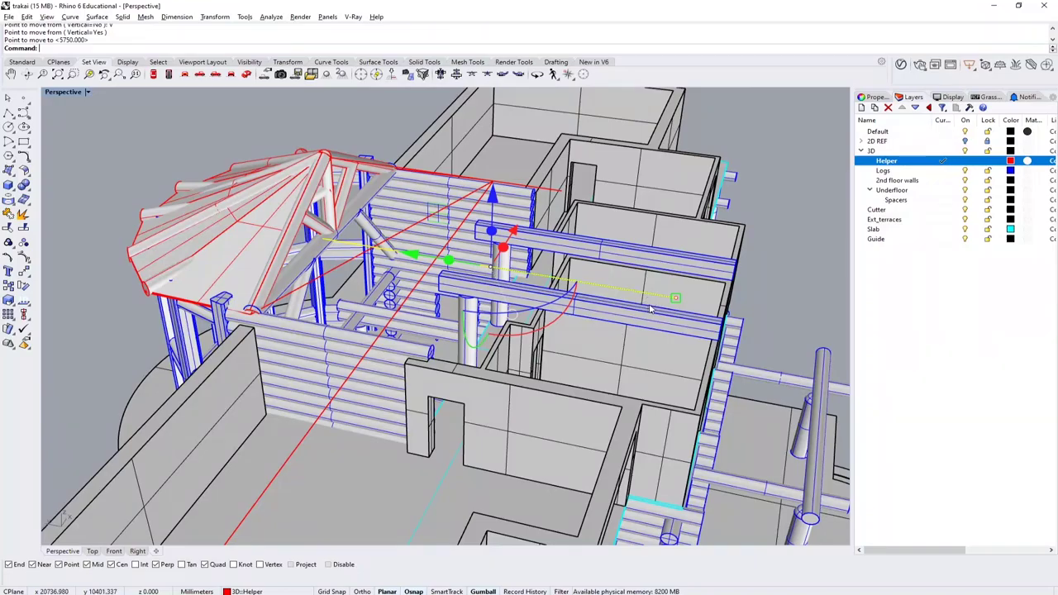
key("Delete")
Step: Mirror the two valley lines across the wing ridge line to the entrance side of the building
right_click_drag(442, 246, 465, 170)
left_click(464, 169)
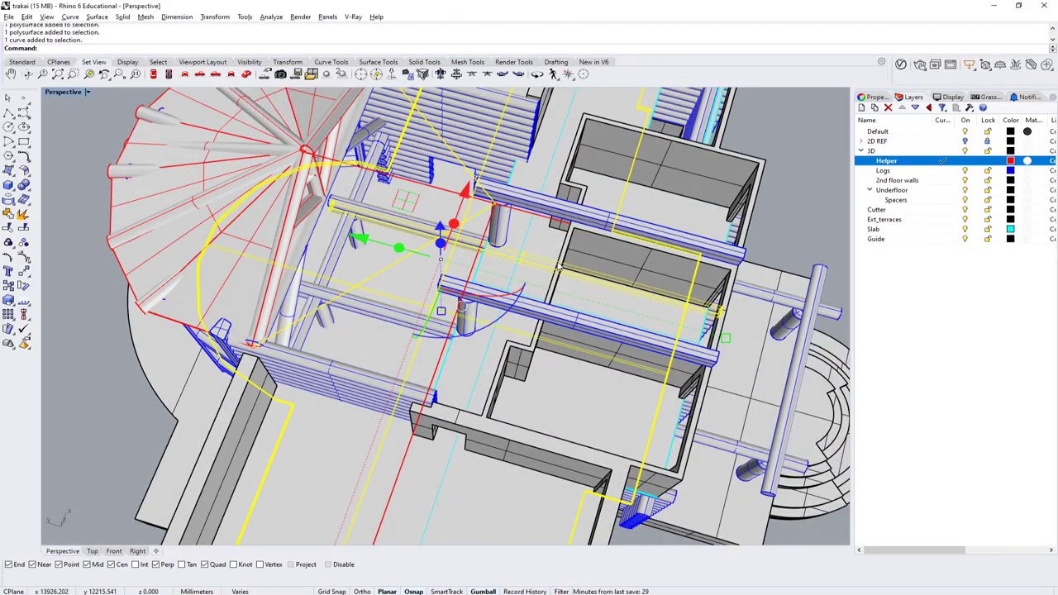
right_click_drag(557, 267, 370, 201)
left_click(281, 257)
right_click_drag(281, 257, 459, 174)
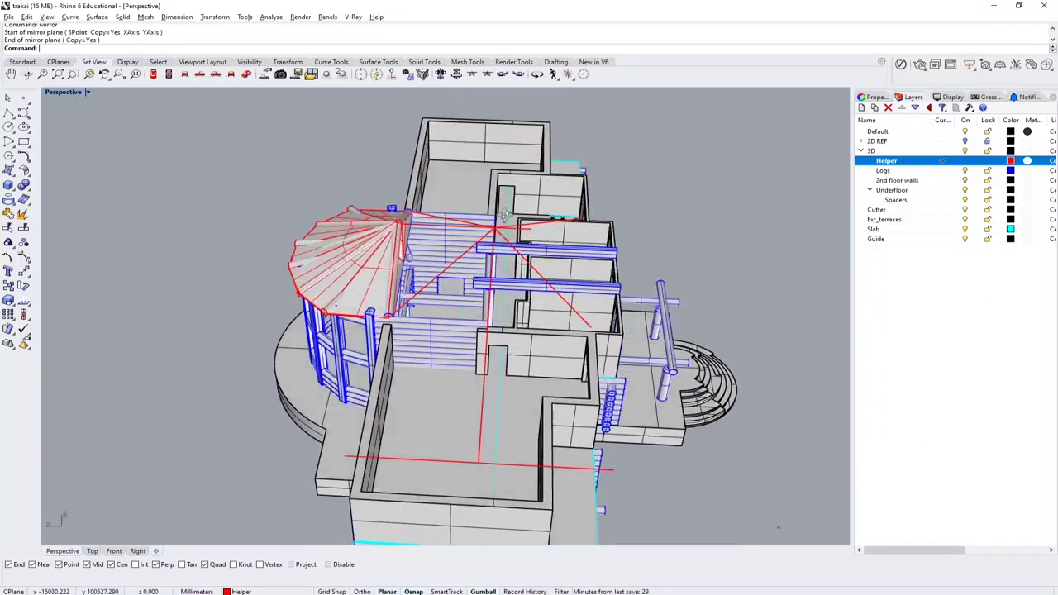
Step: Loft a triangular roof surface between the two mirrored valley lines on the entrance side and delete the lines
right_click_drag(505, 217, 357, 295)
left_click(380, 248)
left_click(355, 257, "shift")
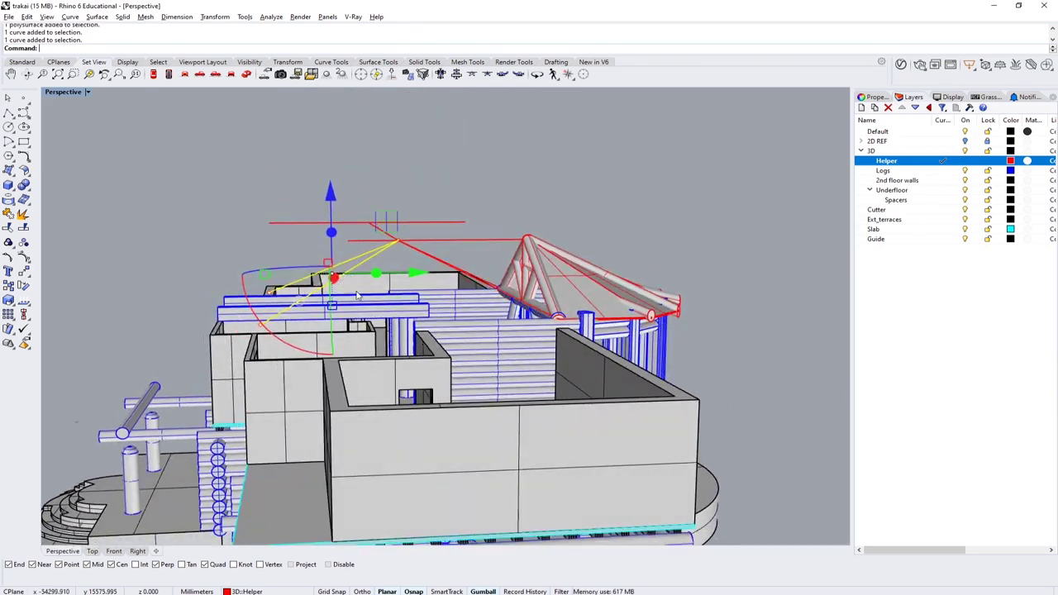
right_click_drag(229, 256, 290, 201)
key("ctrl+z")
key("ctrl+y")
scroll(492, 277, "up", 5)
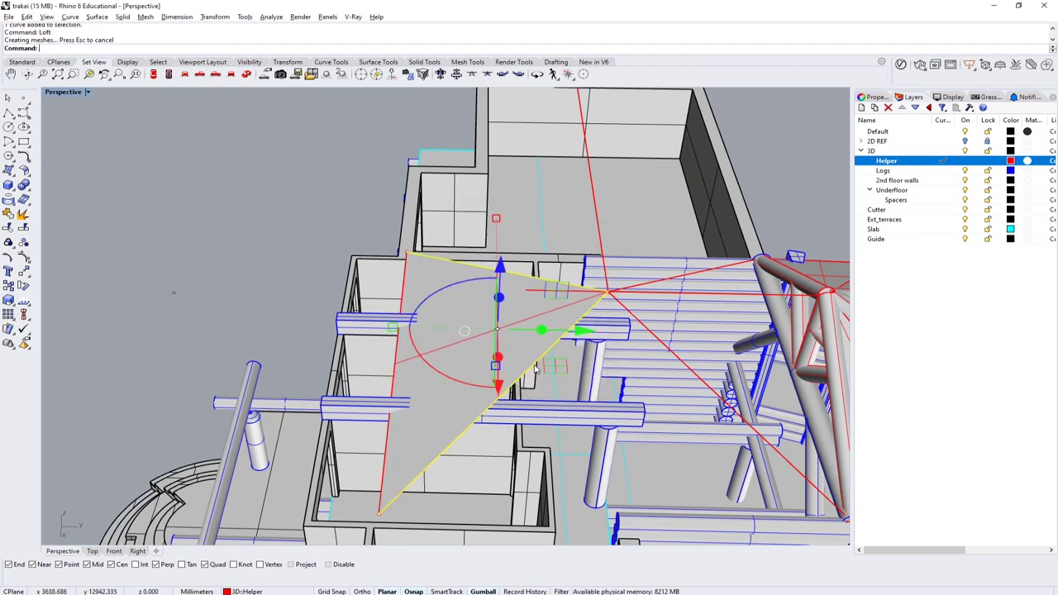
key("Delete")
Step: Duplicate the triangular surface's sloped edges and loft them with the bay's valley lines to form both side roof surfaces
right_click_drag(535, 368, 536, 189)
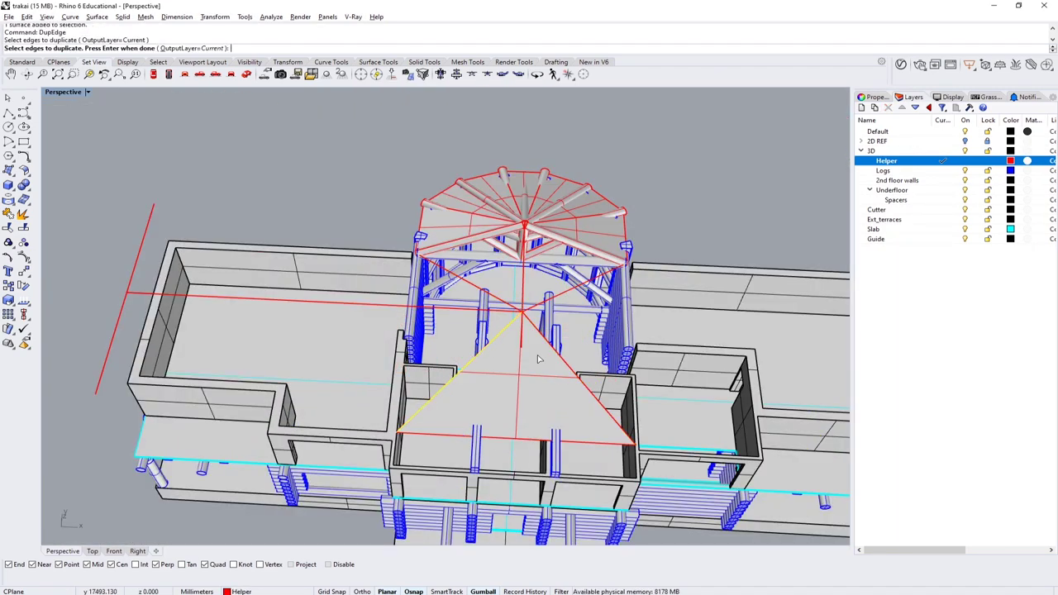
key("Return")
scroll(498, 367, "up", 3)
left_click(606, 289)
key("Return")
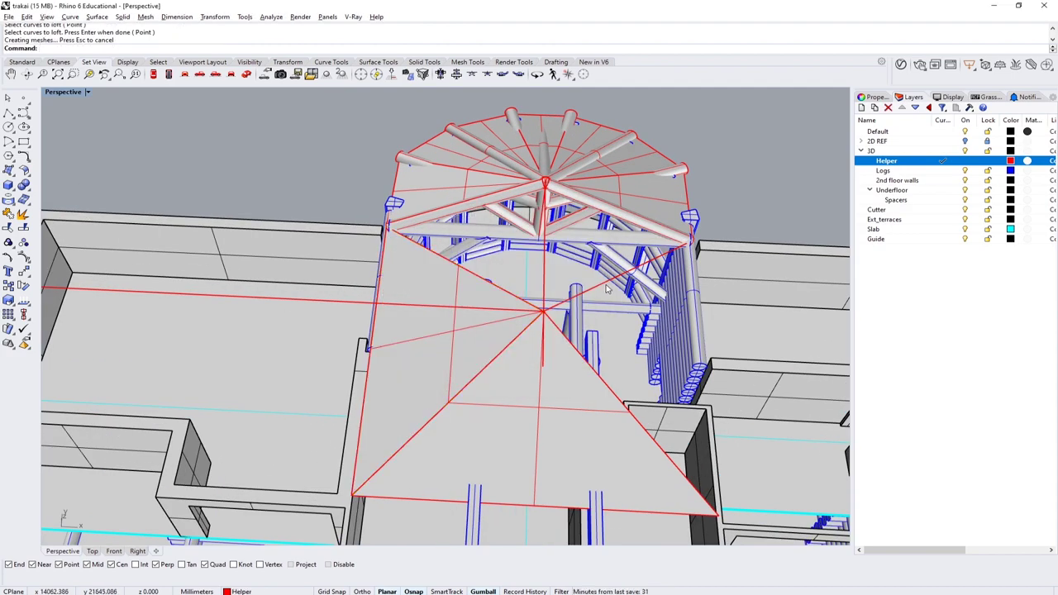
key("Return")
right_click_drag(615, 393, 584, 307)
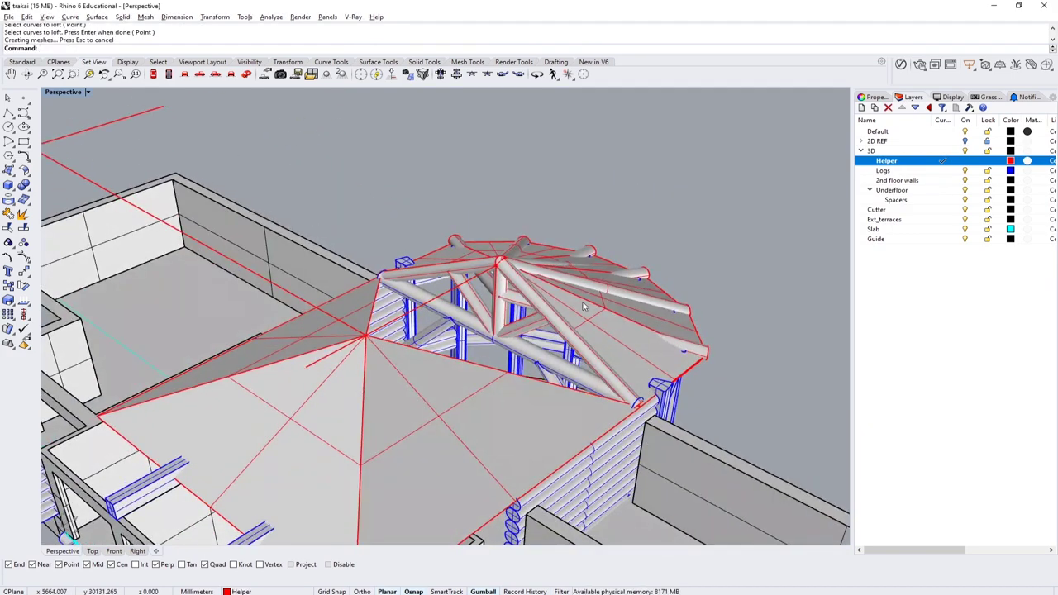
Step: Isolate the roof surfaces and duplicate the bay roof's edges facing the main roof opening
key("Return")
scroll(428, 283, "up", 3)
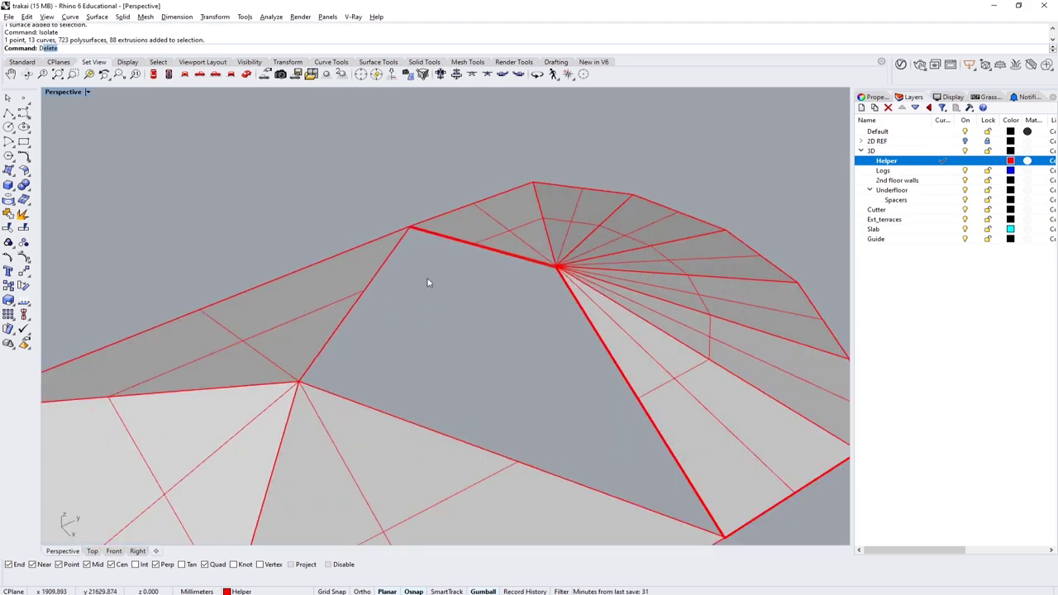
type("DupEdge")
key("Return")
scroll(567, 255, "up", 4)
left_click(568, 252)
right_click_drag(510, 294, 400, 346)
key("Return")
scroll(399, 345, "down", 2)
Step: Move the three main roof surfaces vertically to line up with the bay roof's lower edge
left_click_drag(654, 340, 298, 185)
scroll(395, 267, "up", 5)
type("m")
key("Return")
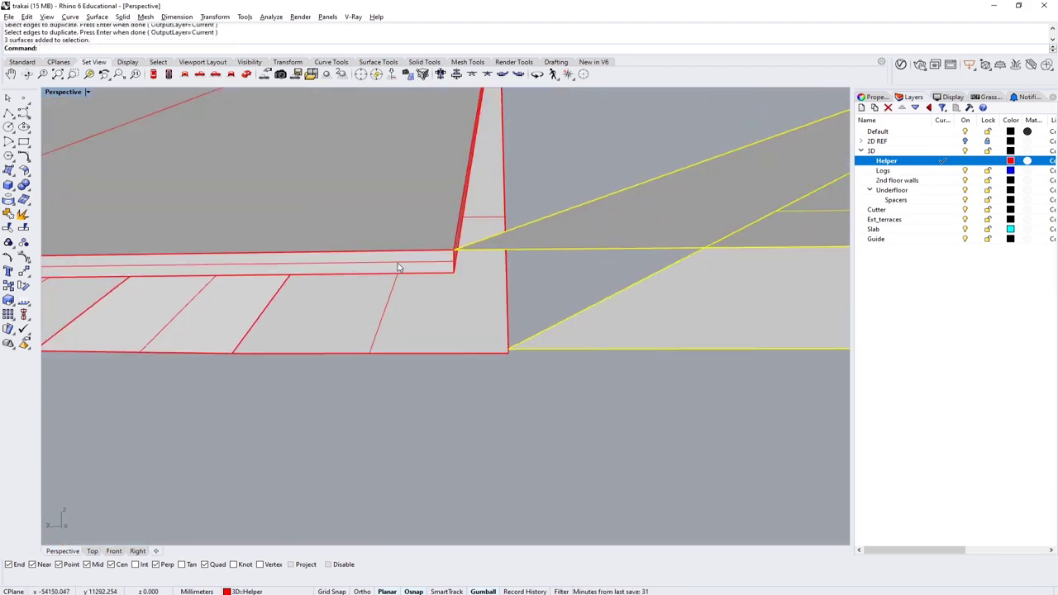
type("v")
key("Return")
left_click(439, 274)
key("Return")
scroll(468, 215, "down", 5)
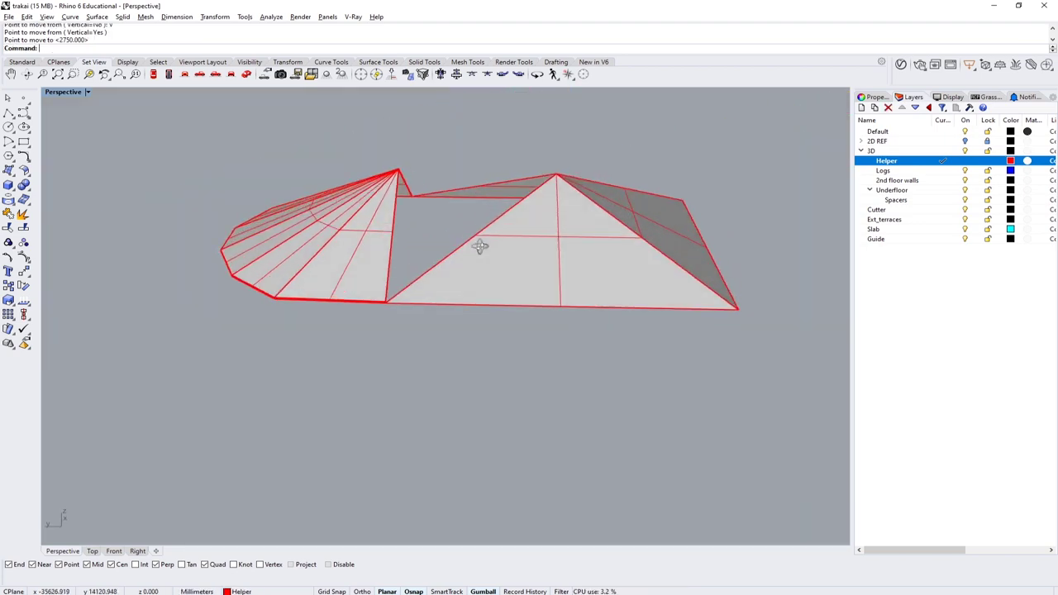
Step: Adjust the height of the main roof surfaces' shared apex with a vertical move
left_click(507, 206)
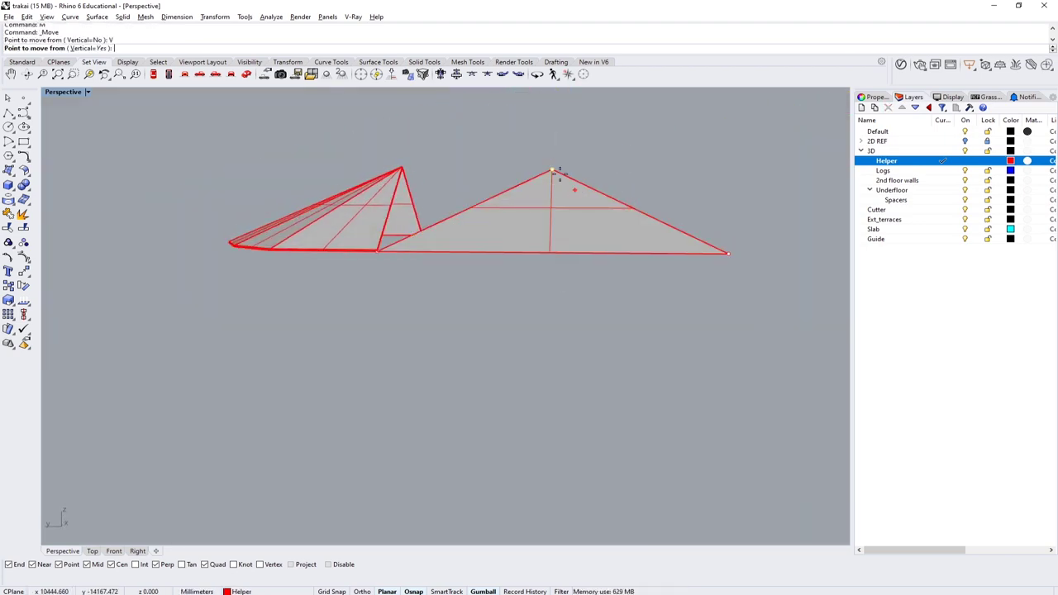
left_click(552, 170)
scroll(559, 172, "up", 5)
key("Return")
scroll(382, 202, "down", 5)
scroll(383, 202, "up", 5)
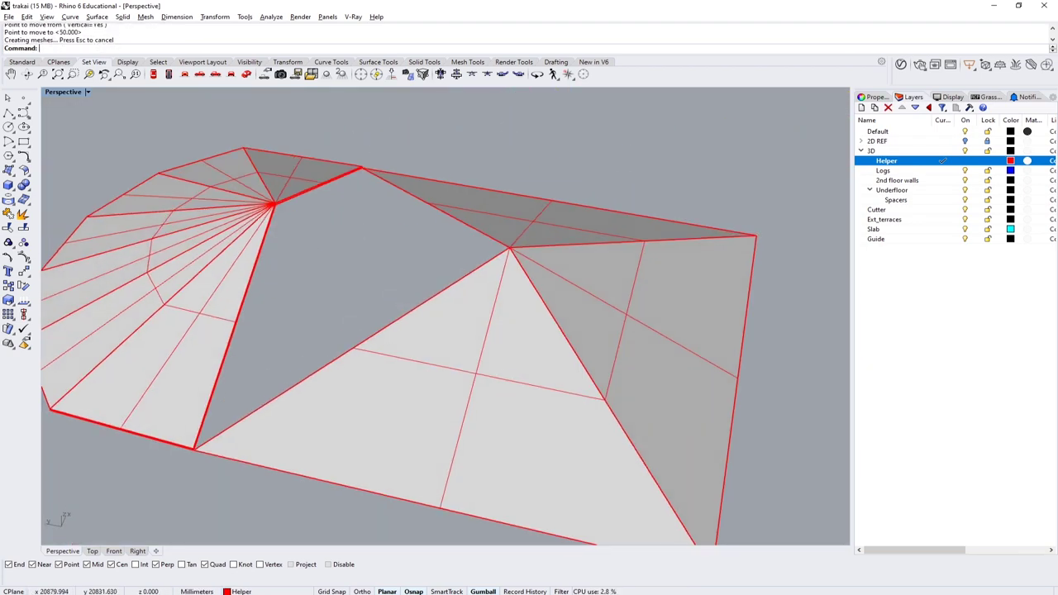
Step: Loft a roof surface between the bay roof's edge and the adjoining valley edge on one side of the ridge
type("loft")
key("Return")
scroll(347, 182, "up", 5)
left_click(433, 206)
scroll(433, 206, "down", 5)
key("Return")
left_click(512, 378)
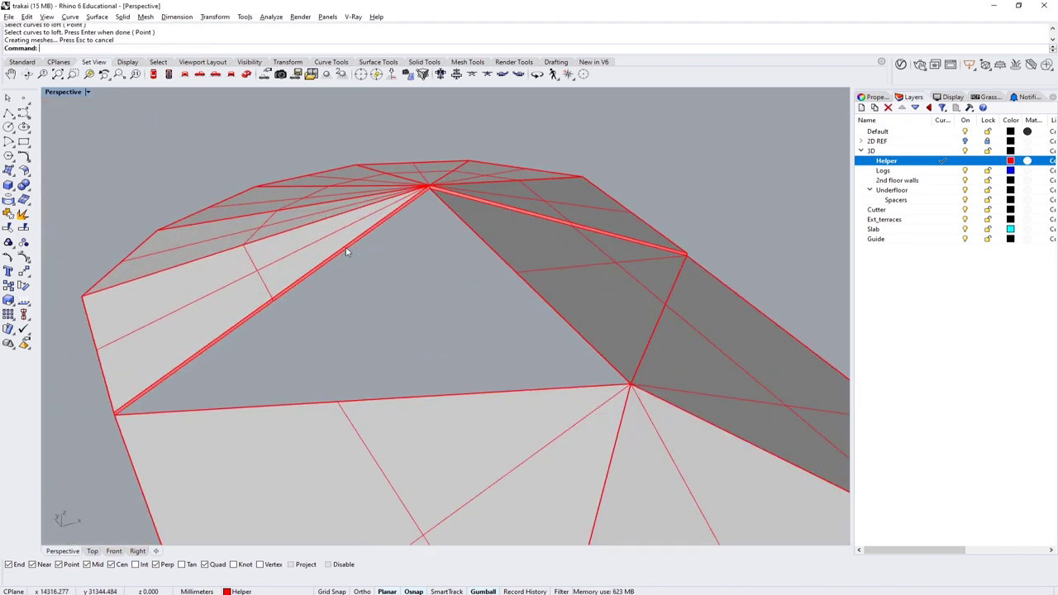
Step: Loft the matching roof surface between the bay roof and the valley edge on the opposite side of the ridge
key("Return")
left_click(378, 256)
left_click(414, 276)
key("Return")
key("Return")
scroll(309, 501, "down", 5)
right_click_drag(310, 501, 532, 355)
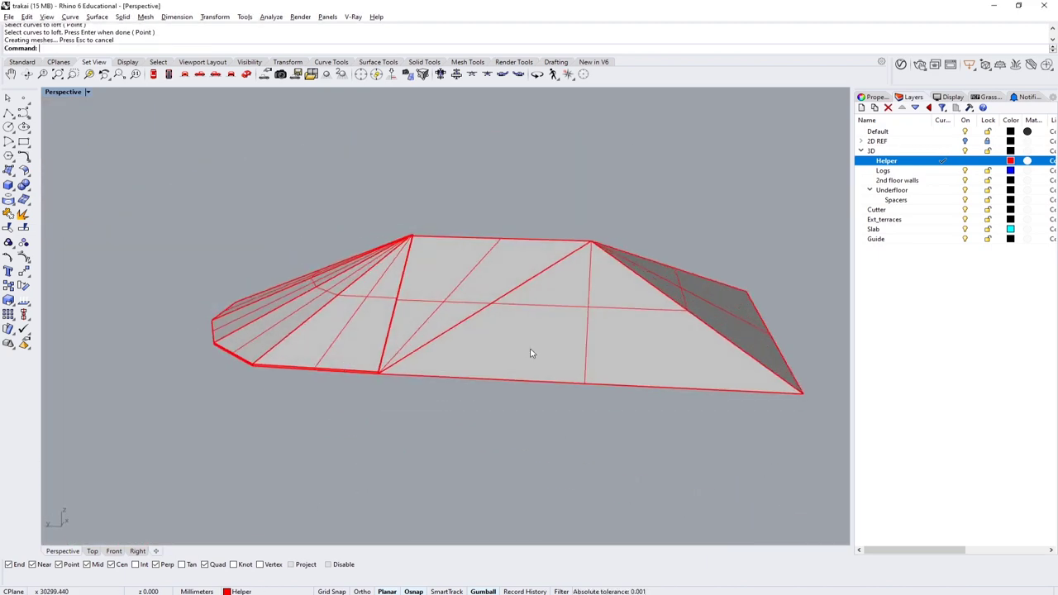
Step: Extract the bay roof's thin end strips along the junction with the main roof and delete them
scroll(243, 397, "up", 8)
key("Return")
scroll(234, 411, "up", 3)
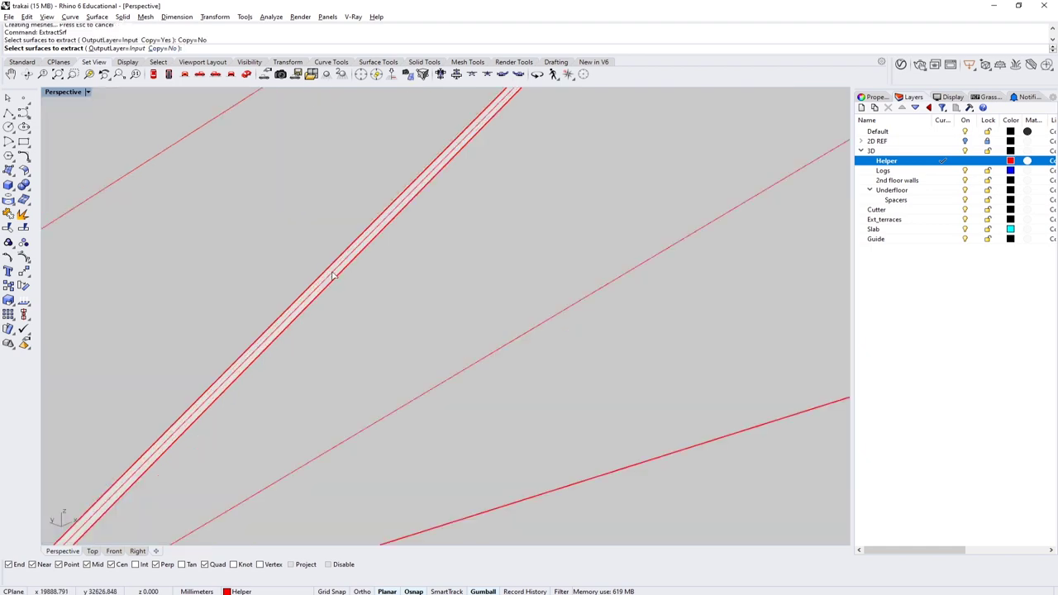
right_click_drag(330, 274, 588, 180)
mouse_move(421, 238)
right_mouse_down()
mouse_move(317, 279)
mouse_move(416, 224)
right_mouse_up()
key("Return")
key("Delete")
Step: Join the main roof surfaces and copy the result vertically by the bay roof's thickness
scroll(415, 224, "down", 3)
left_click_drag(568, 447, 331, 107)
type("Join")
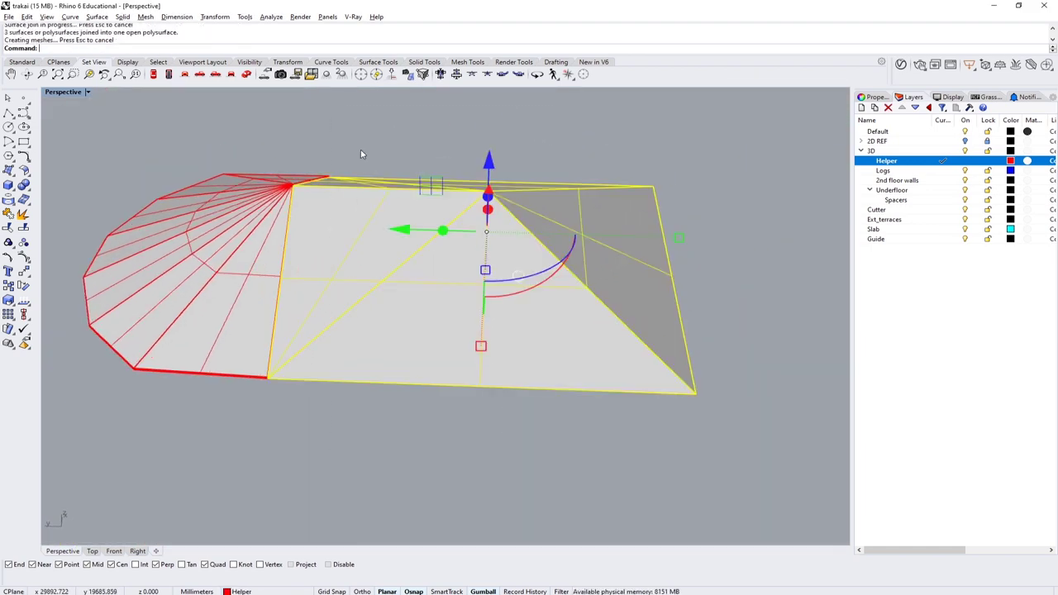
left_click(659, 186)
left_click(267, 378)
key("Return")
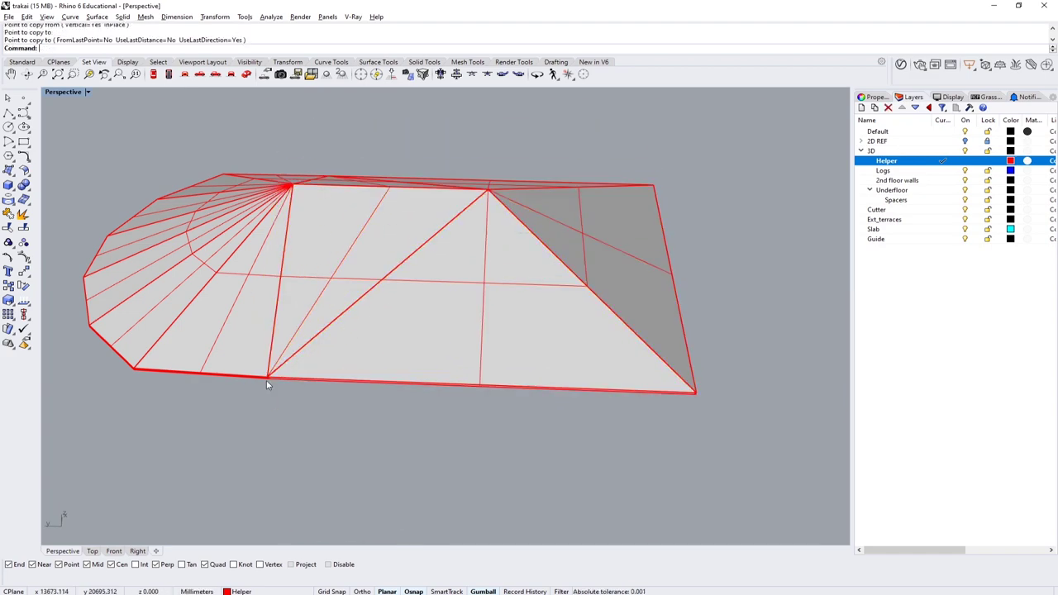
Step: Loft between the outer edges of the two main roof skins and show the hidden building objects
scroll(267, 378, "up", 4)
scroll(295, 362, "down", 6)
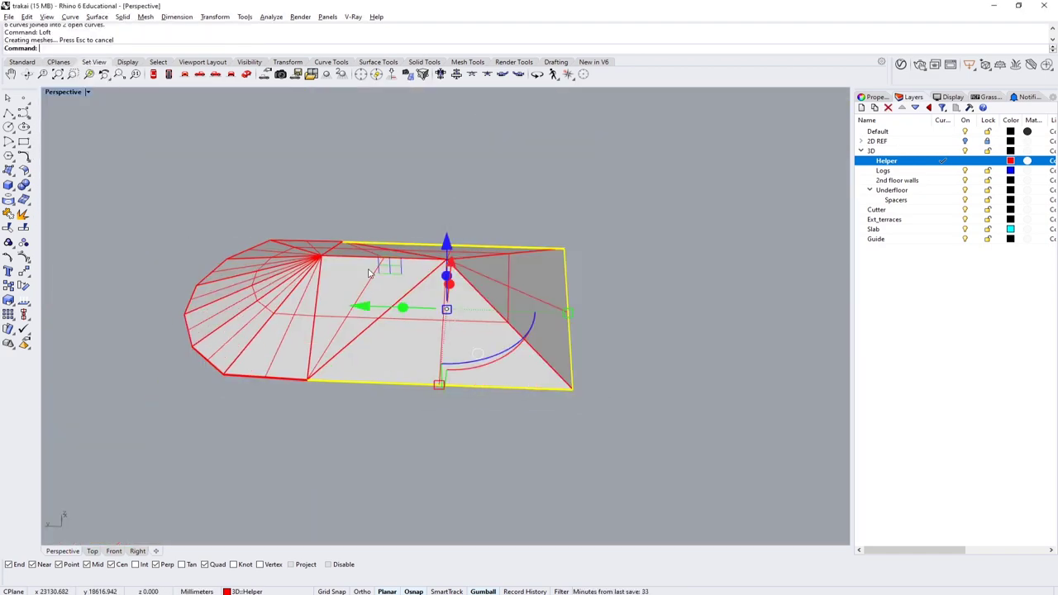
key("ctrl+z")
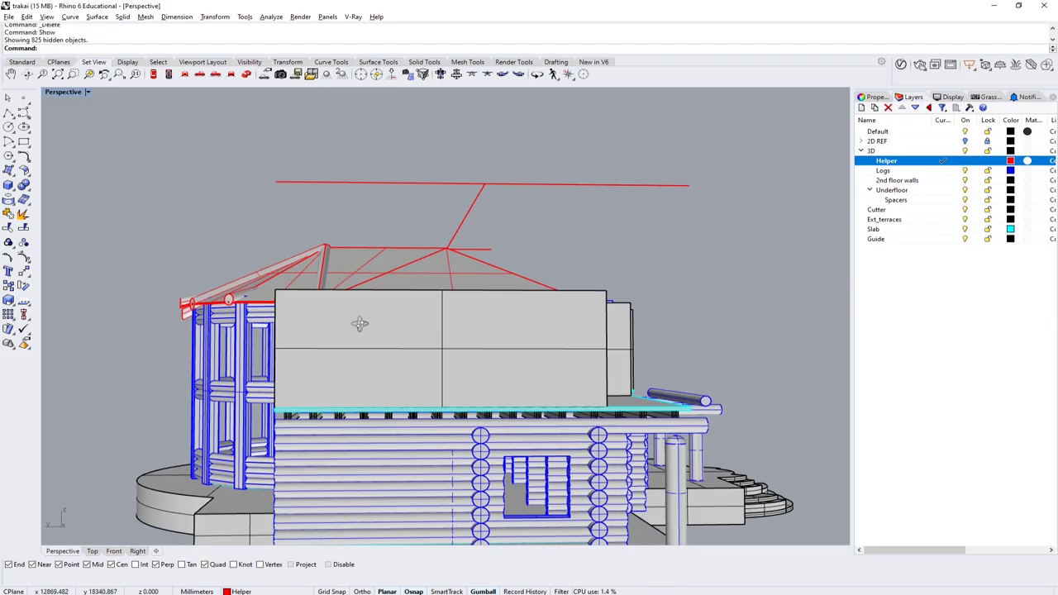
Step: Delete all leftover helper curves and the helper point
scroll(674, 257, "up", 5)
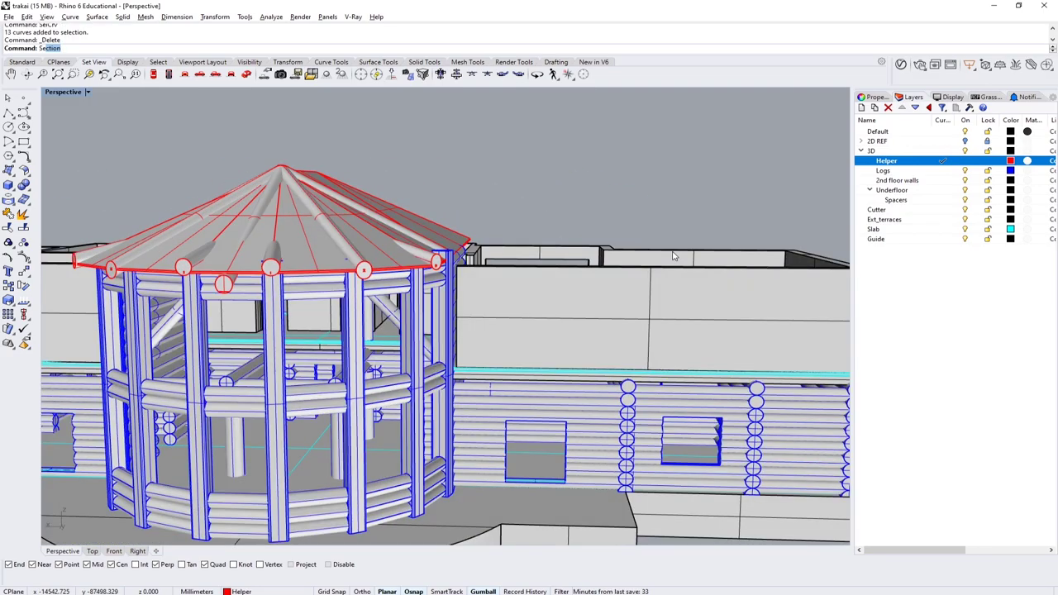
right_click_drag(674, 257, 350, 210)
scroll(532, 212, "up", 8)
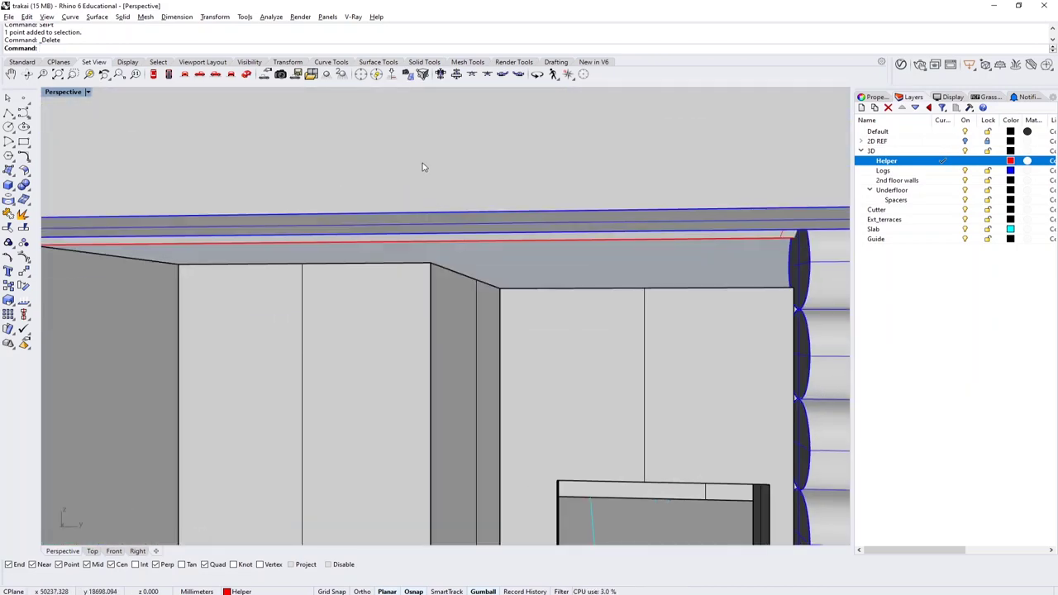
scroll(291, 173, "down", 8)
Step: Create a layer named Roof and assign the finished roof polysurface to it
left_click(578, 182)
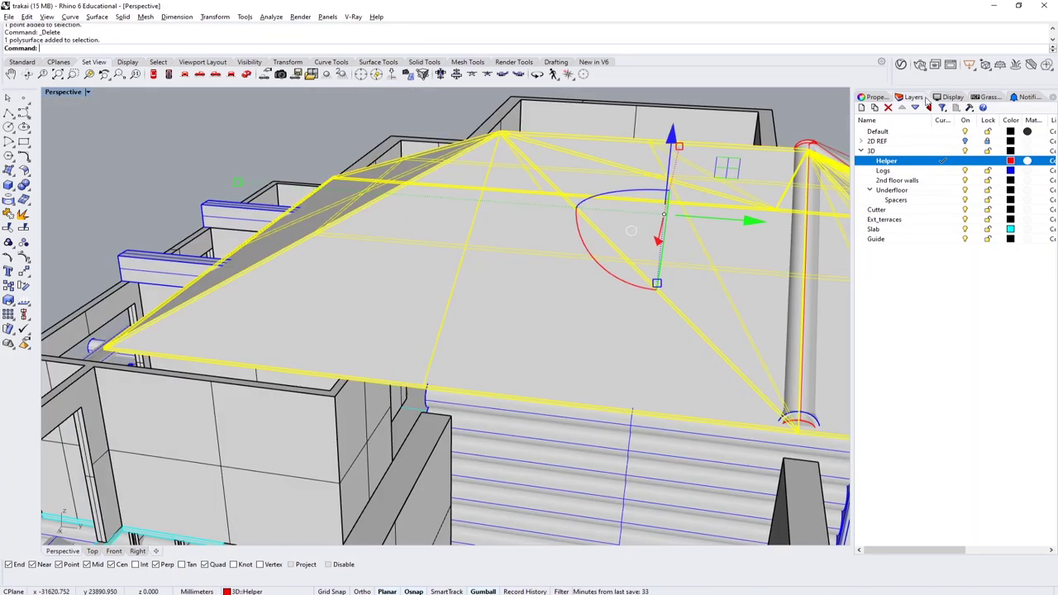
right_click(836, 247)
left_click(909, 408)
scroll(400, 205, "down", 5)
scroll(400, 205, "up", 5)
scroll(400, 205, "down", 6)
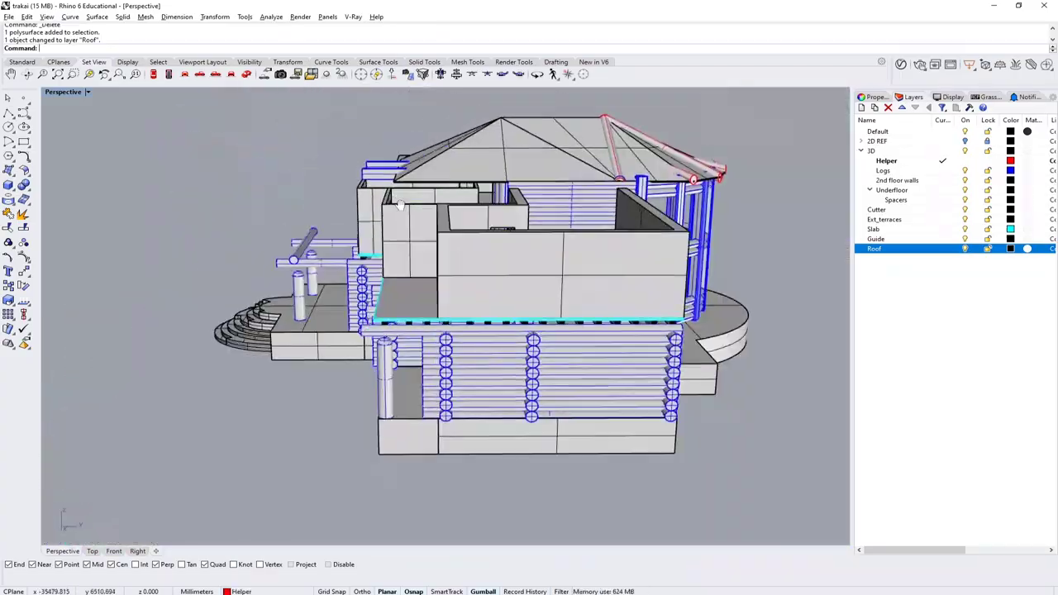
right_click_drag(401, 206, 430, 231)
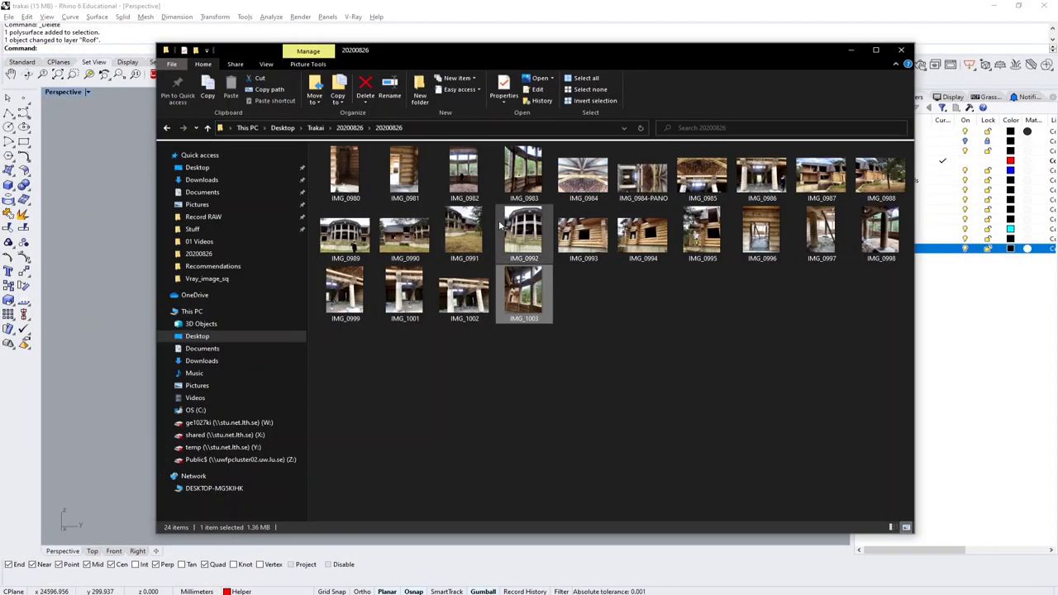
Step: Open site photo IMG_0987 in IrfanView and examine the upper floor and roof on the entrance side
left_click(406, 235)
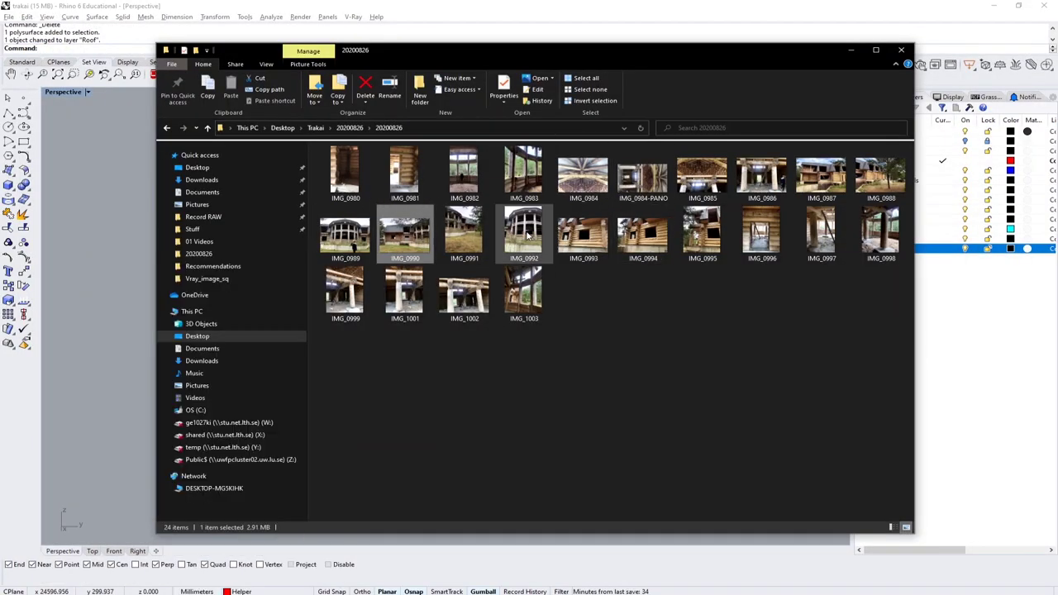
right_click(823, 173)
mouse_move(703, 368)
left_click(552, 400)
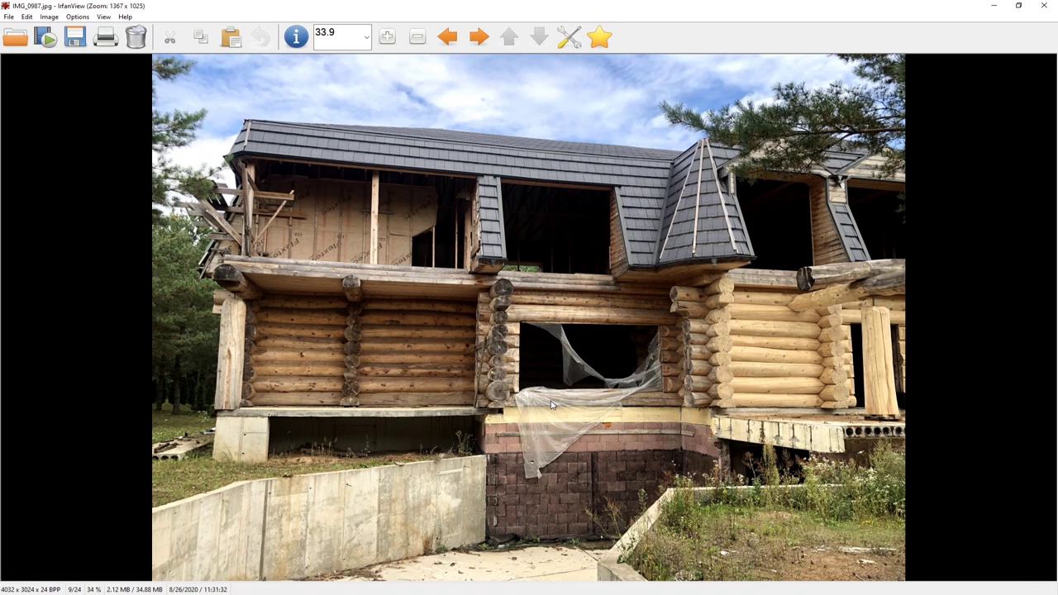
scroll(549, 400, "down", 1)
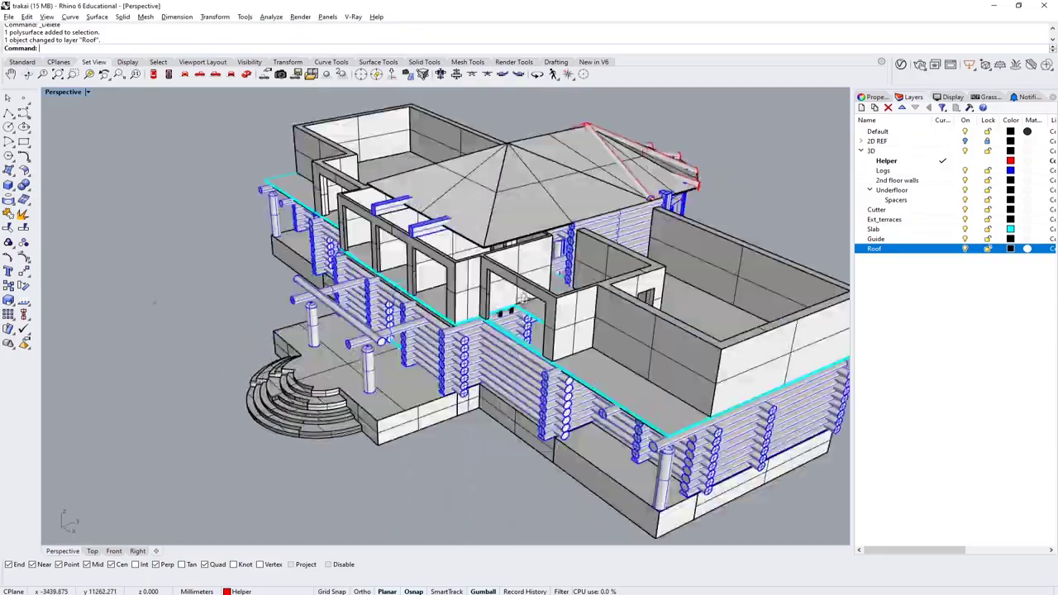
Step: Hide the roof and trace a closed polyline along the inner top edges of the central second-floor walls
right_click_drag(628, 248, 481, 217)
left_click(382, 298)
scroll(382, 297, "up", 3)
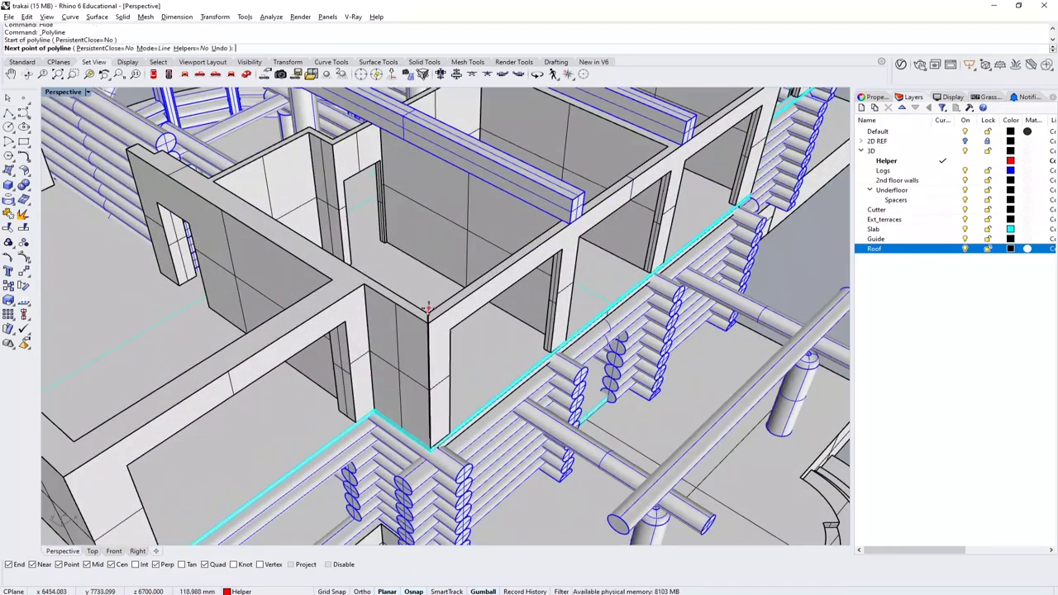
left_click(331, 148)
scroll(330, 147, "up", 2)
left_click(356, 177)
scroll(356, 177, "up", 2)
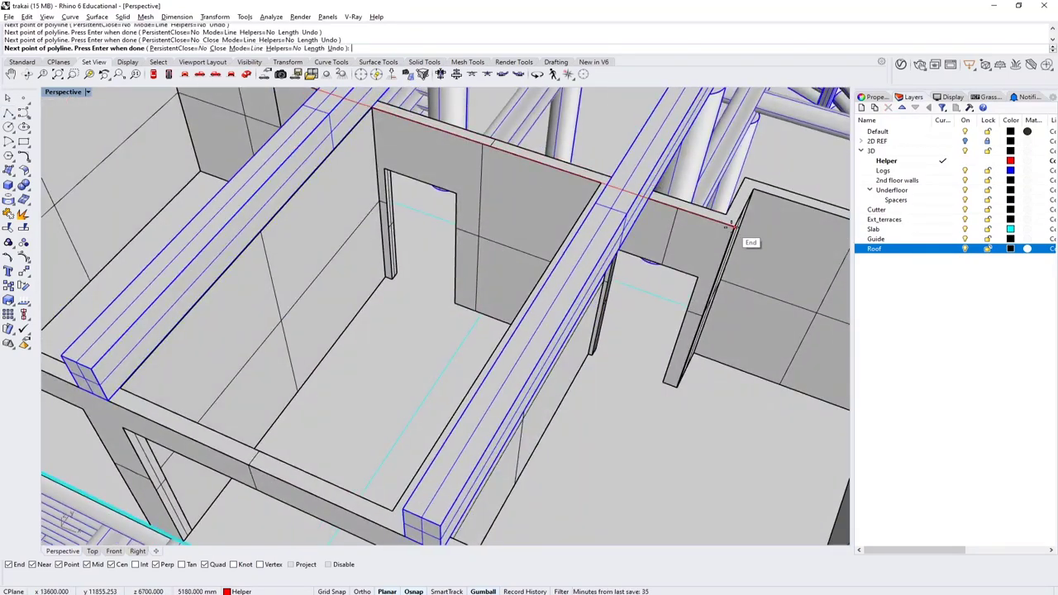
left_click(732, 223)
scroll(731, 223, "down", 3)
right_click_drag(637, 177, 331, 248)
scroll(137, 240, "up", 2)
right_click(137, 240)
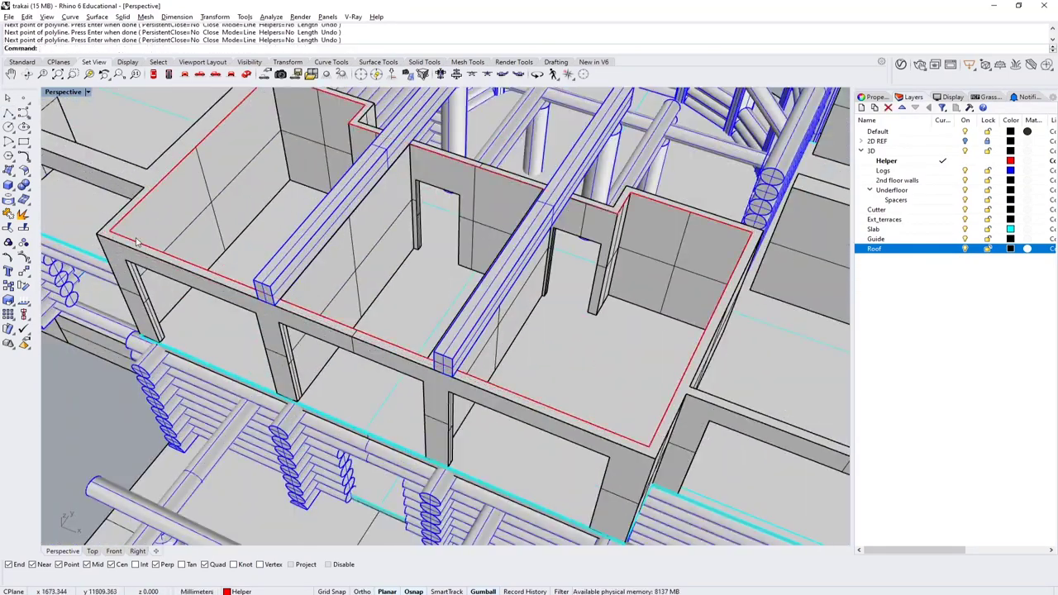
Step: Fill the closed outline with a planar surface and split it where the two beams cross
type("PlanarSrf")
key("Return")
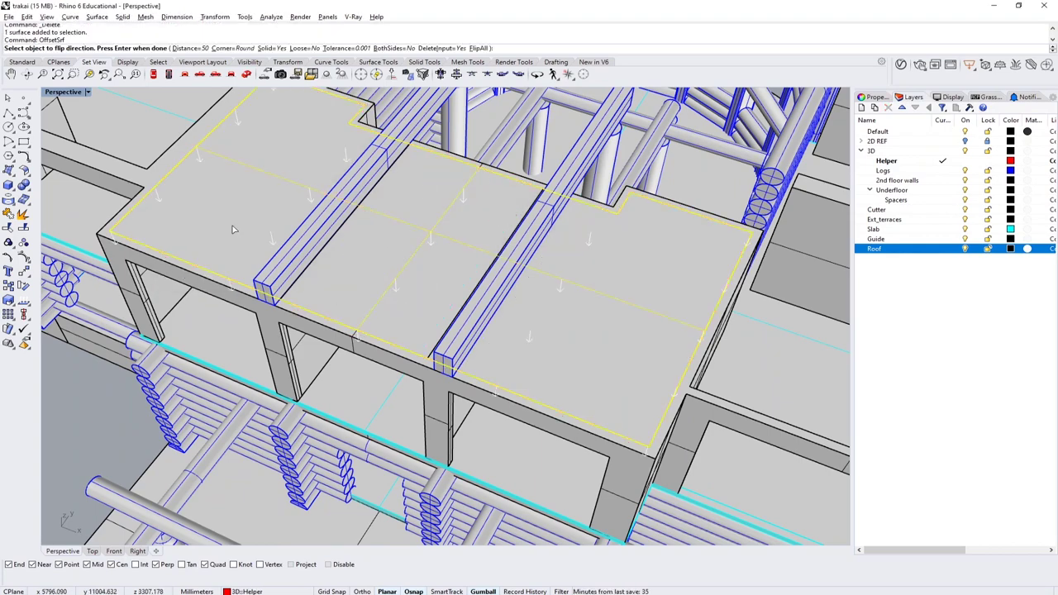
left_click(257, 218)
right_click_drag(257, 218, 452, 279)
left_click(477, 297)
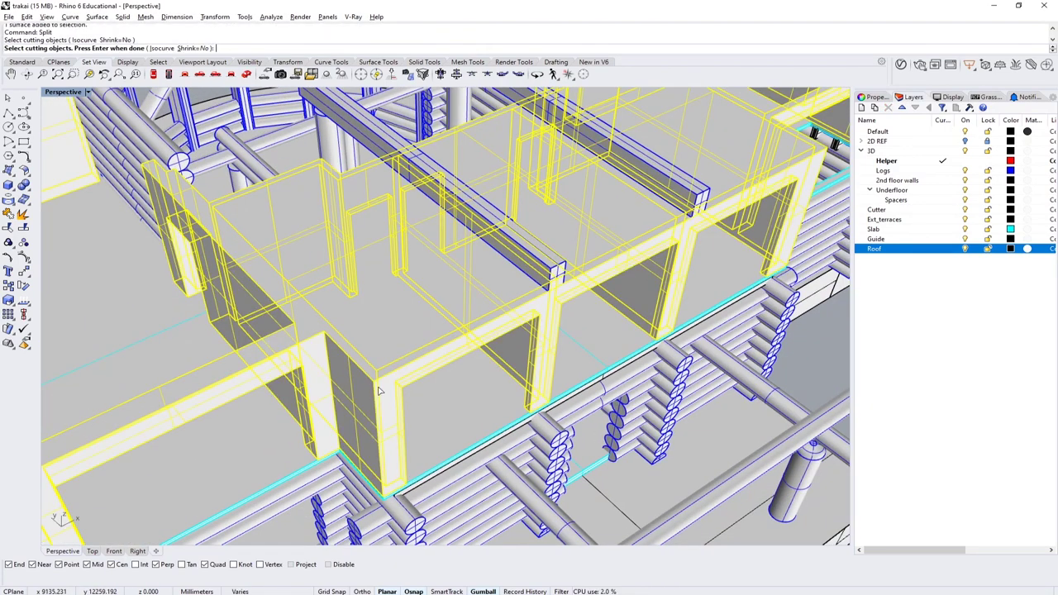
right_click(615, 231)
Step: Assign the three ceiling surfaces between the beams to the Roof layer
right_click_drag(497, 248, 430, 215)
left_click(355, 235, "shift")
right_click(916, 248)
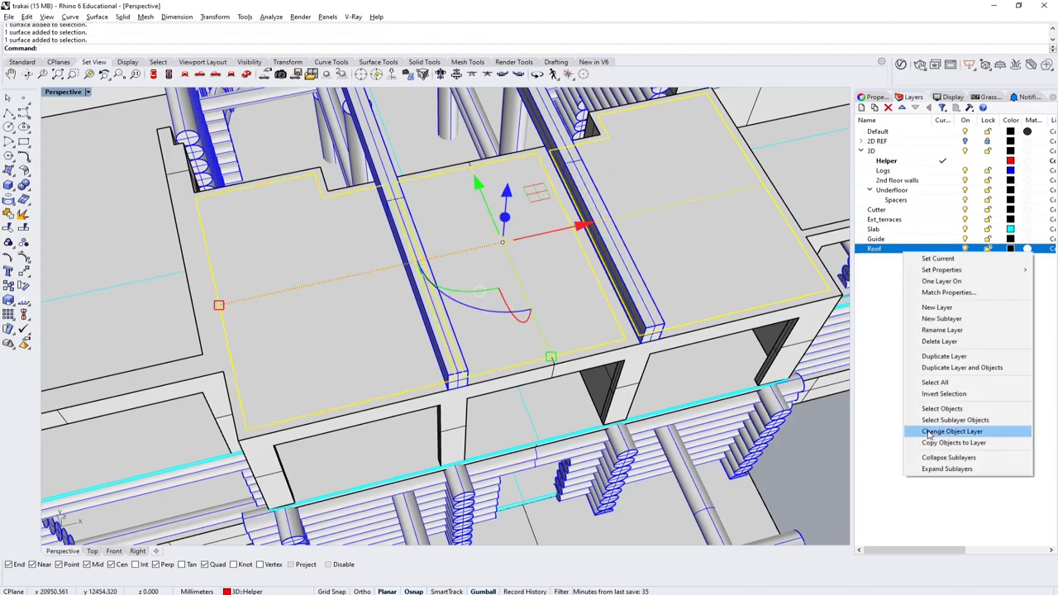
left_click(933, 432)
Step: Offset the three ceiling surfaces by 50 mm into solids with sharp corners
right_click_drag(463, 248, 560, 244)
scroll(430, 223, "up", 5)
left_click(472, 248)
type("OffsetSrf")
key("Return")
scroll(538, 244, "down", 3)
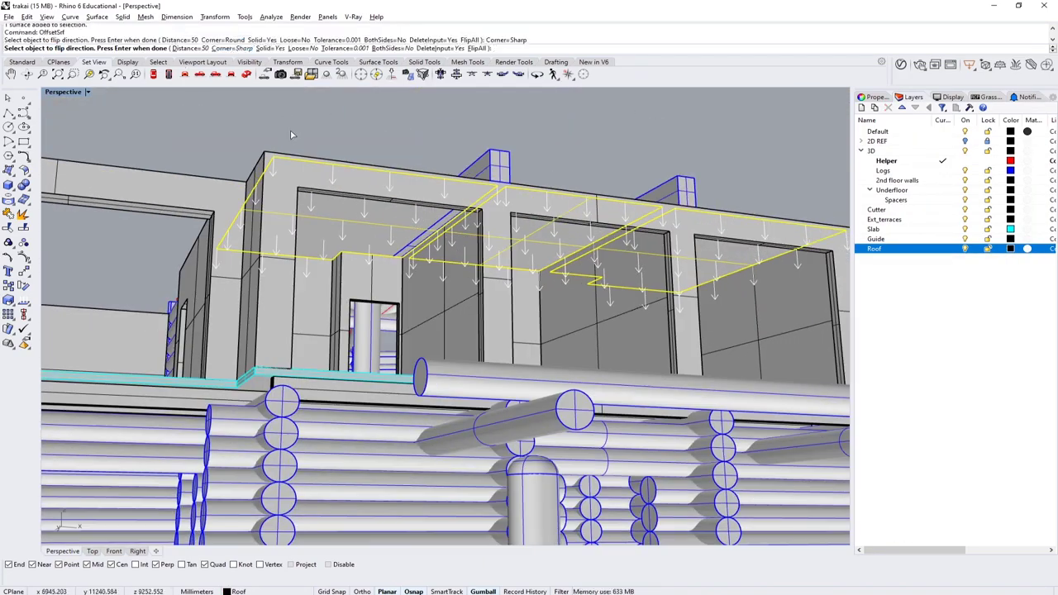
scroll(439, 135, "up", 5)
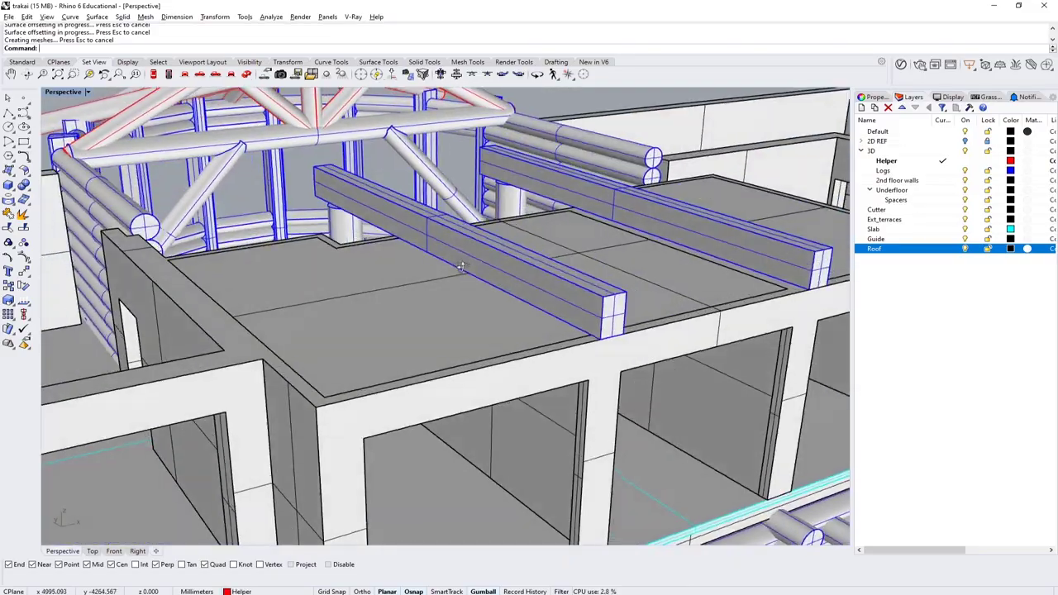
scroll(500, 223, "down", 5)
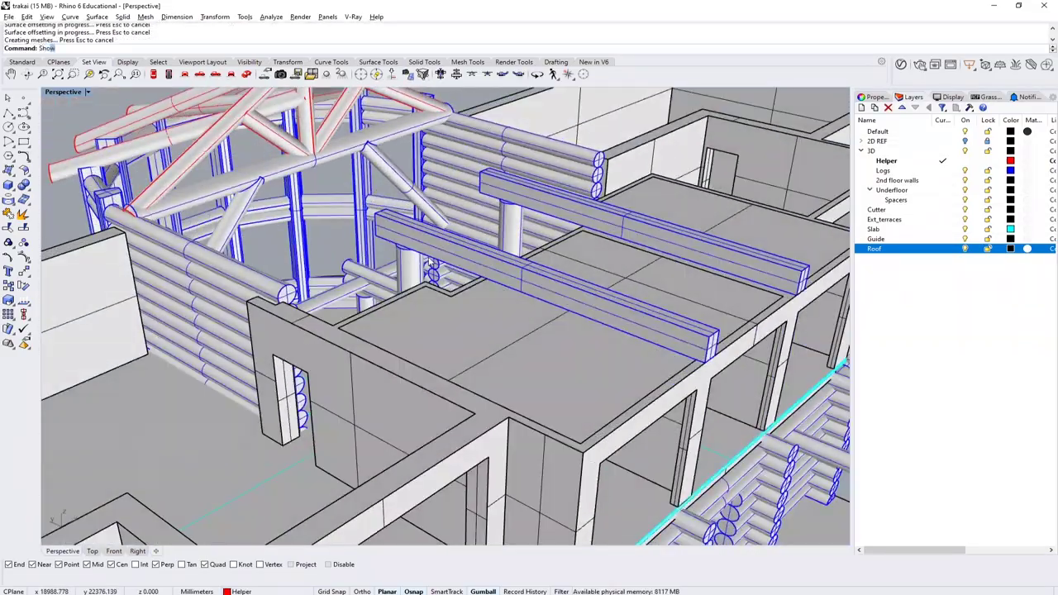
Step: Show the hidden roof again and view the ceiling from inside beside the round column
right_click_drag(501, 223, 544, 250)
key("ctrl+alt+h")
scroll(544, 250, "up", 10)
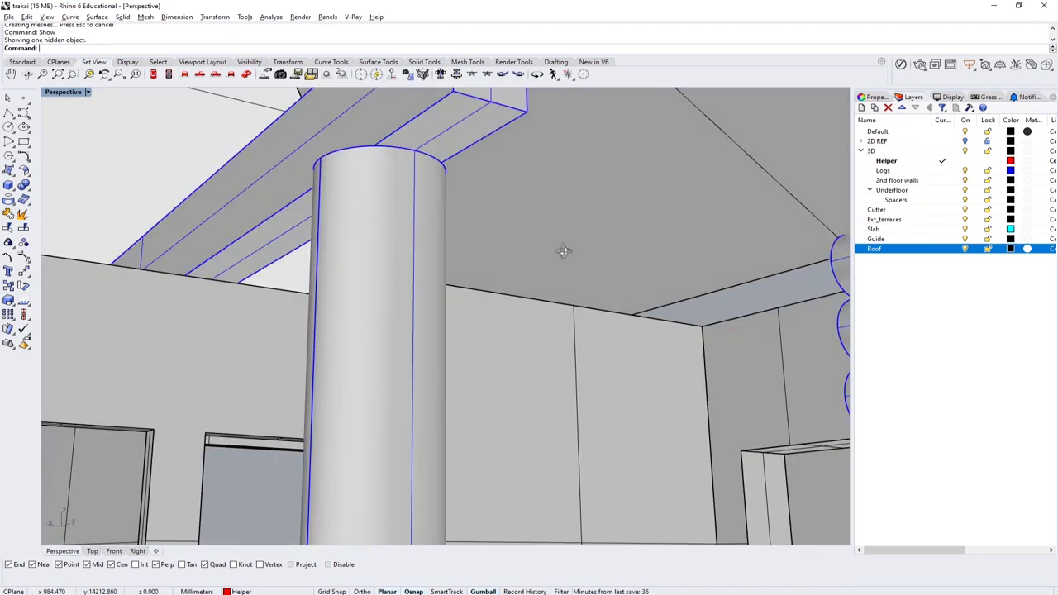
Step: Set the lens length of the Perspective viewport's camera to 30
left_click(875, 97)
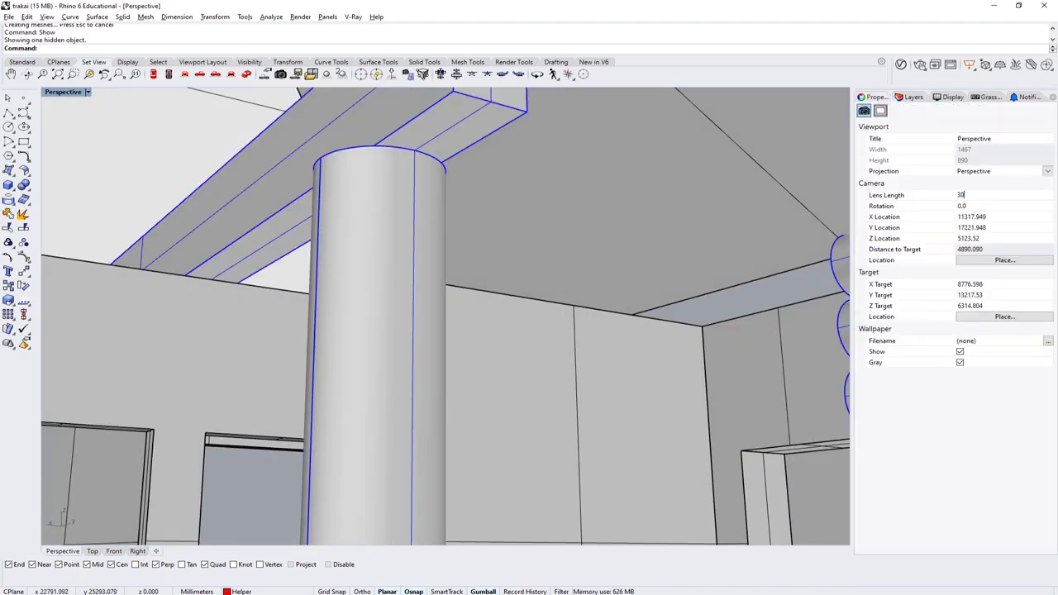
right_click_drag(507, 295, 347, 307)
left_click(347, 286)
key("Escape")
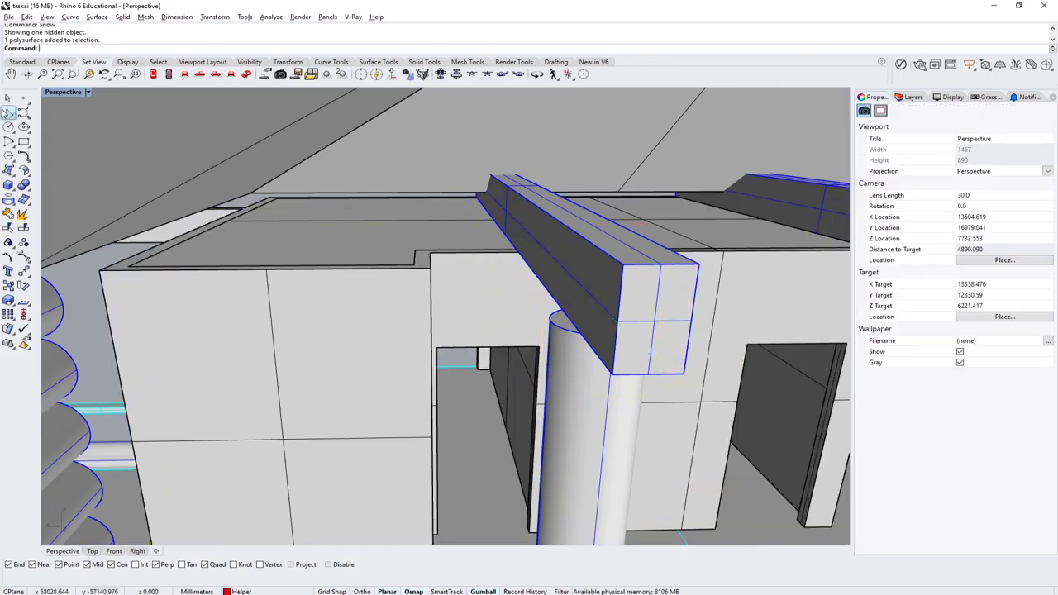
Step: Hide the roof and trace a closed polyline over the wall tops around the central block with the two beams
left_click(206, 165)
key("ctrl+h")
right_click_drag(207, 165, 99, 165)
left_click(7, 111)
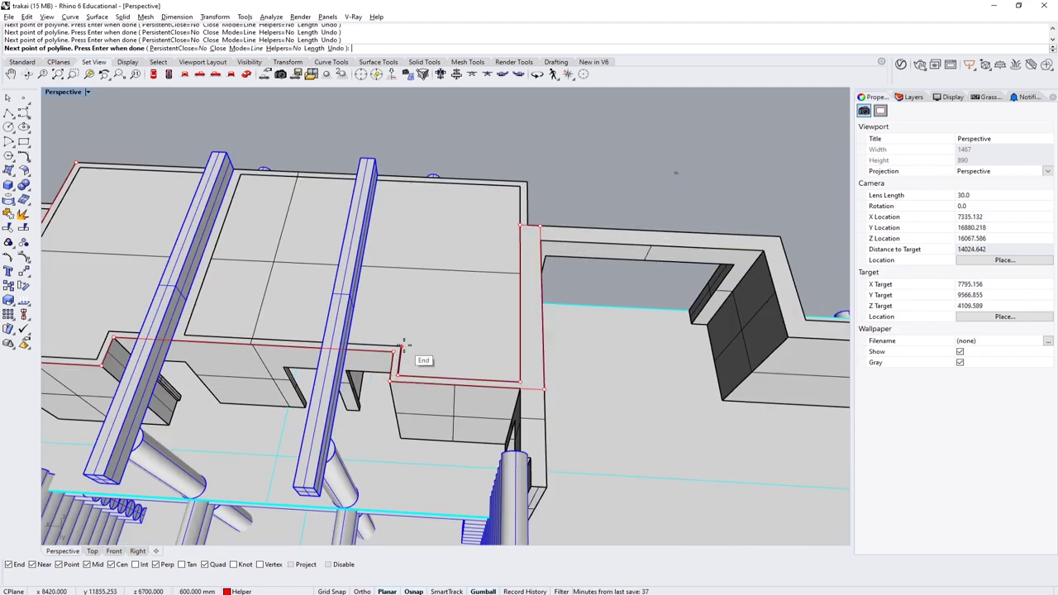
scroll(387, 342, "up", 5)
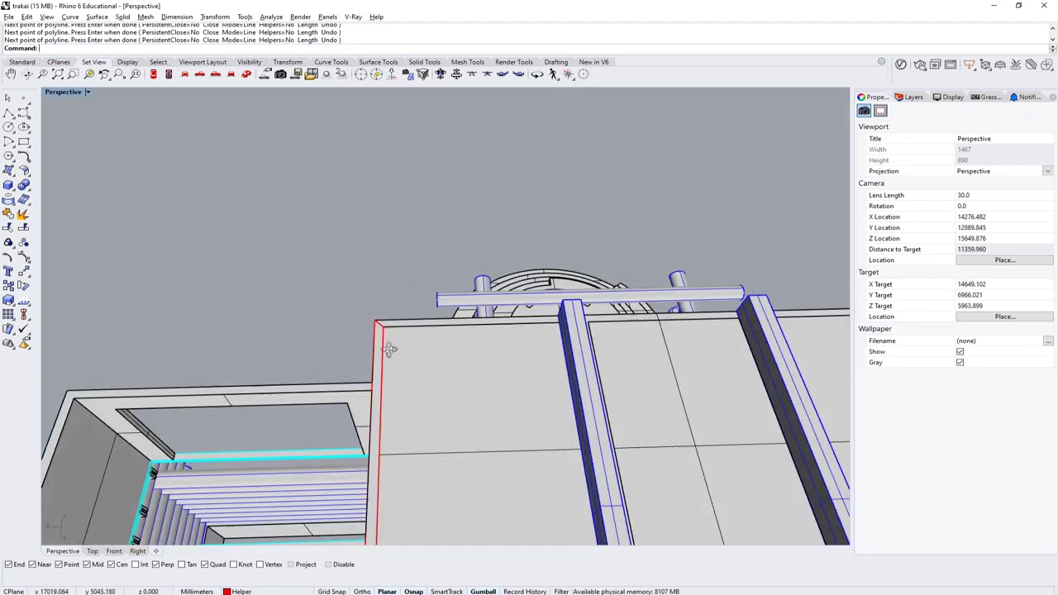
key("Return")
Step: Extrude the traced wall outline upward well past the roof height and show the hidden roof again
scroll(666, 228, "up", 4)
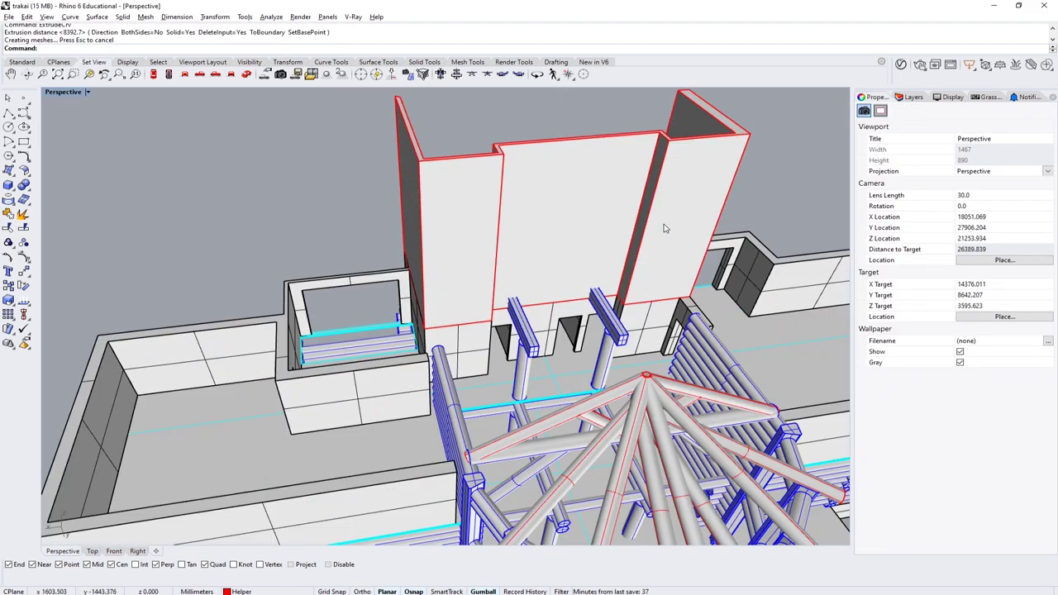
scroll(560, 206, "up", 5)
scroll(515, 274, "up", 3)
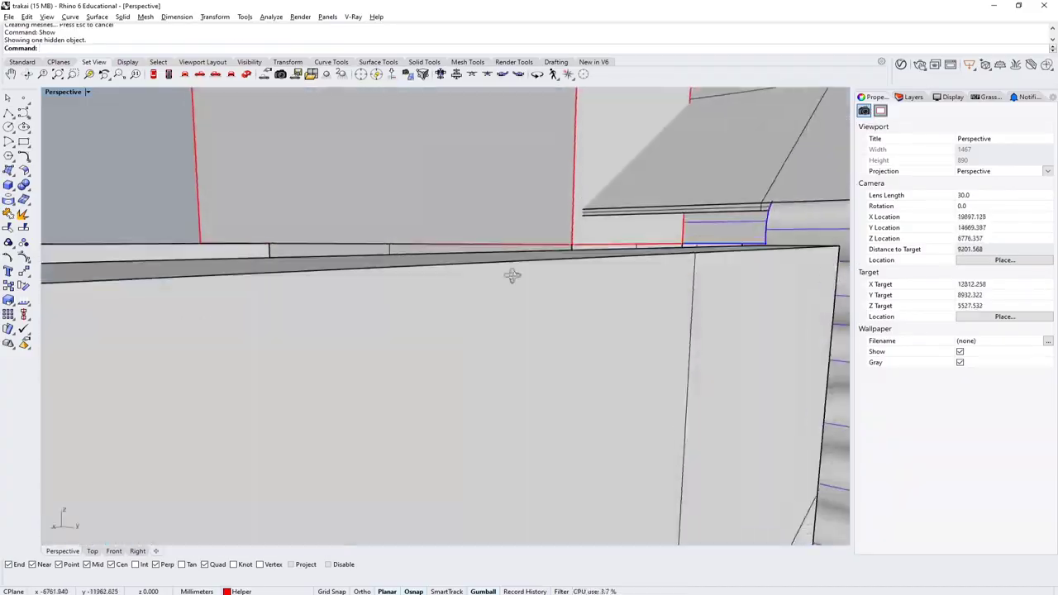
scroll(583, 260, "down", 5)
scroll(584, 260, "up", 6)
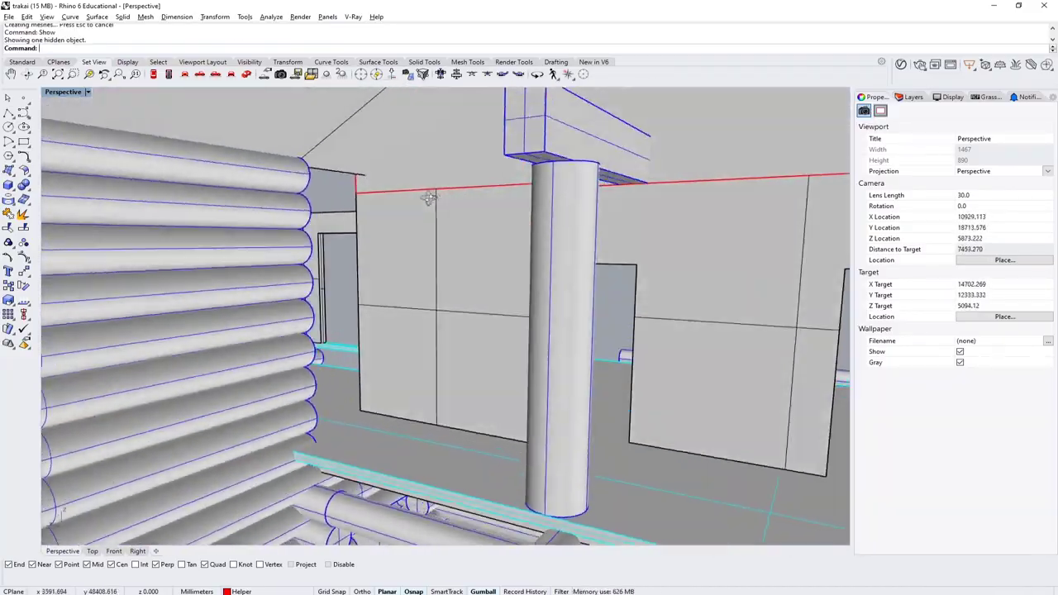
scroll(429, 198, "down", 3)
right_click_drag(429, 198, 512, 186)
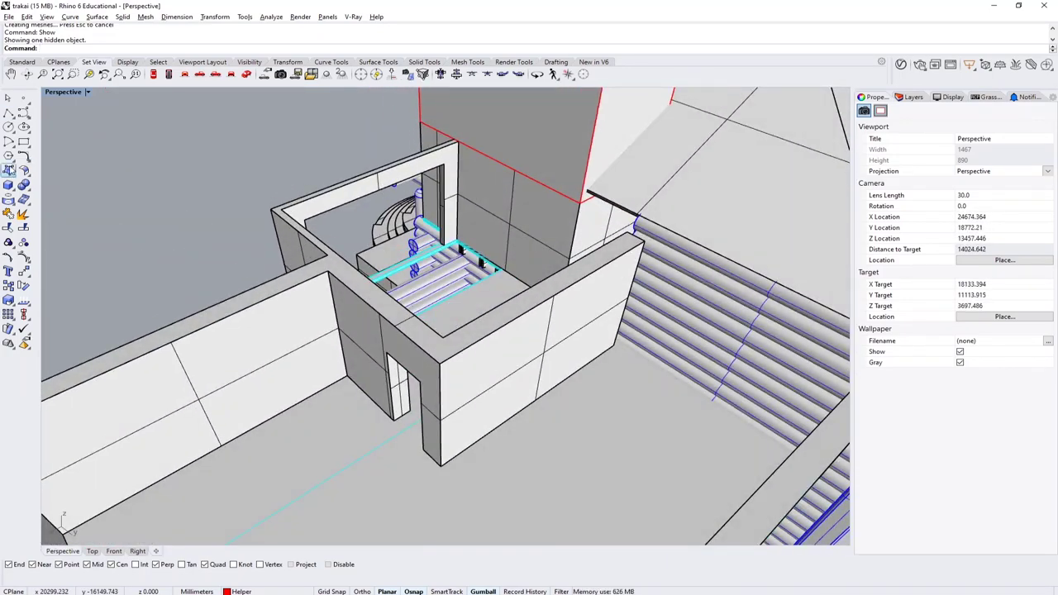
Step: Trace a polyline along the wall tops of the side room next to the central block
right_click_drag(140, 185, 11, 116)
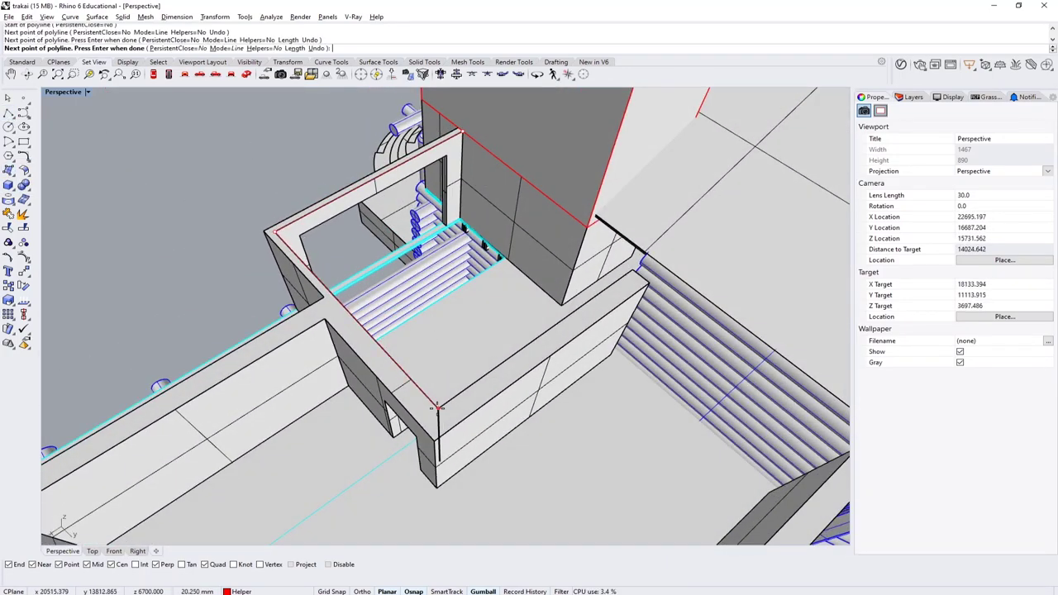
left_click(439, 406)
key("Return")
Step: Delete the tall extrusion standing on the central block's walls
left_click(512, 165)
key("Delete")
right_click_drag(638, 314, 476, 360)
scroll(555, 190, "up", 5)
key("ctrl+z")
key("Delete")
Step: Draw a short line from the roof's corner down to the wall top and copy it to the end of the top log
left_click(432, 397)
mouse_move(431, 396)
right_mouse_down()
mouse_move(446, 389)
mouse_move(437, 396)
right_mouse_up()
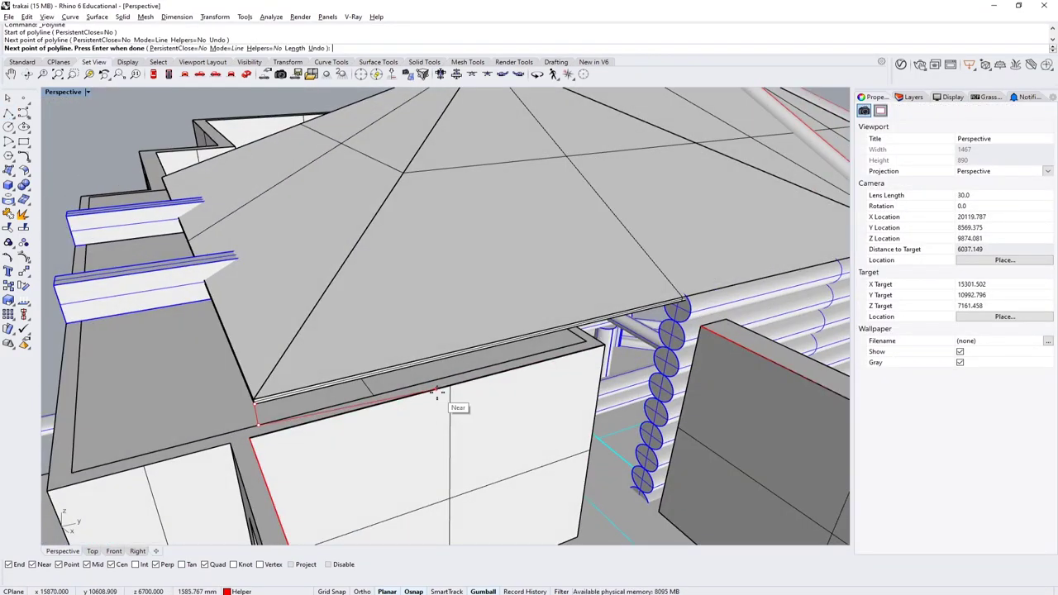
type("copy")
key("Return")
left_click(588, 344)
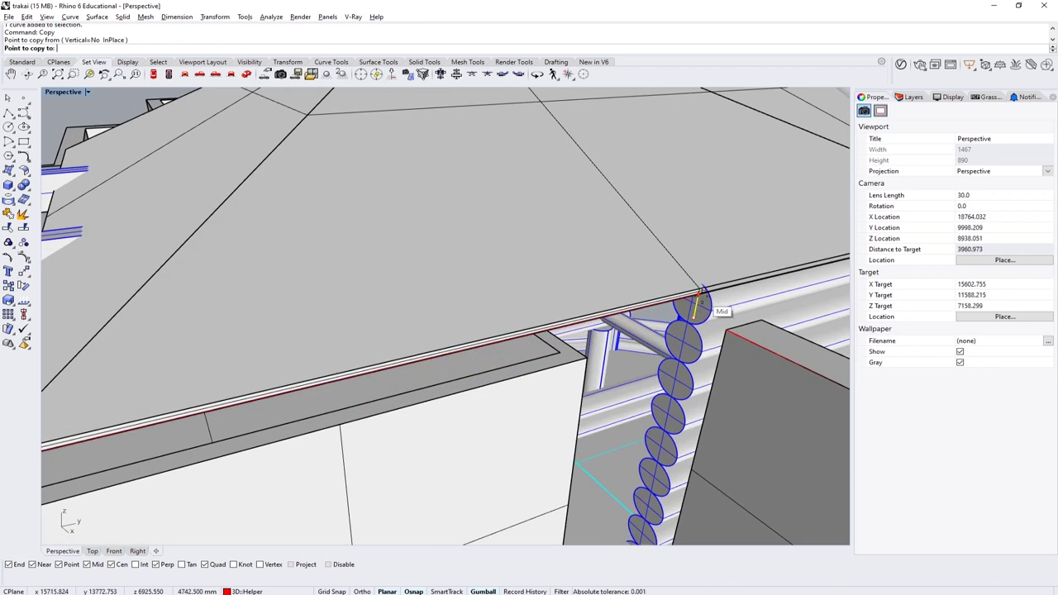
key("Return")
right_click_drag(463, 347, 720, 181)
key("Delete")
Step: Extrude the short corner line along the roof edge to the log end, forming a vertical closing strip
left_click(223, 357)
key("Escape")
left_click(282, 269)
type("extrudecrv")
key("Return")
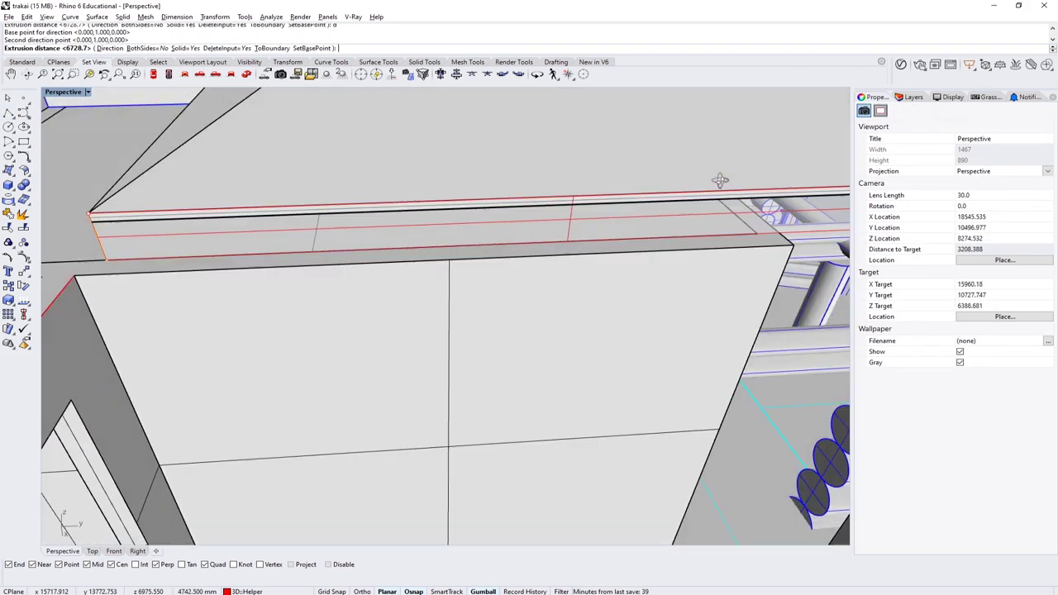
key("Return")
Step: Draw a polyline from the wall corner below the closing strip along the side room's wall
scroll(720, 180, "down", 5)
scroll(338, 330, "up", 5)
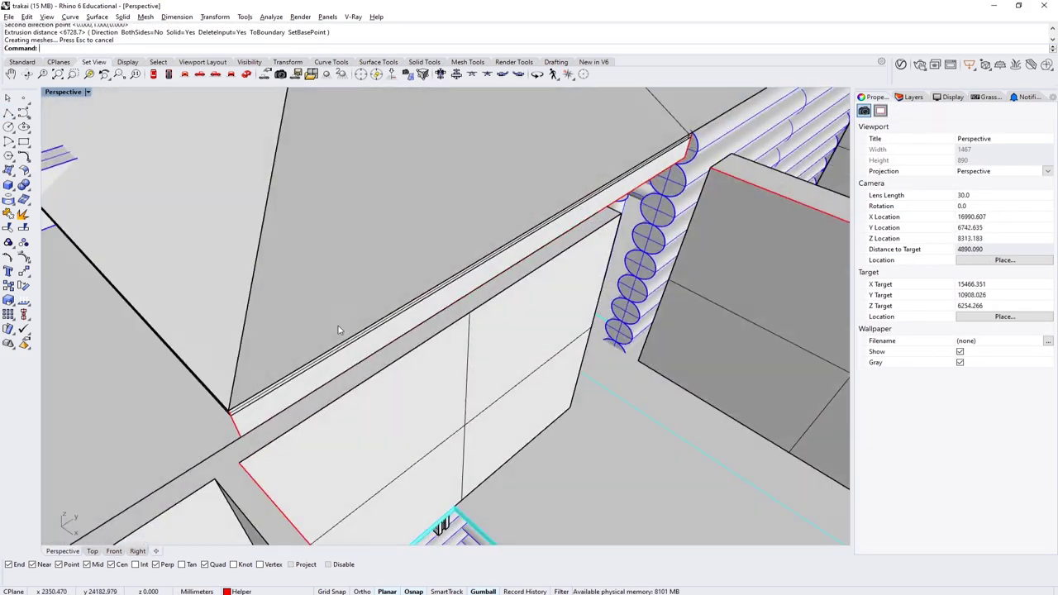
left_click(234, 463)
scroll(234, 463, "down", 5)
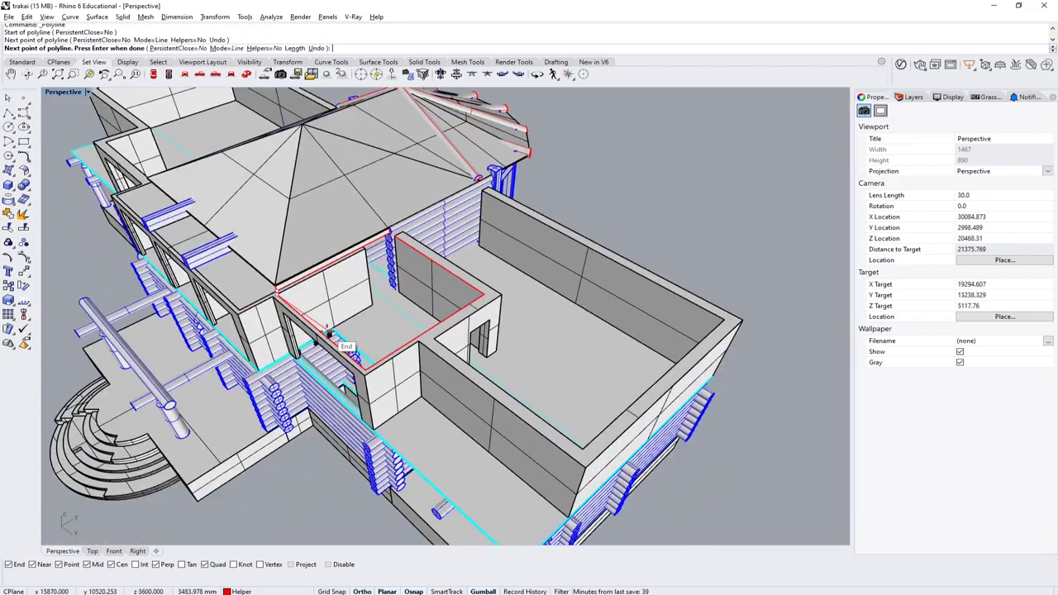
scroll(457, 318, "up", 8)
key("Return")
Step: Turn on the solid control points of the second-floor wall beside the stacked log ends
left_click(457, 318)
scroll(485, 359, "down", 5)
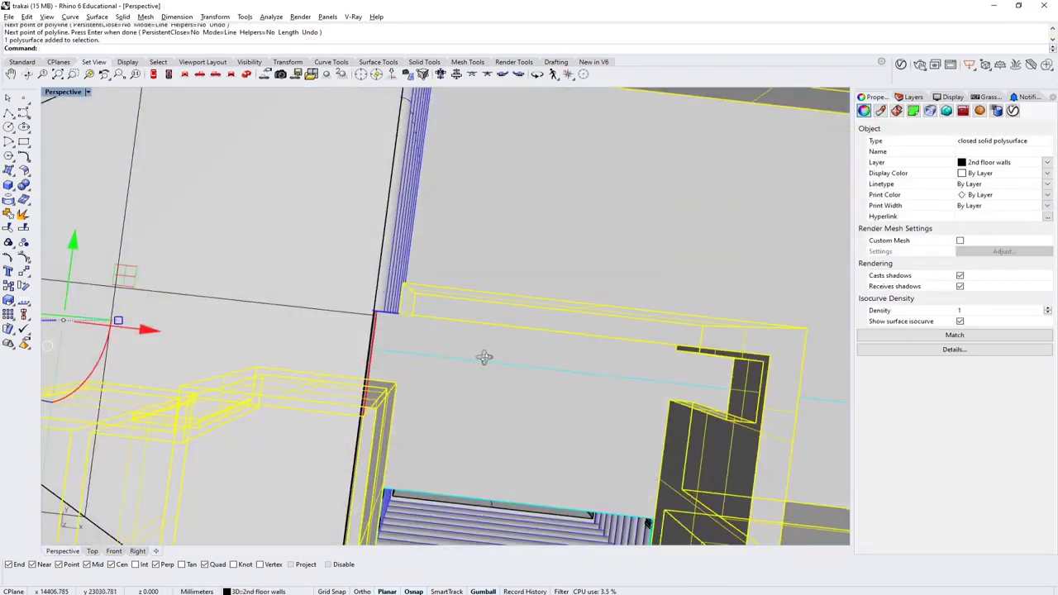
scroll(501, 279, "up", 5)
type("solidpton")
key("Return")
Step: Hide the Spacers layer, select the wall's end points in wireframe and move them to the stacked log ends
scroll(482, 353, "down", 5)
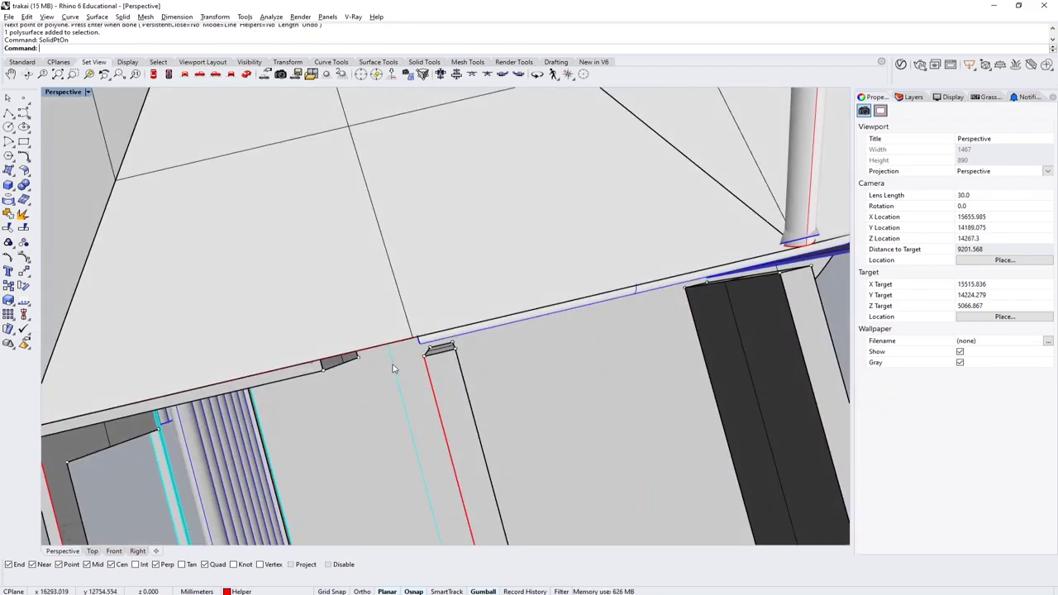
key("ctrl+alt+w")
left_click(914, 97)
left_click(961, 199)
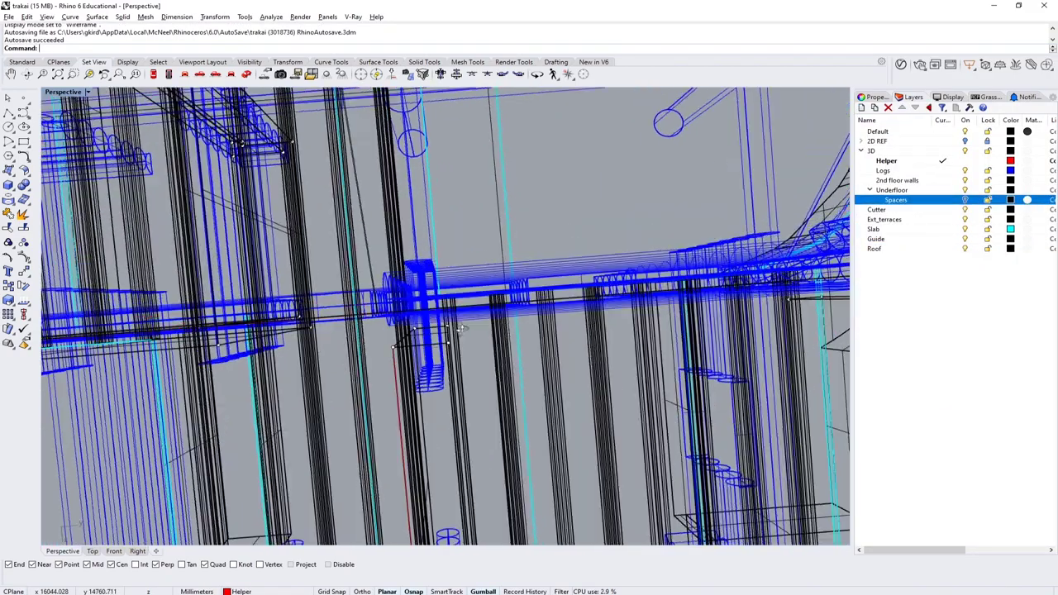
right_click_drag(382, 331, 89, 145)
key("ctrl+alt+s")
scroll(442, 409, "up", 5)
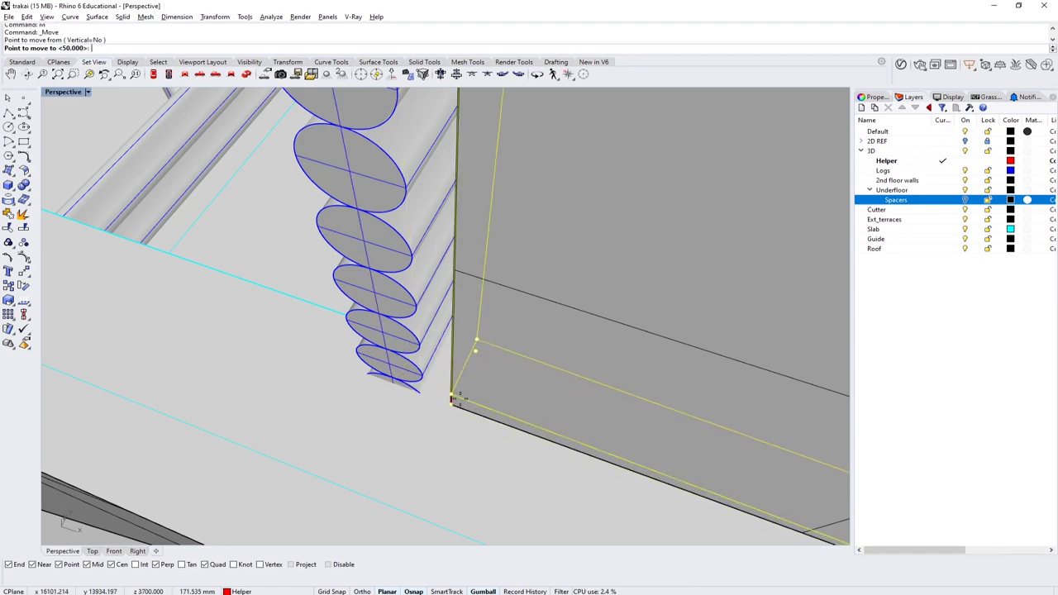
left_click(393, 393)
right_click_drag(393, 392, 413, 389)
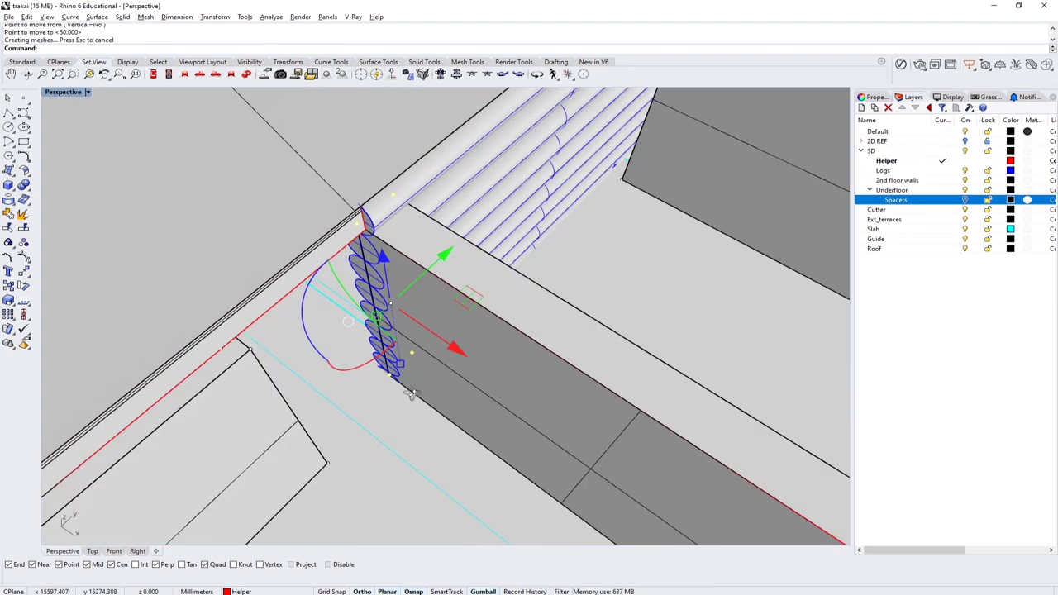
Step: Turn on the side-room wall's solid points again and move the end points picked in wireframe to meet the log wall
scroll(414, 390, "up", 5)
mouse_move(464, 360)
right_mouse_down()
mouse_move(430, 356)
mouse_move(480, 346)
mouse_move(463, 341)
mouse_move(486, 187)
right_mouse_up()
left_click(486, 187)
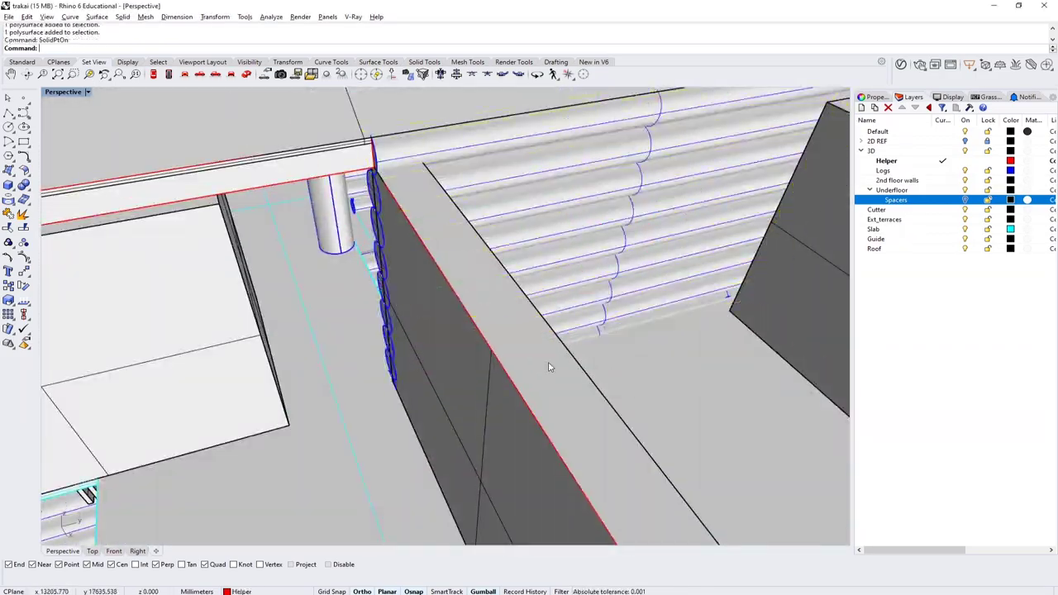
mouse_move(550, 367)
right_mouse_down()
mouse_move(277, 267)
mouse_move(429, 325)
mouse_move(472, 146)
mouse_move(354, 174)
right_mouse_up()
key("ctrl+alt+w")
left_click(475, 284)
key("ctrl+alt+s")
left_click(364, 169)
left_click(370, 302)
Step: Complete the side room's outline along the roof strip with a polyline and fill it with a planar surface
right_click_drag(369, 303, 133, 317)
left_click(121, 316)
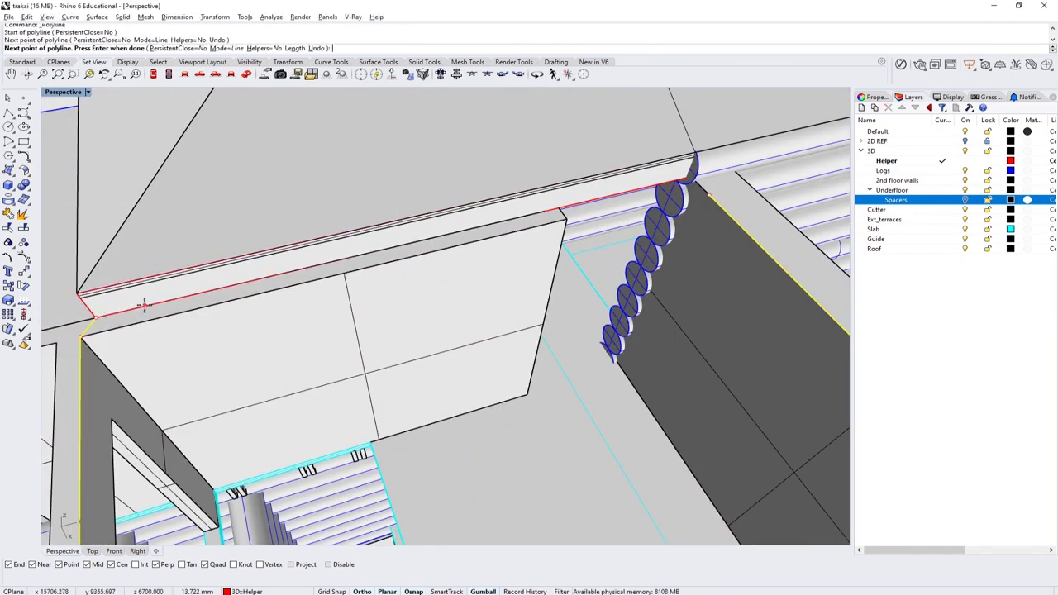
key("Return")
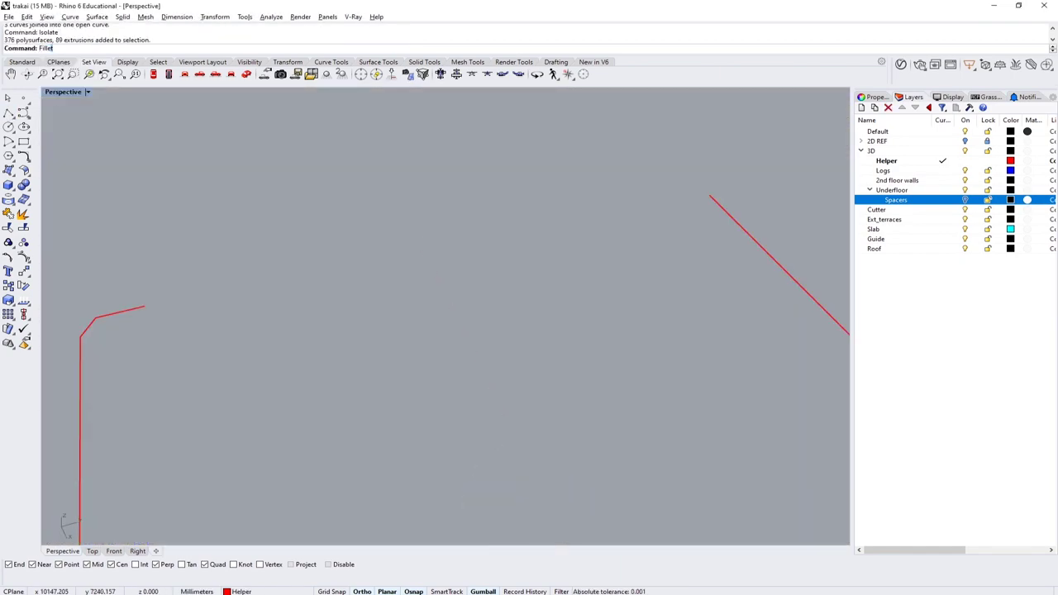
key("Delete")
key("ctrl+alt+h")
scroll(389, 170, "up", 5)
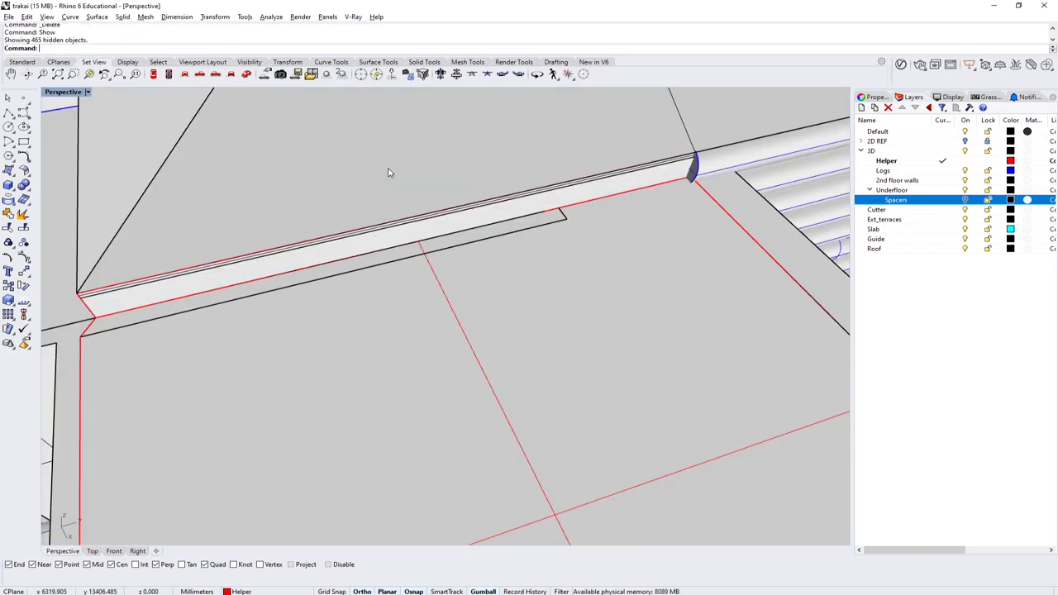
right_click_drag(389, 170, 313, 225)
scroll(394, 246, "up", 10)
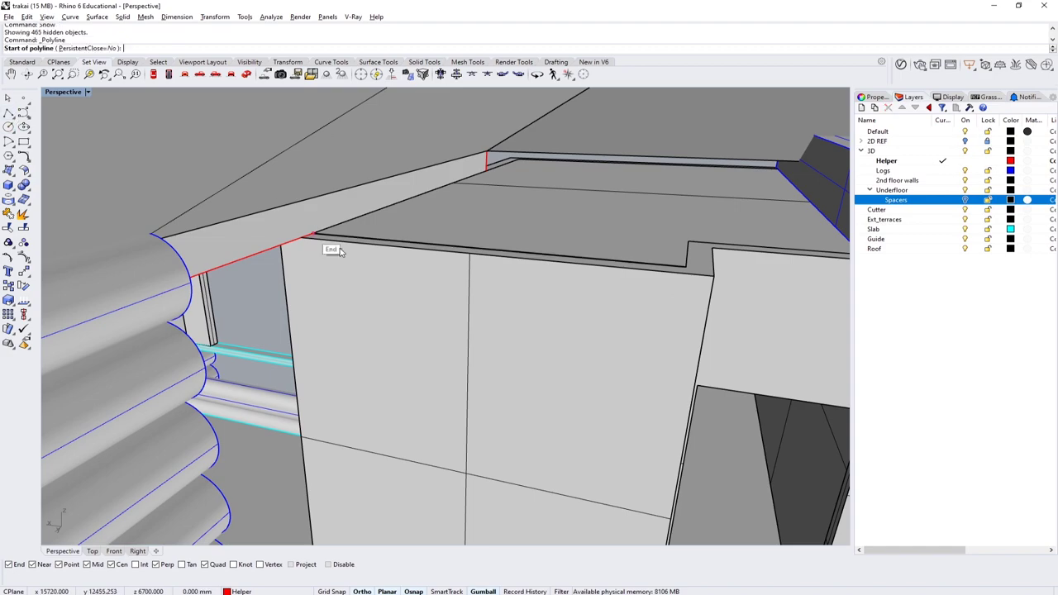
key("Escape")
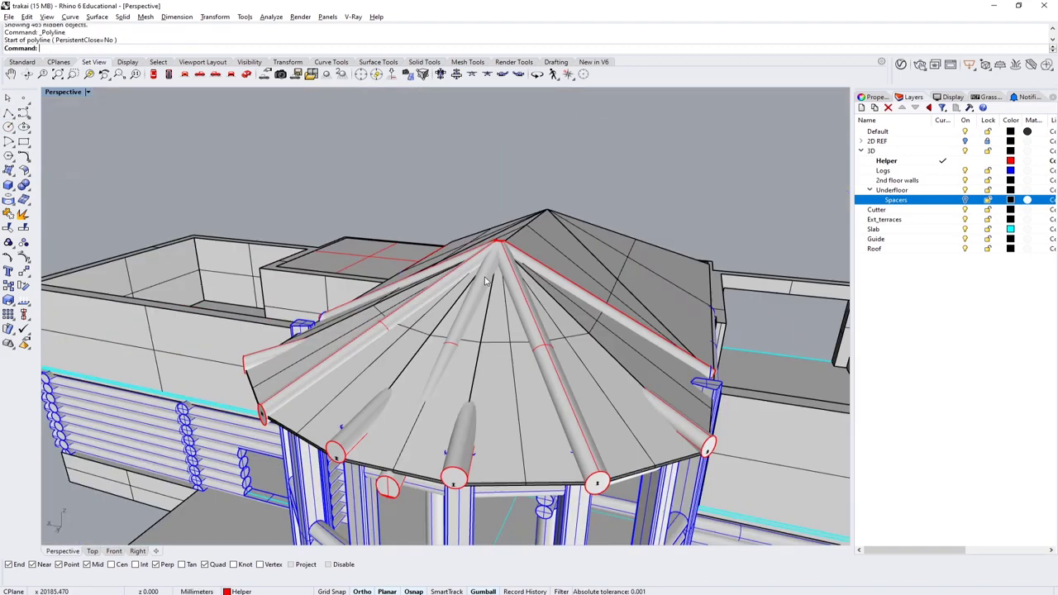
Step: Draw a line along the wall top from the log end on the roof's opposite side and extrude it up to the roof
scroll(446, 248, "up", 10)
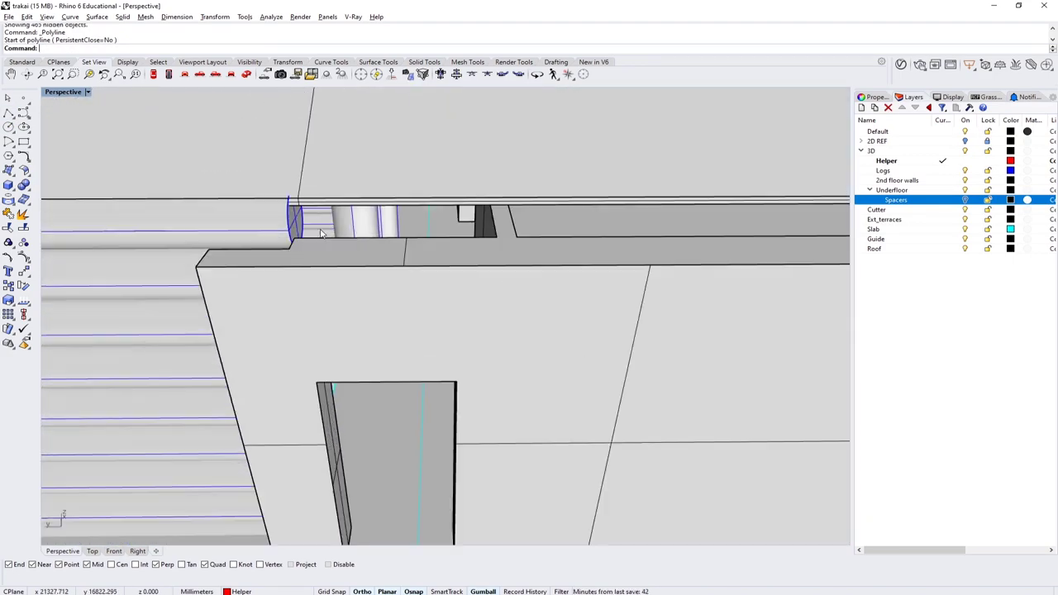
key("Return")
left_click(237, 236)
scroll(489, 277, "up", 8)
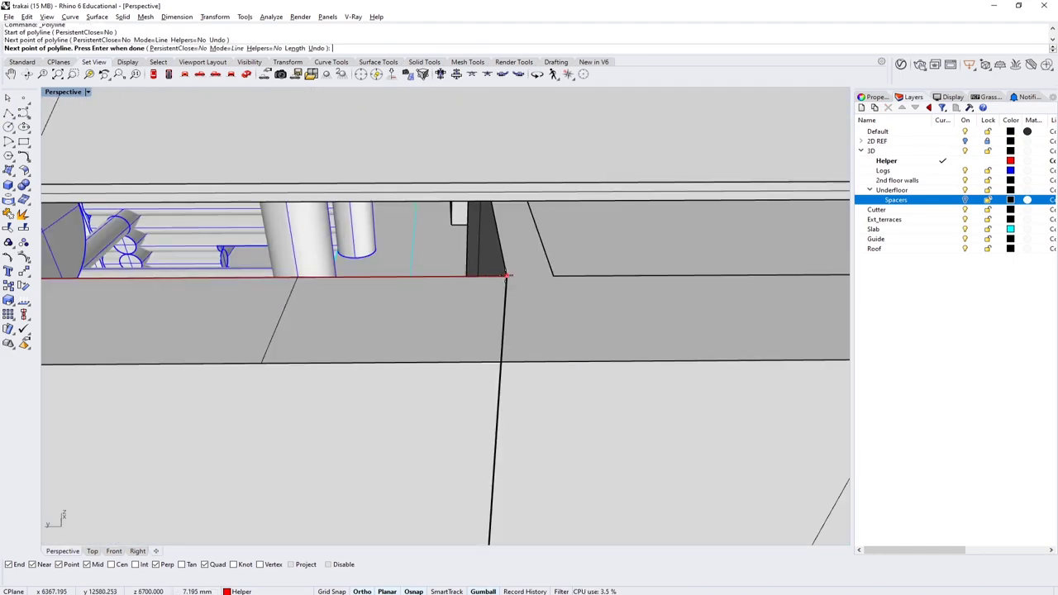
left_click(514, 303)
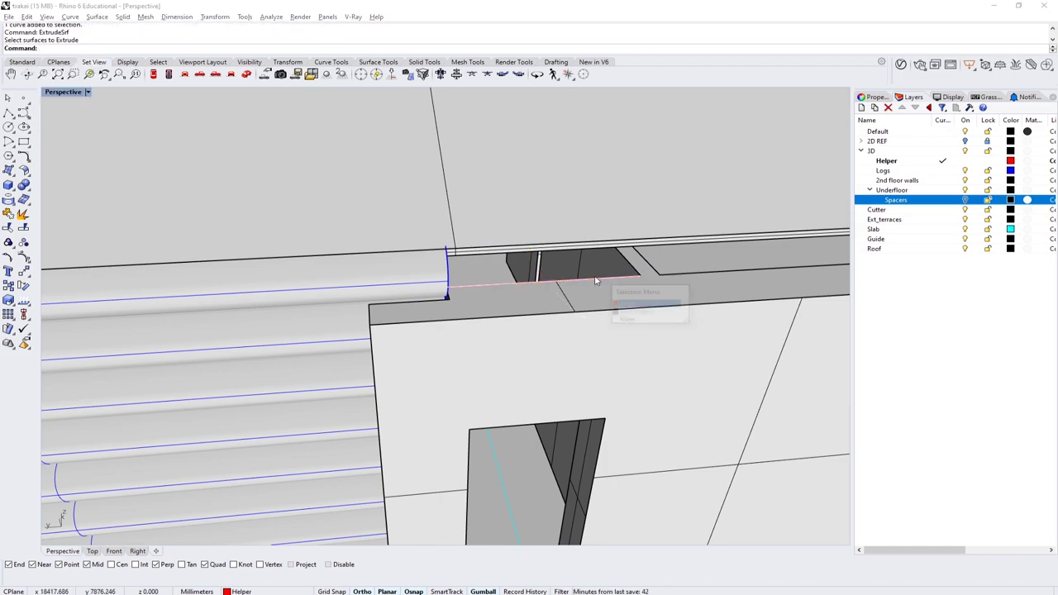
left_click(638, 266)
Step: Trace the central block's wall outline again and extrude it upward through the roof
scroll(571, 245, "up", 10)
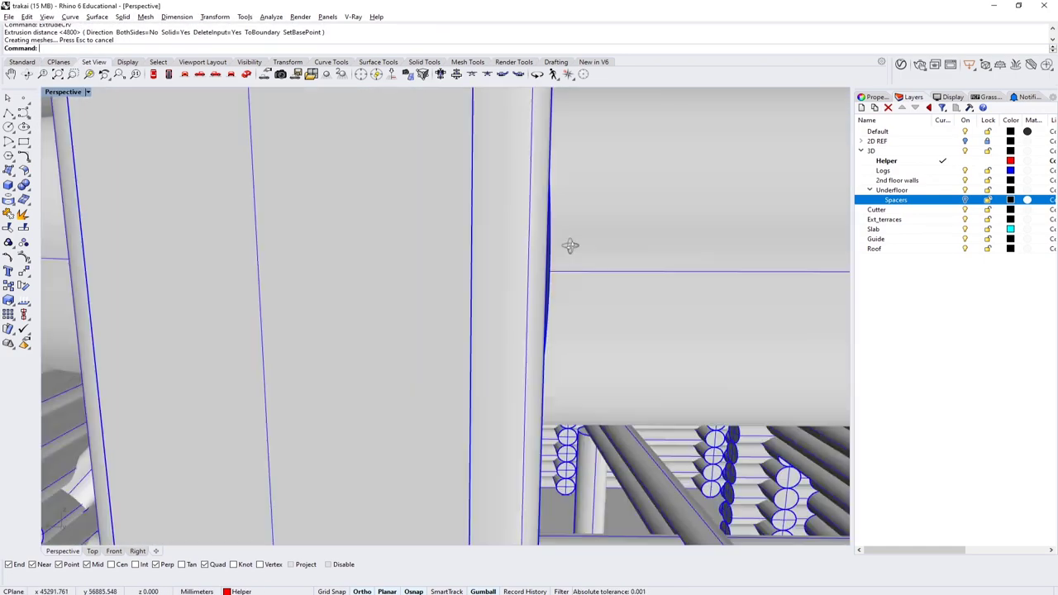
right_click_drag(570, 246, 606, 203)
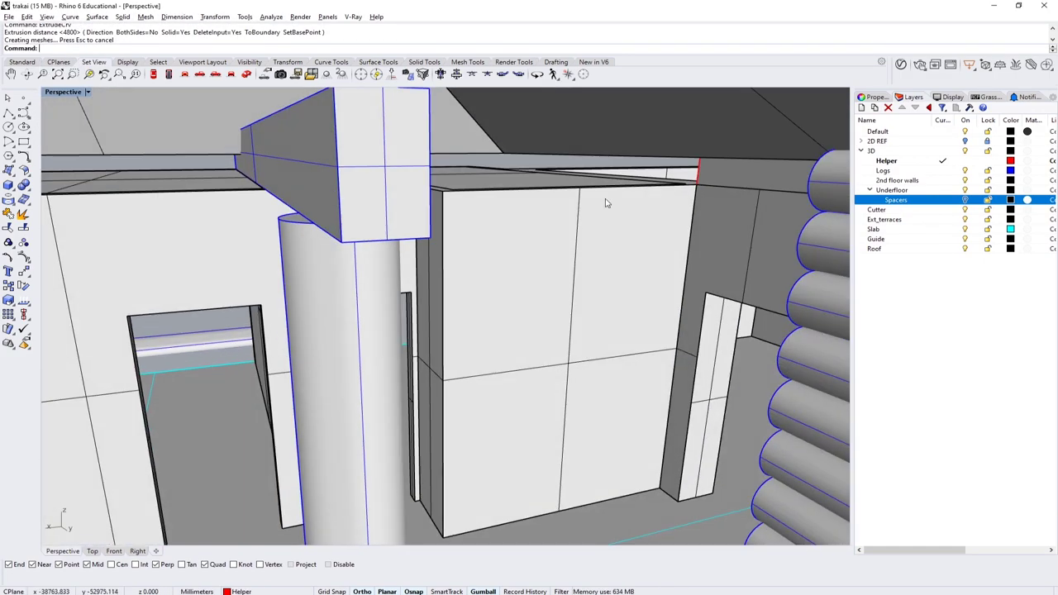
left_click(444, 195)
right_click_drag(353, 151, 170, 180)
left_click(310, 157)
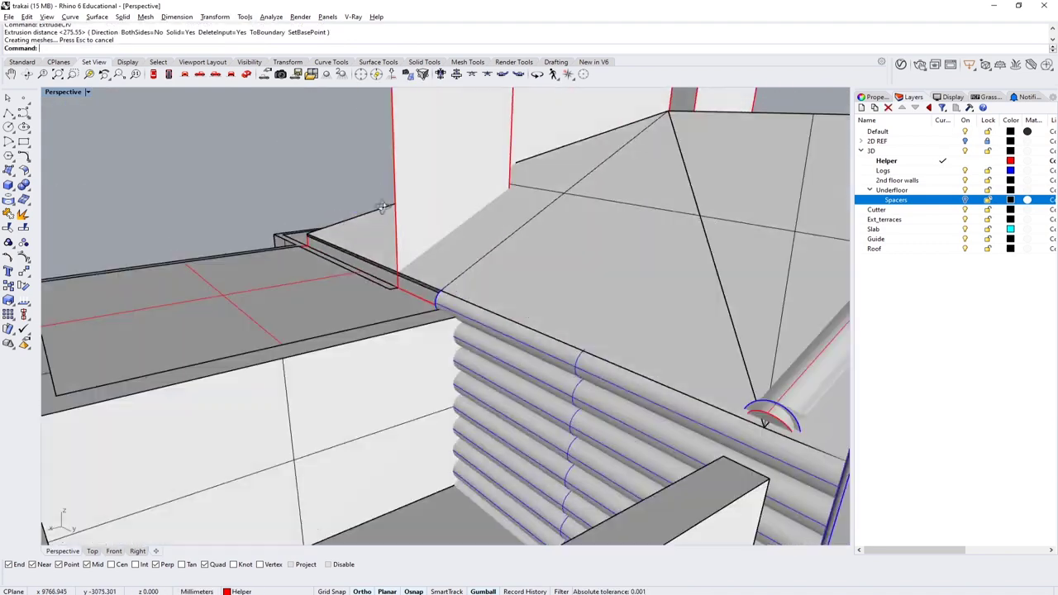
Step: Cut the tall extrusion with the roof by Boolean difference and offset the roof-edge strip by 20 mm into a solid
left_click(476, 257)
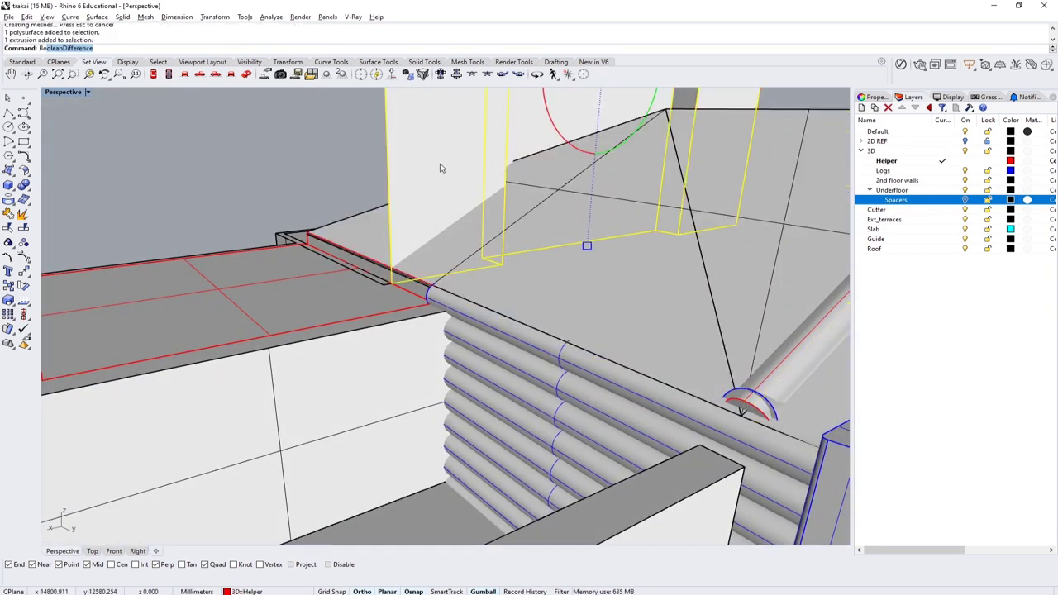
scroll(570, 329, "up", 5)
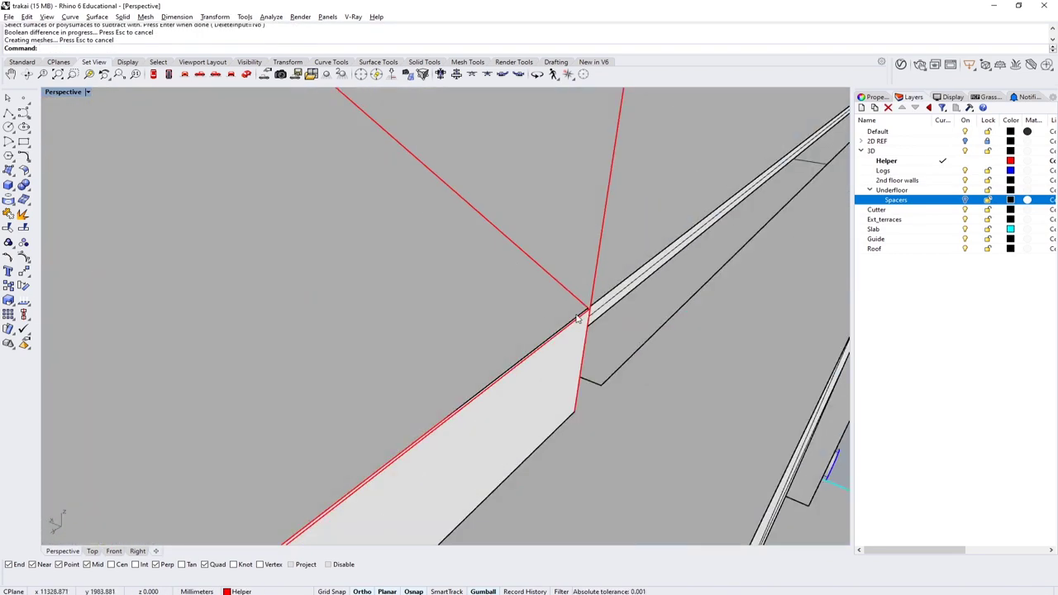
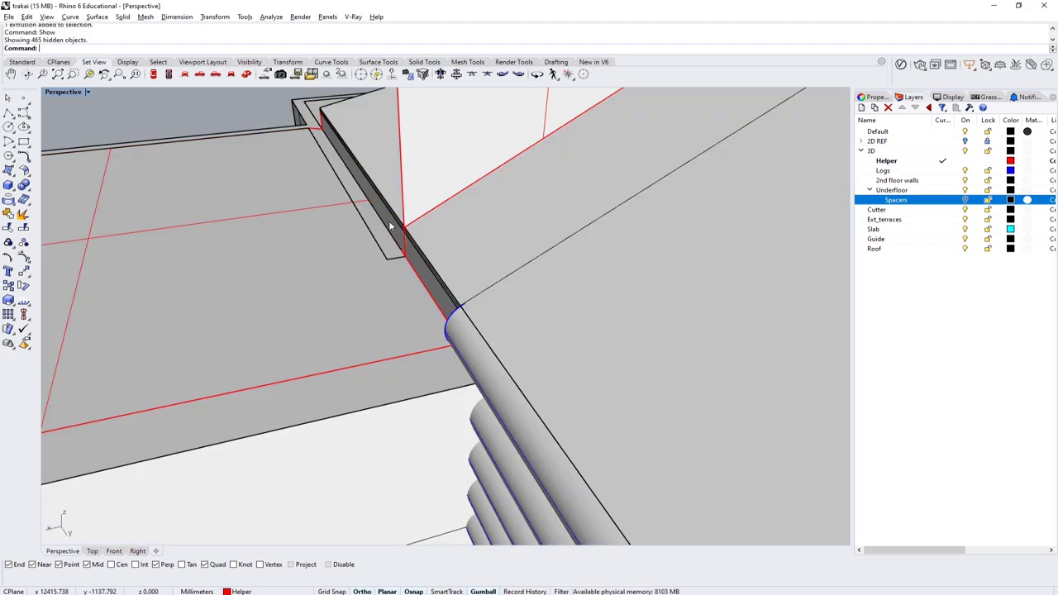
left_click(490, 291)
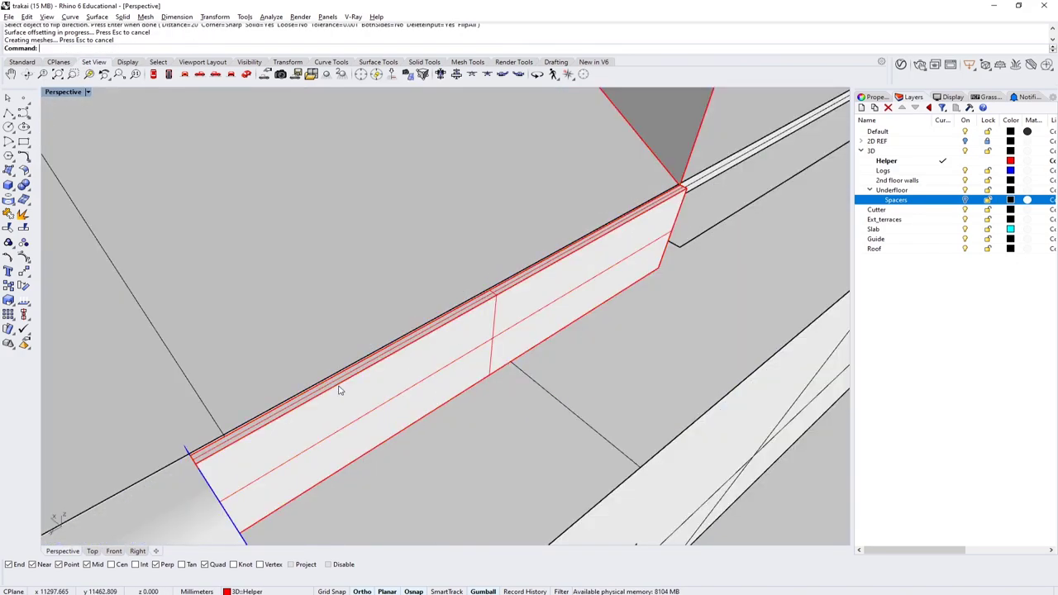
Step: Isolate the roof strip and extruded walls, split the walls with the strip's duplicated and lengthened edge, and delete that curve
left_click(339, 391)
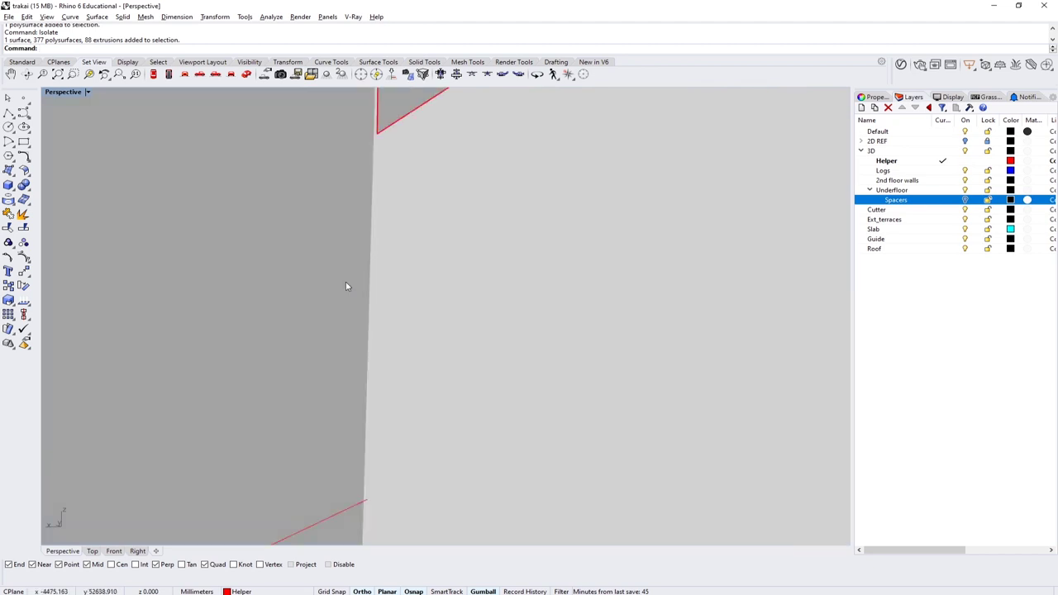
type("Dup")
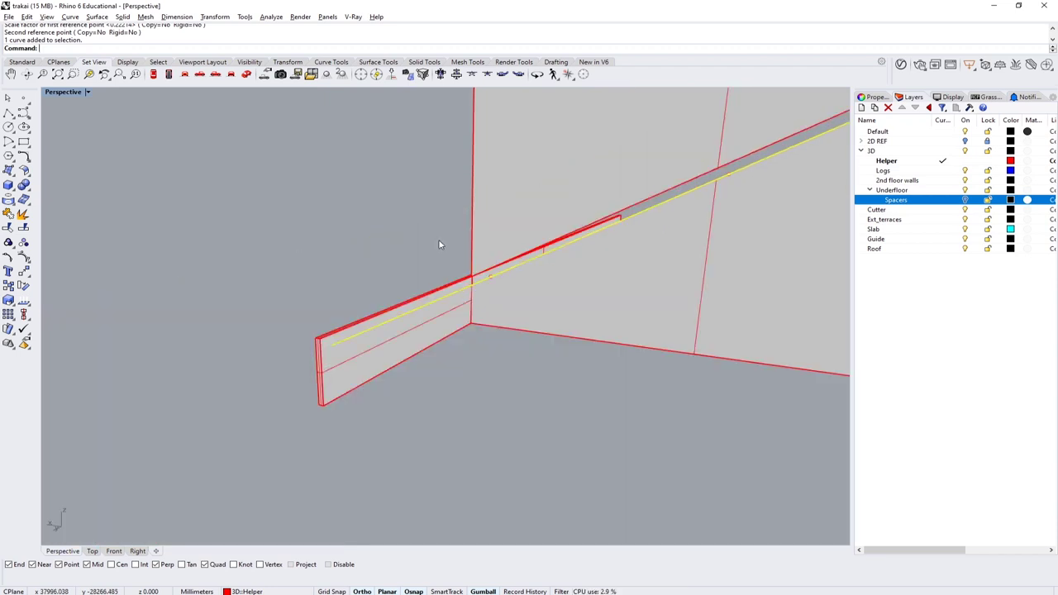
type("Split")
key("Return")
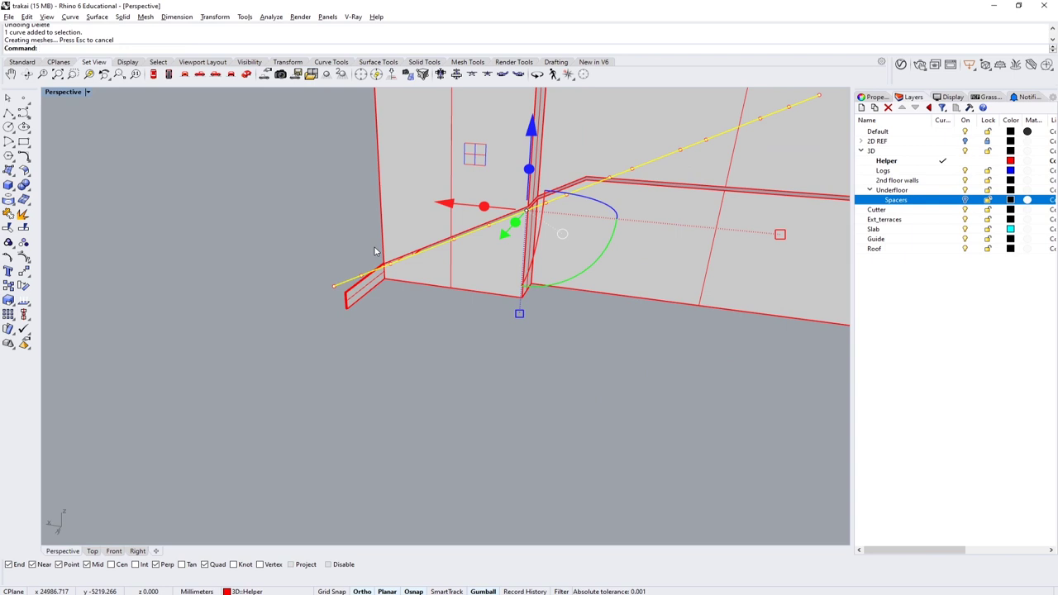
key("Delete")
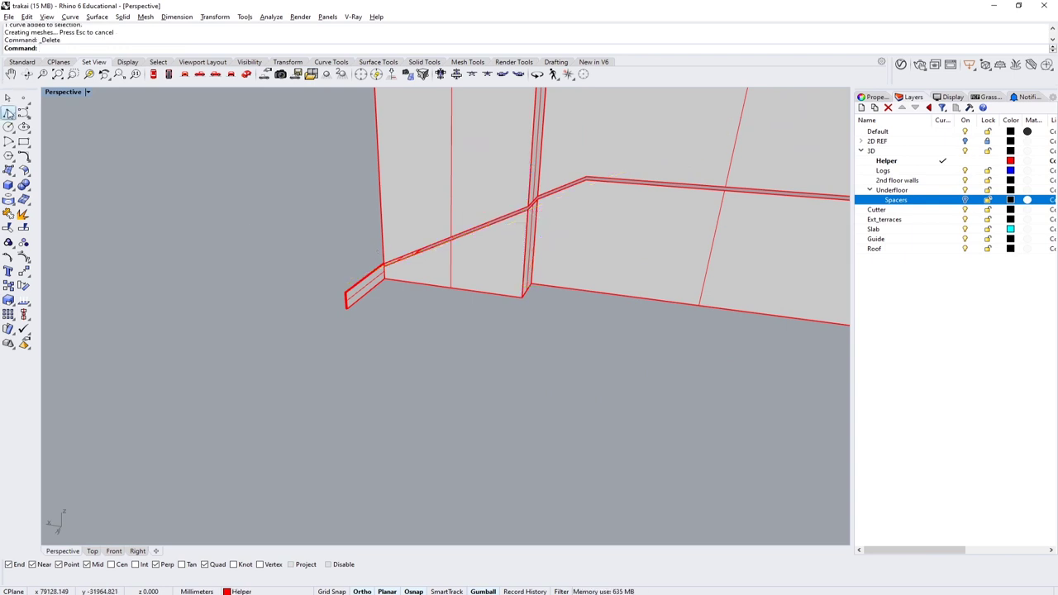
Step: Draw a cutting polyline from the wall corner and delete the wall portions above the roof line
left_click(526, 213)
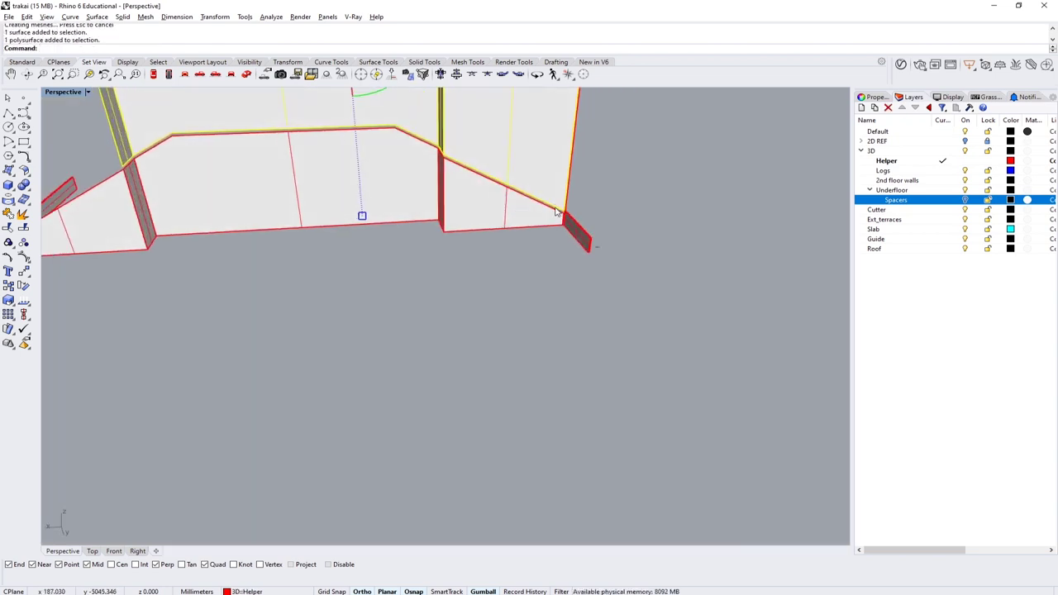
key("ctrl+z")
key("Delete")
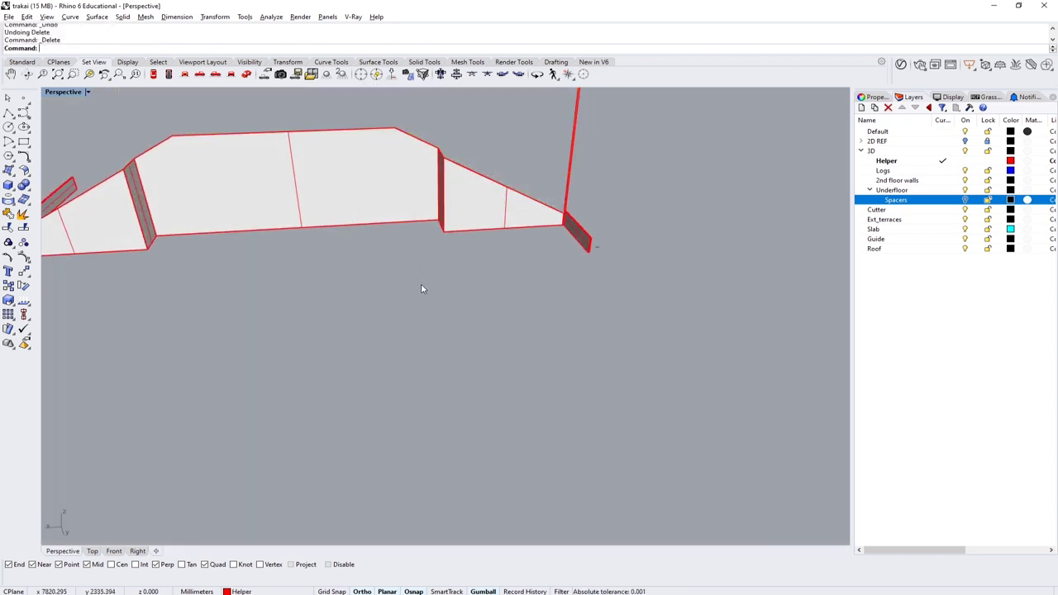
Step: Trim the narrow leftover of the tall extrusion at the wall's end with a polyline and delete the excess pieces
scroll(539, 253, "up", 10)
left_click(548, 284)
type("zs")
key("Return")
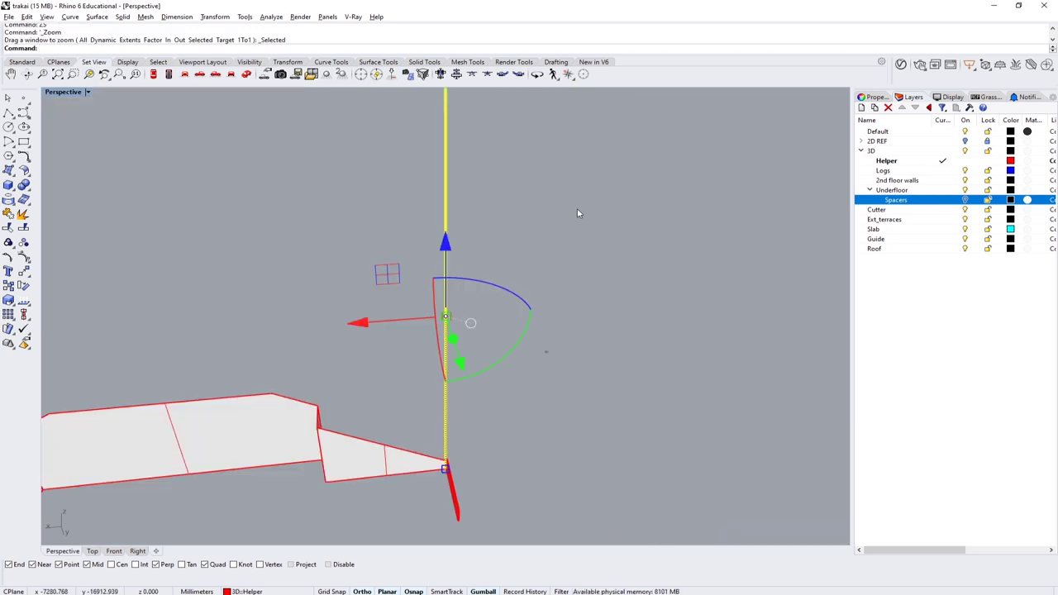
key("Escape")
scroll(447, 310, "up", 3)
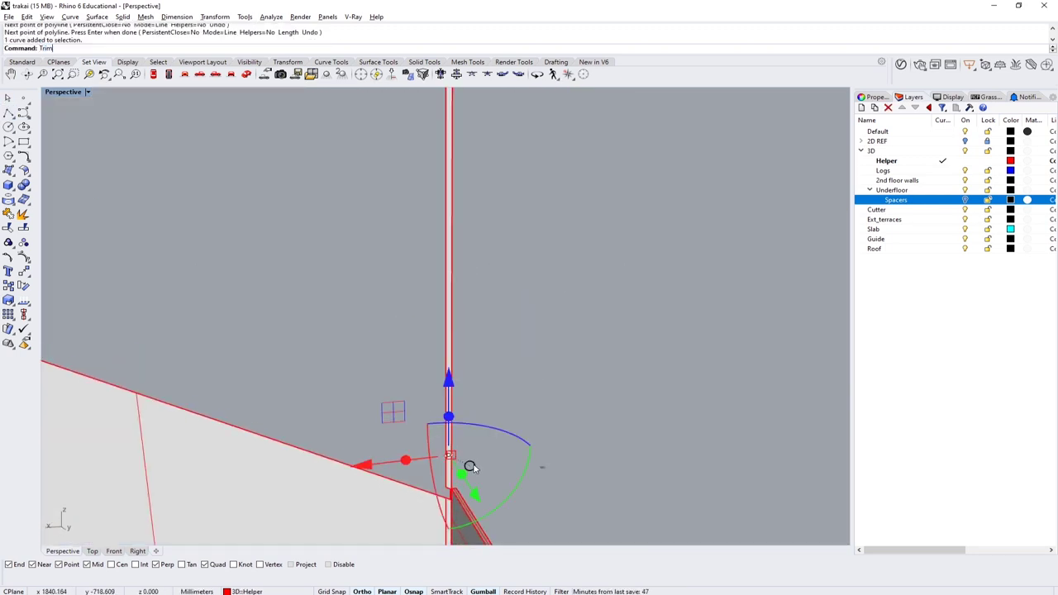
key("Escape")
left_click(515, 330)
key("ctrl+h")
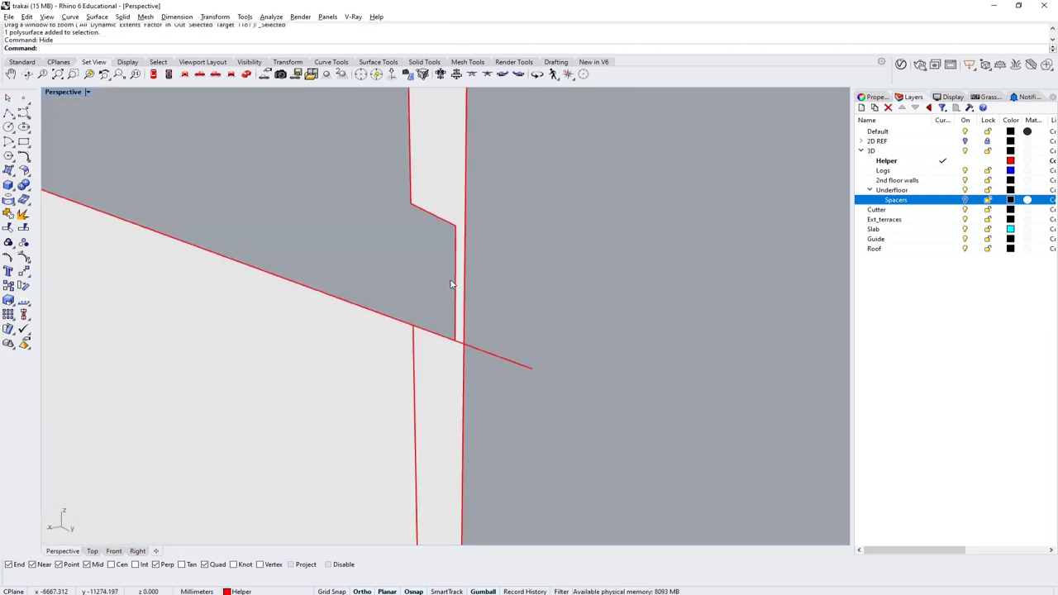
scroll(471, 314, "down", 8)
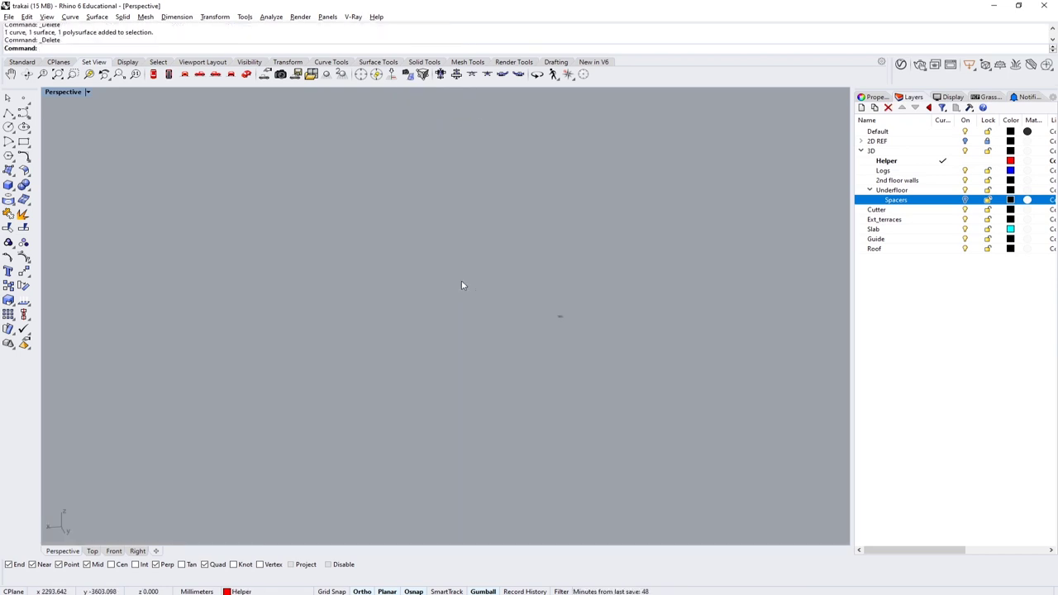
Step: Join the remaining wall surfaces, undo the last deletion and show all hidden objects
key("ctrl+a")
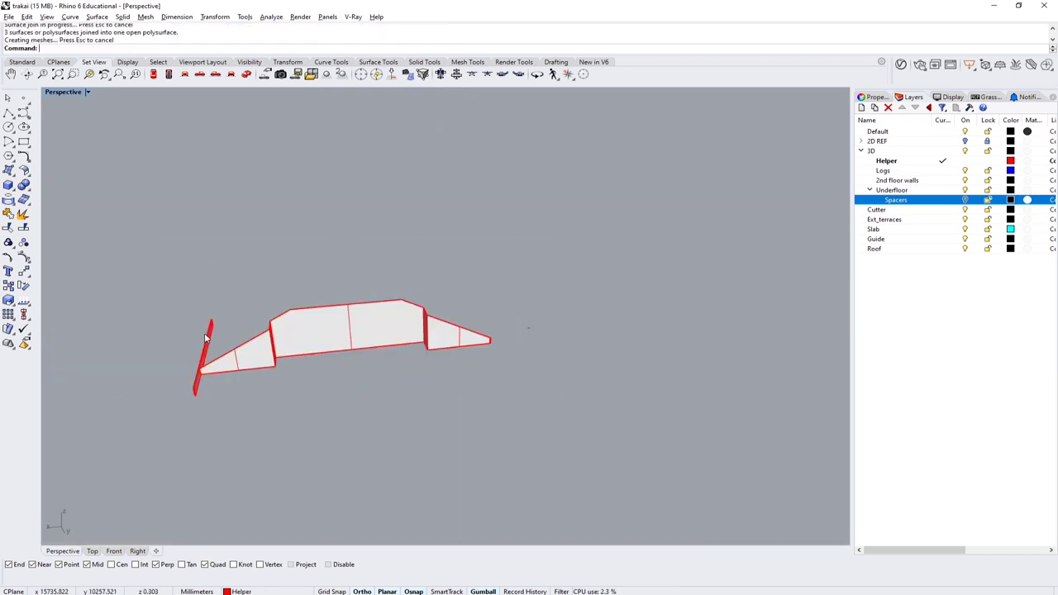
key("Return")
right_click_drag(206, 338, 287, 284)
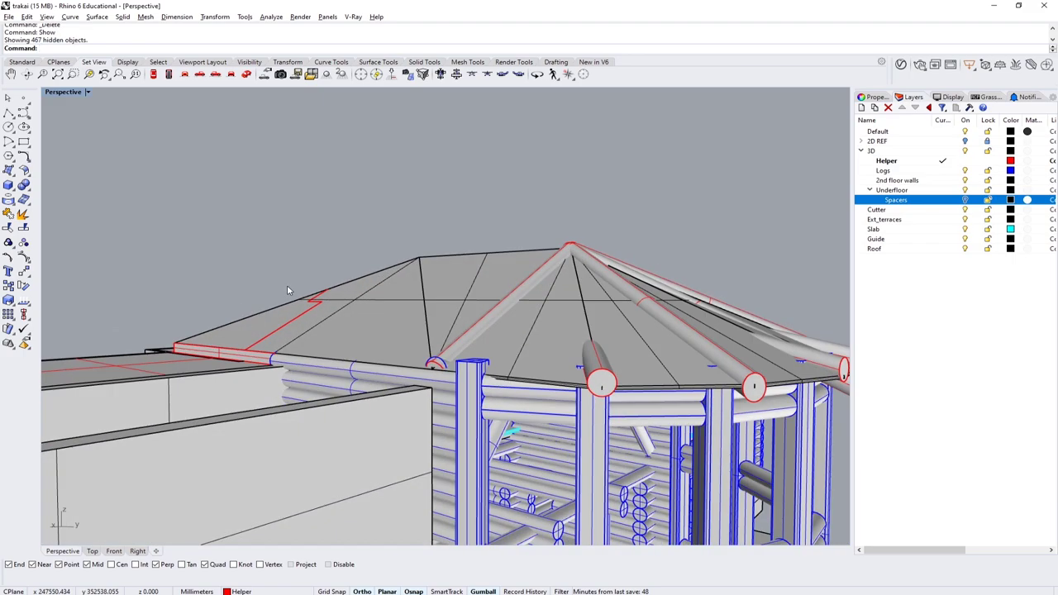
key("ctrl+z")
left_click(286, 290)
key("Return")
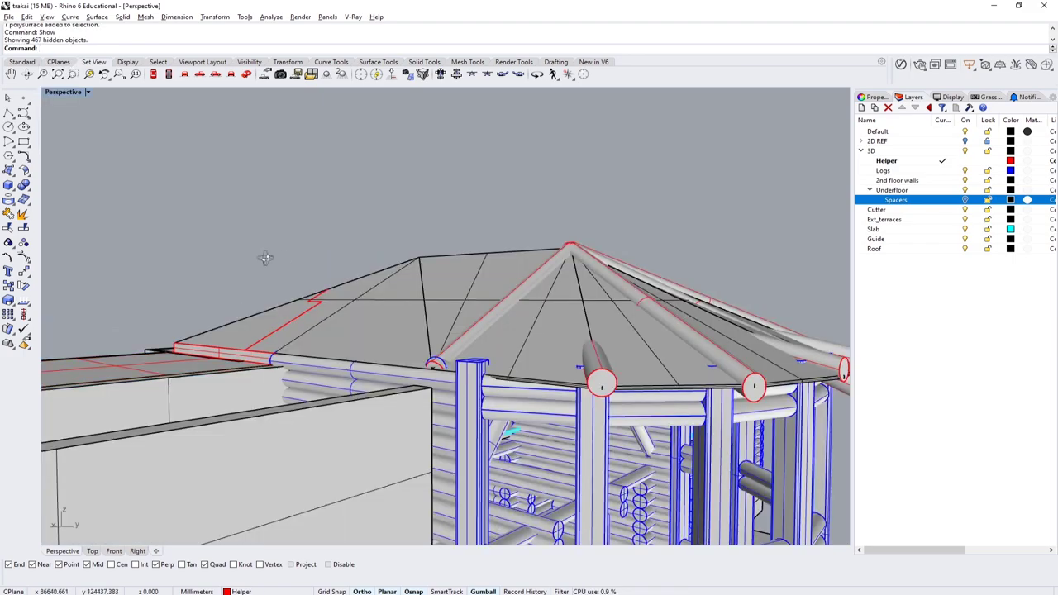
Step: Delete the leftover piece under the roof beside the central block's wall corner
scroll(264, 257, "up", 5)
scroll(217, 326, "up", 10)
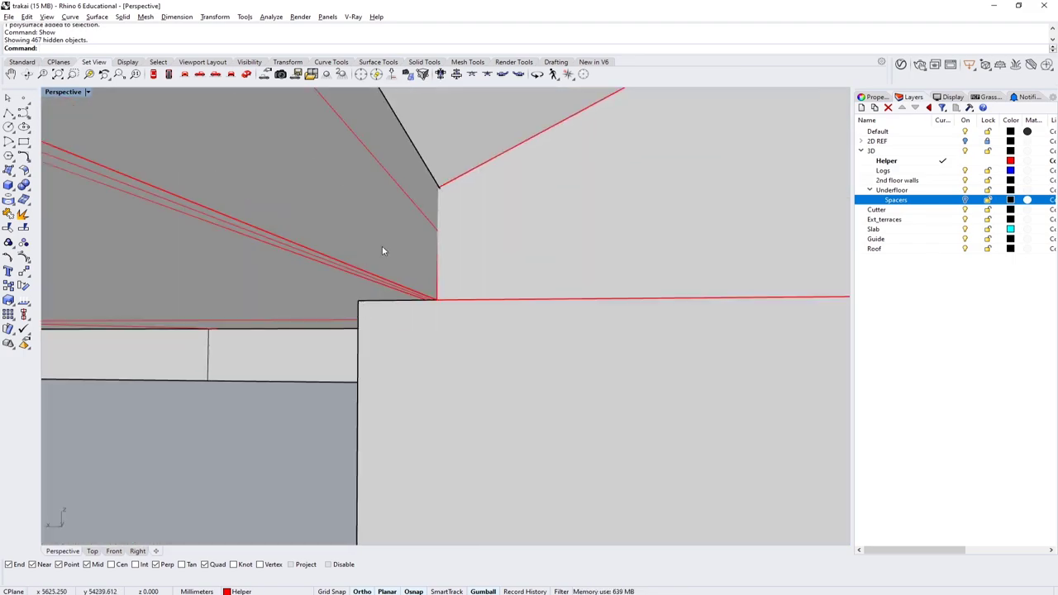
left_click(299, 284)
right_click_drag(298, 283, 348, 284)
left_click(274, 191, "ctrl")
key("Delete")
Step: Switch the Perspective viewport to Arctic display and merge the coplanar faces of the wall polysurface under the roof
scroll(274, 191, "down", 5)
left_click(303, 262)
left_click(63, 92)
left_click(68, 209)
scroll(532, 267, "up", 6)
left_click(508, 281)
type("M")
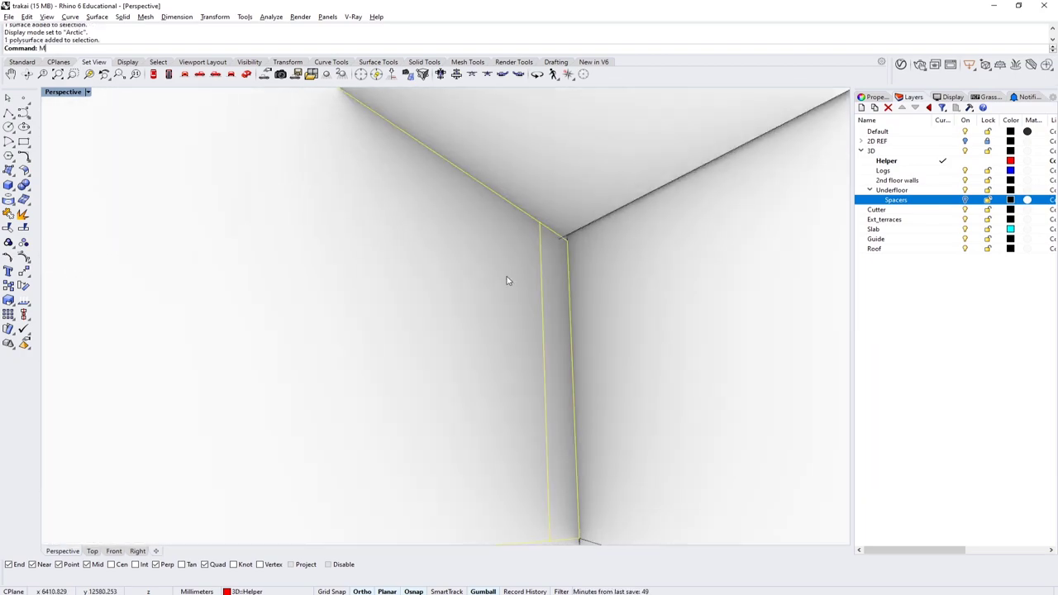
scroll(508, 281, "down", 5)
left_click(426, 252)
scroll(430, 265, "down", 3)
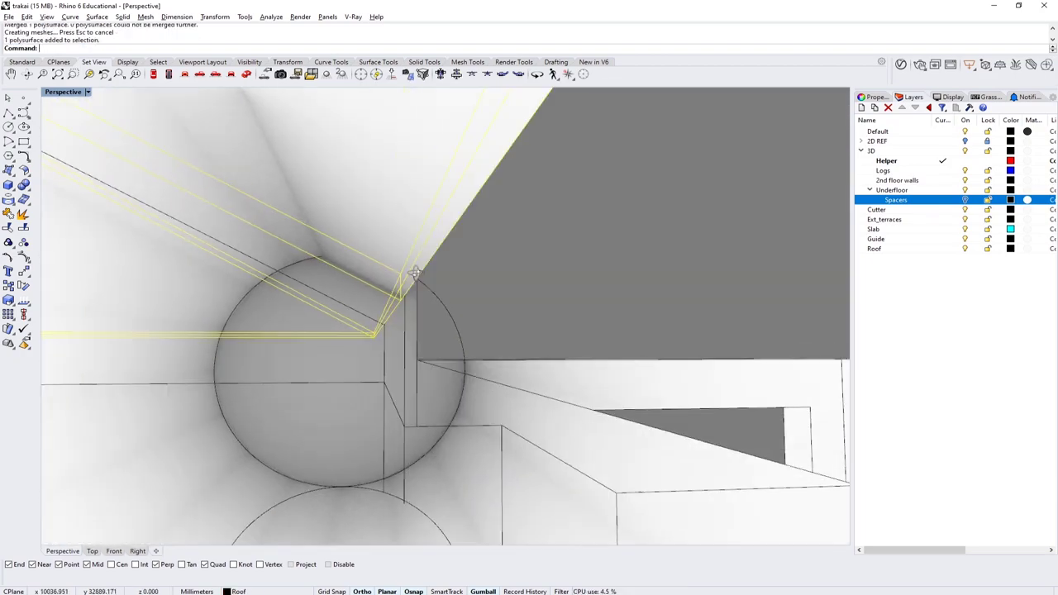
Step: Draw a box across the second-floor room next to the log wall to cover it
scroll(518, 277, "down", 10)
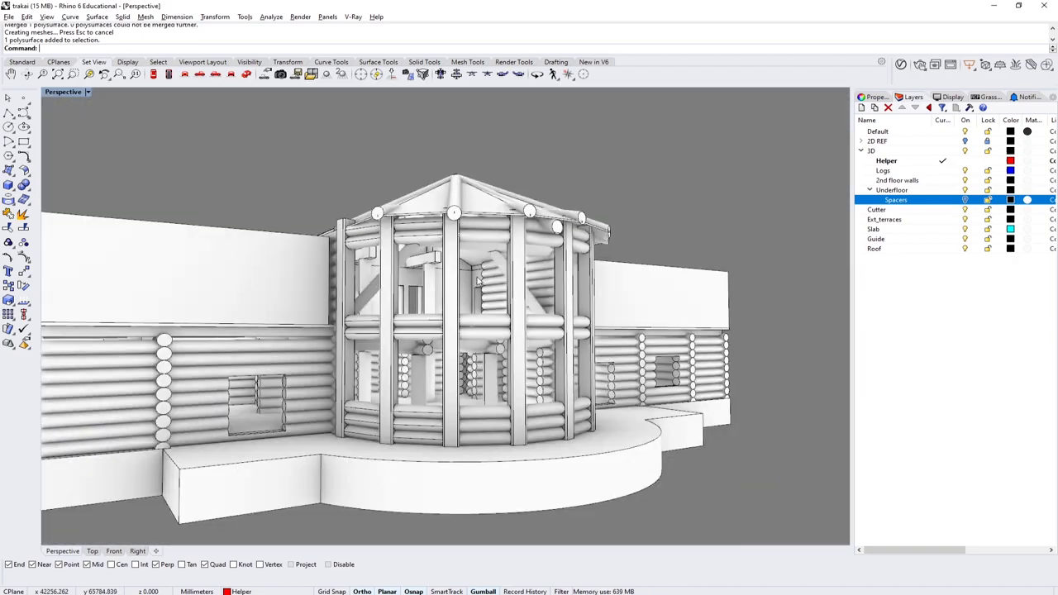
scroll(478, 281, "up", 5)
right_click_drag(512, 224, 532, 408)
scroll(392, 406, "down", 10)
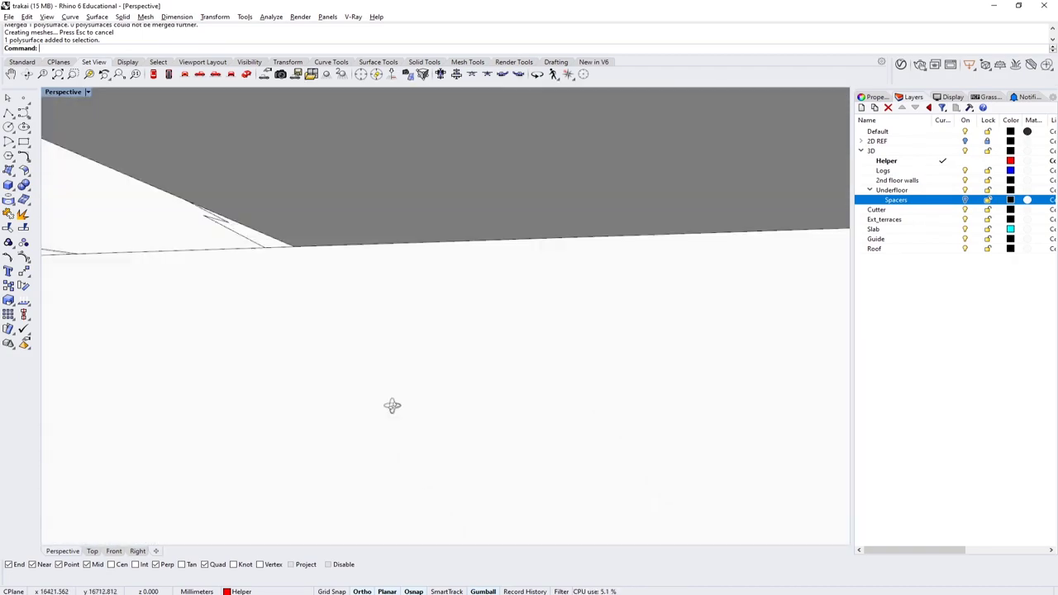
right_click_drag(473, 289, 414, 297)
scroll(413, 298, "up", 10)
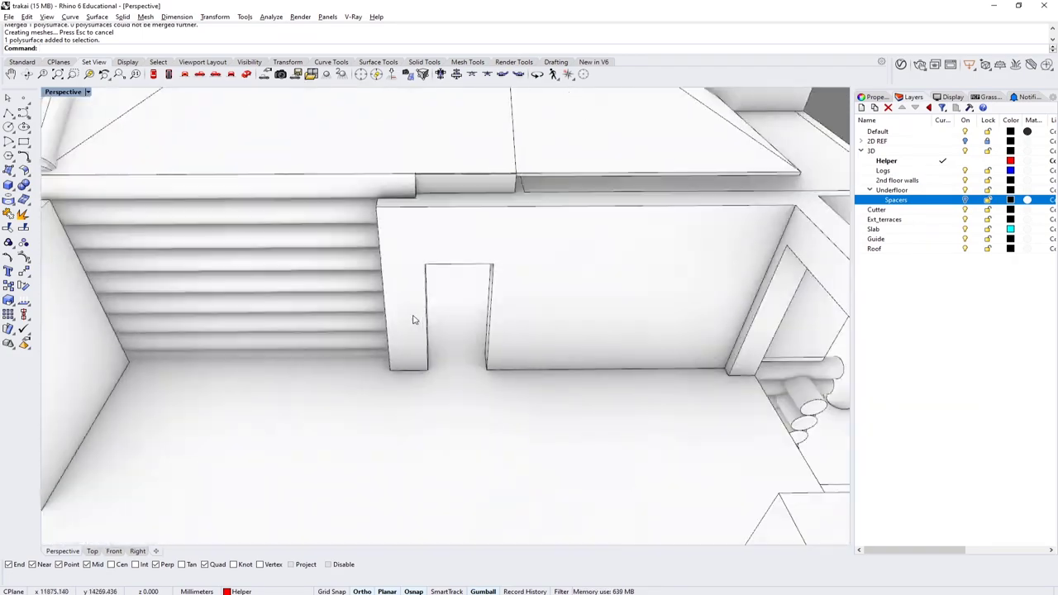
left_click(9, 184)
right_click_drag(502, 321, 553, 421)
left_click(354, 425)
left_click(552, 422)
left_click(550, 350)
scroll(550, 349, "down", 10)
right_click_drag(551, 349, 601, 339)
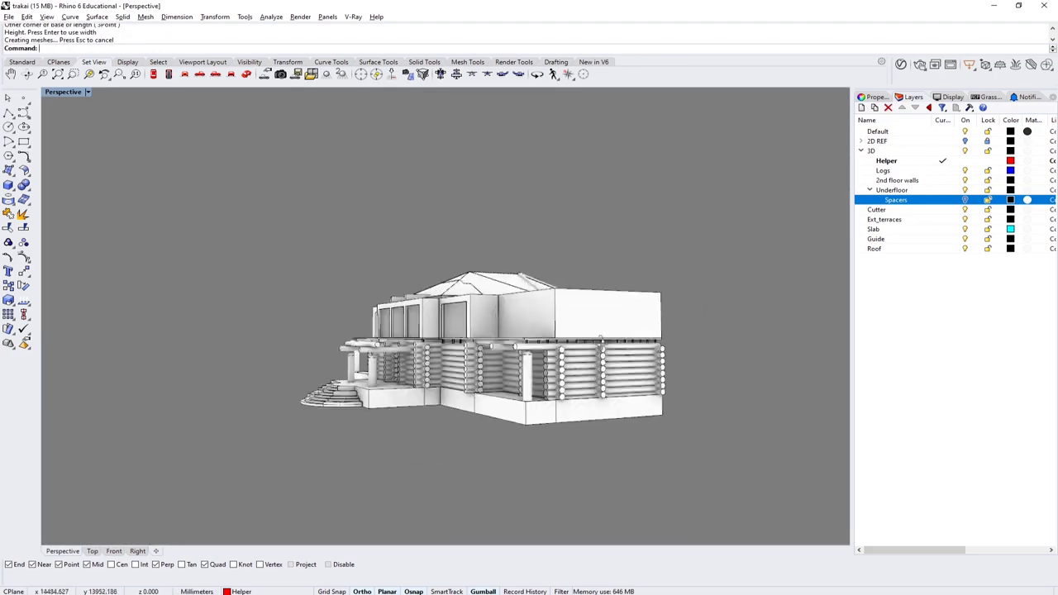
Step: Start an interactive V-Ray render of the log interior seen through the room's opening
scroll(416, 334, "up", 5)
scroll(474, 359, "down", 6)
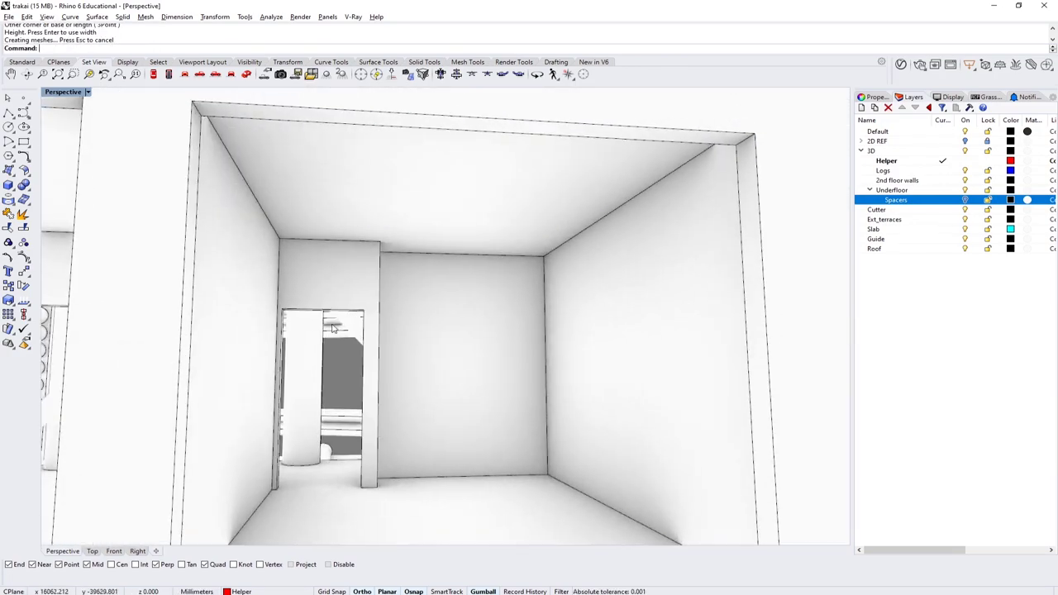
scroll(447, 342, "down", 5)
scroll(405, 329, "up", 5)
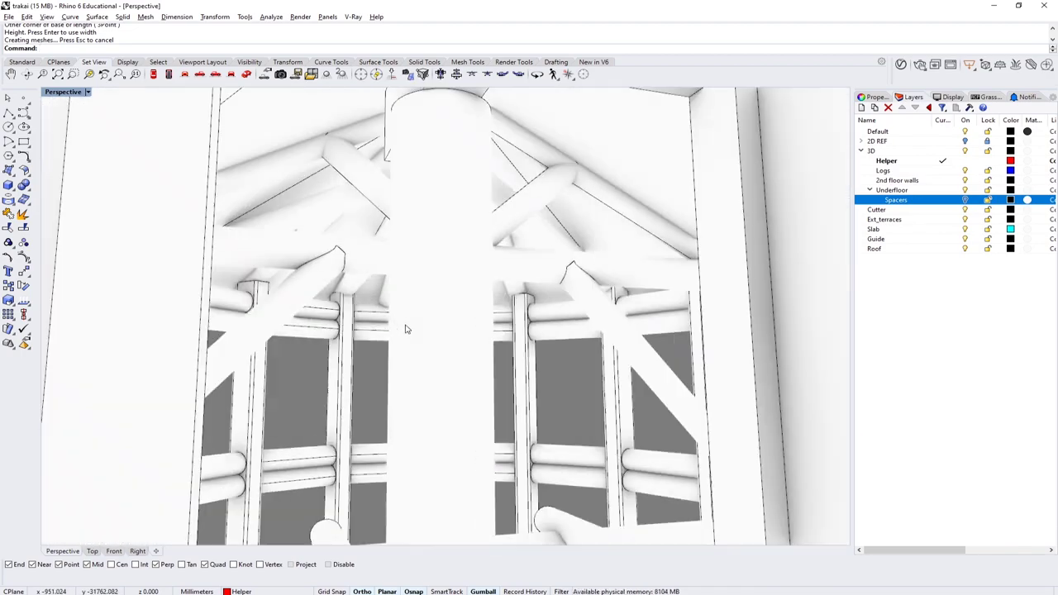
right_click_drag(401, 312, 513, 305)
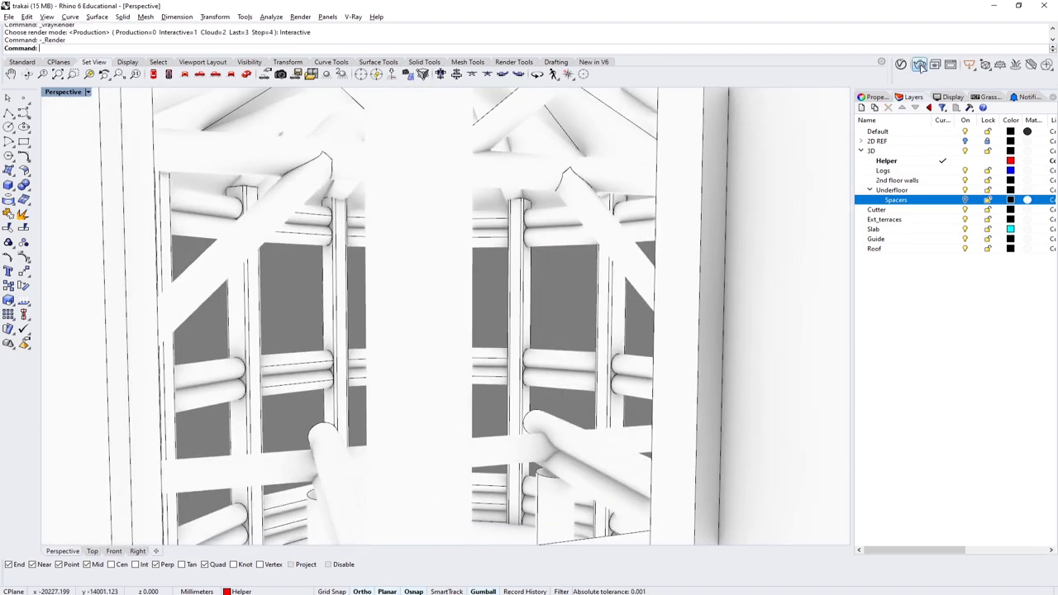
left_click(920, 65)
left_click_drag(766, 83, 679, 95)
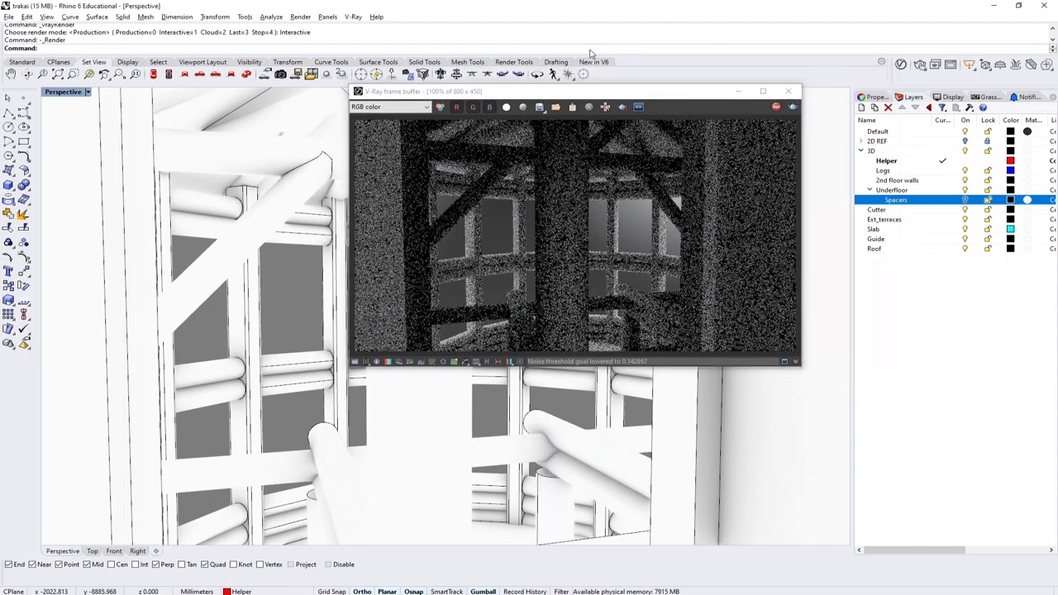
Step: Turn on the sun with manual control and lower its altitude to about 23°
type("sun")
key("Return")
left_click_drag(351, 7, 99, 132)
left_click(66, 172)
left_click(68, 185)
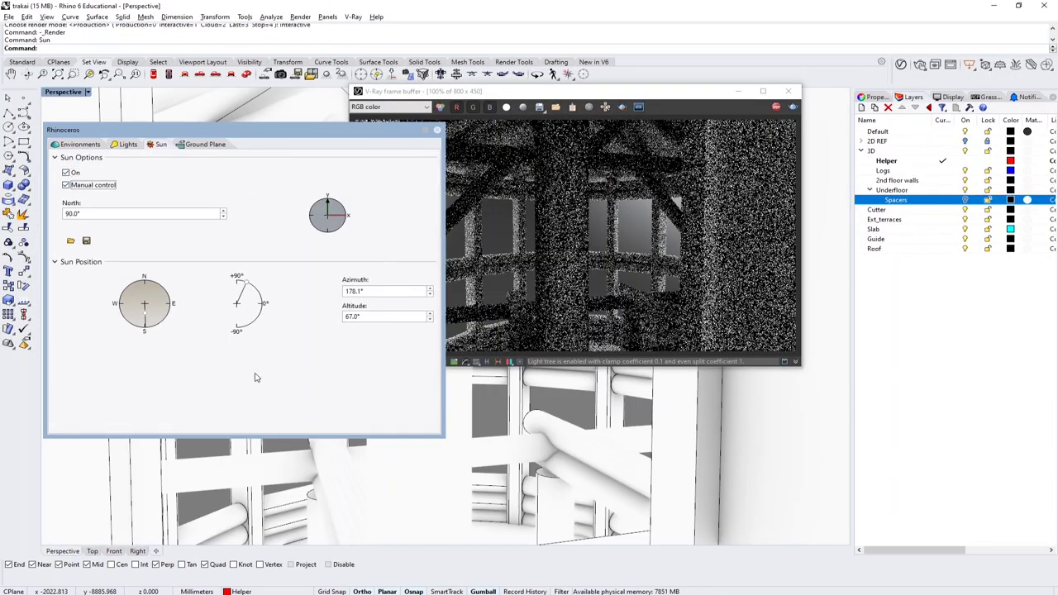
mouse_move(247, 281)
left_mouse_down()
mouse_move(236, 284)
mouse_move(243, 295)
mouse_move(259, 293)
left_mouse_up()
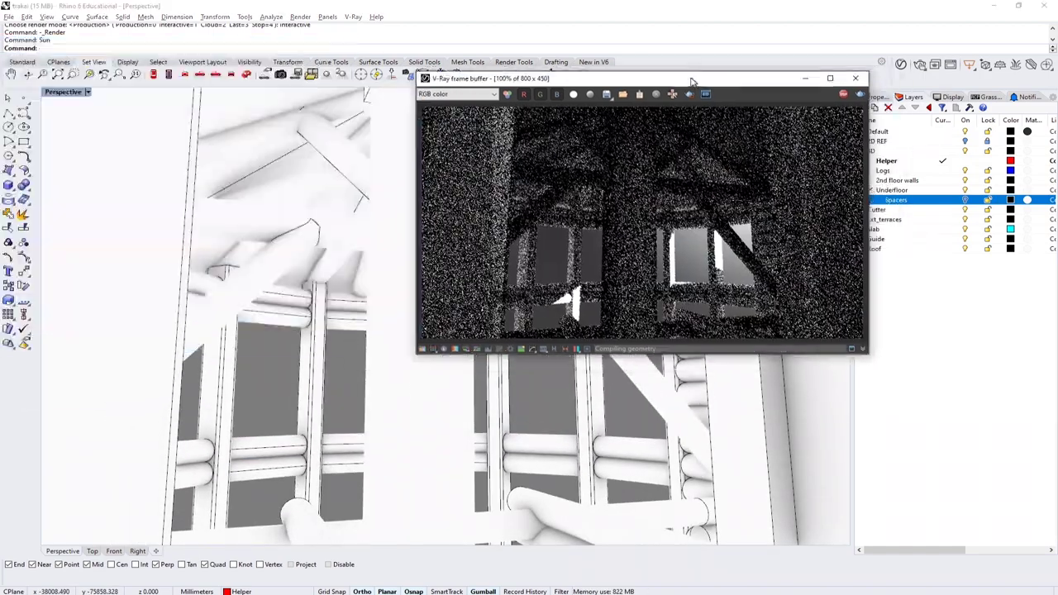
Step: Replace the bitmap in V-Ray's environment background with a sky texture and enable Material Override
left_click(153, 73)
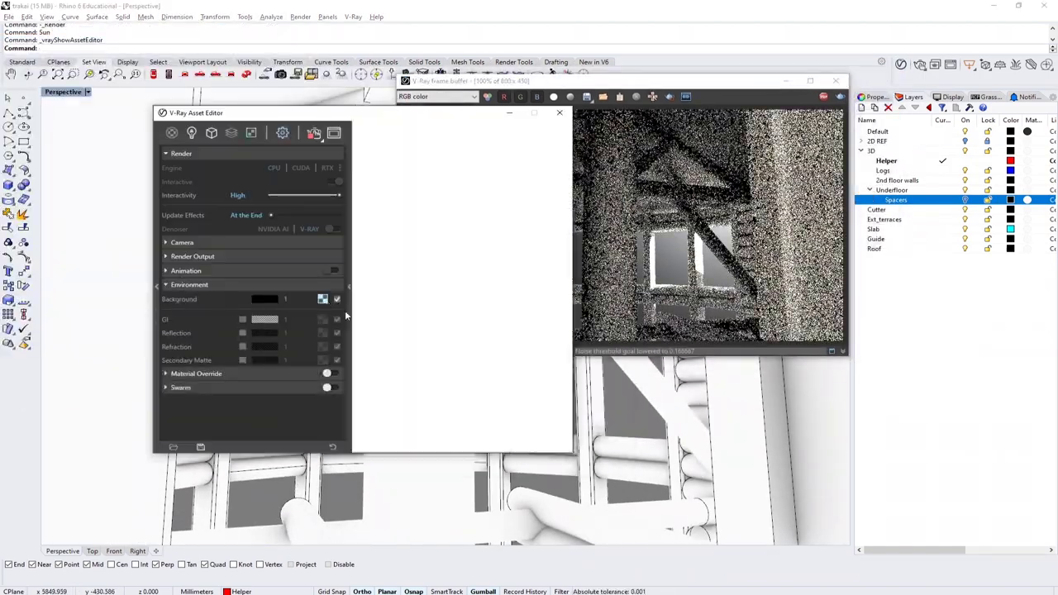
left_click(244, 181)
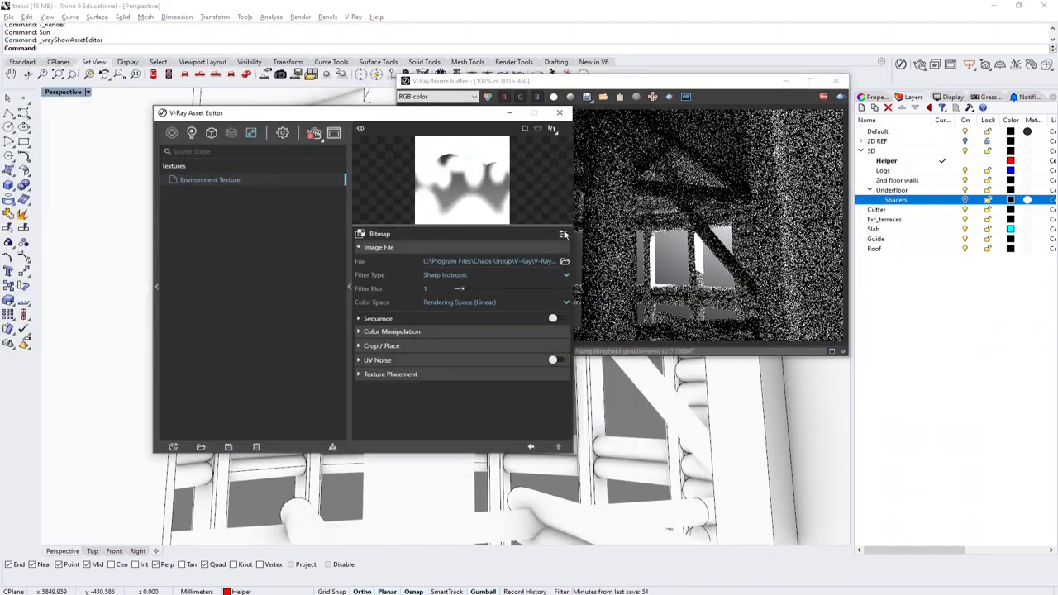
left_click(359, 235)
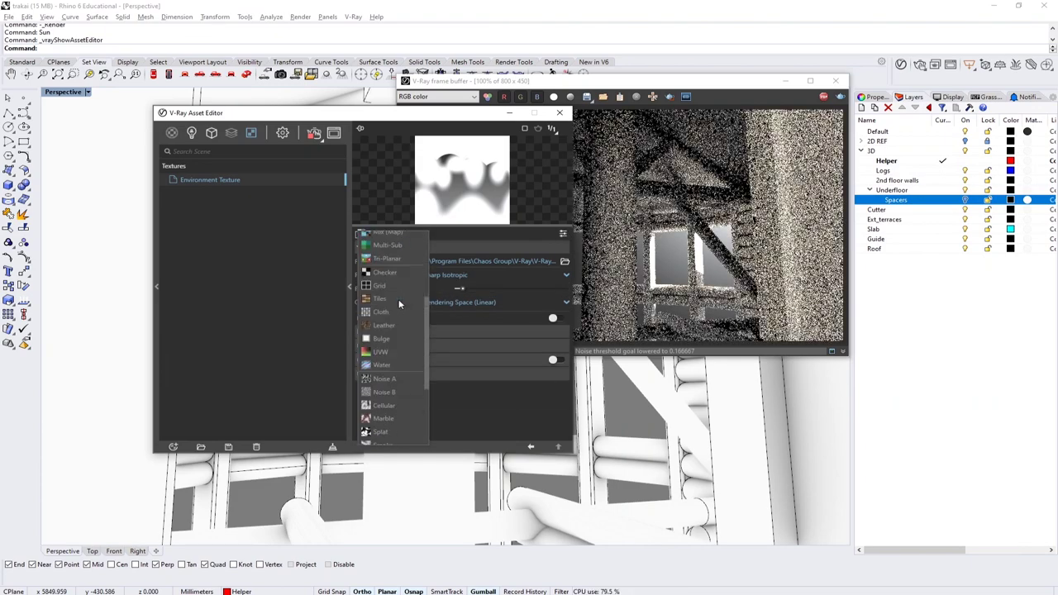
left_click(377, 269)
left_click(282, 132)
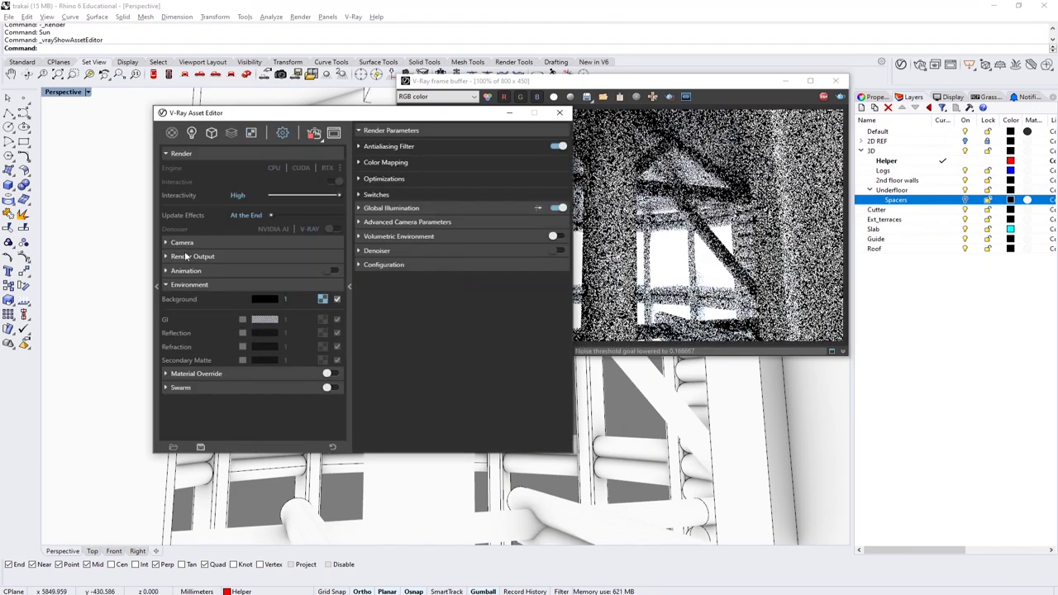
left_click(199, 374)
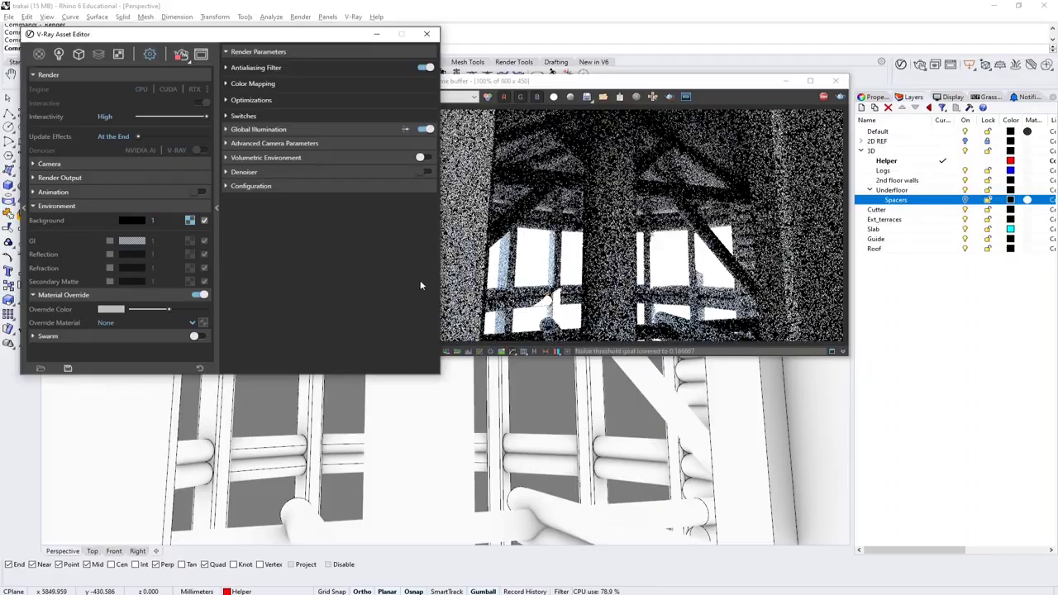
Step: Set the Perspective camera's lens length to 18 for the interior view of the log roof structure
right_click_drag(414, 403, 496, 447)
left_click(864, 96)
left_click(967, 195)
type("18")
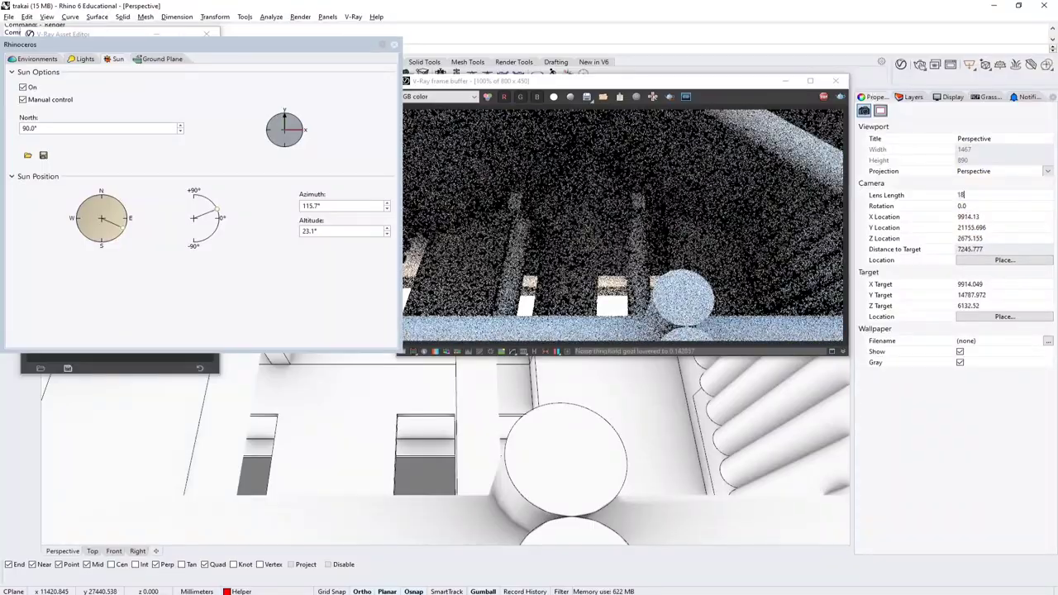
key("Return")
mouse_move(432, 461)
right_mouse_down()
mouse_move(415, 470)
mouse_move(426, 464)
right_mouse_up()
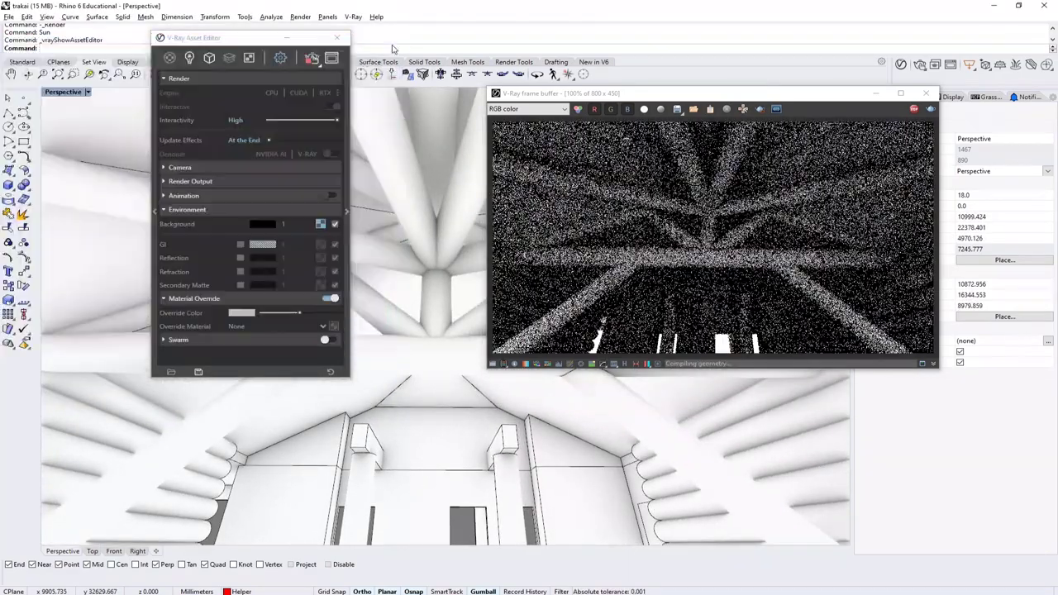
Step: Set the V-Ray camera's exposure value to 9 and enlarge the Asset Editor to show the environment and override settings
left_click(180, 167)
type("9")
key("Return")
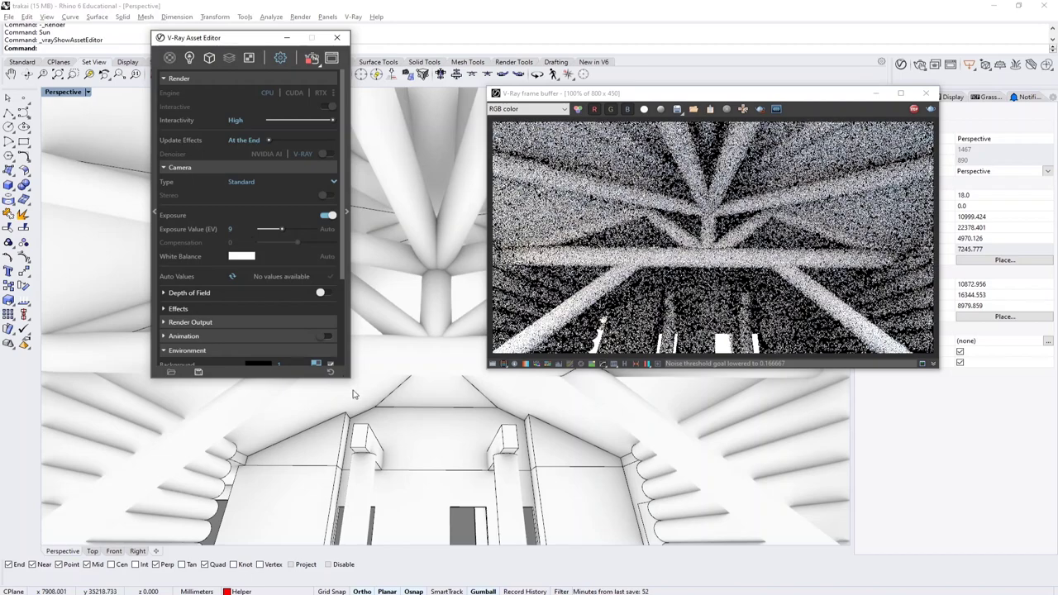
left_click_drag(353, 378, 353, 488)
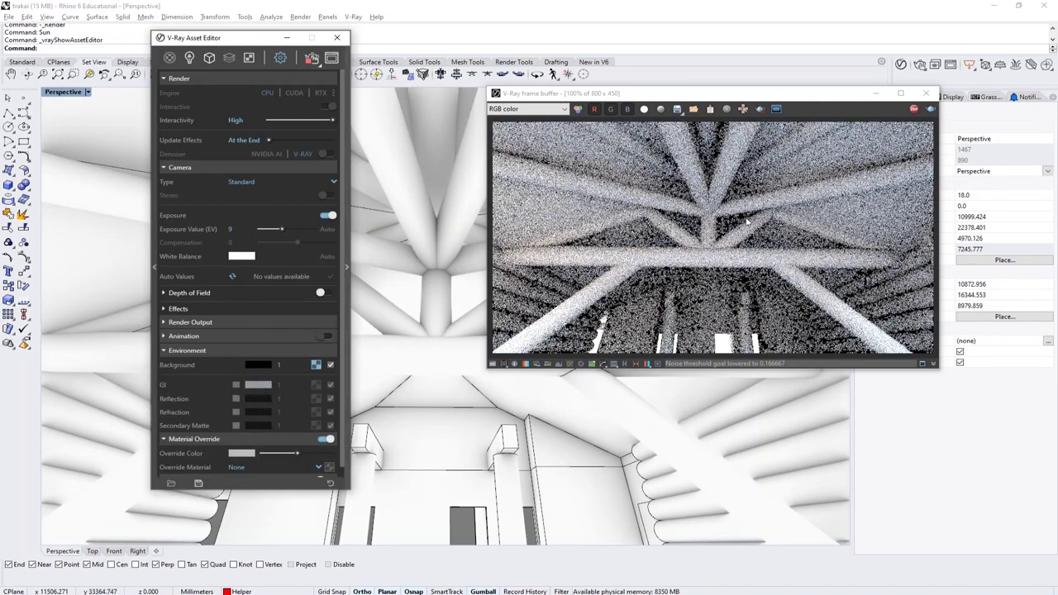
Step: Frame the log wall, round post and window openings in the interior Perspective view and close the V-Ray Asset Editor
right_click_drag(447, 331, 463, 394)
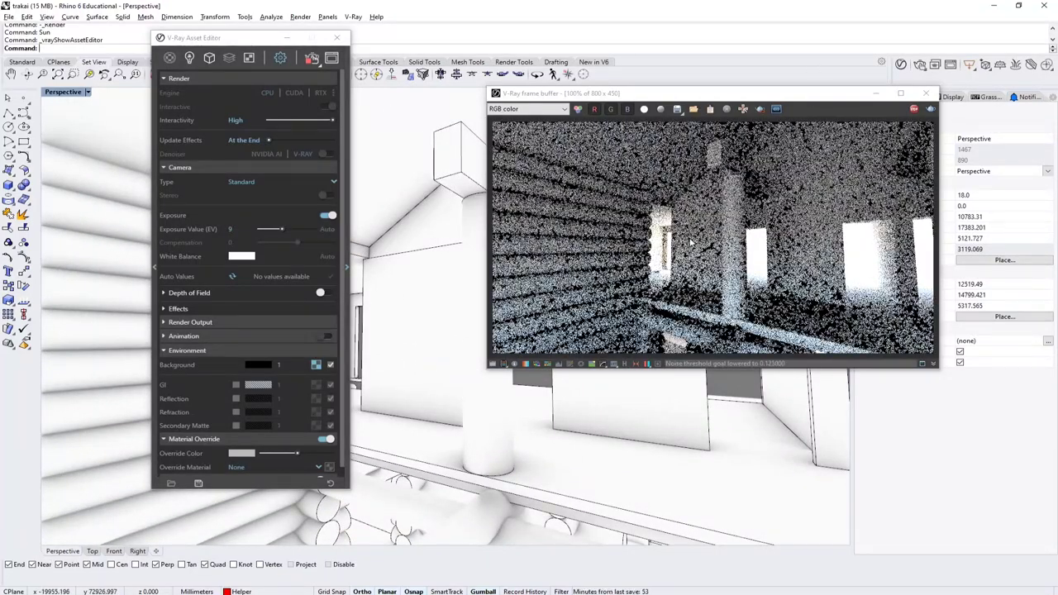
left_click(170, 61)
left_click_drag(240, 37, 201, 47)
left_click(386, 261)
left_click(313, 156)
left_click(296, 217)
left_click(726, 389)
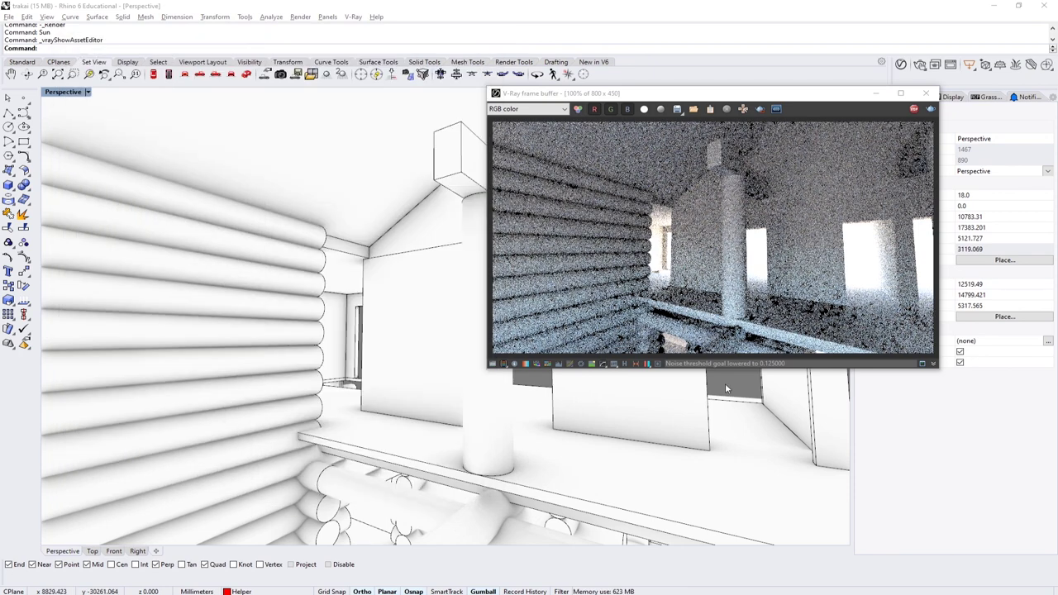
Step: Set the exposure correction to 0.30 in the V-Ray frame buffer and move its window clear of the log wall
left_click(659, 367)
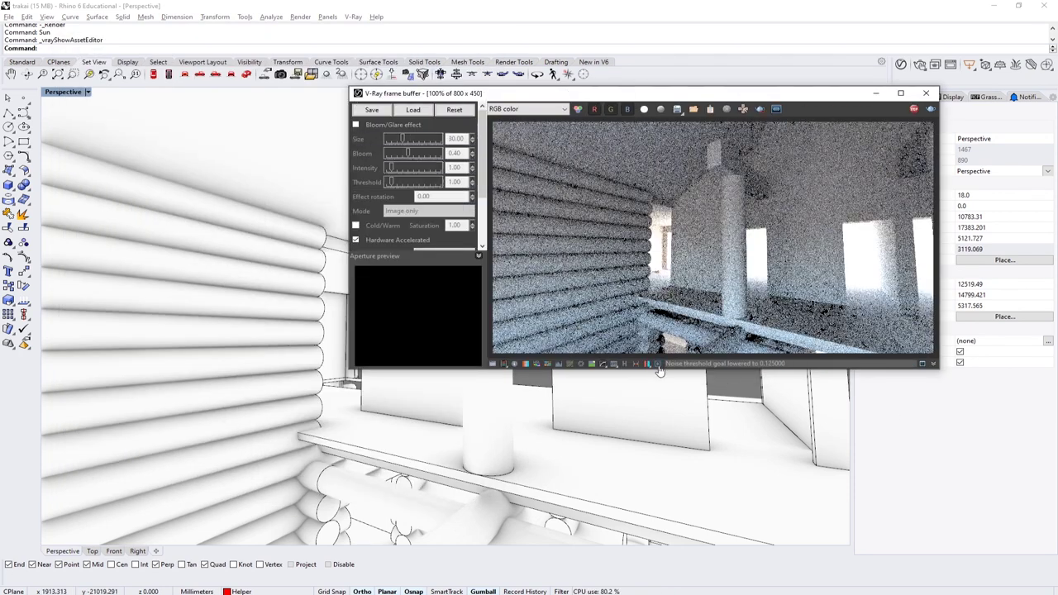
left_click_drag(638, 108, 589, 108)
left_click_drag(806, 168, 800, 168)
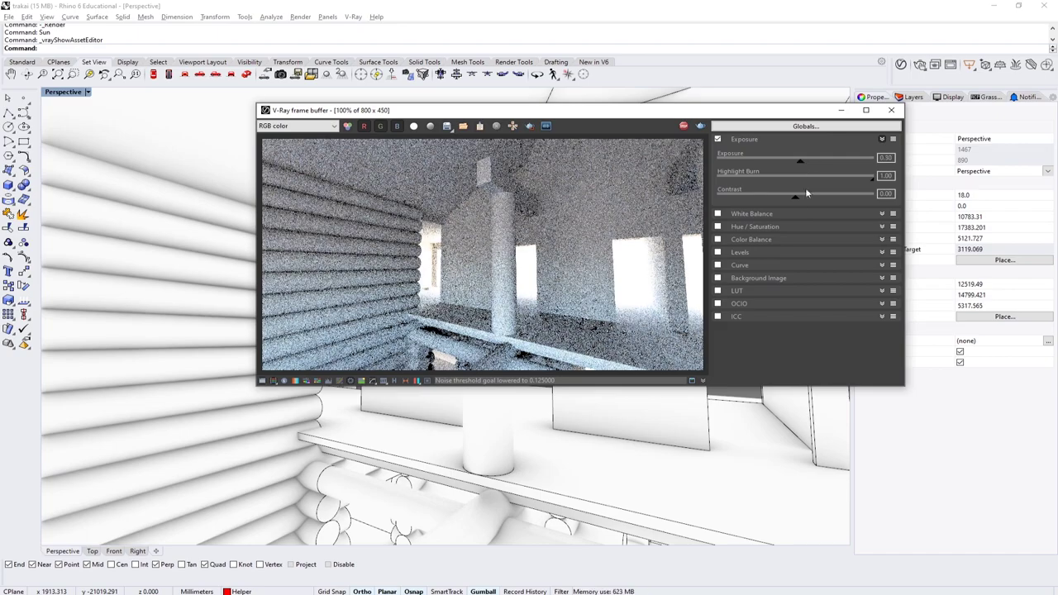
left_click_drag(535, 116, 825, 102)
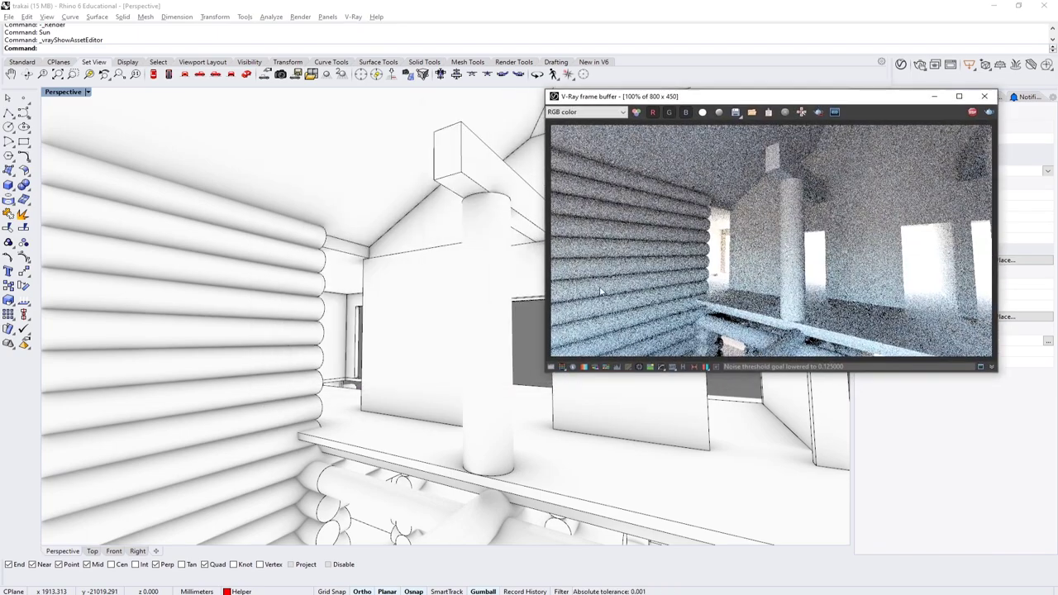
Step: Set the V-Ray camera's exposure value to 13 for an exterior overview of the whole building
right_click_drag(529, 307, 489, 391)
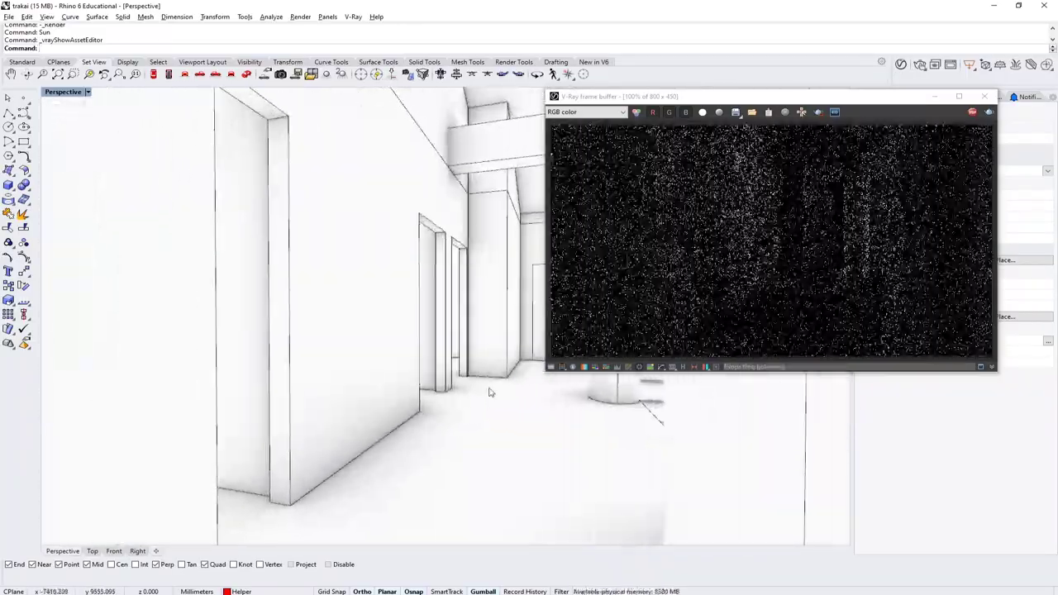
right_click_drag(445, 347, 393, 346)
left_click(900, 69)
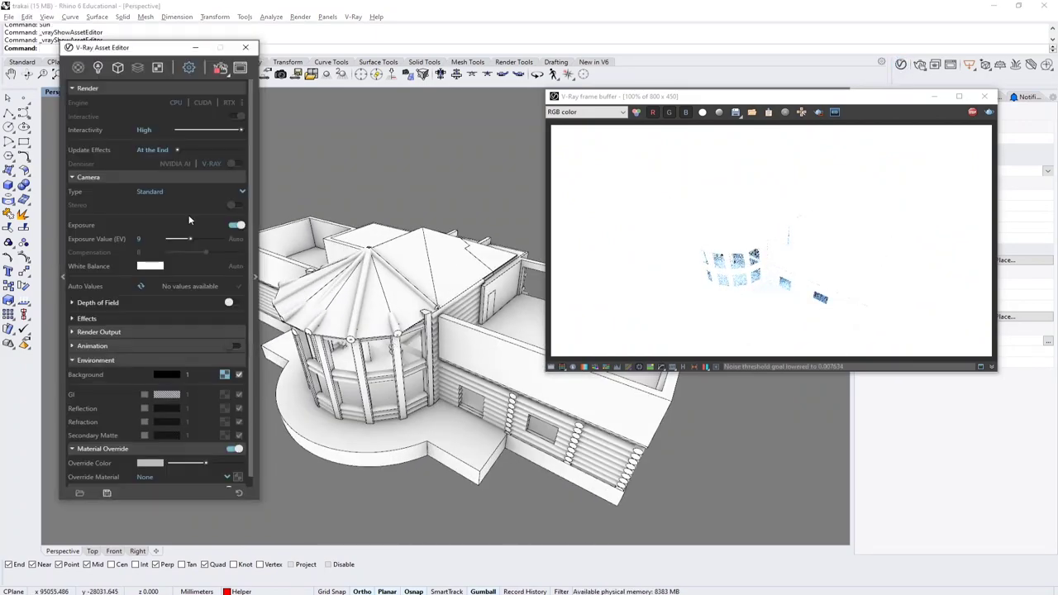
right_click_drag(463, 372, 414, 372)
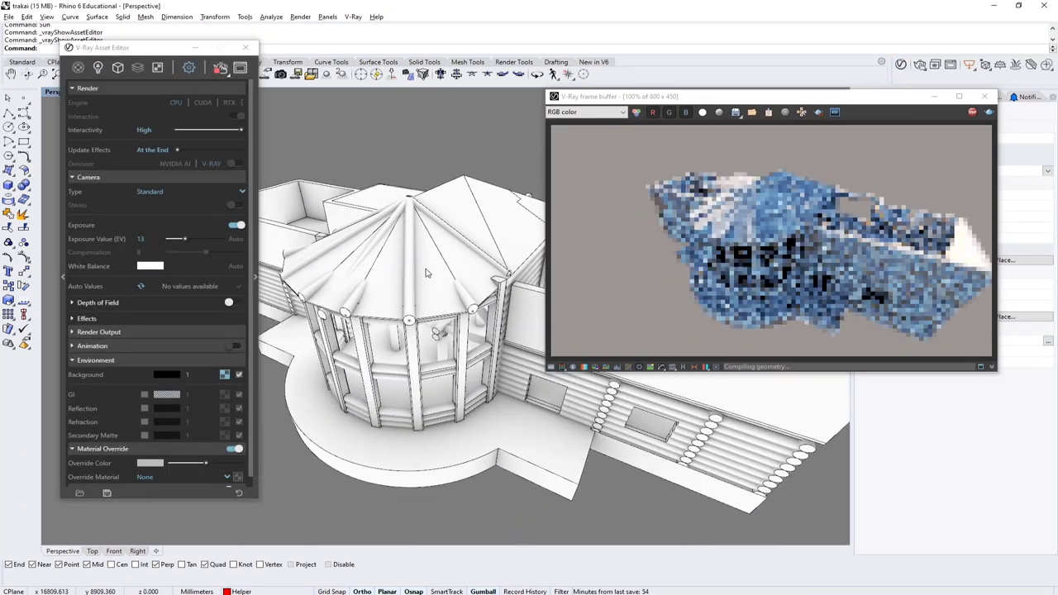
Step: Hide the main roof polysurface and the floor surface covering the joists inside the walls
left_click(389, 248)
key("ctrl+h")
right_click_drag(447, 273, 466, 261)
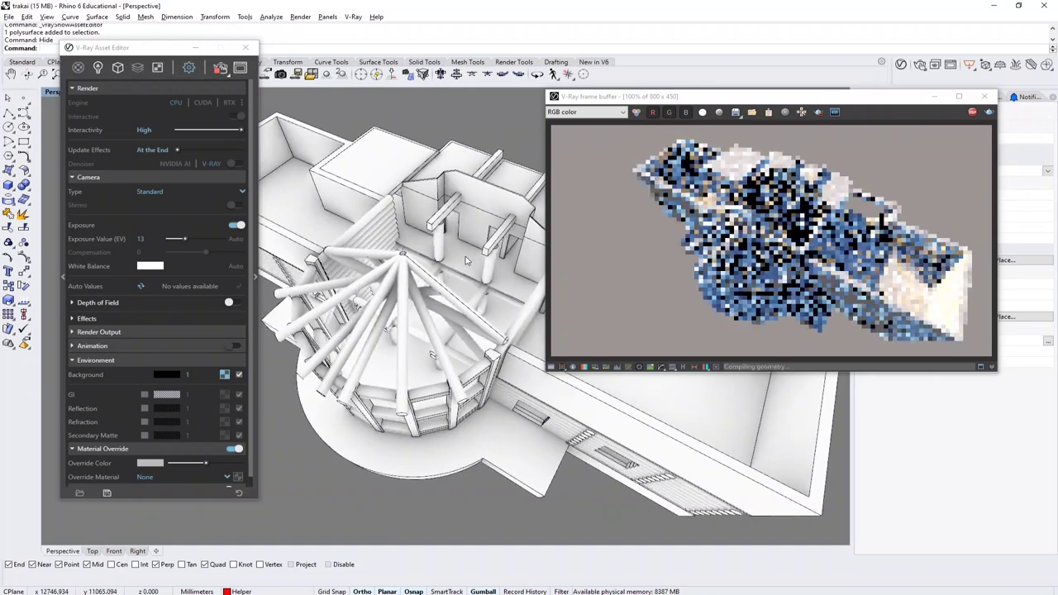
left_click(306, 213)
key("ctrl+h")
Step: Display the layer list, then hide the flat ceiling over the small room and the remaining roof piece behind the round hall
left_click_drag(628, 96, 404, 73)
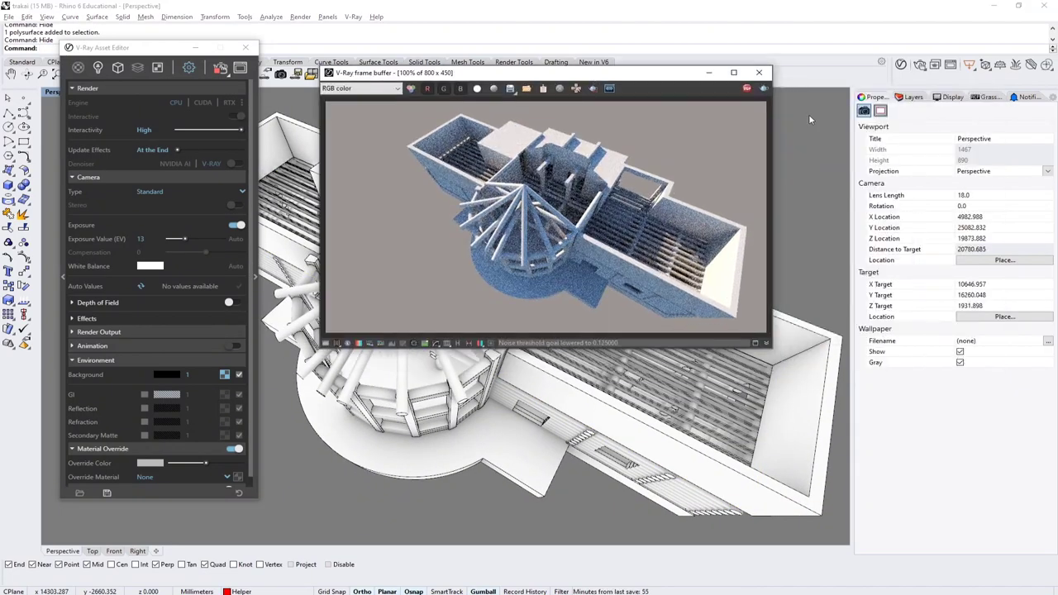
left_click(912, 97)
left_click_drag(644, 73, 901, 52)
left_click(361, 167)
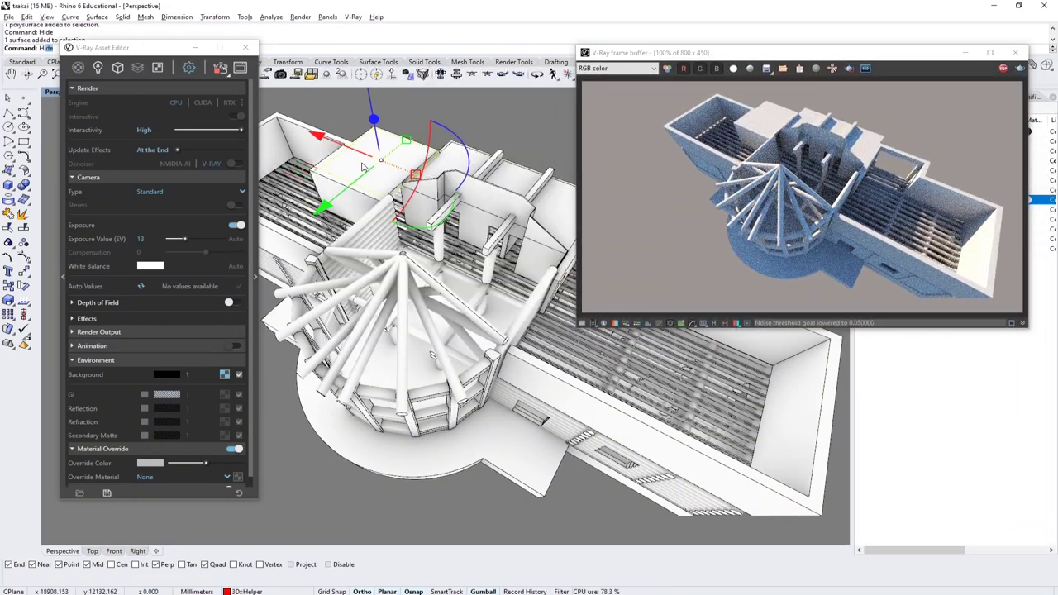
key("ctrl+h")
right_click_drag(361, 167, 451, 156)
left_click(451, 155)
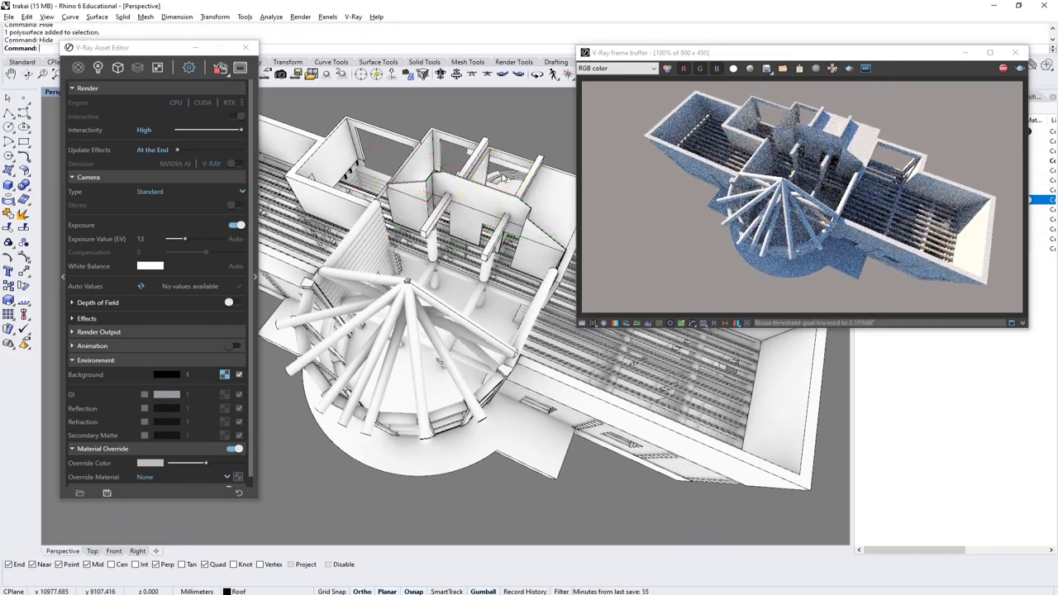
right_click_drag(537, 127, 248, 364)
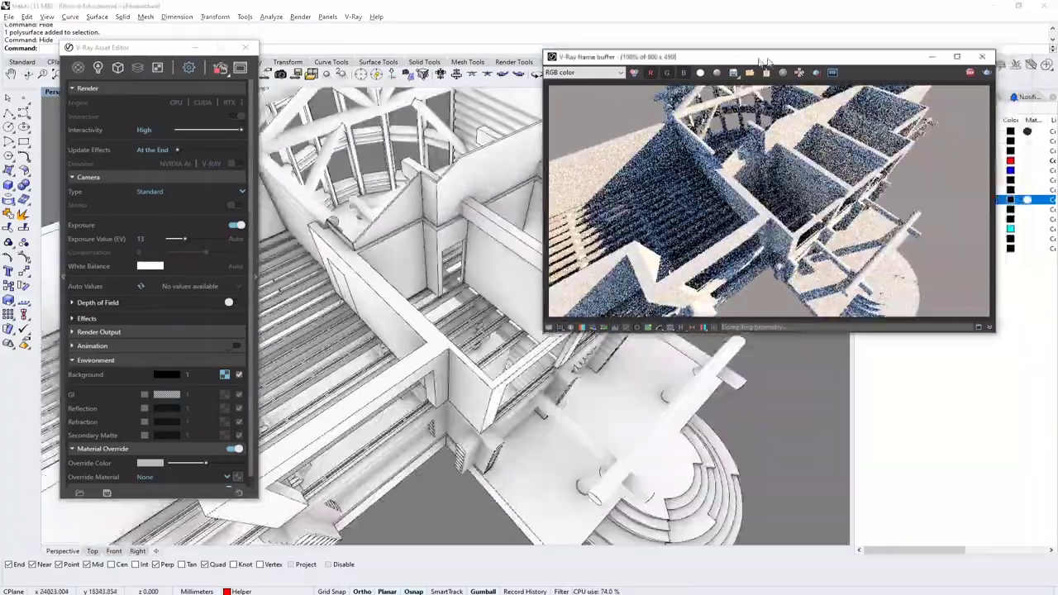